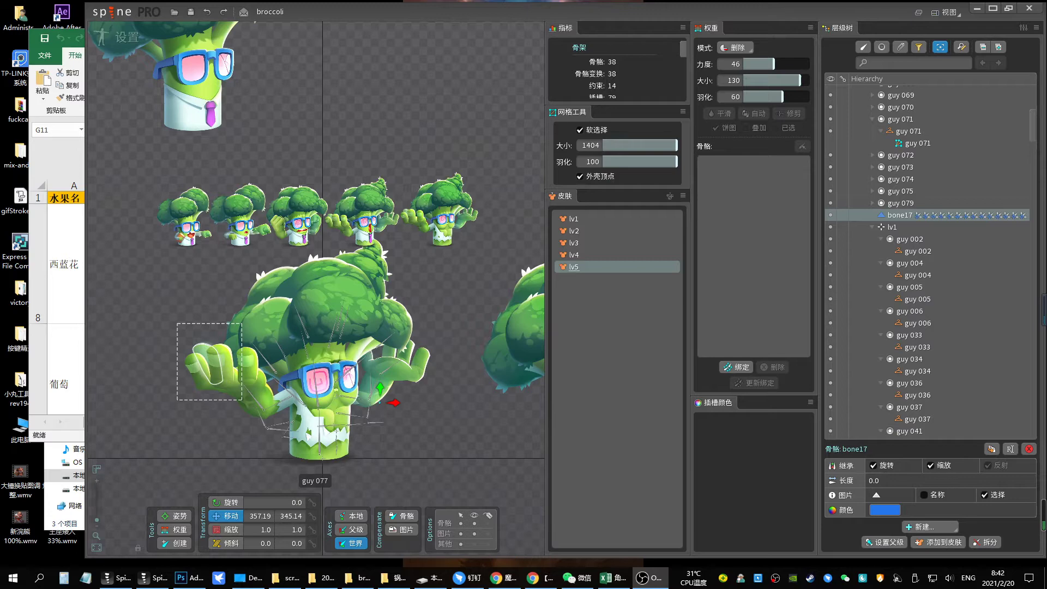
Show the lv1 skin, select bone2 and bone3, and enter Animate mode
{"action": "left_click", "coordinate": [574, 219]}
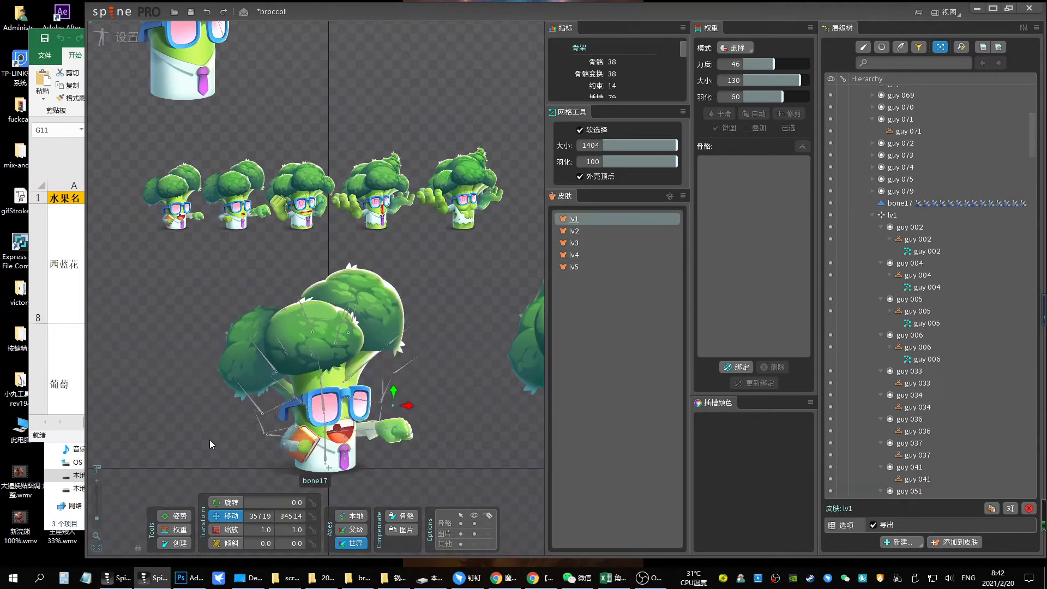
{"action": "scroll", "coordinate": [196, 392], "scroll_direction": "up", "scroll_amount": 1}
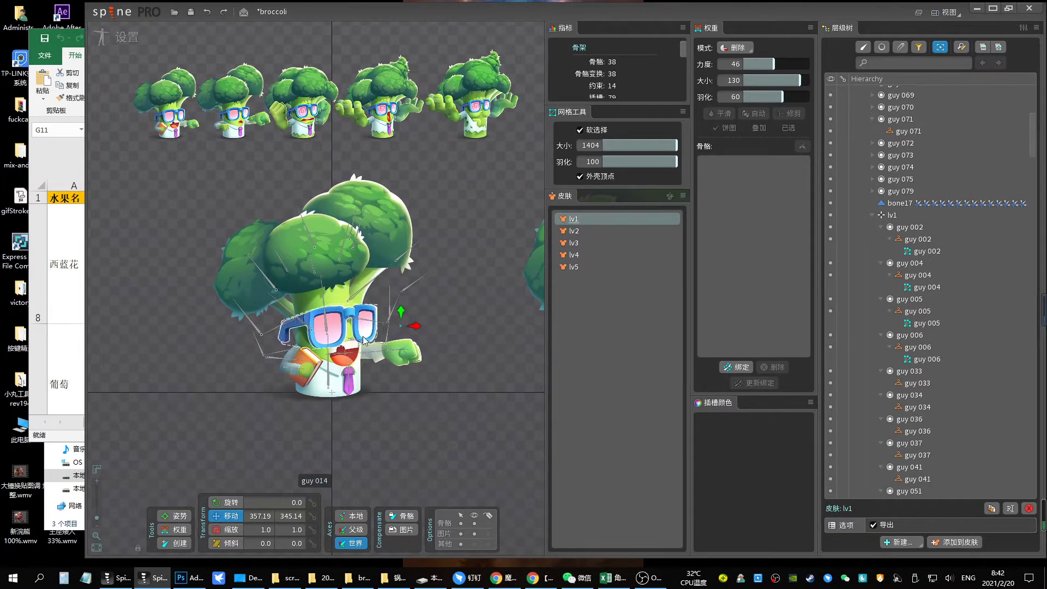
{"action": "left_click", "coordinate": [331, 368]}
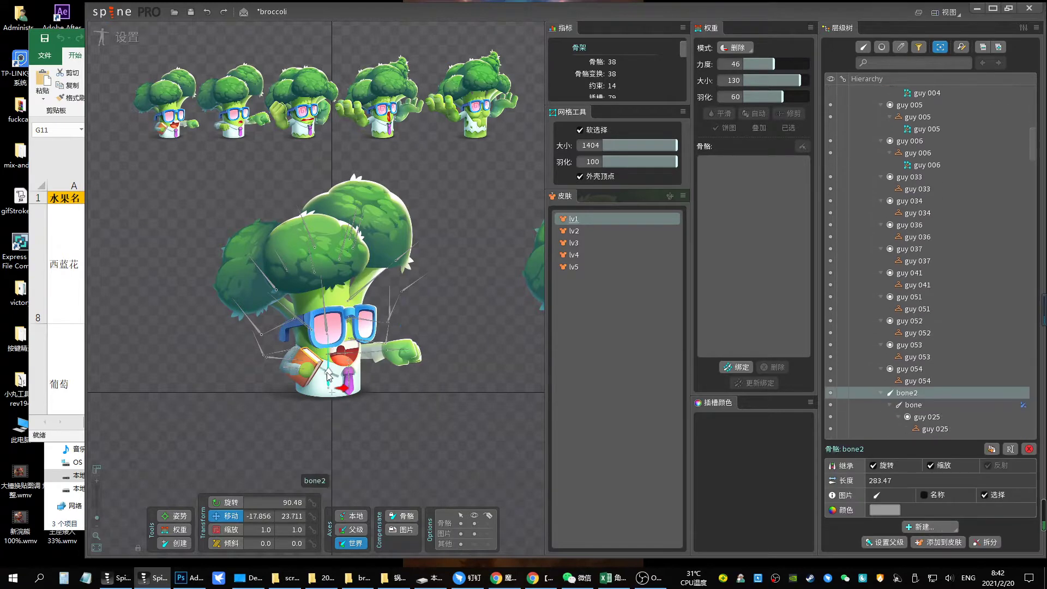
{"action": "left_click", "coordinate": [328, 328], "text": "ctrl"}
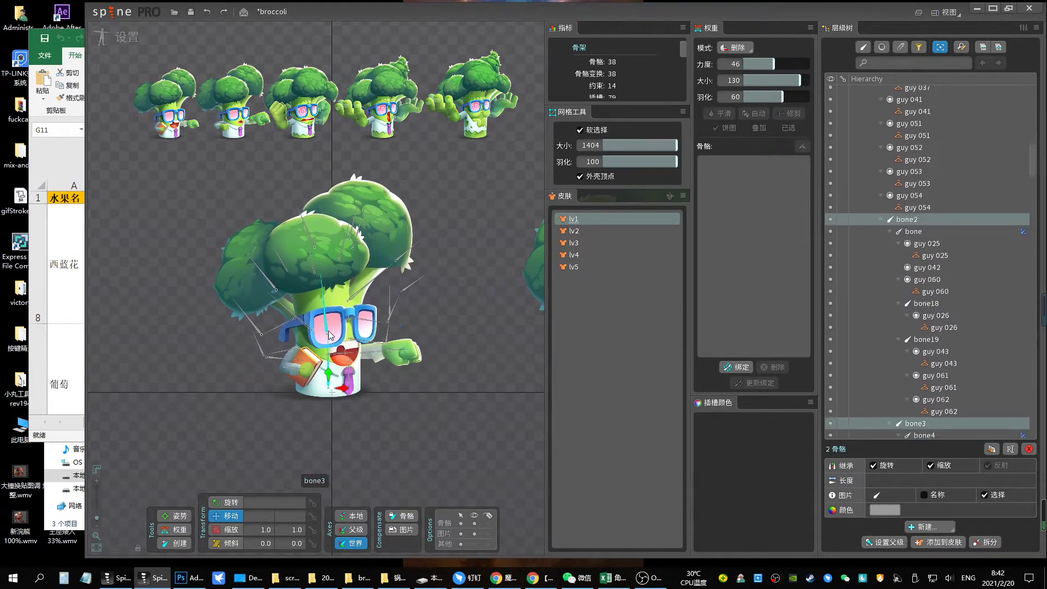
{"action": "key", "text": "ctrl+Tab"}
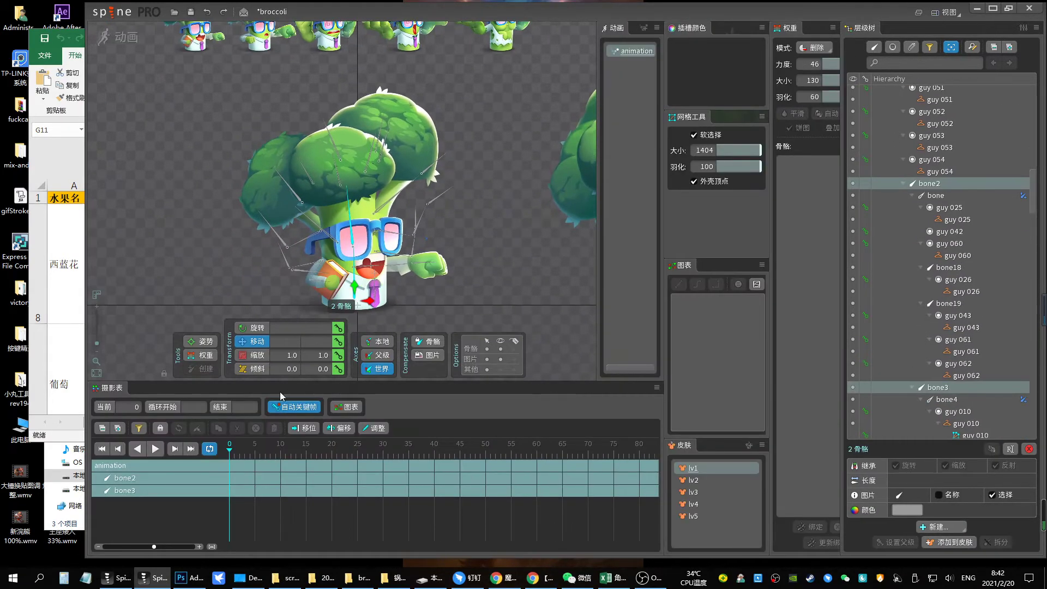
Key both bones' translation at frame 0 and copy those keys to frame 80
{"action": "left_click", "coordinate": [338, 342]}
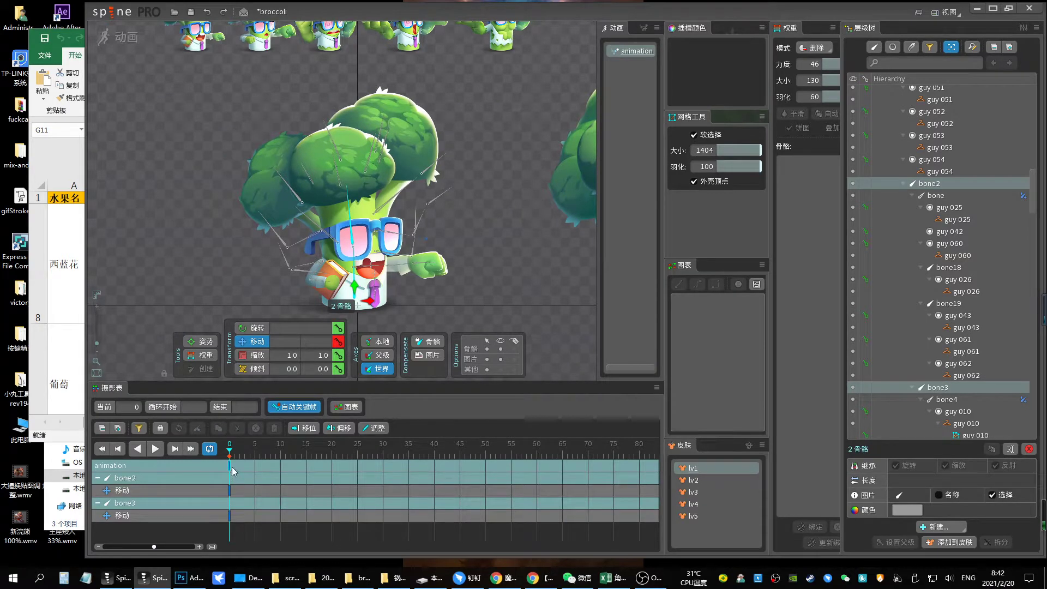
{"action": "key", "text": "ctrl+c"}
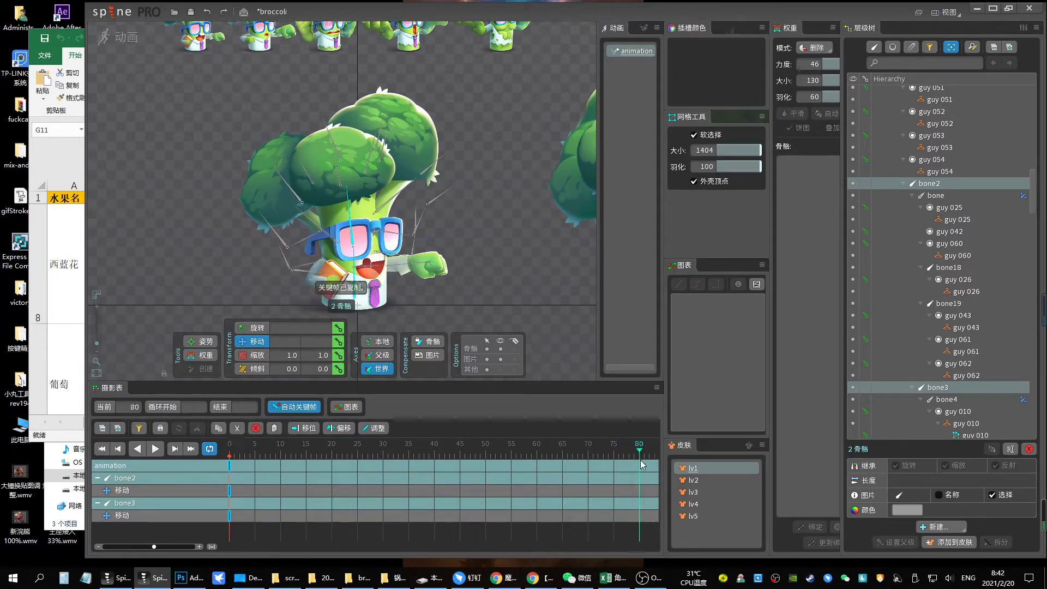
{"action": "key", "text": "ctrl+v"}
{"action": "left_click", "coordinate": [434, 444]}
{"action": "left_click_drag", "start_coordinate": [355, 287], "coordinate": [310, 252]}
Lower bone3 at frame 40, add rotation keys for both bones, and save
{"action": "left_click", "coordinate": [311, 252]}
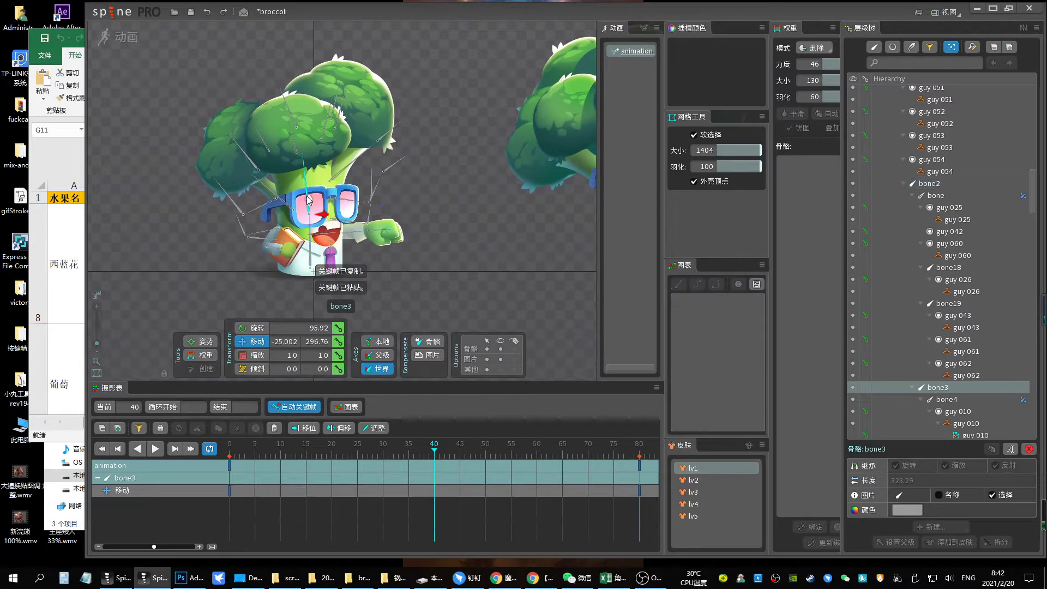
{"action": "left_click_drag", "start_coordinate": [328, 262], "coordinate": [329, 268]}
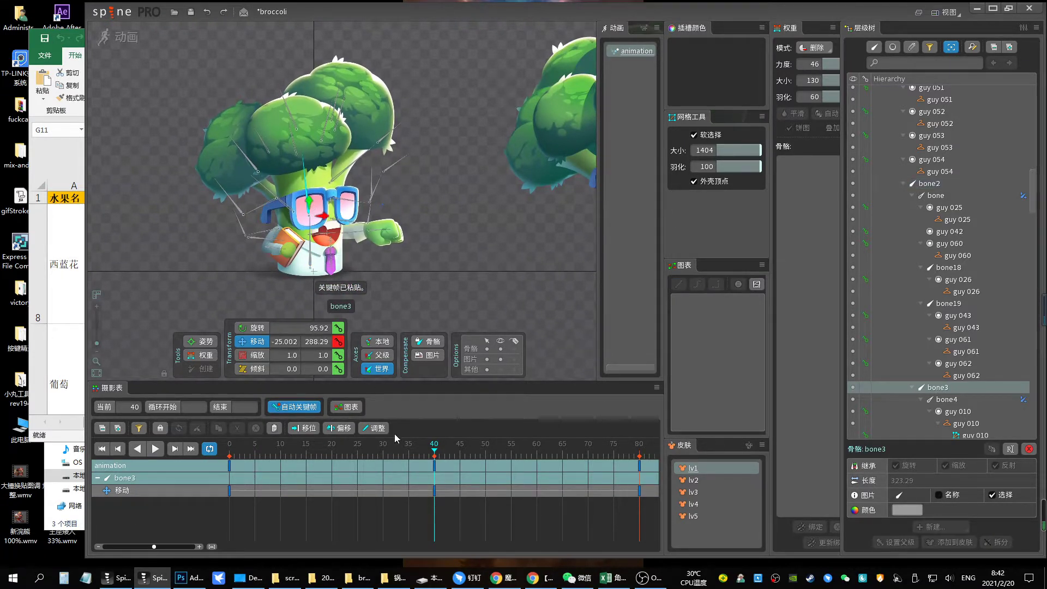
{"action": "left_click", "coordinate": [313, 256], "text": "ctrl"}
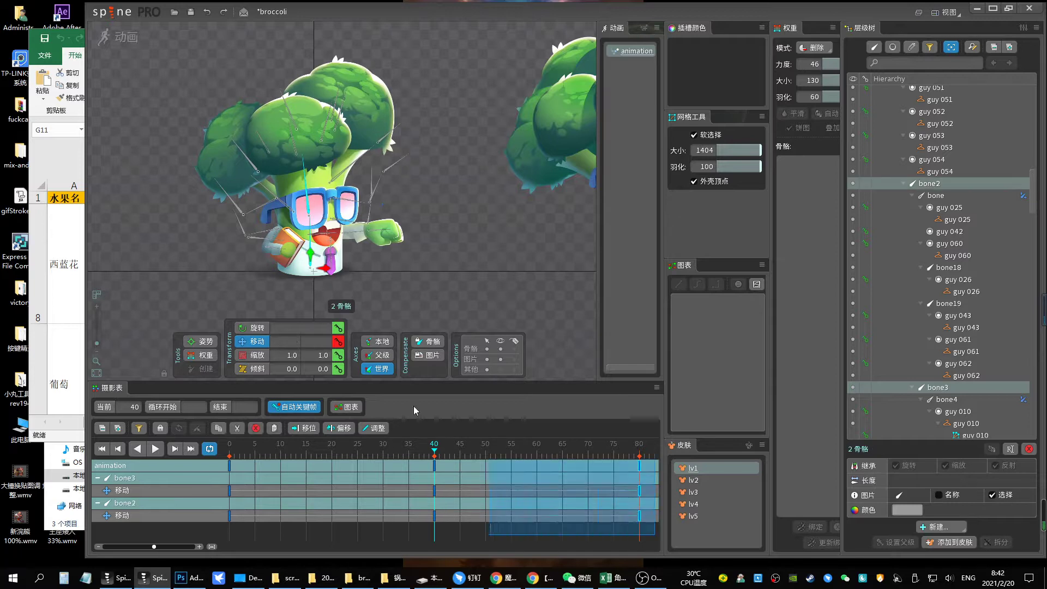
{"action": "left_click_drag", "start_coordinate": [657, 538], "coordinate": [229, 464]}
{"action": "left_click", "coordinate": [338, 328]}
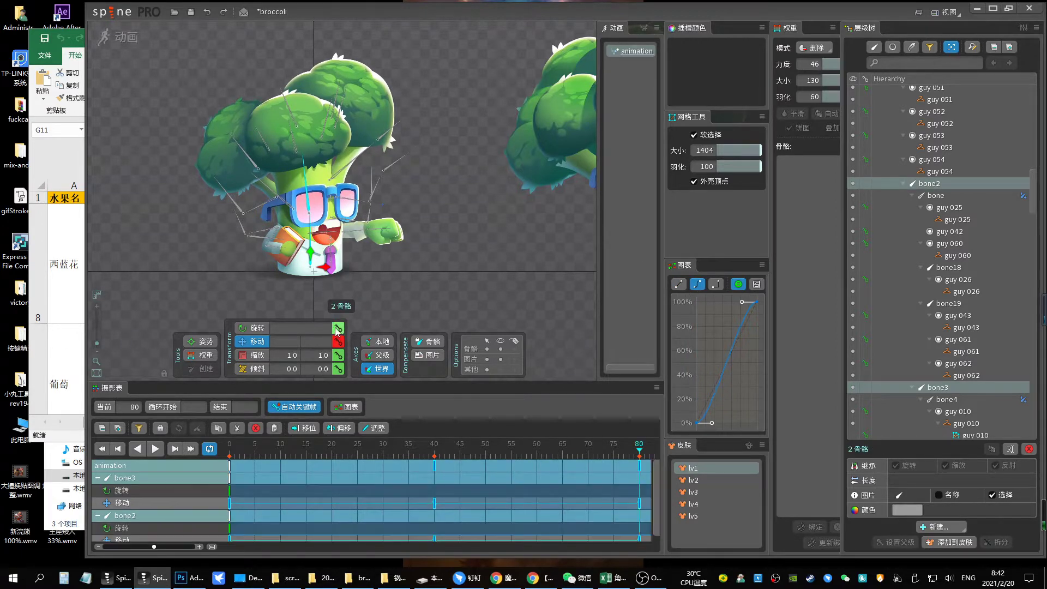
{"action": "key", "text": "ctrl+s"}
Delay bone3's movement keys by 10 frames and save the project
{"action": "scroll", "coordinate": [294, 478], "scroll_direction": "down", "scroll_amount": 2}
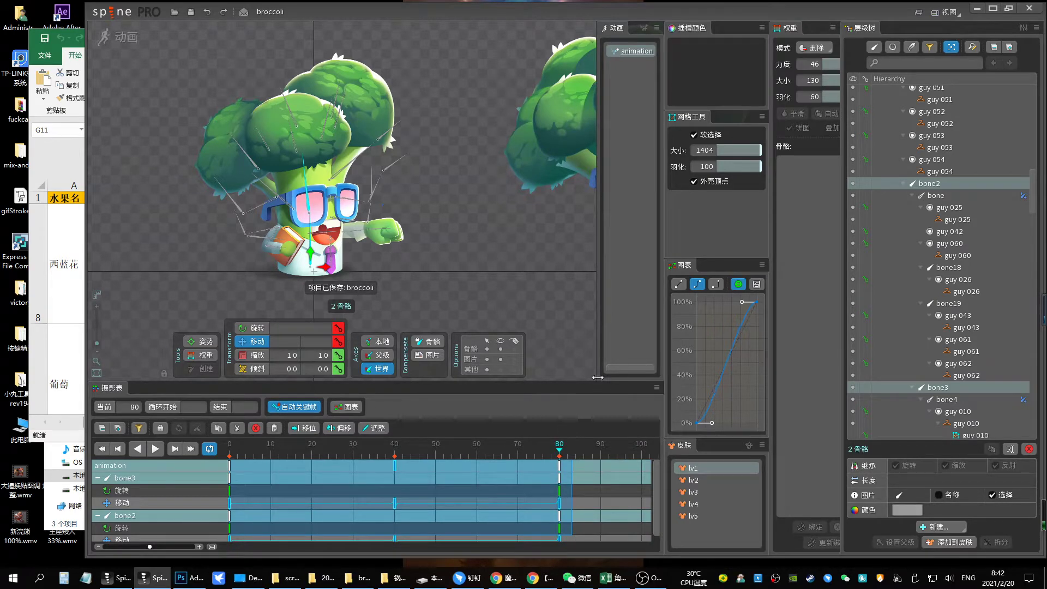
{"action": "left_click_drag", "start_coordinate": [599, 377], "coordinate": [599, 356]}
{"action": "left_click", "coordinate": [380, 456]}
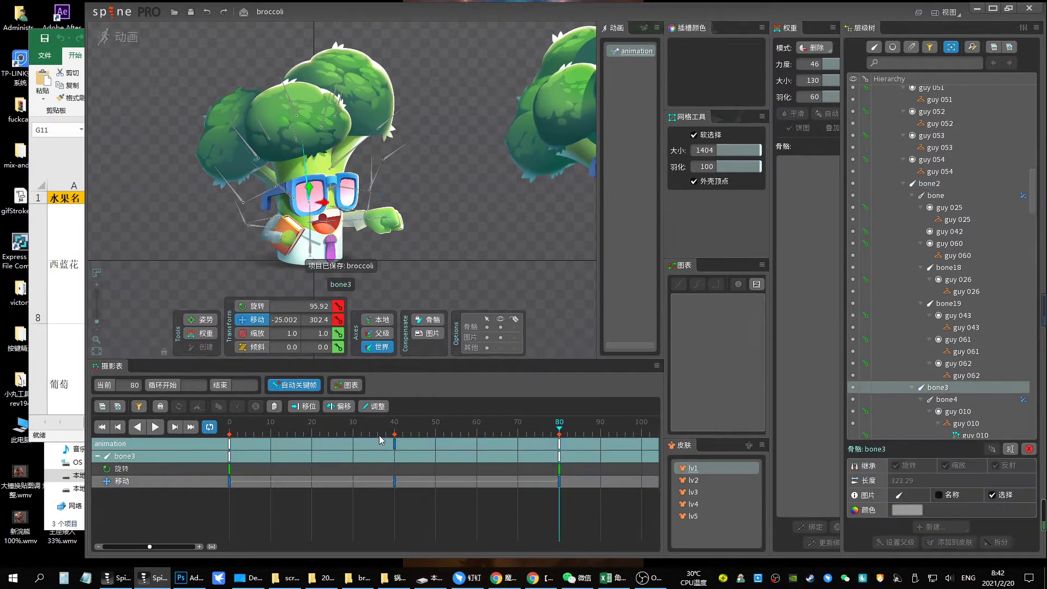
{"action": "left_click_drag", "start_coordinate": [229, 481], "coordinate": [271, 491]}
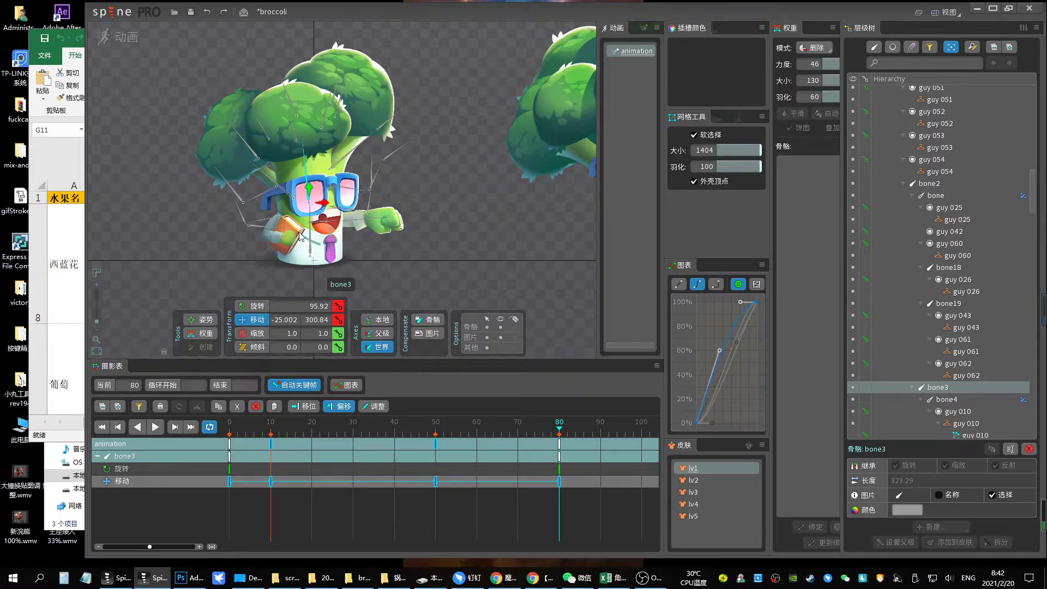
{"action": "key", "text": "ctrl+s"}
{"action": "left_click", "coordinate": [258, 157]}
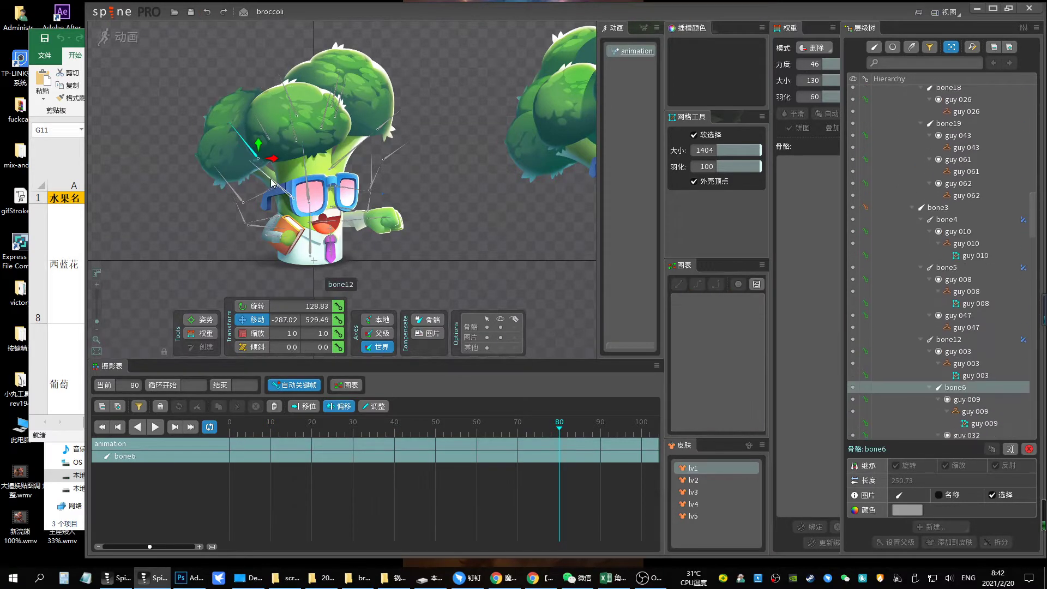
Select the nine head bones, including bone30, bone4, bone28, bone29, bone31 and bone5
{"action": "left_click", "coordinate": [271, 139], "text": "ctrl"}
{"action": "left_click", "coordinate": [289, 98], "text": "ctrl"}
{"action": "left_click", "coordinate": [325, 103], "text": "ctrl"}
{"action": "left_click", "coordinate": [341, 92], "text": "ctrl"}
{"action": "left_click", "coordinate": [305, 119], "text": "ctrl"}
{"action": "left_click", "coordinate": [384, 143], "text": "ctrl"}
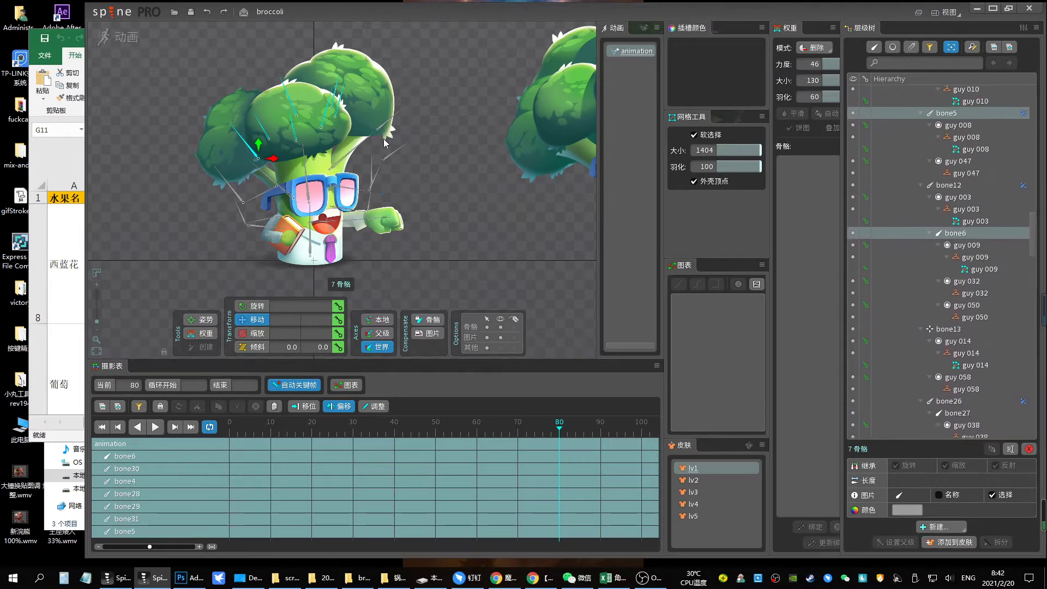
{"action": "left_click", "coordinate": [390, 120], "text": "ctrl"}
{"action": "left_click", "coordinate": [229, 184], "text": "ctrl"}
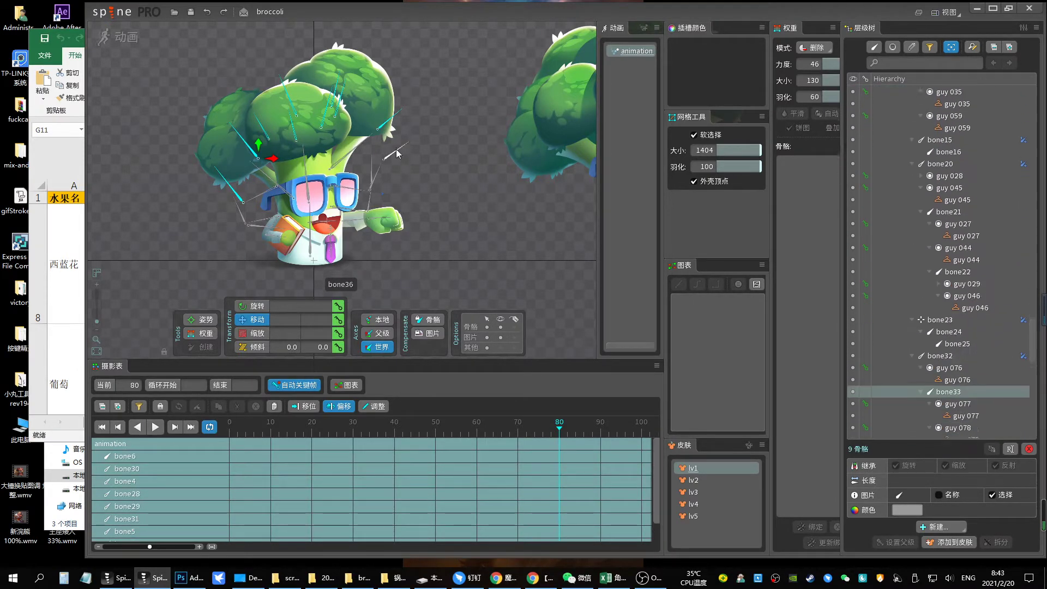
Key the head bones at frame 0, shift the head at frame 40, and save
{"action": "key", "text": "Home"}
{"action": "left_click", "coordinate": [339, 320]}
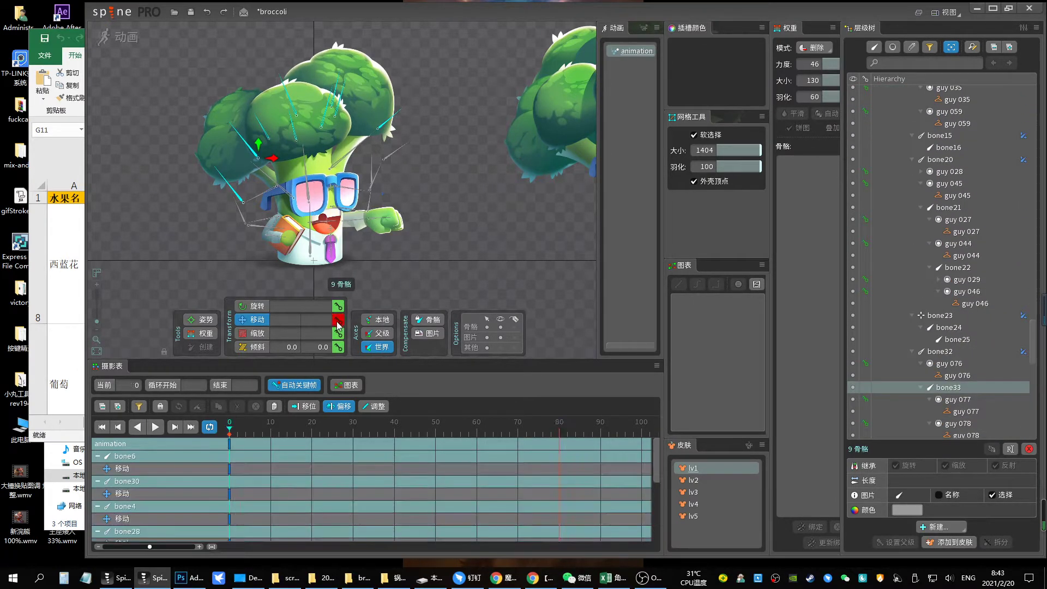
{"action": "left_click", "coordinate": [394, 429]}
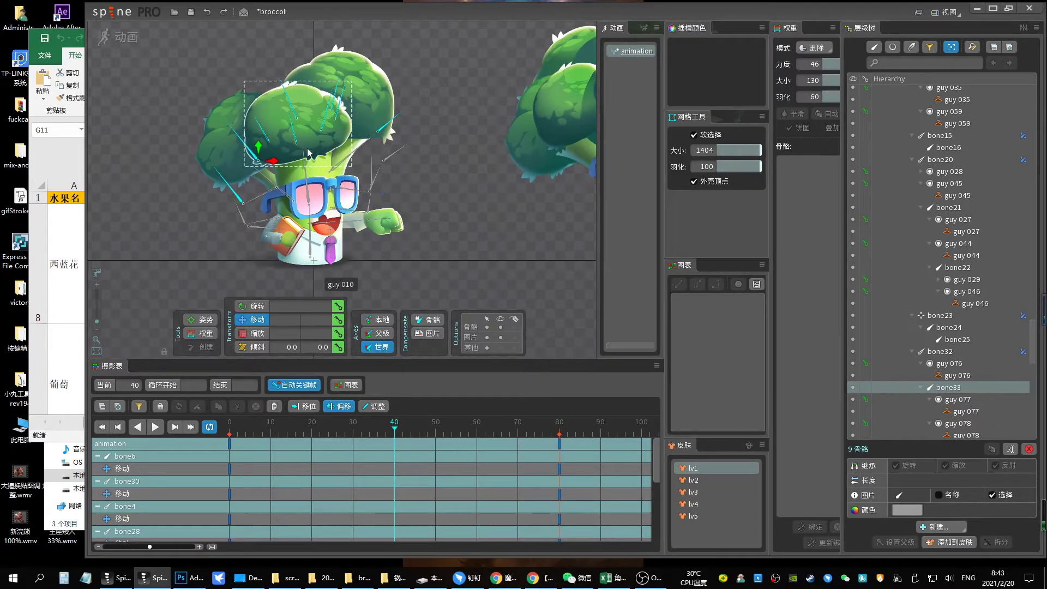
{"action": "left_click_drag", "start_coordinate": [265, 151], "coordinate": [267, 154]}
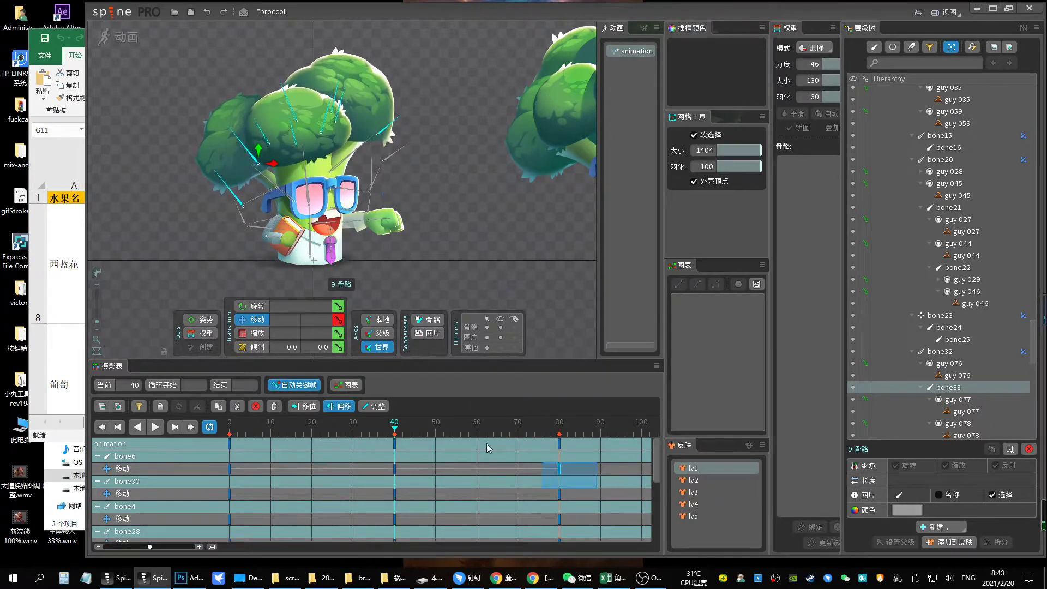
{"action": "left_click_drag", "start_coordinate": [487, 444], "coordinate": [228, 440]}
{"action": "key", "text": "ctrl+s"}
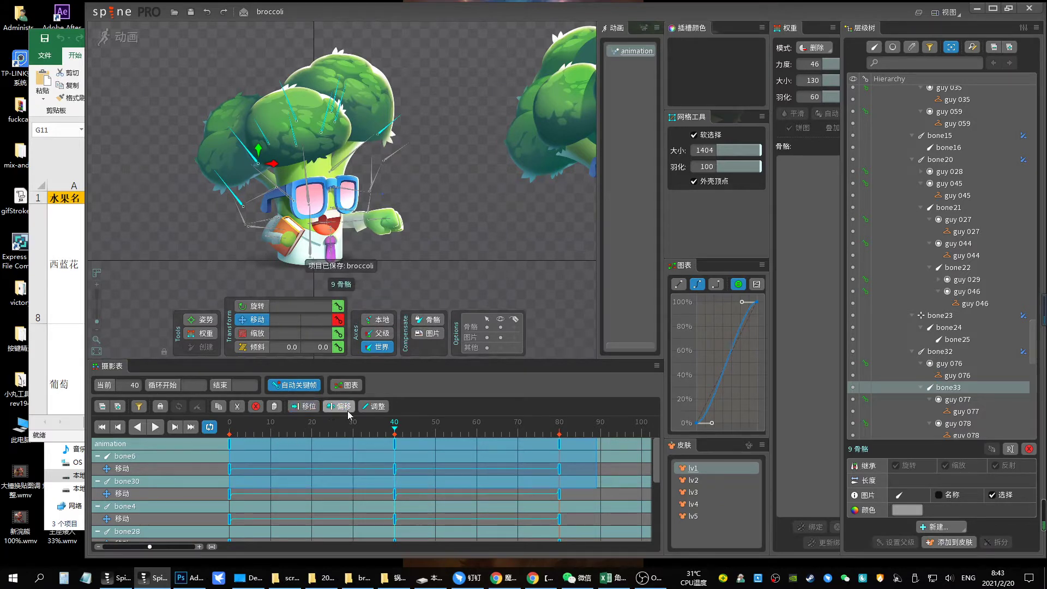
Try stretching the head keys' timing, undo it, then play the loop
{"action": "mouse_move", "coordinate": [232, 448]}
{"action": "left_mouse_down"}
{"action": "mouse_move", "coordinate": [276, 454]}
{"action": "mouse_move", "coordinate": [251, 487]}
{"action": "left_mouse_up"}
{"action": "key", "text": "ctrl+z"}
{"action": "left_click", "coordinate": [310, 178]}
{"action": "key", "text": "space"}
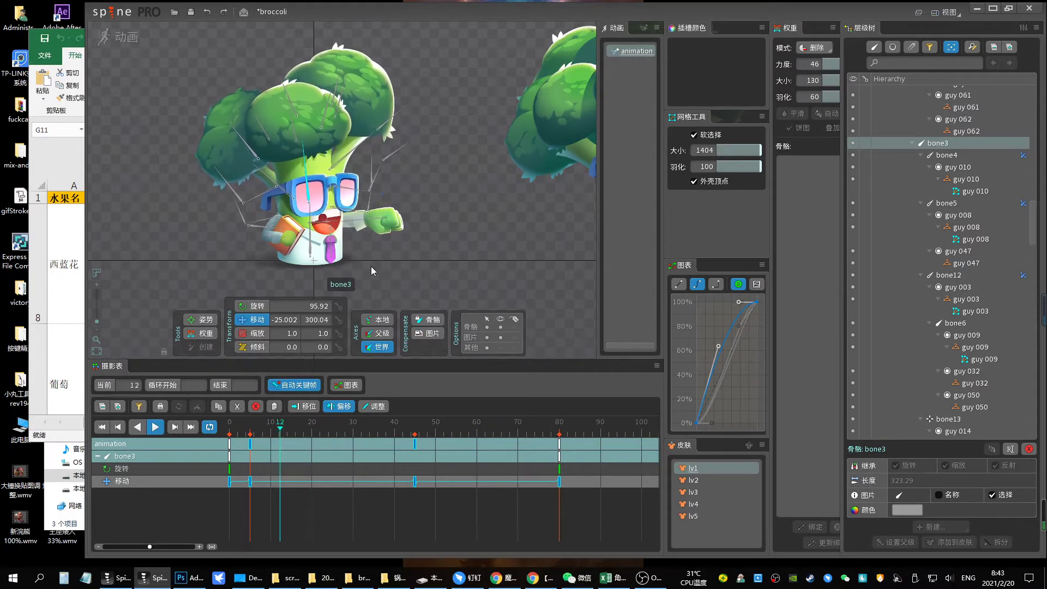
Stop playback at frame 64 and select arm bones bone7, bone18, bone19 and bone8
{"action": "key", "text": "space"}
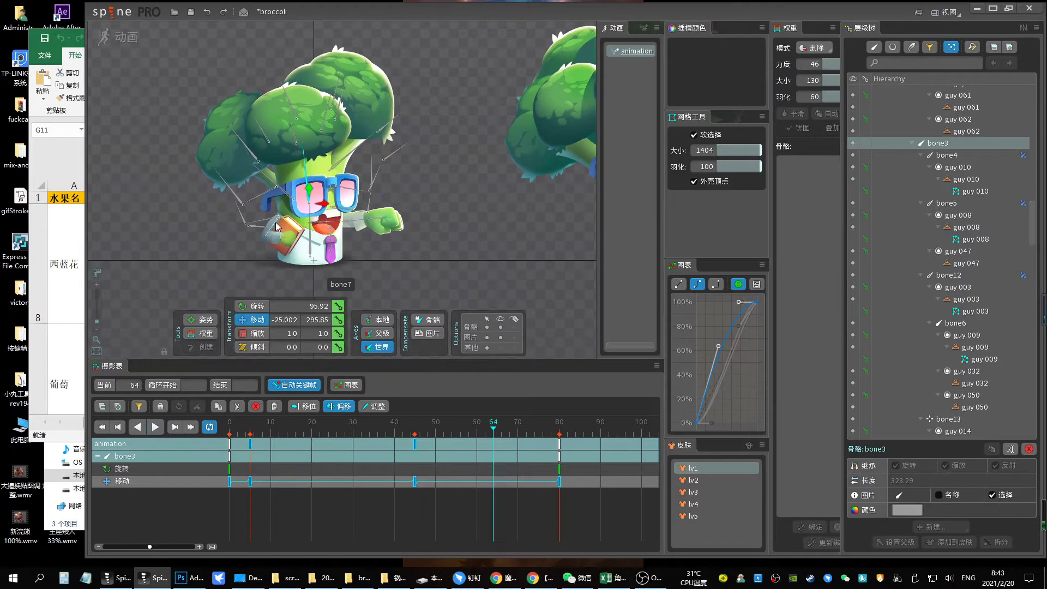
{"action": "left_click", "coordinate": [262, 229]}
{"action": "left_click", "coordinate": [262, 230], "text": "ctrl"}
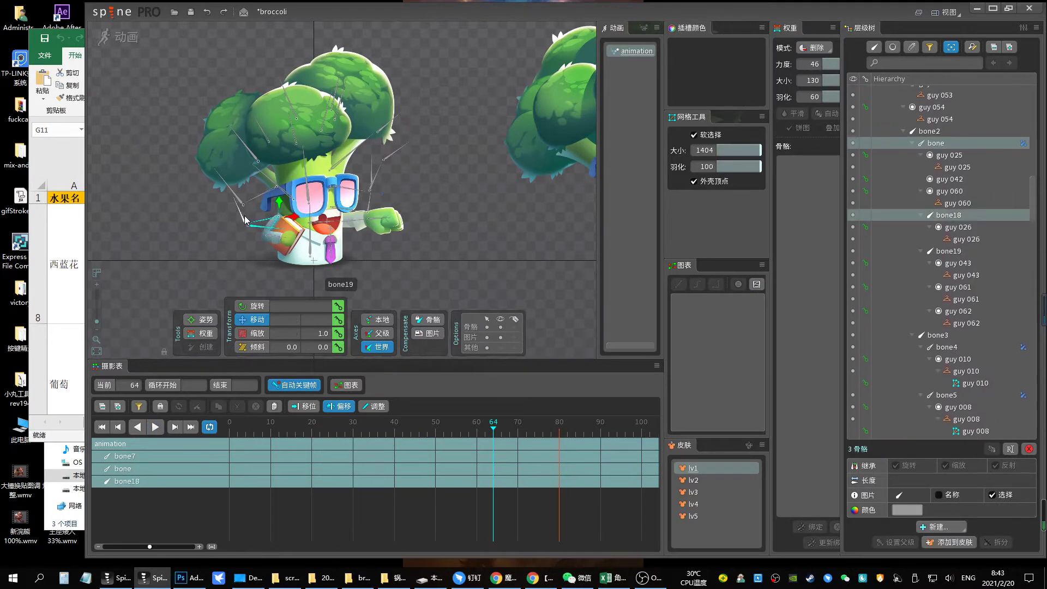
{"action": "left_click", "coordinate": [245, 207], "text": "ctrl"}
{"action": "left_click", "coordinate": [289, 232], "text": "ctrl"}
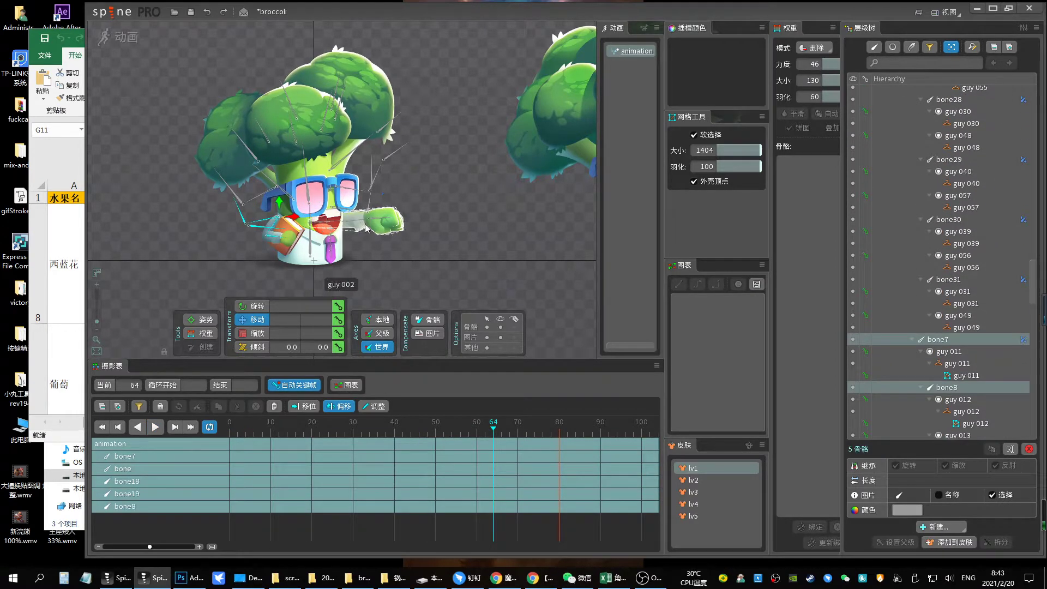
Rotate bone9 at frame 64 to key a new arm pose, saving the project
{"action": "left_click", "coordinate": [306, 209]}
{"action": "key", "text": "c"}
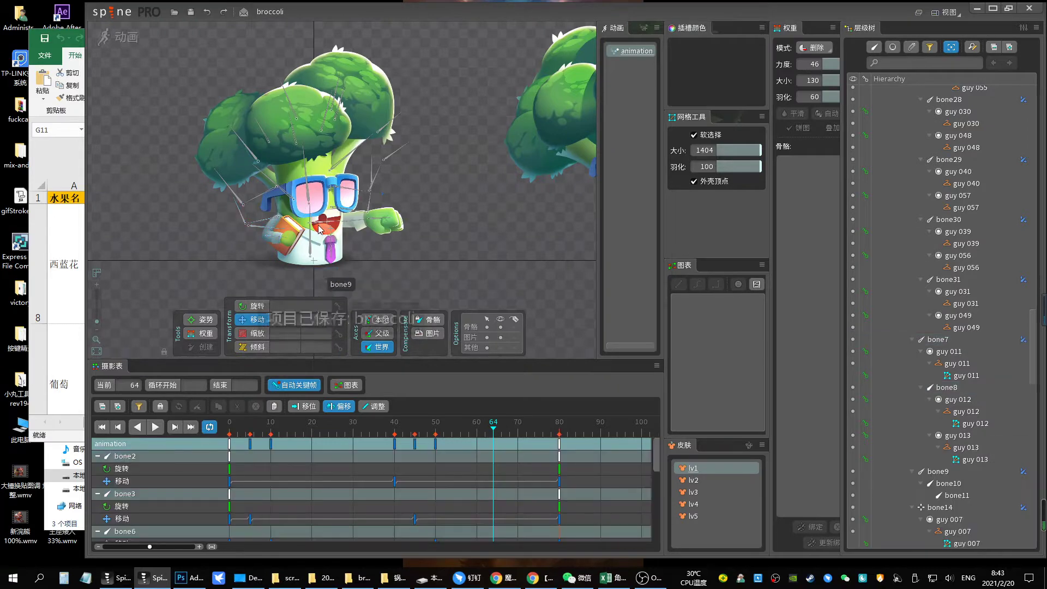
{"action": "key", "text": "ctrl+s"}
{"action": "mouse_move", "coordinate": [319, 228]}
{"action": "left_mouse_down"}
{"action": "mouse_move", "coordinate": [321, 240]}
{"action": "mouse_move", "coordinate": [352, 258]}
{"action": "mouse_move", "coordinate": [358, 229]}
{"action": "left_mouse_up"}
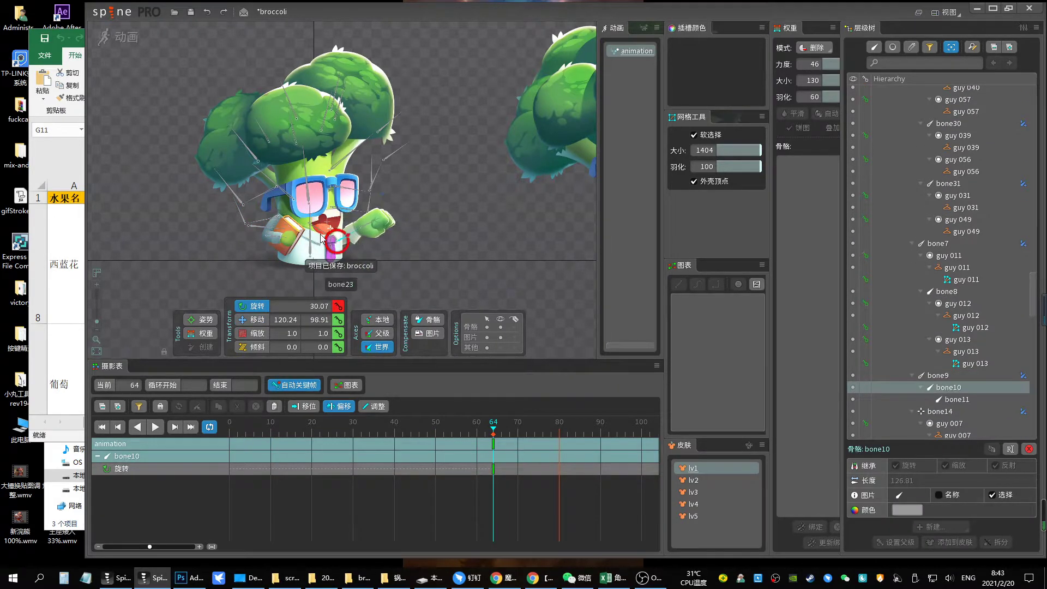
In Setup mode, rotate the bone9 arm and bone10 hand downward
{"action": "left_click", "coordinate": [123, 37]}
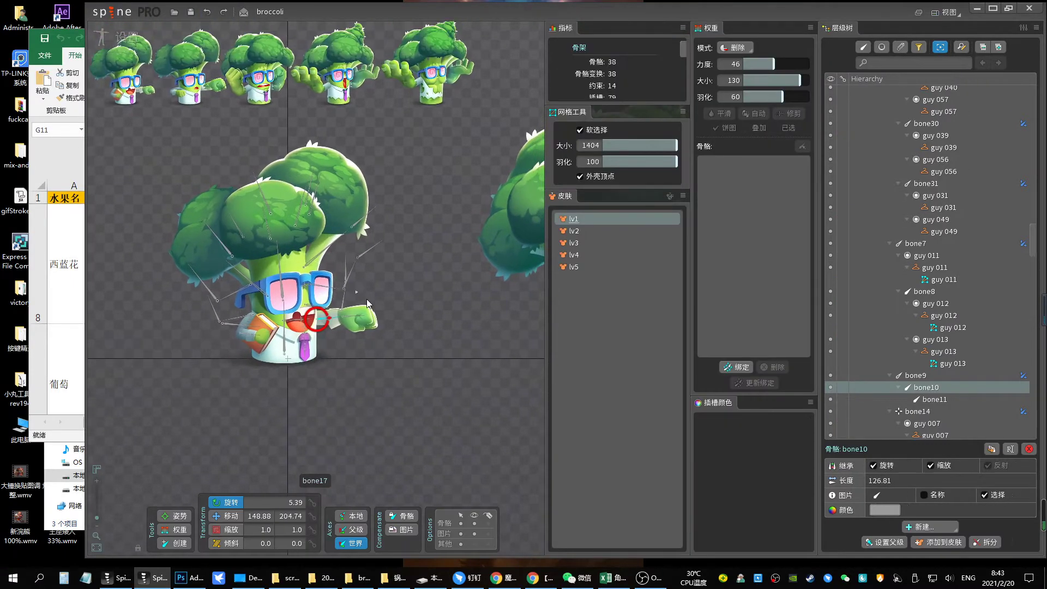
{"action": "left_click", "coordinate": [294, 324]}
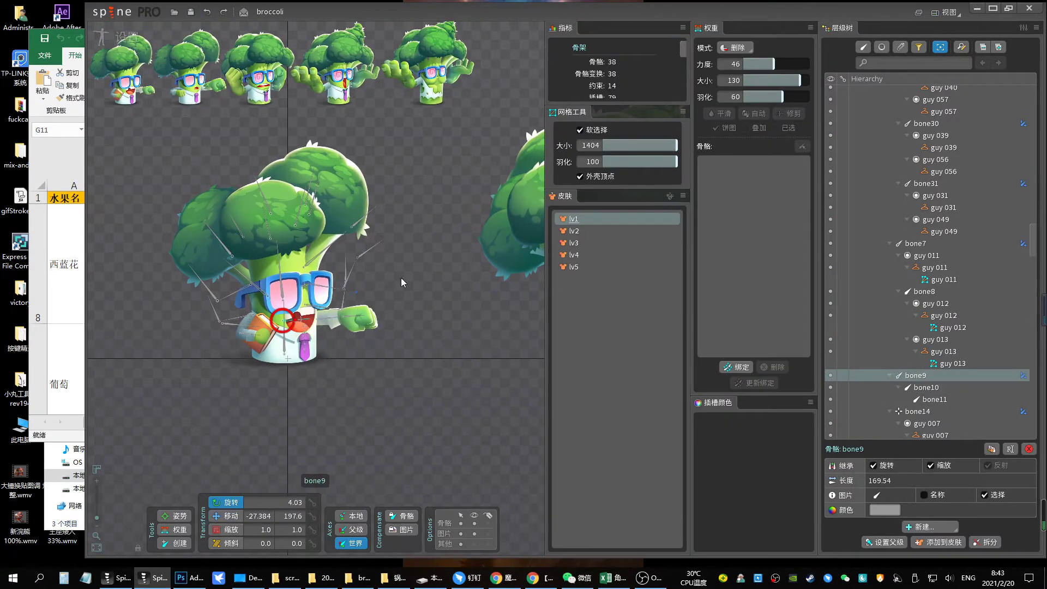
{"action": "left_click_drag", "start_coordinate": [402, 282], "coordinate": [332, 306]}
{"action": "left_click", "coordinate": [329, 303]}
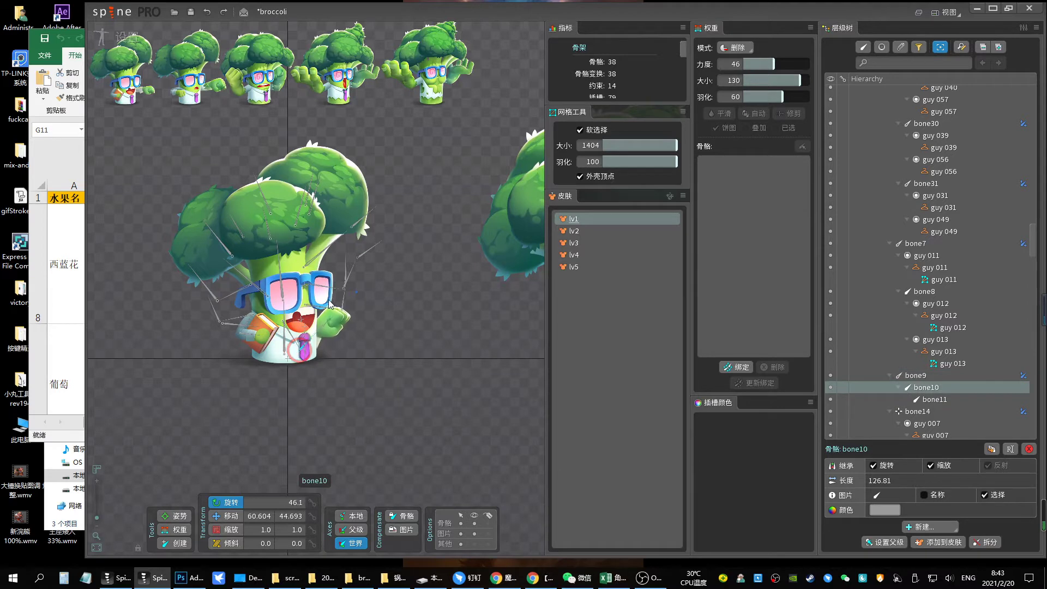
{"action": "left_click_drag", "start_coordinate": [327, 323], "coordinate": [329, 357]}
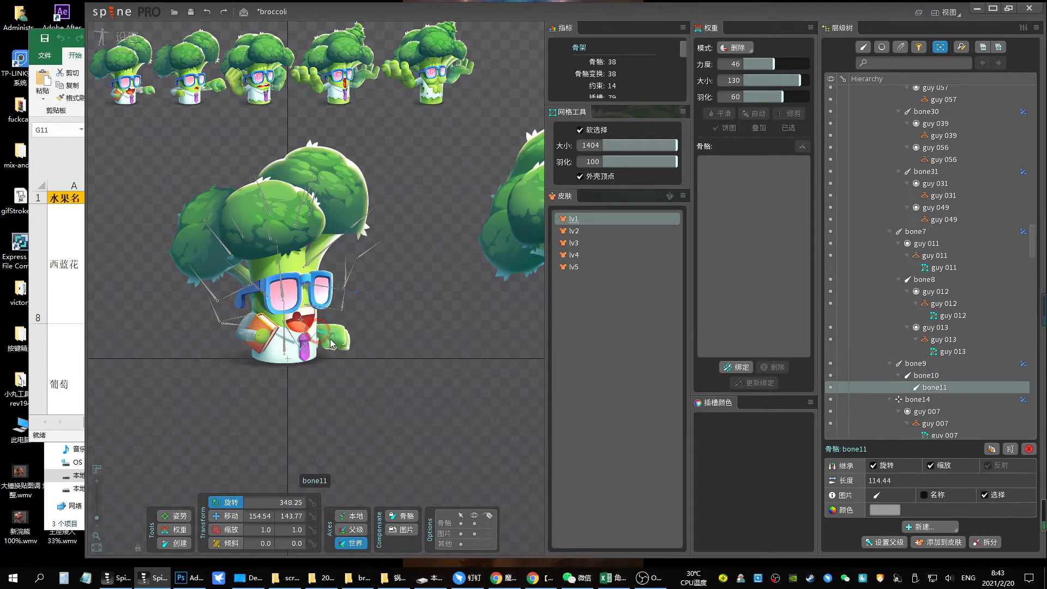
Inspect bone9 and bone10, then preview skin lv3 and return to lv1
{"action": "left_click", "coordinate": [292, 338]}
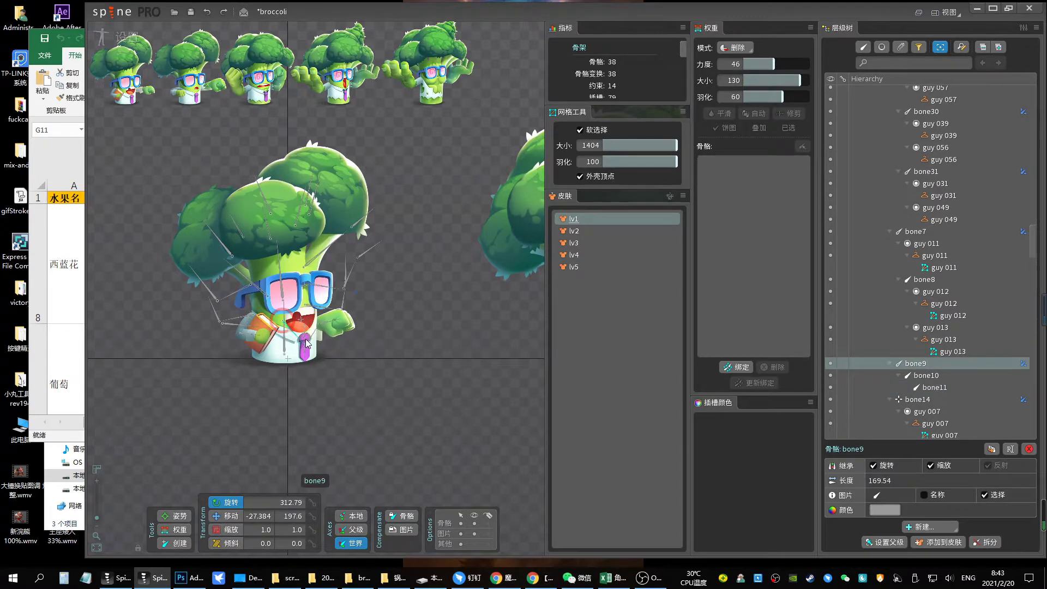
{"action": "left_click", "coordinate": [304, 344]}
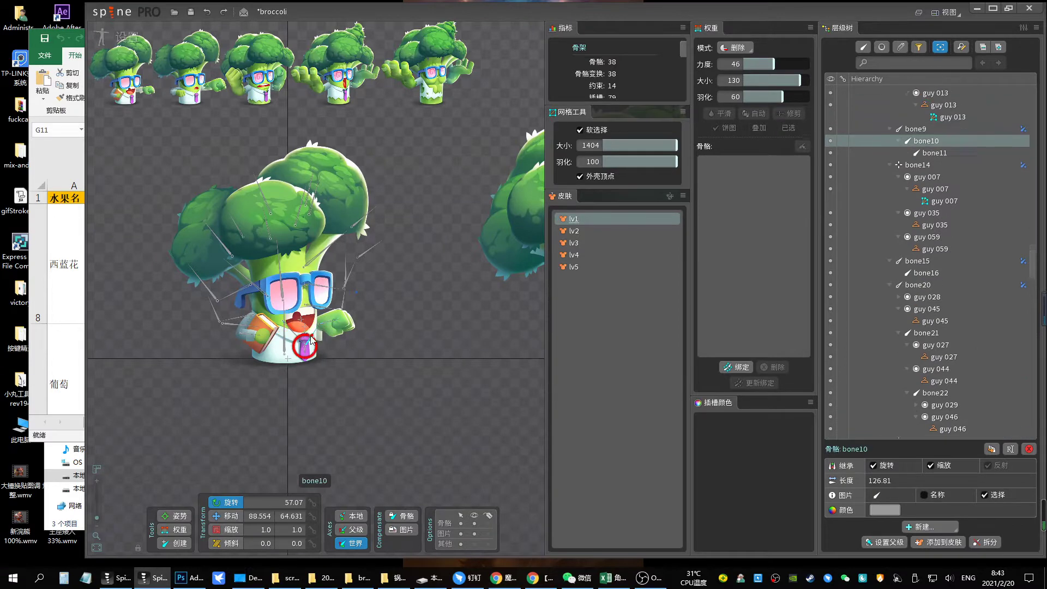
{"action": "left_click", "coordinate": [554, 281]}
{"action": "left_click", "coordinate": [582, 241]}
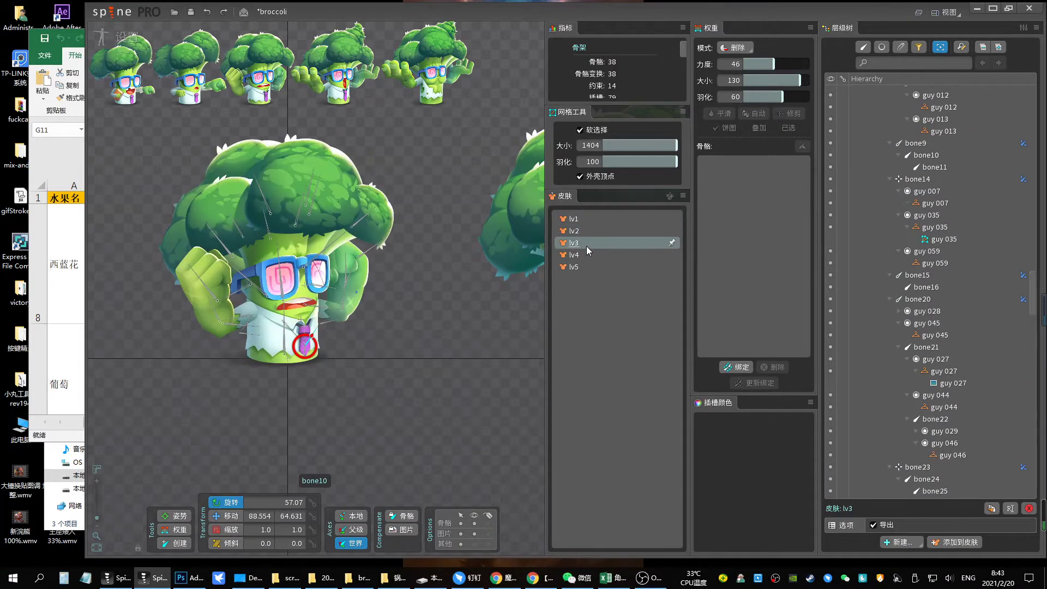
{"action": "left_click", "coordinate": [574, 218]}
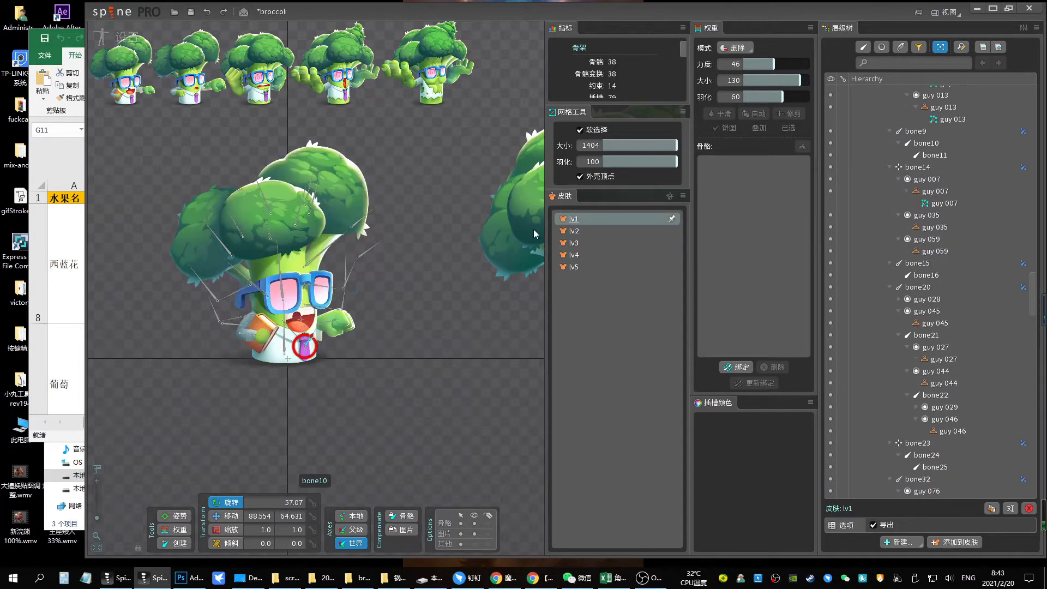
Select bone9, bone10, bone11 and the remaining arm bones together
{"action": "left_click", "coordinate": [304, 342]}
{"action": "left_click", "coordinate": [330, 328], "text": "ctrl"}
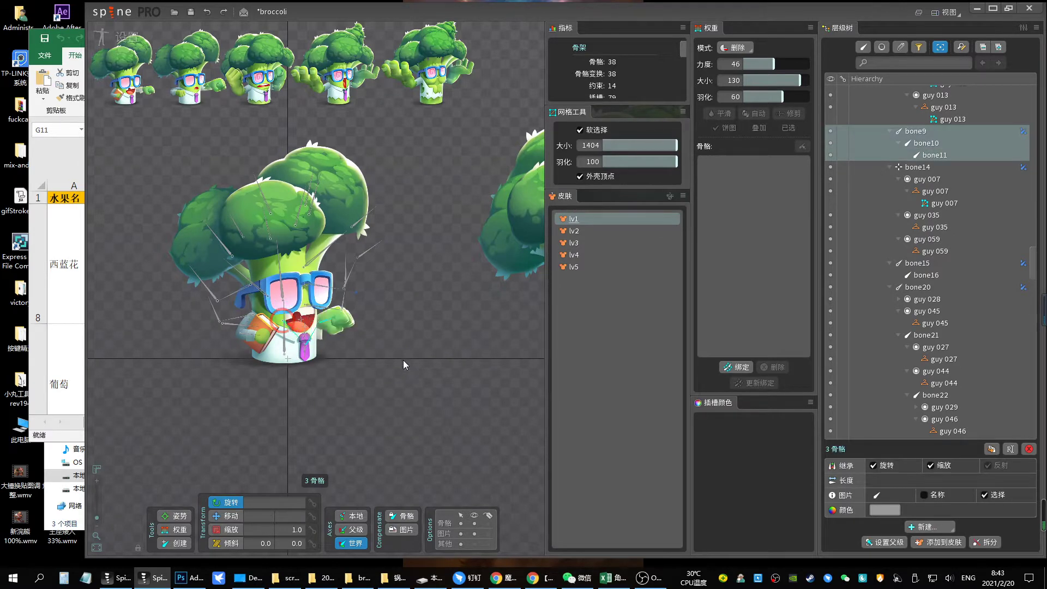
{"action": "left_click", "coordinate": [249, 326], "text": "ctrl"}
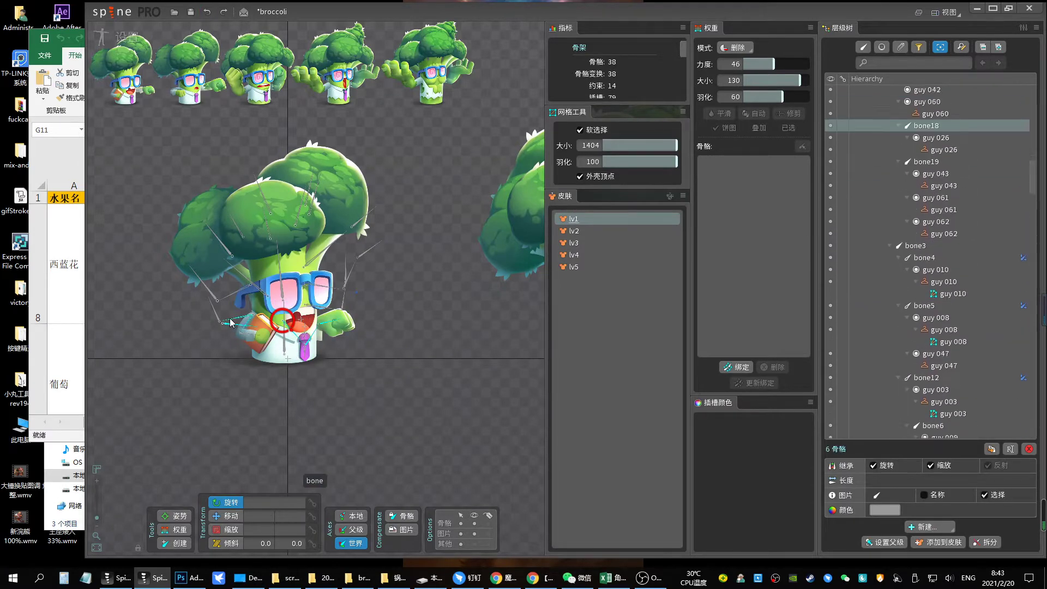
{"action": "left_click", "coordinate": [234, 320], "text": "ctrl"}
Key the arm bones' rotation at frame 0, then select bone7 and bone8 at frame 40
{"action": "key", "text": "ctrl+Tab"}
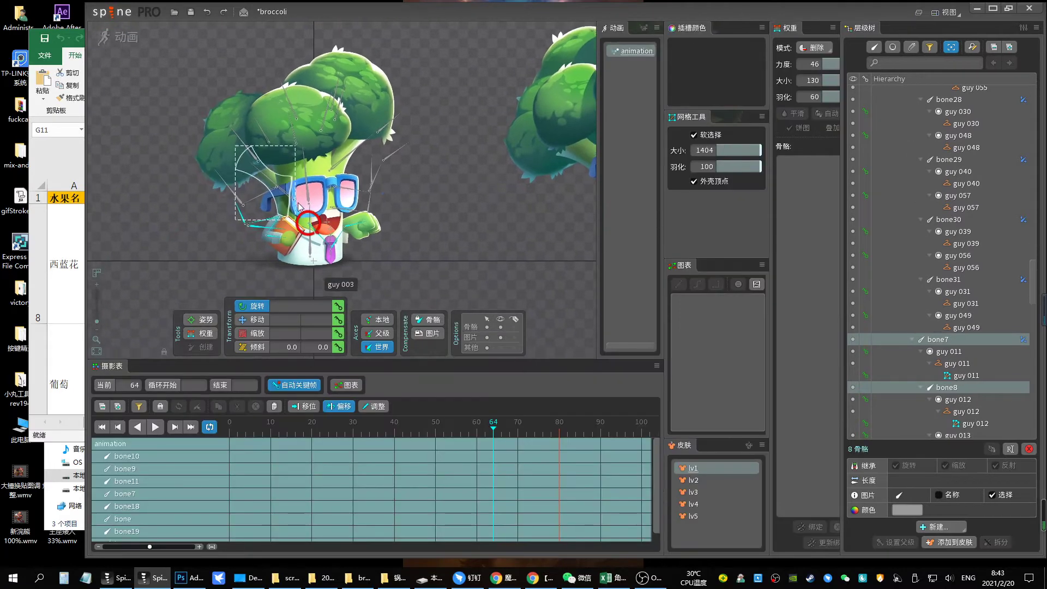
{"action": "left_click", "coordinate": [338, 307]}
{"action": "left_click", "coordinate": [394, 433]}
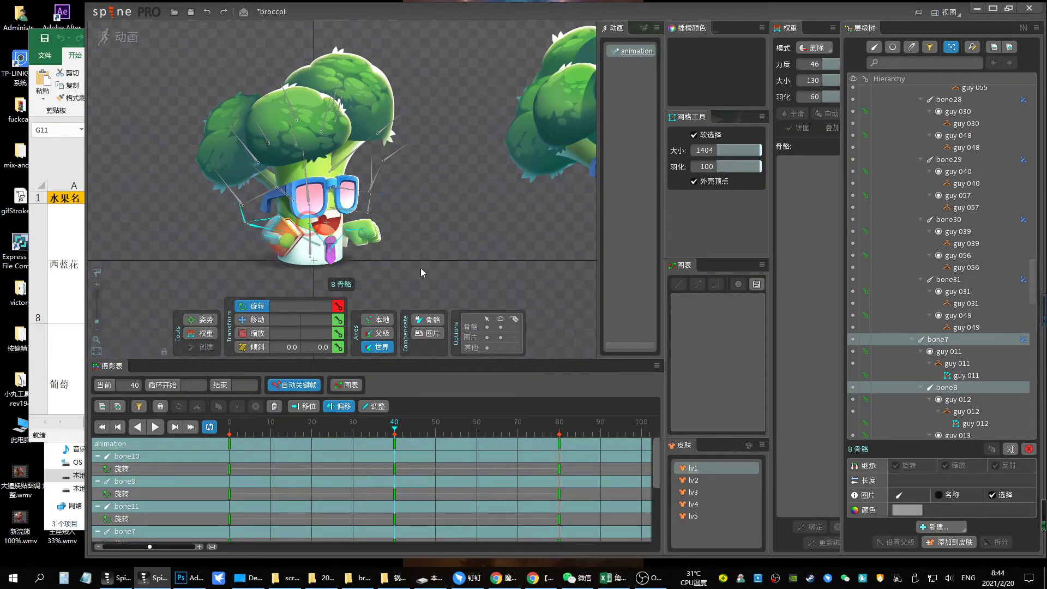
{"action": "left_click", "coordinate": [278, 229]}
Key frame-40 rotations for bone7/8, bone9/10, bone11, bone, bone18 and bone19
{"action": "key", "text": "k"}
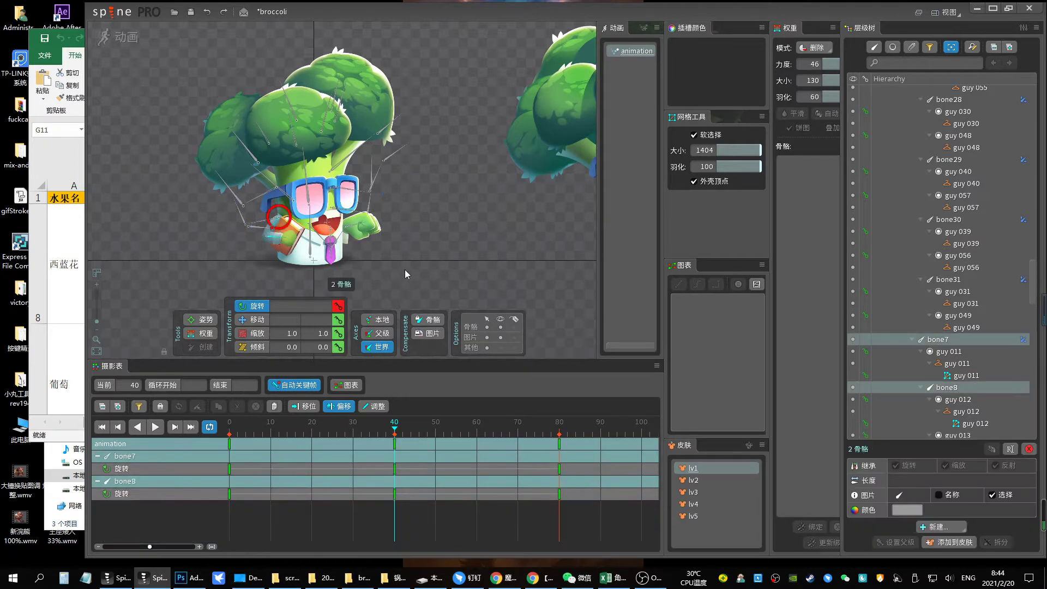
{"action": "left_click", "coordinate": [323, 240]}
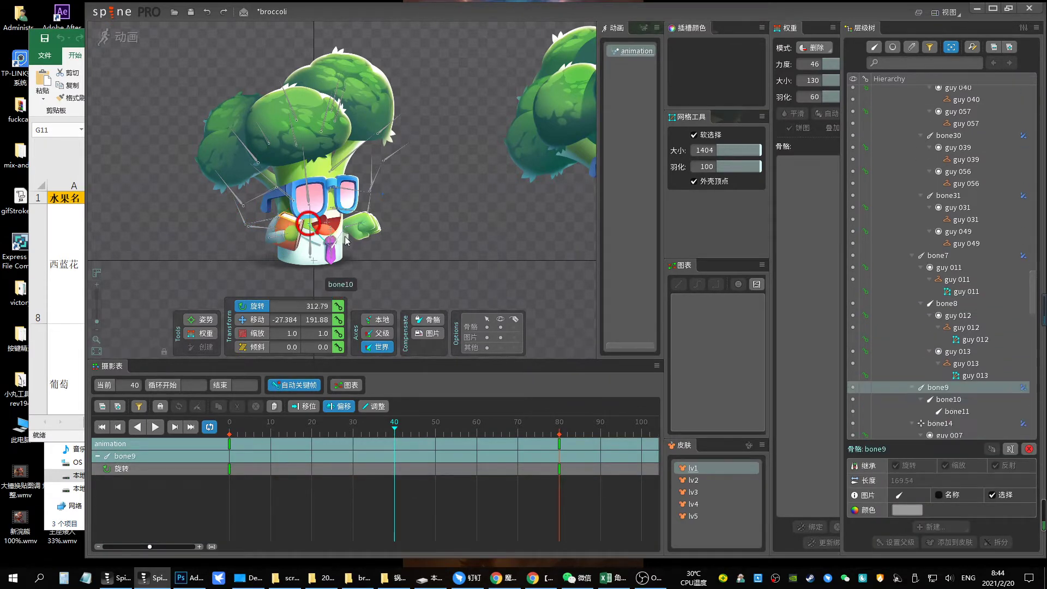
{"action": "left_click", "coordinate": [355, 221]}
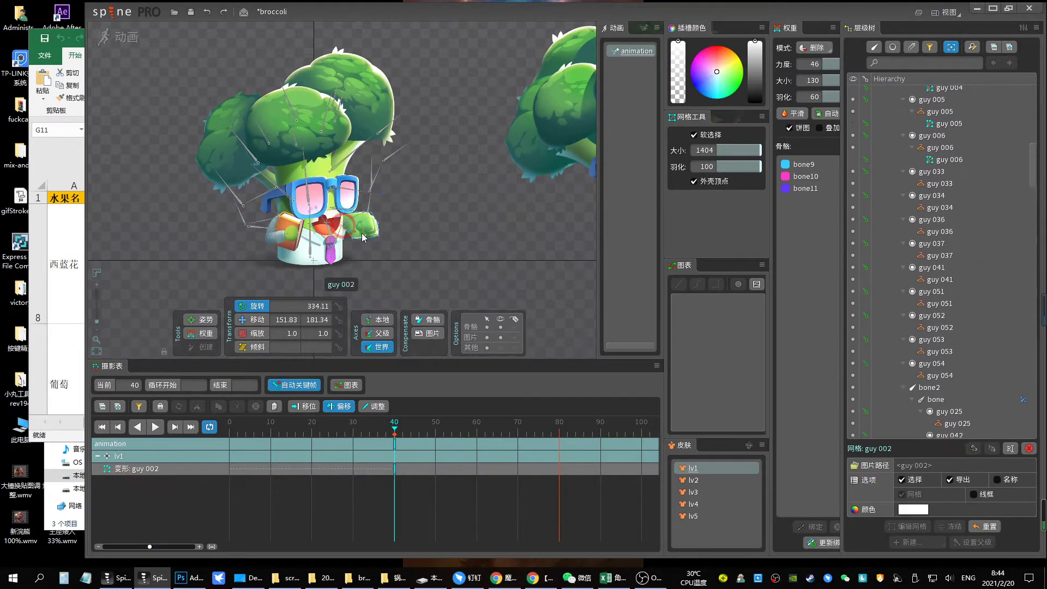
{"action": "left_click", "coordinate": [343, 223]}
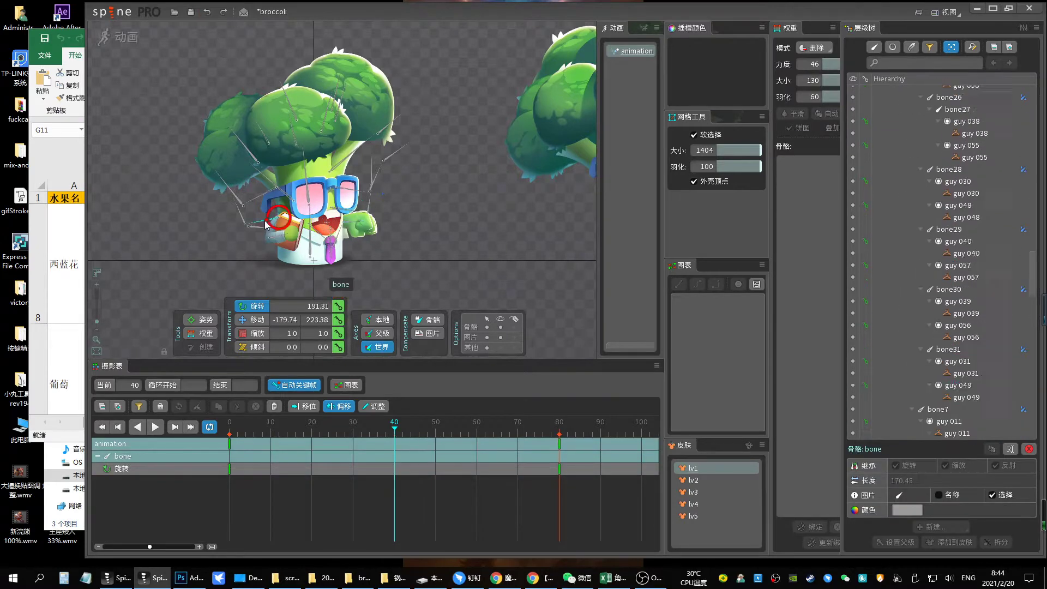
{"action": "left_click", "coordinate": [277, 219]}
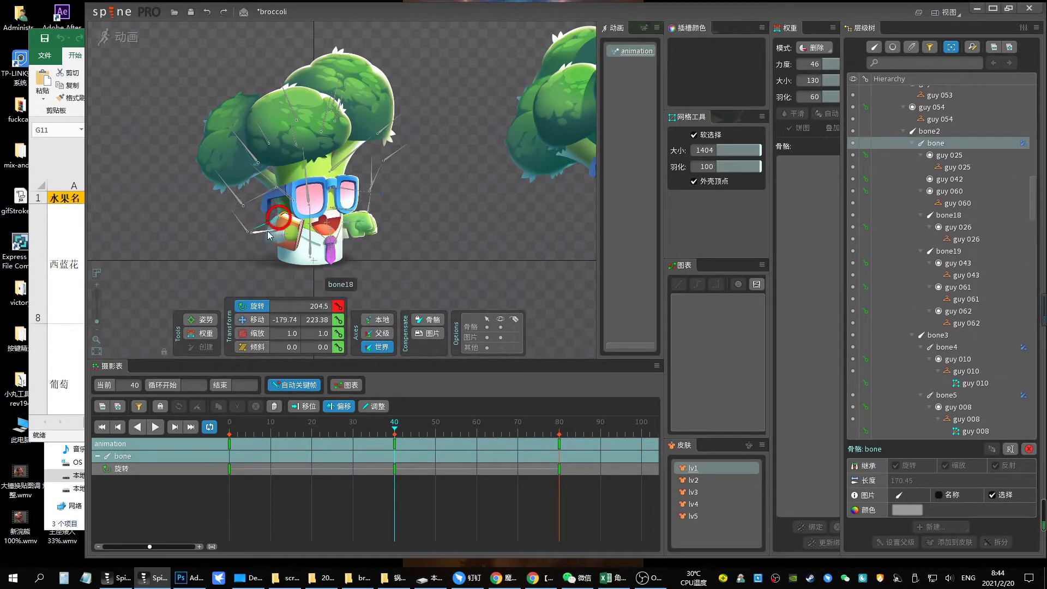
{"action": "left_click", "coordinate": [271, 242]}
{"action": "left_click", "coordinate": [243, 215]}
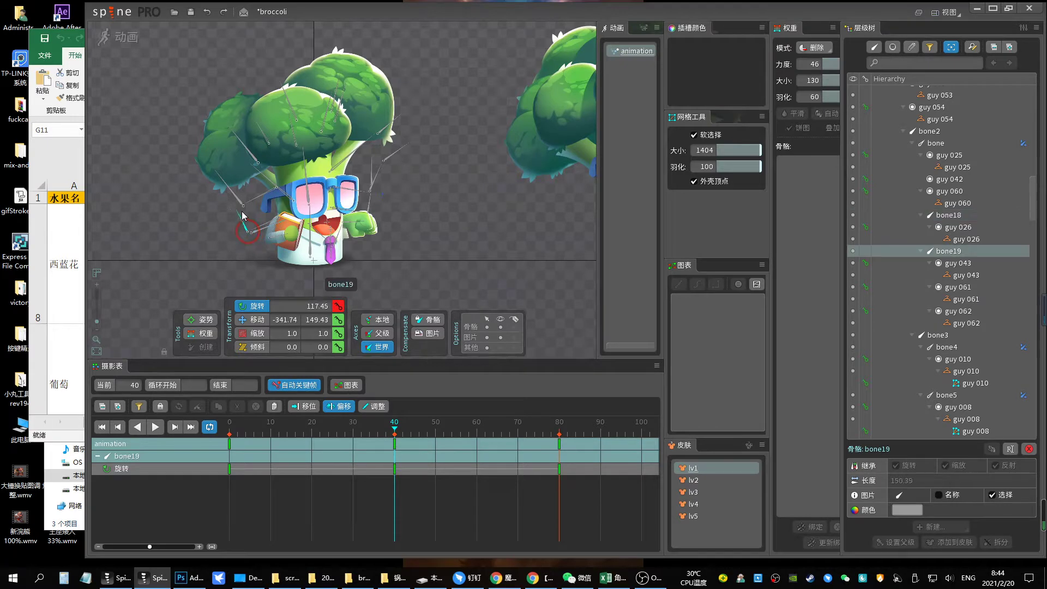
Select bone20, bone21 and bone22 on the other arm
{"action": "left_click", "coordinate": [349, 214]}
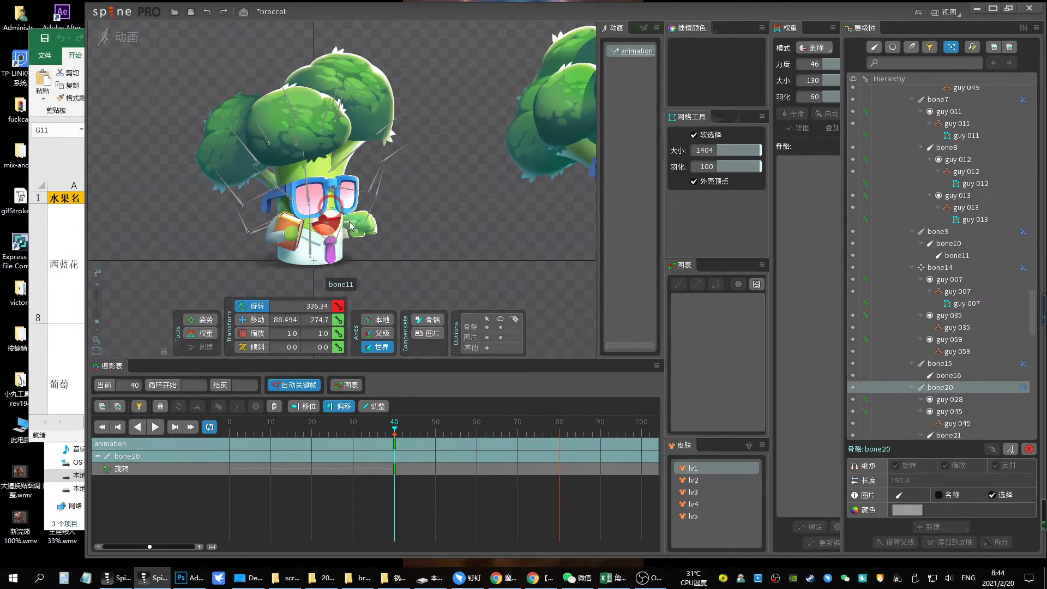
{"action": "left_click", "coordinate": [371, 198], "text": "ctrl"}
{"action": "left_click", "coordinate": [370, 175], "text": "ctrl"}
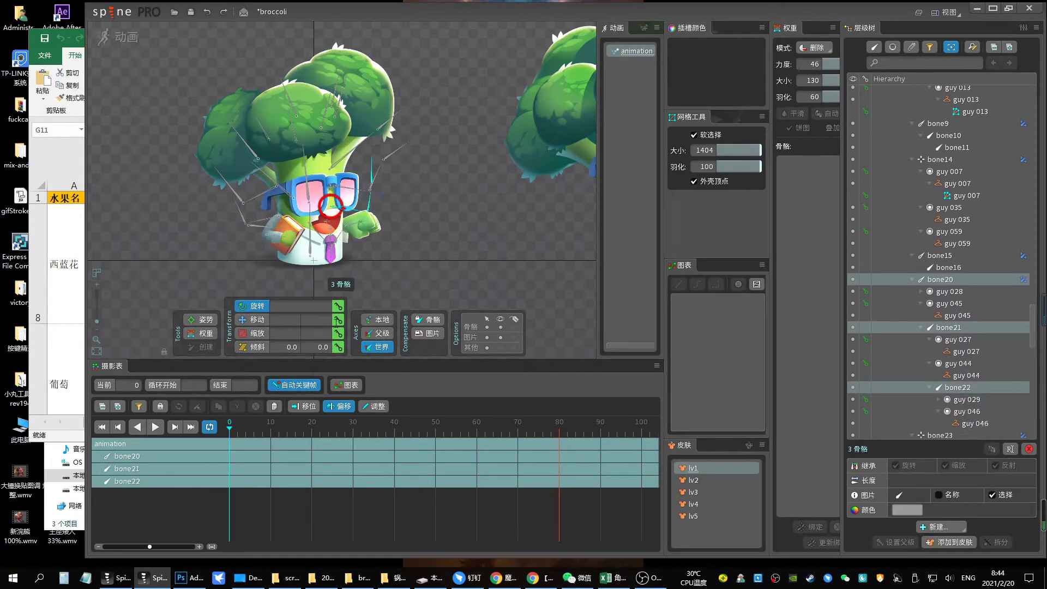
Add bone34–36, key all six bones' rotation at frame 0, and rotate bone20 at frame 40
{"action": "left_click", "coordinate": [357, 191], "text": "ctrl"}
{"action": "left_click", "coordinate": [372, 169], "text": "ctrl"}
{"action": "left_click", "coordinate": [396, 151], "text": "ctrl"}
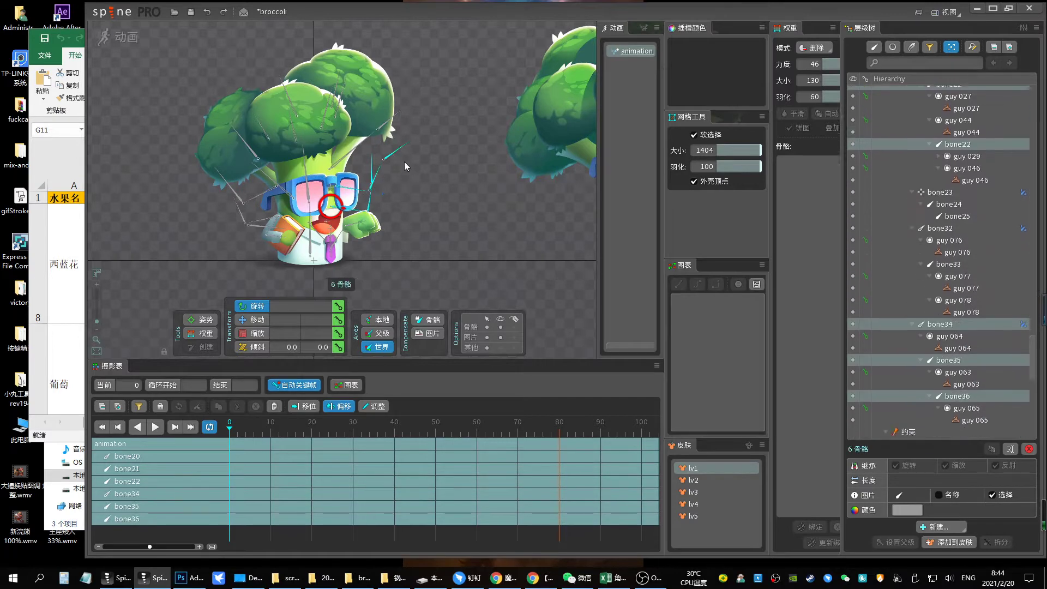
{"action": "left_click", "coordinate": [338, 306]}
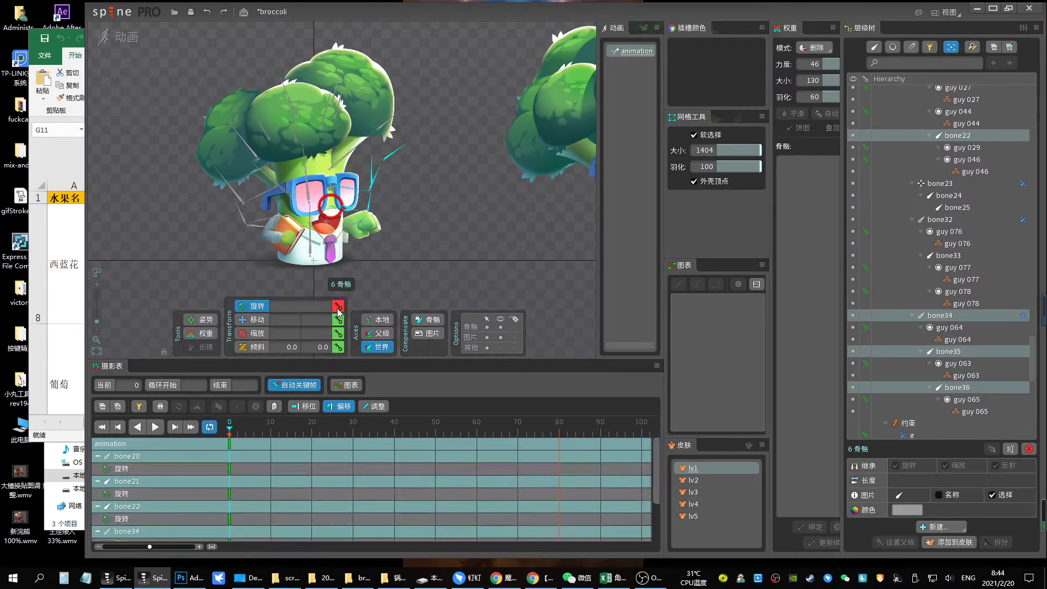
{"action": "left_click", "coordinate": [395, 425]}
{"action": "left_click_drag", "start_coordinate": [349, 215], "coordinate": [421, 231]}
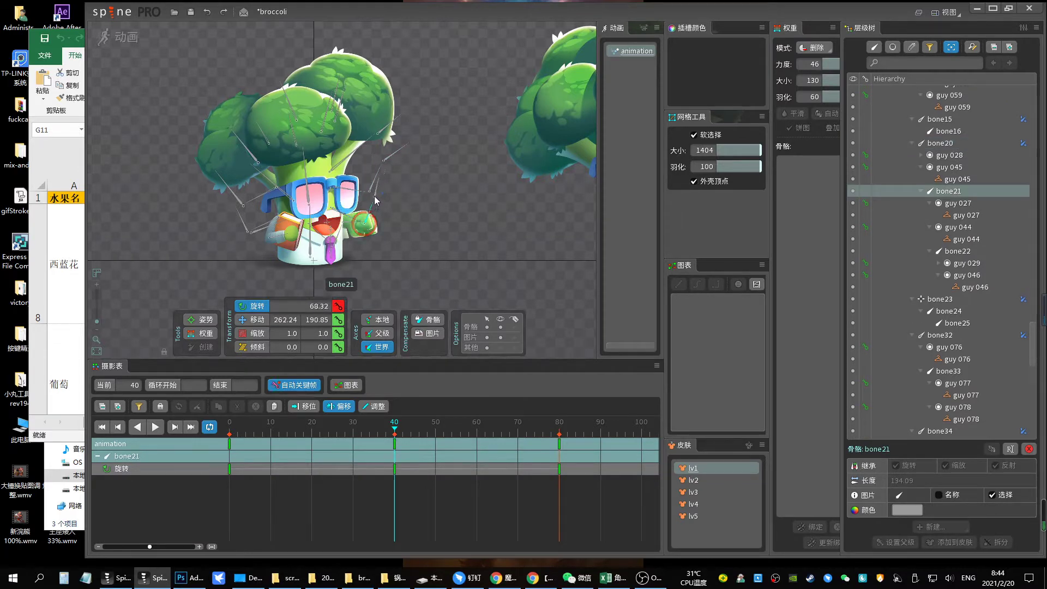
Pose bone34, bone35, bone36 and bone22 at frame 40, preview frame 31, then select bone32 and bone33
{"action": "left_click", "coordinate": [376, 191]}
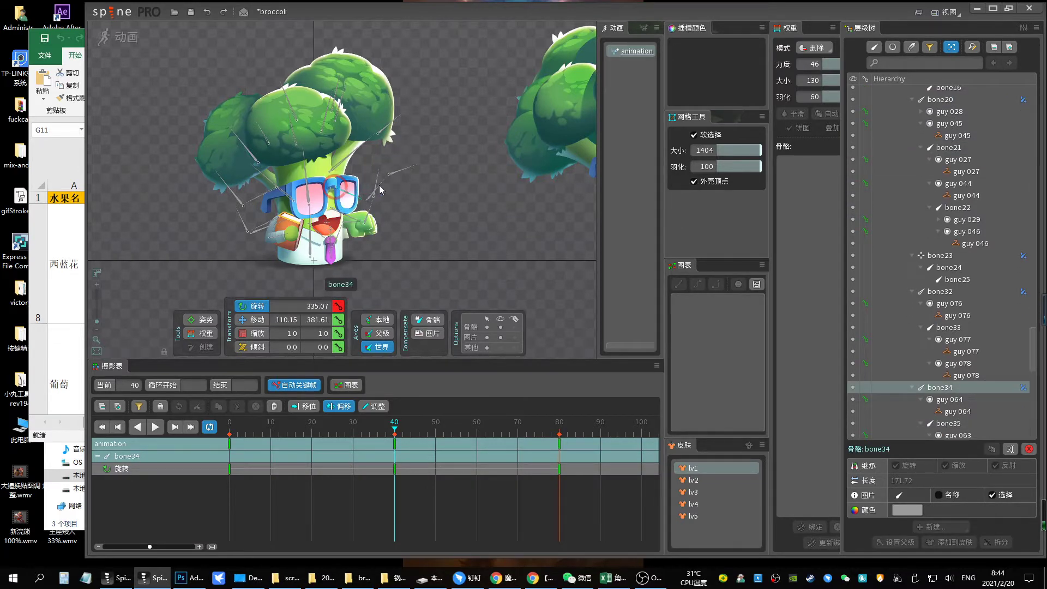
{"action": "left_click", "coordinate": [385, 183]}
{"action": "left_click", "coordinate": [396, 164]}
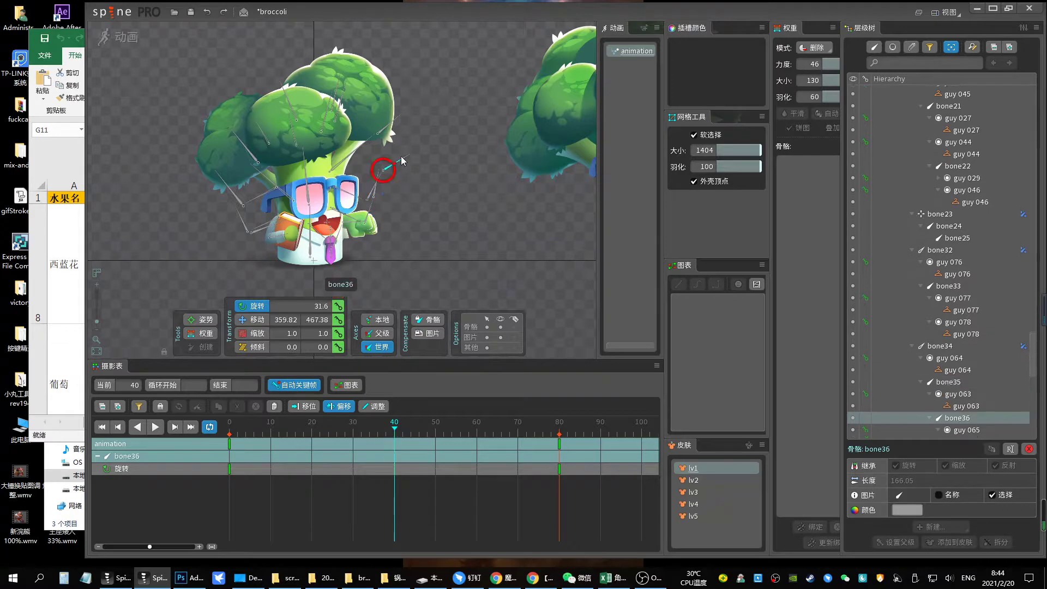
{"action": "left_click", "coordinate": [377, 188]}
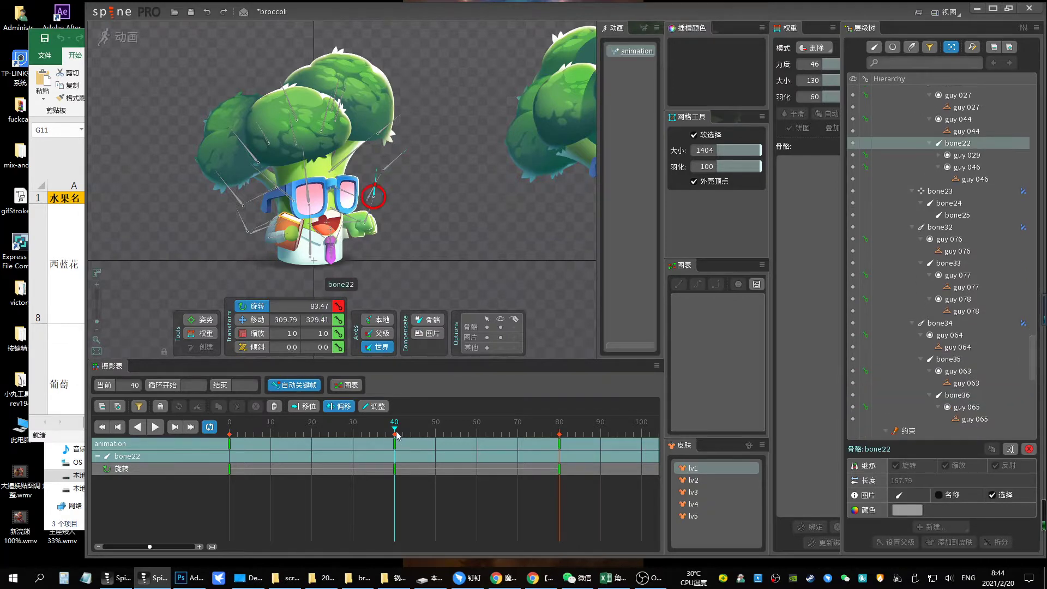
{"action": "left_click_drag", "start_coordinate": [397, 434], "coordinate": [356, 428]}
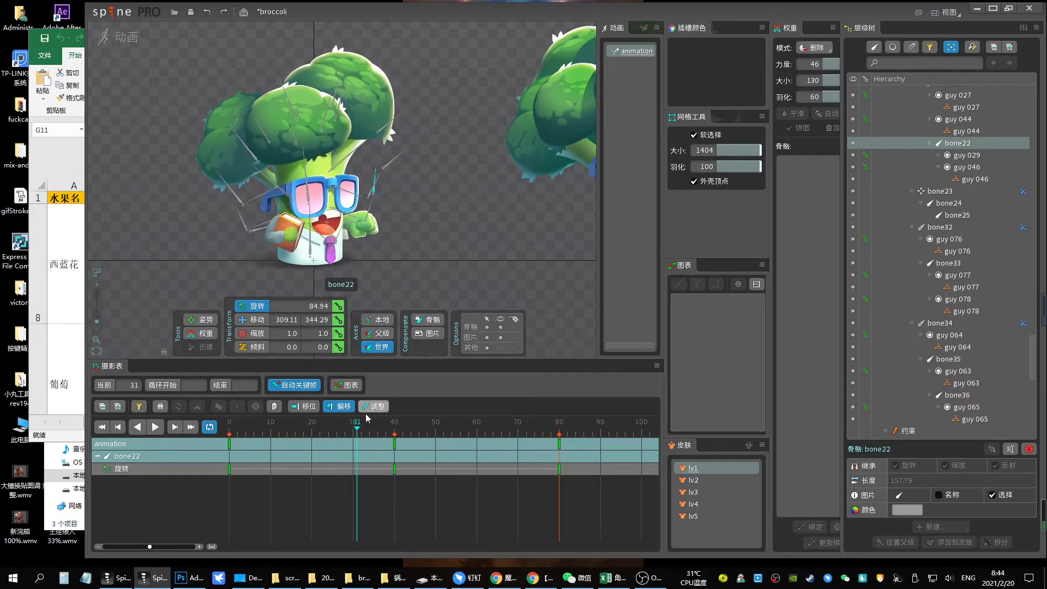
{"action": "left_click", "coordinate": [275, 186]}
{"action": "left_click", "coordinate": [234, 195], "text": "ctrl"}
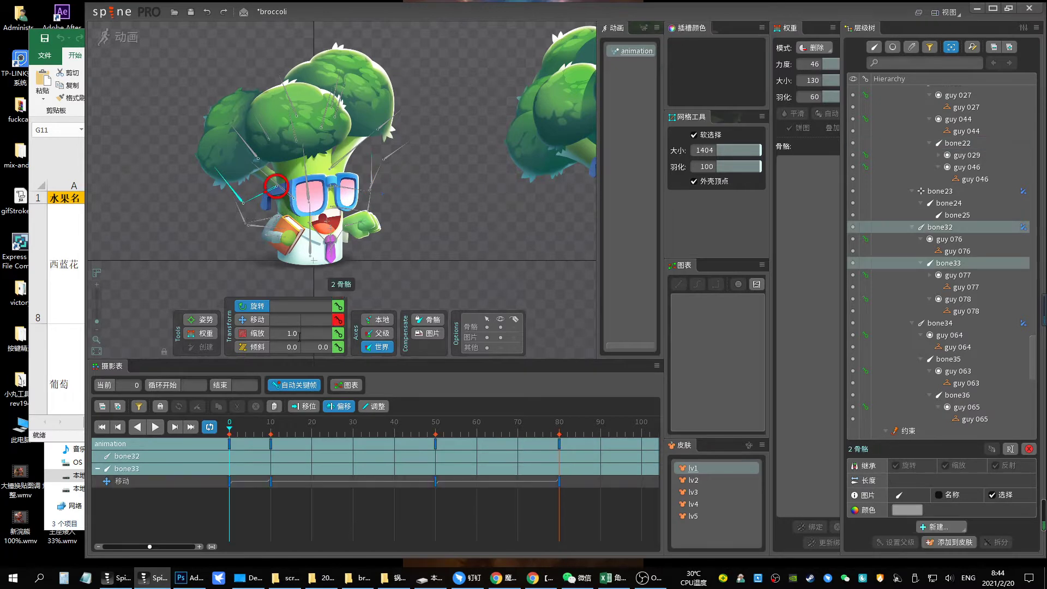
Delete bone33's old translate keys from frames 0 to 80
{"action": "left_click", "coordinate": [338, 307]}
{"action": "left_click", "coordinate": [338, 308]}
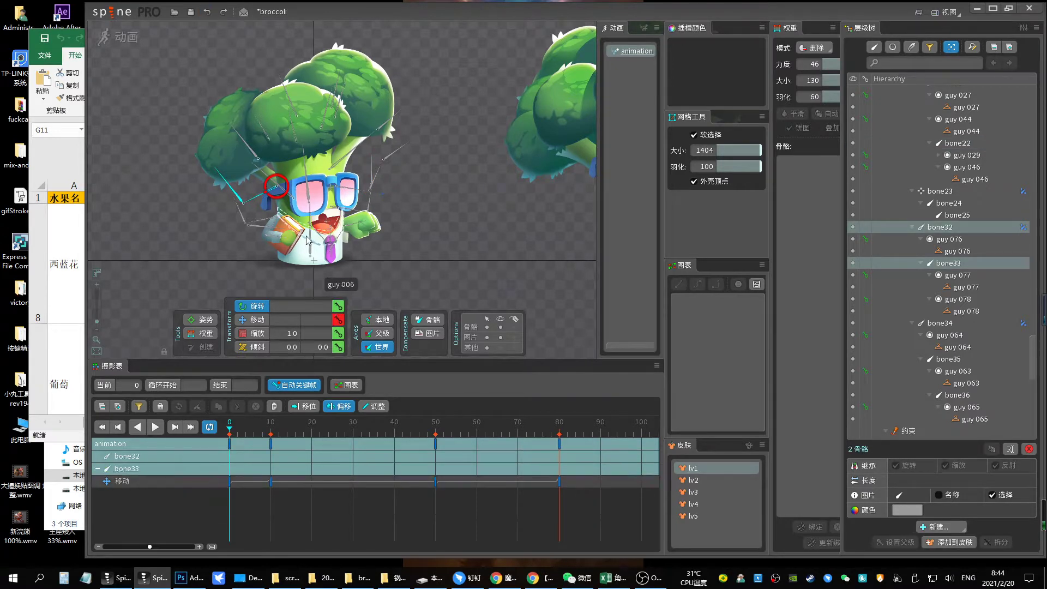
{"action": "left_click_drag", "start_coordinate": [564, 501], "coordinate": [94, 296]}
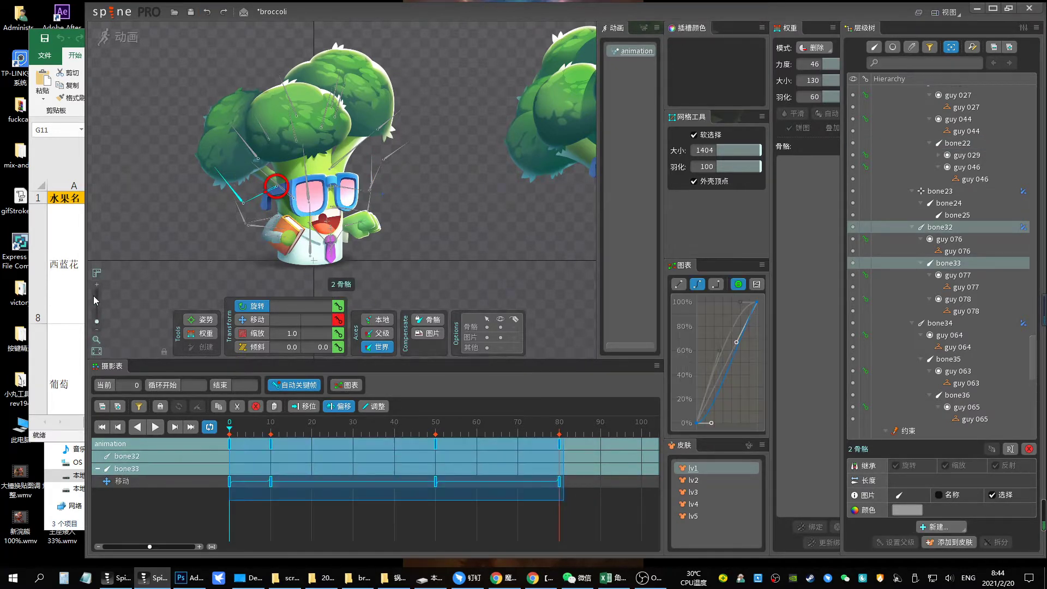
{"action": "key", "text": "Delete"}
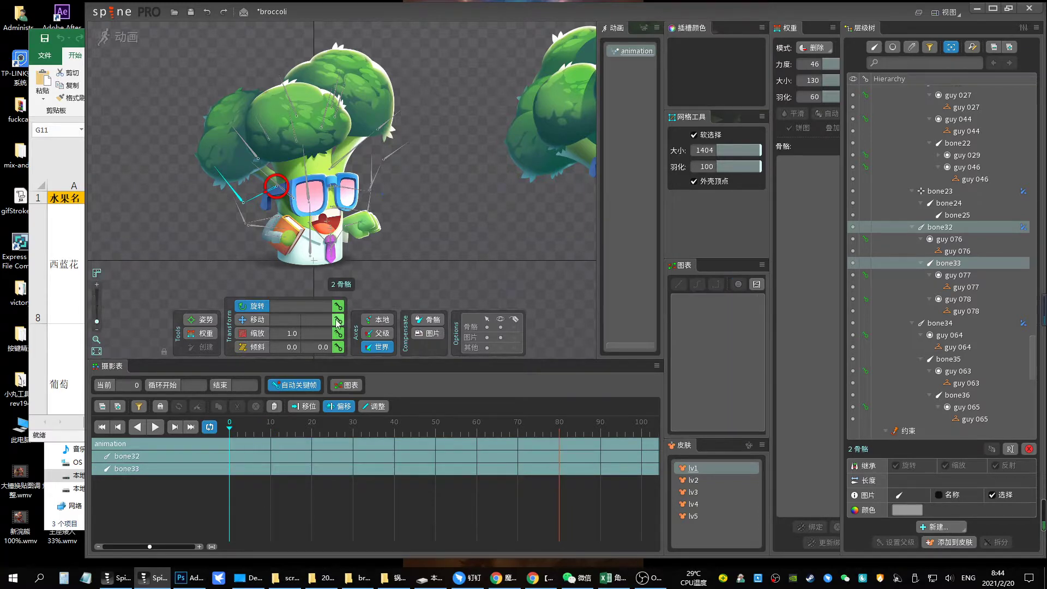
Key bone32 and bone33 rotation at frame 0, then rotate them into the frame-40 pose
{"action": "left_click", "coordinate": [338, 307]}
{"action": "left_click", "coordinate": [395, 426]}
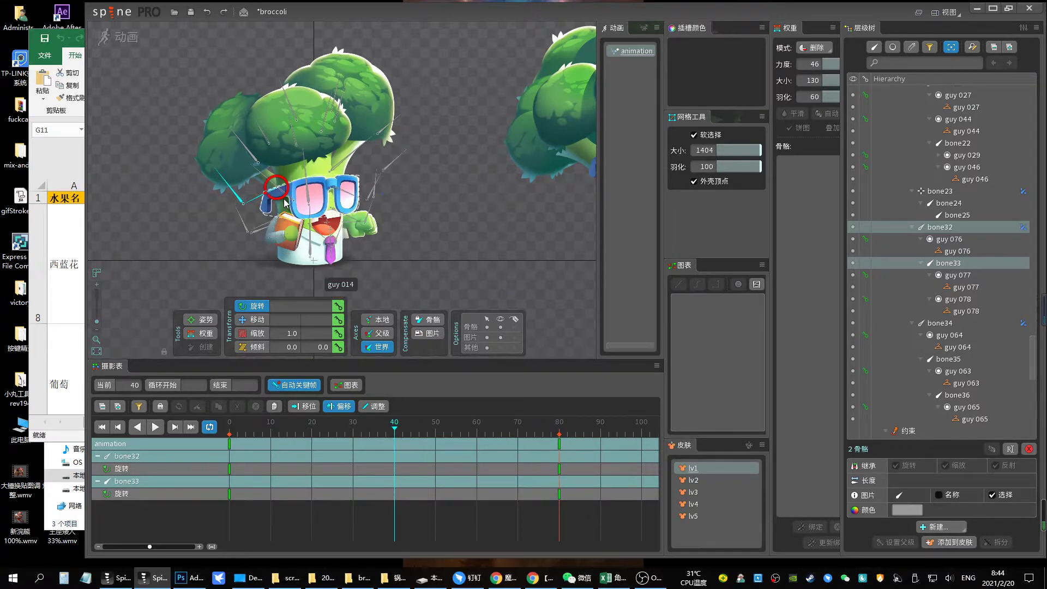
{"action": "left_click_drag", "start_coordinate": [285, 202], "coordinate": [262, 211]}
{"action": "left_click", "coordinate": [233, 195]}
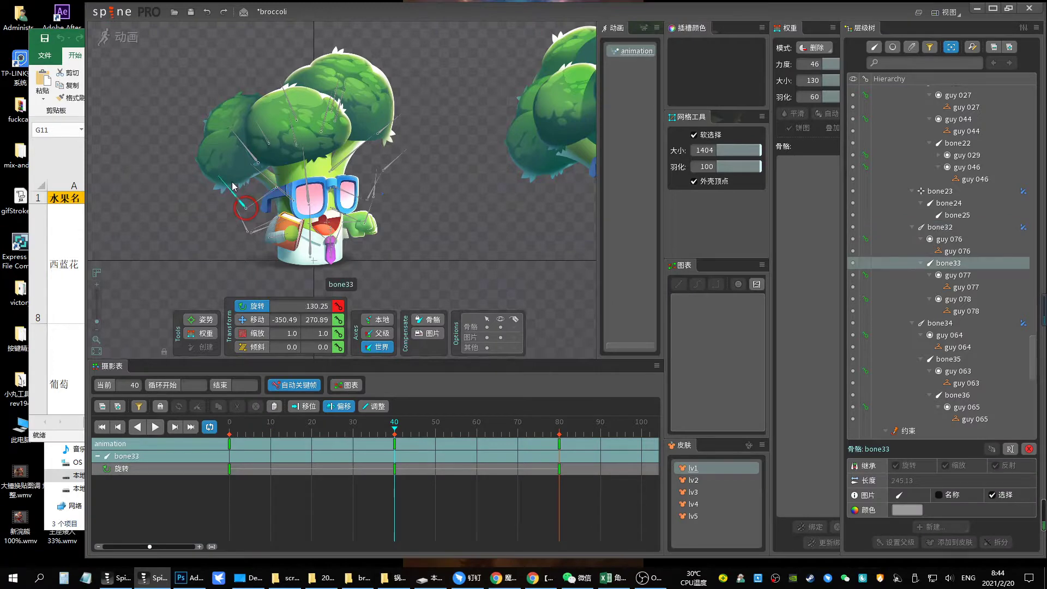
{"action": "left_click", "coordinate": [264, 205]}
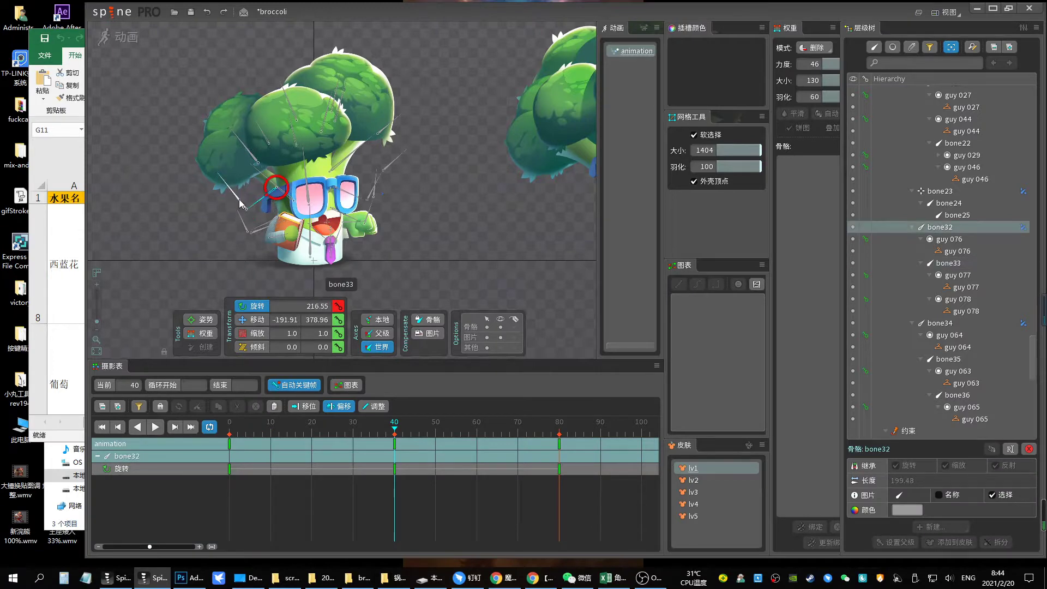
{"action": "left_click", "coordinate": [240, 204], "text": "ctrl"}
{"action": "left_click", "coordinate": [256, 229], "text": "ctrl"}
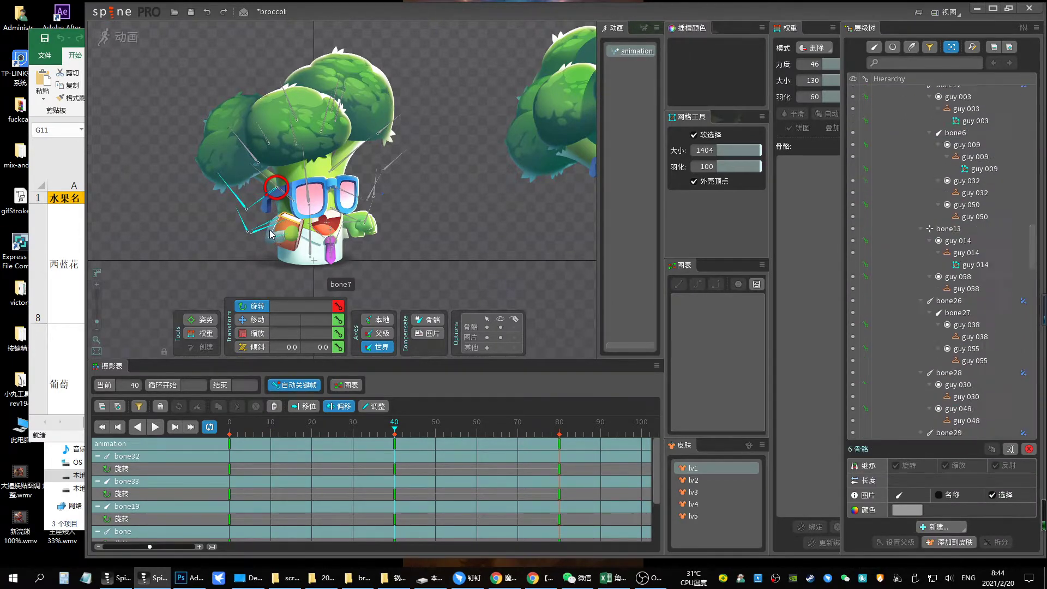
Add the remaining right-arm and branch bones, through bone35 and bone36, to the selection
{"action": "left_click", "coordinate": [376, 217], "text": "ctrl"}
{"action": "left_click", "coordinate": [356, 226], "text": "ctrl"}
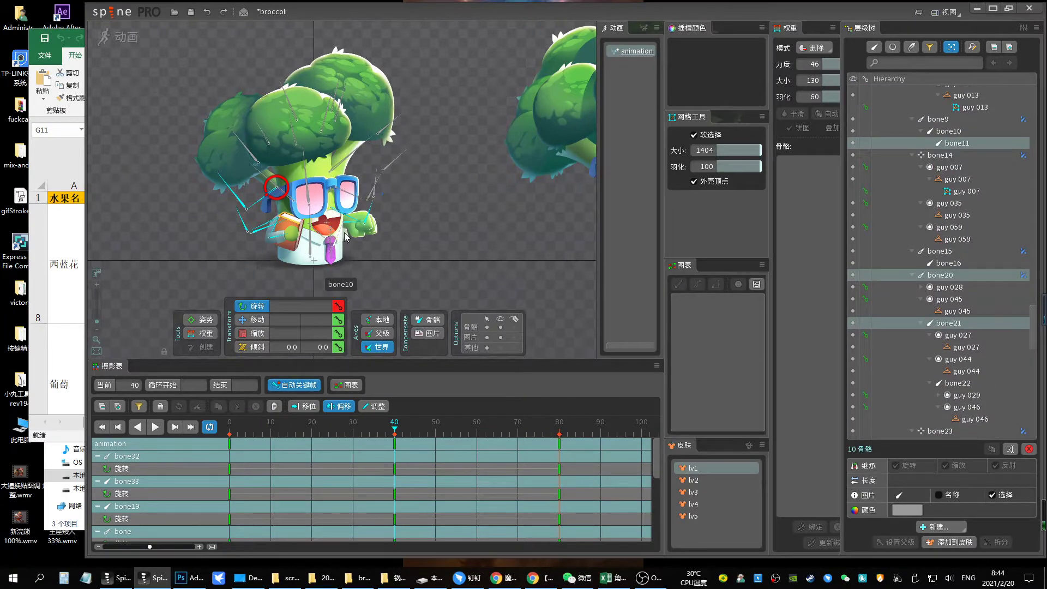
{"action": "left_click", "coordinate": [318, 237], "text": "ctrl"}
{"action": "left_click", "coordinate": [364, 199], "text": "ctrl"}
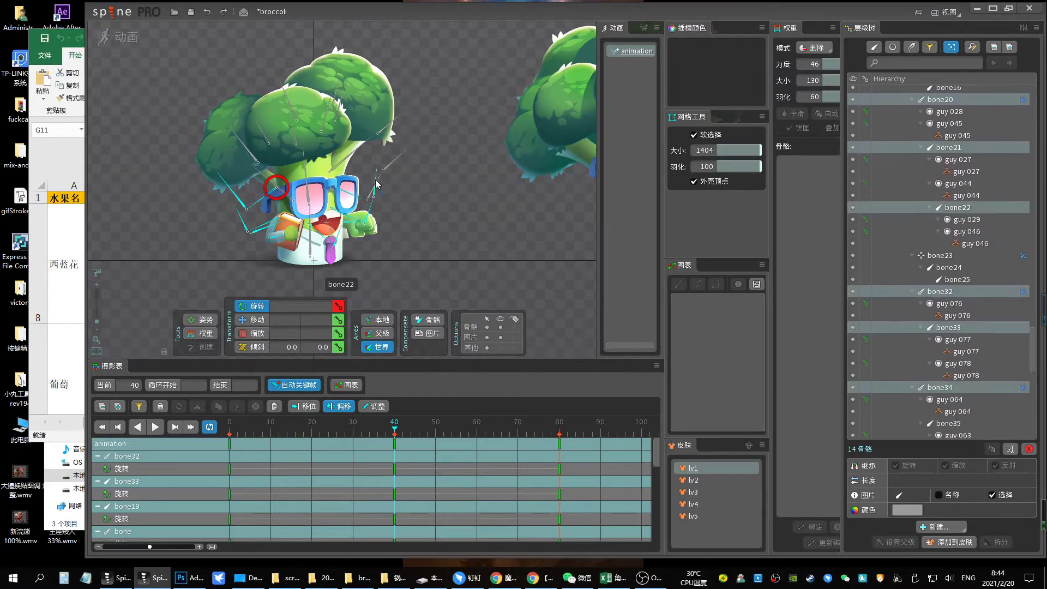
{"action": "left_click", "coordinate": [374, 191], "text": "ctrl"}
{"action": "left_click", "coordinate": [393, 159], "text": "ctrl"}
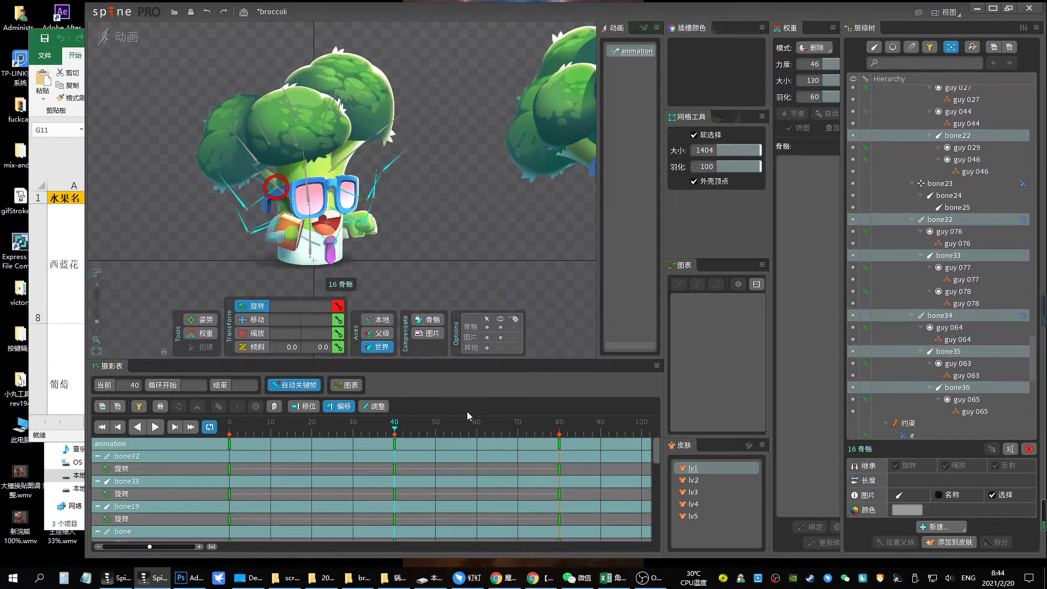
Give all sixteen bones' idle keys a Bezier eased curve, save, and preview the loop
{"action": "left_click_drag", "start_coordinate": [359, 402], "coordinate": [226, 407]}
{"action": "left_click", "coordinate": [692, 285]}
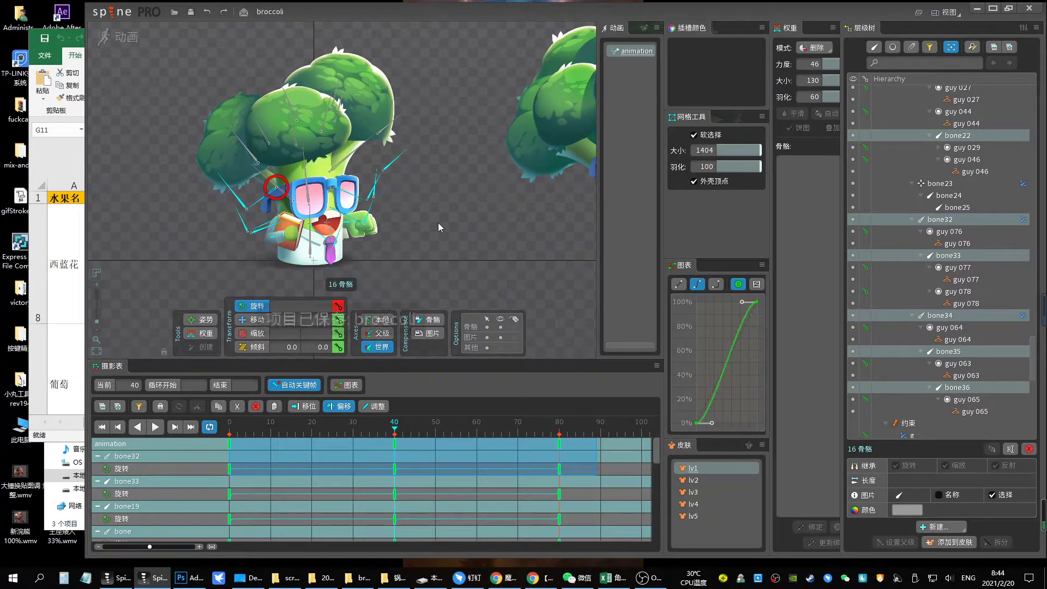
{"action": "key", "text": "ctrl+s"}
{"action": "key", "text": "space"}
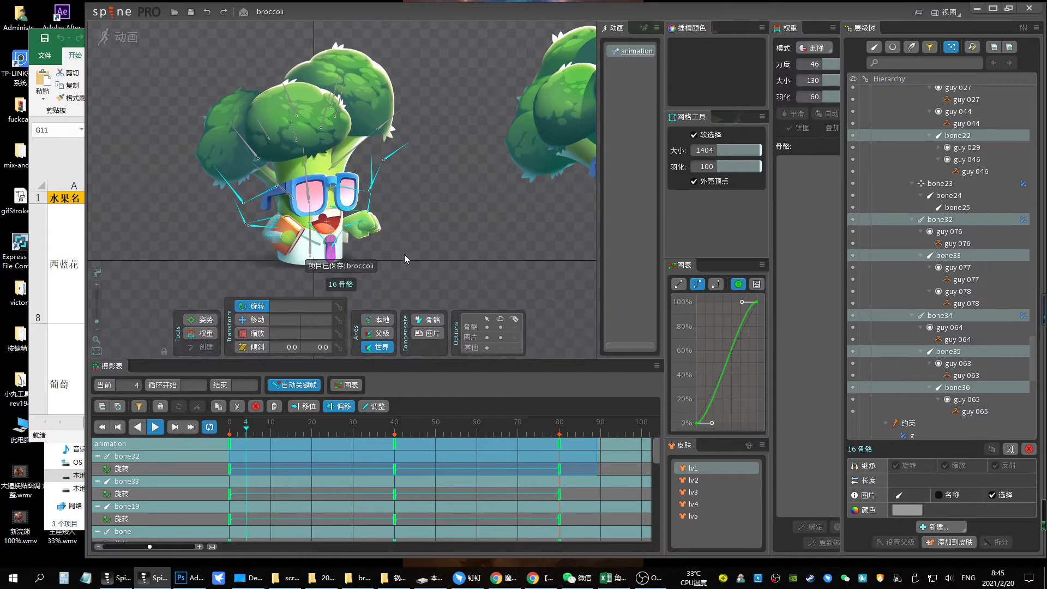
{"action": "left_click", "coordinate": [398, 268]}
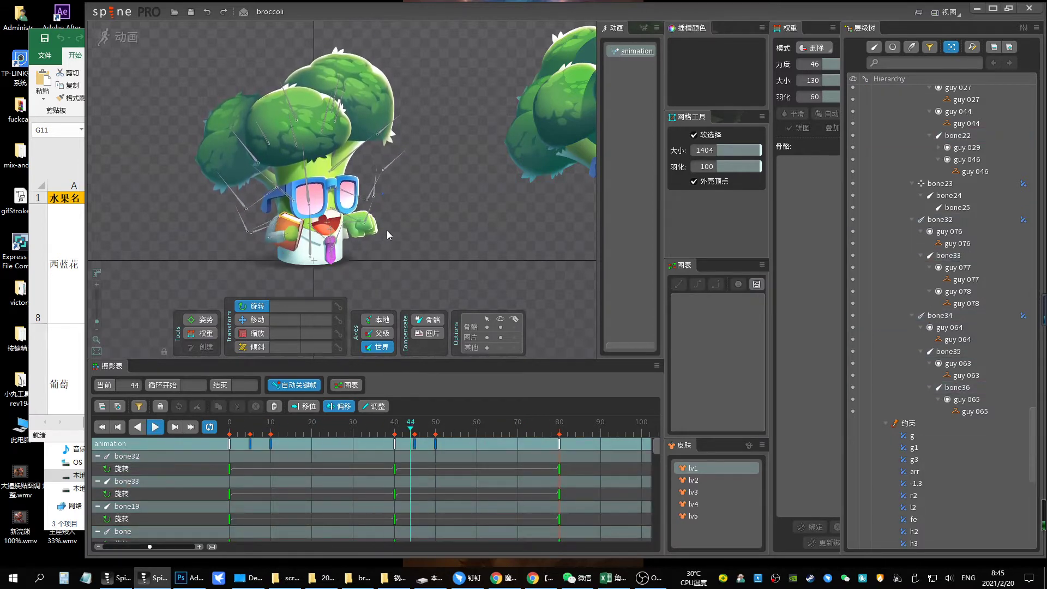
Shift seven arm and branch bones' rotation keys from frame 0 to about frame 10, then preview
{"action": "key", "text": "space"}
{"action": "left_click", "coordinate": [266, 230]}
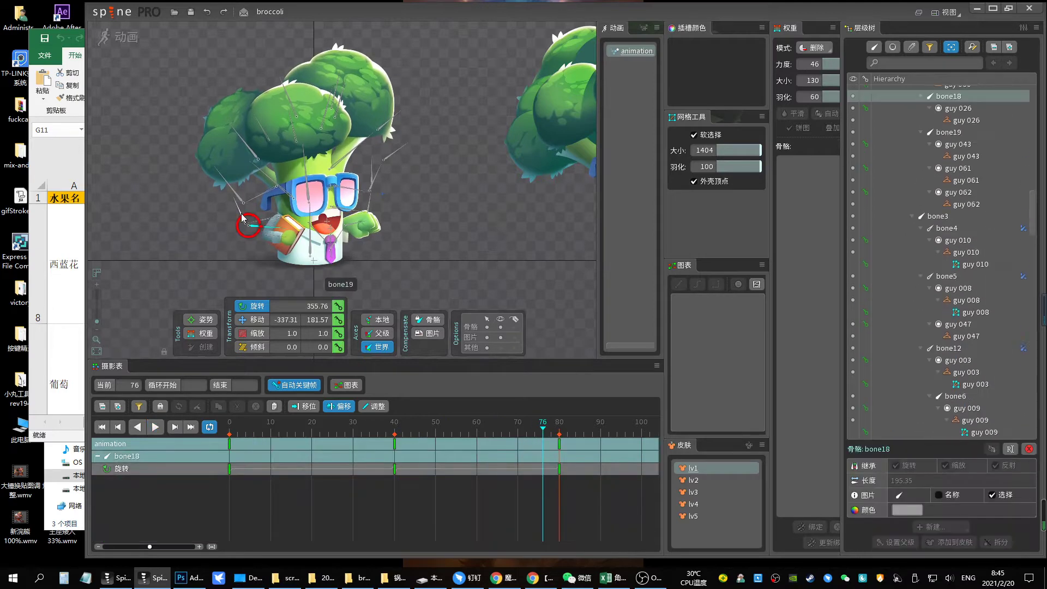
{"action": "left_click", "coordinate": [345, 240], "text": "ctrl"}
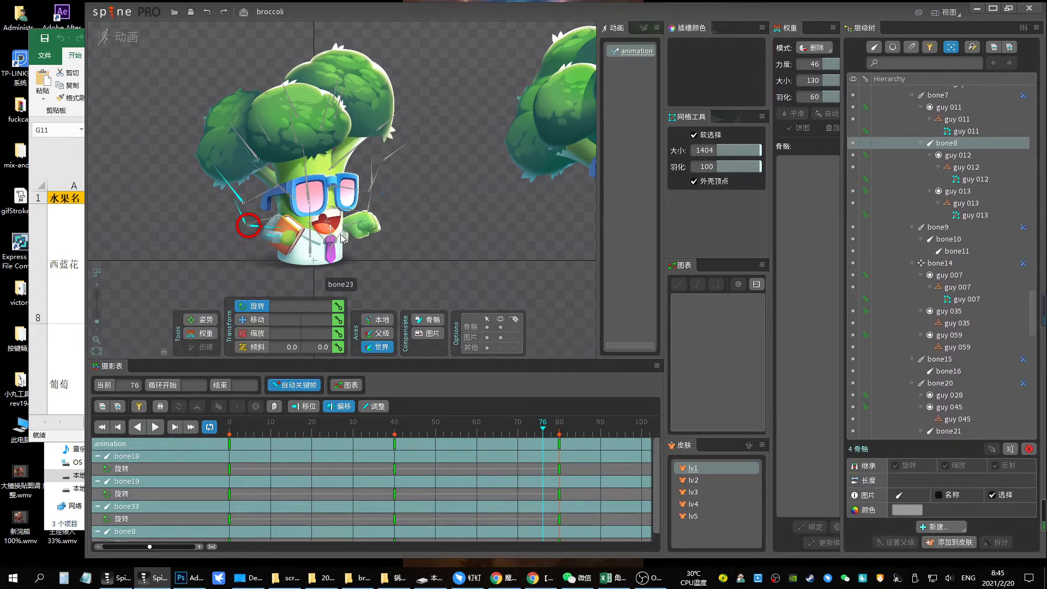
{"action": "left_click", "coordinate": [374, 205], "text": "ctrl"}
{"action": "left_click", "coordinate": [377, 175], "text": "ctrl"}
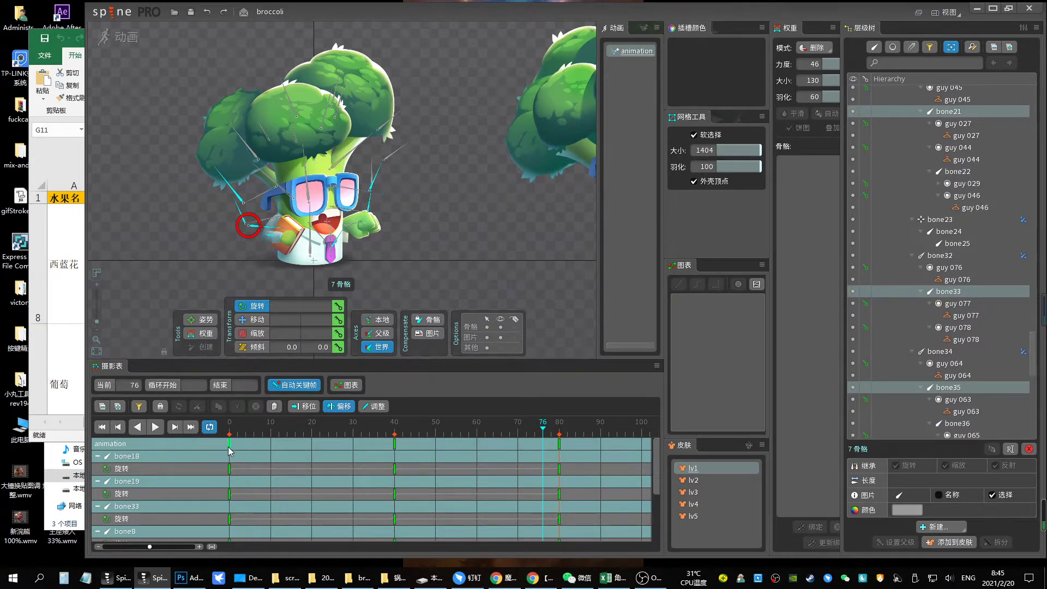
{"action": "left_click_drag", "start_coordinate": [229, 450], "coordinate": [268, 461]}
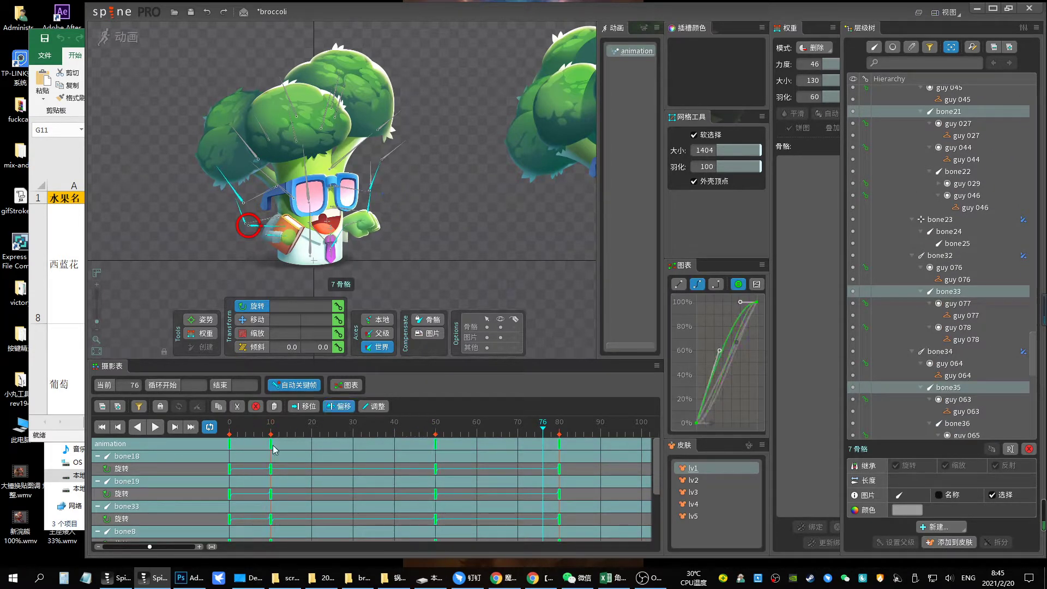
{"action": "key", "text": "space"}
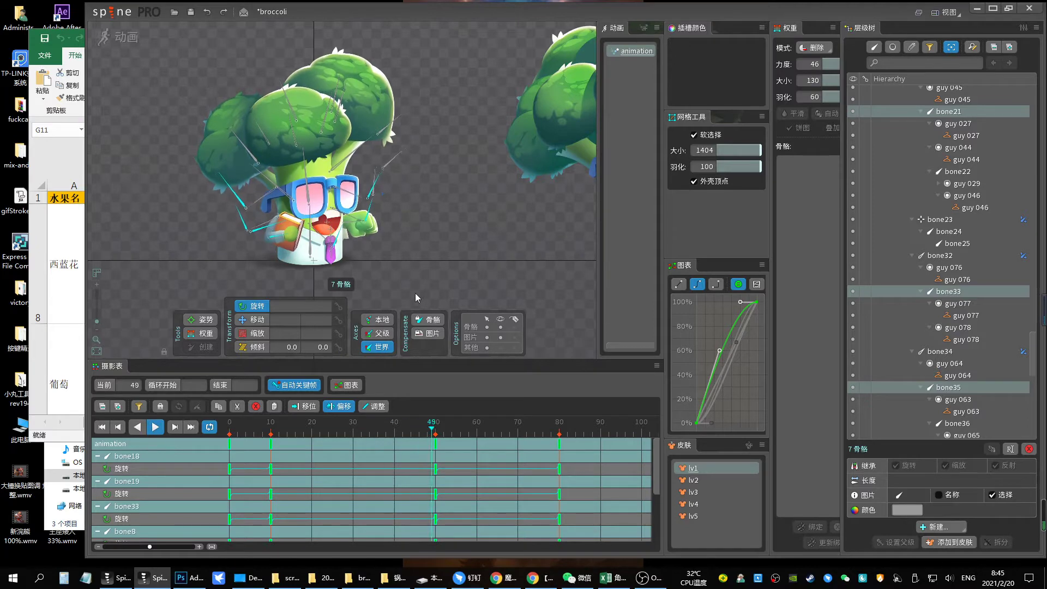
{"action": "key", "text": "space"}
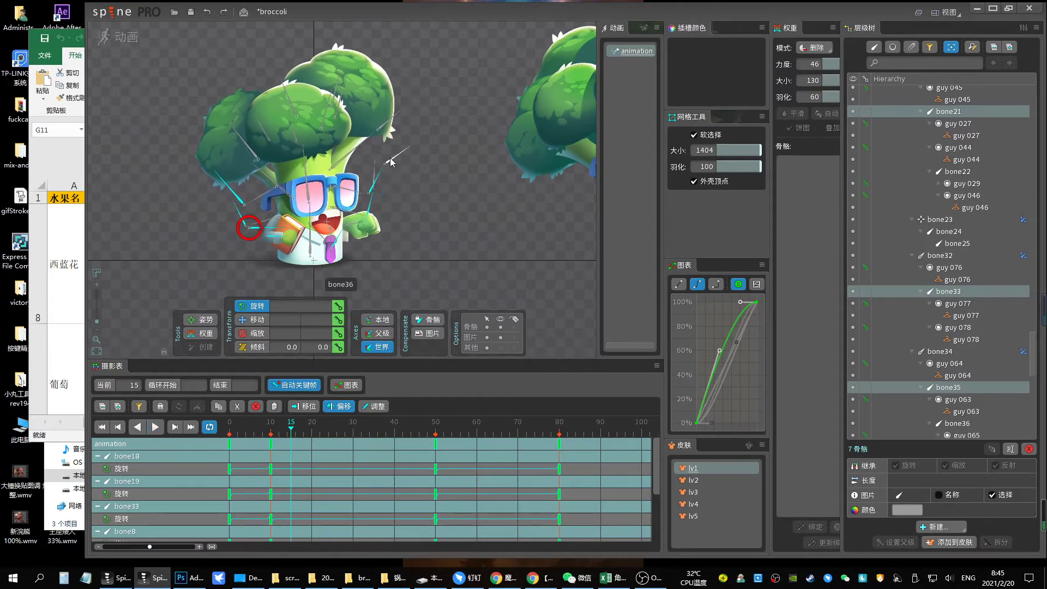
{"action": "left_click", "coordinate": [385, 163]}
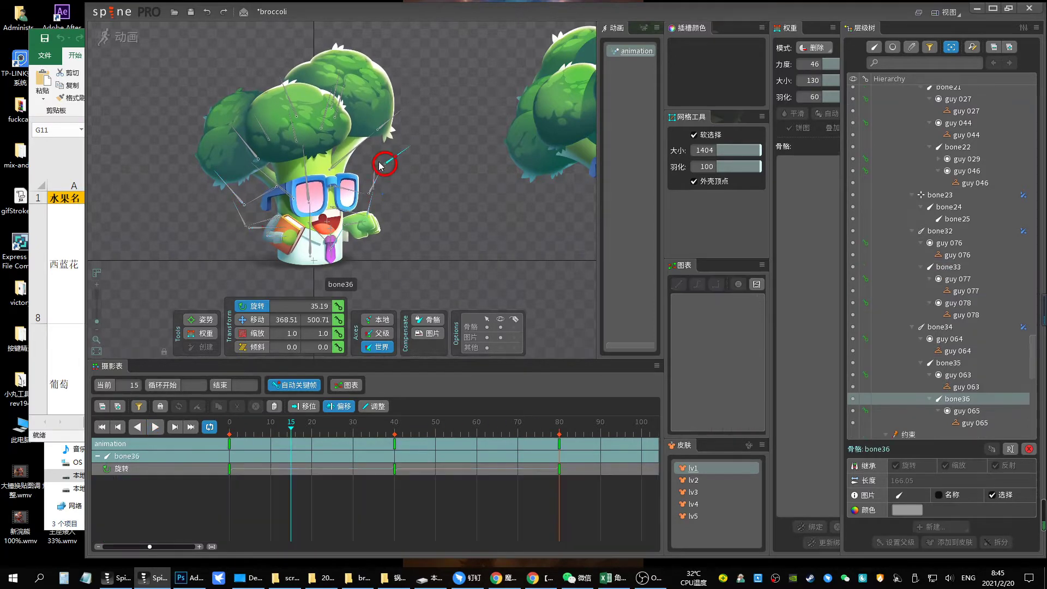
Move bone11, bone22 and bone36 rotation keys to frames 20 and 60 and play the loop
{"action": "left_click", "coordinate": [359, 229], "text": "ctrl"}
{"action": "left_click_drag", "start_coordinate": [394, 468], "coordinate": [311, 462]}
{"action": "key", "text": "space"}
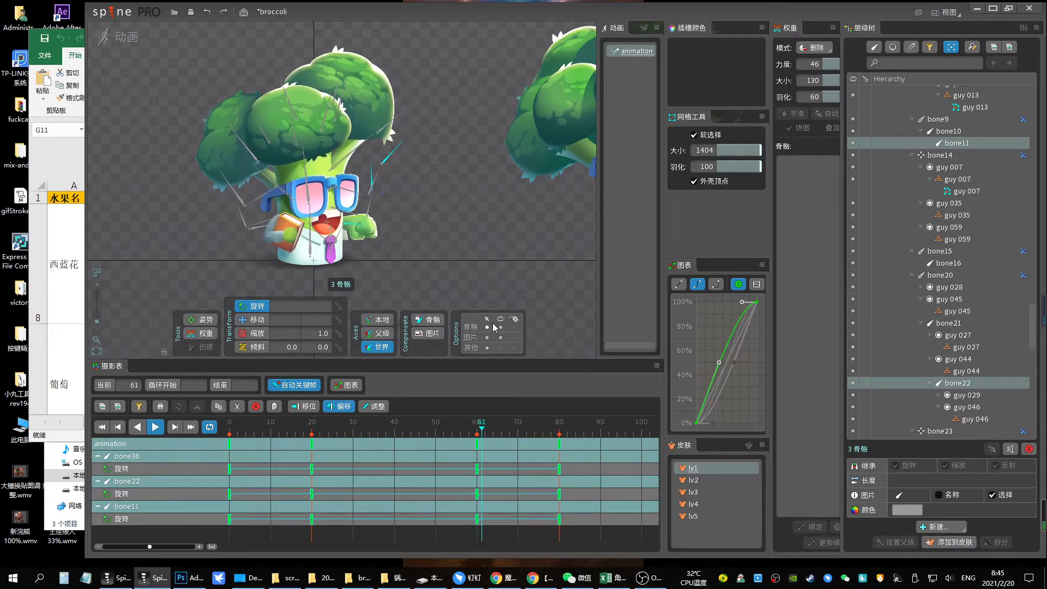
Toggle bone visibility off and back on, then show the lv2 skin
{"action": "left_click", "coordinate": [501, 328]}
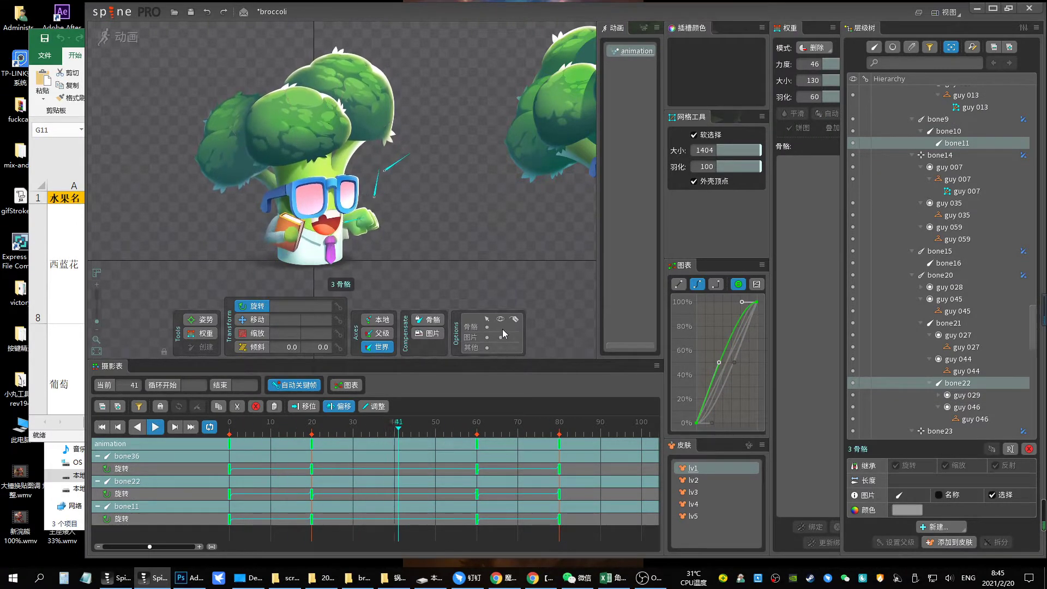
{"action": "left_click", "coordinate": [500, 327]}
{"action": "left_click", "coordinate": [693, 480]}
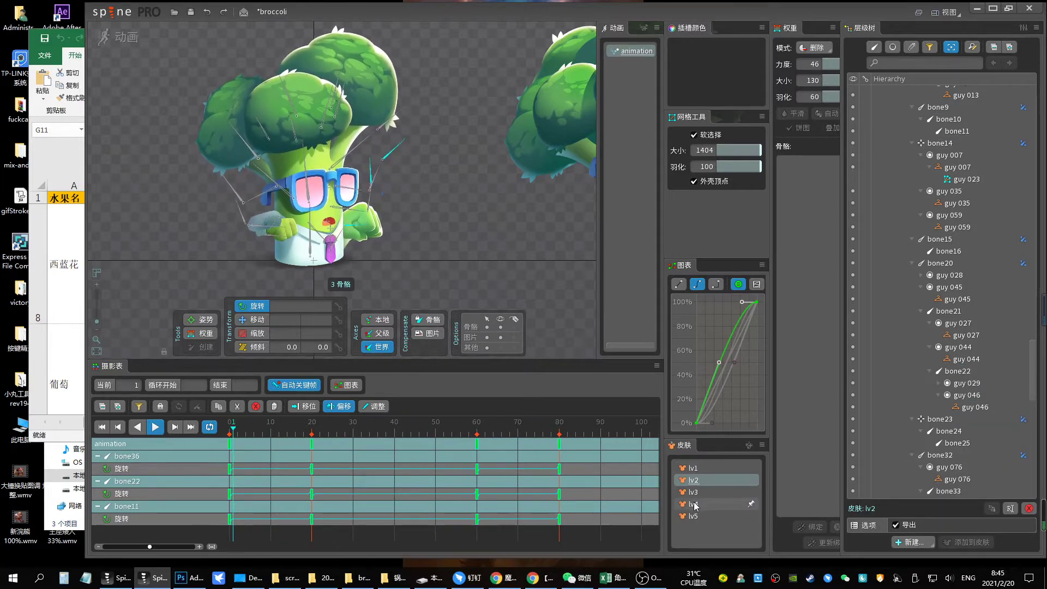
Preview the playing idle on skins lv3, lv5 and lv1, then return to lv2
{"action": "left_click", "coordinate": [693, 492]}
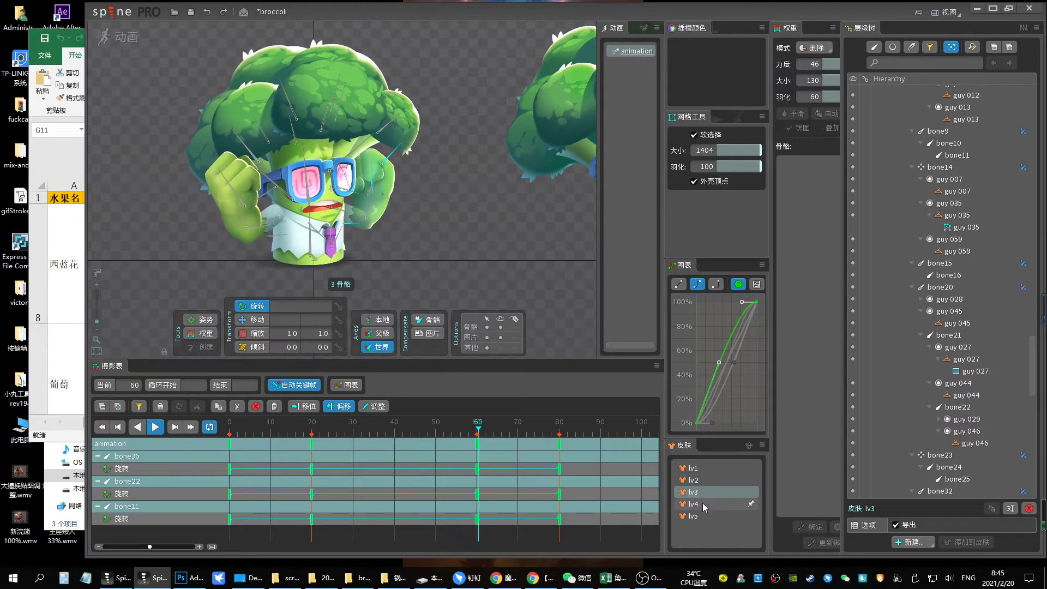
{"action": "left_click", "coordinate": [694, 516]}
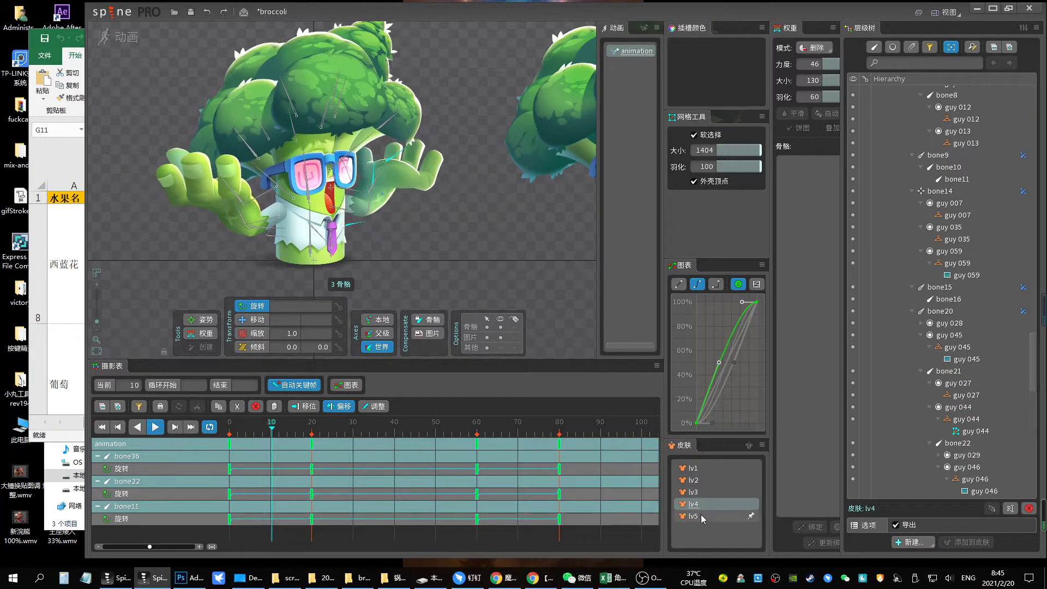
{"action": "left_click", "coordinate": [701, 471]}
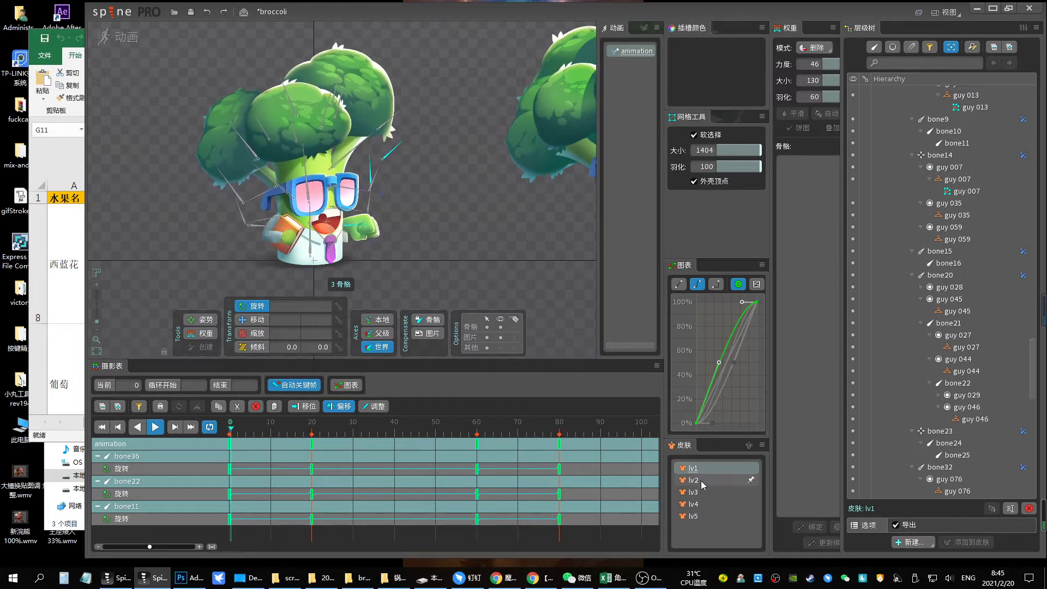
{"action": "left_click", "coordinate": [701, 480]}
Save the project, then undo an accidental rotation of the root bone
{"action": "key", "text": "ctrl+s"}
{"action": "key", "text": "v"}
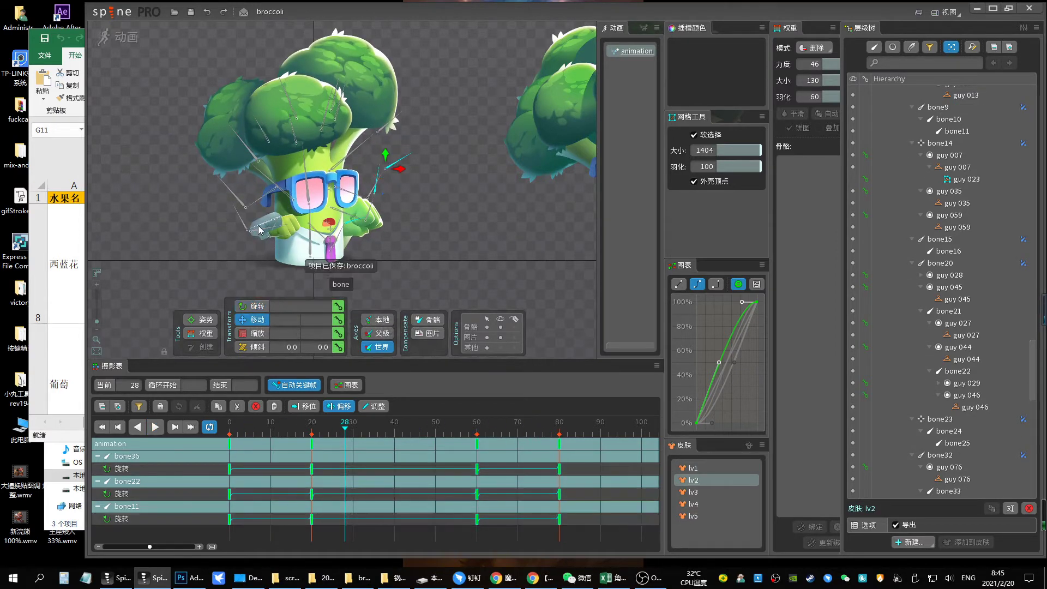
{"action": "left_click", "coordinate": [265, 235]}
{"action": "key", "text": "c"}
{"action": "left_click_drag", "start_coordinate": [265, 234], "coordinate": [248, 195]}
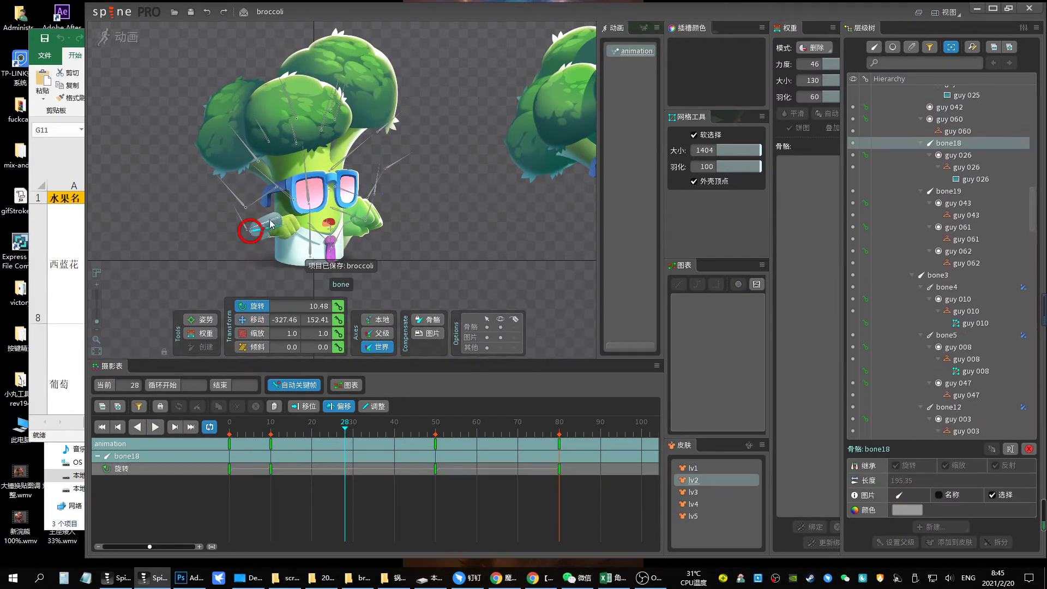
{"action": "key", "text": "ctrl+z"}
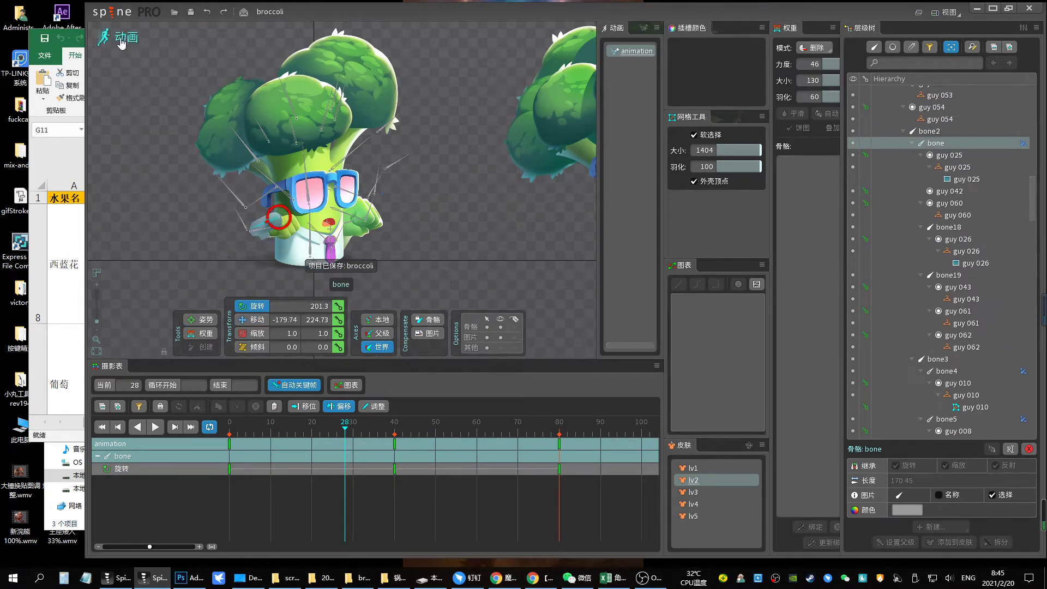
In Setup mode with slots filtered, place slot guy 026 above guy 025, then return to Animate
{"action": "left_click", "coordinate": [121, 43]}
{"action": "left_click", "coordinate": [882, 47]}
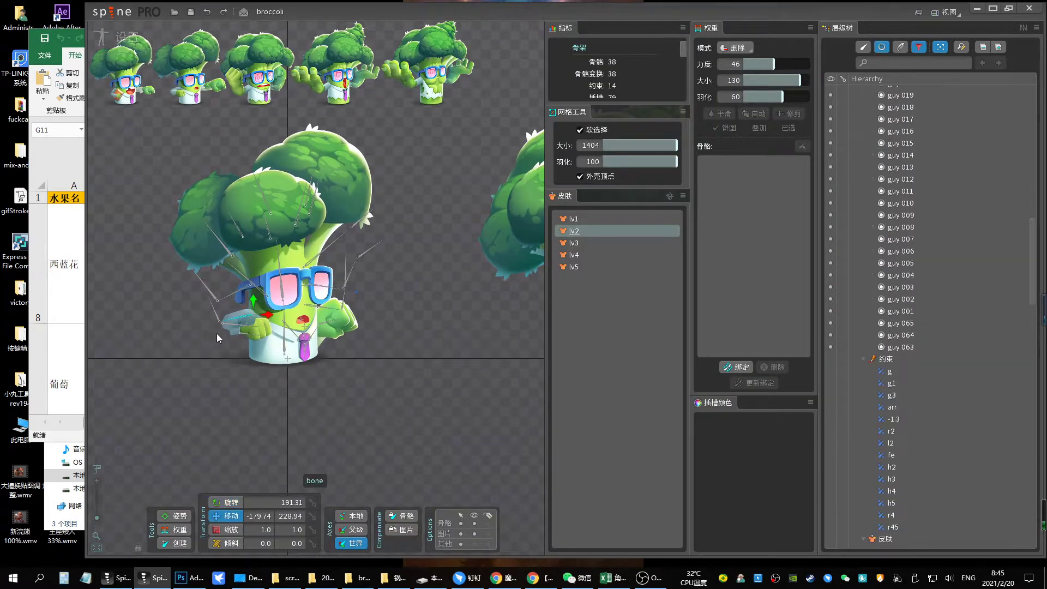
{"action": "left_click", "coordinate": [236, 338]}
{"action": "key", "text": "Escape"}
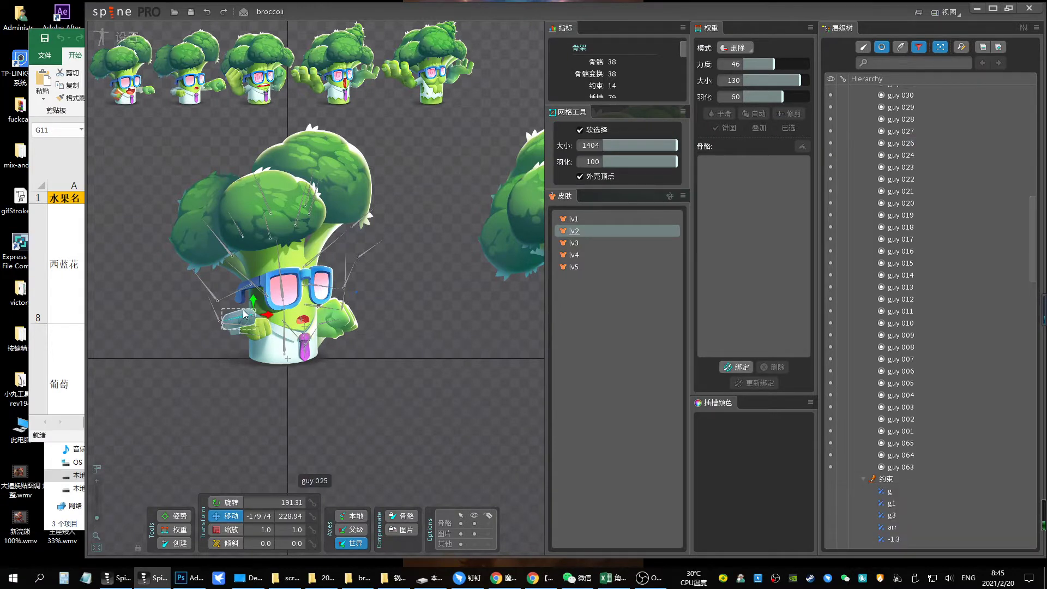
{"action": "left_click", "coordinate": [244, 316]}
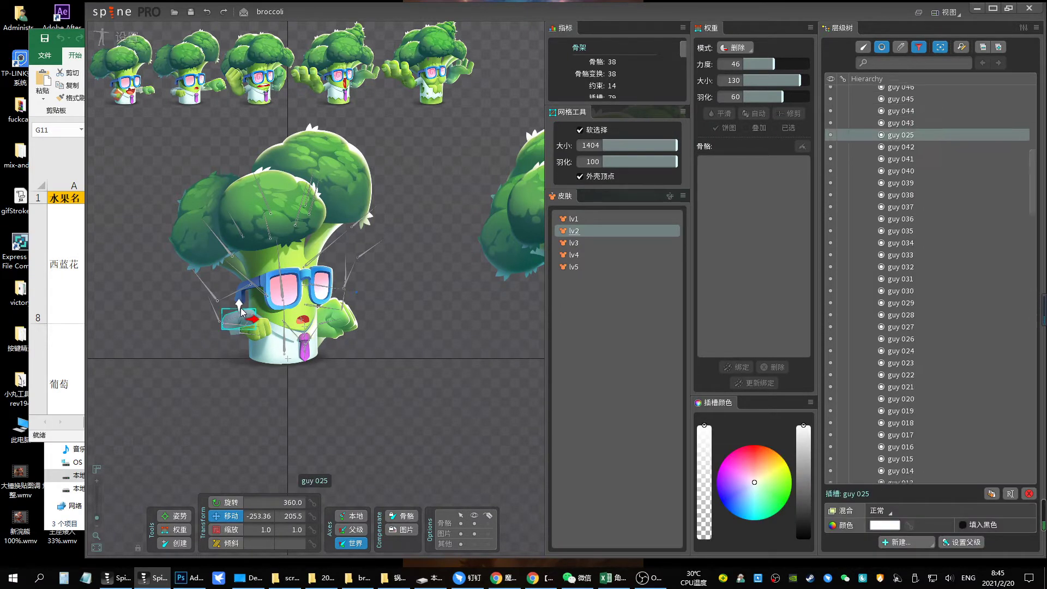
{"action": "left_click", "coordinate": [267, 333]}
{"action": "left_click_drag", "start_coordinate": [893, 352], "coordinate": [932, 143]}
{"action": "left_click", "coordinate": [129, 39]}
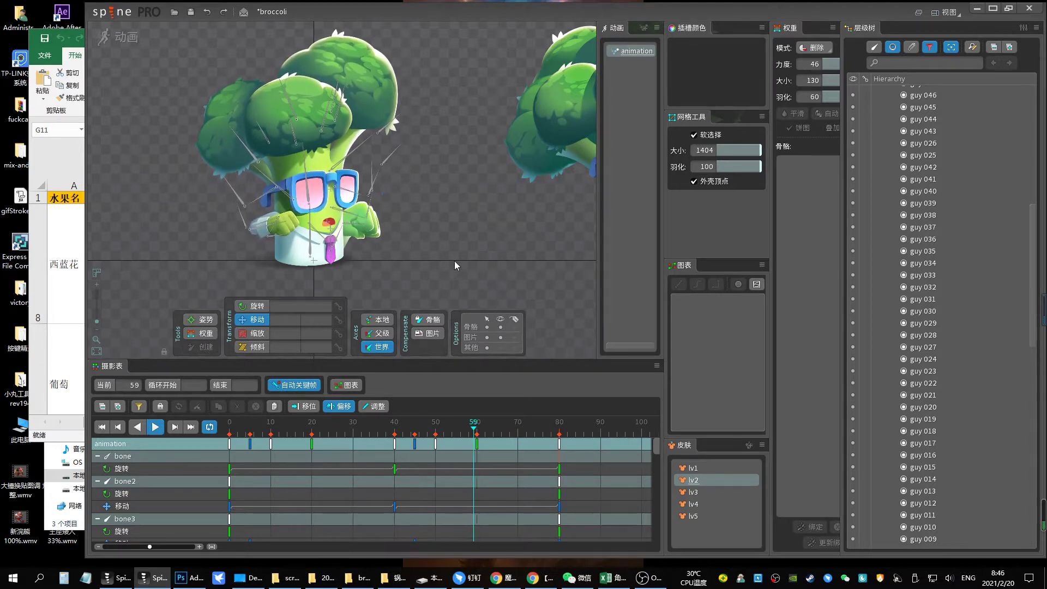
Preview the playing idle on skins lv1, lv3 and lv5, then save the project
{"action": "left_click", "coordinate": [701, 468]}
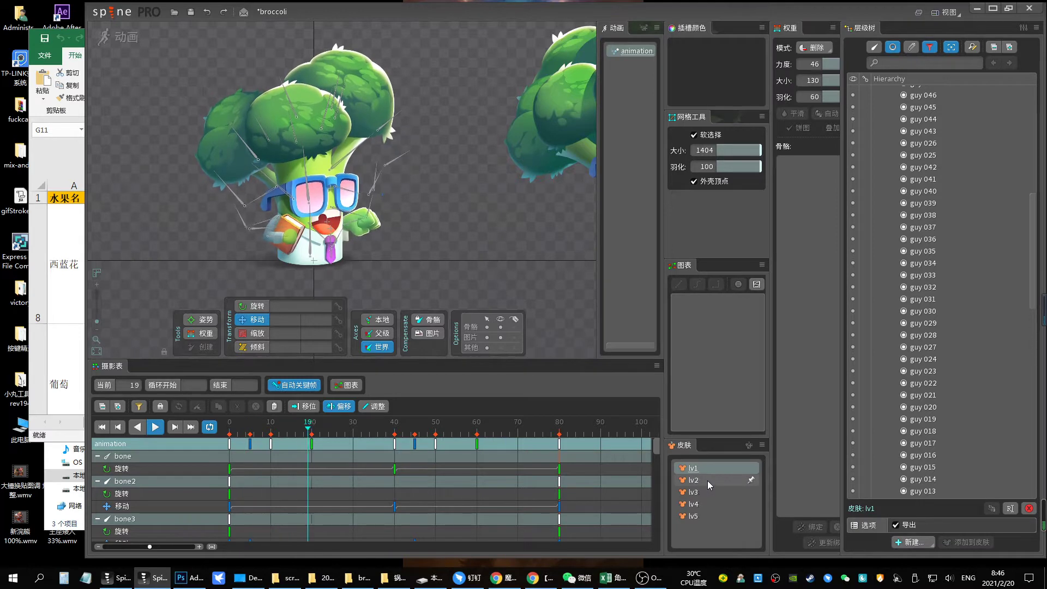
{"action": "left_click", "coordinate": [700, 491]}
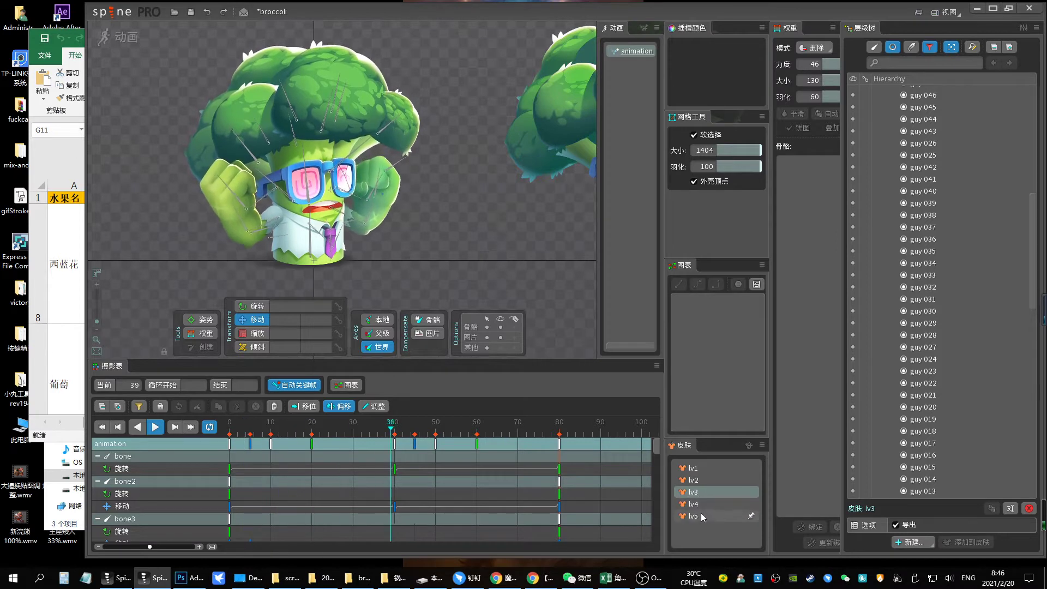
{"action": "left_click", "coordinate": [701, 515]}
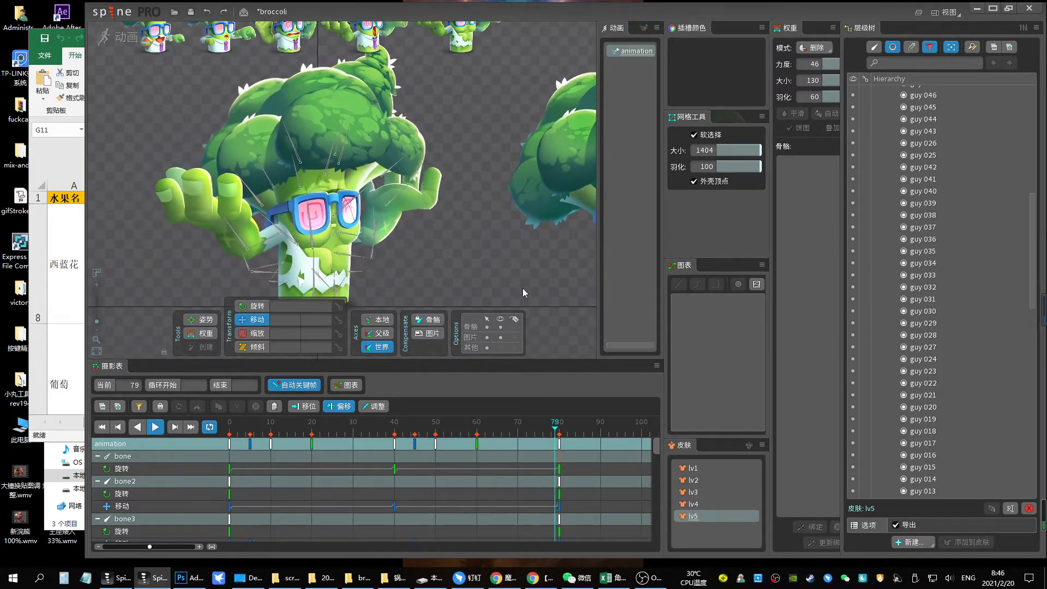
{"action": "key", "text": "ctrl+s"}
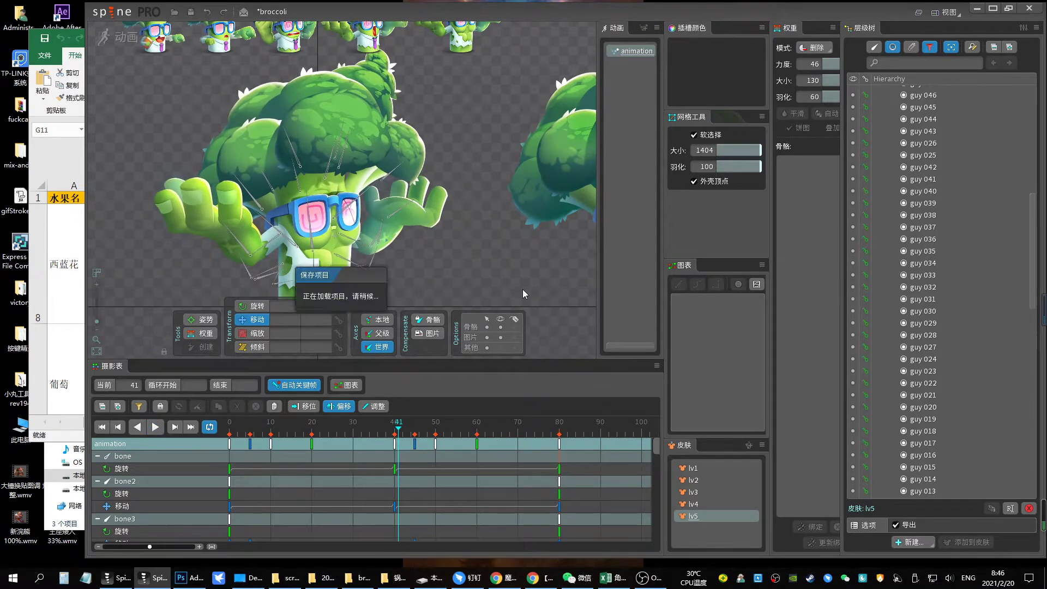
Widen the dopesheet to show frames 0–220 and briefly replay the idle
{"action": "key", "text": "space"}
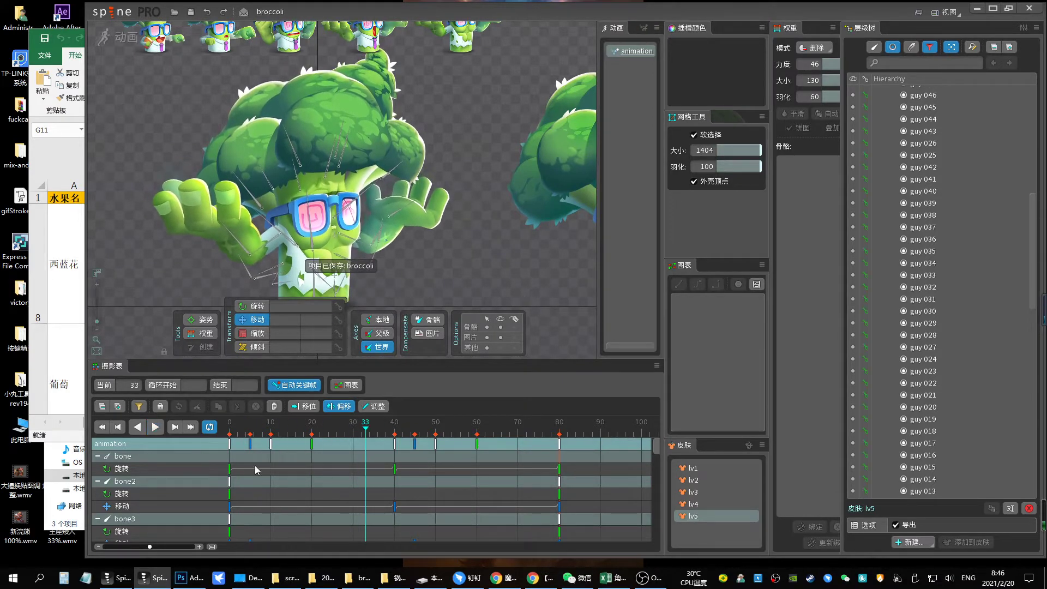
{"action": "left_click_drag", "start_coordinate": [149, 549], "coordinate": [136, 548]}
{"action": "key", "text": "space"}
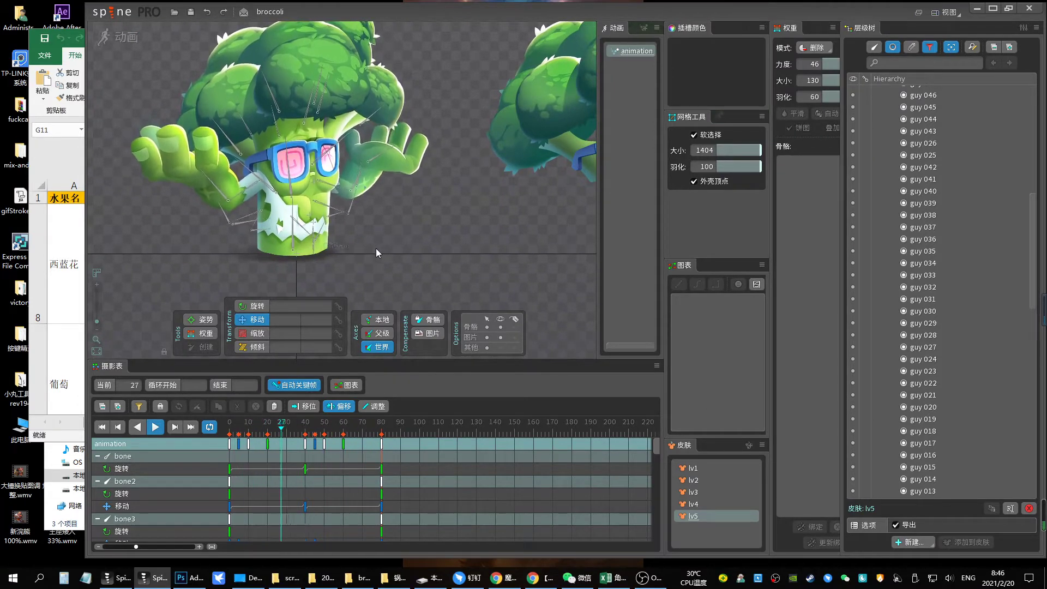
{"action": "key", "text": "space"}
Copy the first 80 frames of keys on bone, bone2 and bone3 and paste them after frame 80
{"action": "left_click_drag", "start_coordinate": [230, 441], "coordinate": [413, 500]}
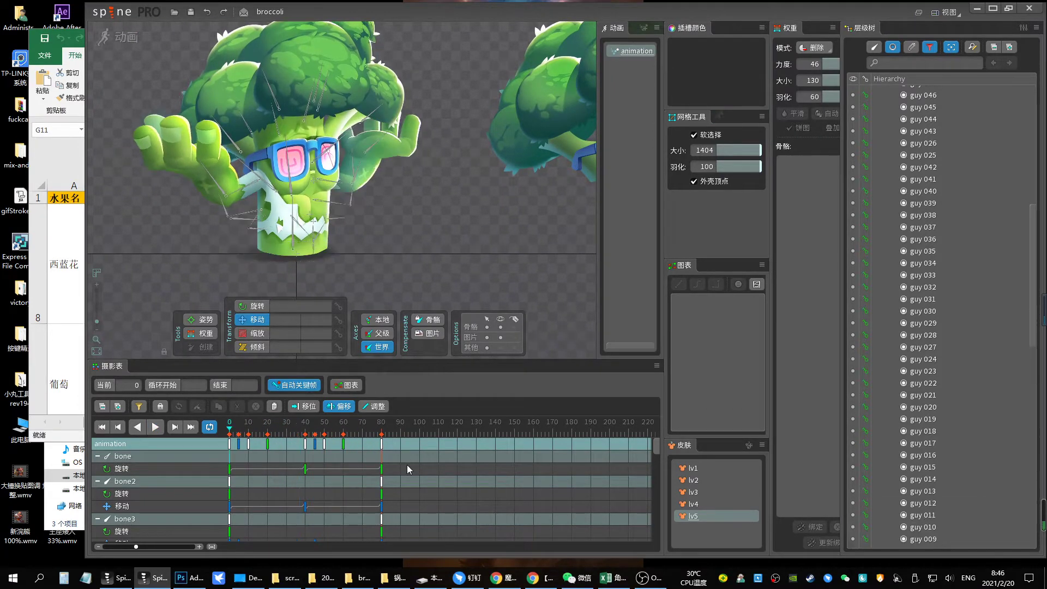
{"action": "key", "text": "ctrl+v"}
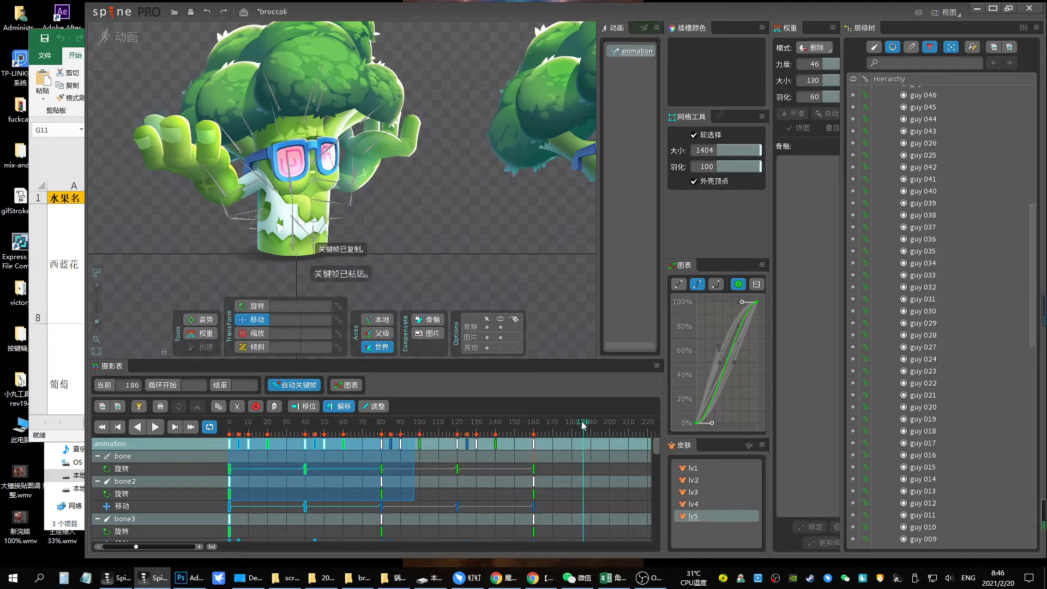
{"action": "key", "text": "ctrl+v"}
{"action": "left_click", "coordinate": [448, 422]}
{"action": "left_click_drag", "start_coordinate": [431, 438], "coordinate": [374, 438]}
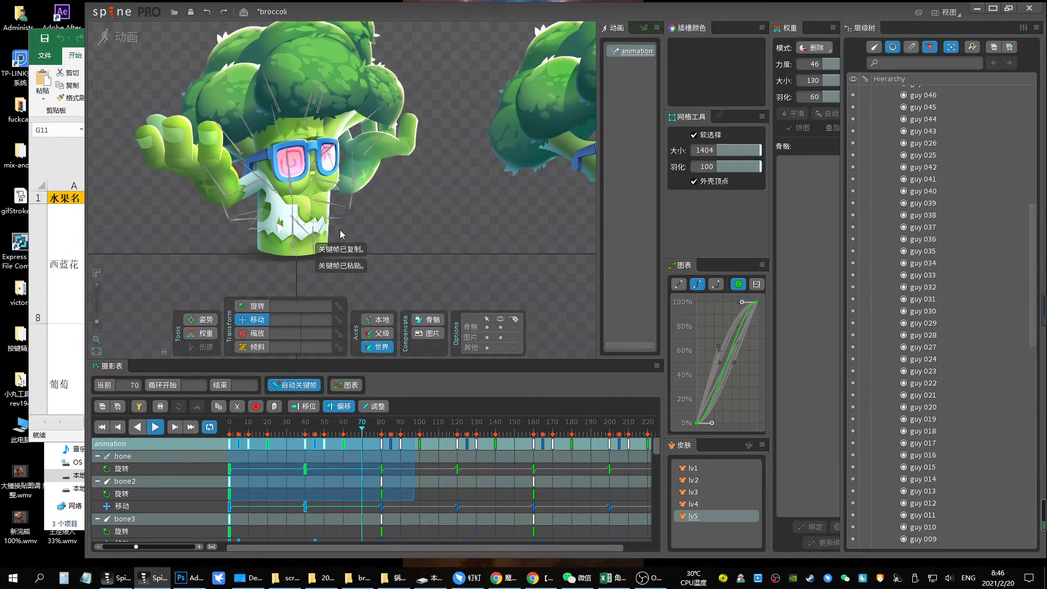
{"action": "left_click", "coordinate": [295, 194]}
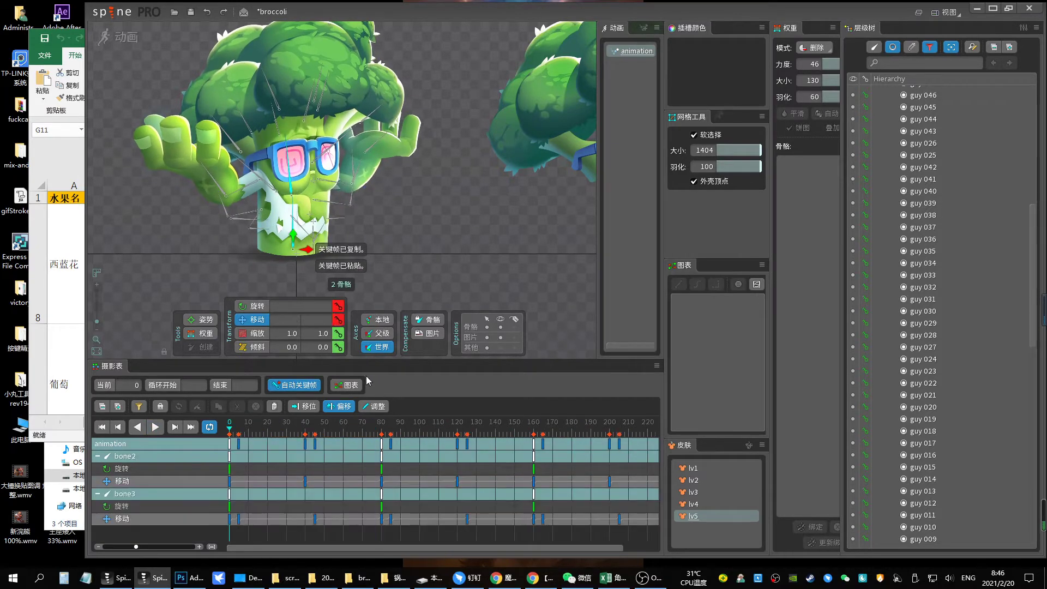
Filter the dopesheet to Rotate and delete the rotation keys at frames 80 and 160
{"action": "left_click", "coordinate": [140, 407]}
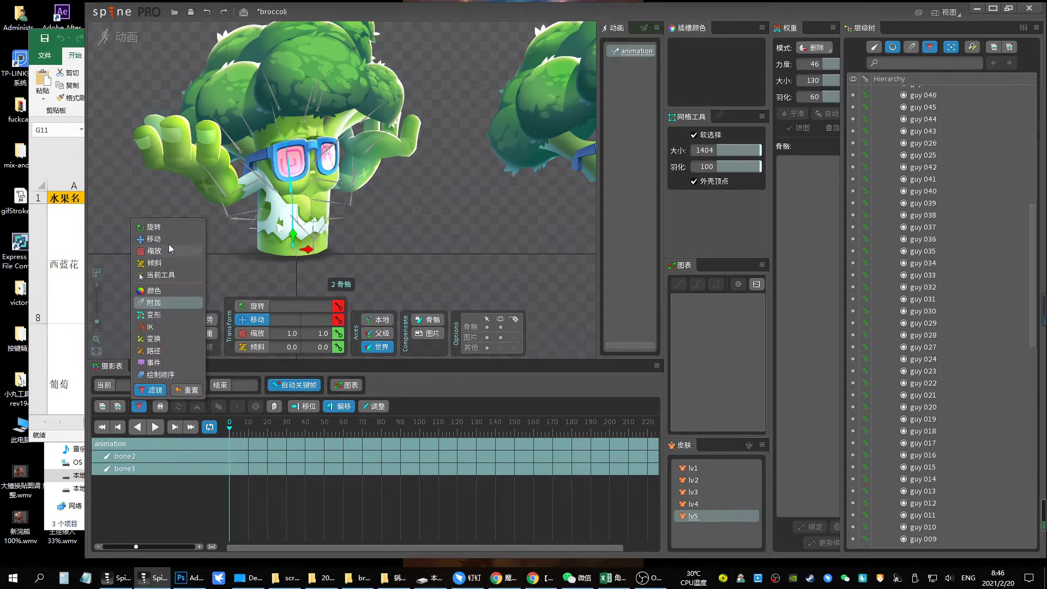
{"action": "left_click_drag", "start_coordinate": [338, 520], "coordinate": [577, 463]}
{"action": "key", "text": "Delete"}
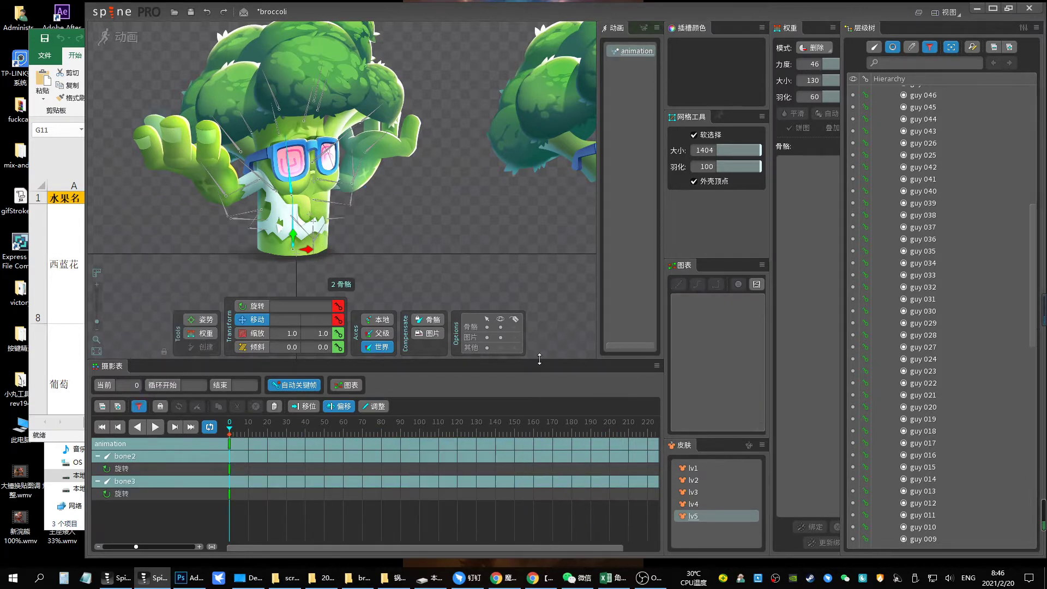
{"action": "left_click", "coordinate": [123, 549]}
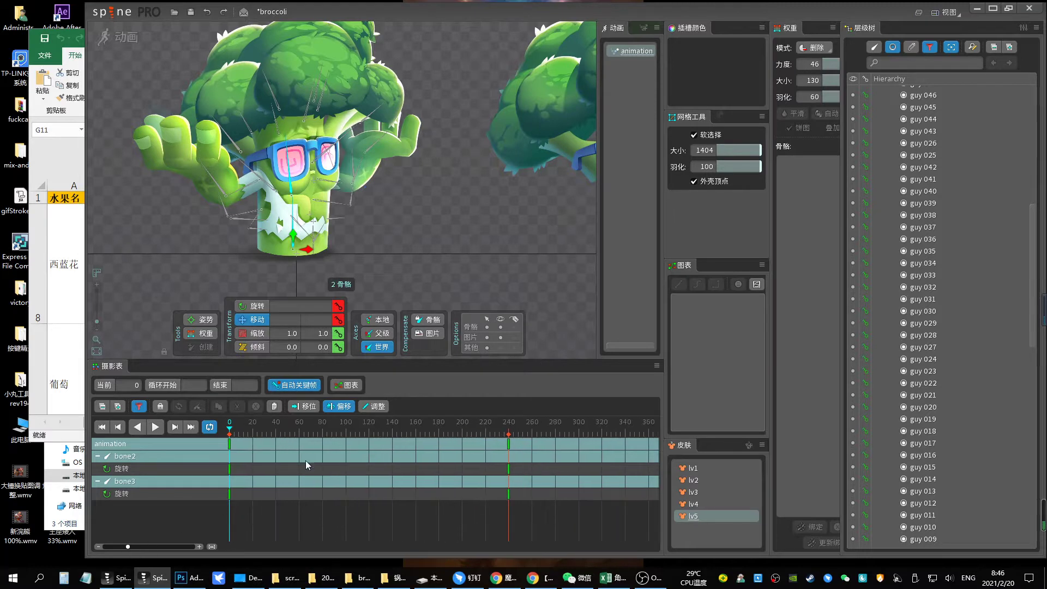
Key bone2 and bone3 rotation poses at frames 120, 80 and 164
{"action": "left_click", "coordinate": [377, 436]}
{"action": "left_click_drag", "start_coordinate": [376, 436], "coordinate": [369, 436]}
{"action": "key", "text": "ctrl+v"}
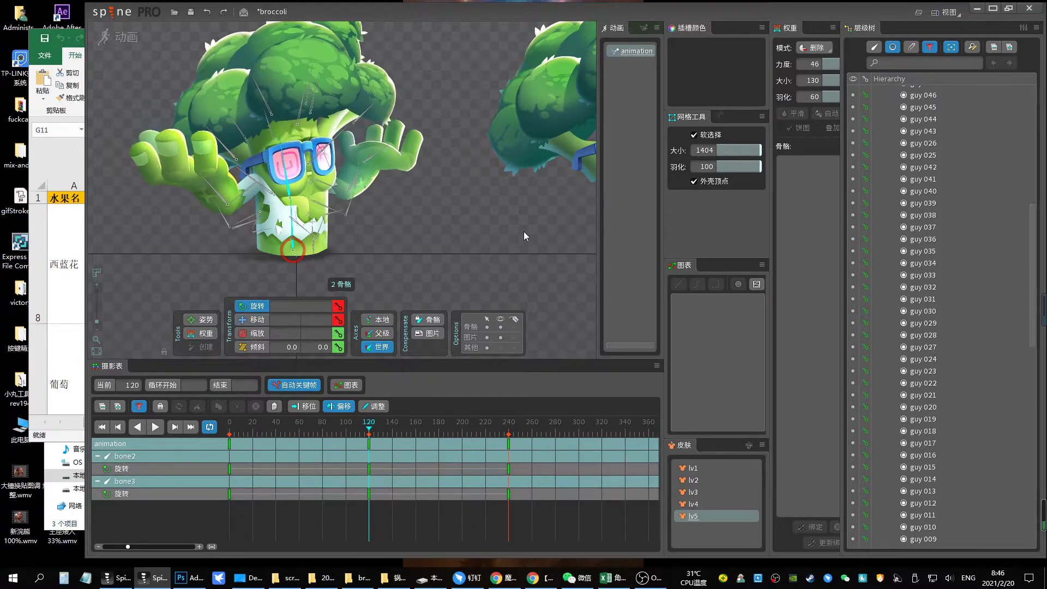
{"action": "key", "text": "ctrl+z"}
{"action": "key", "text": "ctrl+z"}
{"action": "key", "text": "ctrl+z"}
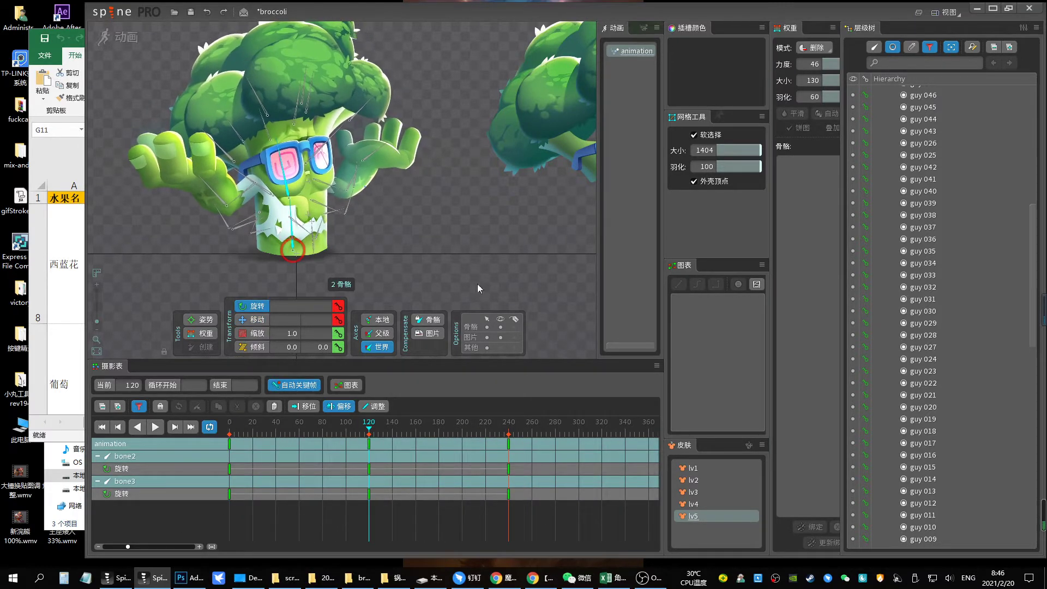
{"action": "key", "text": "ctrl+z"}
{"action": "left_click", "coordinate": [322, 435]}
{"action": "key", "text": "ctrl+v"}
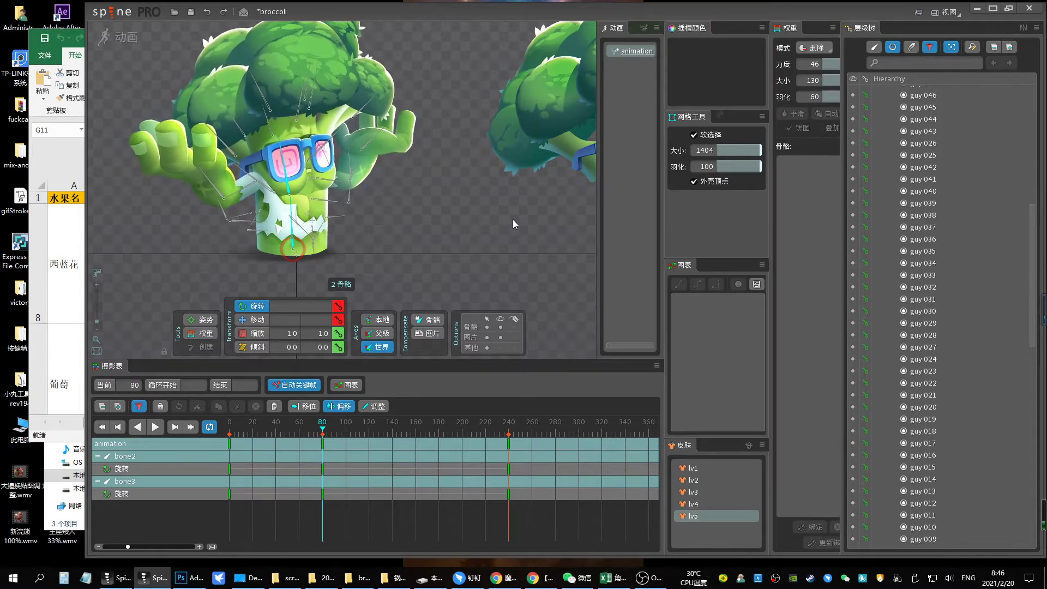
{"action": "left_click", "coordinate": [420, 435]}
{"action": "key", "text": "ctrl+v"}
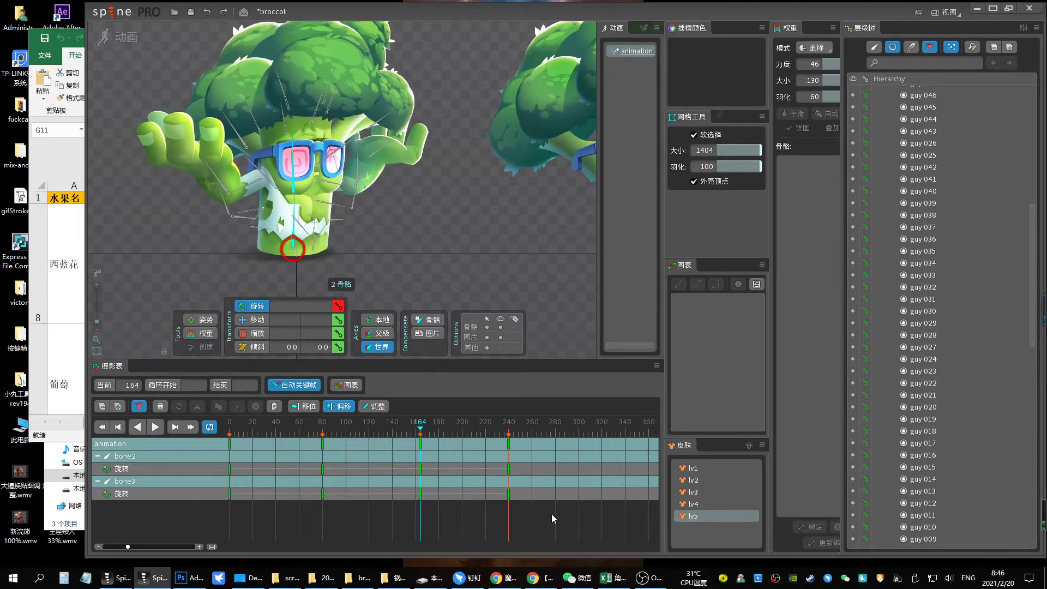
Give all rotation keys a Bezier ease and shift bone3's keys later for follow-through
{"action": "left_click_drag", "start_coordinate": [551, 526], "coordinate": [355, 338]}
{"action": "left_click", "coordinate": [699, 284]}
{"action": "key", "text": "space"}
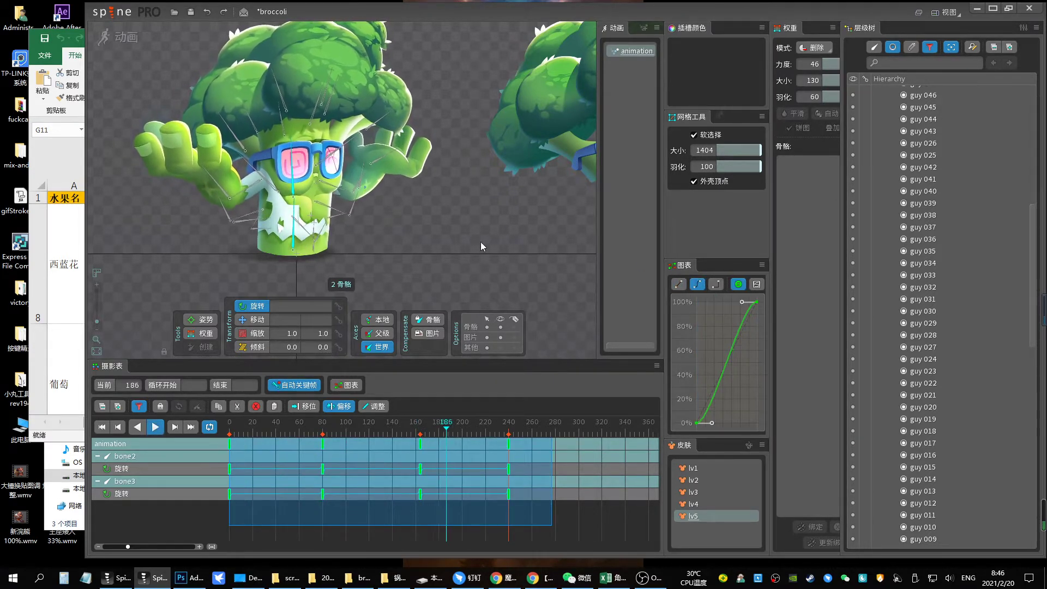
{"action": "left_click", "coordinate": [424, 499]}
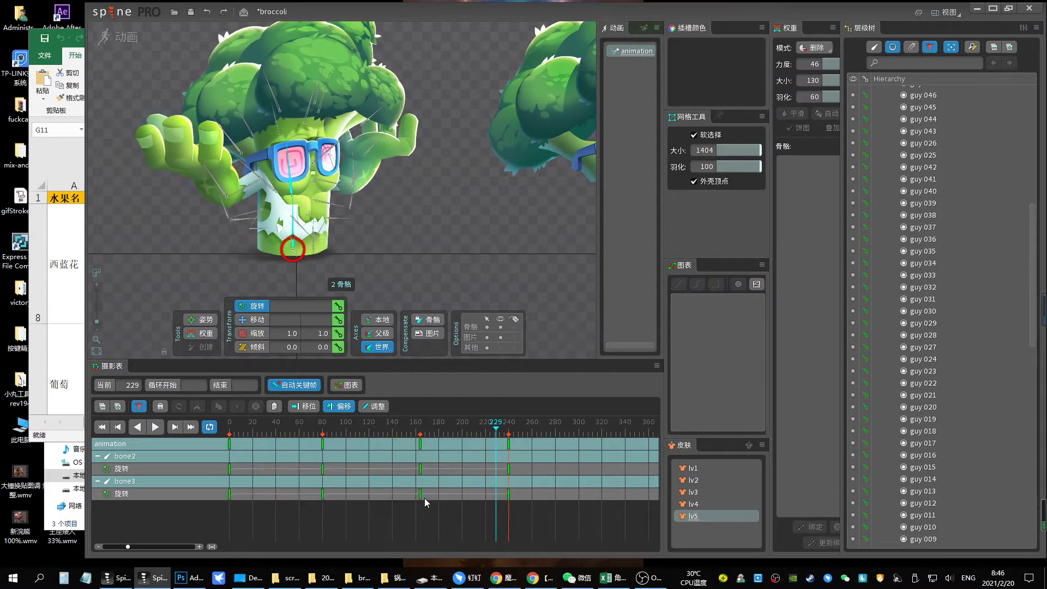
{"action": "left_click_drag", "start_coordinate": [315, 493], "coordinate": [335, 503]}
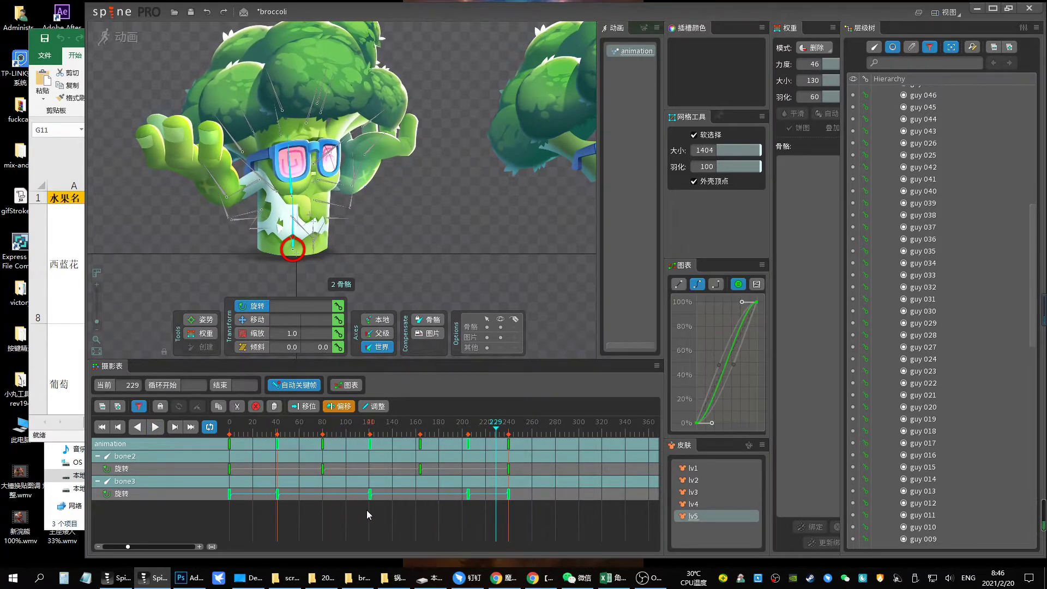
{"action": "key", "text": "space"}
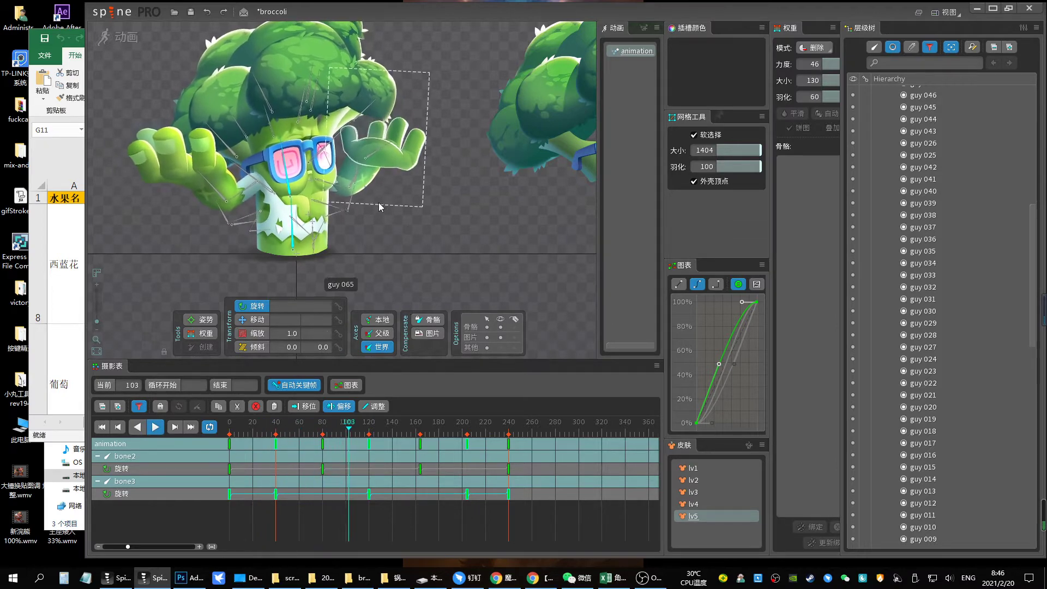
Show bone17's Translate track and key it far to the left at frame 120
{"action": "left_click", "coordinate": [362, 185]}
{"action": "key", "text": "ctrl+z"}
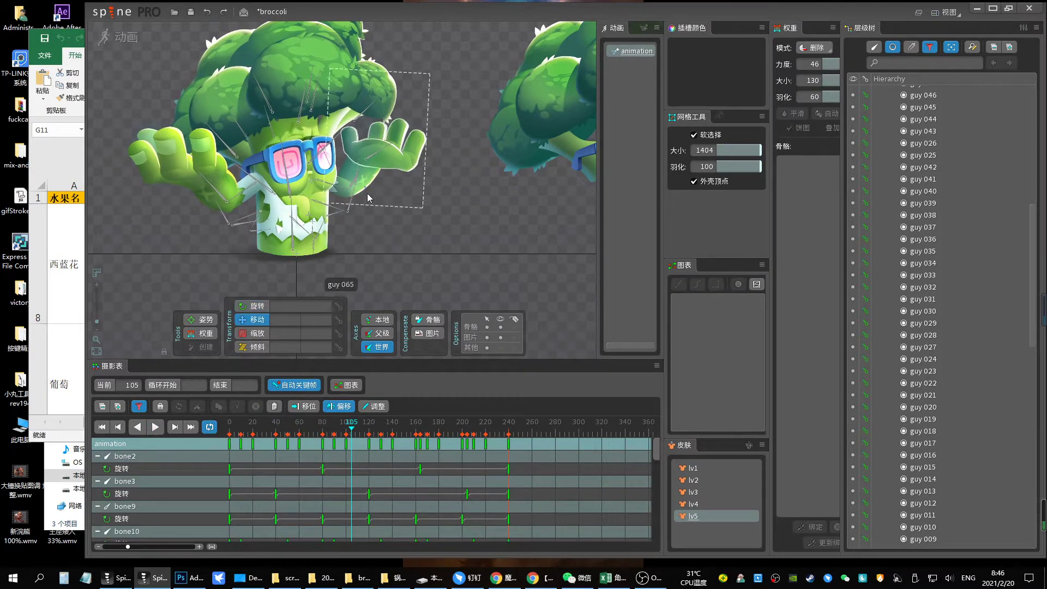
{"action": "left_click", "coordinate": [366, 189]}
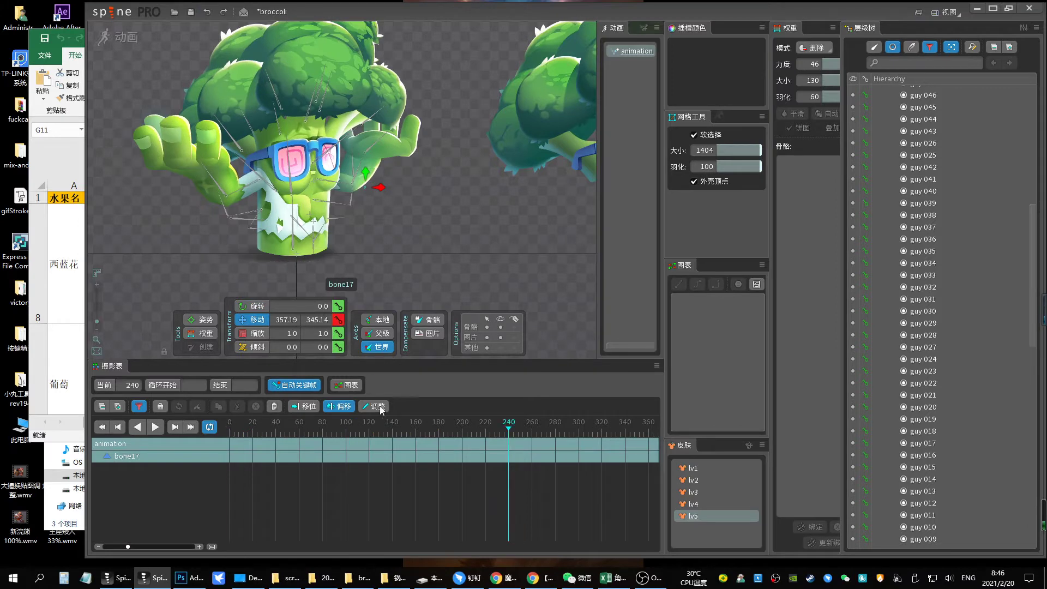
{"action": "left_click", "coordinate": [368, 430]}
{"action": "left_click", "coordinate": [138, 407]}
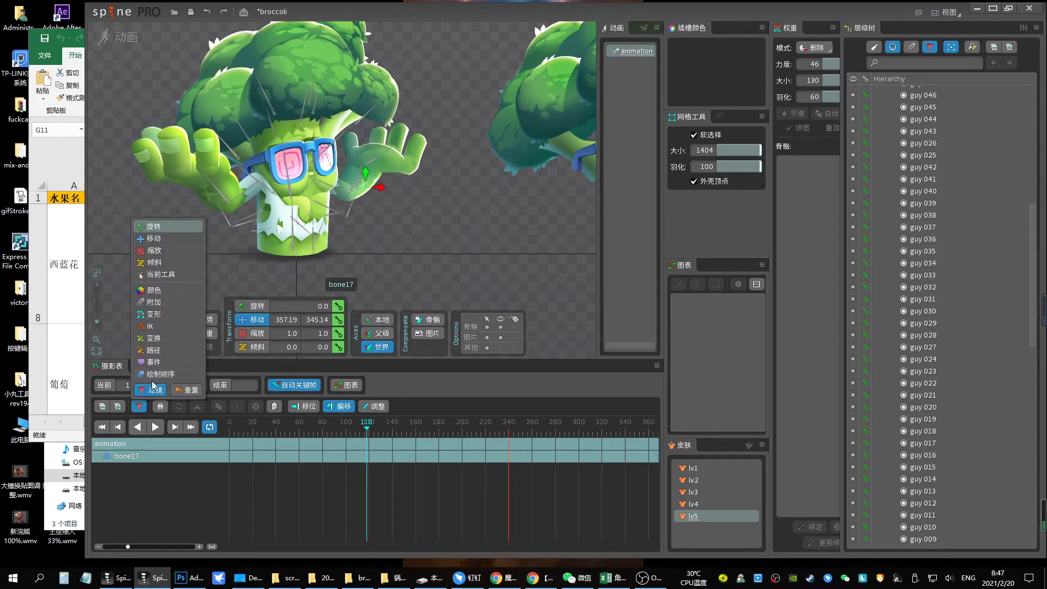
{"action": "left_click", "coordinate": [154, 386]}
{"action": "left_click_drag", "start_coordinate": [367, 429], "coordinate": [369, 430]}
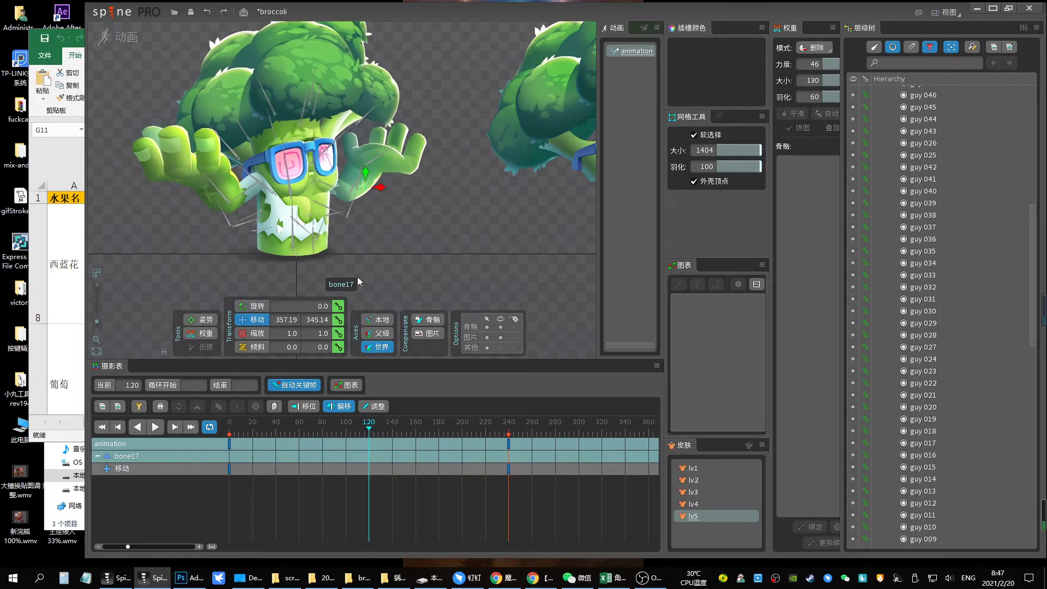
{"action": "left_click_drag", "start_coordinate": [383, 188], "coordinate": [157, 228]}
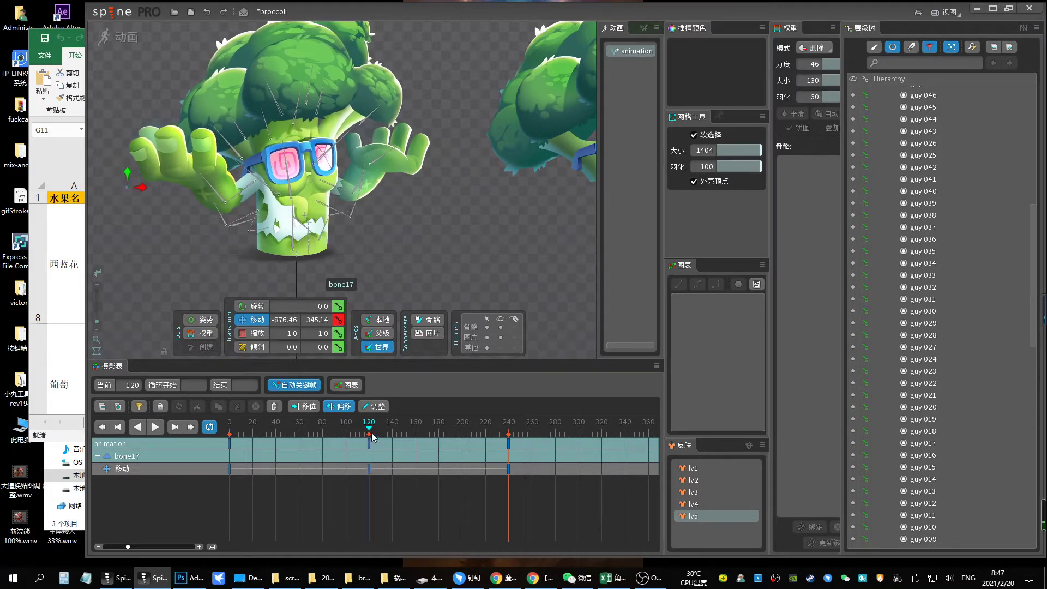
Offset bone17's translate keys to frames 60 and 180, key it far right near frame 167, and play
{"action": "left_click_drag", "start_coordinate": [371, 433], "coordinate": [299, 437]}
{"action": "left_click_drag", "start_coordinate": [346, 500], "coordinate": [256, 438]}
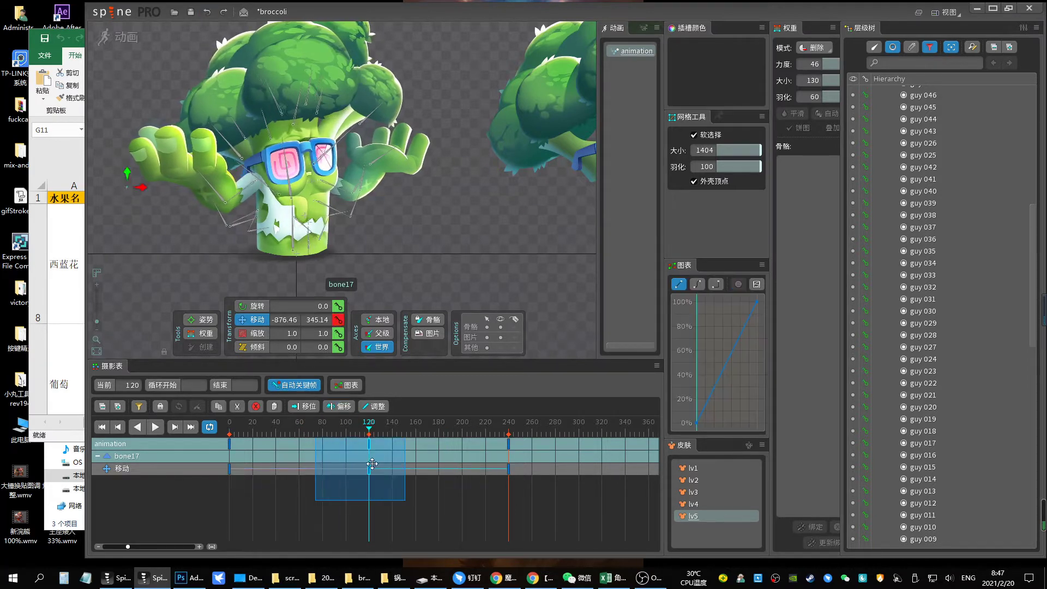
{"action": "left_click_drag", "start_coordinate": [388, 432], "coordinate": [424, 423]}
{"action": "left_click_drag", "start_coordinate": [354, 211], "coordinate": [560, 234]}
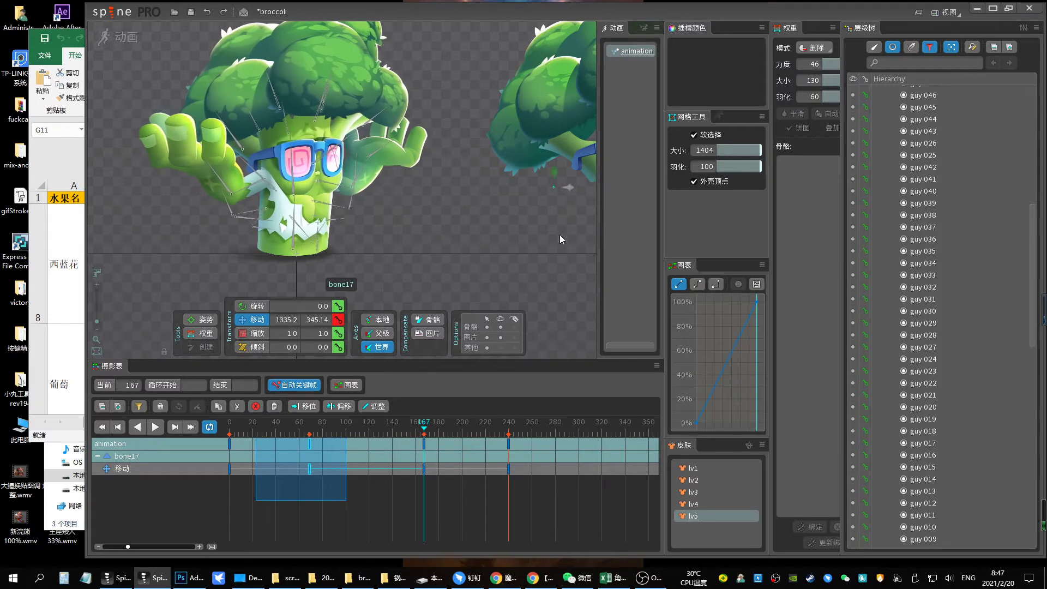
{"action": "key", "text": "l"}
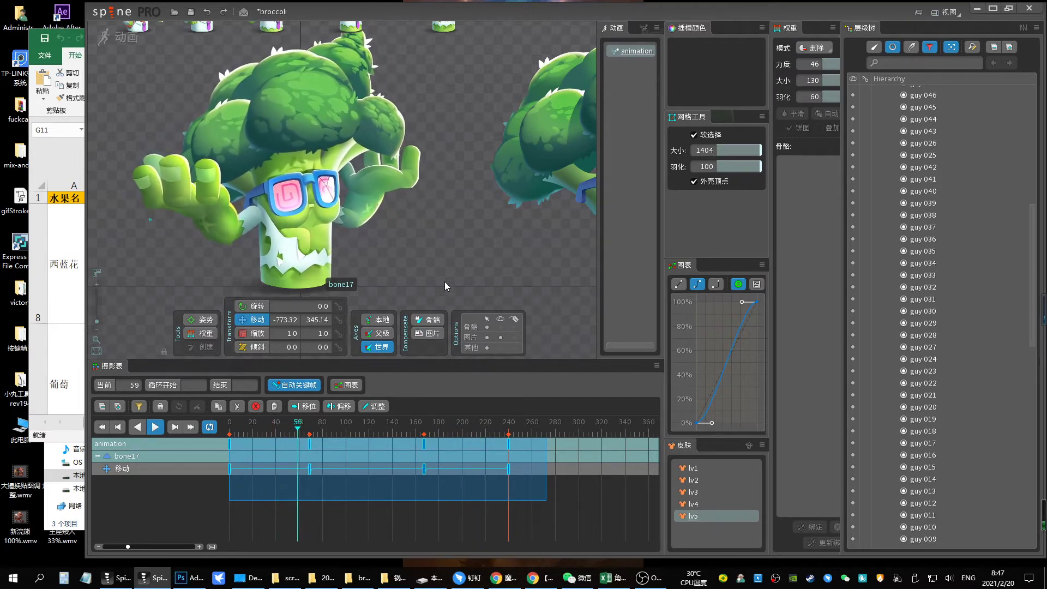
{"action": "key", "text": "space"}
{"action": "left_click", "coordinate": [153, 222]}
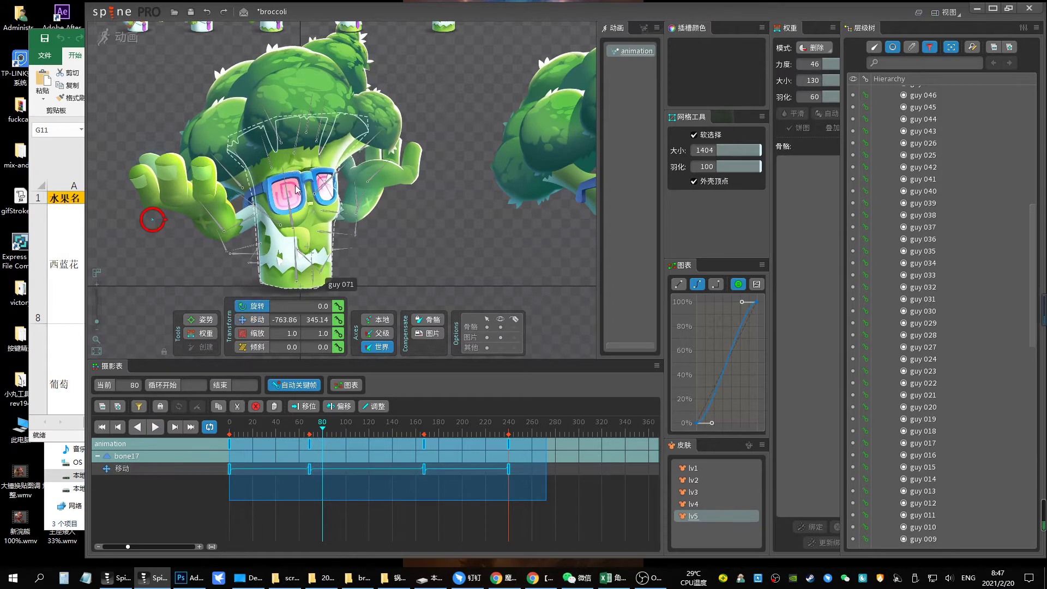
{"action": "left_click", "coordinate": [293, 227], "text": "ctrl"}
{"action": "left_click", "coordinate": [243, 160], "text": "ctrl"}
{"action": "left_click", "coordinate": [271, 137], "text": "ctrl"}
{"action": "left_click", "coordinate": [310, 122], "text": "ctrl"}
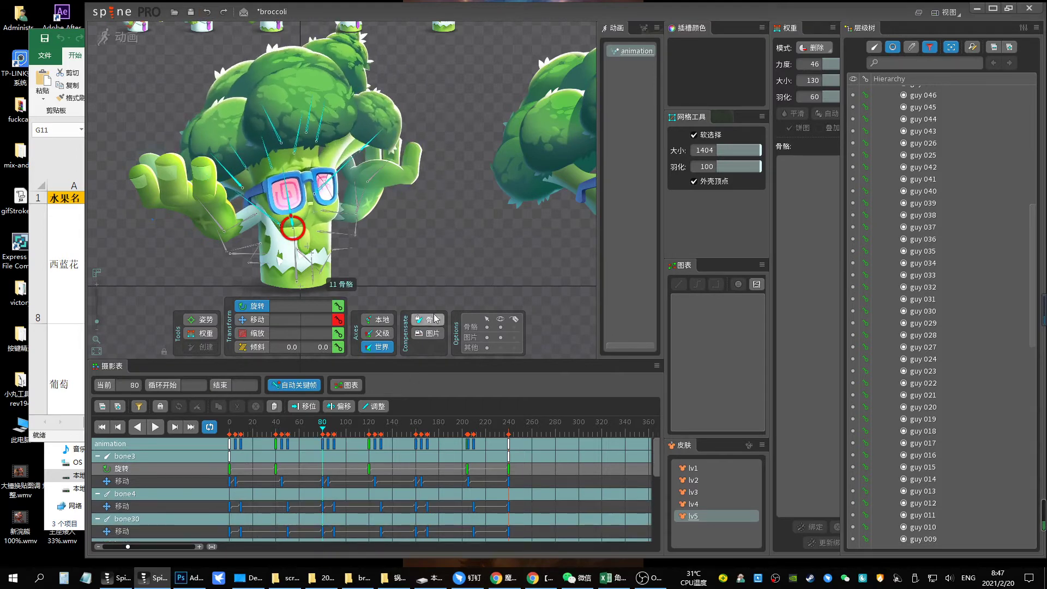
{"action": "left_click_drag", "start_coordinate": [294, 208], "coordinate": [289, 203]}
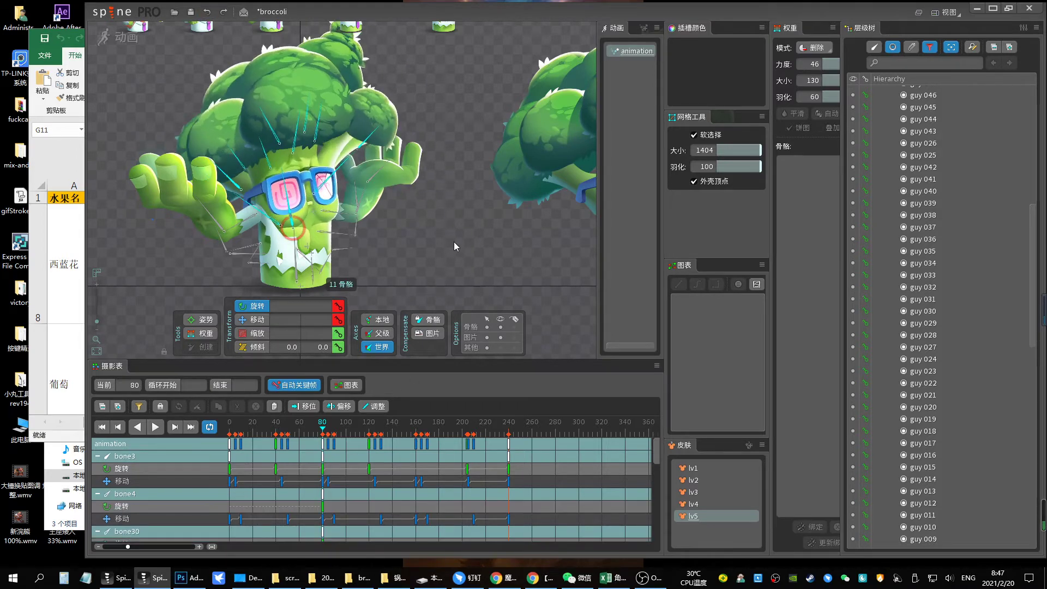
{"action": "left_click", "coordinate": [289, 204], "text": "ctrl"}
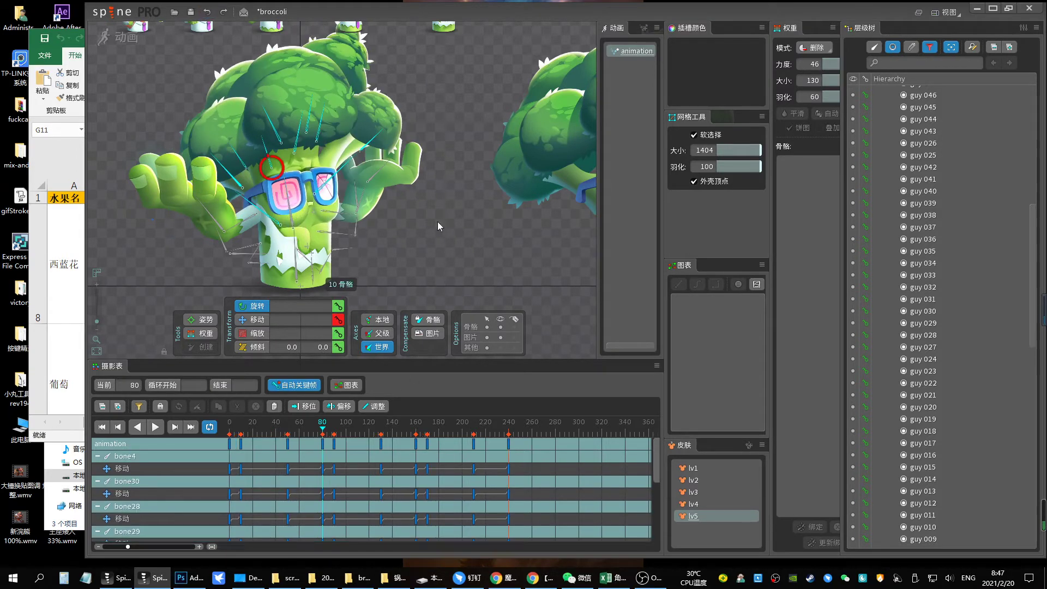
{"action": "left_click", "coordinate": [338, 310]}
{"action": "left_click", "coordinate": [375, 428]}
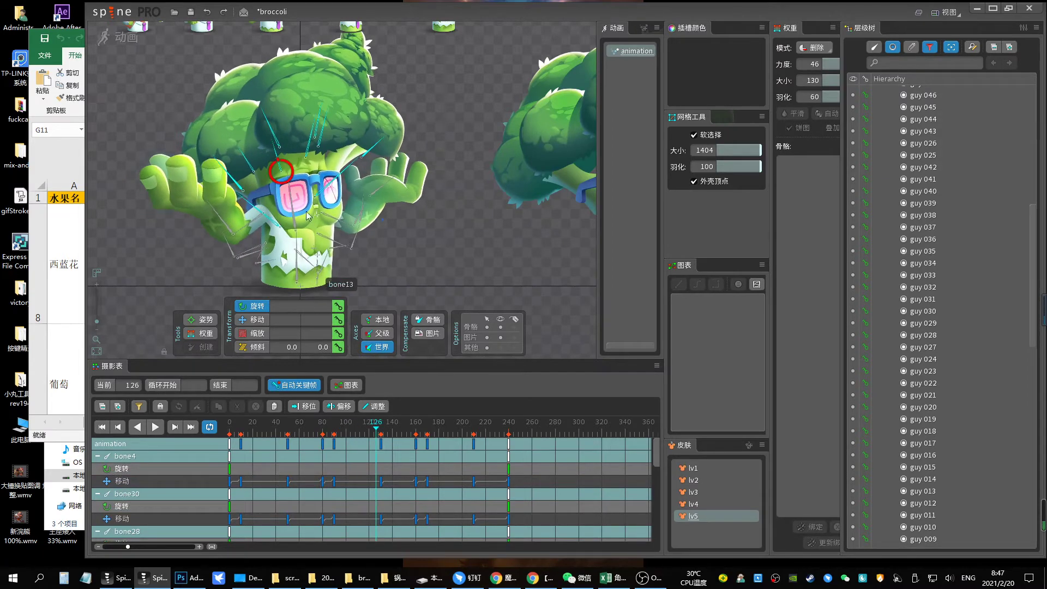
{"action": "left_click", "coordinate": [392, 428]}
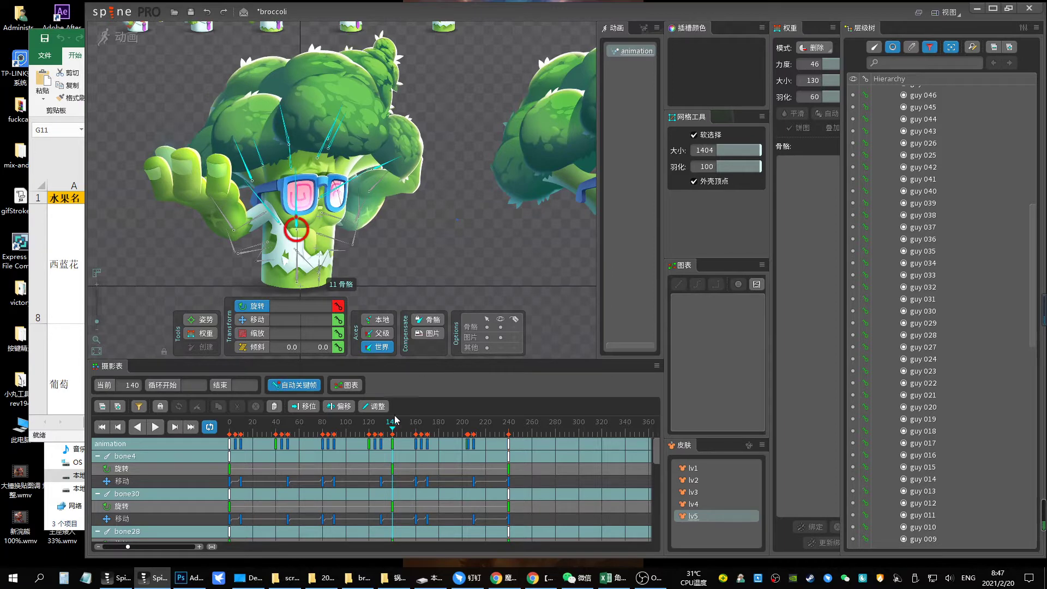
{"action": "key", "text": "ctrl+z"}
{"action": "left_click_drag", "start_coordinate": [386, 427], "coordinate": [419, 422]}
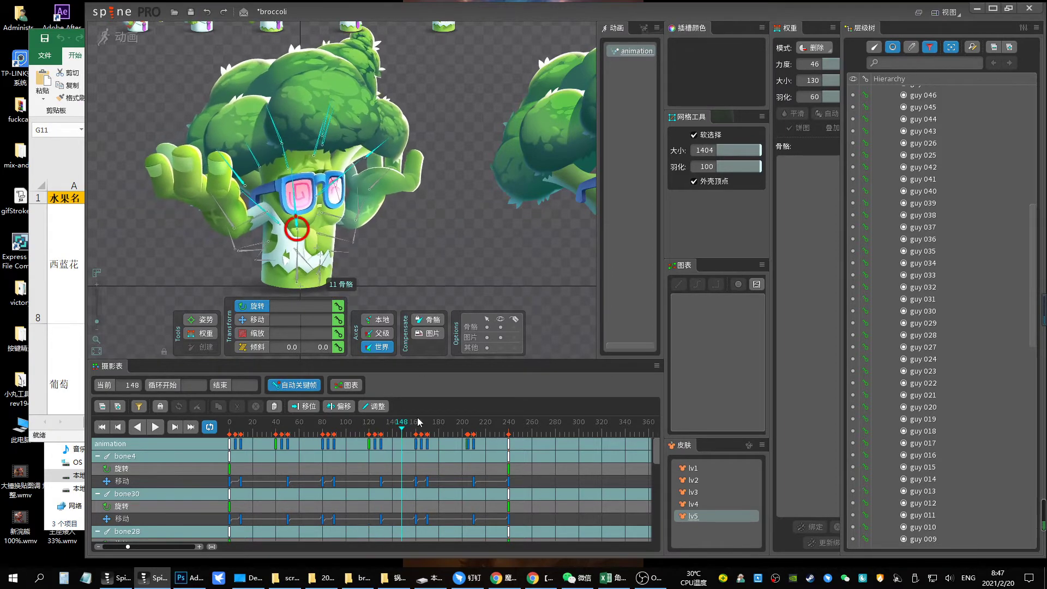
{"action": "left_click", "coordinate": [412, 430]}
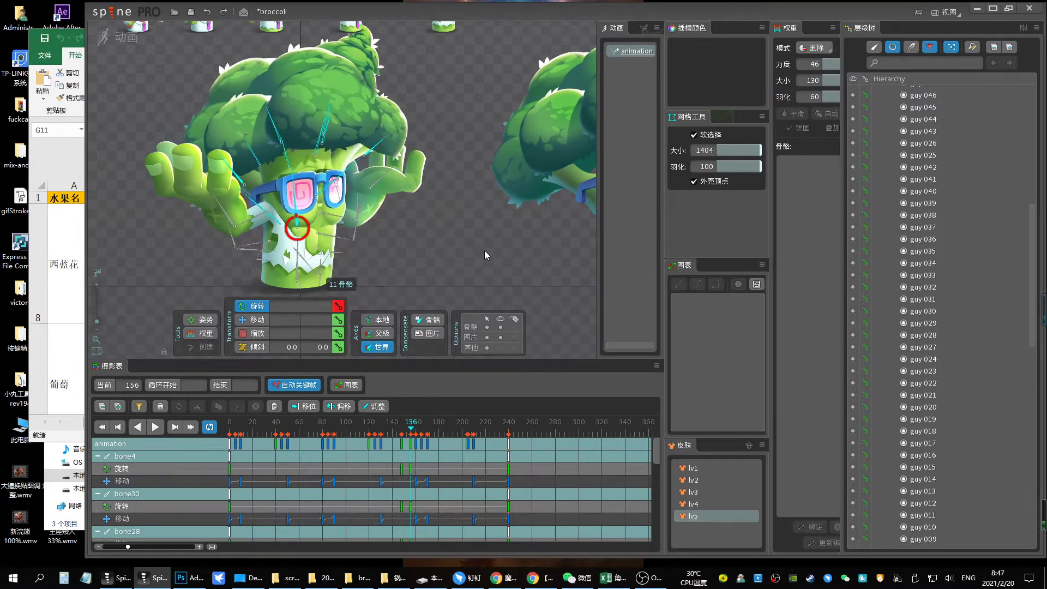
{"action": "left_click", "coordinate": [429, 426]}
{"action": "key", "text": "space"}
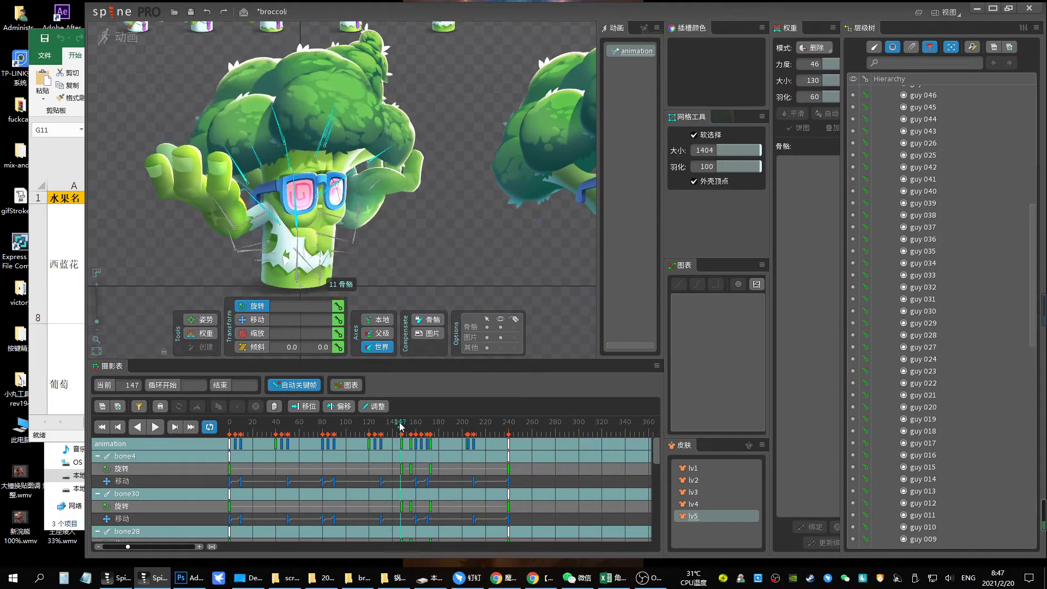
{"action": "left_click", "coordinate": [385, 429]}
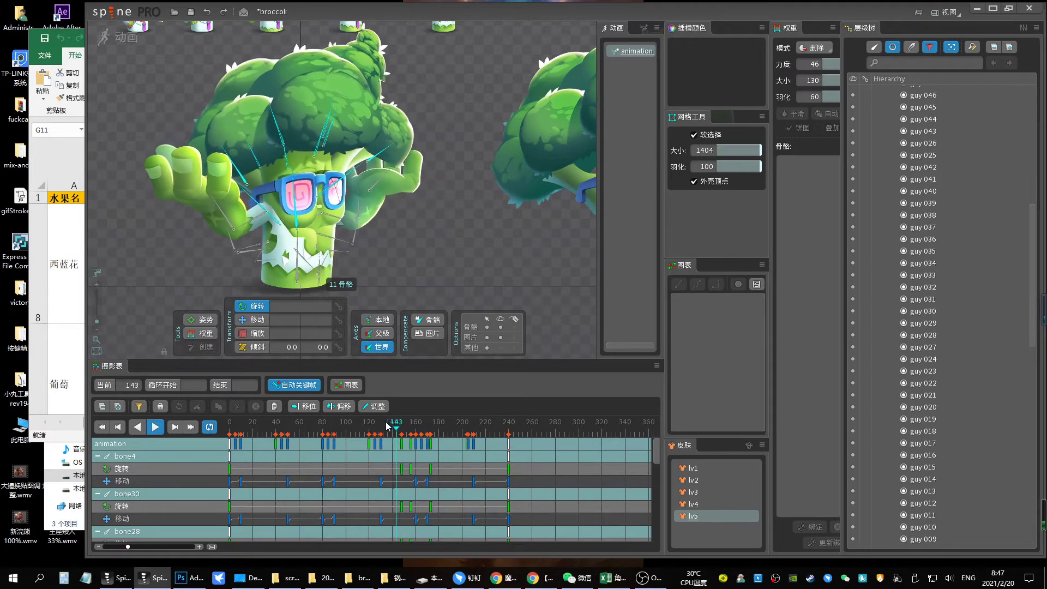
{"action": "left_click", "coordinate": [402, 445]}
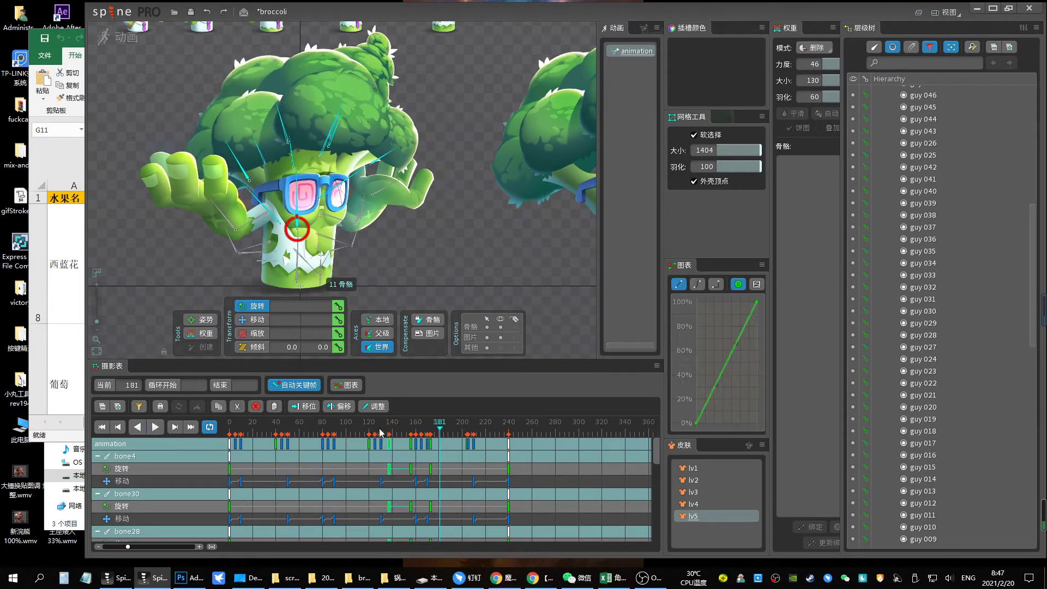
{"action": "left_click", "coordinate": [389, 430]}
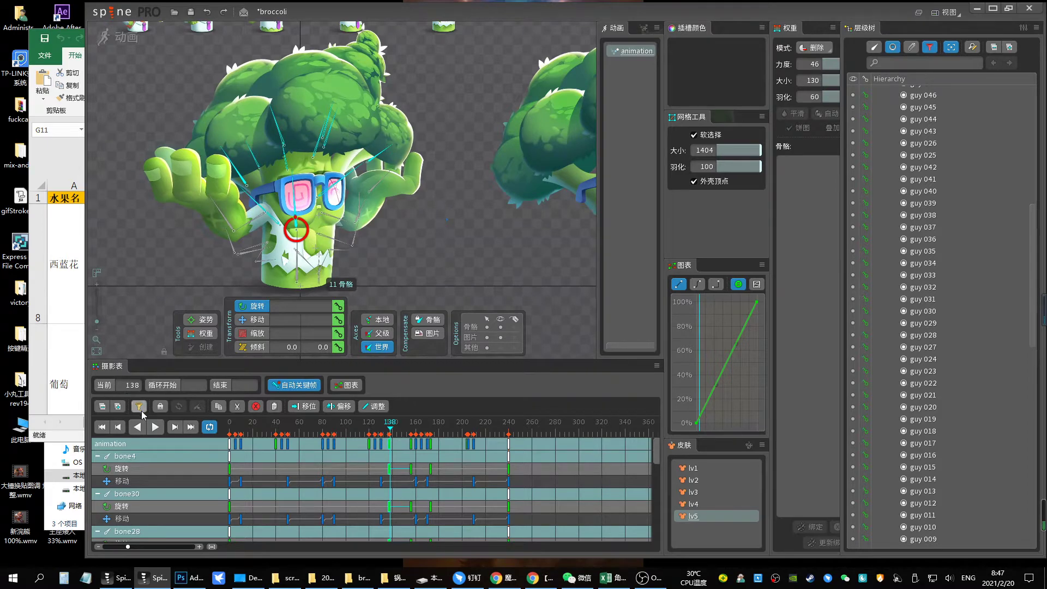
Filter the dopesheet to Rotate and delete bone3's stray rotation keys
{"action": "left_click", "coordinate": [139, 408]}
{"action": "left_click_drag", "start_coordinate": [529, 482], "coordinate": [235, 442]}
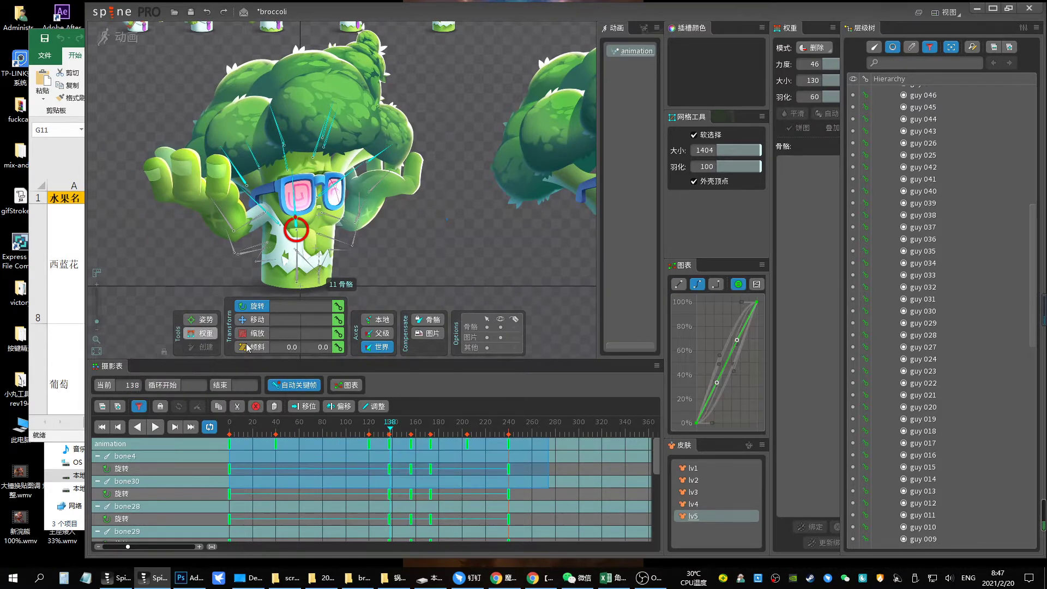
{"action": "left_click_drag", "start_coordinate": [657, 456], "coordinate": [655, 530]}
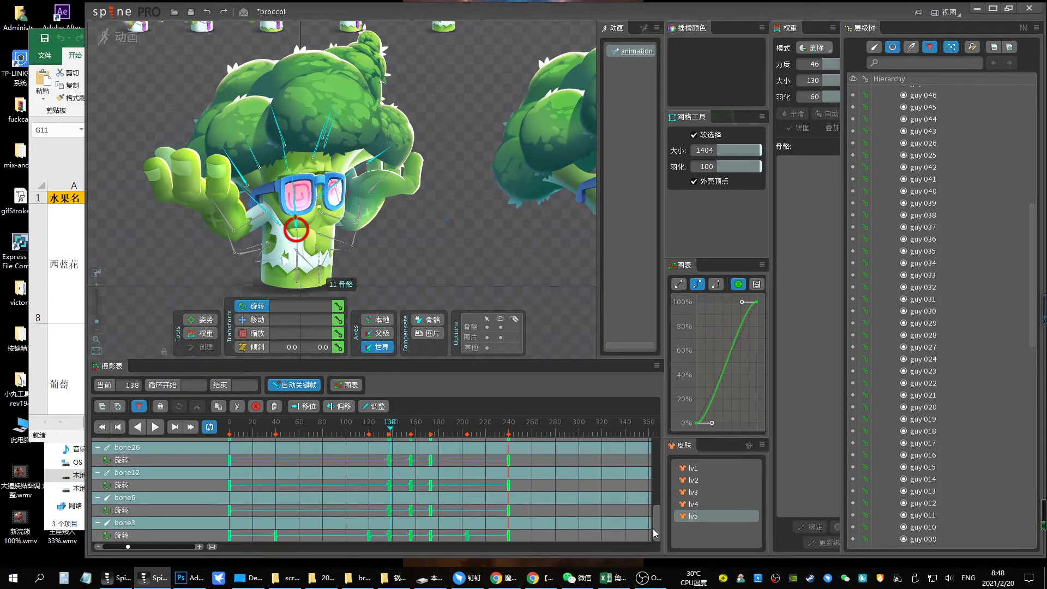
{"action": "left_click_drag", "start_coordinate": [482, 517], "coordinate": [453, 550]}
{"action": "key", "text": "Delete"}
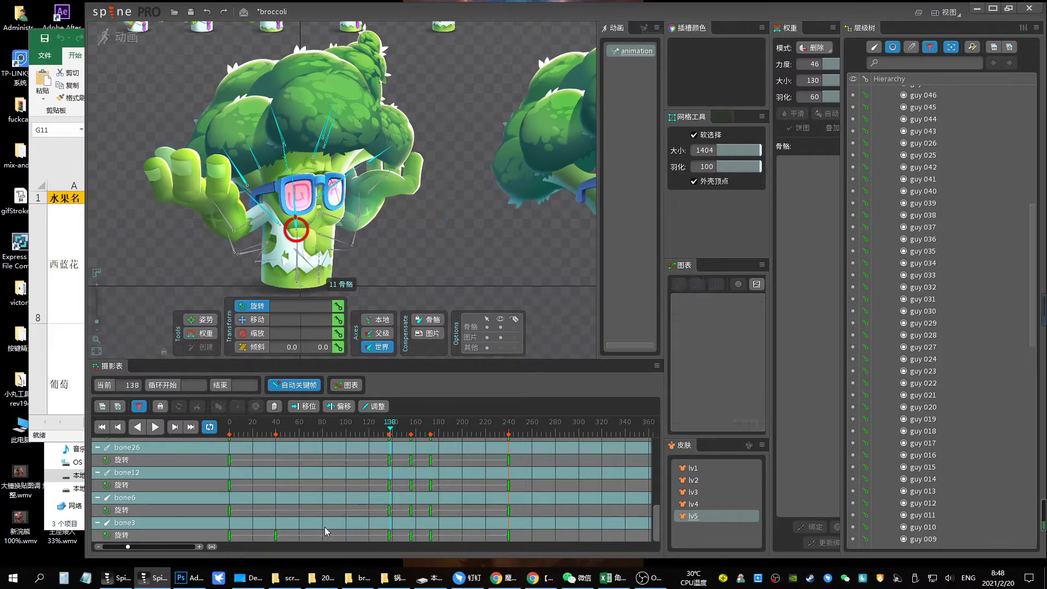
{"action": "scroll", "coordinate": [656, 509], "scroll_direction": "up", "scroll_amount": 5}
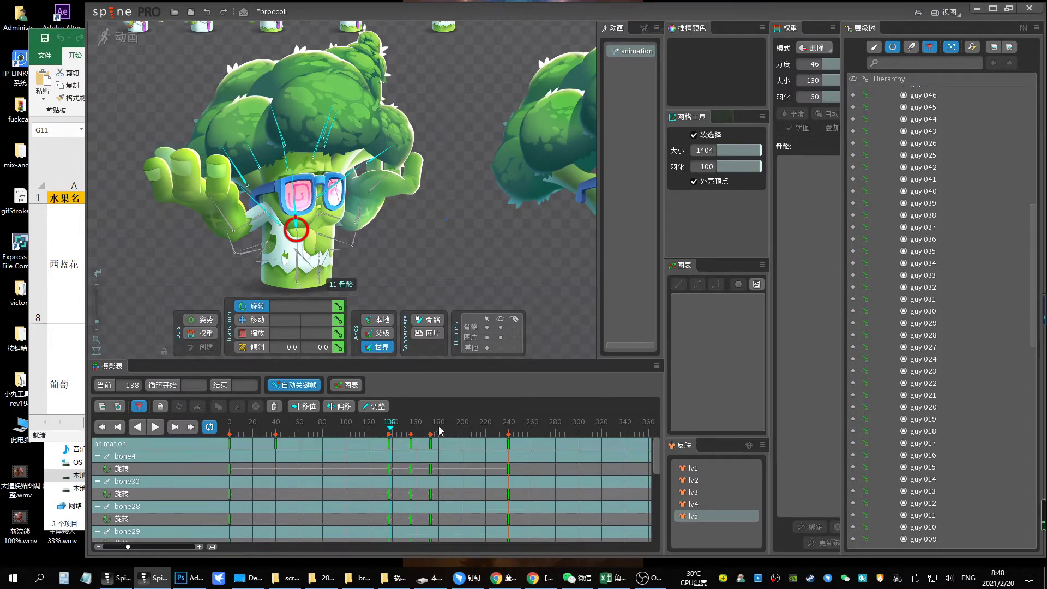
Play the idle to check the keys at frames 173 and 137, then save the project
{"action": "key", "text": "space"}
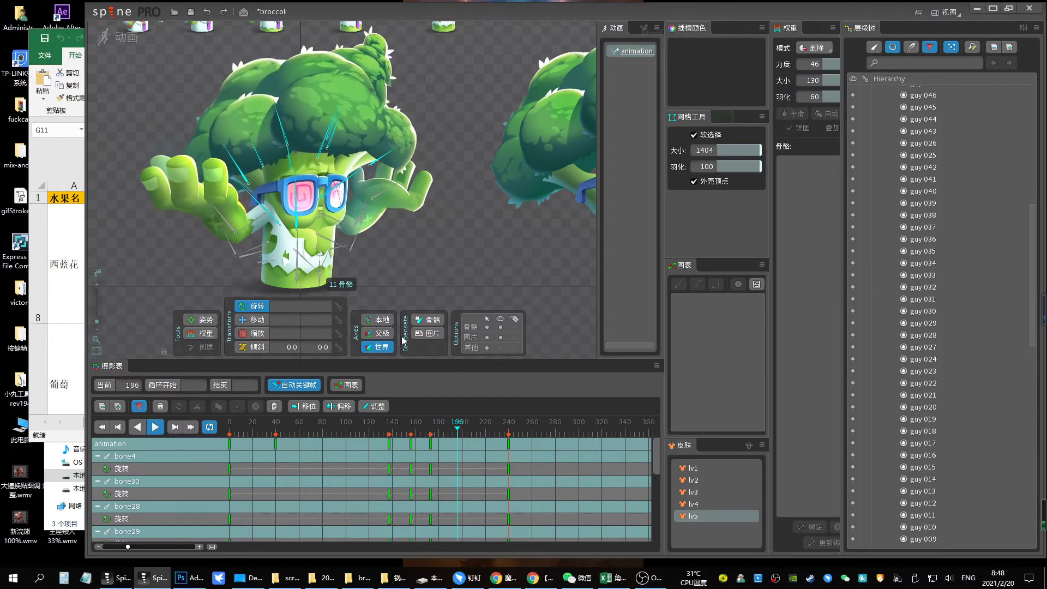
{"action": "left_click", "coordinate": [430, 426]}
{"action": "key", "text": "alt+Left"}
{"action": "key", "text": "alt+Left"}
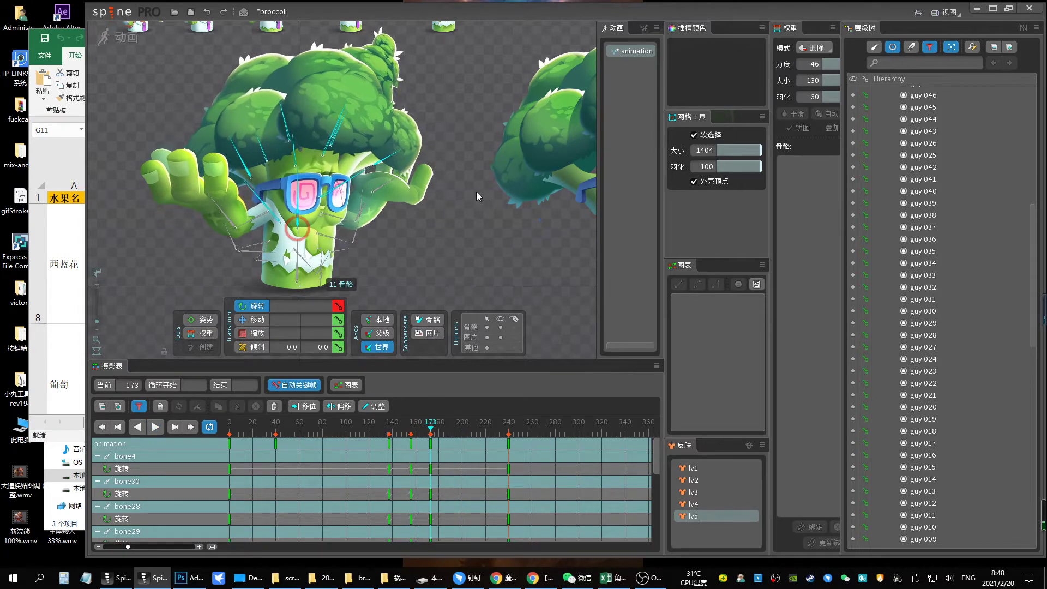
{"action": "left_click", "coordinate": [478, 249]}
{"action": "key", "text": "space"}
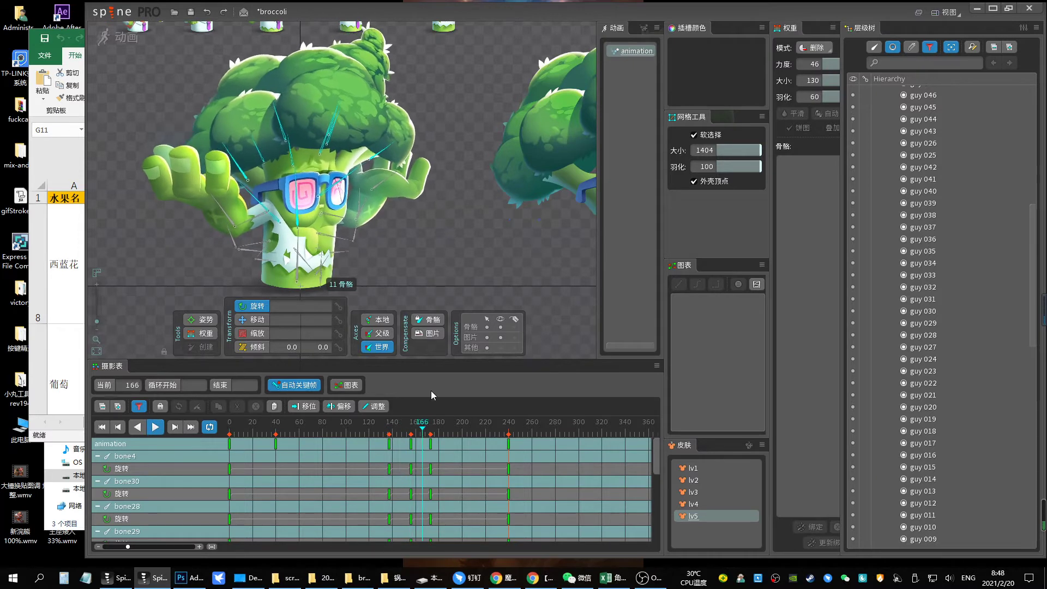
{"action": "key", "text": "space"}
{"action": "key", "text": "ctrl+s"}
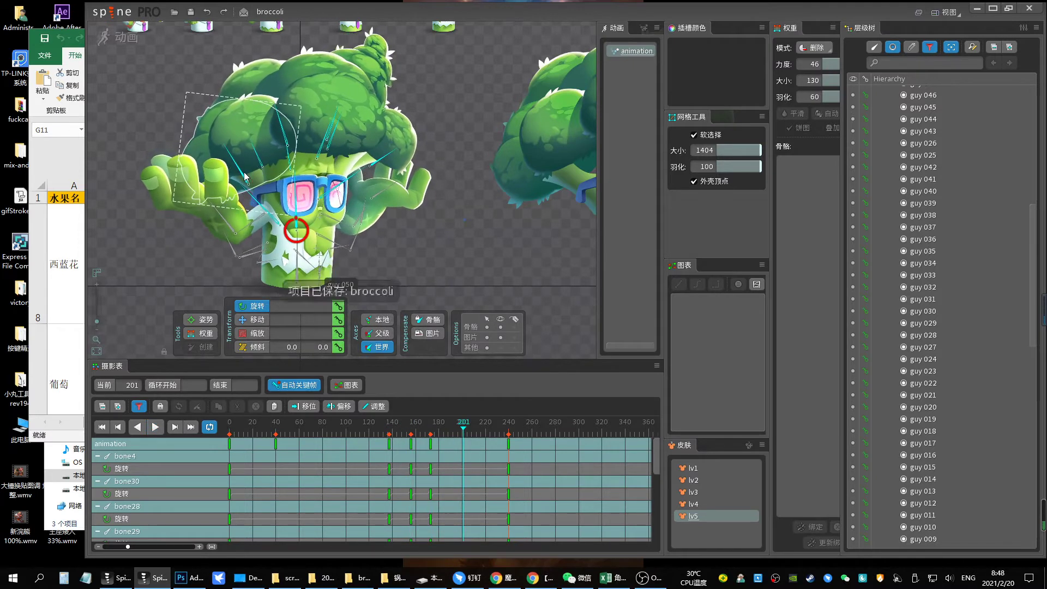
Select the hand bone together with bone28 and bone31 on the character
{"action": "left_click", "coordinate": [247, 180]}
{"action": "left_click", "coordinate": [281, 136], "text": "ctrl"}
{"action": "left_click", "coordinate": [334, 123], "text": "ctrl"}
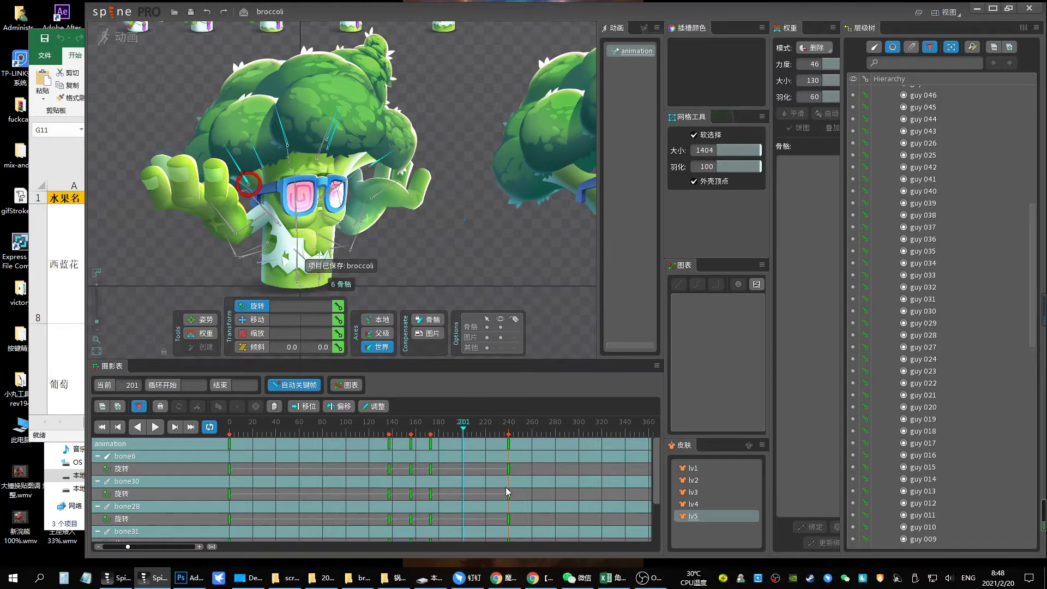
Offset bone30, bone28, bone5 and bone27 keys across frames 120–200, then play on skin lv1
{"action": "left_click_drag", "start_coordinate": [470, 499], "coordinate": [361, 442]}
{"action": "left_click_drag", "start_coordinate": [463, 513], "coordinate": [364, 490]}
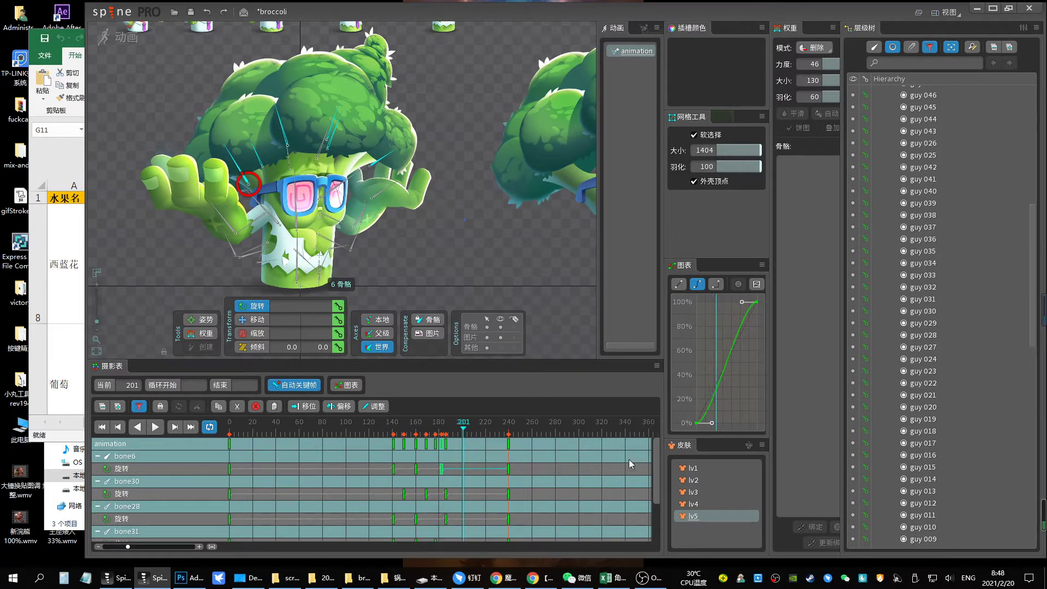
{"action": "left_click_drag", "start_coordinate": [603, 363], "coordinate": [600, 278]}
{"action": "left_click_drag", "start_coordinate": [467, 464], "coordinate": [378, 493]}
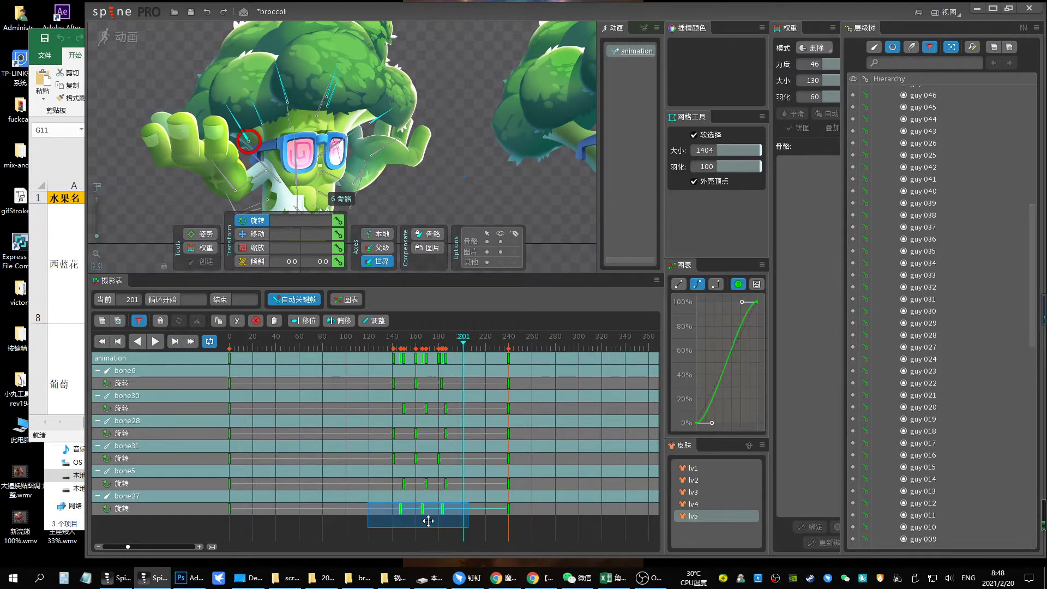
{"action": "left_click", "coordinate": [453, 202]}
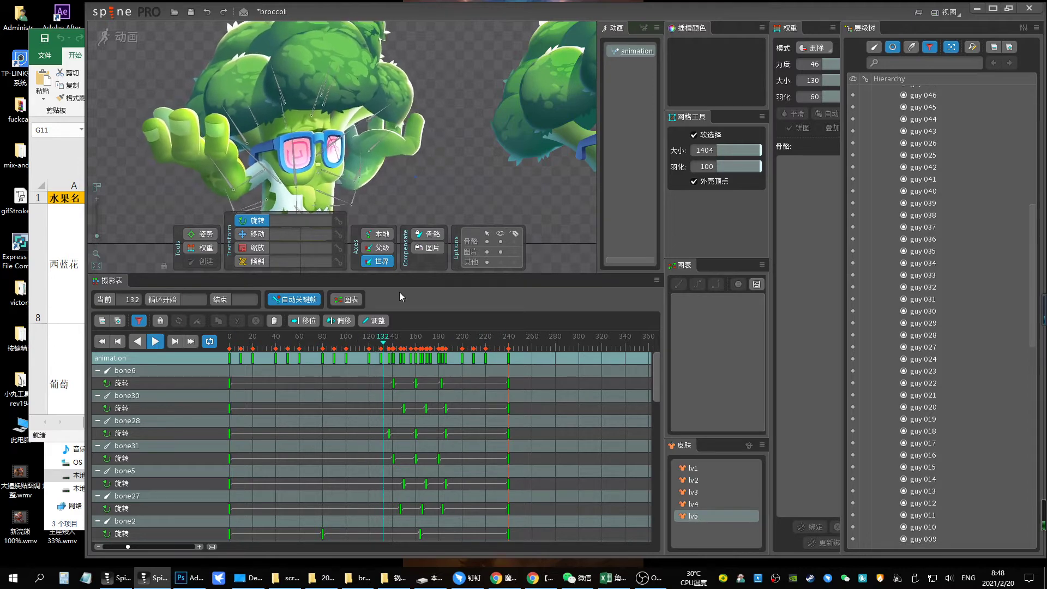
{"action": "left_click", "coordinate": [706, 466]}
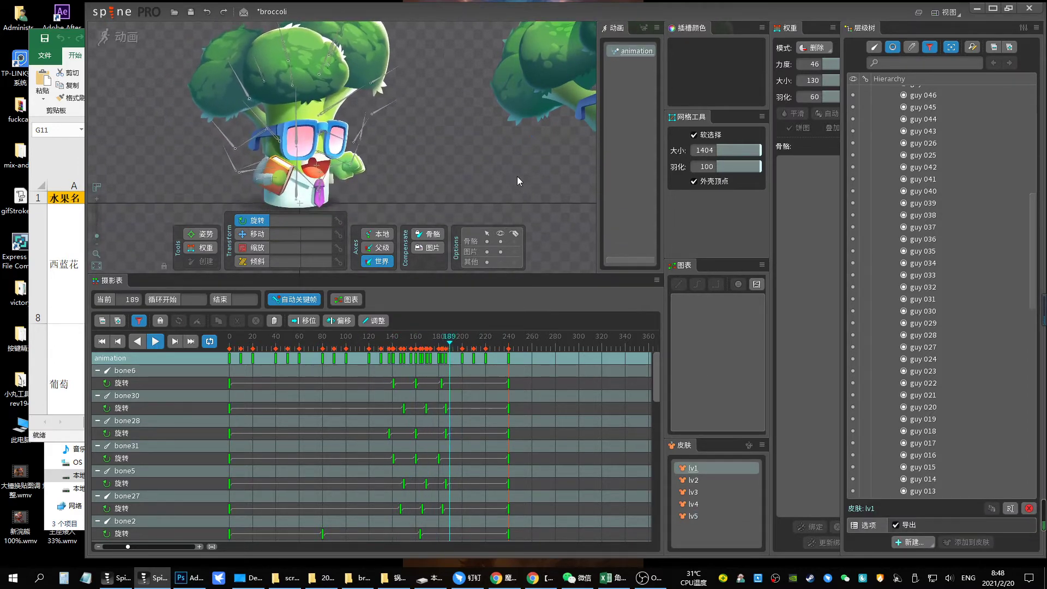
Compare the pose on skins lv2 and lv3 and undo bone9's scale changes, returning to lv1
{"action": "left_click", "coordinate": [694, 480]}
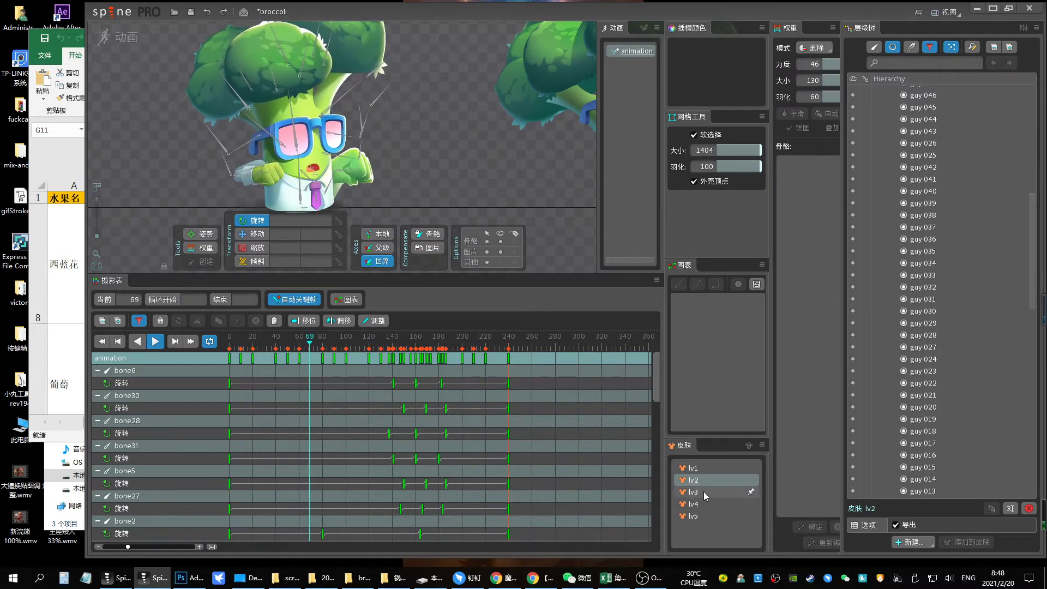
{"action": "left_click", "coordinate": [702, 492]}
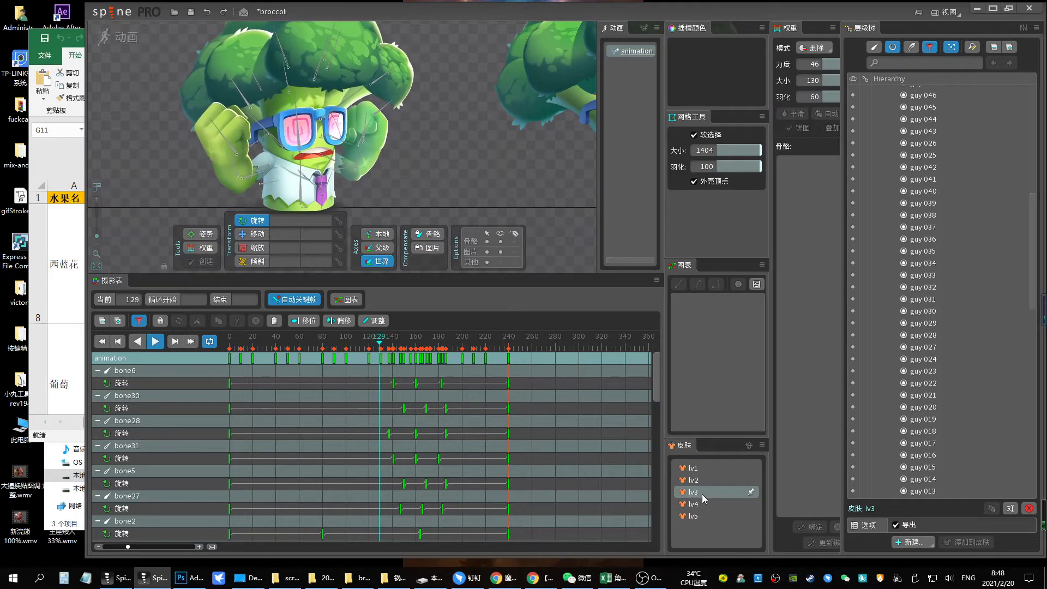
{"action": "left_click", "coordinate": [698, 470]}
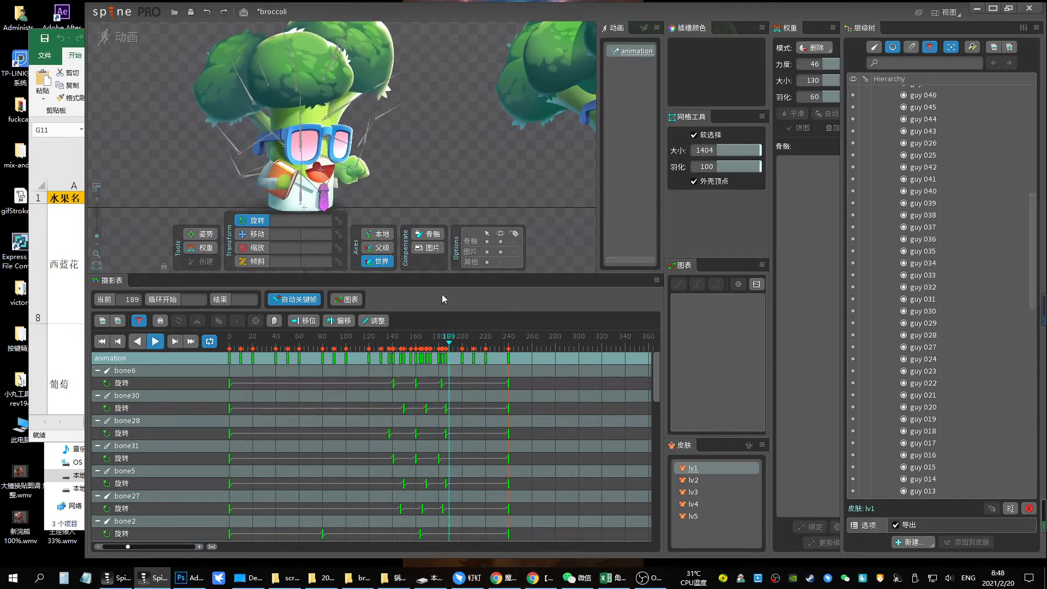
{"action": "left_click", "coordinate": [312, 185]}
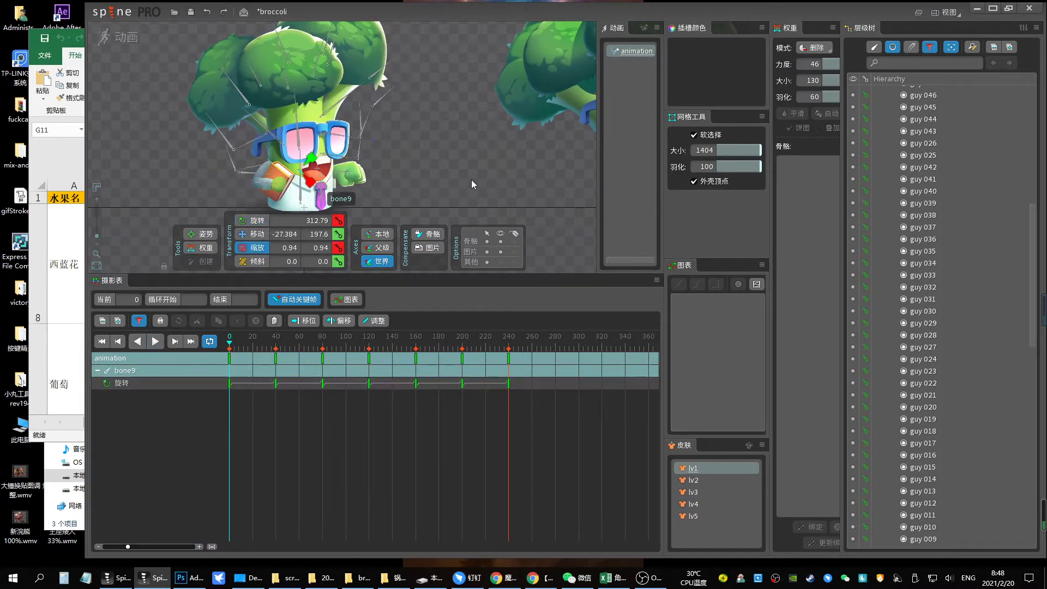
{"action": "key", "text": "ctrl+z"}
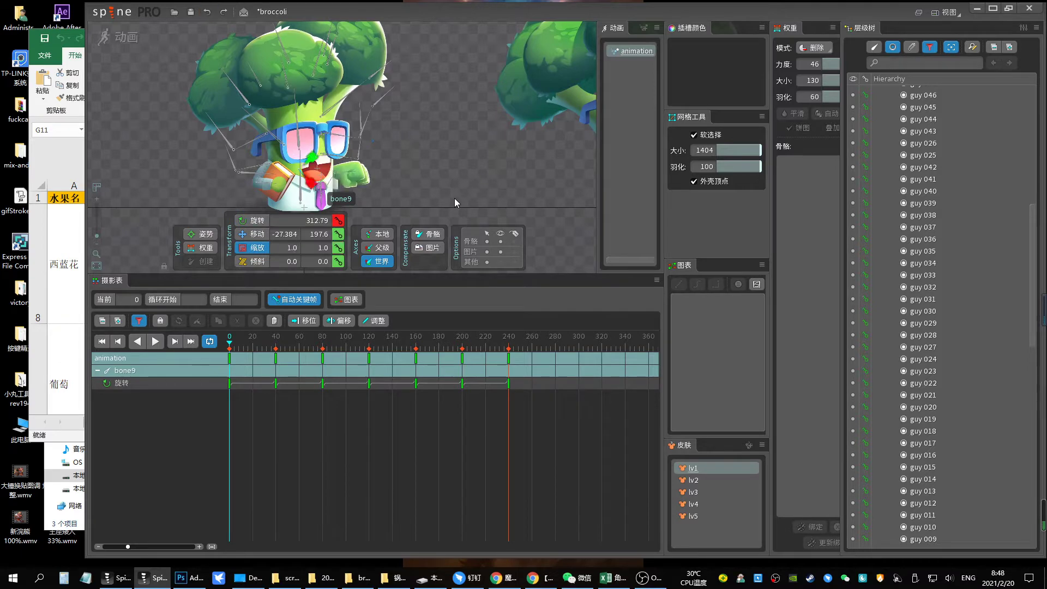
{"action": "left_click", "coordinate": [693, 493]}
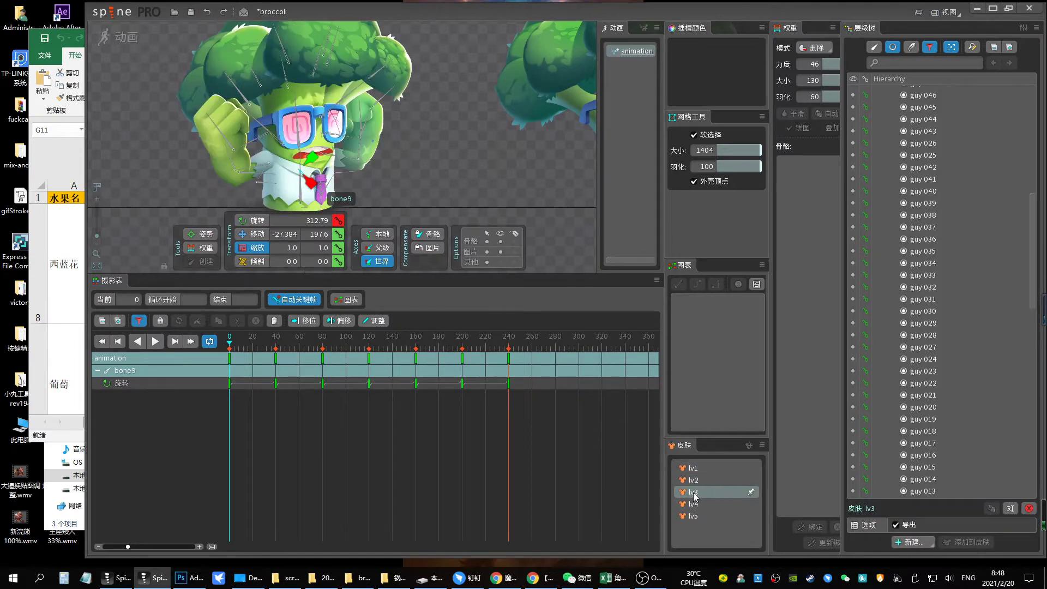
{"action": "left_click", "coordinate": [693, 480]}
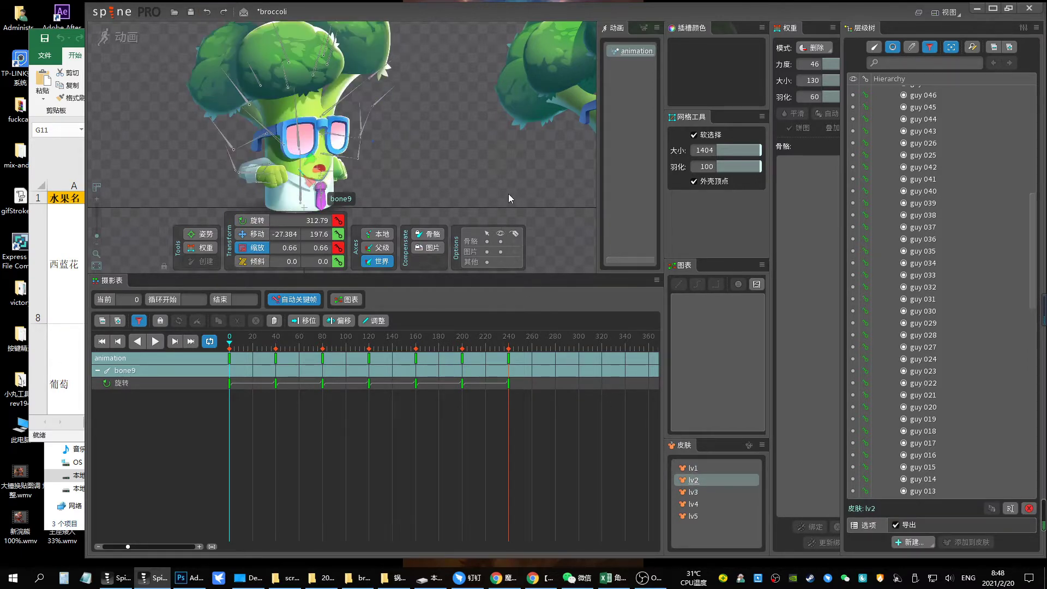
{"action": "key", "text": "ctrl+z"}
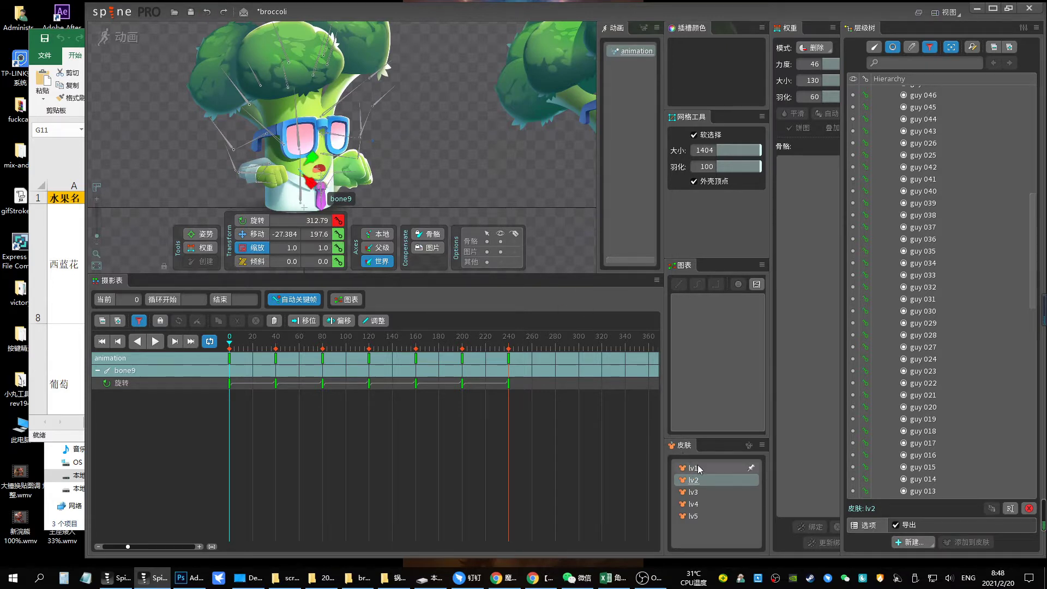
{"action": "left_click", "coordinate": [696, 468]}
Move bone9 to the right to x 78.4
{"action": "left_click", "coordinate": [134, 322]}
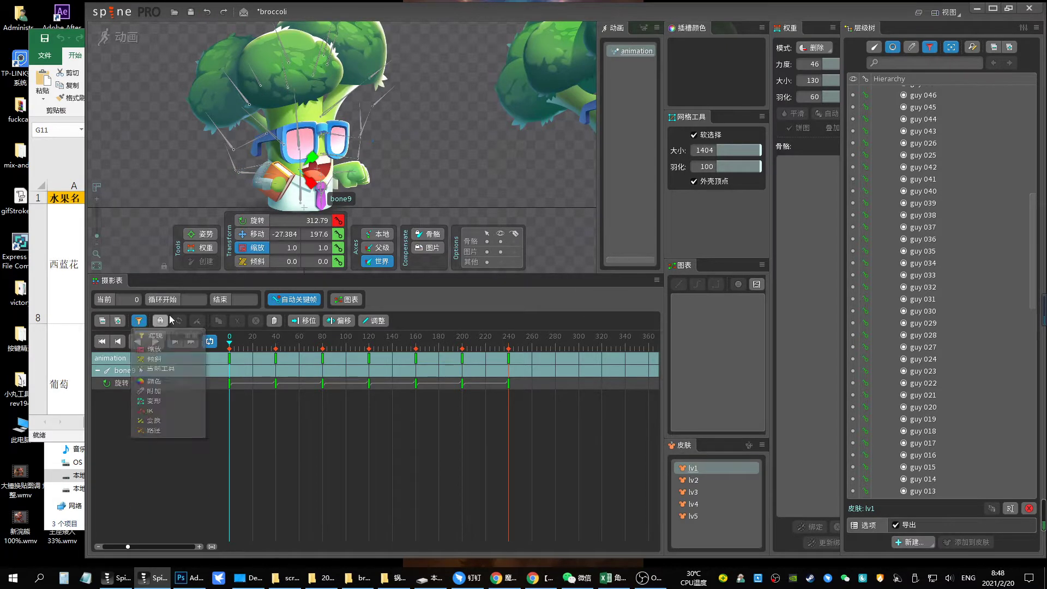
{"action": "key", "text": "v"}
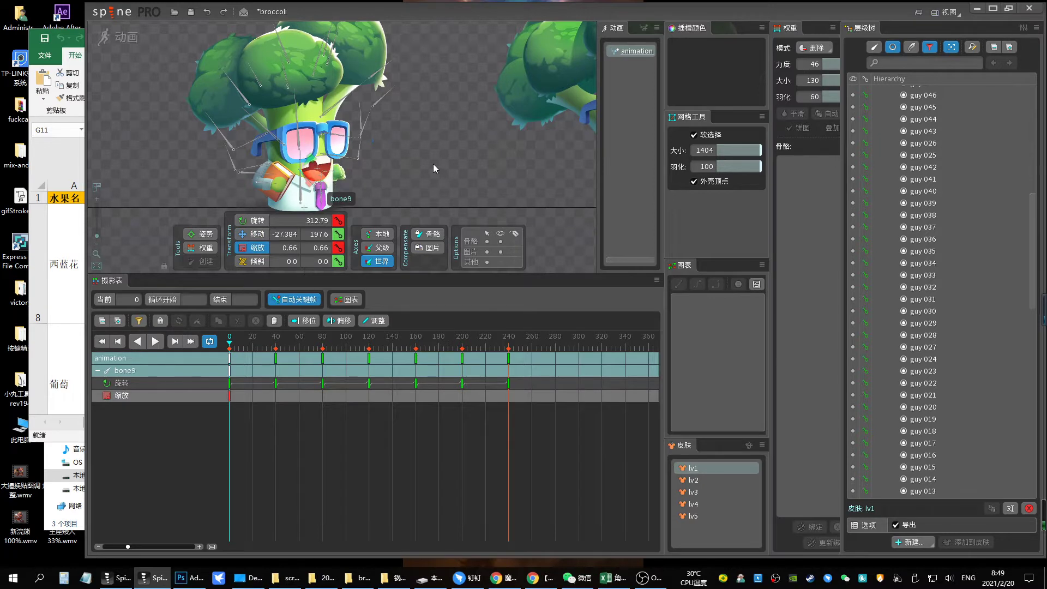
{"action": "left_click_drag", "start_coordinate": [433, 163], "coordinate": [332, 175]}
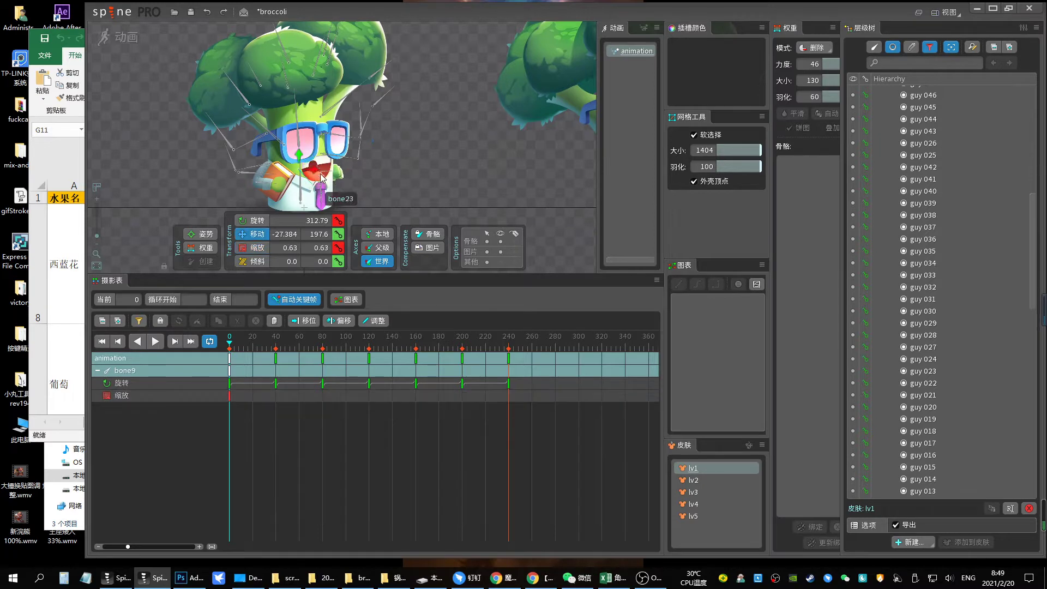
Copy bone9's frame-0 keys to frame 240 to close the loop, then scrub to check
{"action": "left_click", "coordinate": [228, 370]}
{"action": "key", "text": "ctrl+c"}
{"action": "left_click", "coordinate": [508, 336]}
{"action": "key", "text": "ctrl+v"}
{"action": "left_click", "coordinate": [362, 341]}
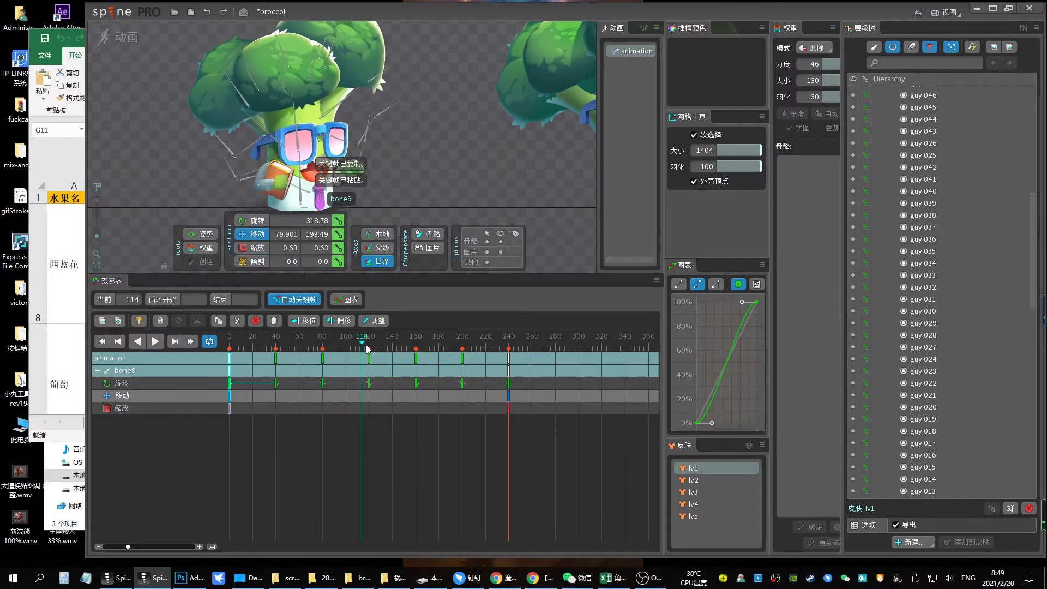
{"action": "left_click_drag", "start_coordinate": [367, 349], "coordinate": [472, 349]}
Play the loop on skin lv2, stop, and inspect bone11 and bone10 on the raised hand
{"action": "left_click", "coordinate": [693, 480]}
{"action": "key", "text": "space"}
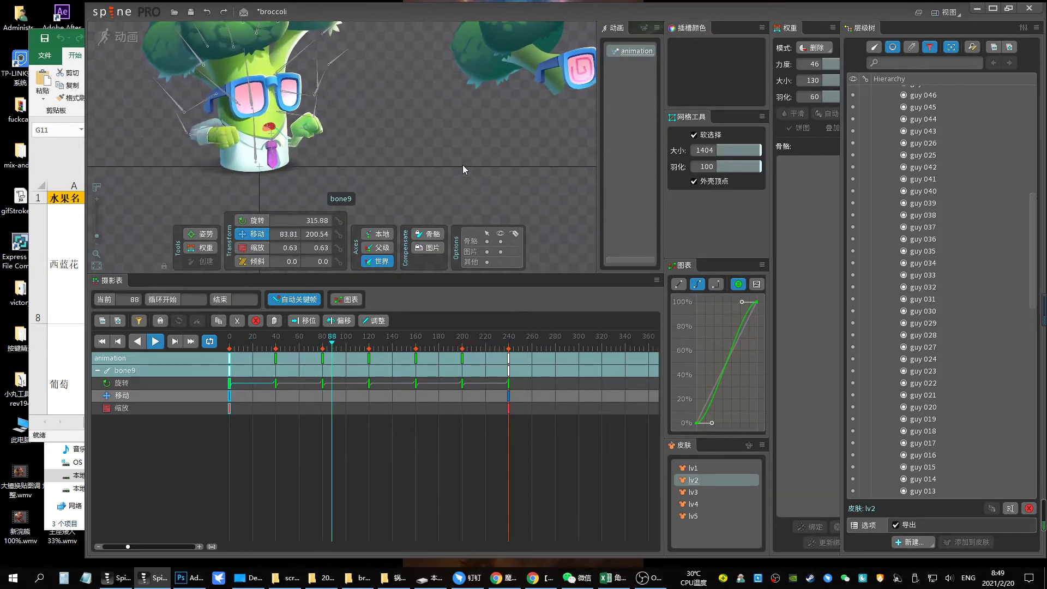
{"action": "key", "text": "space"}
{"action": "left_click", "coordinate": [306, 130]}
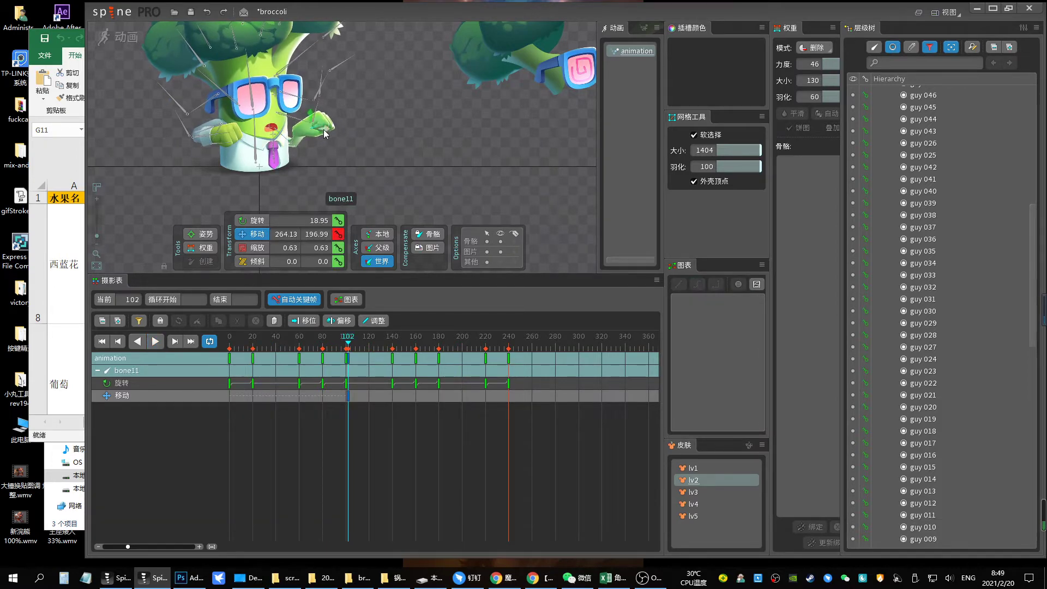
{"action": "left_click", "coordinate": [298, 140]}
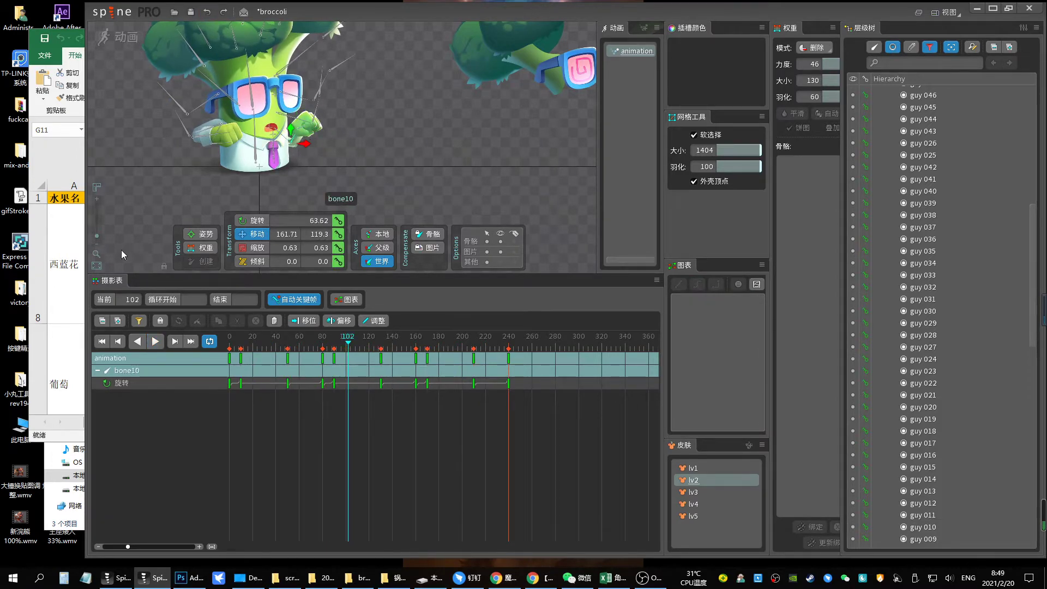
{"action": "scroll", "coordinate": [295, 104], "scroll_direction": "up", "scroll_amount": 2}
{"action": "scroll", "coordinate": [295, 104], "scroll_direction": "up", "scroll_amount": 2}
{"action": "scroll", "coordinate": [295, 104], "scroll_direction": "up", "scroll_amount": 1}
Select the guy 002 fist mesh and start Direct weight editing with bone10 chosen
{"action": "left_click", "coordinate": [323, 178]}
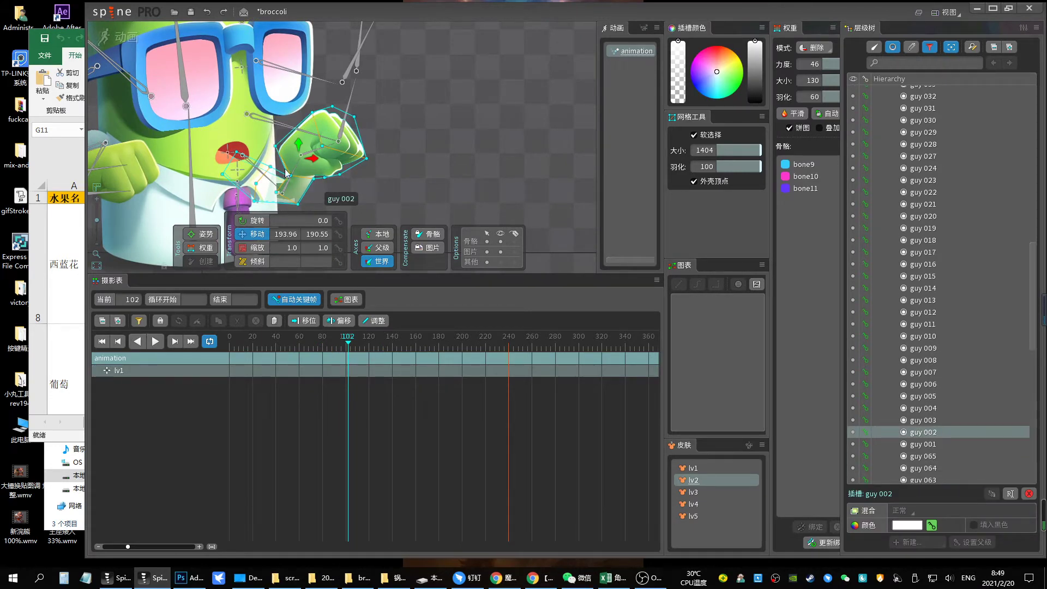
{"action": "scroll", "coordinate": [320, 141], "scroll_direction": "up", "scroll_amount": 1}
{"action": "left_click", "coordinate": [200, 247]}
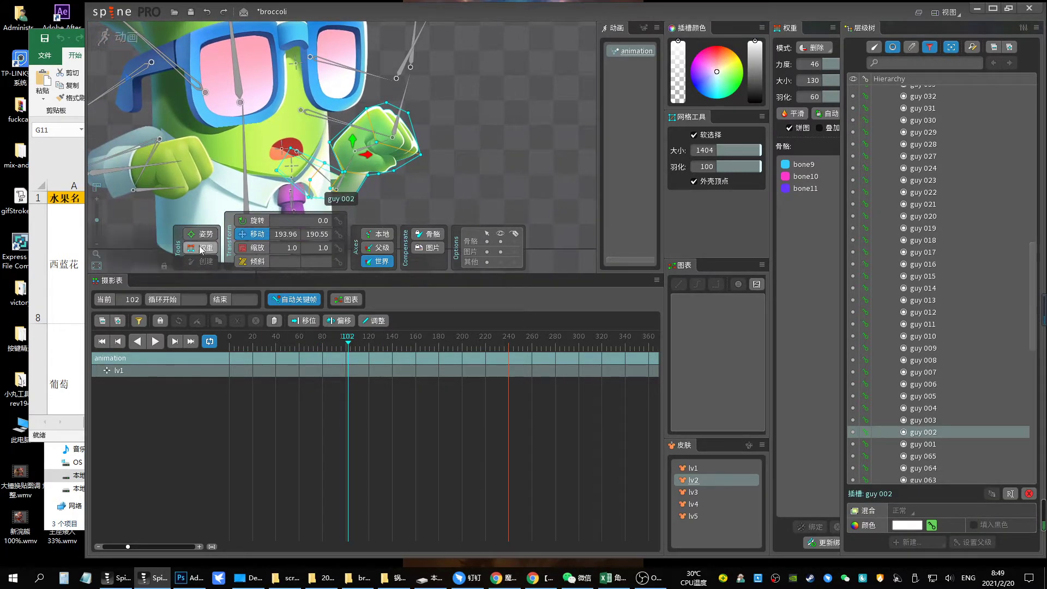
{"action": "left_click_drag", "start_coordinate": [600, 272], "coordinate": [600, 373]}
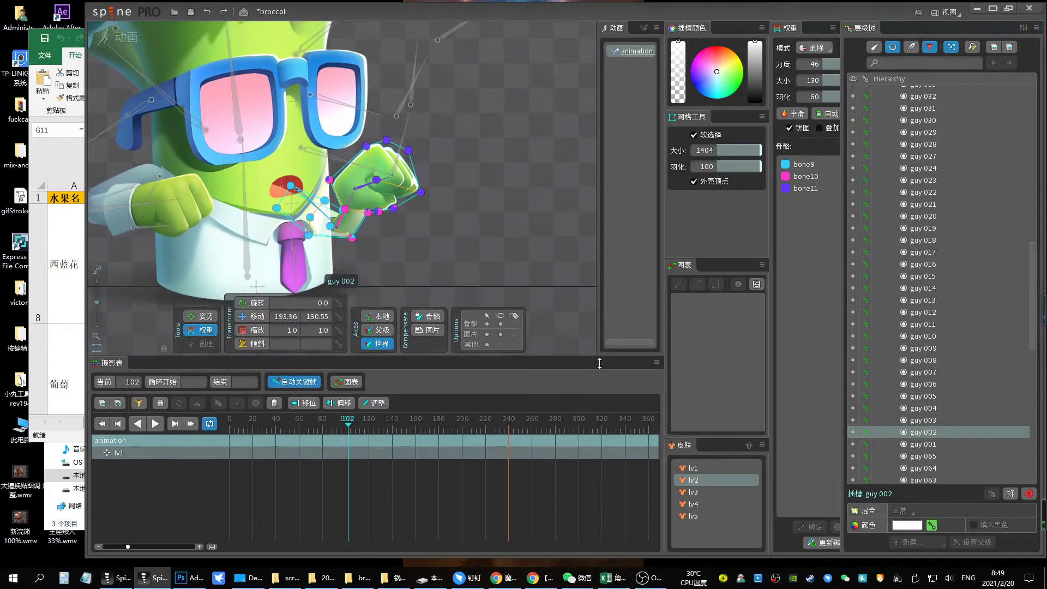
{"action": "left_click_drag", "start_coordinate": [97, 320], "coordinate": [97, 312]}
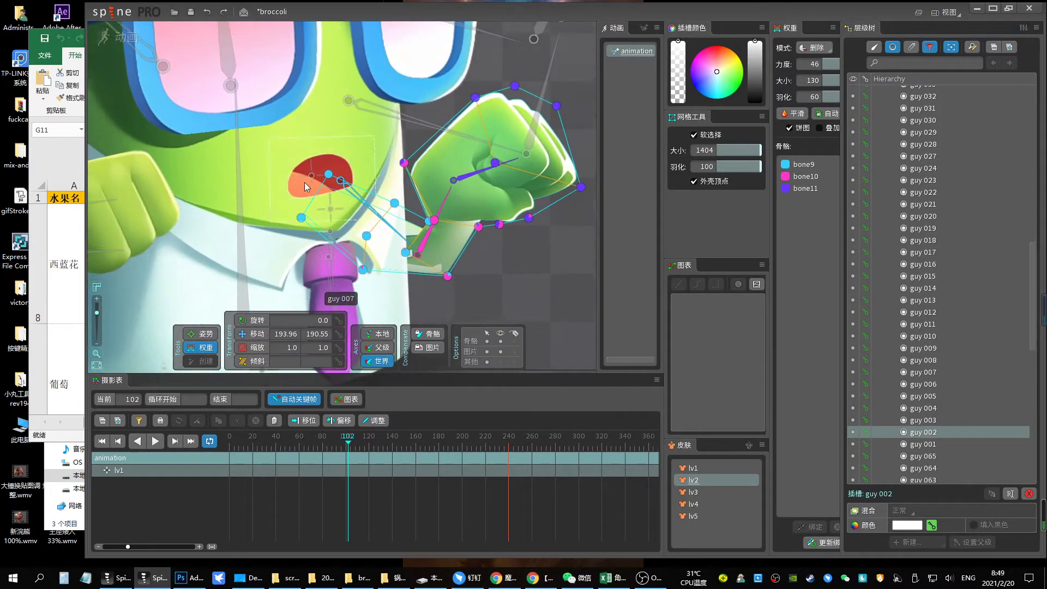
{"action": "left_click", "coordinate": [799, 177]}
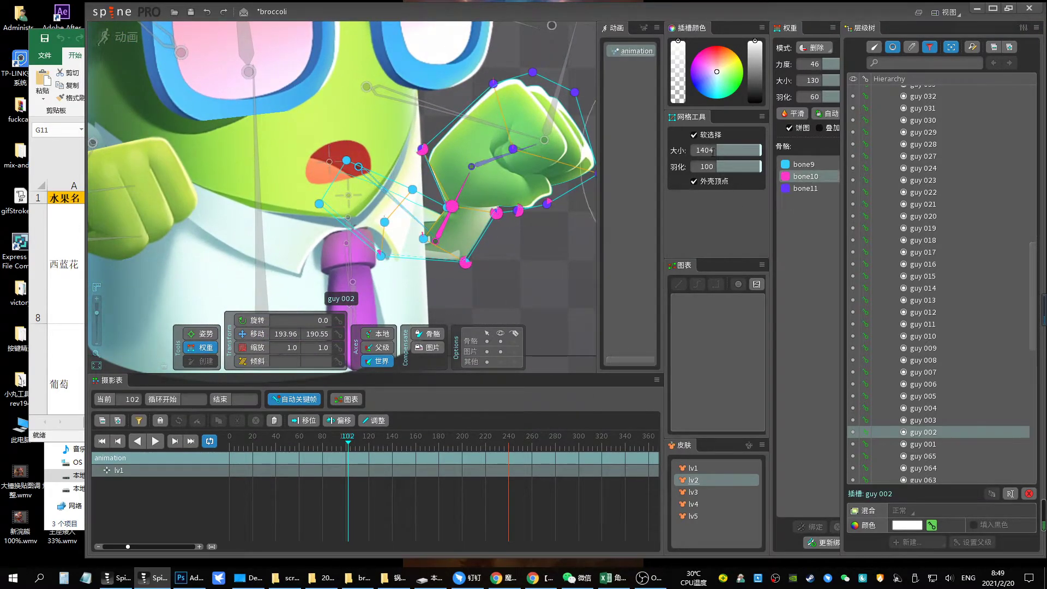
{"action": "left_click", "coordinate": [811, 53]}
{"action": "left_click", "coordinate": [815, 50]}
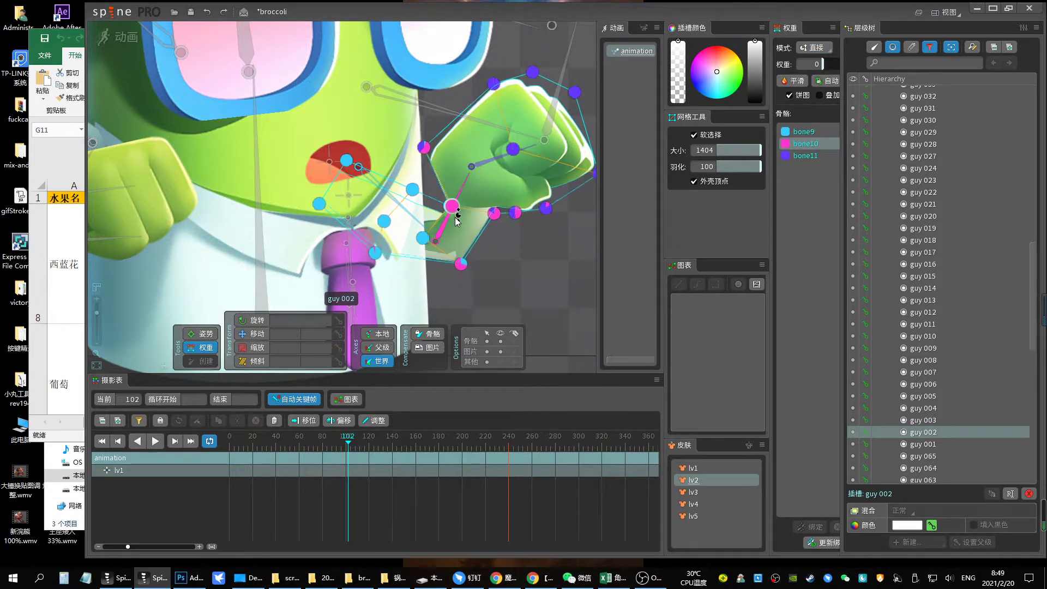
With Soft Selection off, paint bone9 and bone10 weights on the wrist, then scrub to check
{"action": "left_click_drag", "start_coordinate": [458, 213], "coordinate": [457, 187]}
{"action": "left_click", "coordinate": [717, 135]}
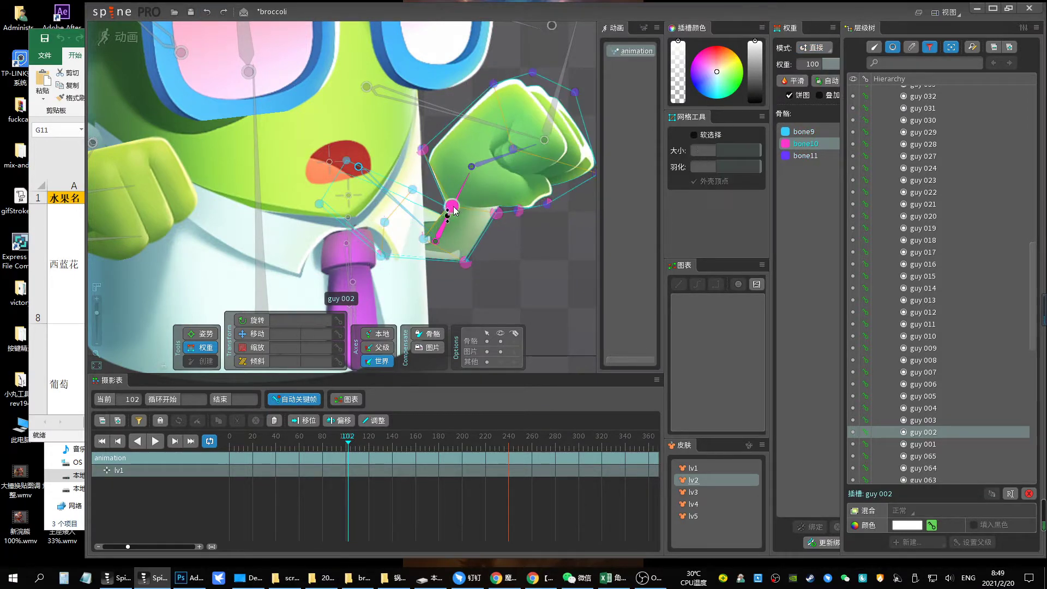
{"action": "left_click", "coordinate": [558, 189]}
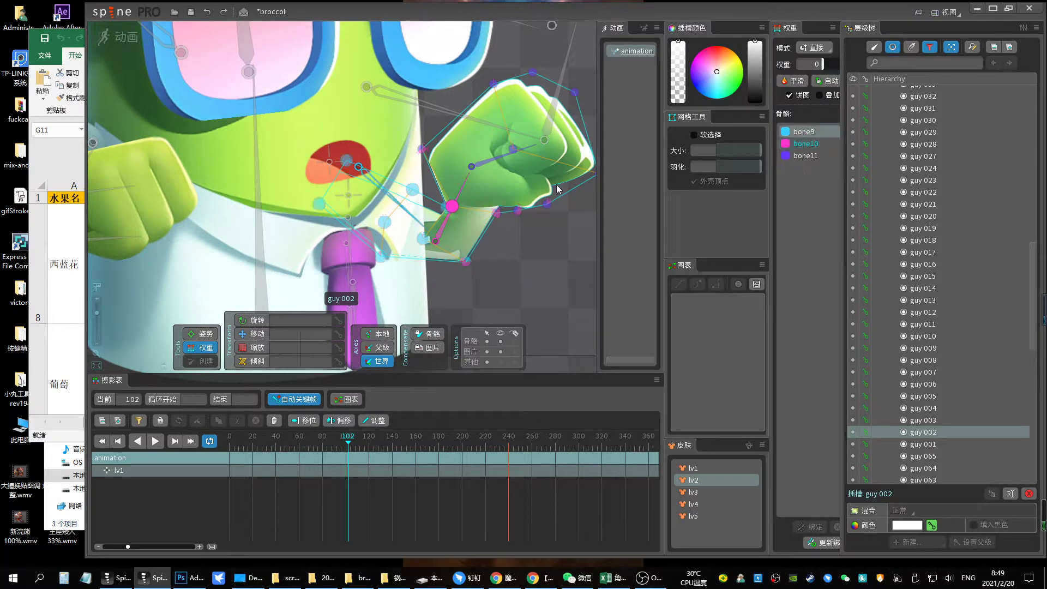
{"action": "mouse_move", "coordinate": [453, 201]}
{"action": "left_mouse_down"}
{"action": "mouse_move", "coordinate": [441, 194]}
{"action": "mouse_move", "coordinate": [436, 232]}
{"action": "left_mouse_up"}
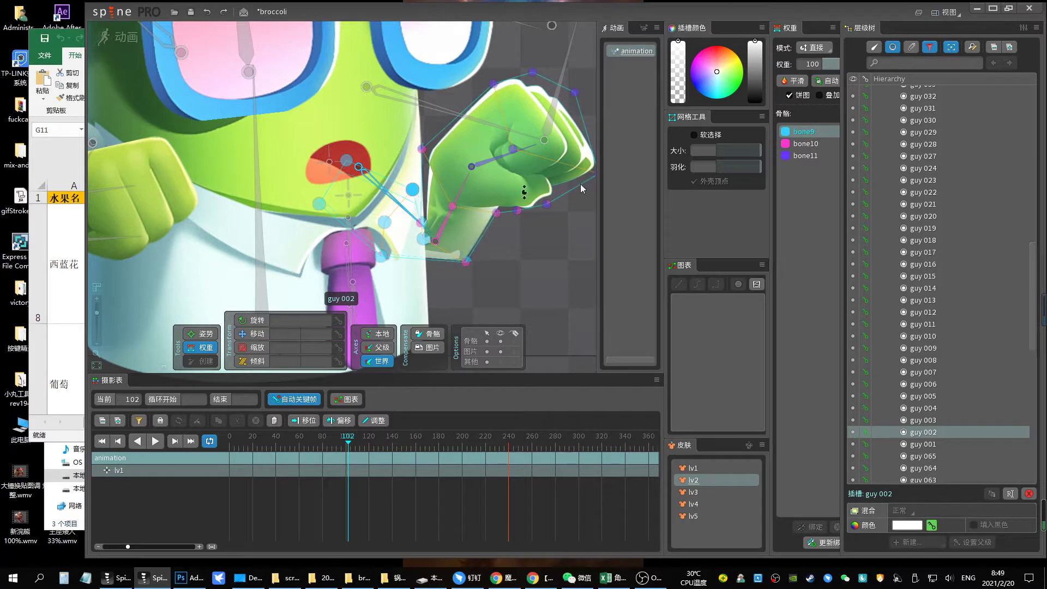
{"action": "left_click", "coordinate": [806, 144]}
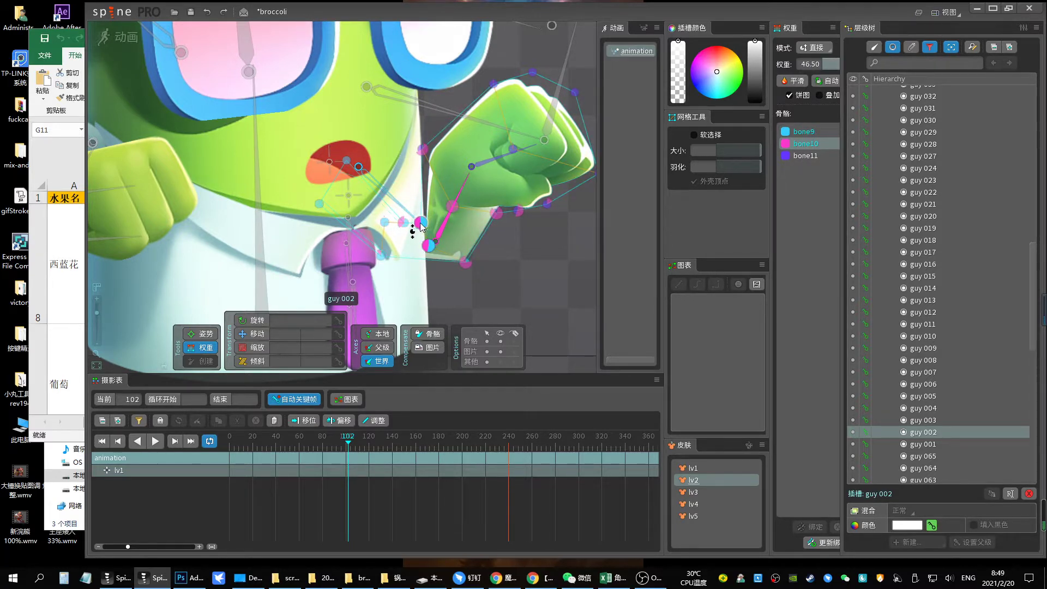
{"action": "mouse_move", "coordinate": [421, 225]}
{"action": "left_mouse_down"}
{"action": "mouse_move", "coordinate": [423, 215]}
{"action": "mouse_move", "coordinate": [386, 217]}
{"action": "left_mouse_up"}
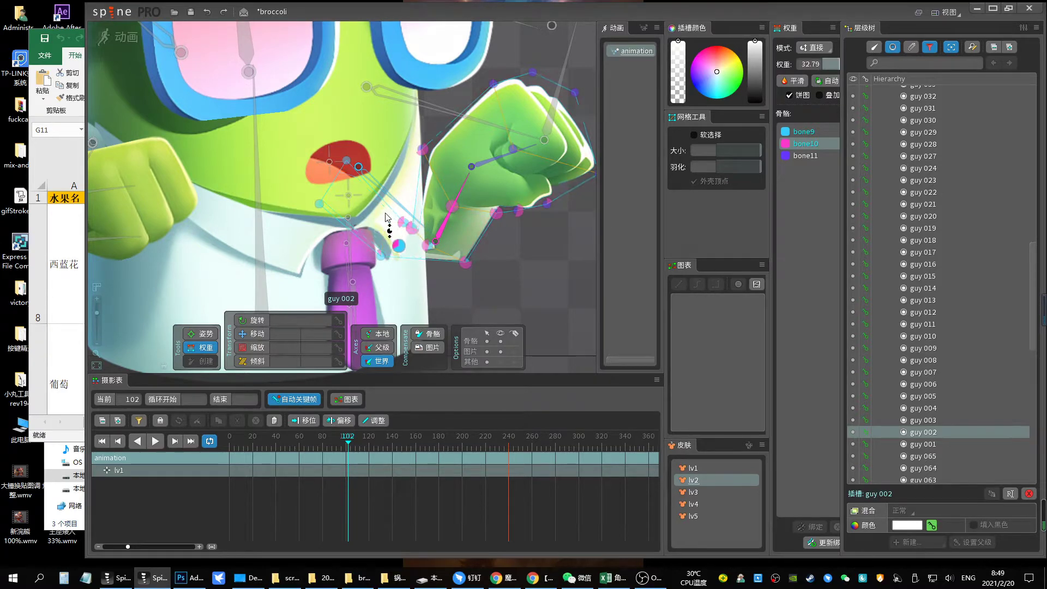
{"action": "left_click_drag", "start_coordinate": [345, 458], "coordinate": [429, 425]}
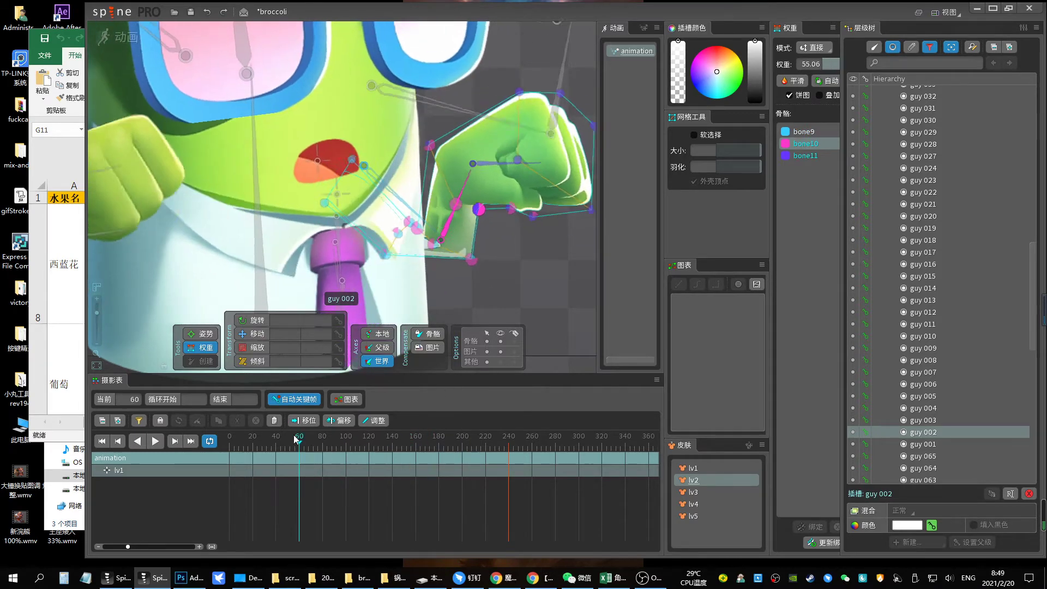
{"action": "key", "text": "Home"}
Save, then play the idle loop on skins lv1, lv3, lv4 and lv5, stopping on lv5
{"action": "left_click", "coordinate": [96, 327]}
{"action": "key", "text": "ctrl+s"}
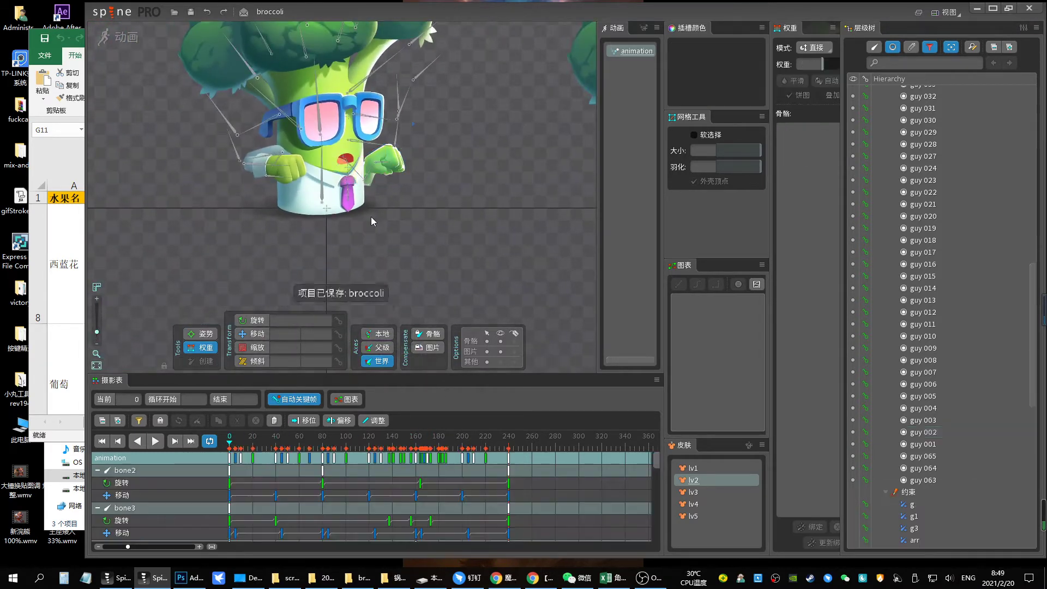
{"action": "key", "text": "space"}
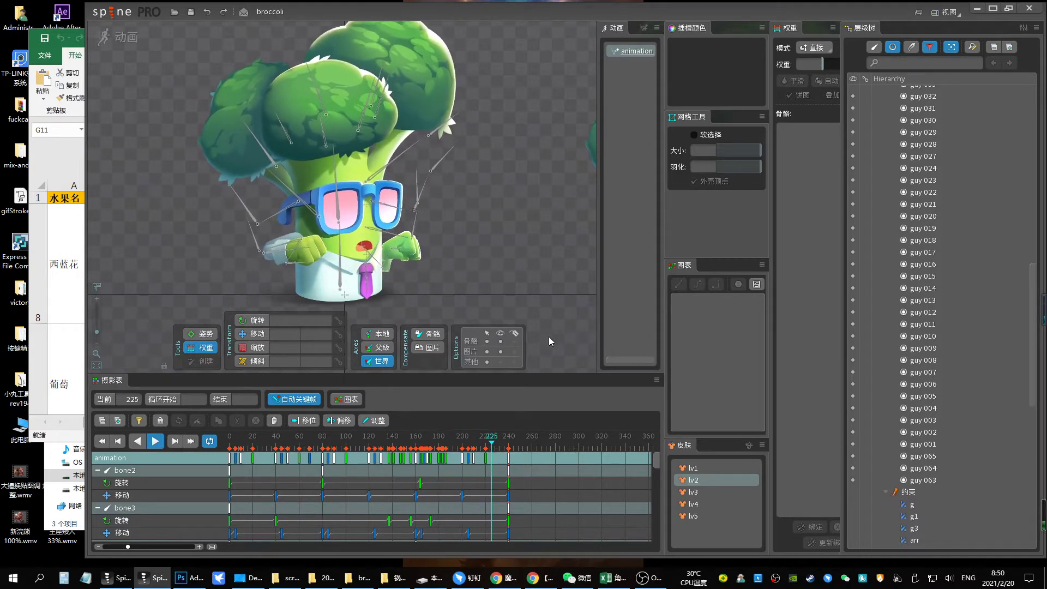
{"action": "left_click", "coordinate": [703, 469]}
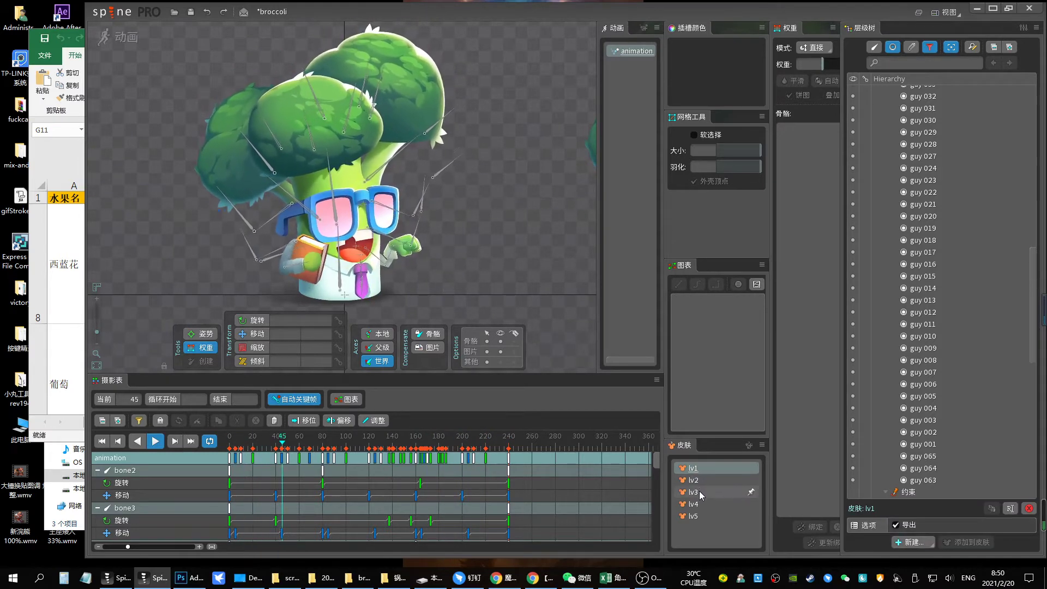
{"action": "left_click", "coordinate": [704, 493]}
{"action": "left_click", "coordinate": [707, 502]}
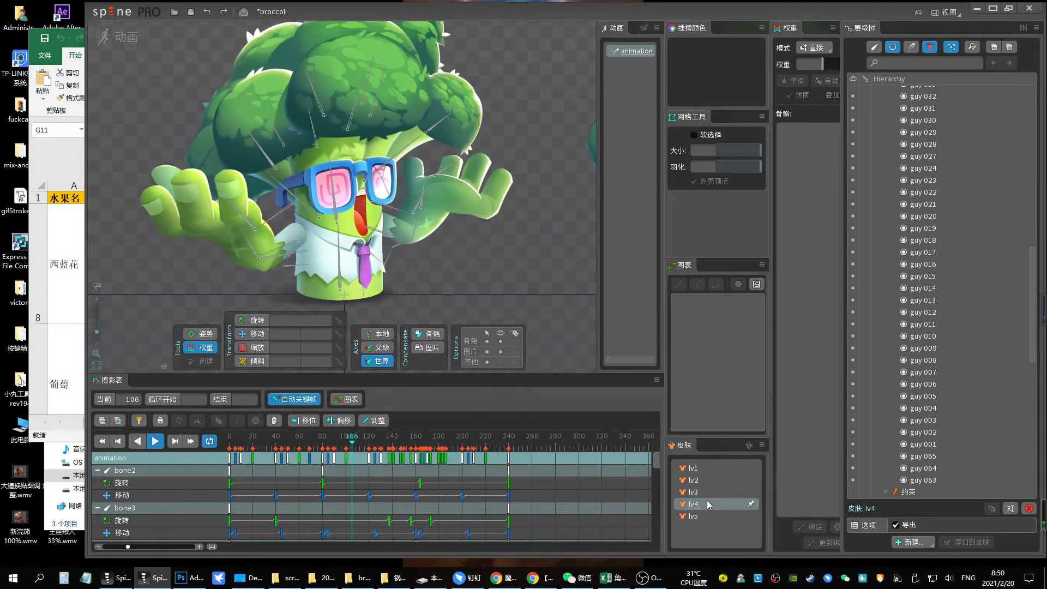
{"action": "left_click", "coordinate": [705, 514]}
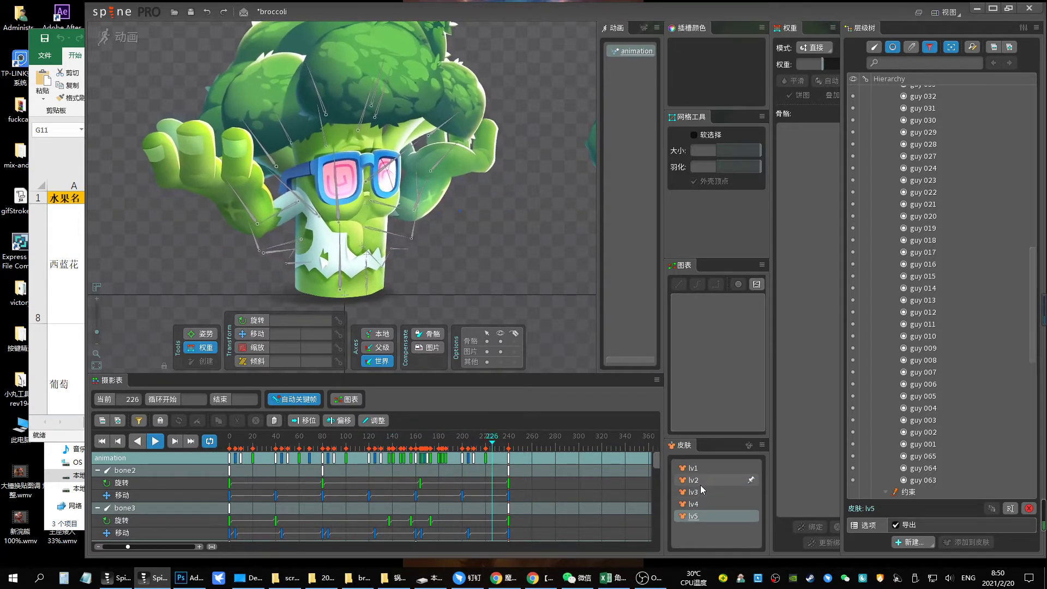
{"action": "key", "text": "space"}
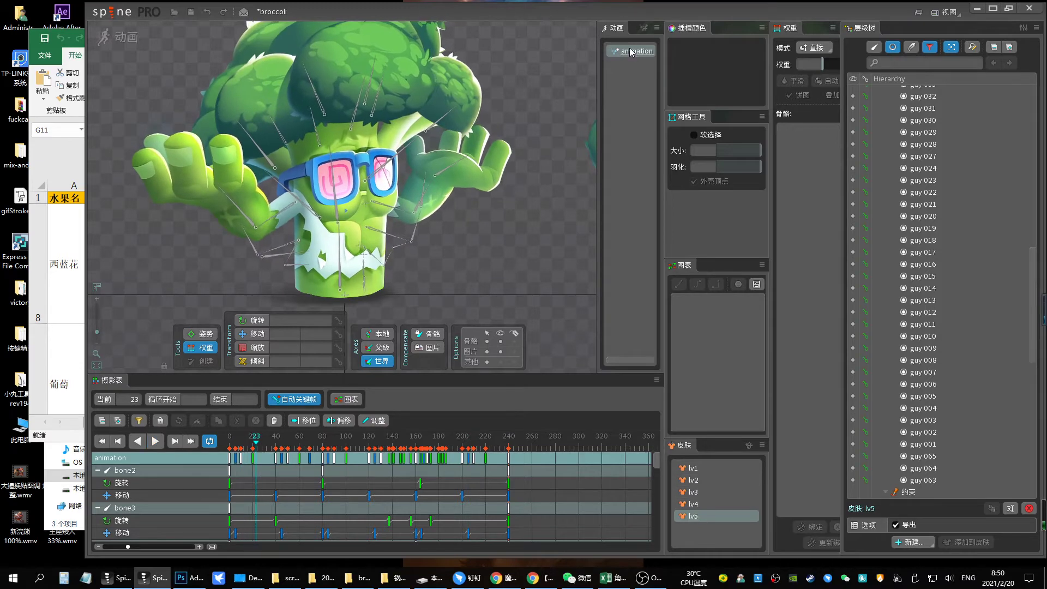
Rename the animation to idle_01, save, and resume playback
{"action": "double_click", "coordinate": [631, 52]}
{"action": "type", "text": "idle_"}
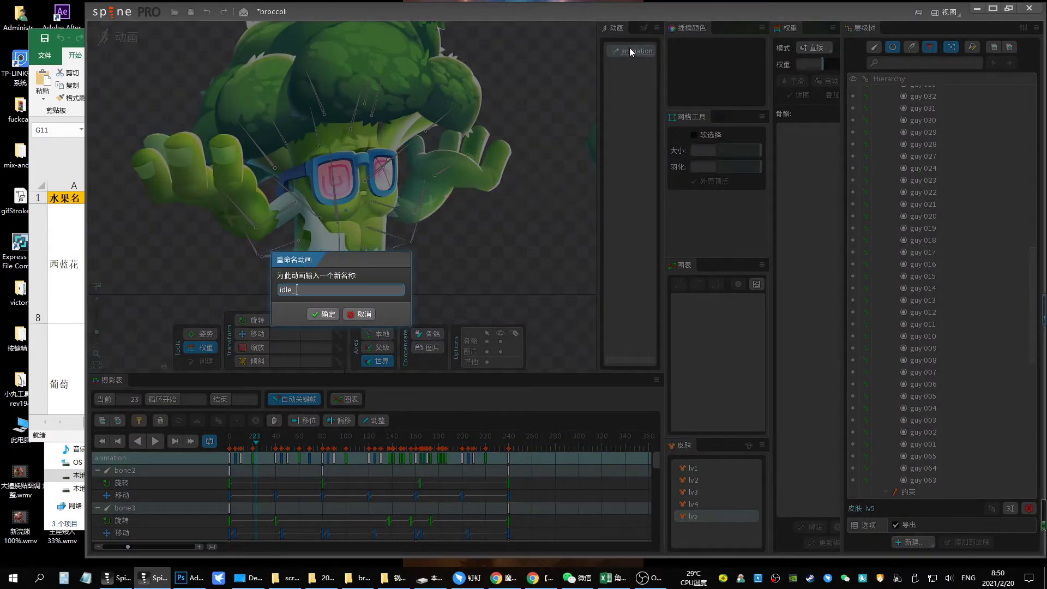
{"action": "type", "text": "01"}
{"action": "key", "text": "Return"}
{"action": "key", "text": "ctrl+s"}
{"action": "key", "text": "space"}
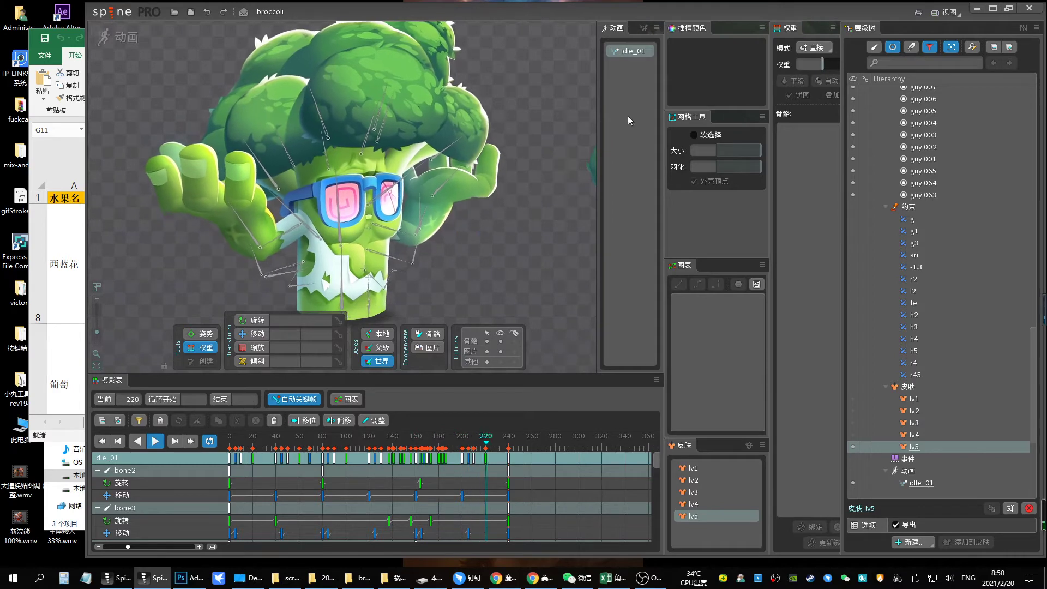
Save and create a new attack_01 animation, then reselect idle_01
{"action": "key", "text": "ctrl+s"}
{"action": "left_click", "coordinate": [644, 27]}
{"action": "type", "text": "attack_01"}
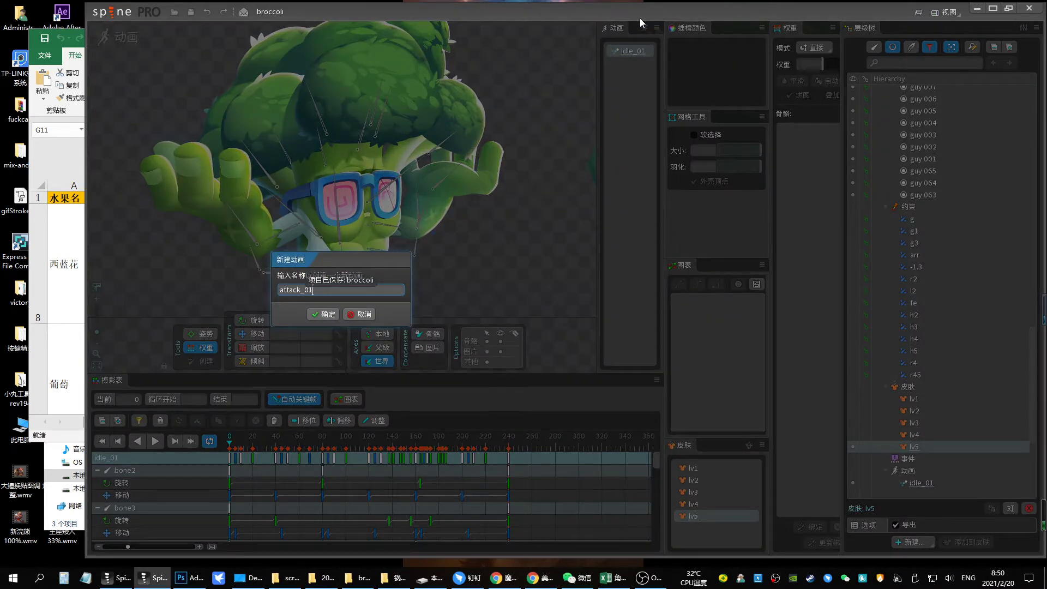
{"action": "key", "text": "Return"}
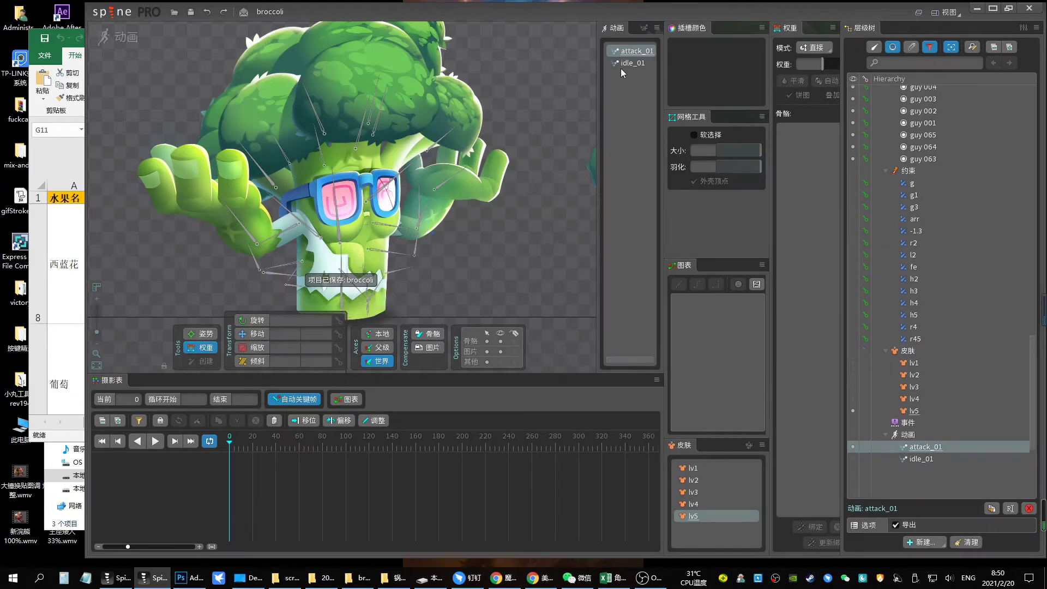
{"action": "left_click", "coordinate": [631, 63]}
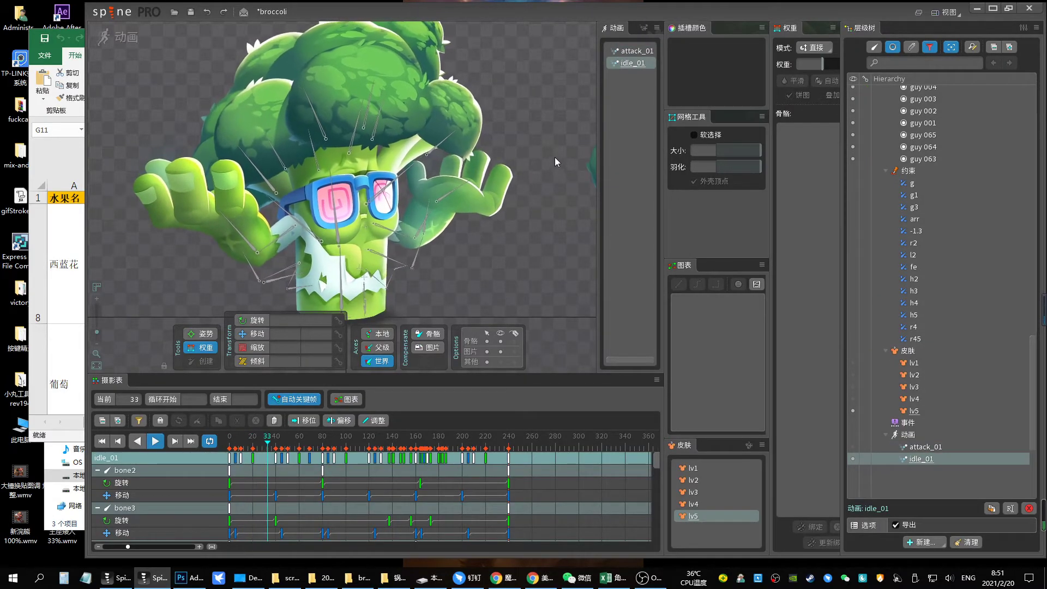
Zoom out and preview idle_01 on skins lv2 and lv3, ending on lv1
{"action": "left_click_drag", "start_coordinate": [97, 332], "coordinate": [98, 340]}
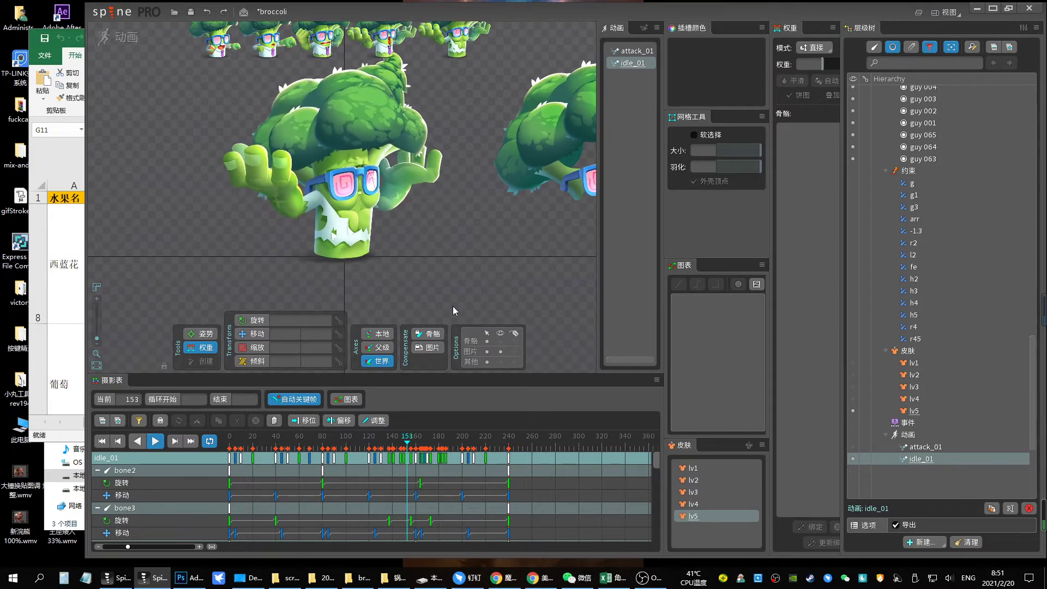
{"action": "left_click", "coordinate": [706, 481]}
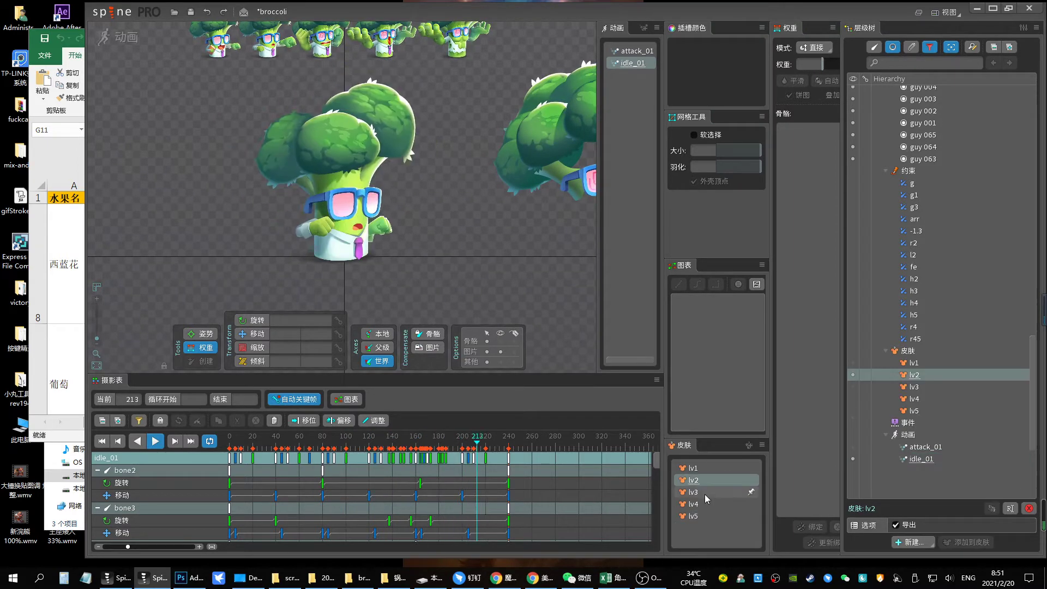
{"action": "left_click", "coordinate": [702, 491]}
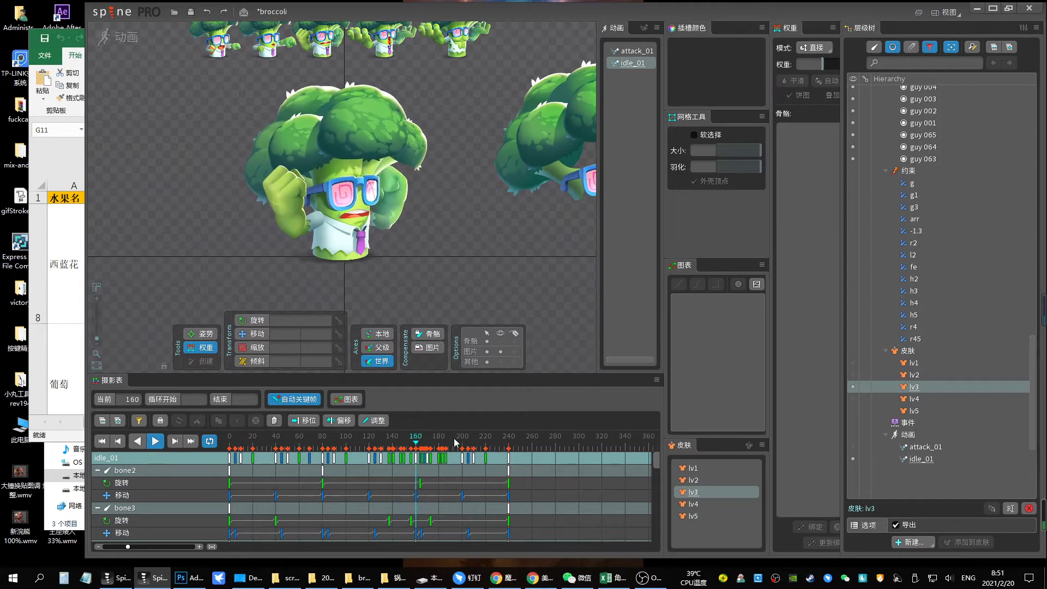
{"action": "left_click", "coordinate": [691, 468]}
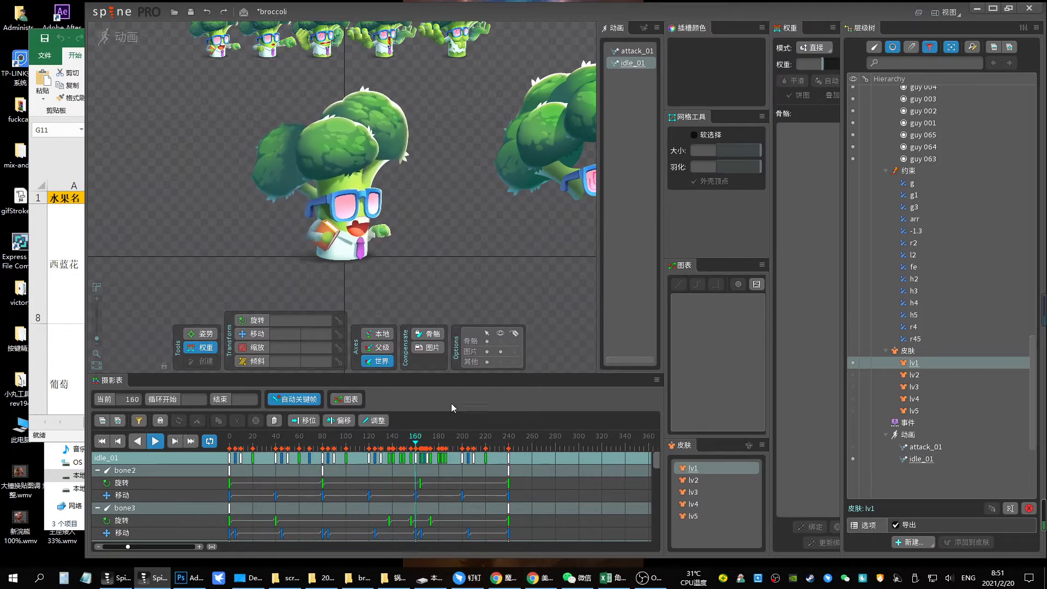
Select bone14 and guy 001, jump to frame 76, then cycle skins lv2, lv3, lv4 and lv2
{"action": "left_click", "coordinate": [362, 222]}
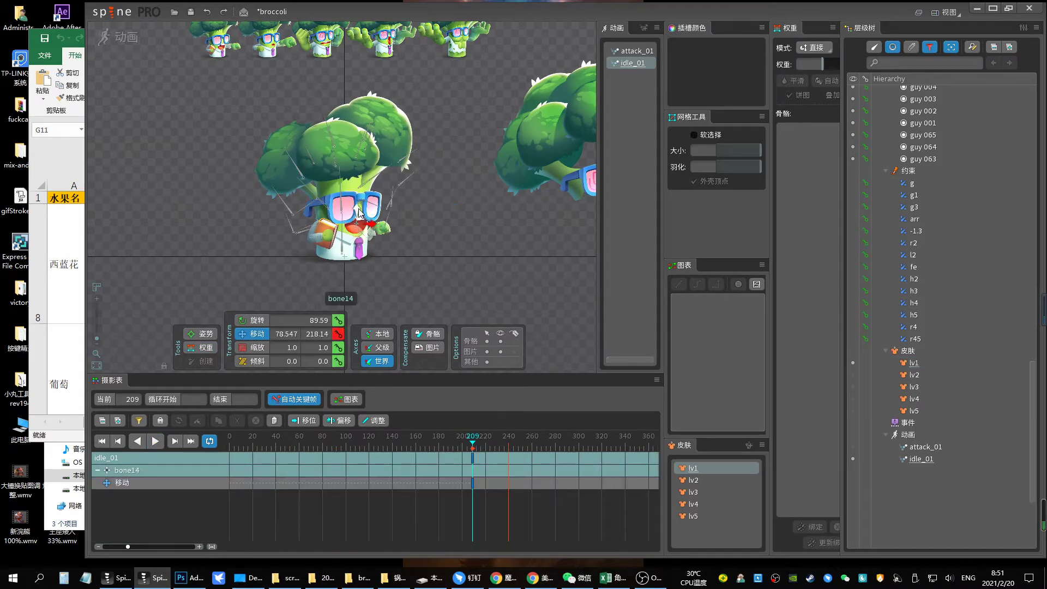
{"action": "left_click", "coordinate": [364, 261]}
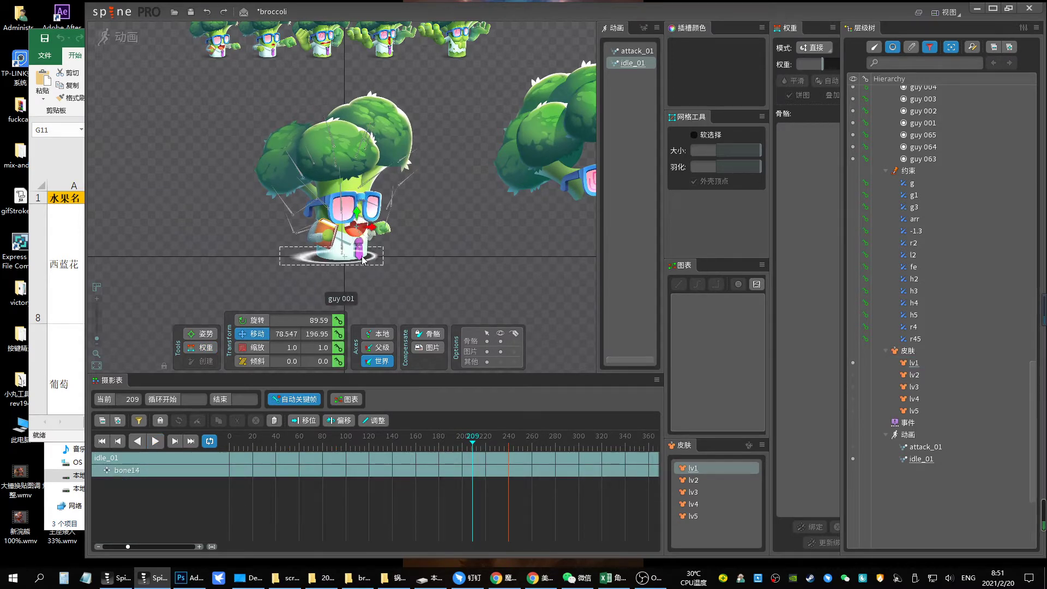
{"action": "left_click", "coordinate": [319, 445]}
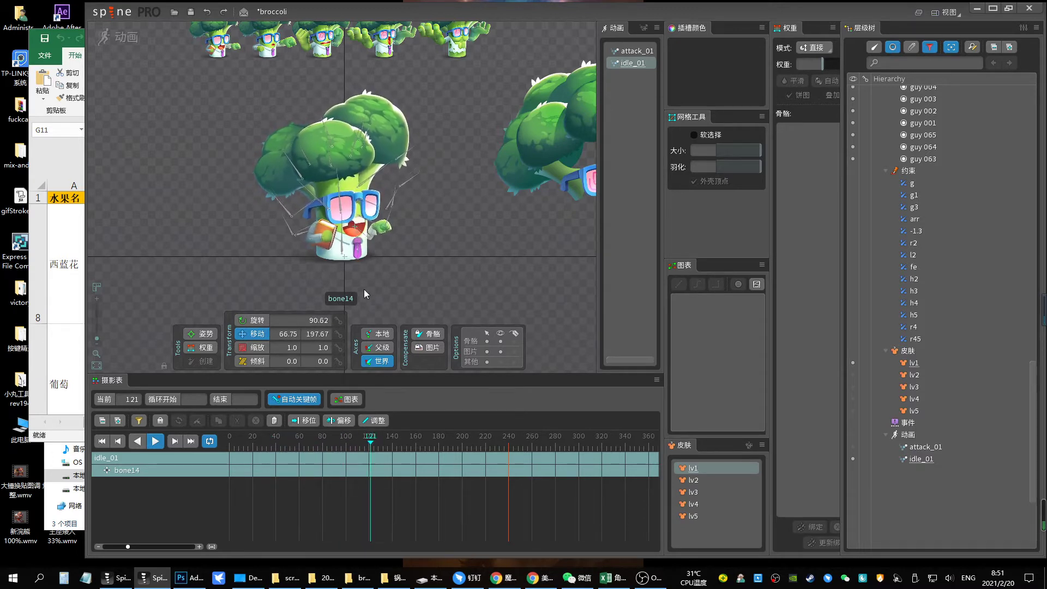
{"action": "left_click", "coordinate": [695, 481]}
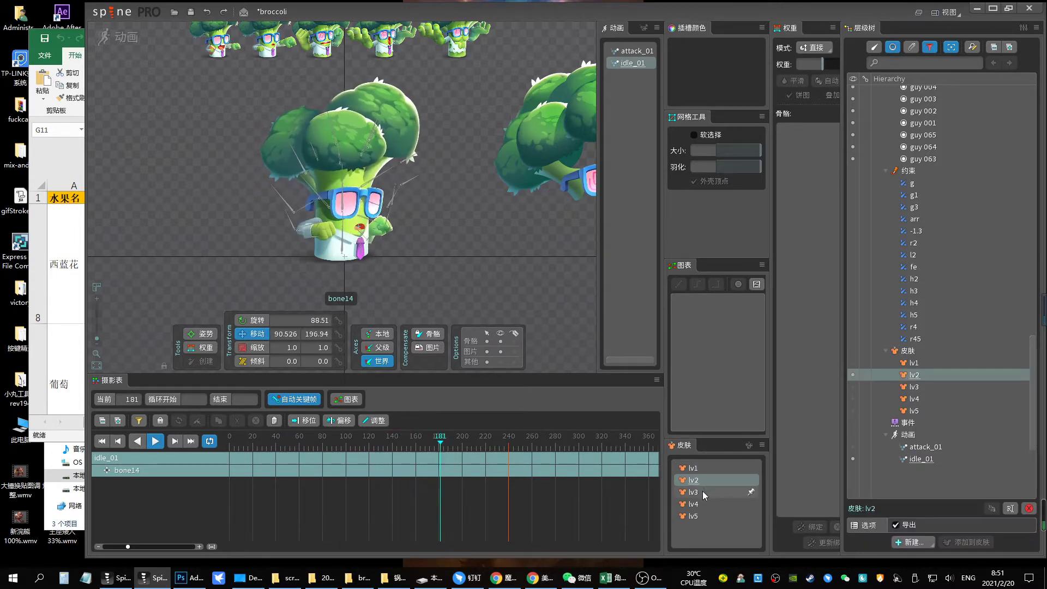
{"action": "left_click", "coordinate": [702, 492]}
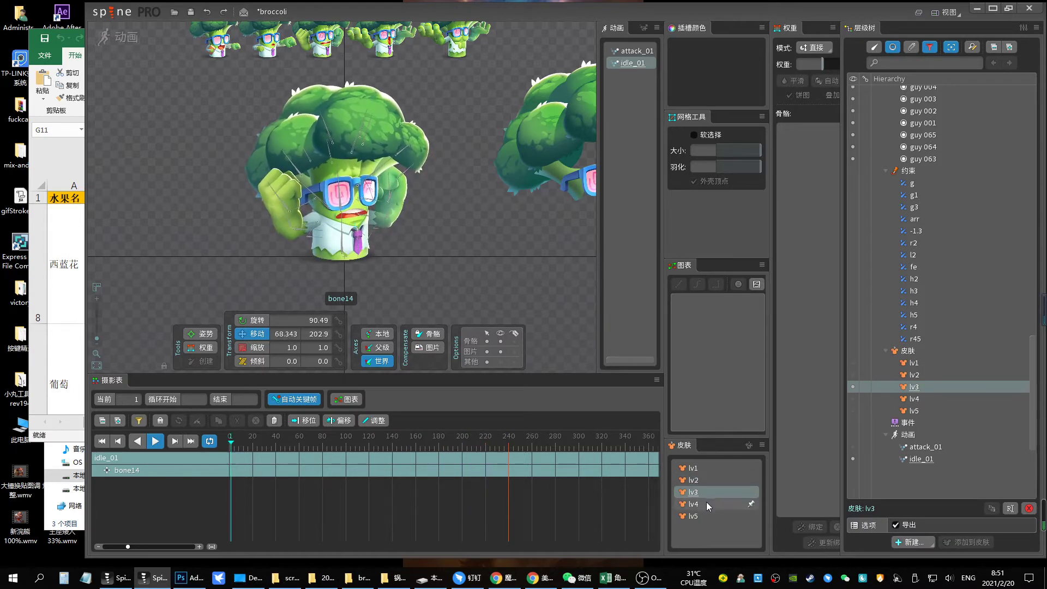
{"action": "left_click", "coordinate": [703, 505]}
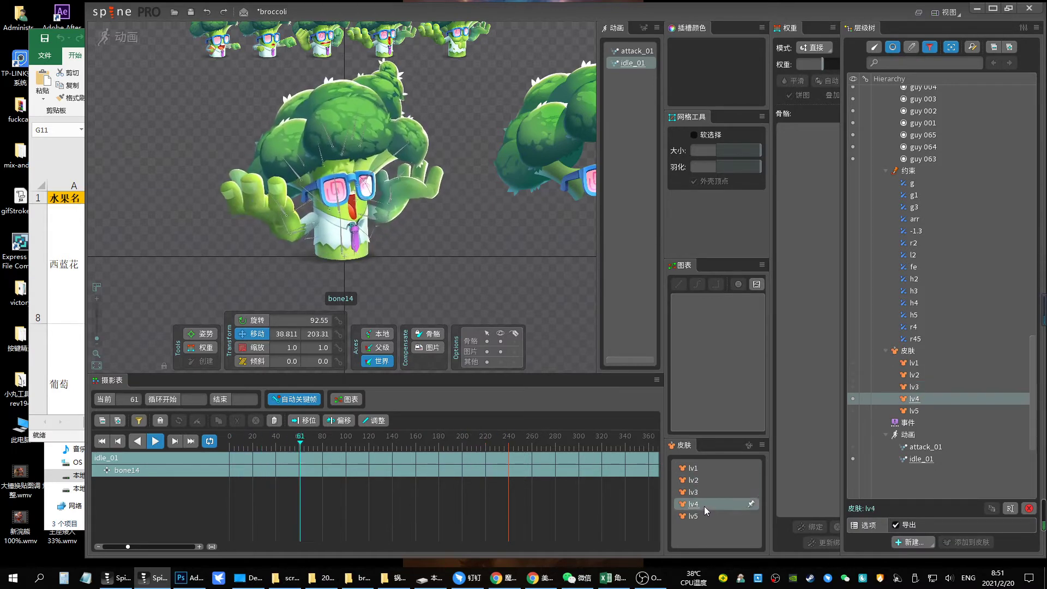
{"action": "left_click", "coordinate": [694, 481]}
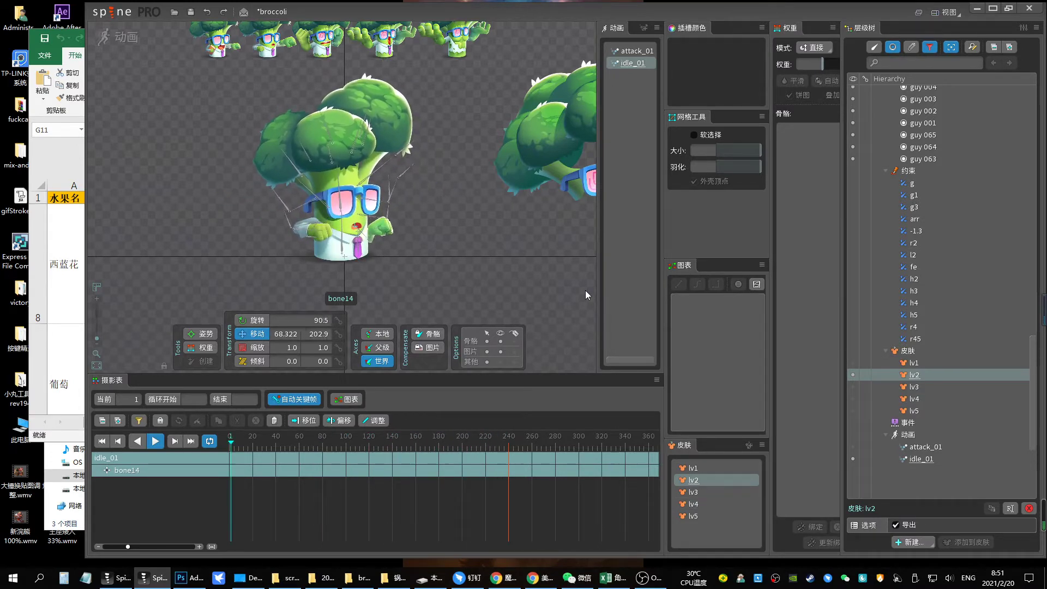
Select bone17, shift one of its keys earlier to about frame 115 and delete a key
{"action": "left_click", "coordinate": [361, 209]}
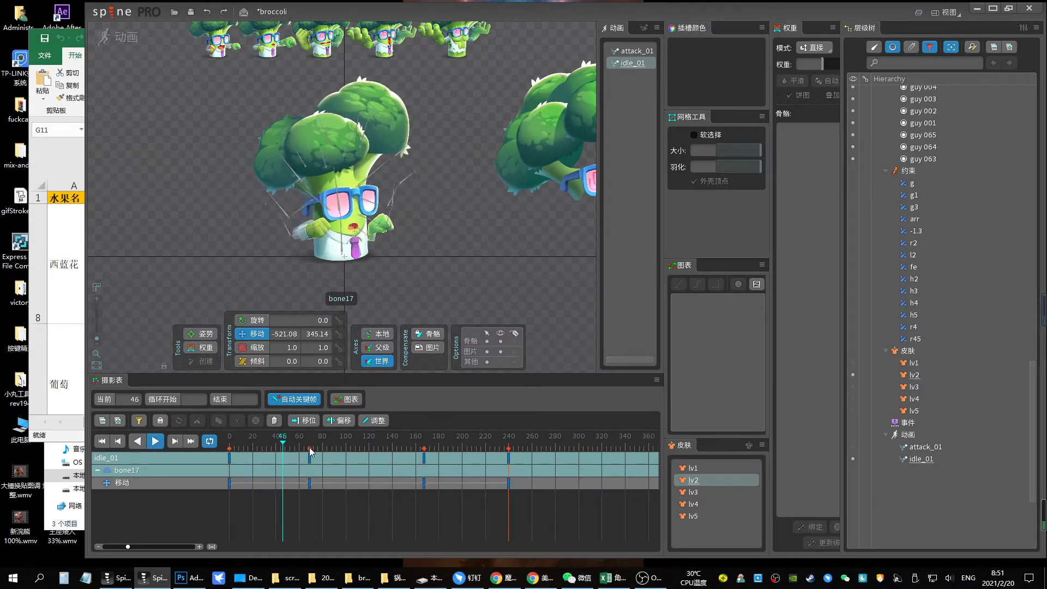
{"action": "key", "text": "space"}
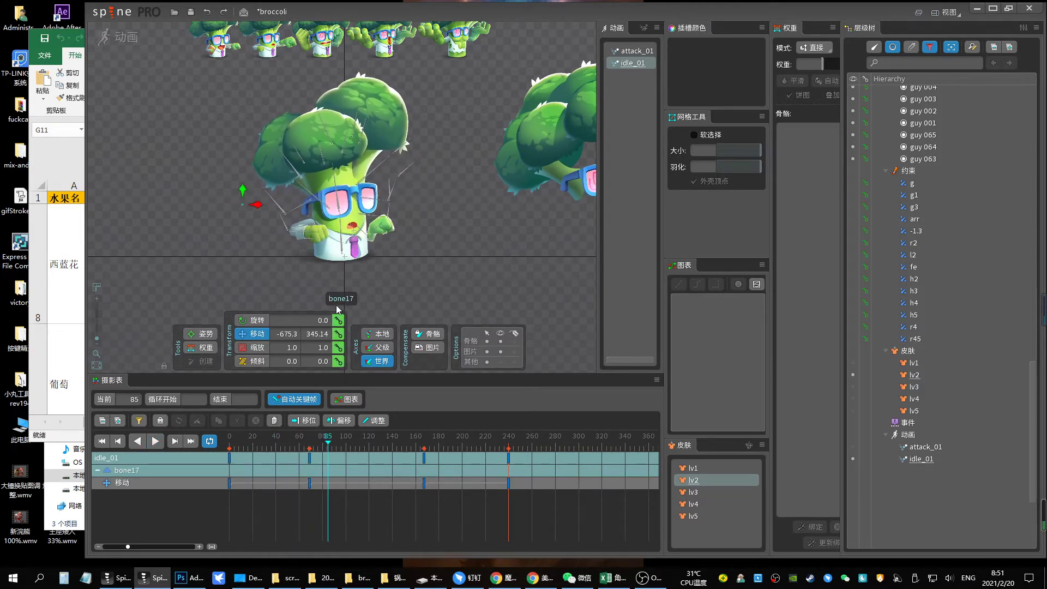
{"action": "key", "text": "space"}
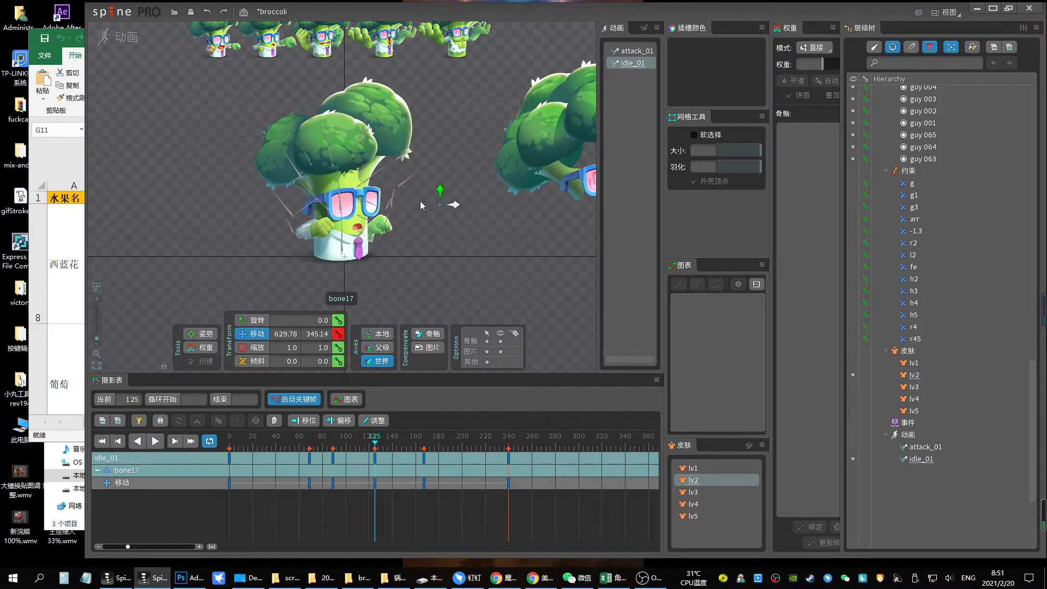
{"action": "key", "text": "space"}
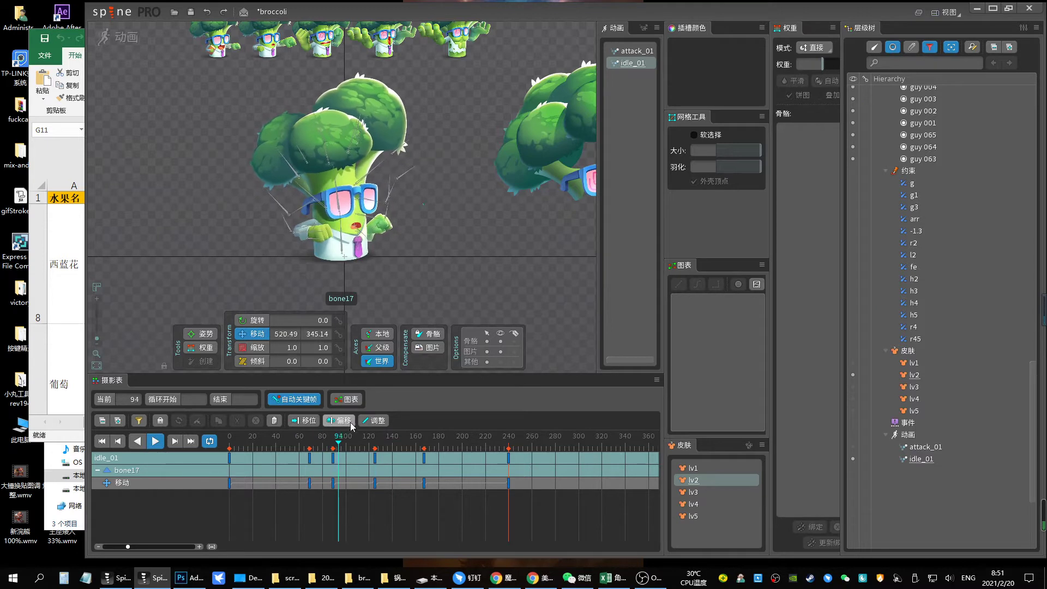
{"action": "left_click_drag", "start_coordinate": [380, 463], "coordinate": [370, 462]}
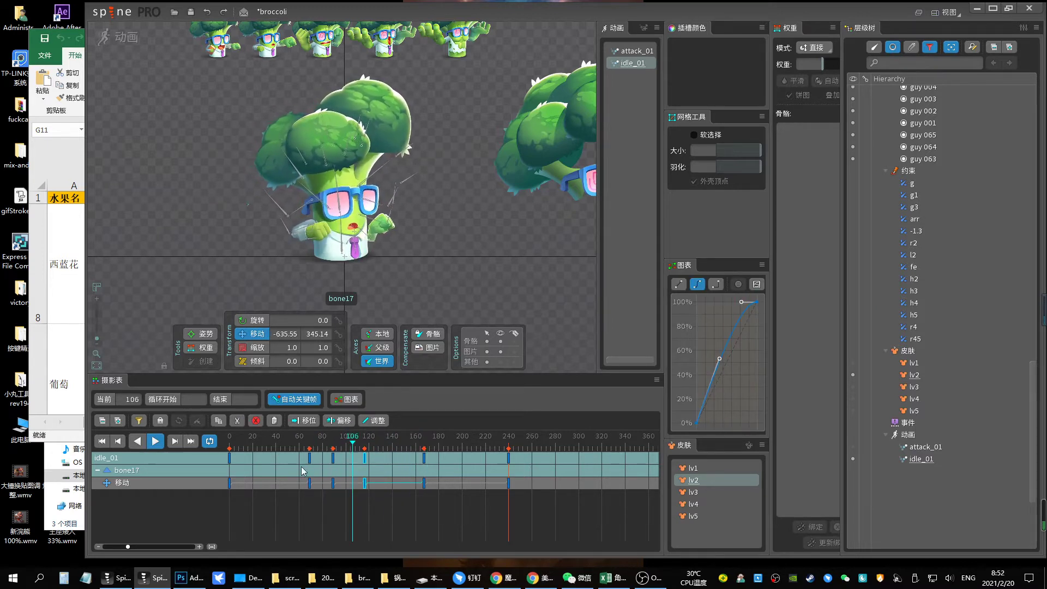
{"action": "key", "text": "Delete"}
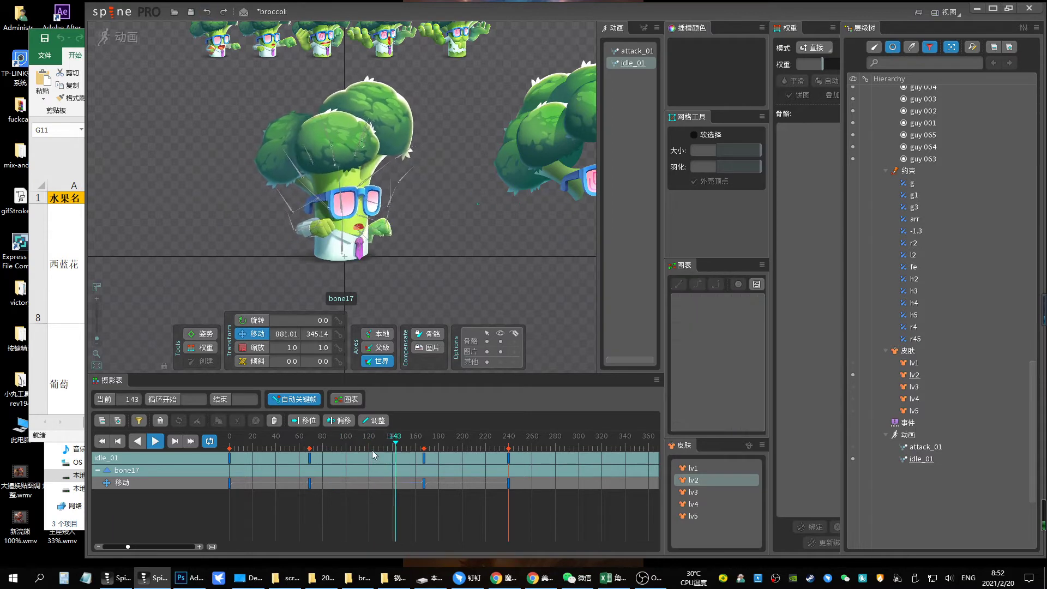
Retime bone17's key near frame 160, trying frame 140 before returning it to 160
{"action": "left_click", "coordinate": [397, 456]}
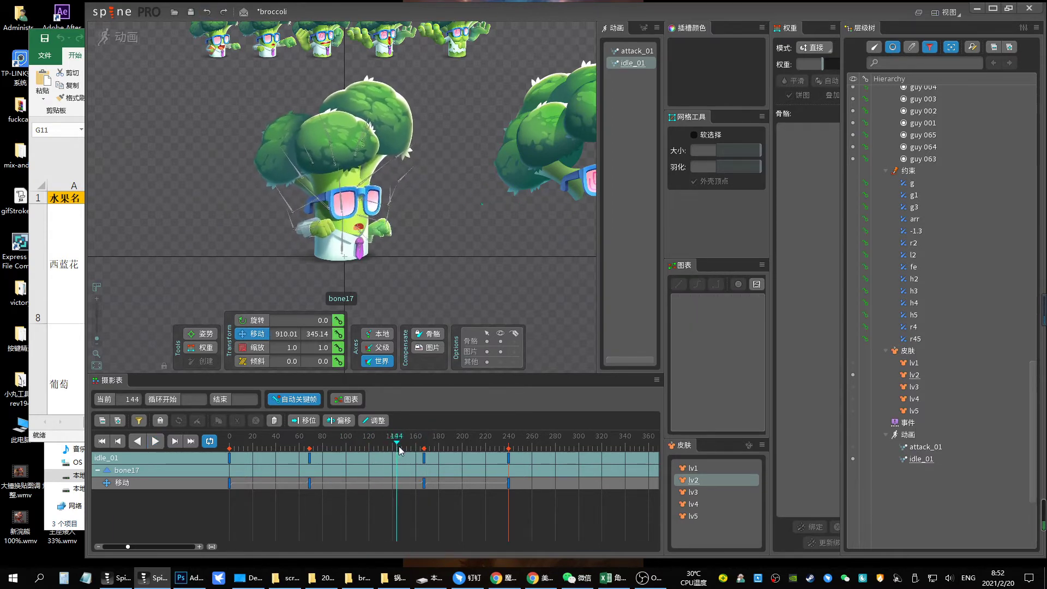
{"action": "mouse_move", "coordinate": [424, 461]}
{"action": "left_mouse_down"}
{"action": "mouse_move", "coordinate": [413, 451]}
{"action": "mouse_move", "coordinate": [404, 458]}
{"action": "left_mouse_up"}
{"action": "left_click", "coordinate": [424, 442]}
{"action": "left_click_drag", "start_coordinate": [533, 242], "coordinate": [276, 241]}
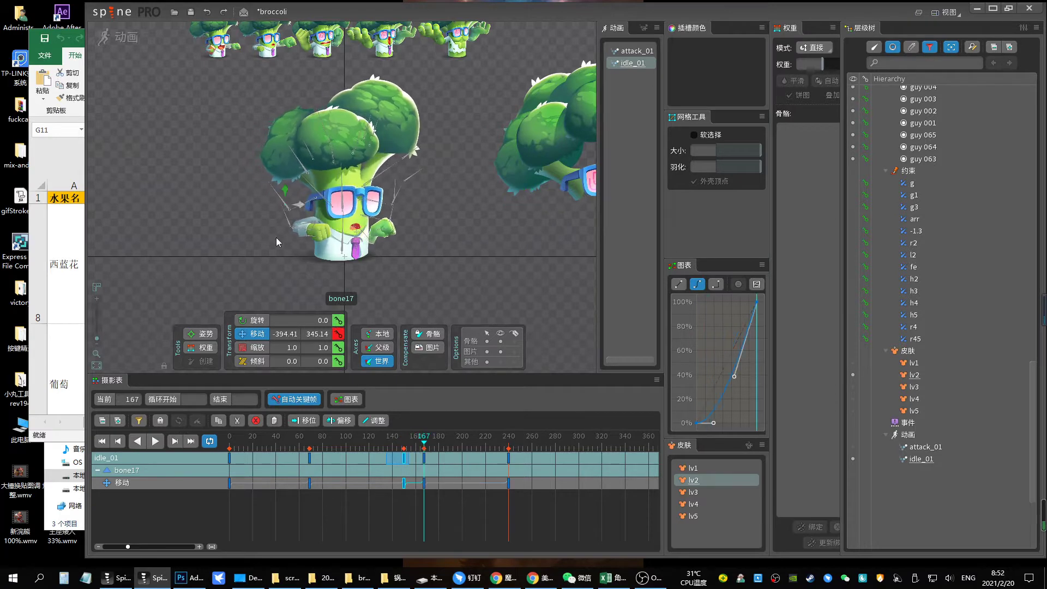
{"action": "left_click_drag", "start_coordinate": [430, 457], "coordinate": [417, 462]}
Set a bone17 key at frame 179, then move it to about frame 193
{"action": "left_click", "coordinate": [438, 442]}
{"action": "left_click_drag", "start_coordinate": [269, 206], "coordinate": [288, 207]}
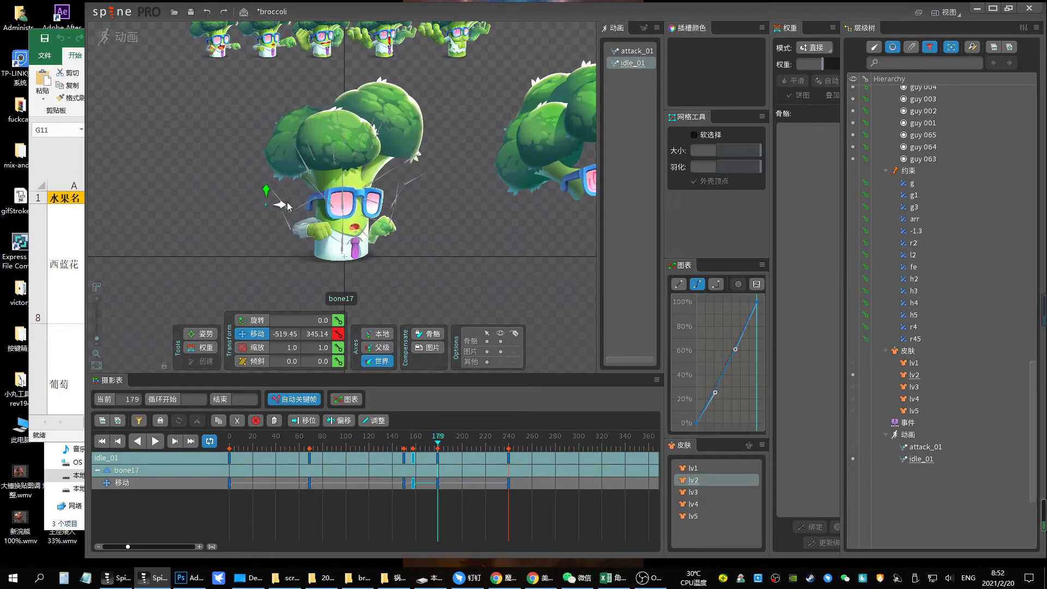
{"action": "left_click_drag", "start_coordinate": [420, 464], "coordinate": [422, 463]}
{"action": "left_click", "coordinate": [438, 466]}
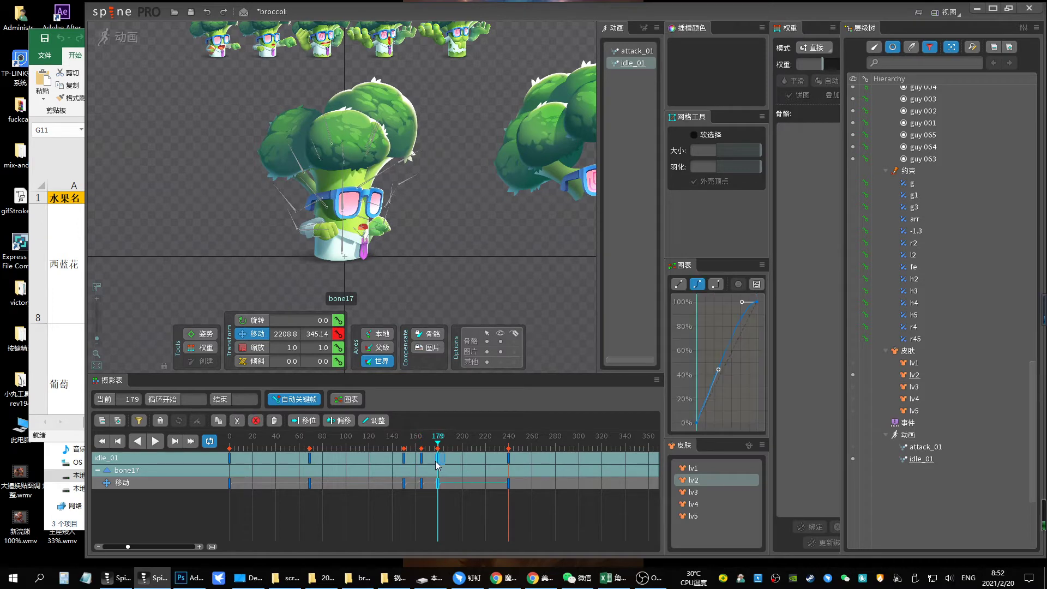
{"action": "key", "text": "space"}
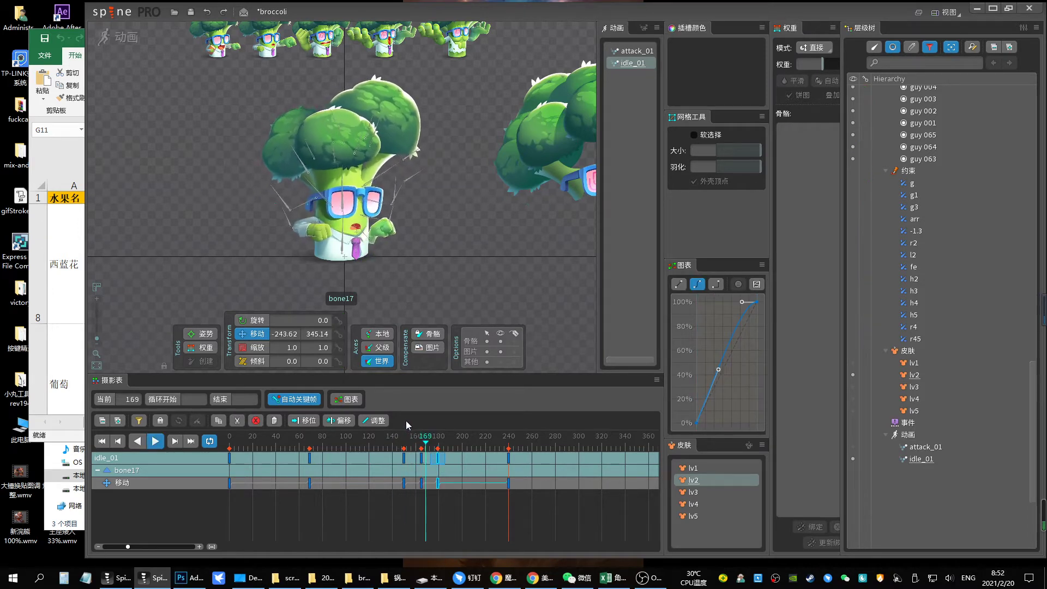
{"action": "left_click_drag", "start_coordinate": [434, 463], "coordinate": [456, 465]}
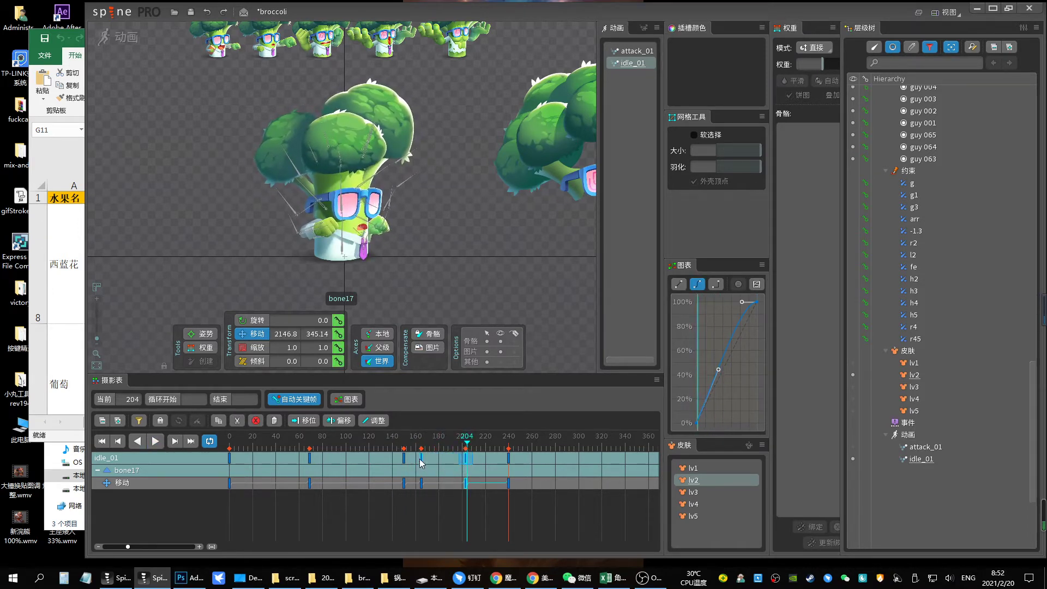
Shift bone17's keys between frames 180–204 earlier and re-pose it onto the character at frame 205
{"action": "left_click", "coordinate": [458, 461]}
{"action": "mouse_move", "coordinate": [479, 487]}
{"action": "left_mouse_down"}
{"action": "mouse_move", "coordinate": [386, 450]}
{"action": "mouse_move", "coordinate": [410, 452]}
{"action": "left_mouse_up"}
{"action": "left_click", "coordinate": [463, 439]}
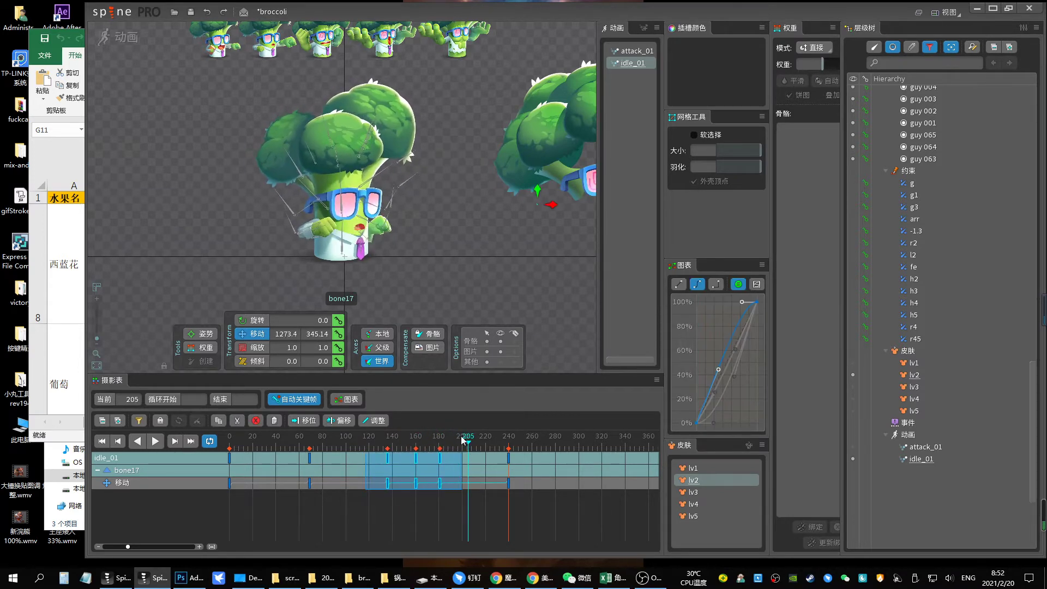
{"action": "left_click_drag", "start_coordinate": [539, 208], "coordinate": [384, 225]}
{"action": "key", "text": "space"}
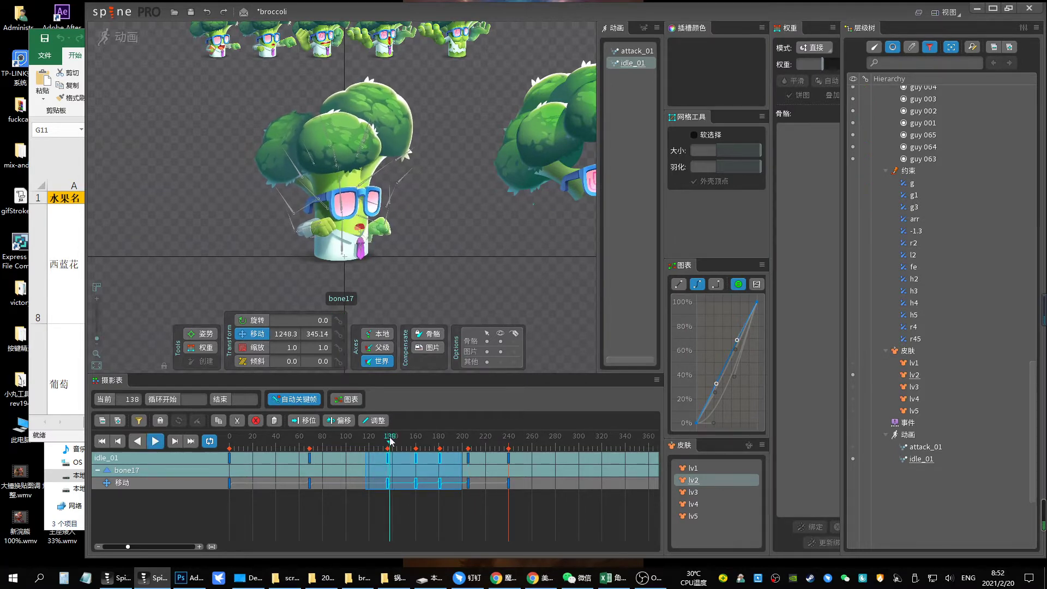
{"action": "left_click", "coordinate": [500, 341]}
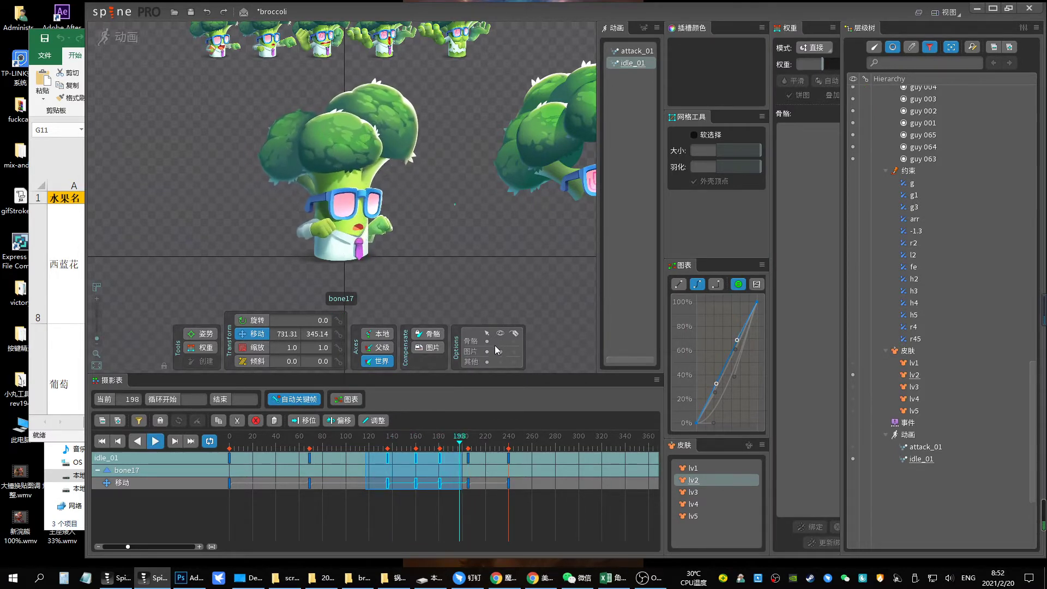
Hide the bones, scrub to frame 228, select all keys 0–240 and loop idle_01
{"action": "left_click", "coordinate": [454, 439]}
{"action": "left_click_drag", "start_coordinate": [454, 443], "coordinate": [497, 453]}
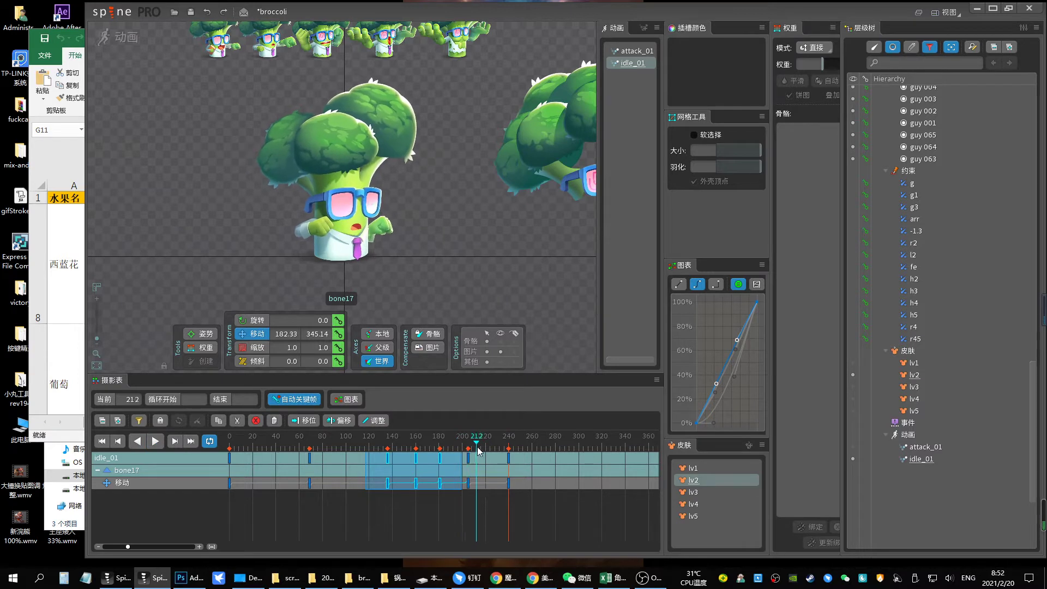
{"action": "left_click_drag", "start_coordinate": [523, 501], "coordinate": [238, 452]}
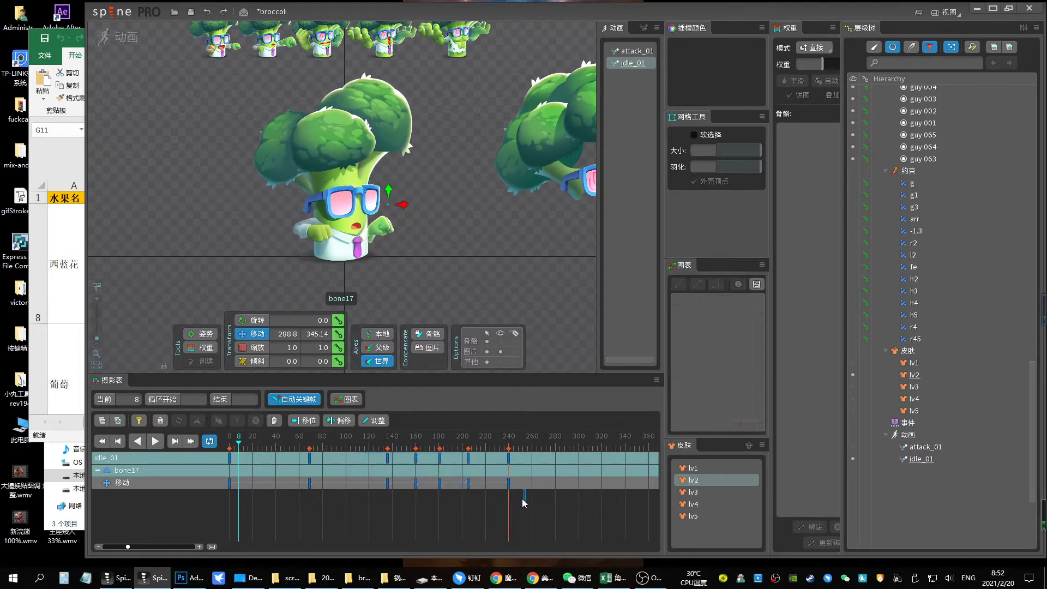
{"action": "key", "text": "l"}
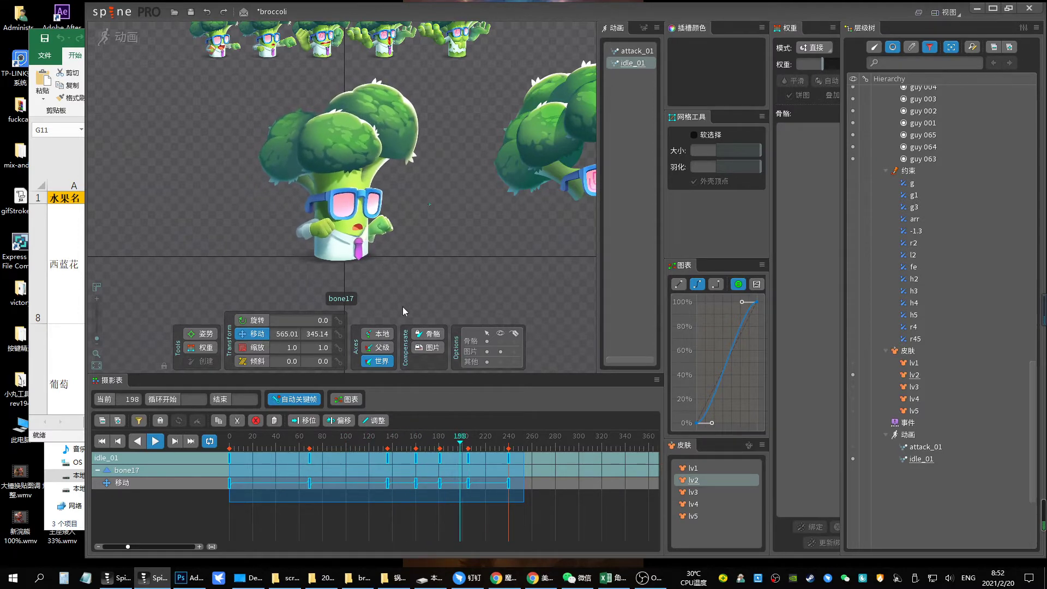
Save, copy all idle_01 frame-0 keys and paste them into attack_01 at frame 0
{"action": "key", "text": "ctrl+s"}
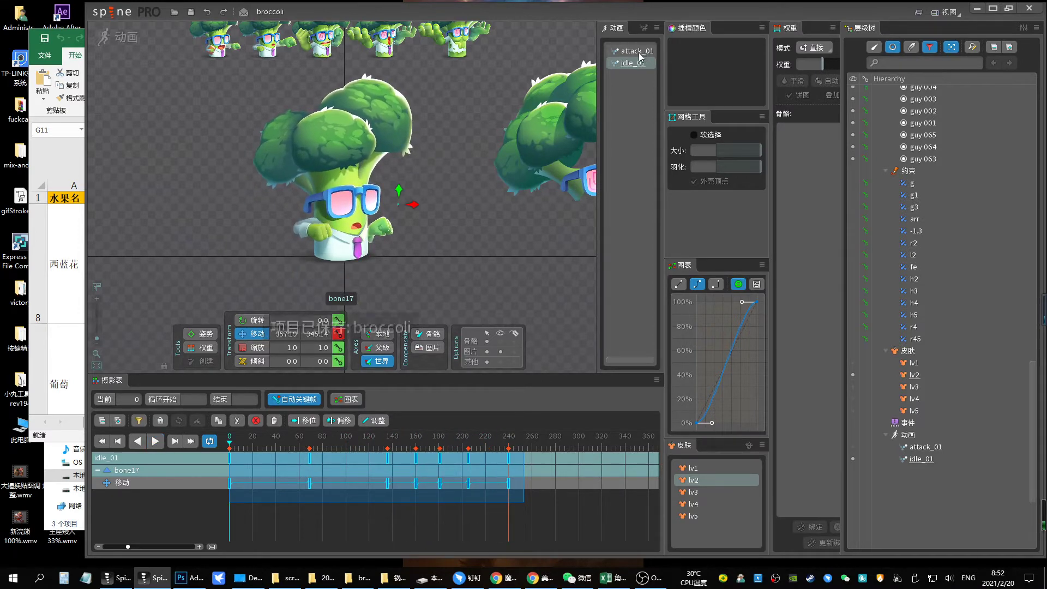
{"action": "key", "text": "Escape"}
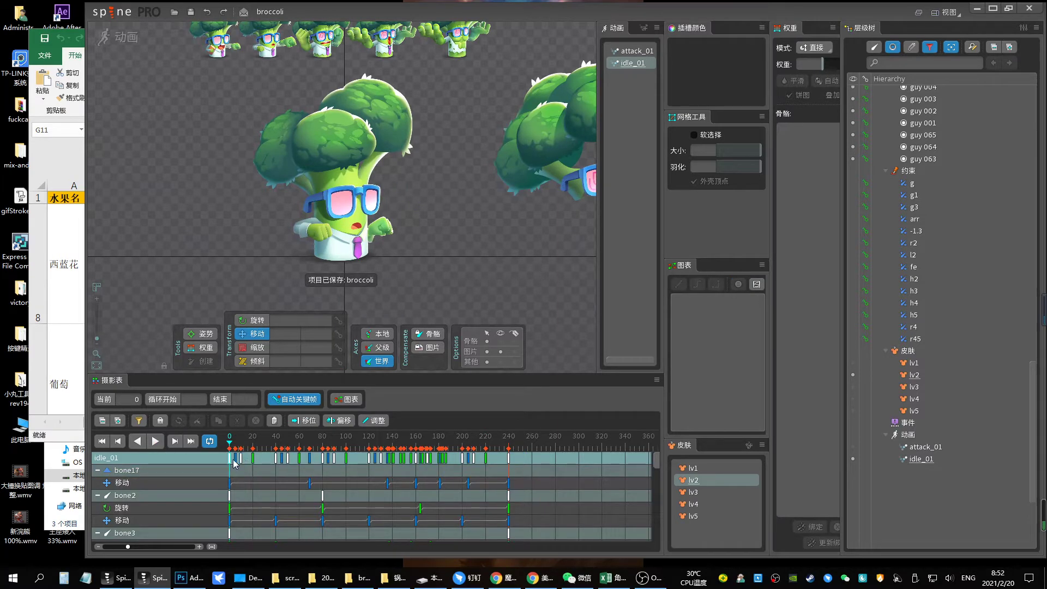
{"action": "left_click", "coordinate": [231, 458]}
{"action": "key", "text": "ctrl+c"}
{"action": "left_click", "coordinate": [635, 50]}
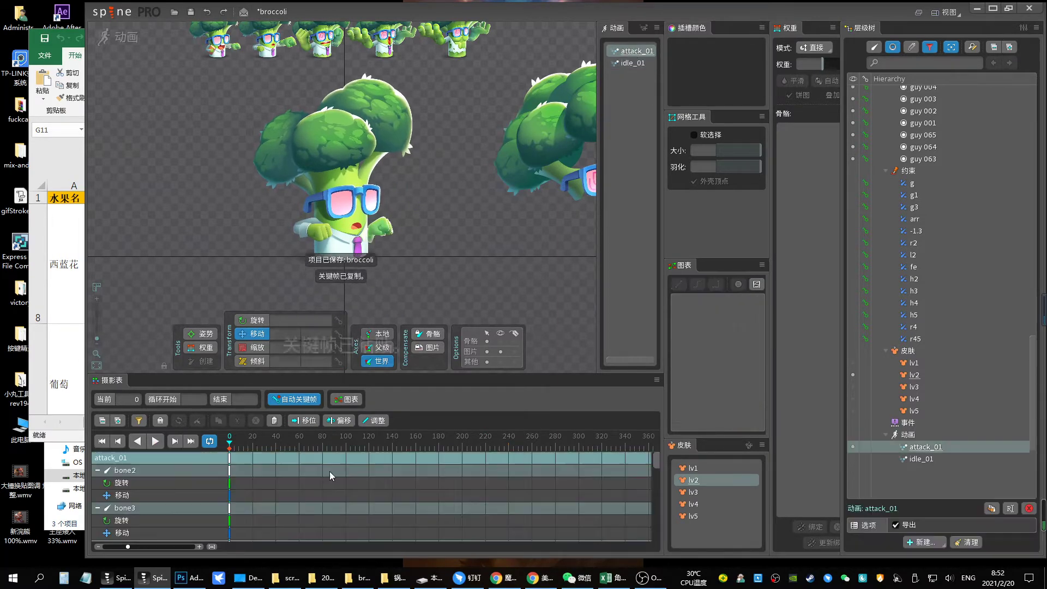
{"action": "key", "text": "ctrl+v"}
Paste the same keys at frame 50, save, and zoom the timeline to frames 0–110
{"action": "left_click", "coordinate": [301, 447]}
{"action": "left_click_drag", "start_coordinate": [299, 445], "coordinate": [288, 446]}
{"action": "key", "text": "ctrl+v"}
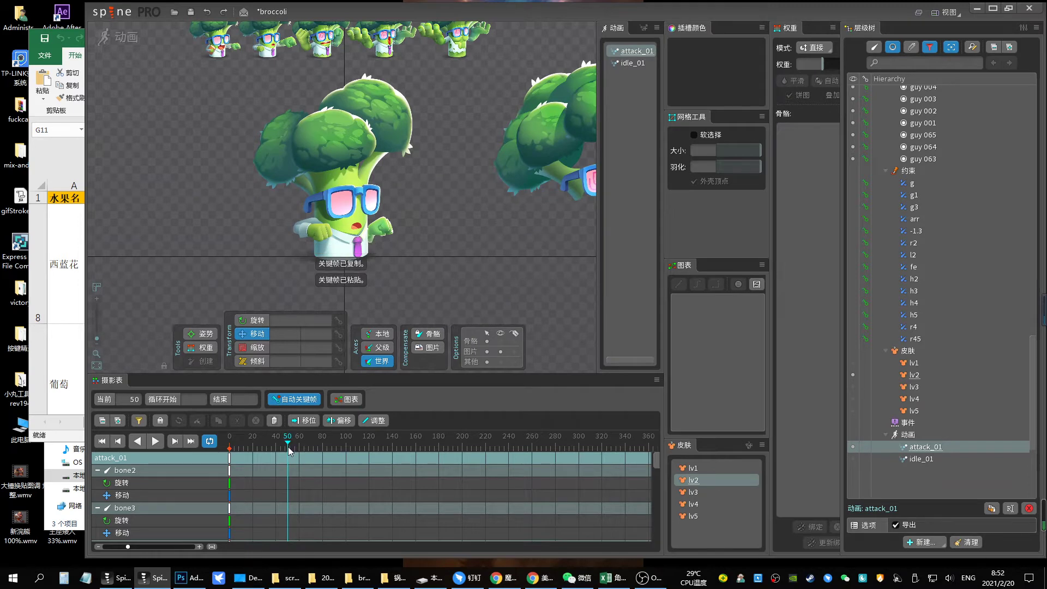
{"action": "key", "text": "ctrl+s"}
{"action": "left_click_drag", "start_coordinate": [127, 547], "coordinate": [147, 546]}
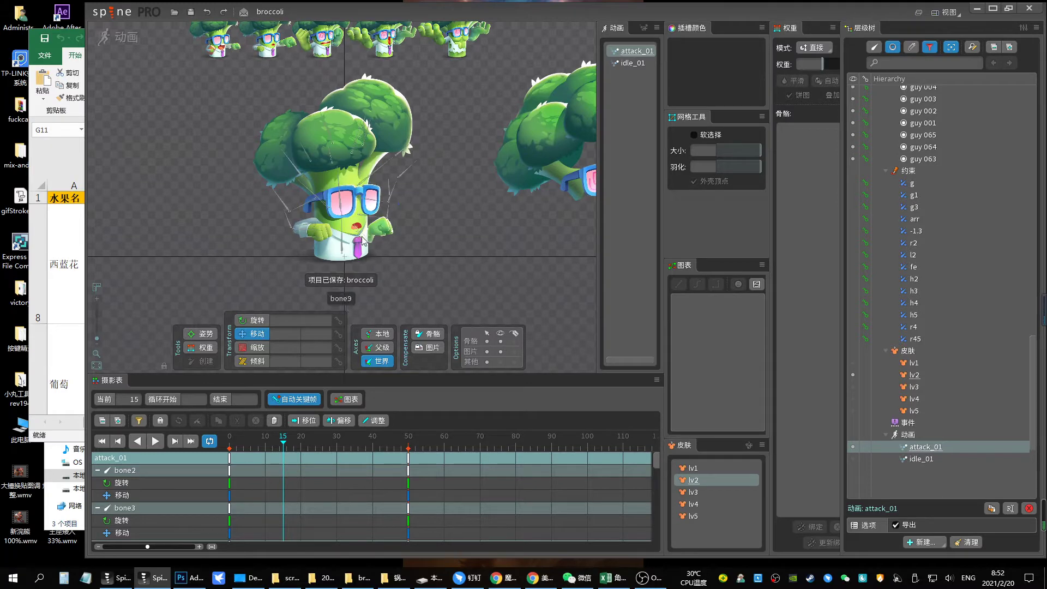
Rotate bone9 and bone20 to tilt the broccoli at frames 15, 18 and 25
{"action": "left_click", "coordinate": [365, 235]}
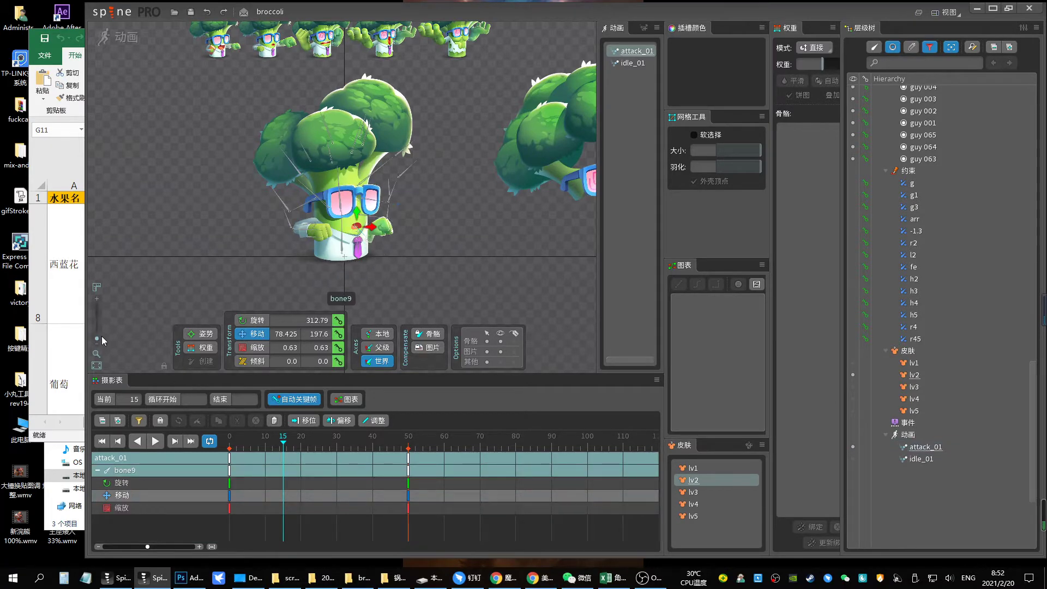
{"action": "scroll", "coordinate": [376, 224], "scroll_direction": "up", "scroll_amount": 2}
{"action": "left_click", "coordinate": [382, 221]}
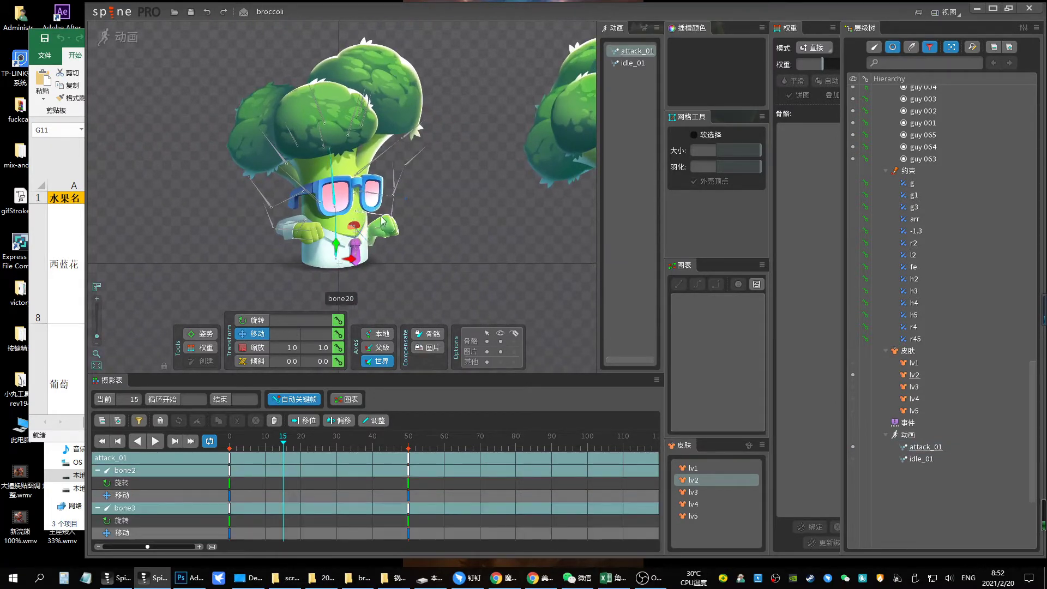
{"action": "key", "text": "c"}
{"action": "mouse_move", "coordinate": [453, 228]}
{"action": "left_mouse_down"}
{"action": "mouse_move", "coordinate": [454, 214]}
{"action": "mouse_move", "coordinate": [486, 217]}
{"action": "mouse_move", "coordinate": [469, 223]}
{"action": "left_mouse_up"}
{"action": "left_click", "coordinate": [294, 447]}
{"action": "left_click", "coordinate": [319, 442]}
{"action": "left_click_drag", "start_coordinate": [451, 540], "coordinate": [229, 452]}
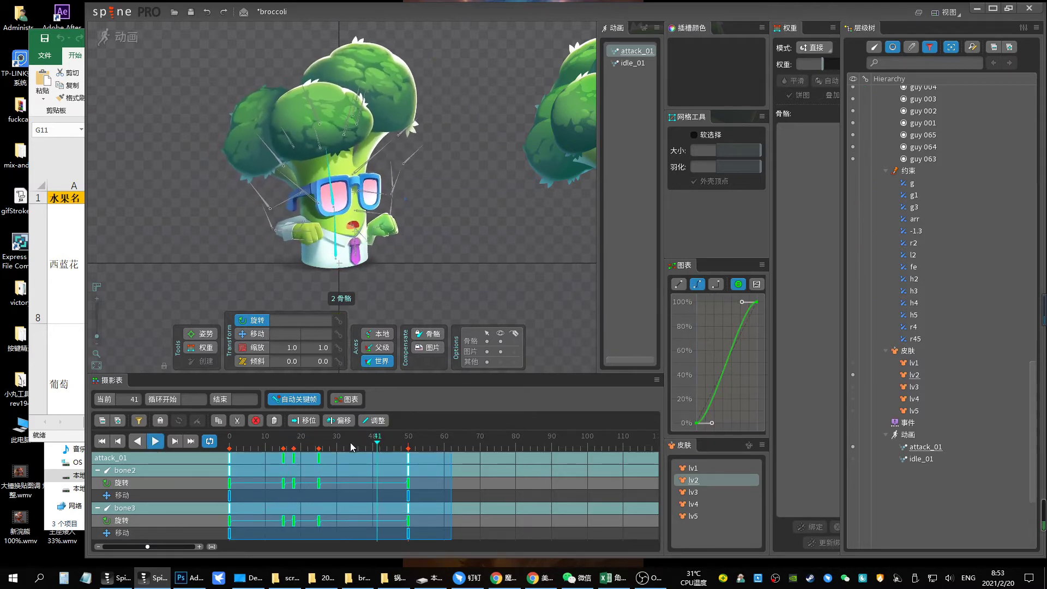
Swing bone9's arm down at frame 15 and rotate it into a new pose at frame 18
{"action": "left_click", "coordinate": [283, 440]}
{"action": "left_click", "coordinate": [352, 265]}
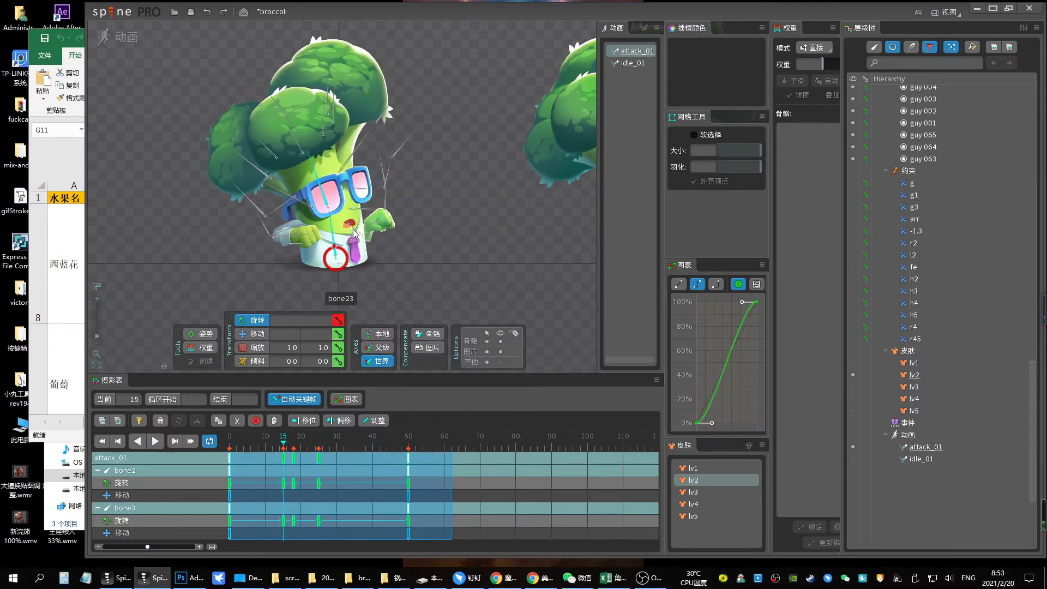
{"action": "left_click", "coordinate": [356, 234]}
{"action": "mouse_move", "coordinate": [443, 219]}
{"action": "left_mouse_down"}
{"action": "mouse_move", "coordinate": [385, 251]}
{"action": "mouse_move", "coordinate": [367, 232]}
{"action": "left_mouse_up"}
{"action": "key", "text": "v"}
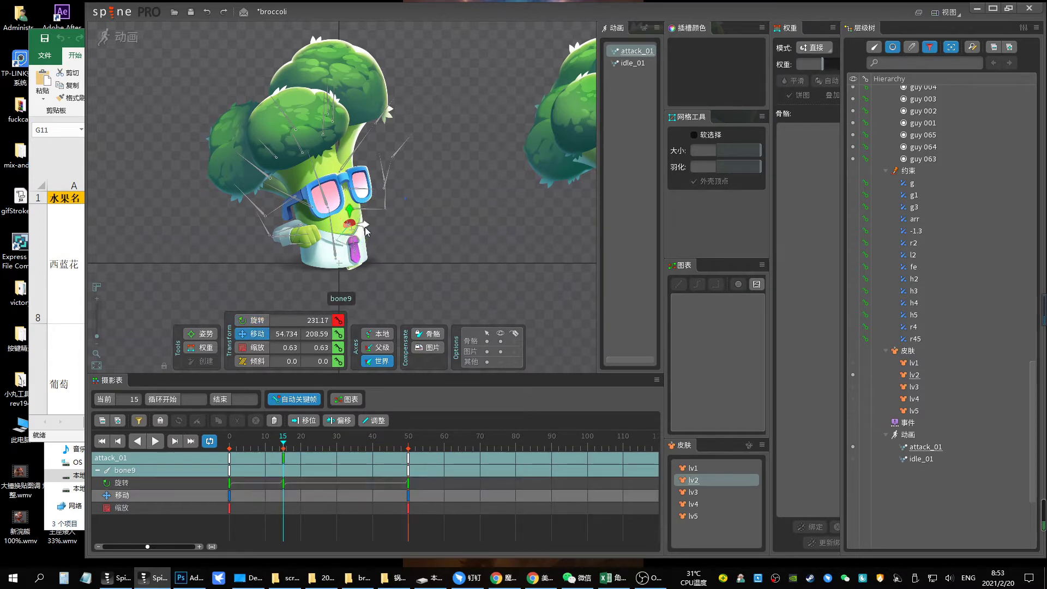
{"action": "left_click", "coordinate": [354, 231]}
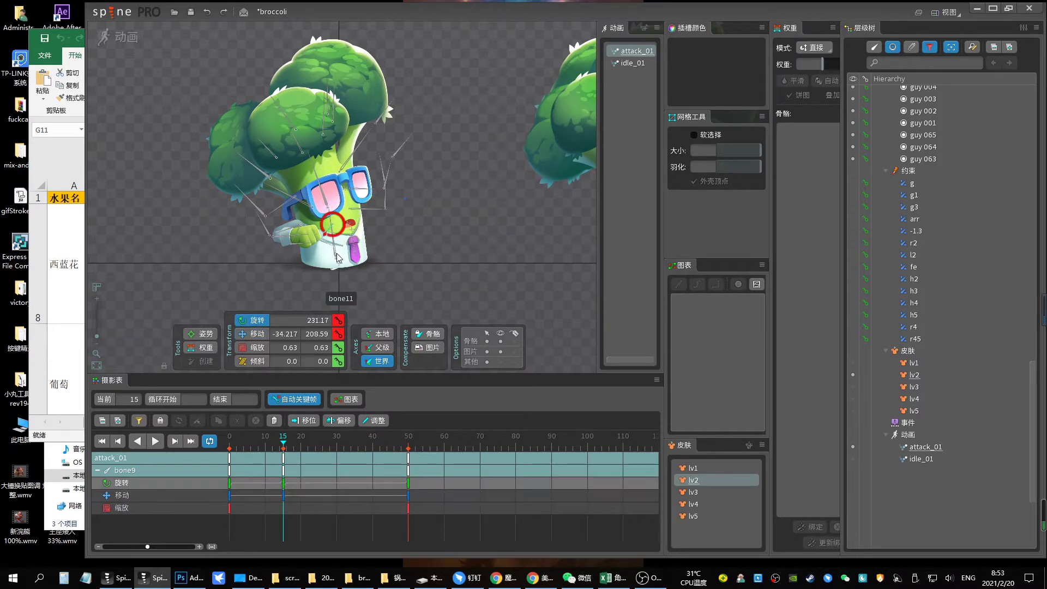
{"action": "left_click_drag", "start_coordinate": [280, 459], "coordinate": [296, 455]}
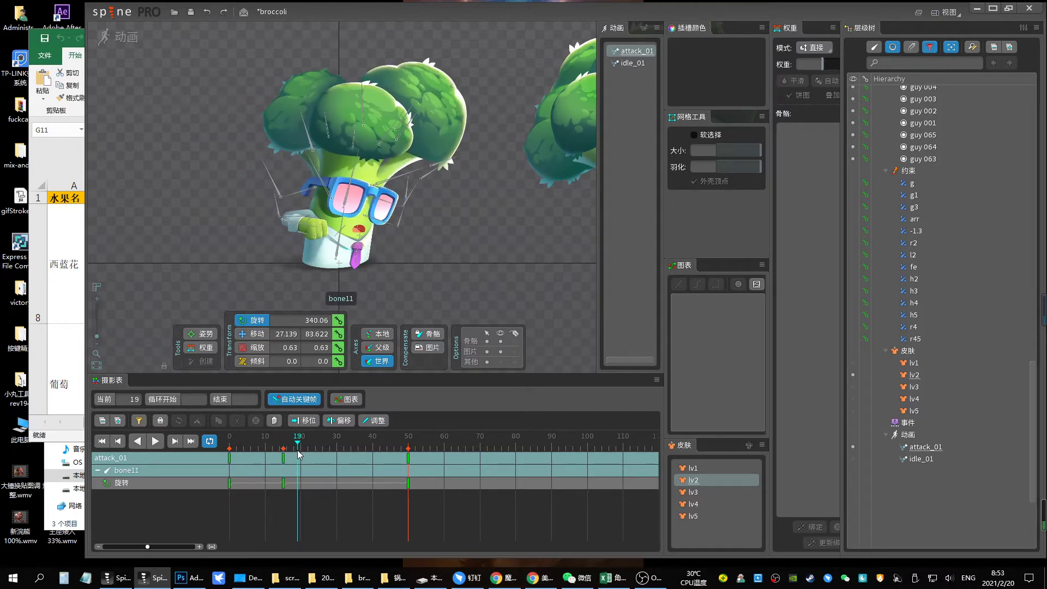
{"action": "left_click_drag", "start_coordinate": [337, 236], "coordinate": [424, 176]}
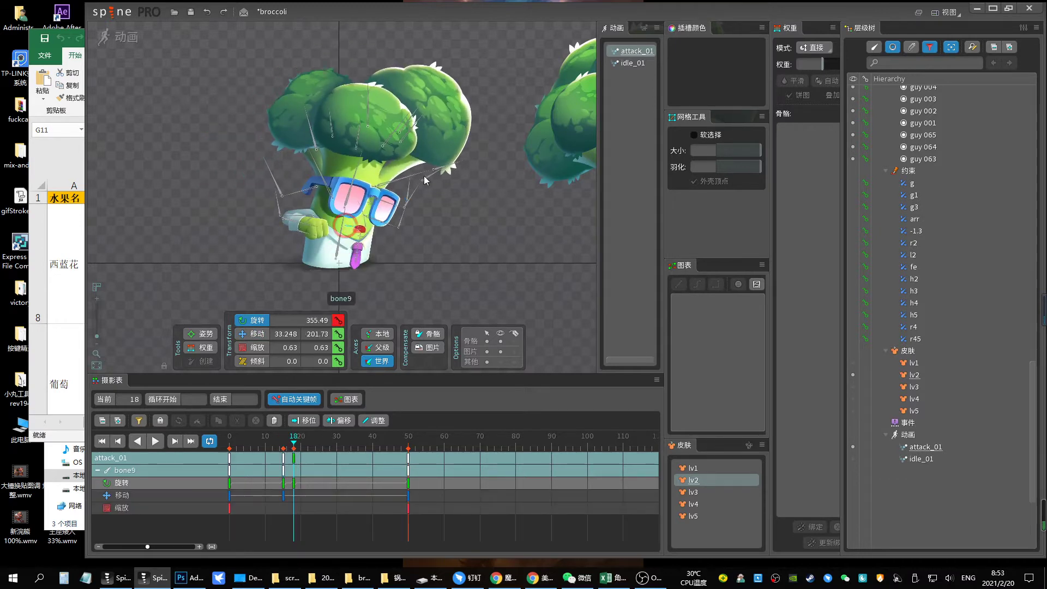
Move bone10's hand right at frame 18, review from frame 15, play attack_01 and save
{"action": "left_click", "coordinate": [368, 224]}
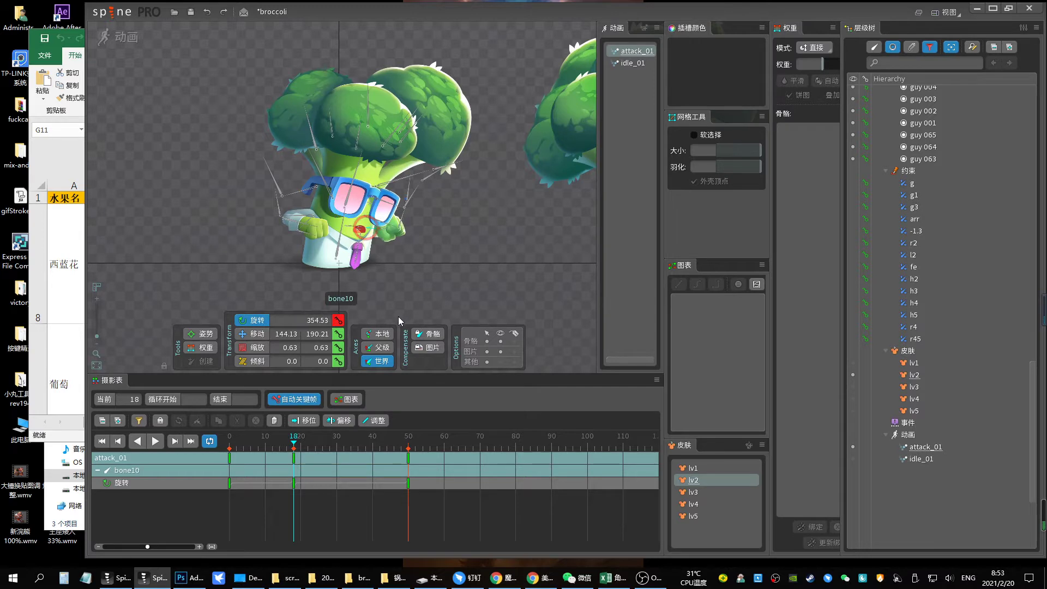
{"action": "key", "text": "v"}
{"action": "left_click_drag", "start_coordinate": [384, 234], "coordinate": [425, 235]}
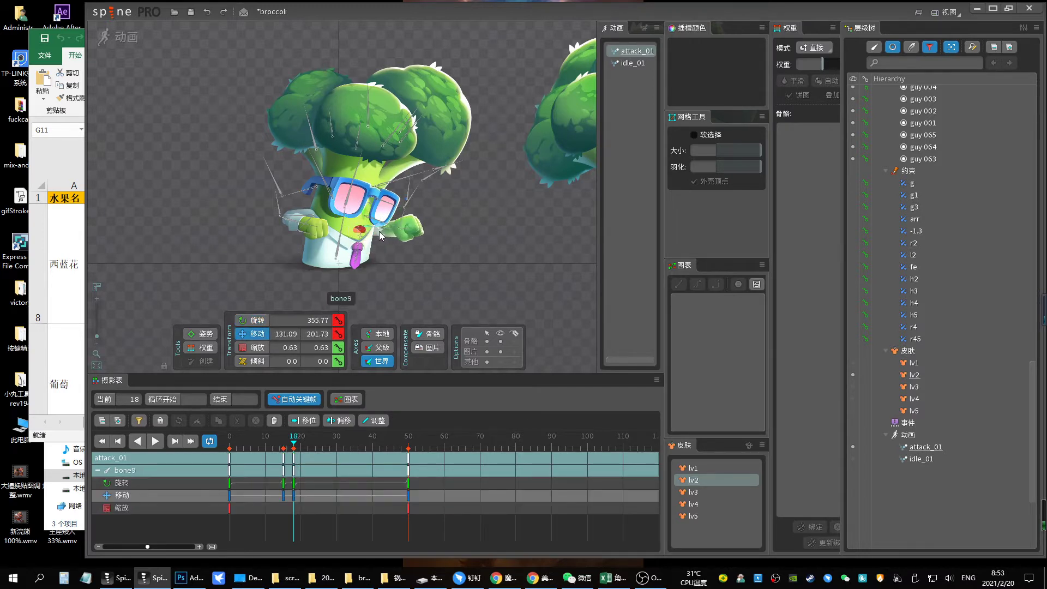
{"action": "key", "text": "c"}
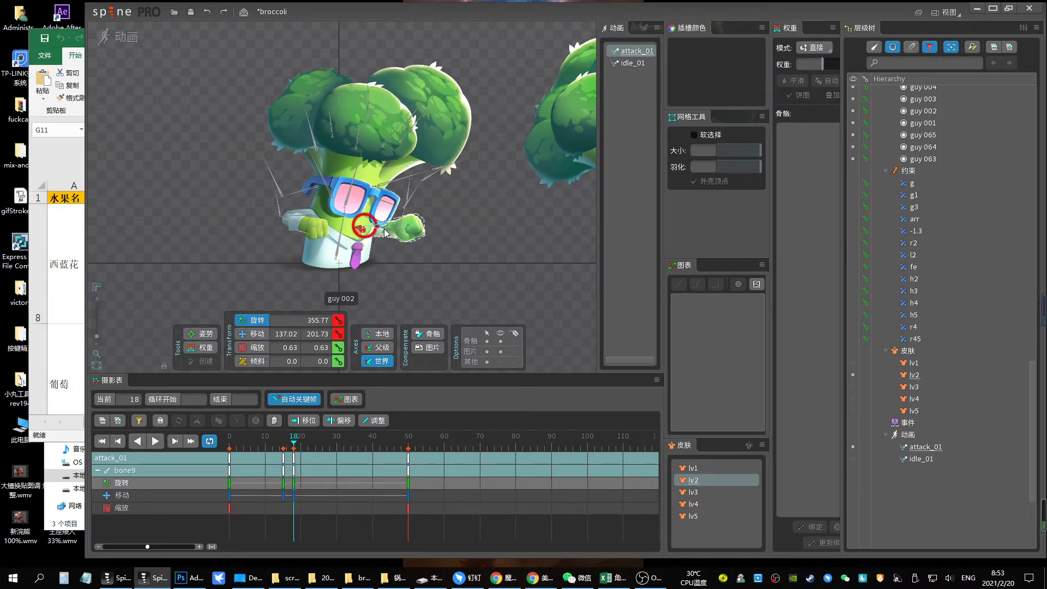
{"action": "left_click", "coordinate": [394, 229]}
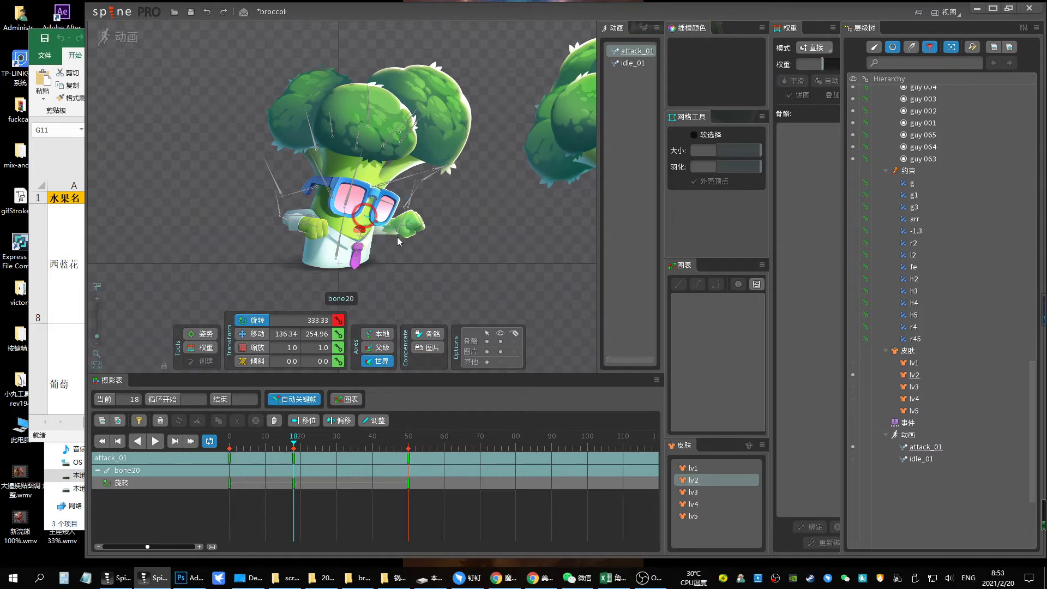
{"action": "left_click", "coordinate": [408, 238]}
{"action": "left_click_drag", "start_coordinate": [269, 450], "coordinate": [284, 452]}
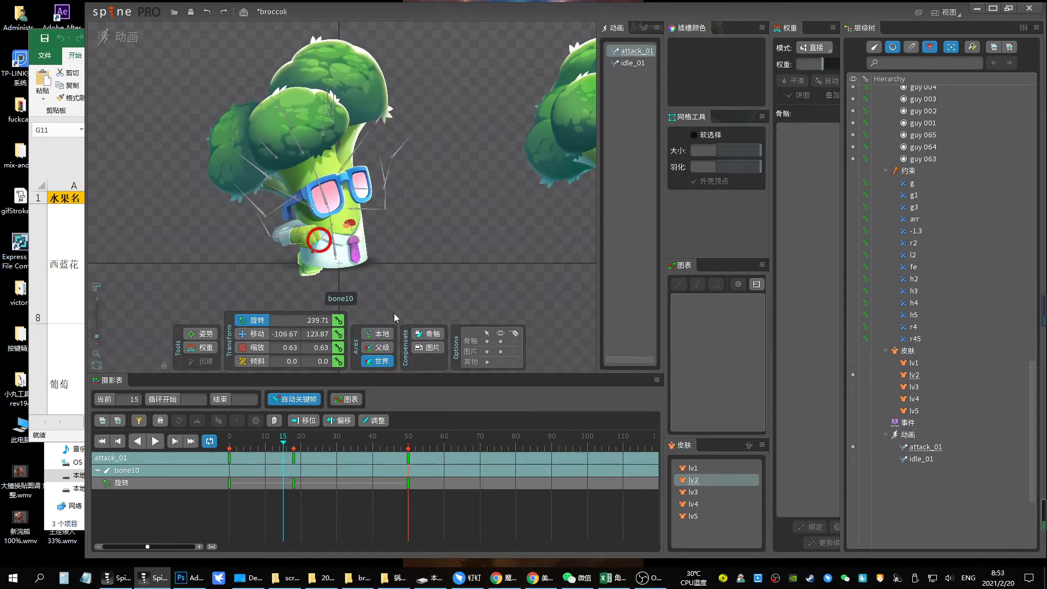
{"action": "key", "text": "space"}
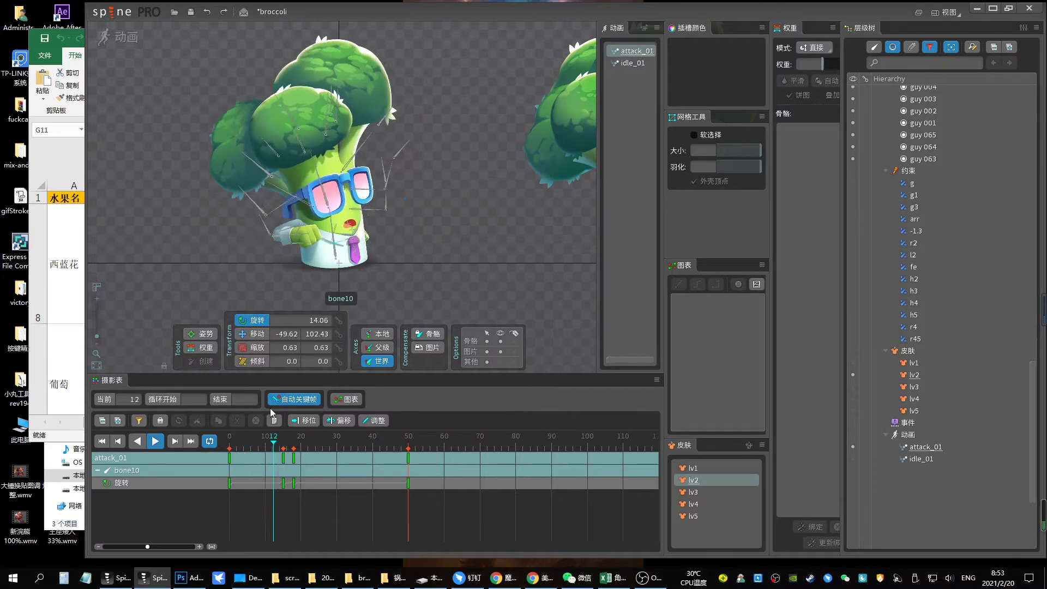
{"action": "key", "text": "ctrl+s"}
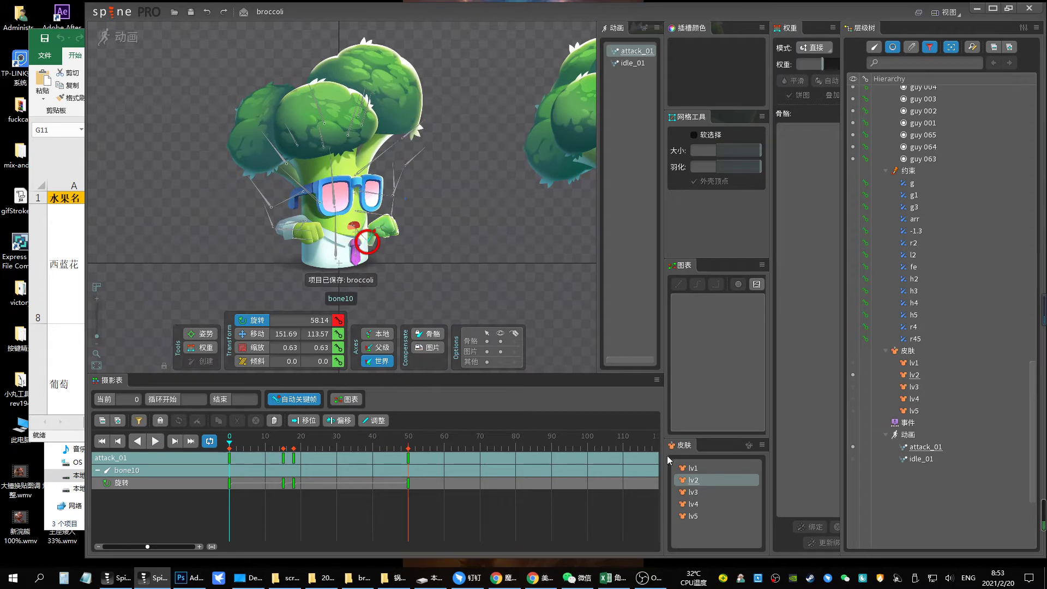
Show skin lv1 and translate bone17 far to the left at frame 15 of attack_01
{"action": "left_click", "coordinate": [688, 468]}
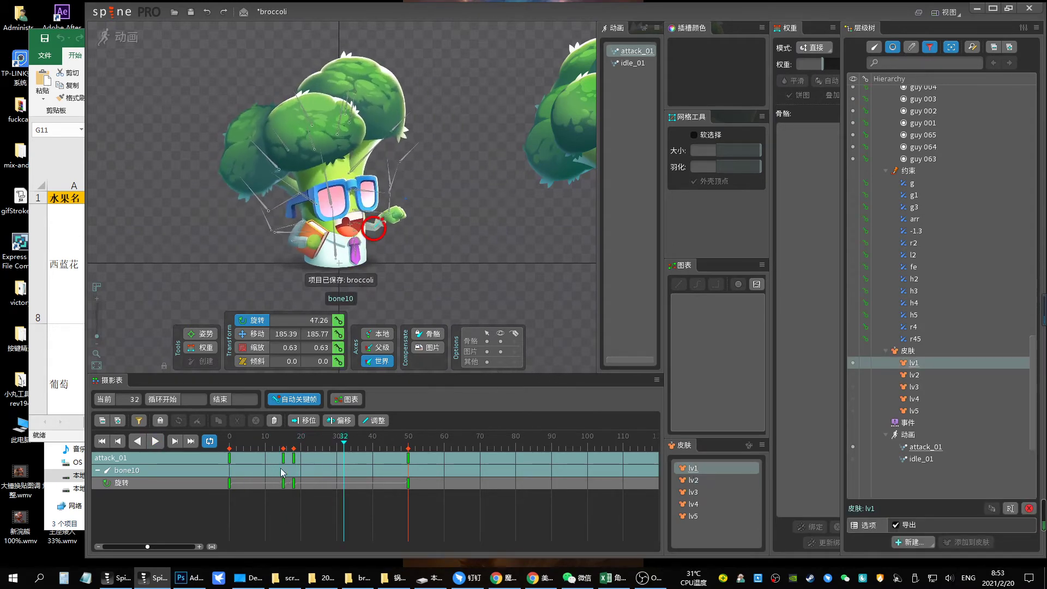
{"action": "left_click", "coordinate": [405, 201]}
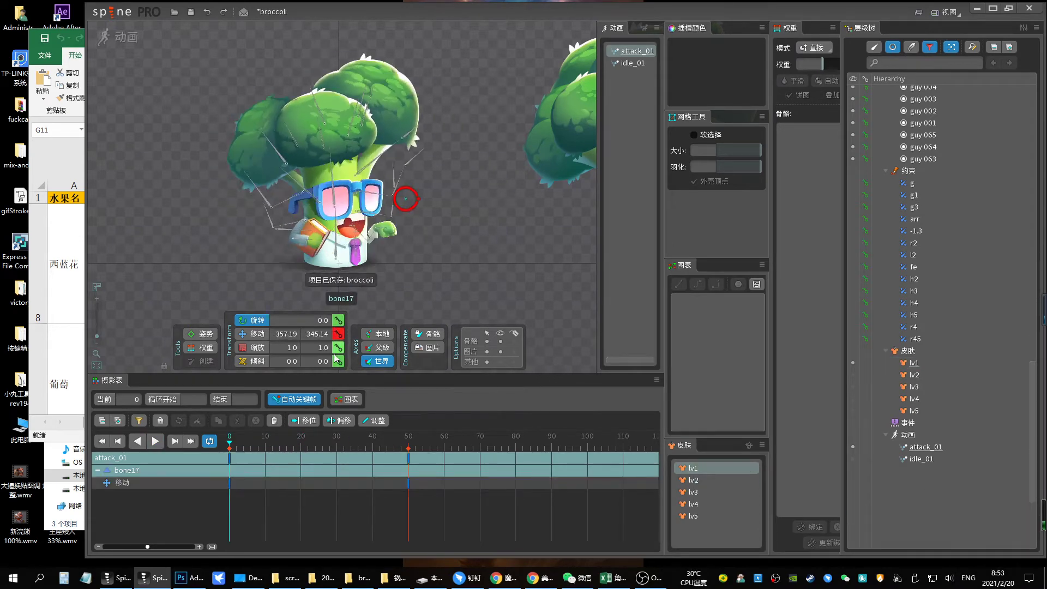
{"action": "left_click", "coordinate": [283, 436]}
{"action": "key", "text": "v"}
{"action": "left_click_drag", "start_coordinate": [421, 198], "coordinate": [176, 224]}
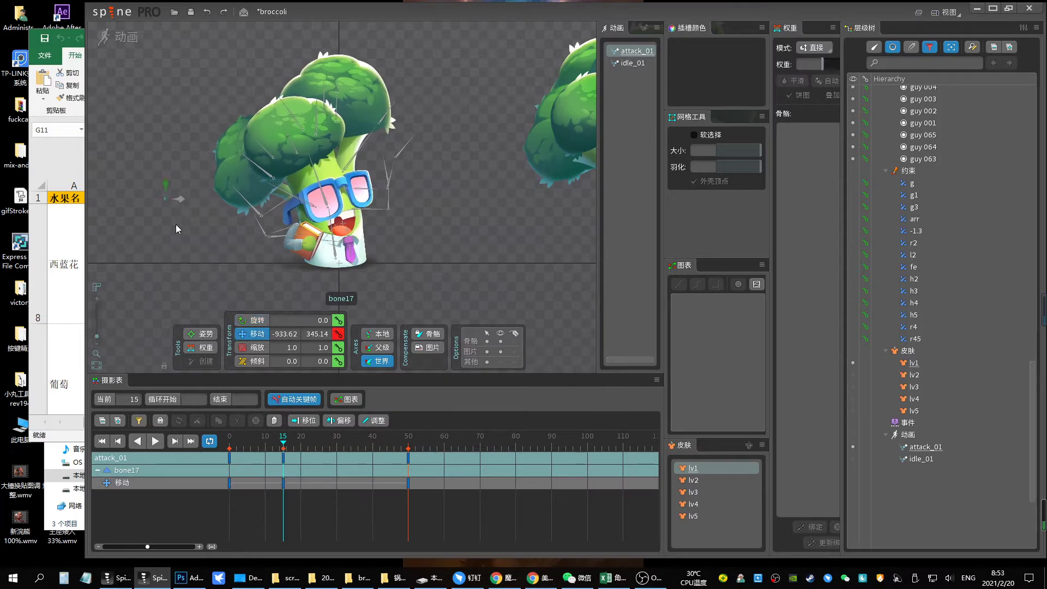
Check frames 18 and 10, play attack_01, and preview it on skin lv2
{"action": "left_click", "coordinate": [295, 449]}
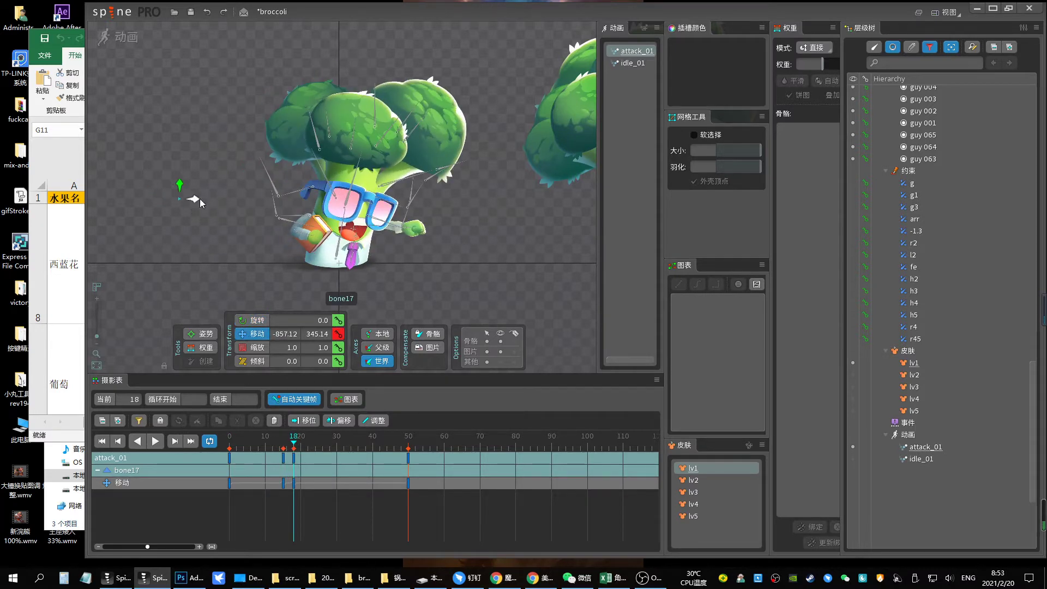
{"action": "left_click", "coordinate": [267, 436]}
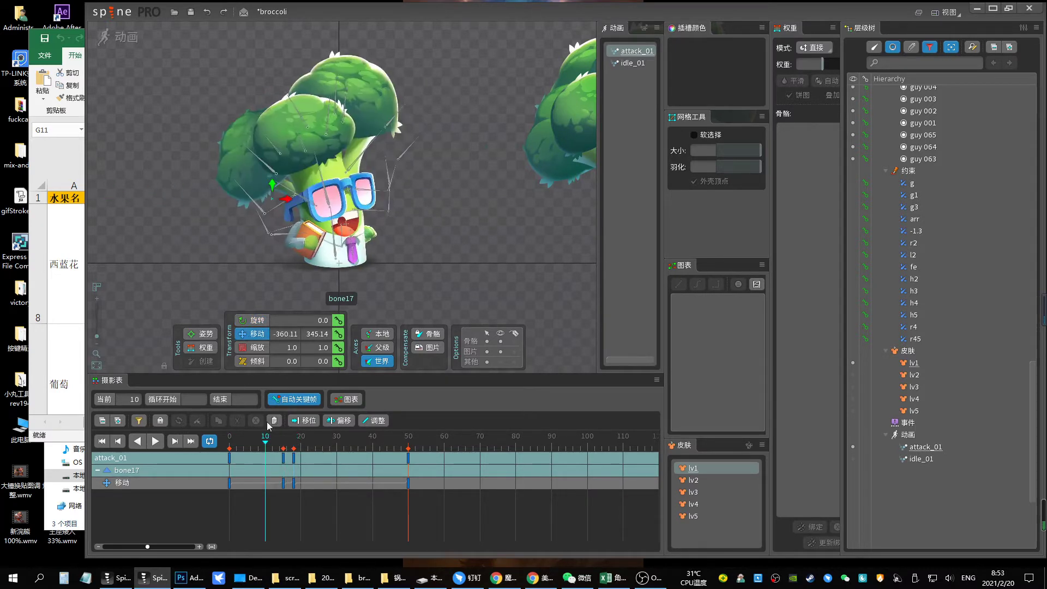
{"action": "left_click", "coordinate": [155, 441]}
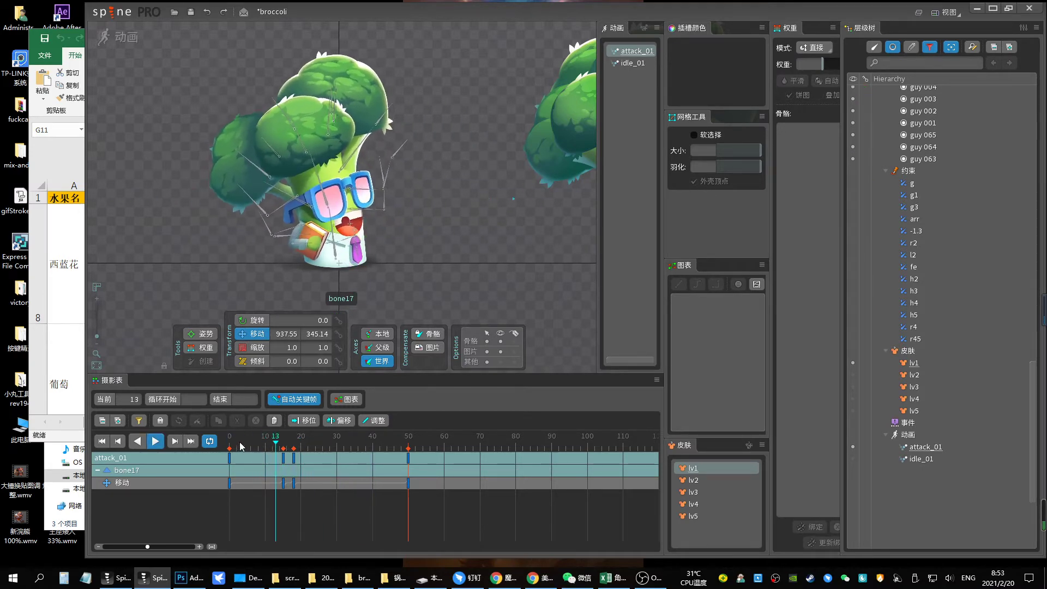
{"action": "left_click", "coordinate": [692, 480]}
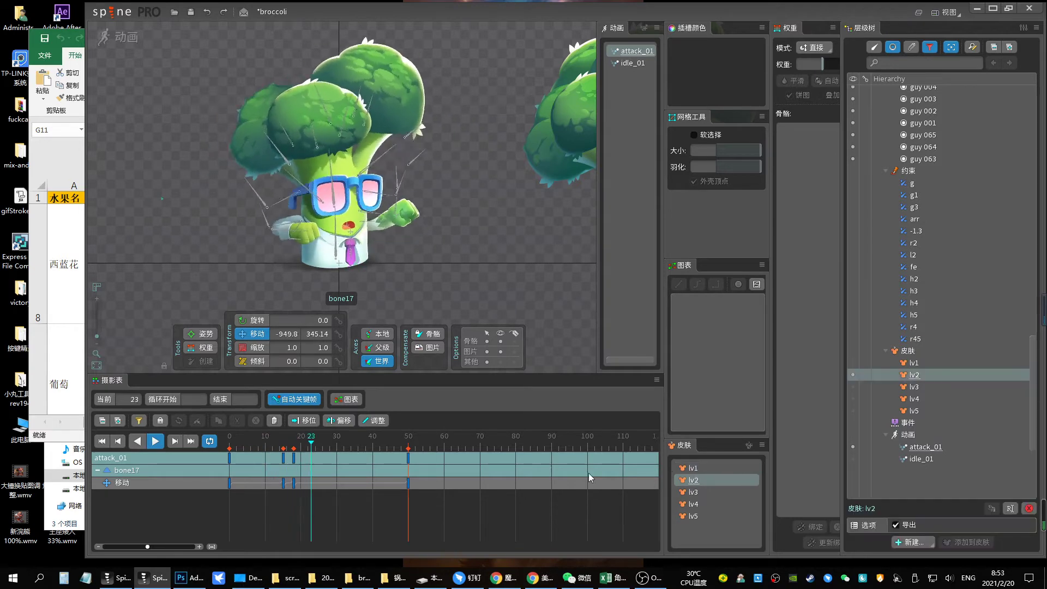
Pull the final key column earlier than frame 50 and play back to check timing
{"action": "mouse_move", "coordinate": [410, 471]}
{"action": "left_mouse_down"}
{"action": "mouse_move", "coordinate": [381, 468]}
{"action": "mouse_move", "coordinate": [247, 502]}
{"action": "left_mouse_up"}
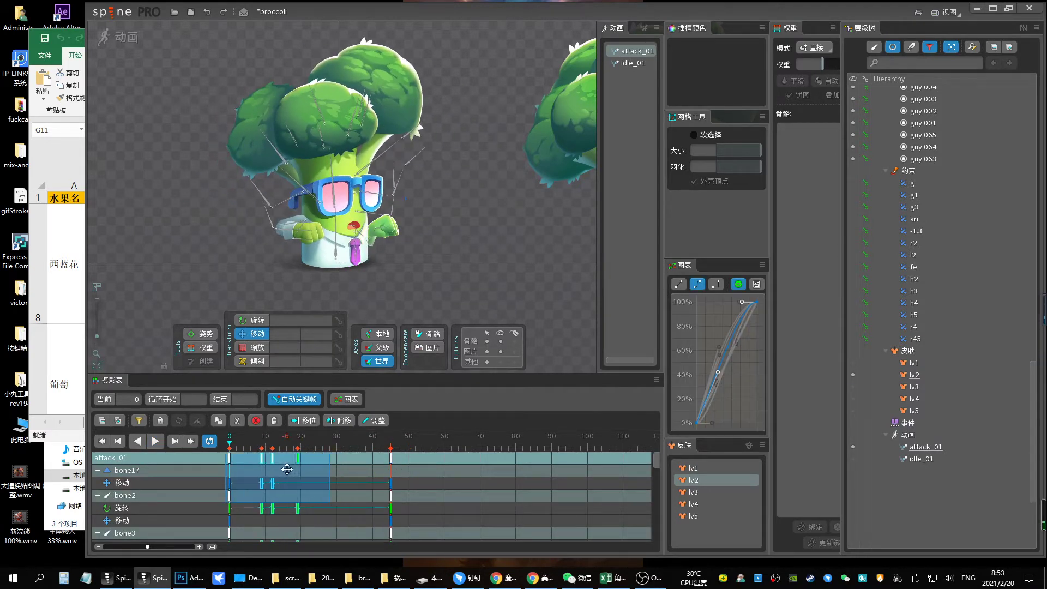
{"action": "key", "text": "space"}
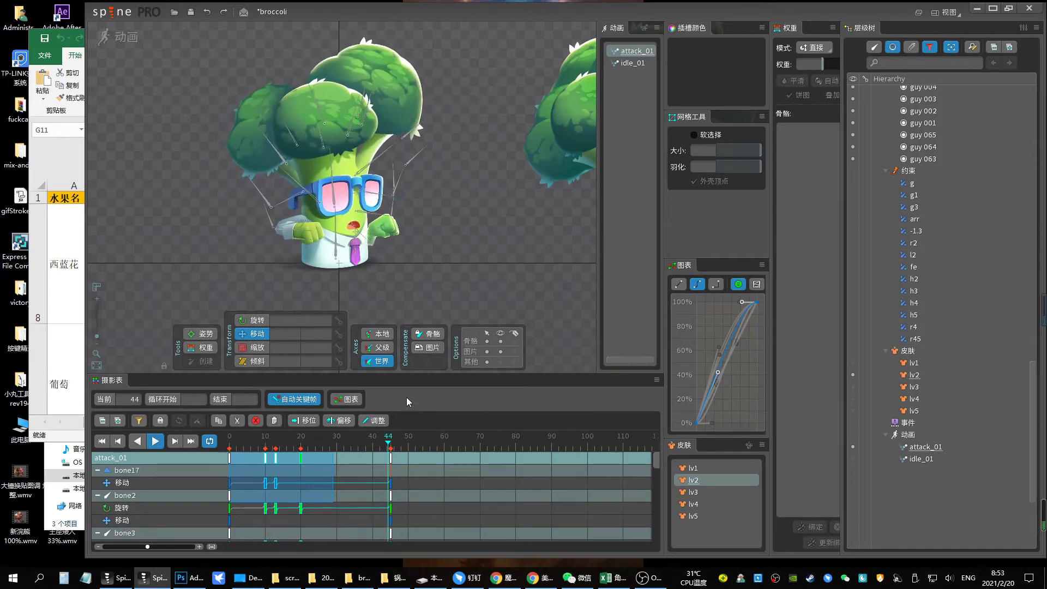
{"action": "key", "text": "space"}
Inspect bone17's keys, replay attack_01 from frame 0, and display skin lv1
{"action": "left_click", "coordinate": [404, 199]}
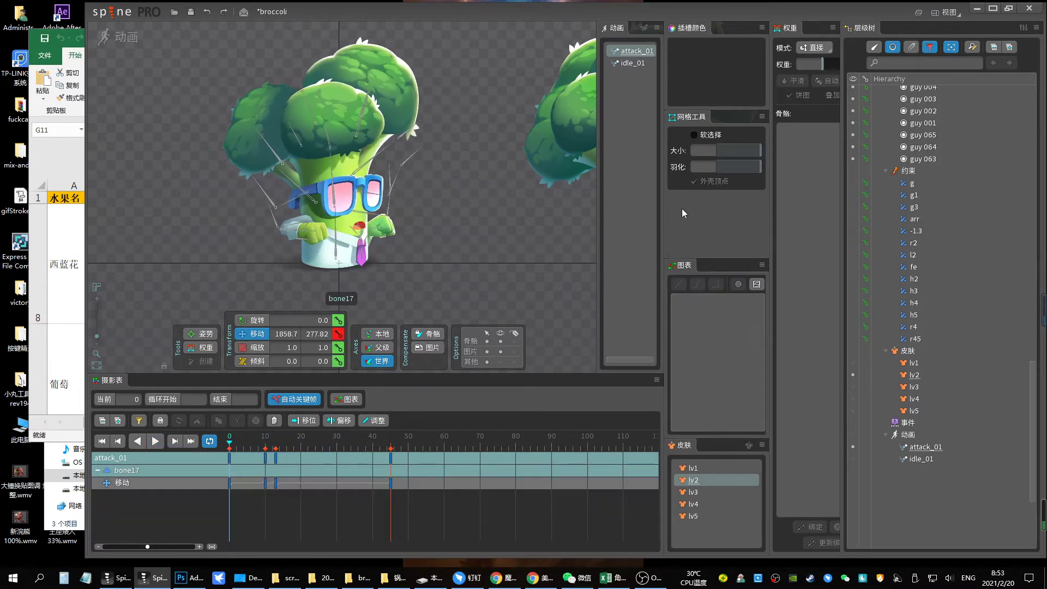
{"action": "left_click", "coordinate": [238, 449]}
{"action": "left_click_drag", "start_coordinate": [238, 448], "coordinate": [229, 449]}
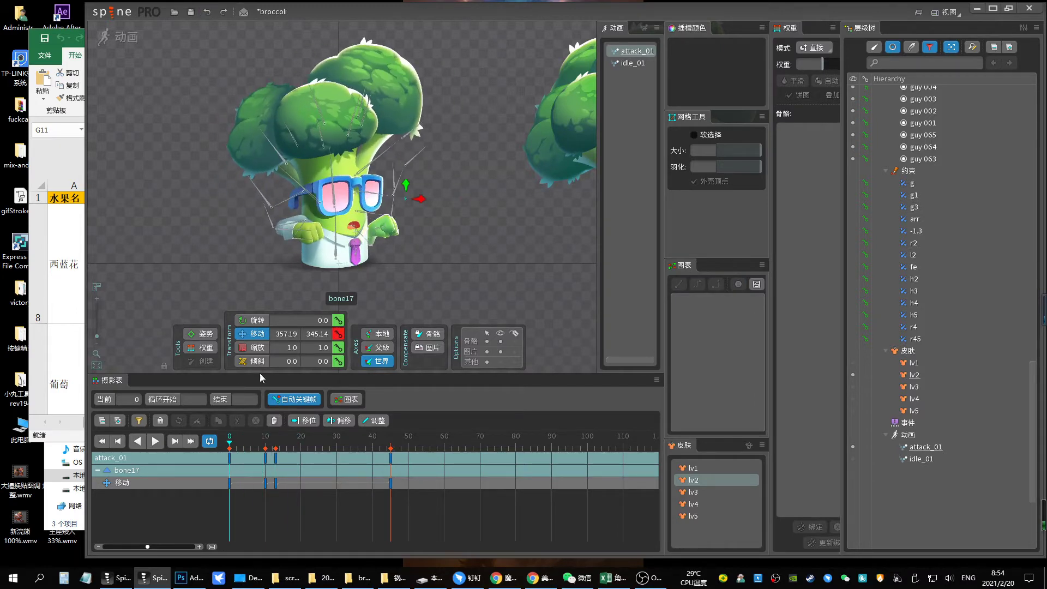
{"action": "key", "text": "space"}
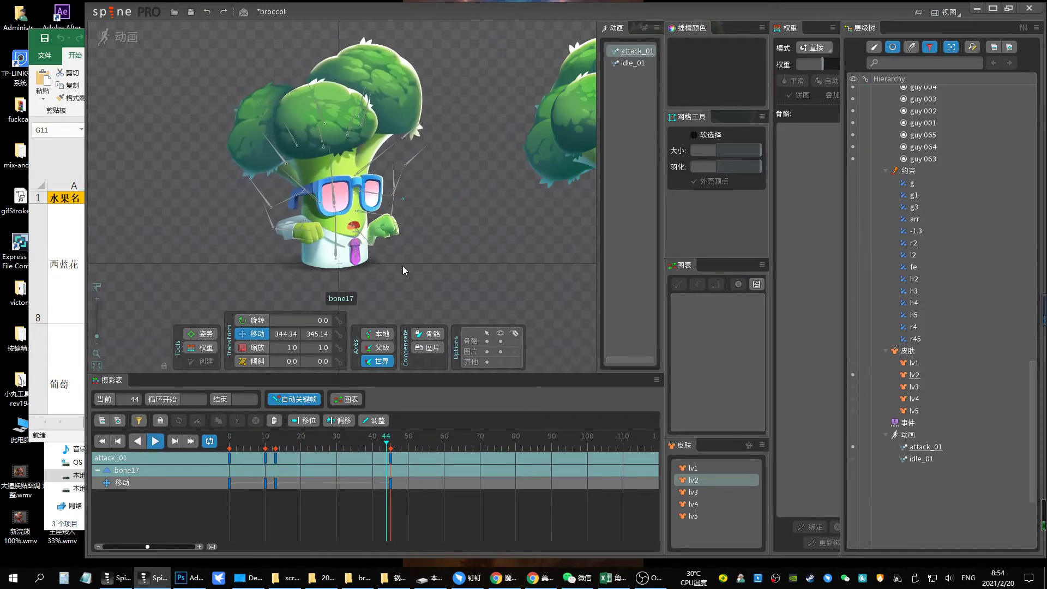
{"action": "left_click", "coordinate": [691, 468]}
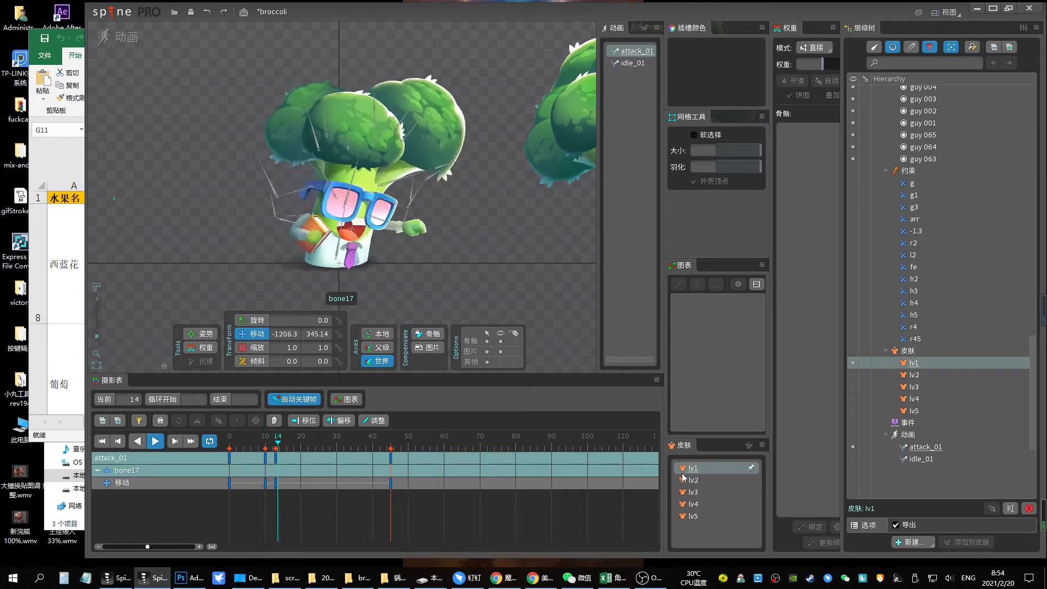
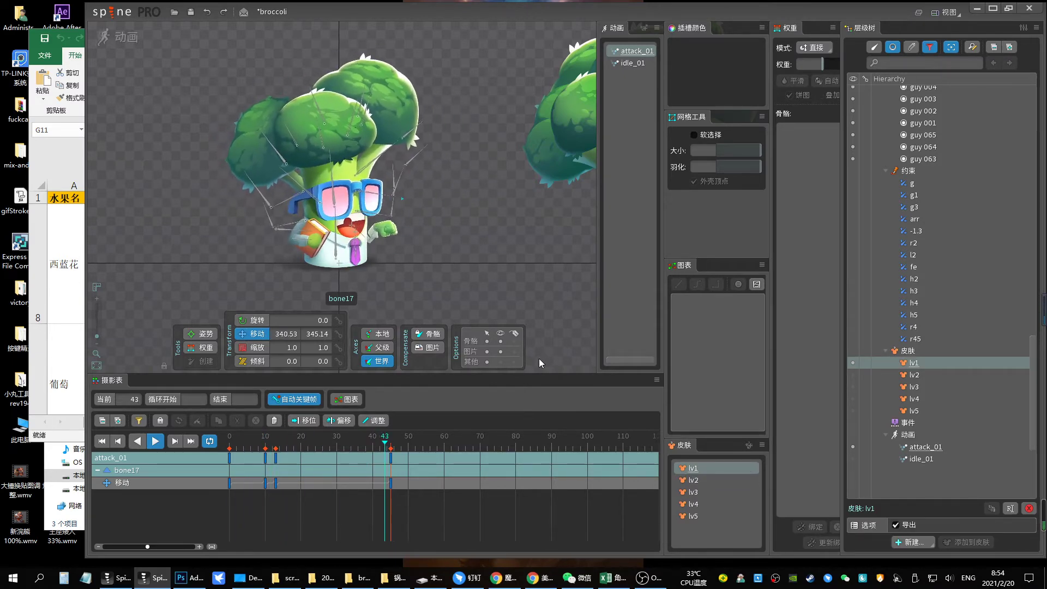
Preview attack_01 under the lv3 and lv2 skins, checking the pose at frames 11–12
{"action": "left_click", "coordinate": [692, 491]}
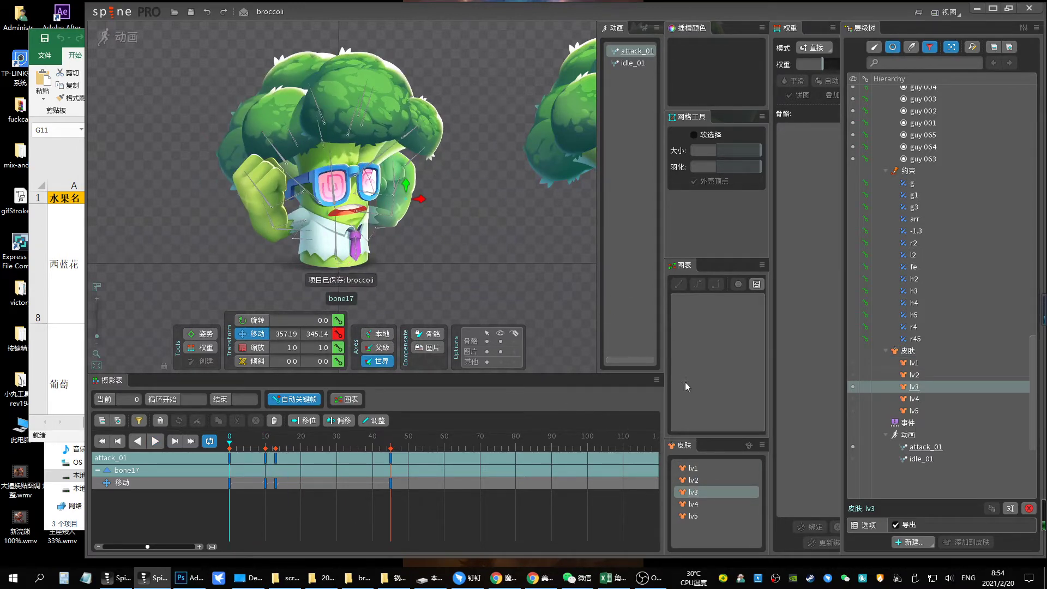
{"action": "left_click", "coordinate": [693, 481]}
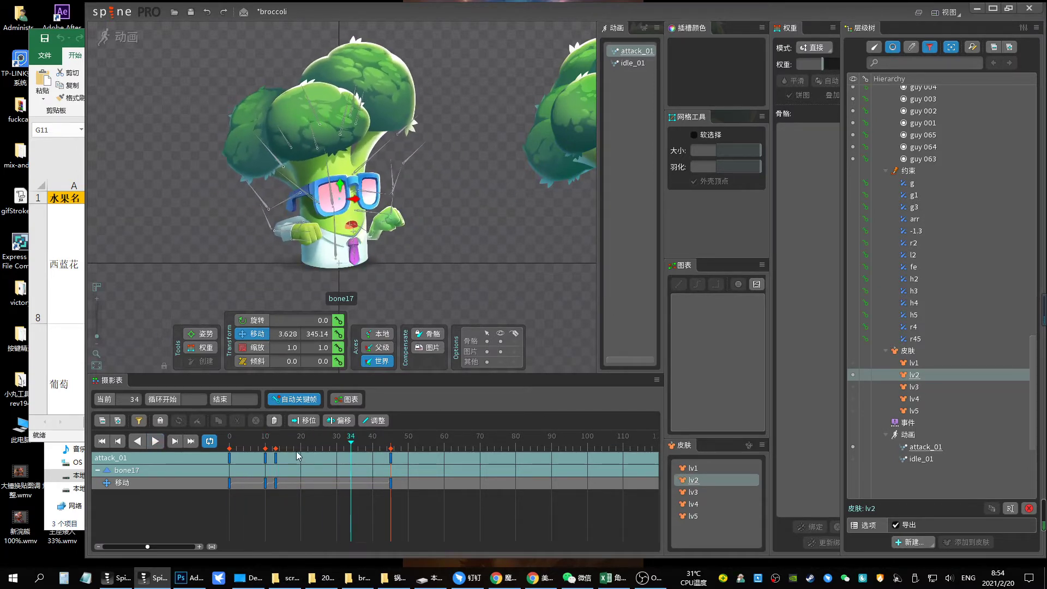
{"action": "left_click", "coordinate": [275, 446]}
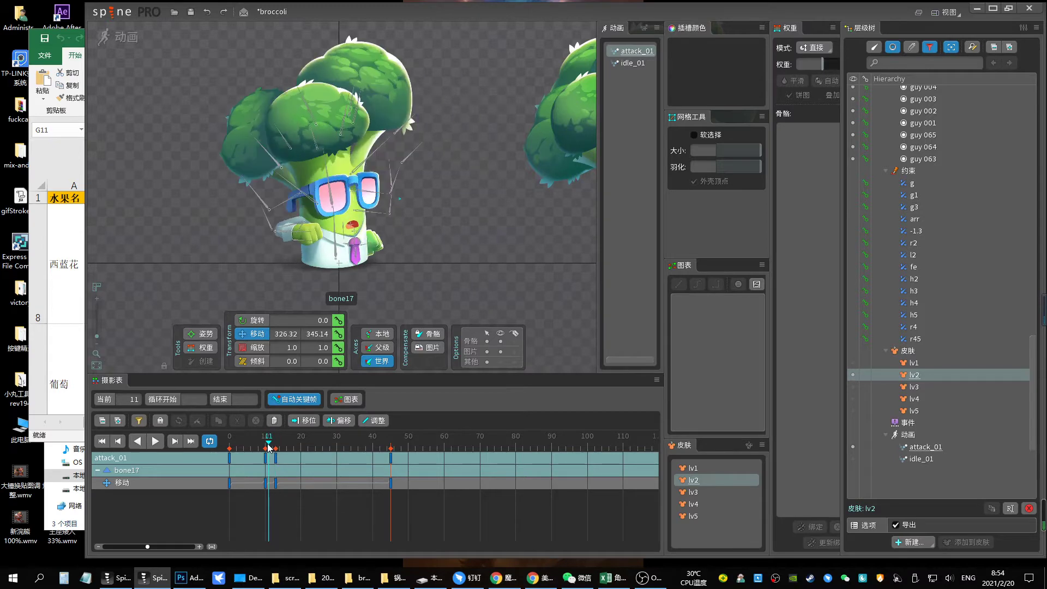
{"action": "left_click_drag", "start_coordinate": [274, 447], "coordinate": [271, 447]}
{"action": "left_click", "coordinate": [276, 467]}
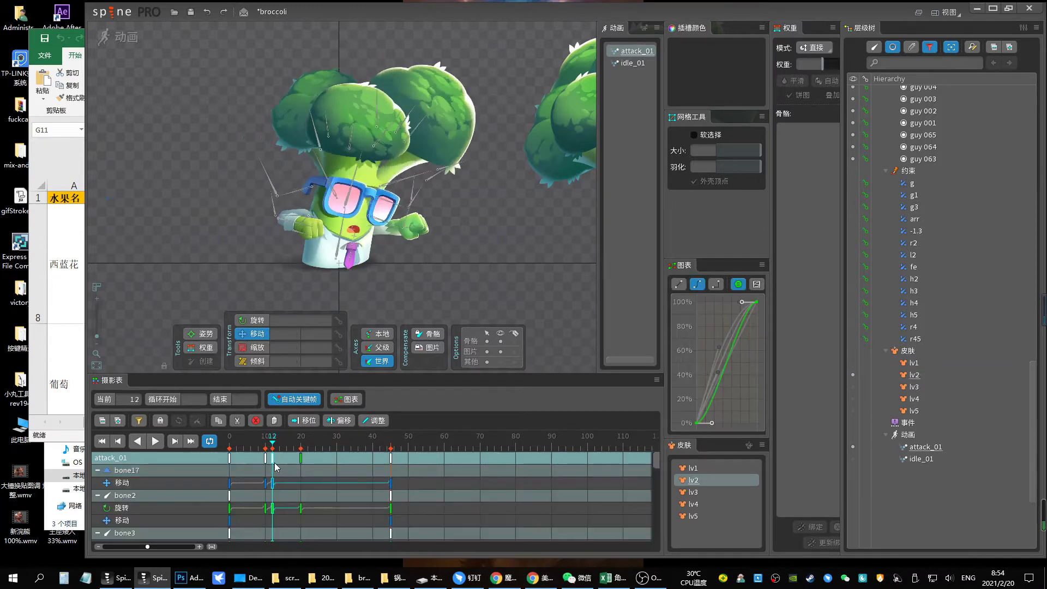
{"action": "key", "text": "space"}
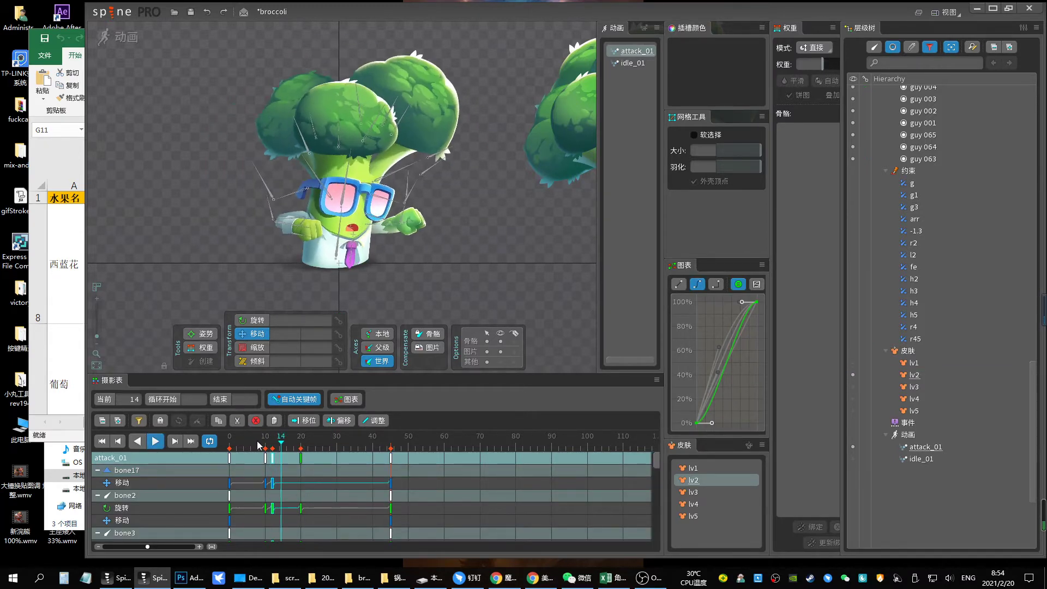
{"action": "key", "text": "space"}
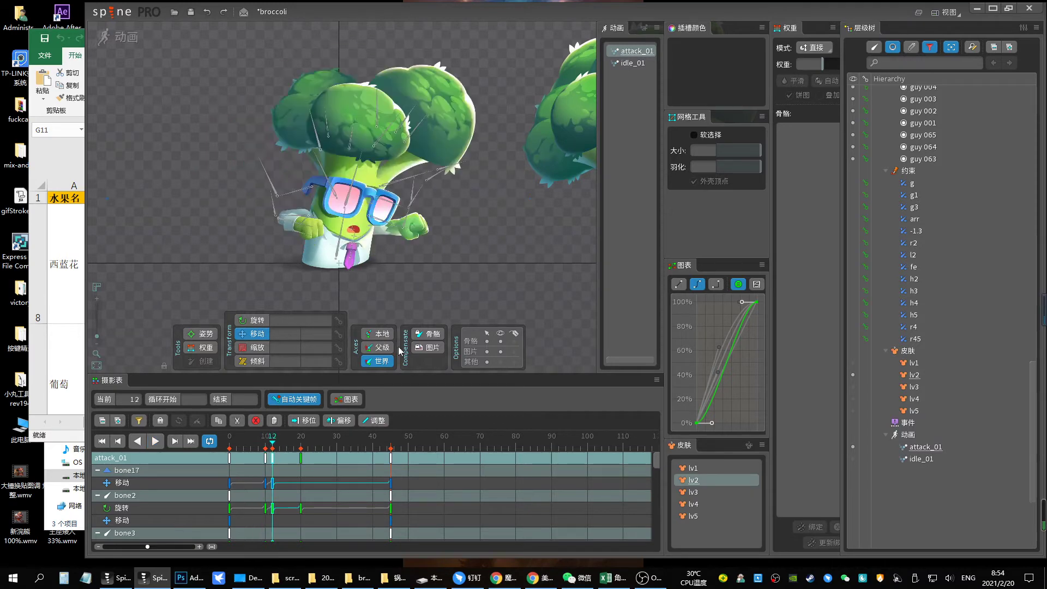
Select bone11, replay the punch under the lv1 skin, and save the broccoli project
{"action": "left_click", "coordinate": [419, 233]}
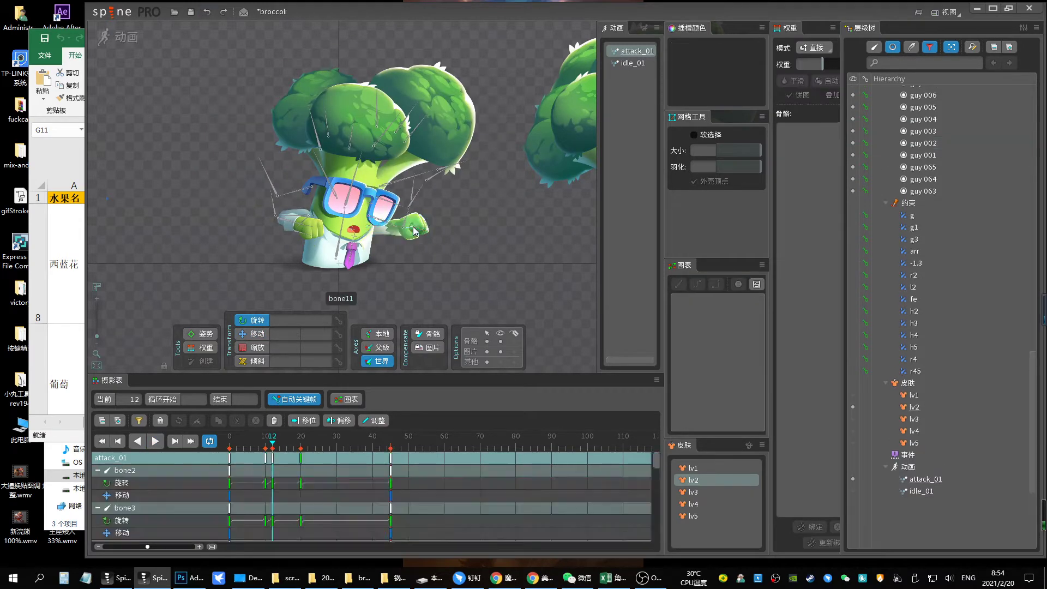
{"action": "left_click", "coordinate": [408, 228]}
{"action": "key", "text": "space"}
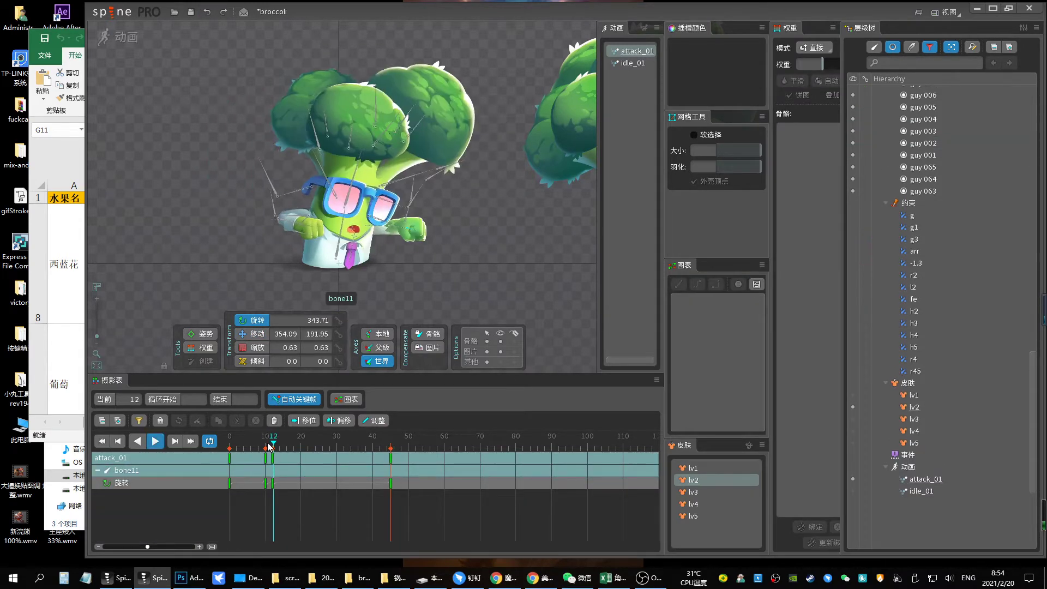
{"action": "left_click", "coordinate": [706, 467]}
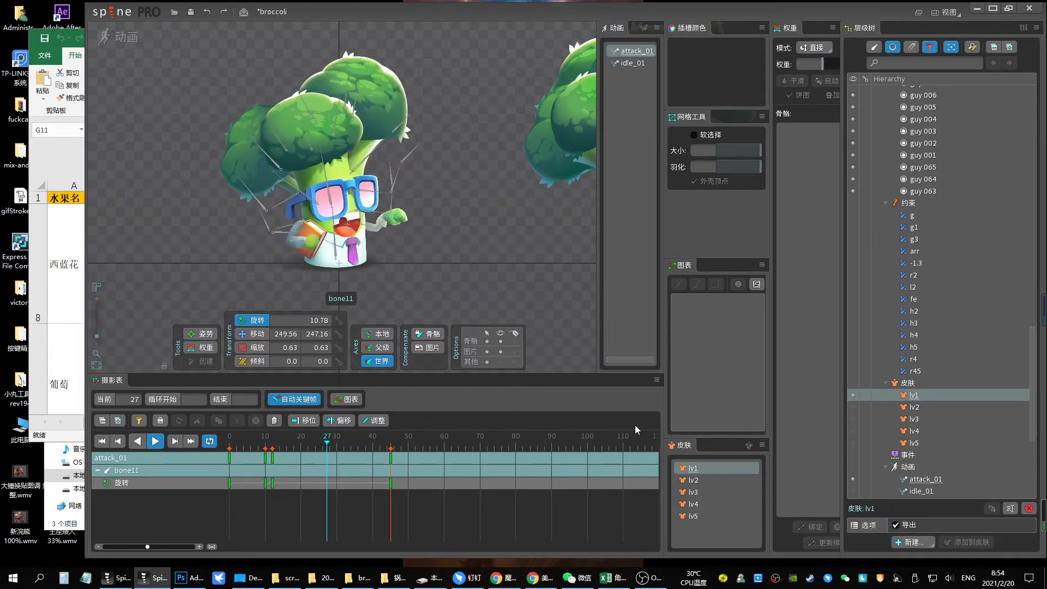
{"action": "key", "text": "space"}
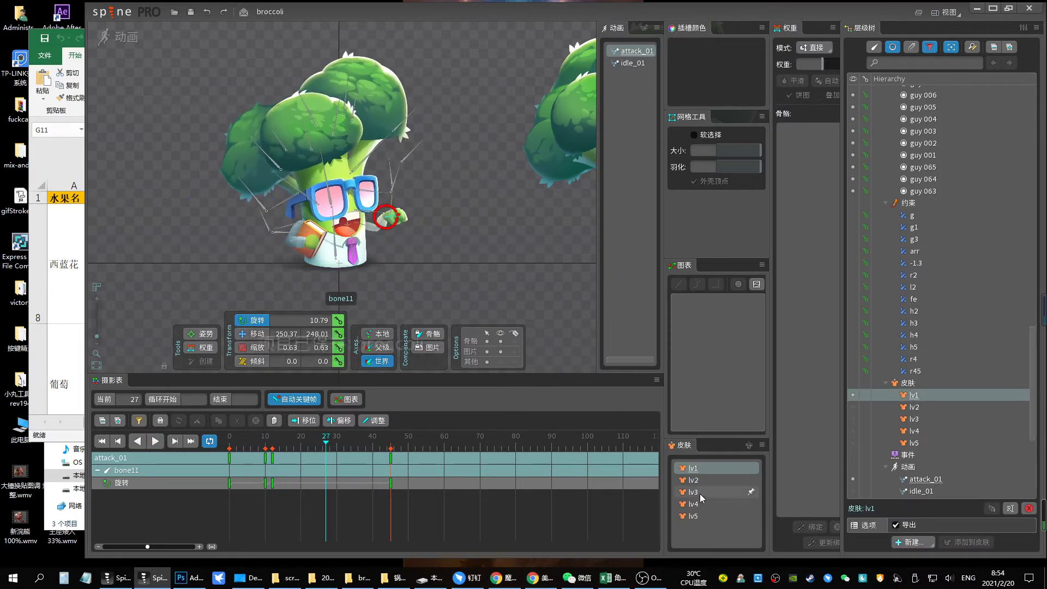
{"action": "key", "text": "ctrl+s"}
Create a new animation named attack_02 and save
{"action": "left_click", "coordinate": [644, 27]}
{"action": "type", "text": "a"}
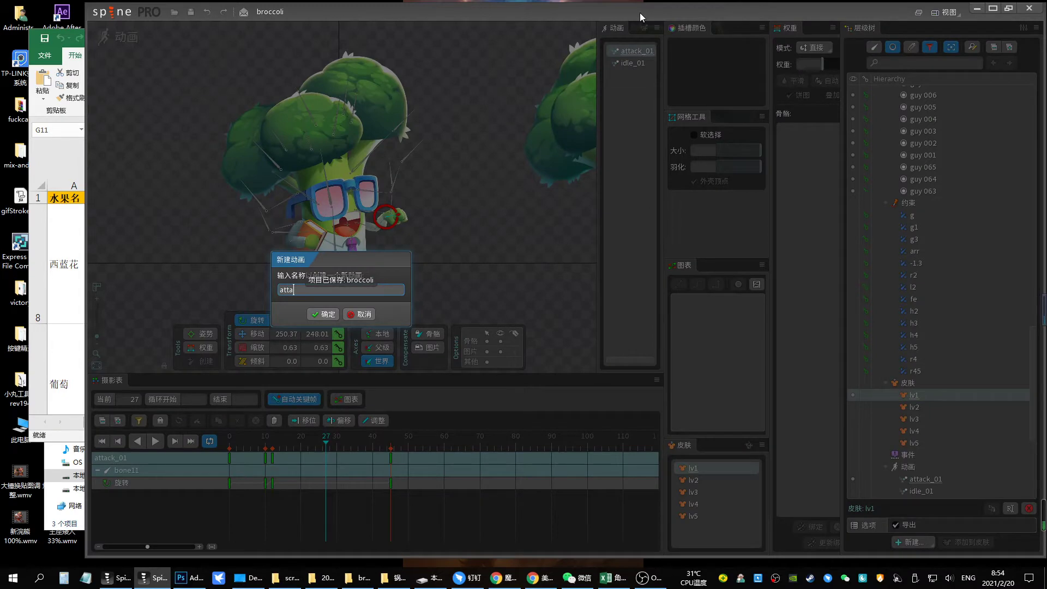
{"action": "type", "text": "ck_02\\"}
{"action": "key", "text": "Return"}
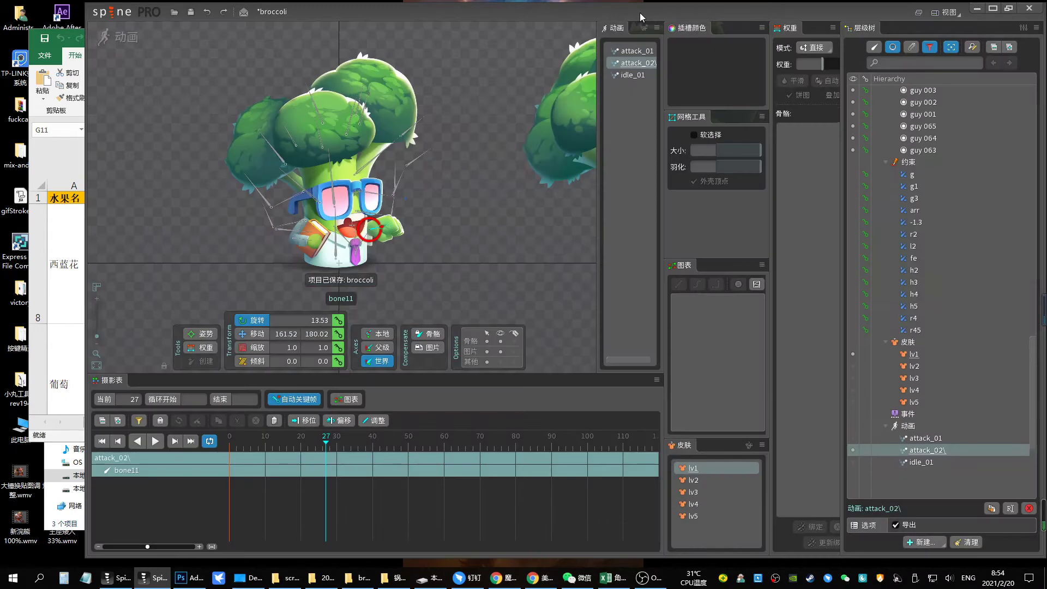
{"action": "double_click", "coordinate": [649, 64]}
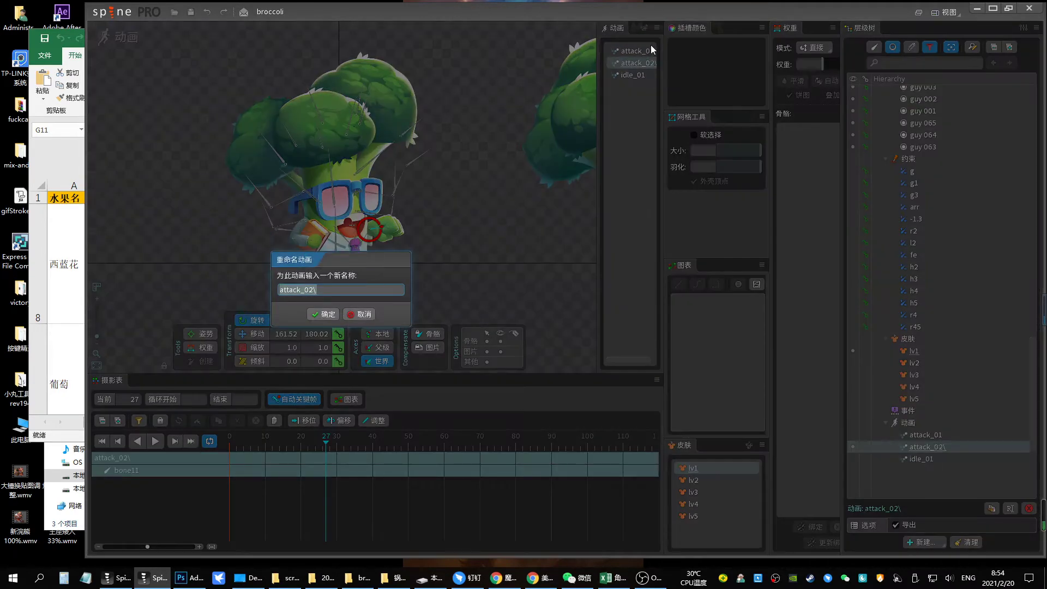
{"action": "key", "text": "Return"}
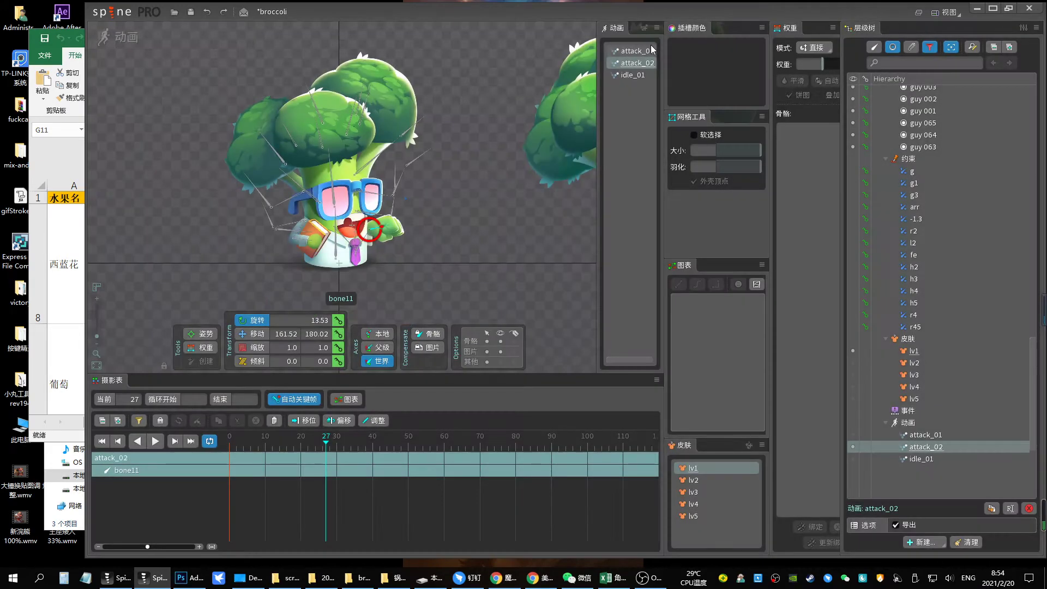
{"action": "key", "text": "ctrl+s"}
Copy idle_01's frame-0 keys for all bones into attack_02 at frame 0
{"action": "left_click", "coordinate": [632, 75]}
{"action": "key", "text": "Escape"}
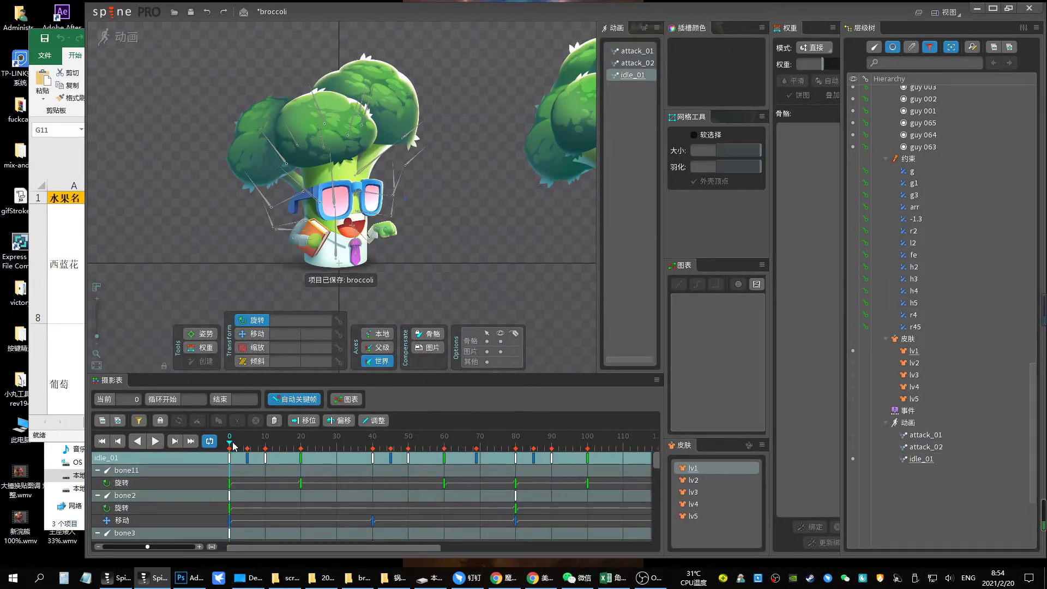
{"action": "left_click", "coordinate": [229, 458]}
{"action": "key", "text": "ctrl+c"}
{"action": "left_click", "coordinate": [636, 63]}
{"action": "key", "text": "ctrl+v"}
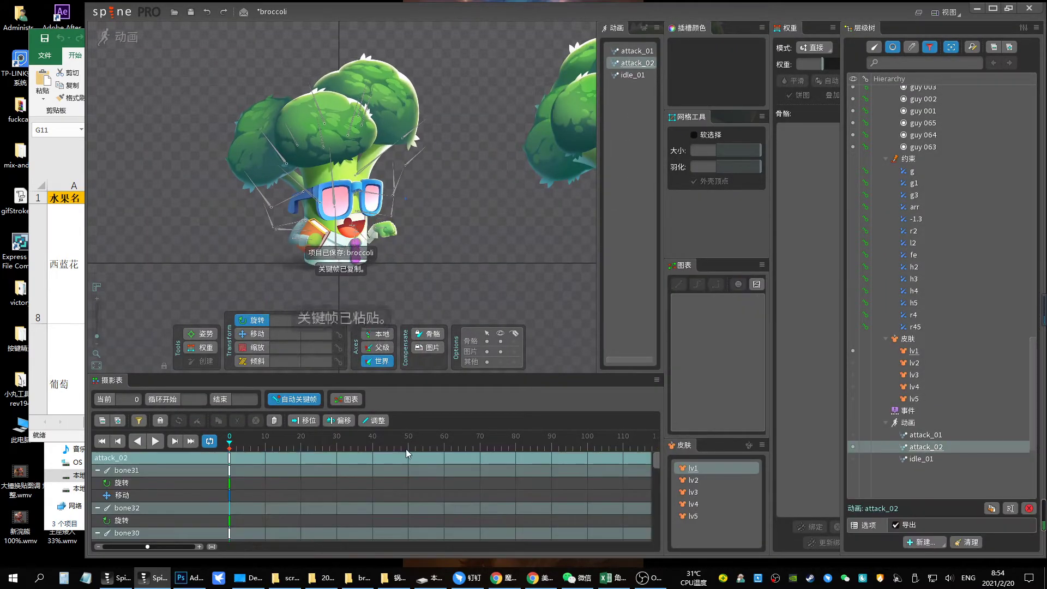
Paste the same idle pose at frame 80 and save the project
{"action": "left_click_drag", "start_coordinate": [406, 450], "coordinate": [516, 467]}
{"action": "key", "text": "ctrl+v"}
{"action": "key", "text": "ctrl+s"}
Preview attack_02 at frame 10 with the lv3 skin after briefly comparing other skins
{"action": "left_click_drag", "start_coordinate": [274, 448], "coordinate": [265, 449]}
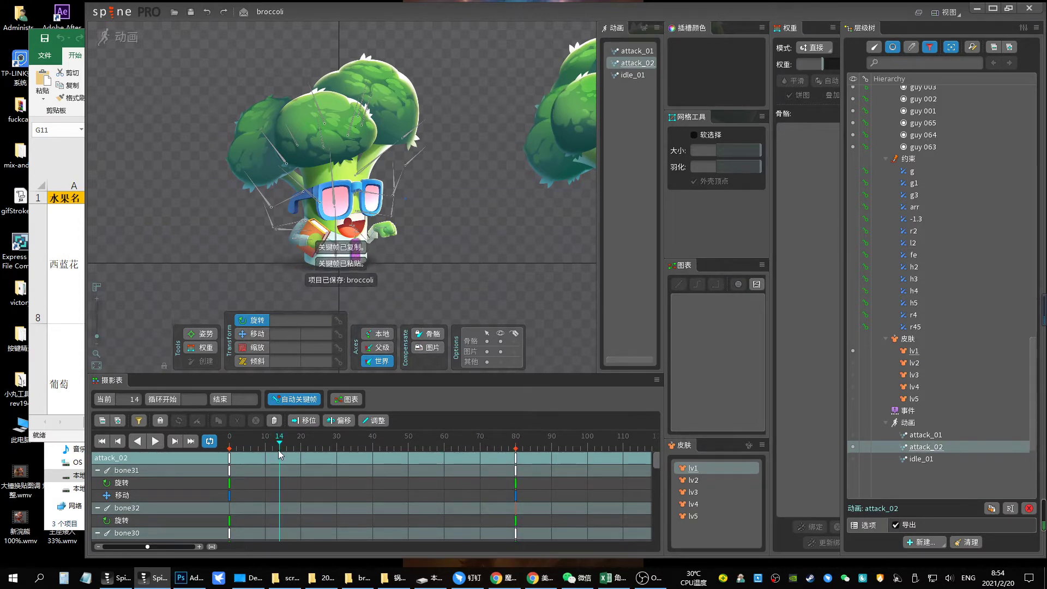
{"action": "left_click", "coordinate": [385, 271]}
{"action": "left_click", "coordinate": [693, 492]}
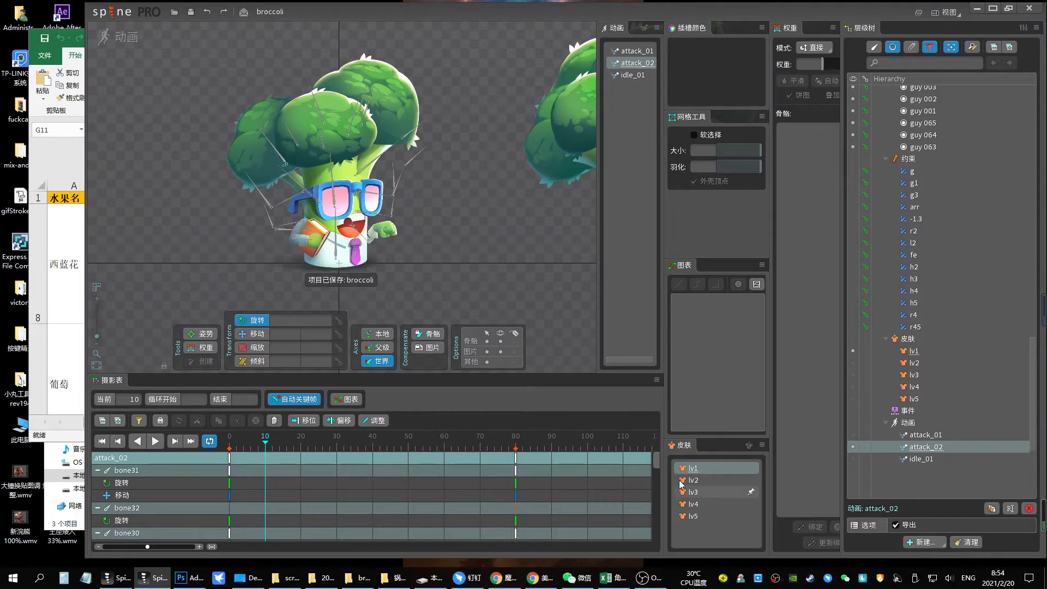
{"action": "left_click", "coordinate": [696, 516]}
{"action": "left_click", "coordinate": [696, 480]}
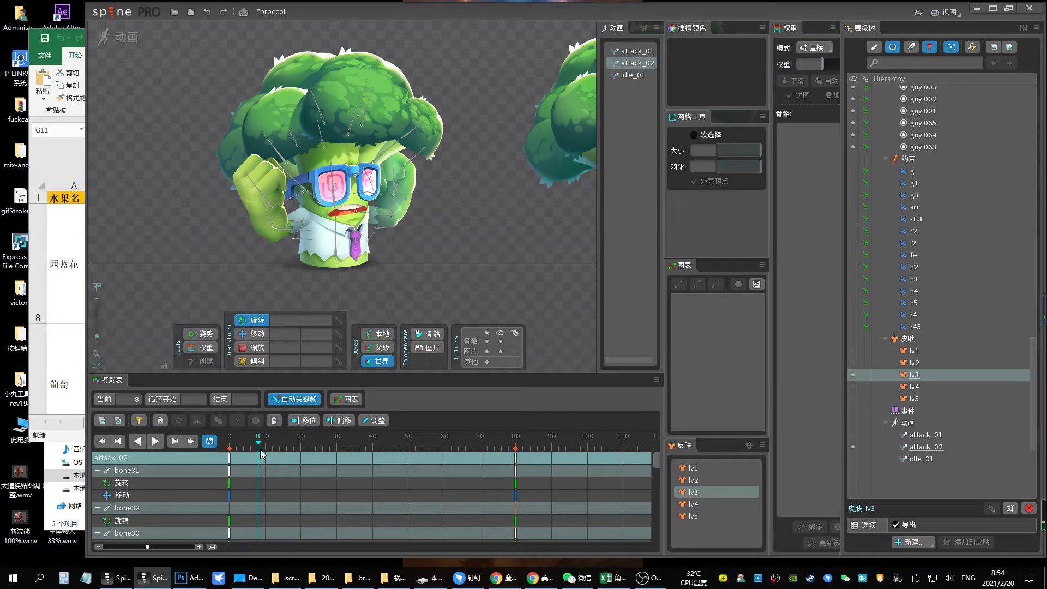
Translate bone17 left at frame 10 and far right at frame 13
{"action": "left_click_drag", "start_coordinate": [348, 231], "coordinate": [380, 195]}
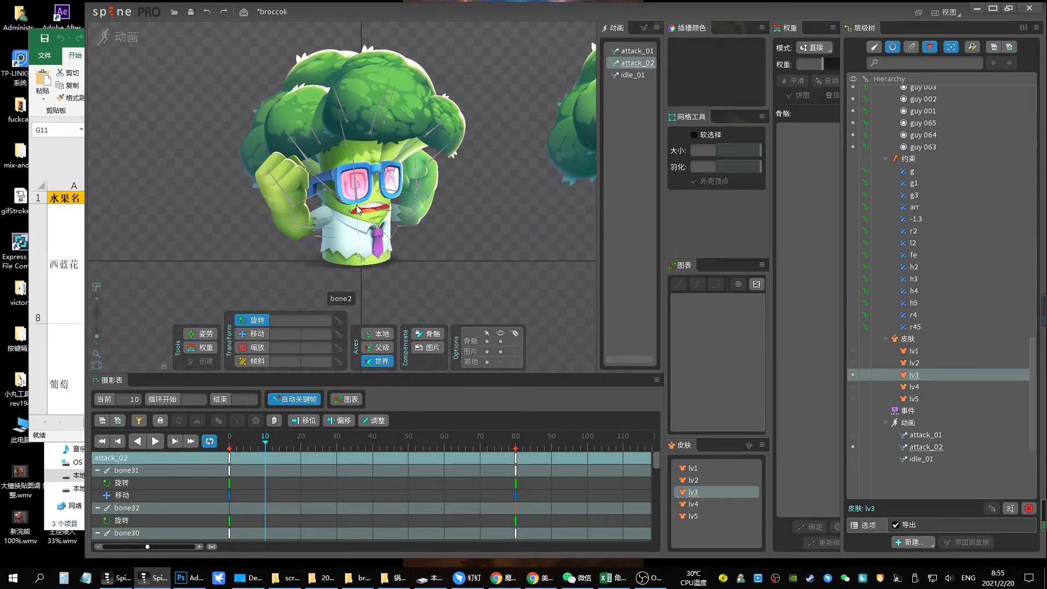
{"action": "left_click", "coordinate": [357, 204]}
{"action": "left_click", "coordinate": [431, 200]}
{"action": "key", "text": "v"}
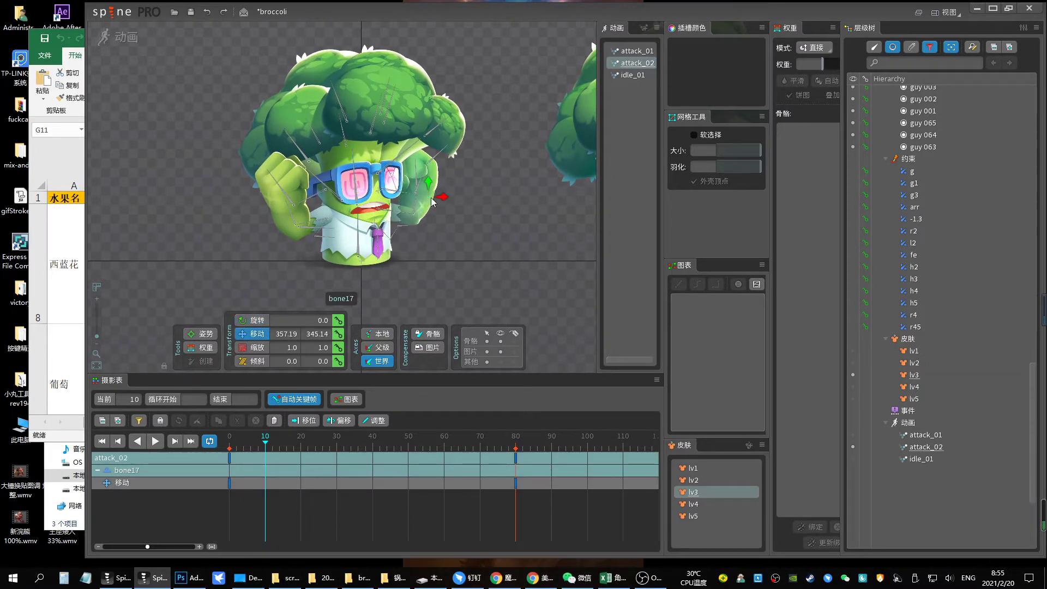
{"action": "left_click_drag", "start_coordinate": [442, 198], "coordinate": [223, 228]}
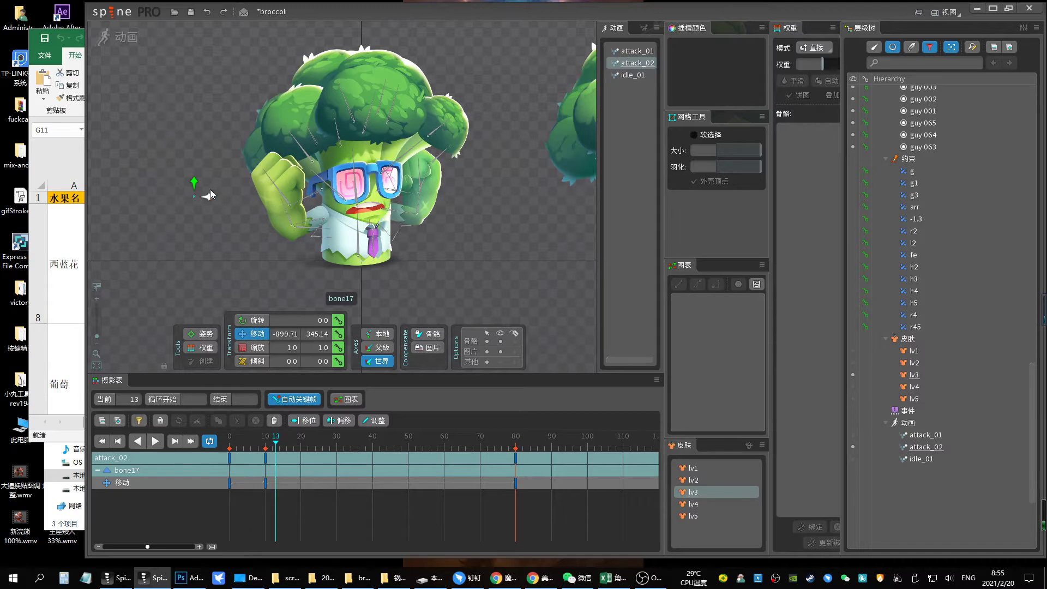
{"action": "mouse_move", "coordinate": [210, 195]}
{"action": "left_mouse_down"}
{"action": "mouse_move", "coordinate": [843, 172]}
{"action": "mouse_move", "coordinate": [775, 173]}
{"action": "left_mouse_up"}
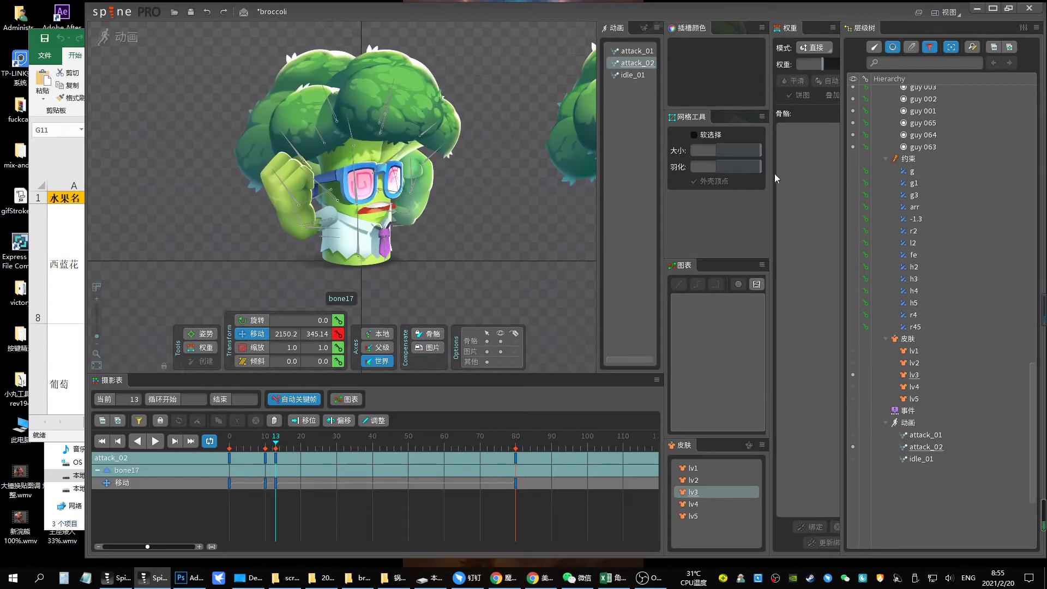
Rotate the arm bones bone and bone19 to horizontal at frame 10 and forward at frame 12
{"action": "left_click", "coordinate": [323, 219]}
{"action": "left_click", "coordinate": [265, 436]}
{"action": "key", "text": "c"}
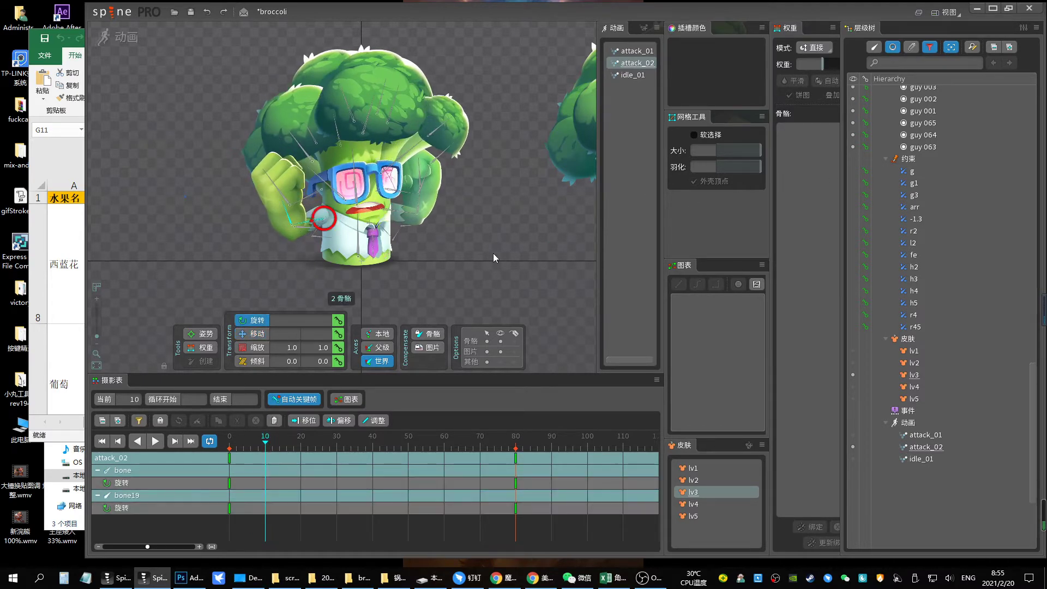
{"action": "left_click_drag", "start_coordinate": [493, 258], "coordinate": [321, 221]}
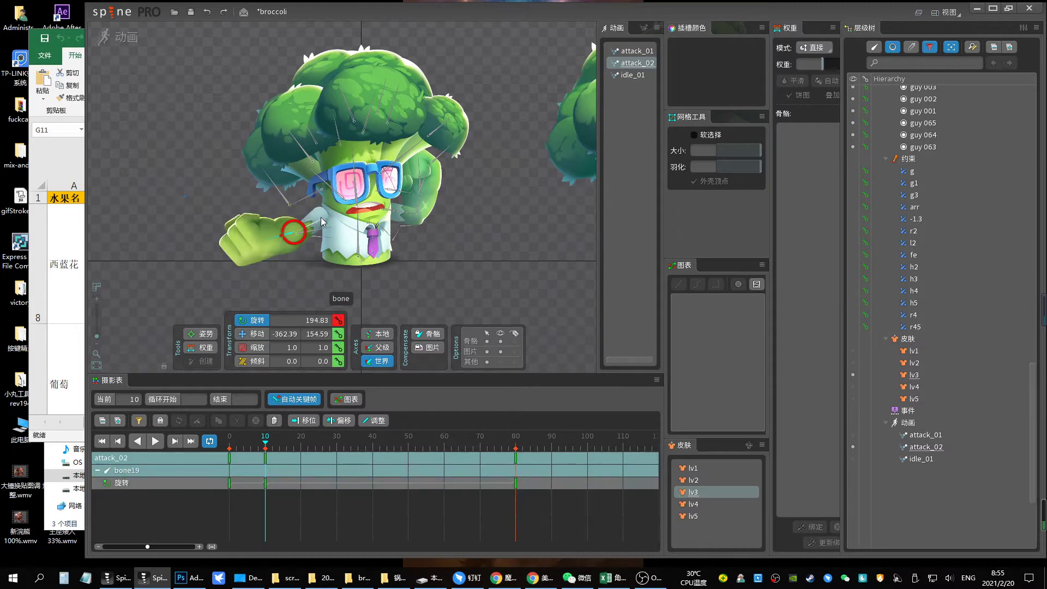
{"action": "mouse_move", "coordinate": [264, 441]}
{"action": "left_mouse_down"}
{"action": "mouse_move", "coordinate": [283, 447]}
{"action": "mouse_move", "coordinate": [272, 447]}
{"action": "left_mouse_up"}
{"action": "mouse_move", "coordinate": [328, 221]}
{"action": "left_mouse_down"}
{"action": "mouse_move", "coordinate": [450, 250]}
{"action": "mouse_move", "coordinate": [387, 226]}
{"action": "left_mouse_up"}
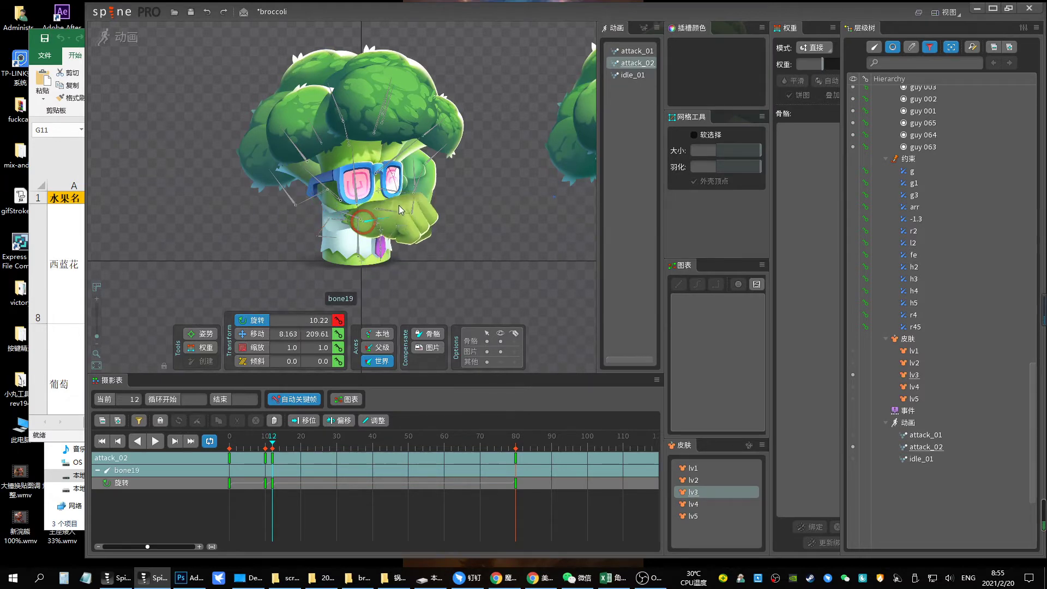
Push the arm bone forward and rotate it slightly to lower the fist
{"action": "left_click", "coordinate": [337, 217]}
{"action": "left_click_drag", "start_coordinate": [337, 217], "coordinate": [356, 223]}
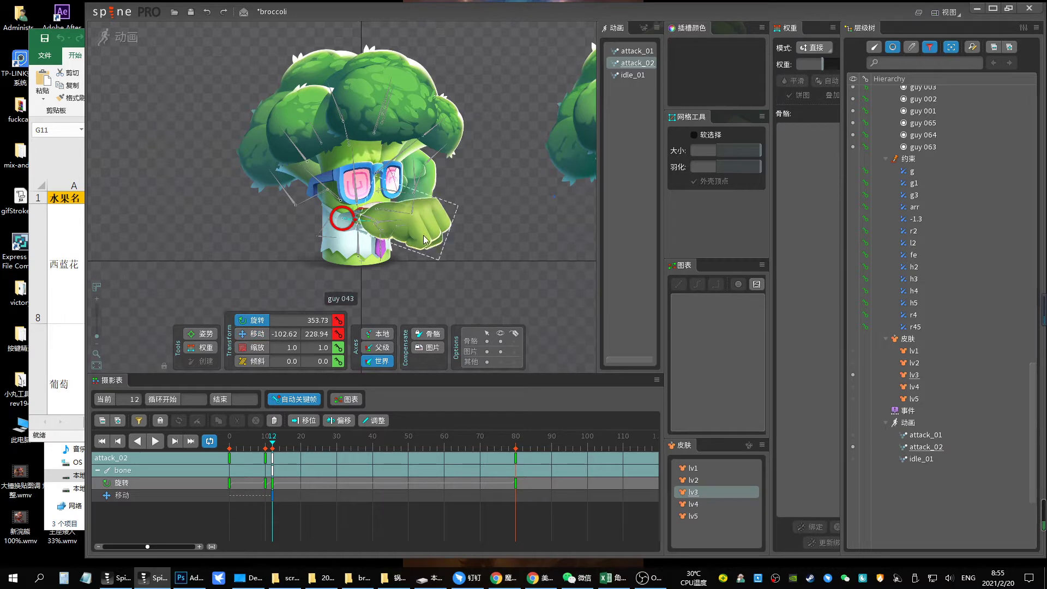
{"action": "left_click_drag", "start_coordinate": [423, 235], "coordinate": [506, 244]}
{"action": "left_click", "coordinate": [391, 230]}
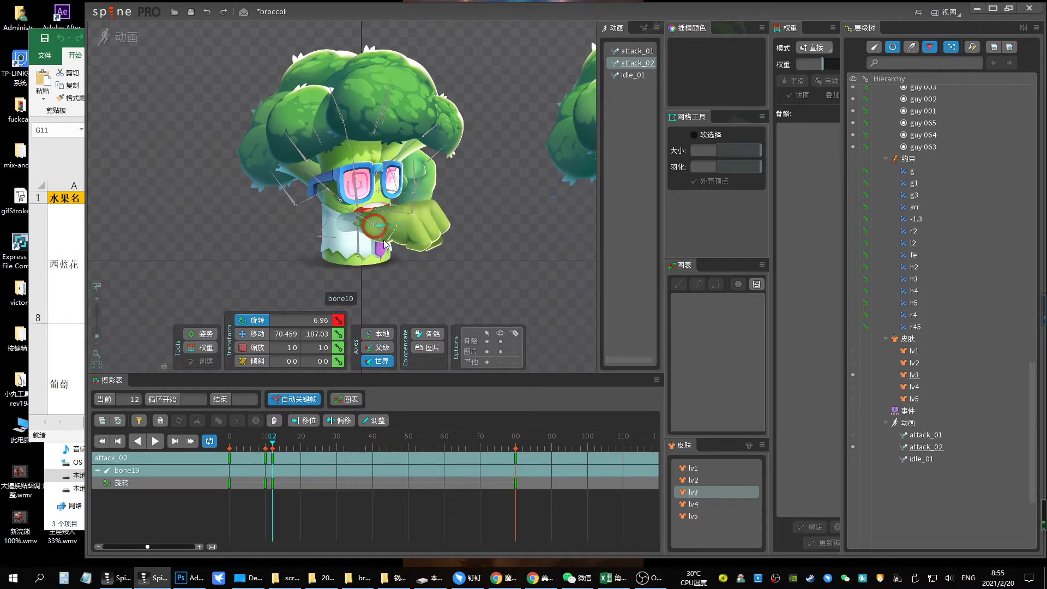
Move the arm bone right at frame 0 and key its position
{"action": "left_click_drag", "start_coordinate": [266, 448], "coordinate": [200, 450]}
{"action": "left_click", "coordinate": [325, 225]}
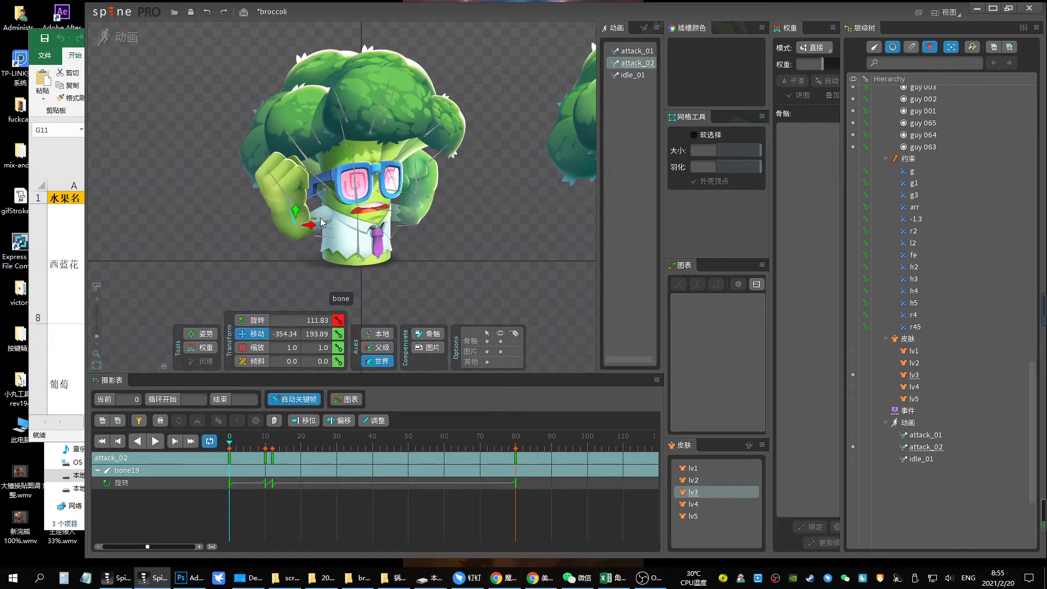
{"action": "left_click_drag", "start_coordinate": [322, 222], "coordinate": [354, 216]}
{"action": "left_click", "coordinate": [336, 341]}
Copy the frame-0 keys and paste them at frame 80
{"action": "left_click", "coordinate": [229, 495]}
{"action": "key", "text": "ctrl+c"}
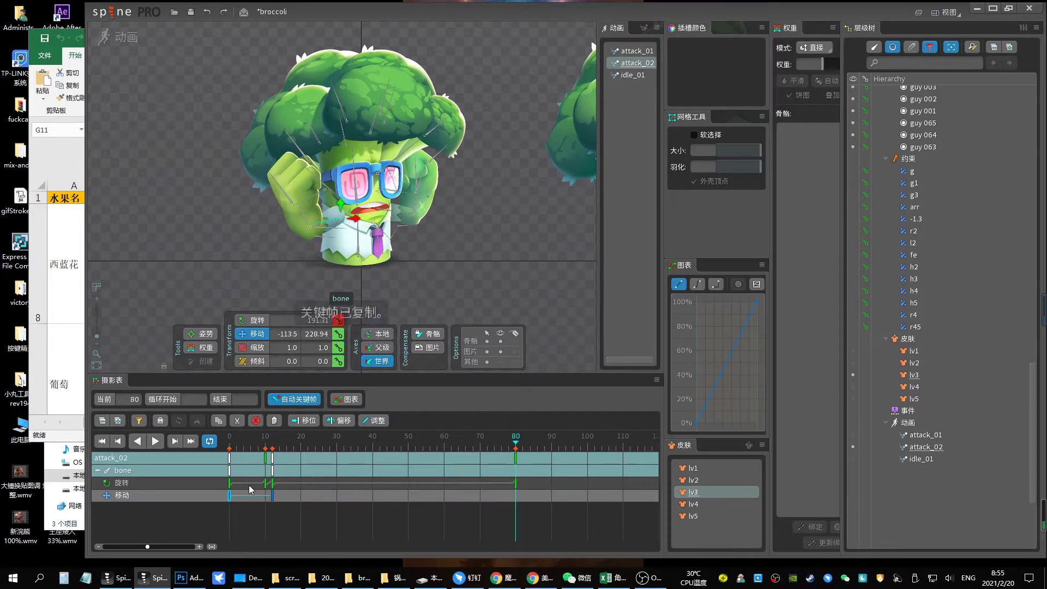
{"action": "key", "text": "ctrl+v"}
Swing the arm bone down to the lower left at frame 11 for the punch
{"action": "left_click_drag", "start_coordinate": [265, 450], "coordinate": [268, 447]}
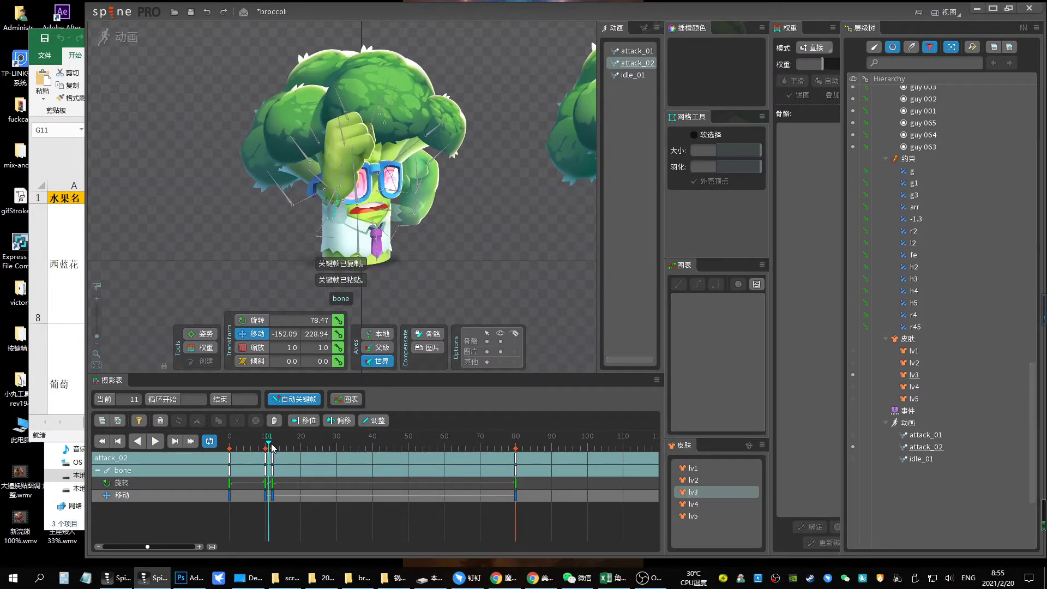
{"action": "left_click_drag", "start_coordinate": [334, 217], "coordinate": [332, 218]}
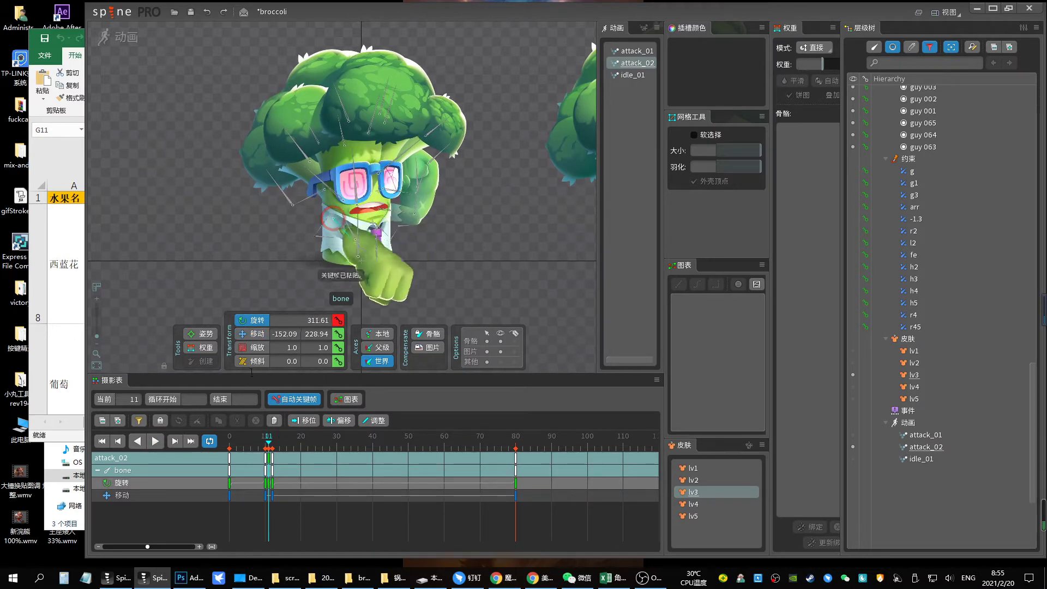
{"action": "mouse_move", "coordinate": [251, 373]}
{"action": "left_mouse_down"}
{"action": "mouse_move", "coordinate": [365, 258]}
{"action": "mouse_move", "coordinate": [350, 240]}
{"action": "left_mouse_up"}
{"action": "left_click", "coordinate": [322, 249]}
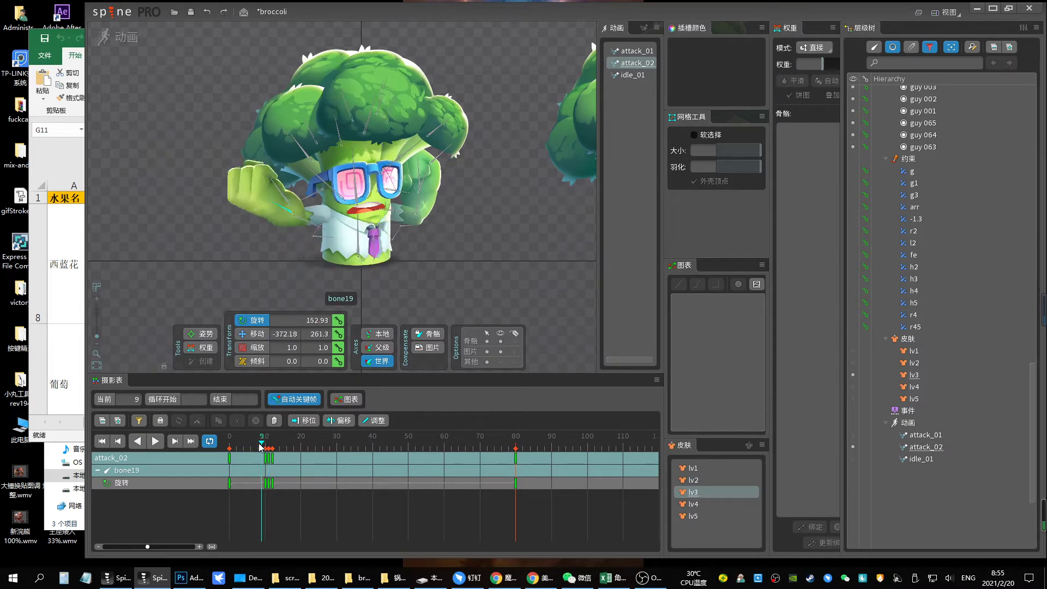
Preview the punch by scrubbing and playing between frames 5 and 10
{"action": "left_click", "coordinate": [267, 445]}
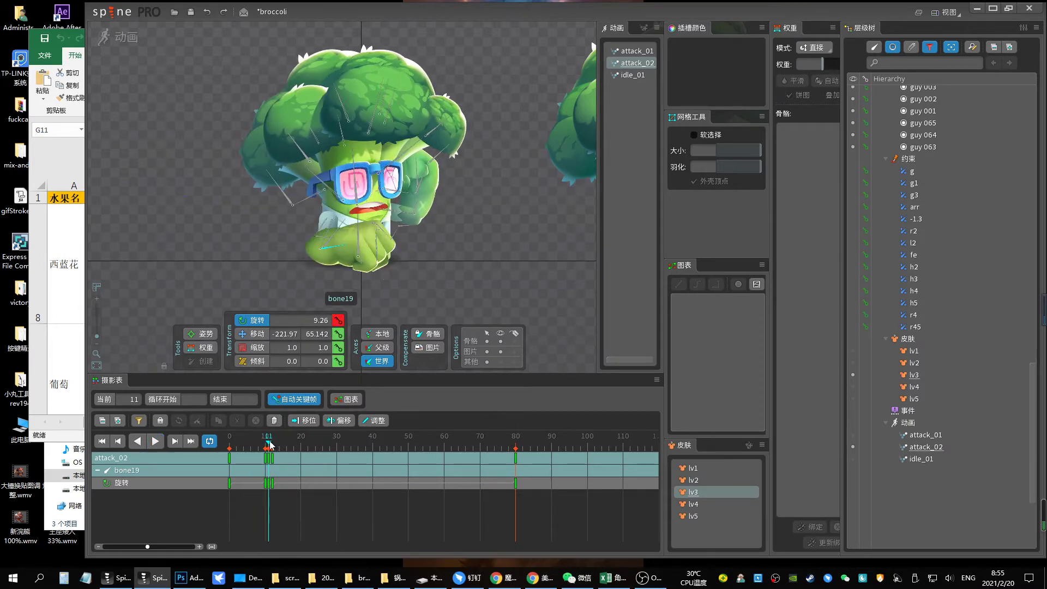
{"action": "left_click_drag", "start_coordinate": [267, 444], "coordinate": [266, 446]}
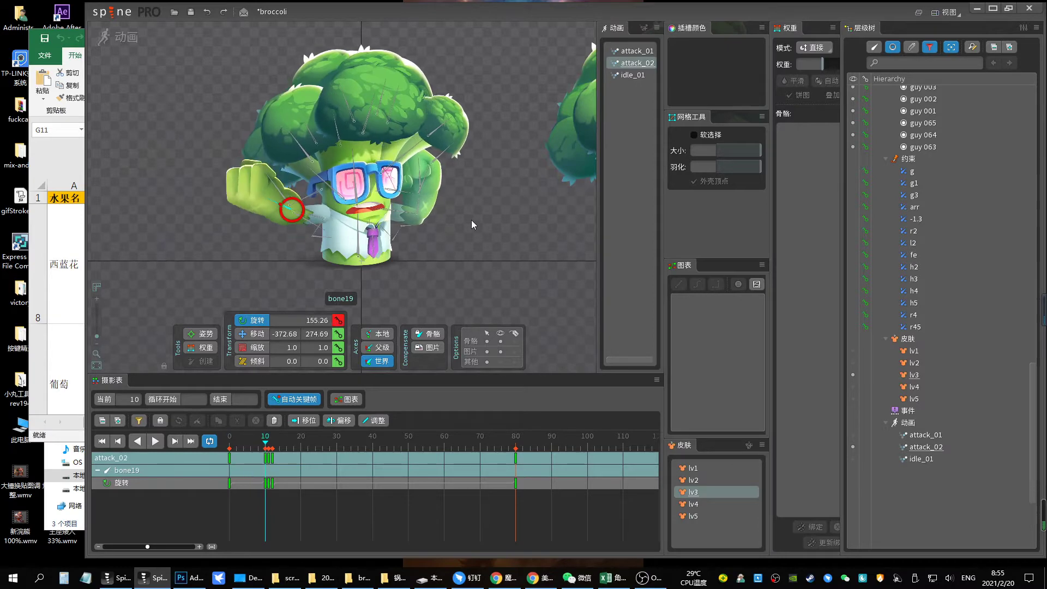
{"action": "left_click_drag", "start_coordinate": [264, 446], "coordinate": [240, 450]}
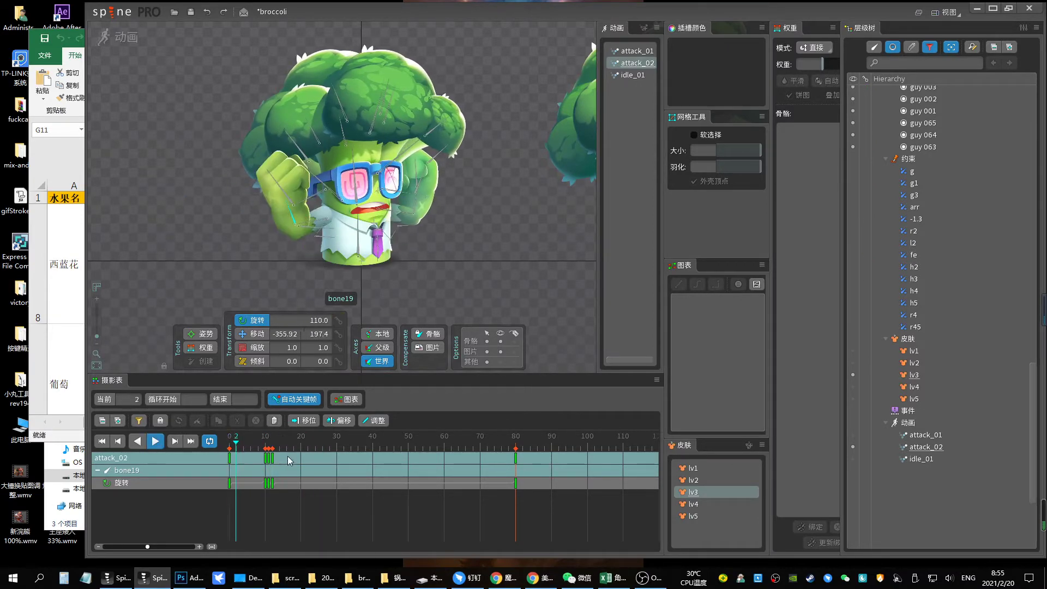
{"action": "key", "text": "space"}
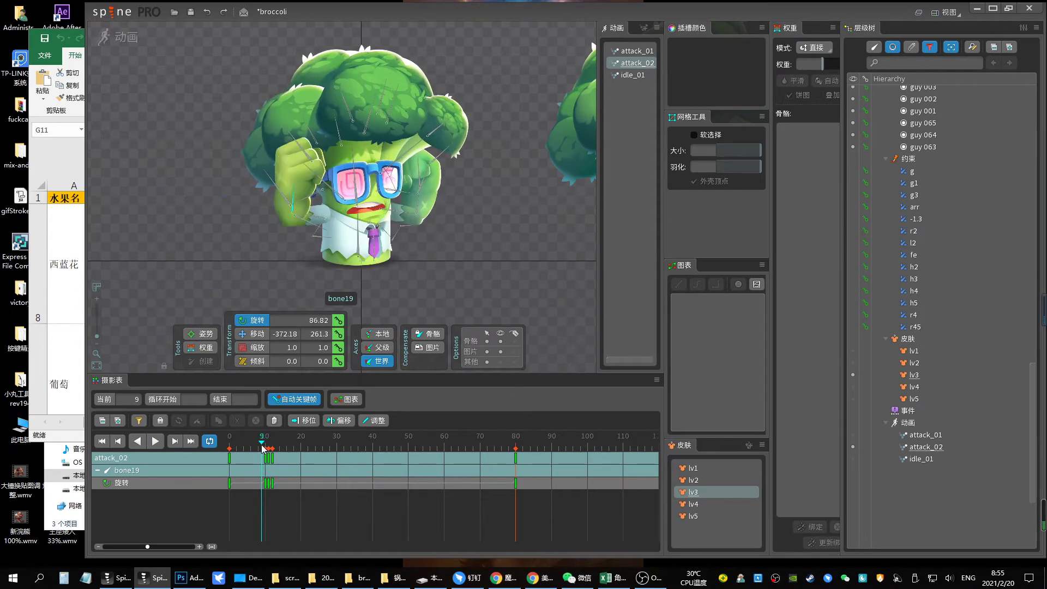
{"action": "left_click", "coordinate": [263, 450]}
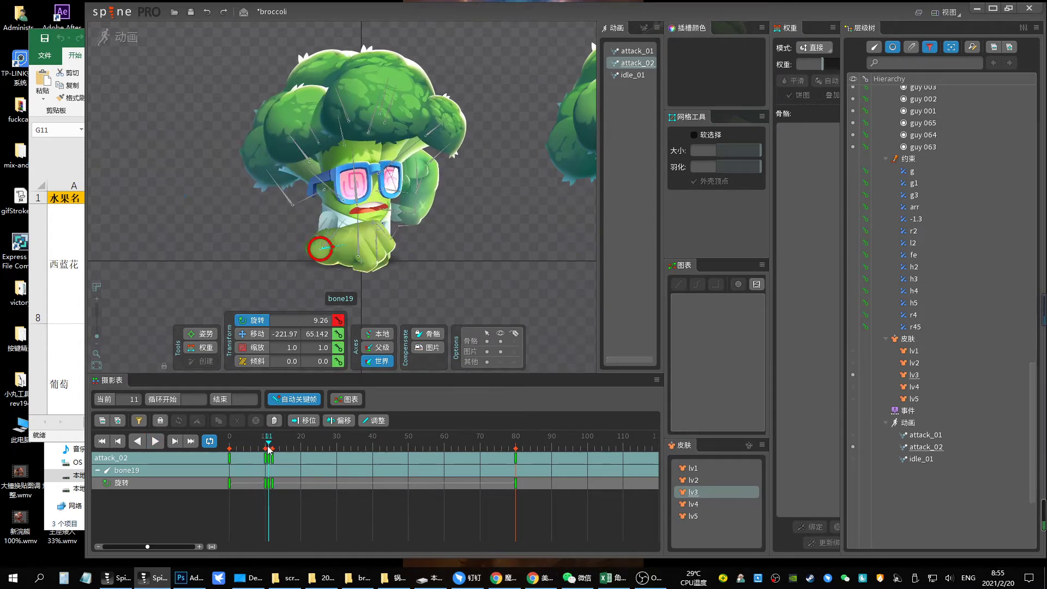
{"action": "left_click", "coordinate": [267, 447]}
{"action": "left_click_drag", "start_coordinate": [267, 447], "coordinate": [263, 447]}
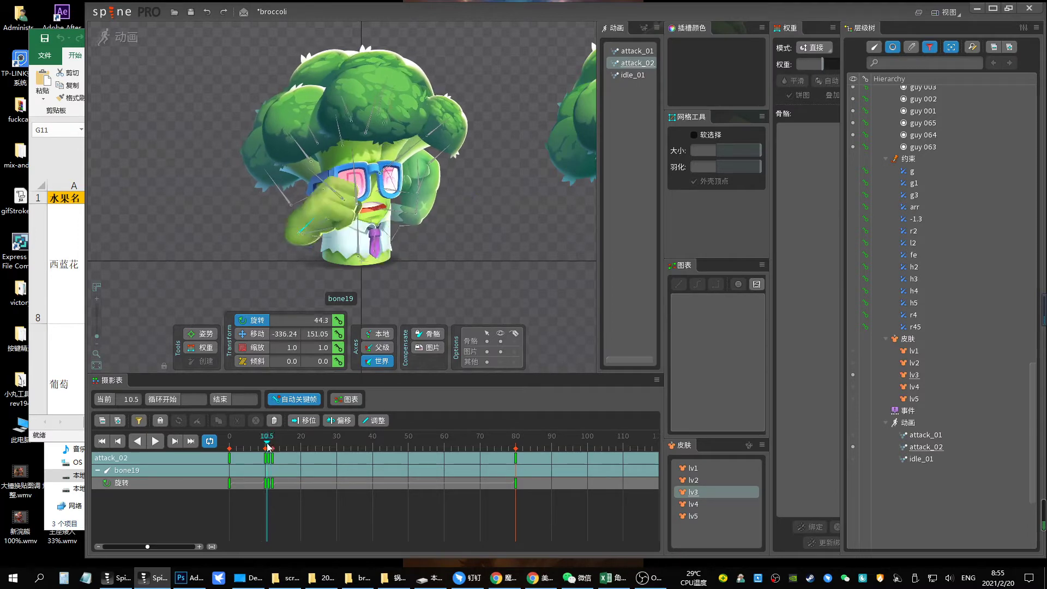
{"action": "key", "text": "space"}
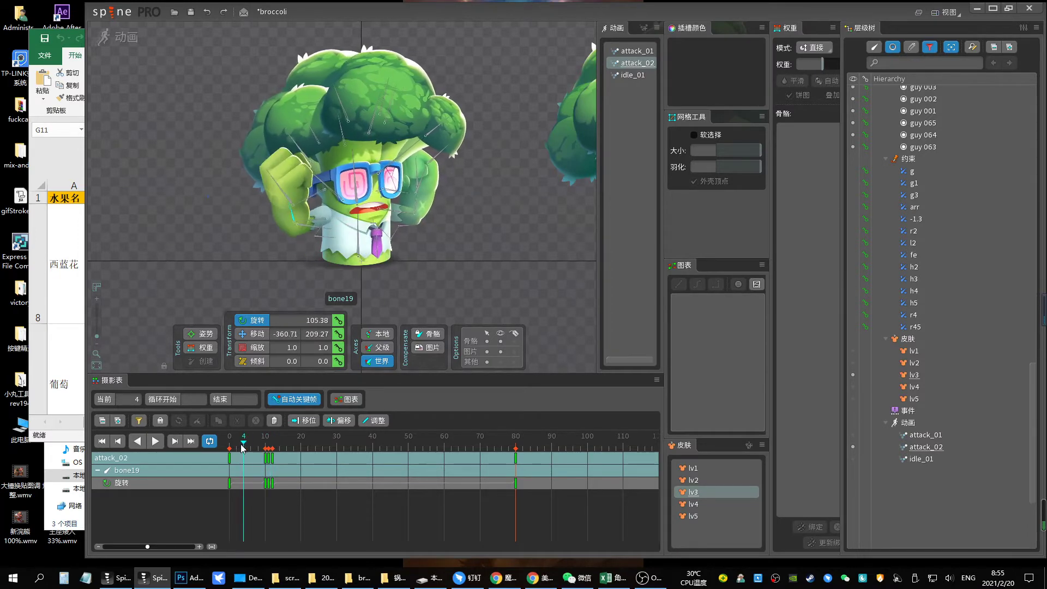
{"action": "left_click", "coordinate": [263, 445]}
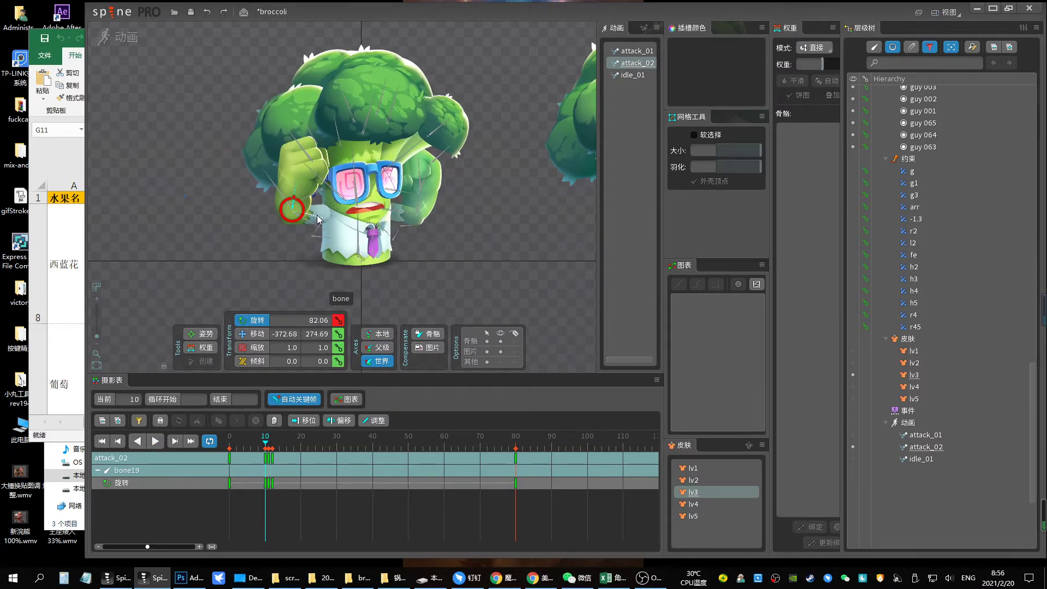
Rotate the fist toward the face at frame 10 and raise it before the face at frame 28
{"action": "left_click_drag", "start_coordinate": [443, 252], "coordinate": [355, 319]}
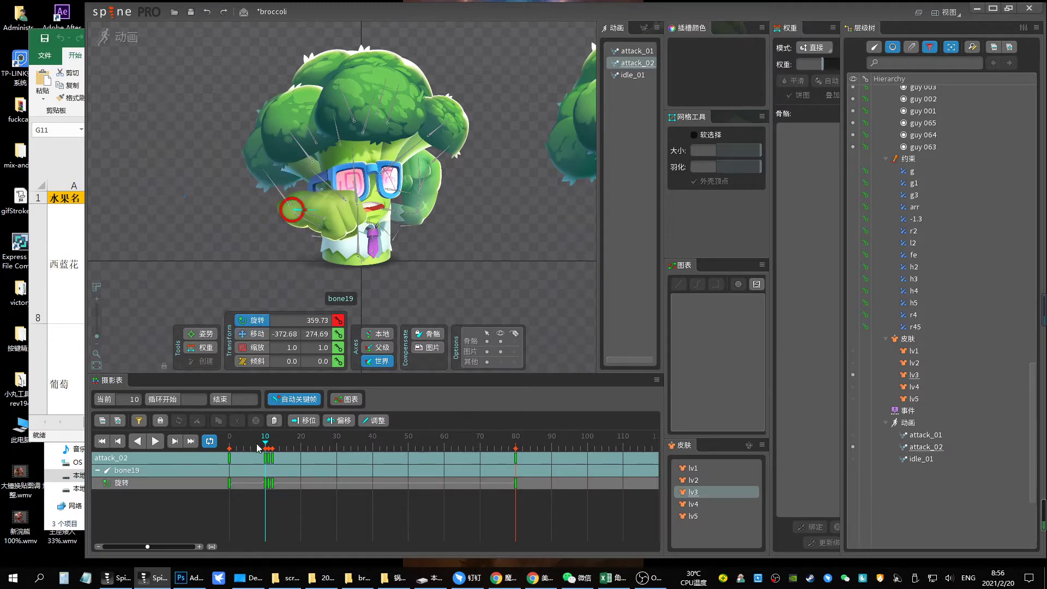
{"action": "left_click_drag", "start_coordinate": [258, 447], "coordinate": [275, 449]}
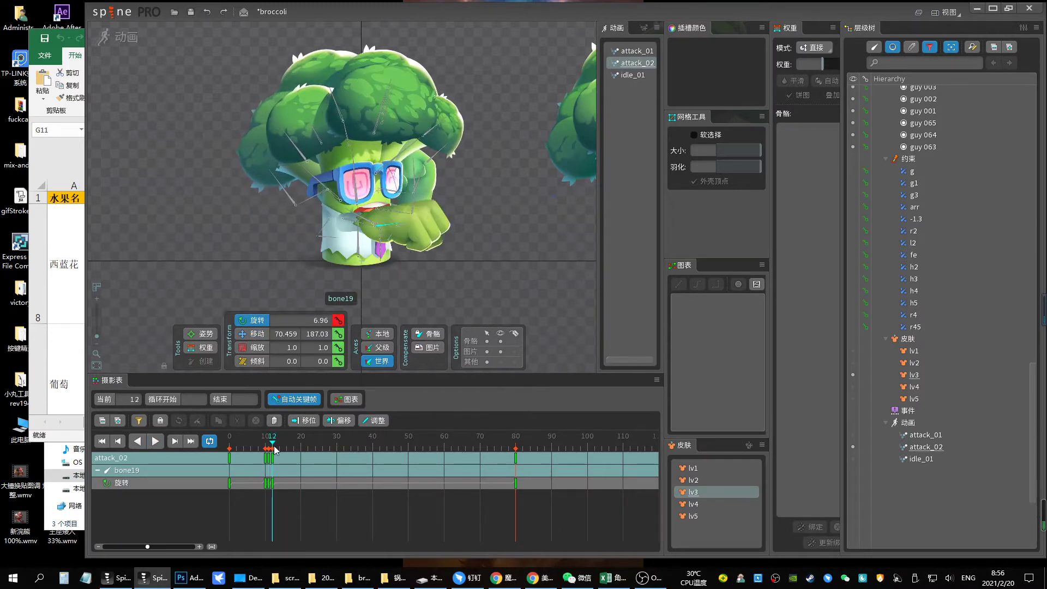
{"action": "left_click_drag", "start_coordinate": [275, 450], "coordinate": [330, 443]}
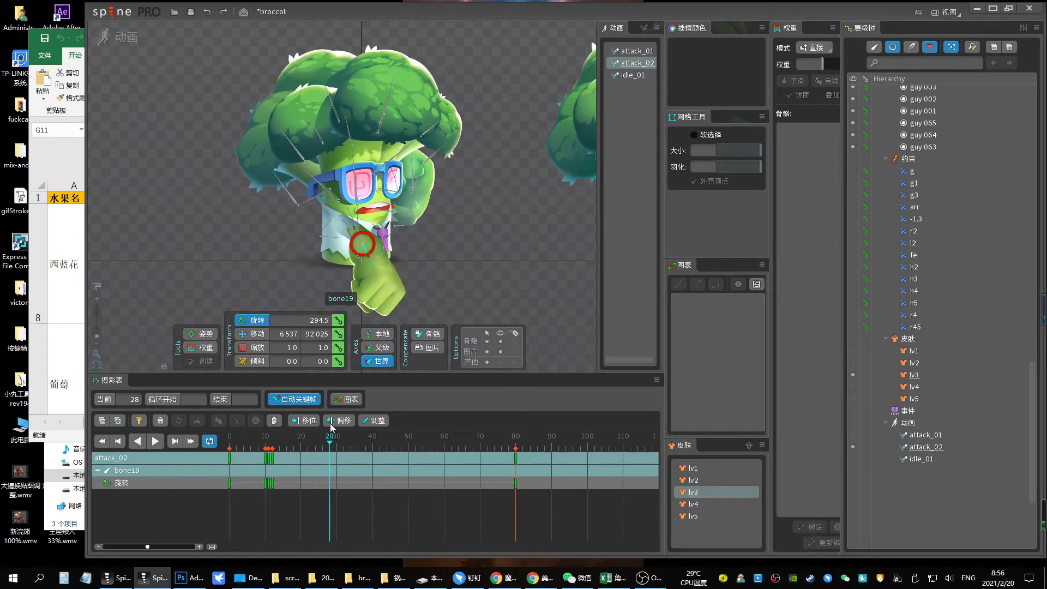
{"action": "left_click_drag", "start_coordinate": [354, 305], "coordinate": [468, 177]}
{"action": "left_click_drag", "start_coordinate": [297, 447], "coordinate": [239, 426]}
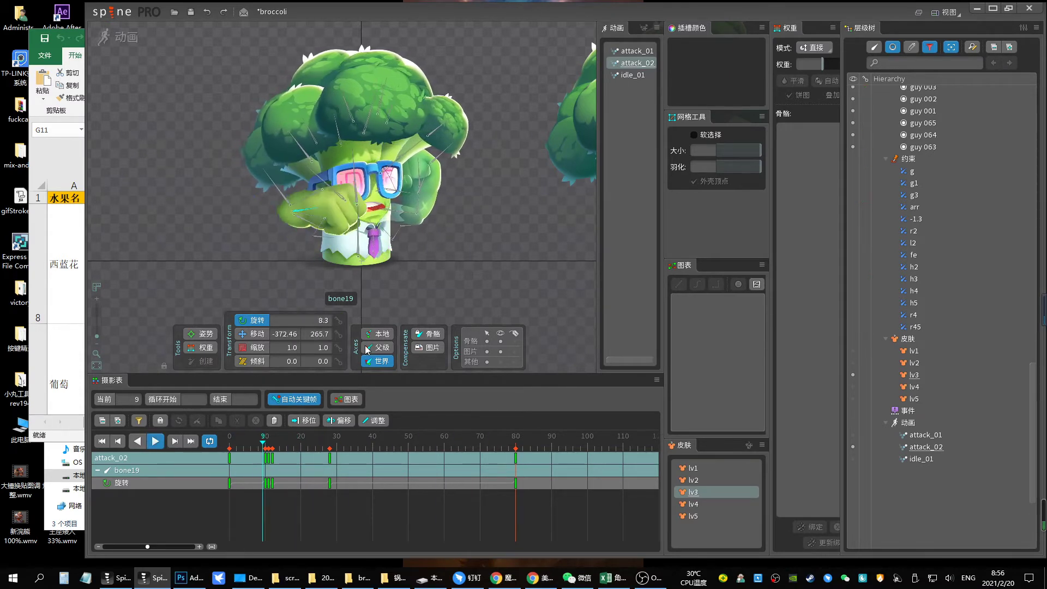
Rotate fist bones bone20–22 to key frame 15, then rotate bone20 at frame 17
{"action": "left_click", "coordinate": [414, 210], "text": "ctrl"}
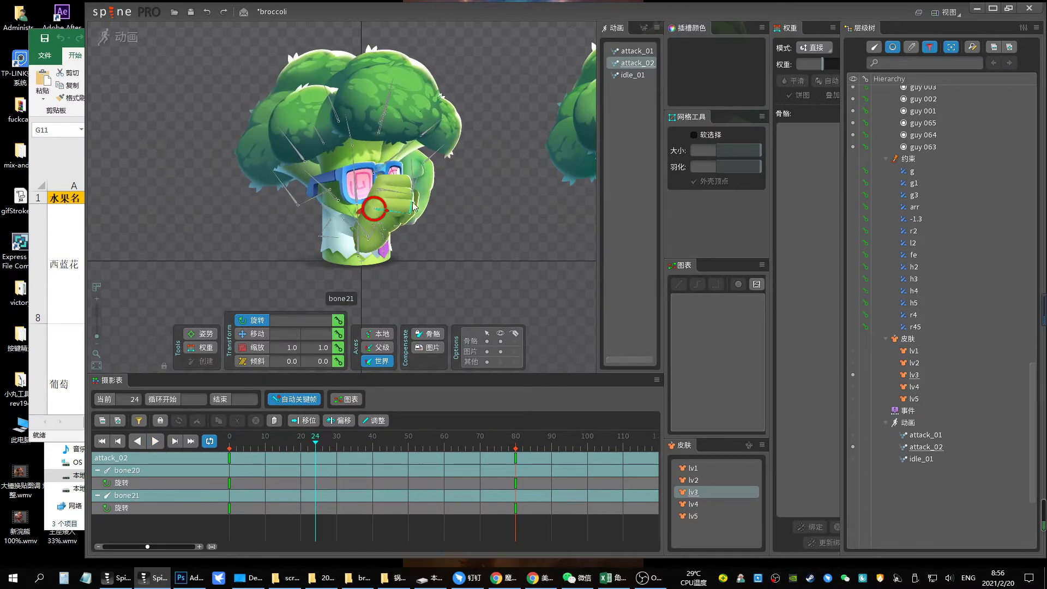
{"action": "left_click", "coordinate": [415, 177], "text": "ctrl"}
{"action": "mouse_move", "coordinate": [294, 448]}
{"action": "left_mouse_down"}
{"action": "mouse_move", "coordinate": [237, 458]}
{"action": "mouse_move", "coordinate": [283, 456]}
{"action": "left_mouse_up"}
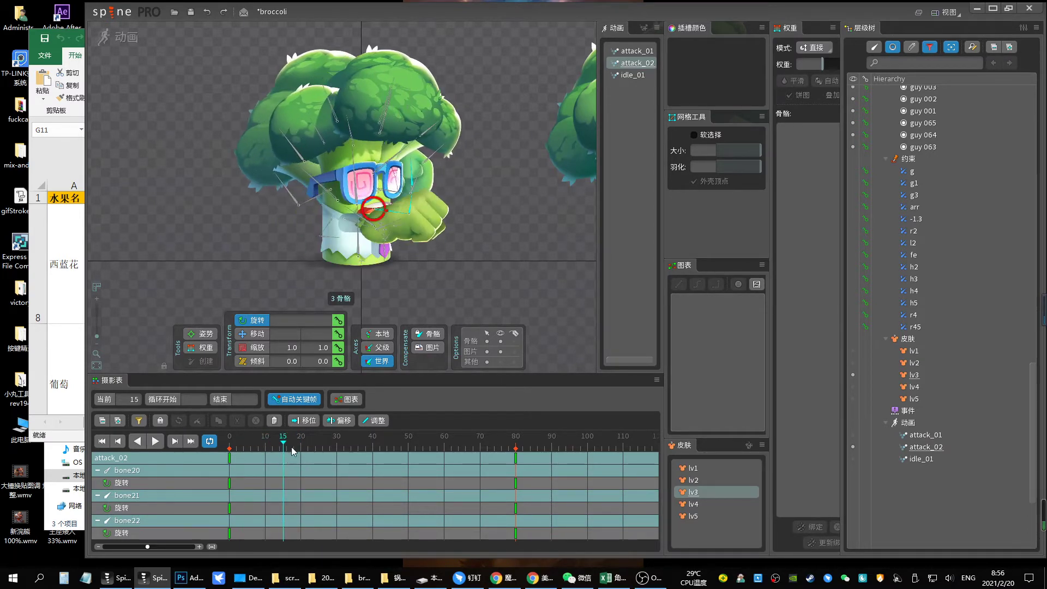
{"action": "left_click_drag", "start_coordinate": [426, 196], "coordinate": [478, 173]}
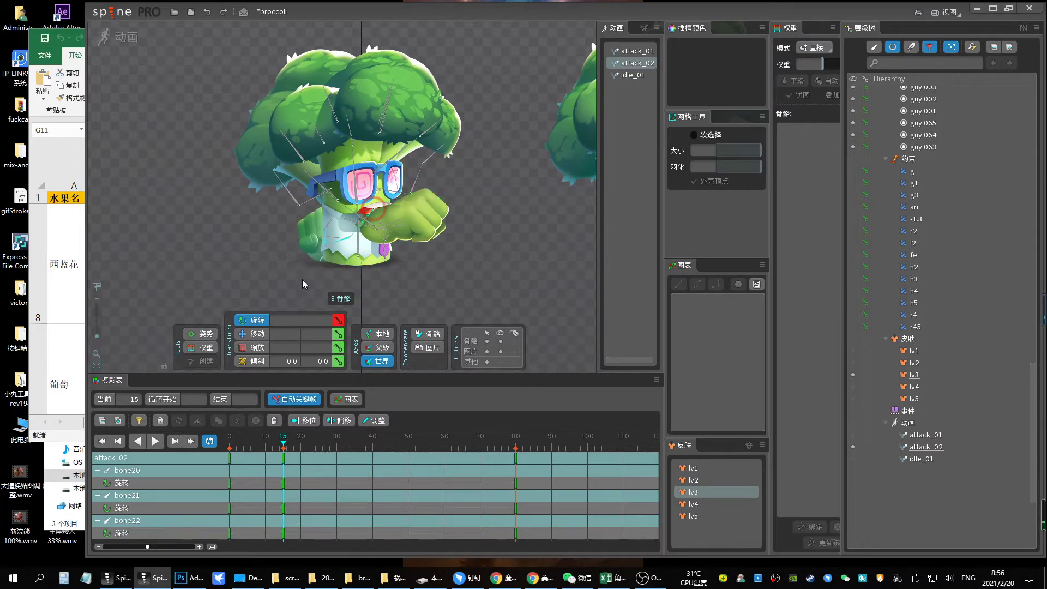
{"action": "left_click", "coordinate": [414, 213]}
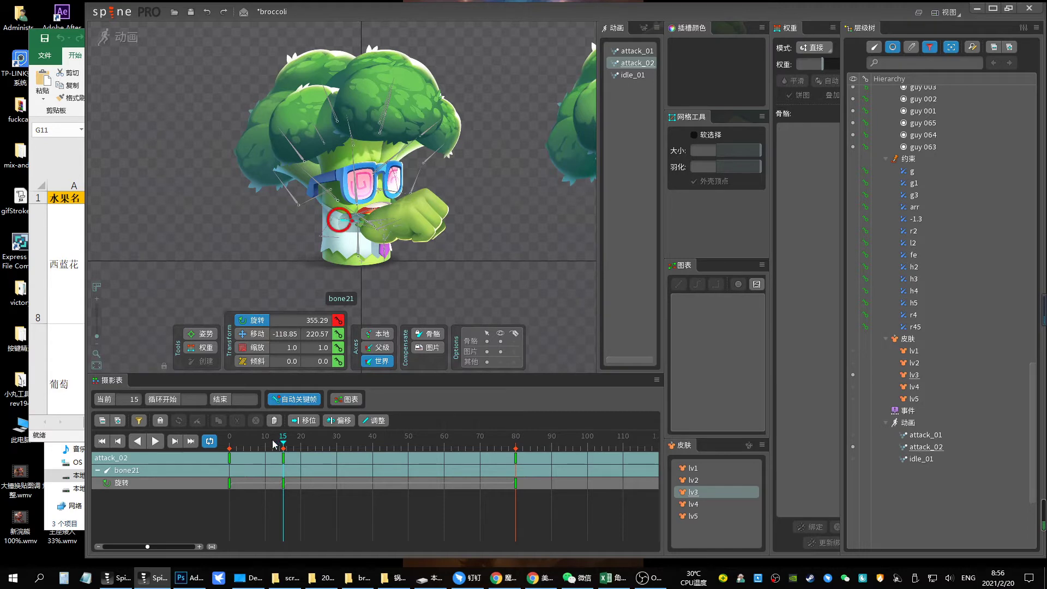
{"action": "mouse_move", "coordinate": [274, 444]}
{"action": "left_mouse_down"}
{"action": "mouse_move", "coordinate": [233, 444]}
{"action": "mouse_move", "coordinate": [305, 445]}
{"action": "mouse_move", "coordinate": [283, 447]}
{"action": "left_mouse_up"}
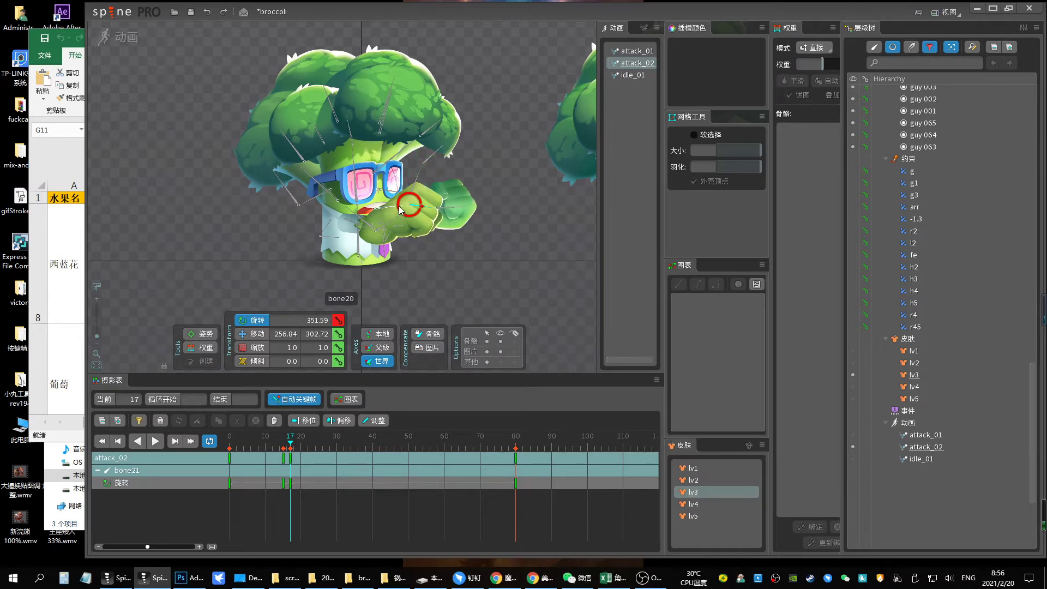
{"action": "left_click_drag", "start_coordinate": [401, 210], "coordinate": [437, 210]}
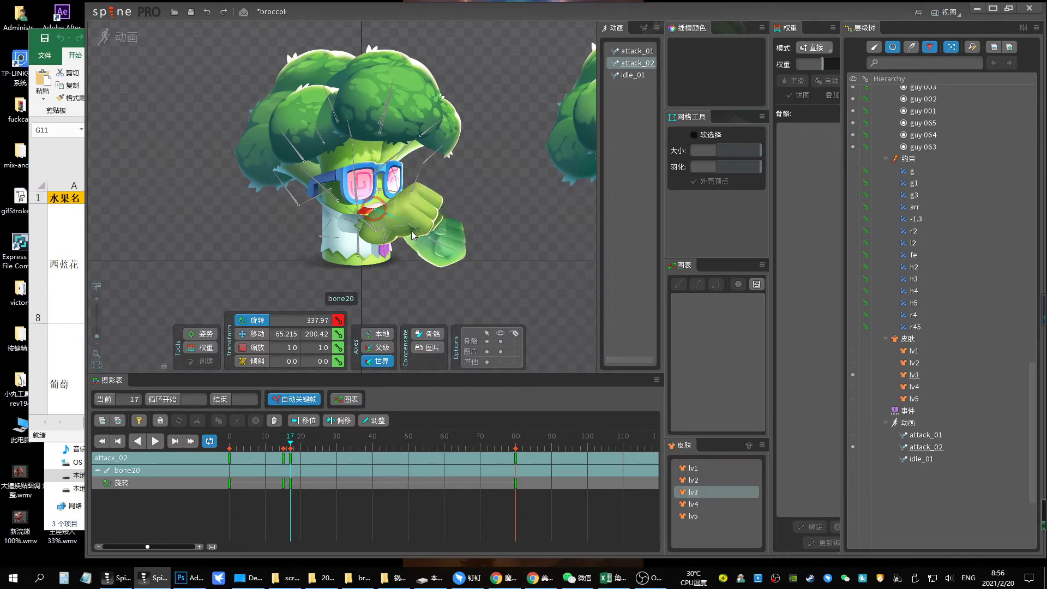
Swing bone down-left and raise bone19's fist at frame 17, deleting the frame-28 rotation key
{"action": "left_click", "coordinate": [359, 228]}
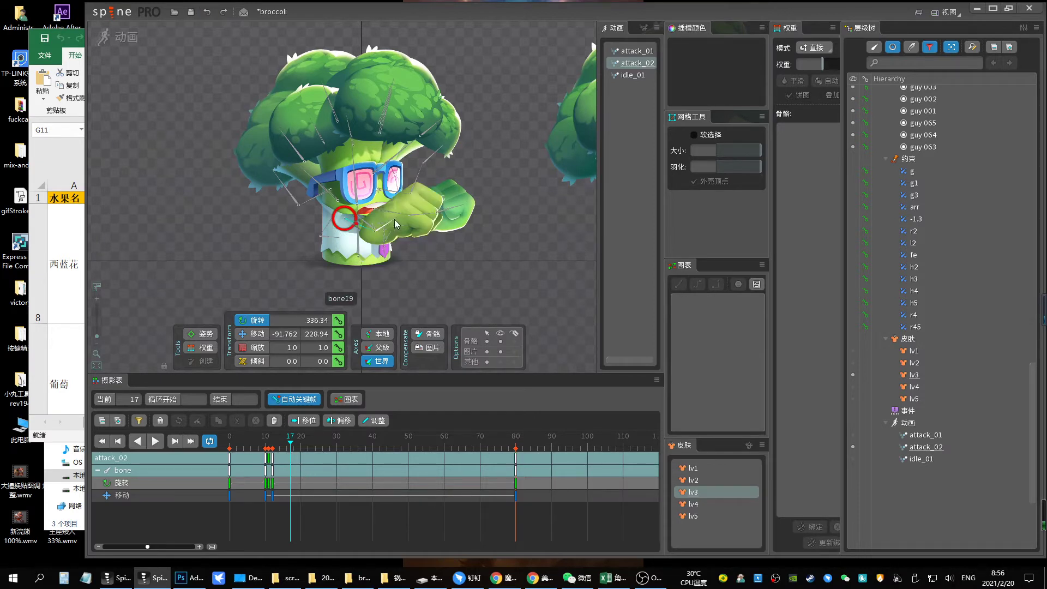
{"action": "left_click_drag", "start_coordinate": [456, 368], "coordinate": [255, 284]}
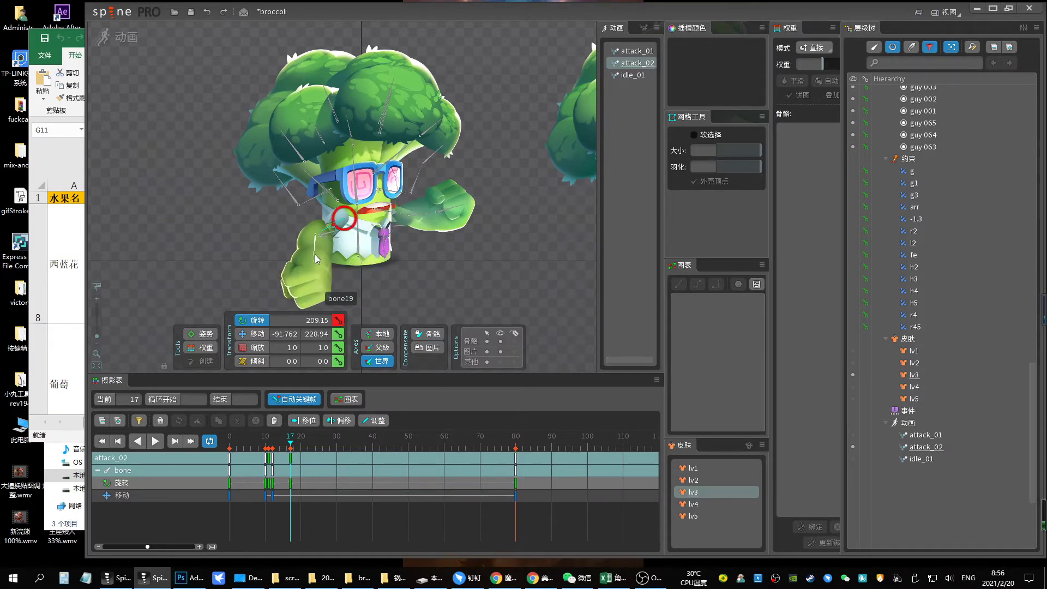
{"action": "left_click_drag", "start_coordinate": [315, 254], "coordinate": [357, 200]}
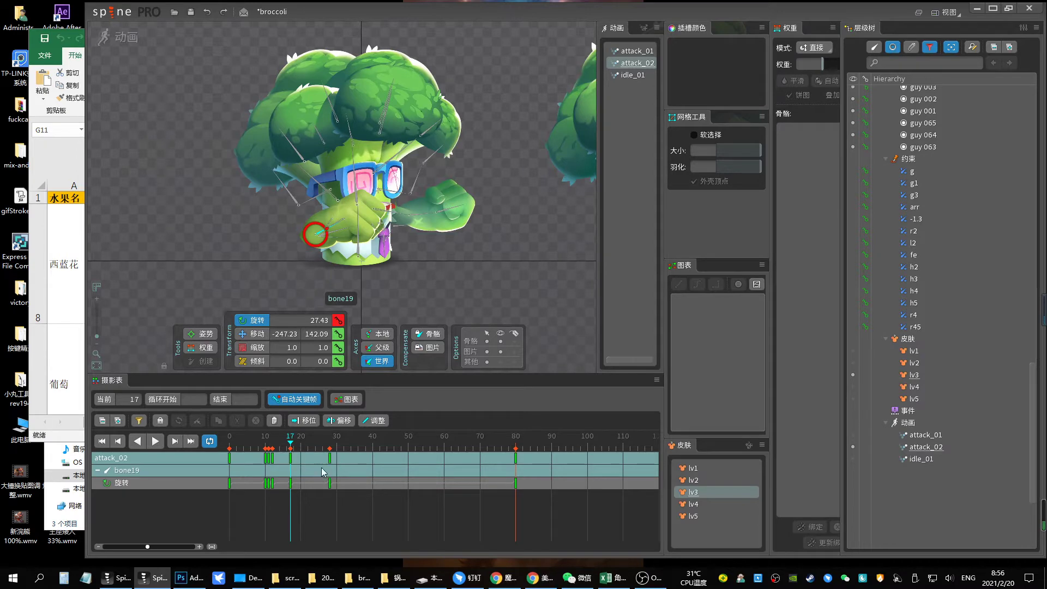
{"action": "key", "text": "Delete"}
{"action": "key", "text": "space"}
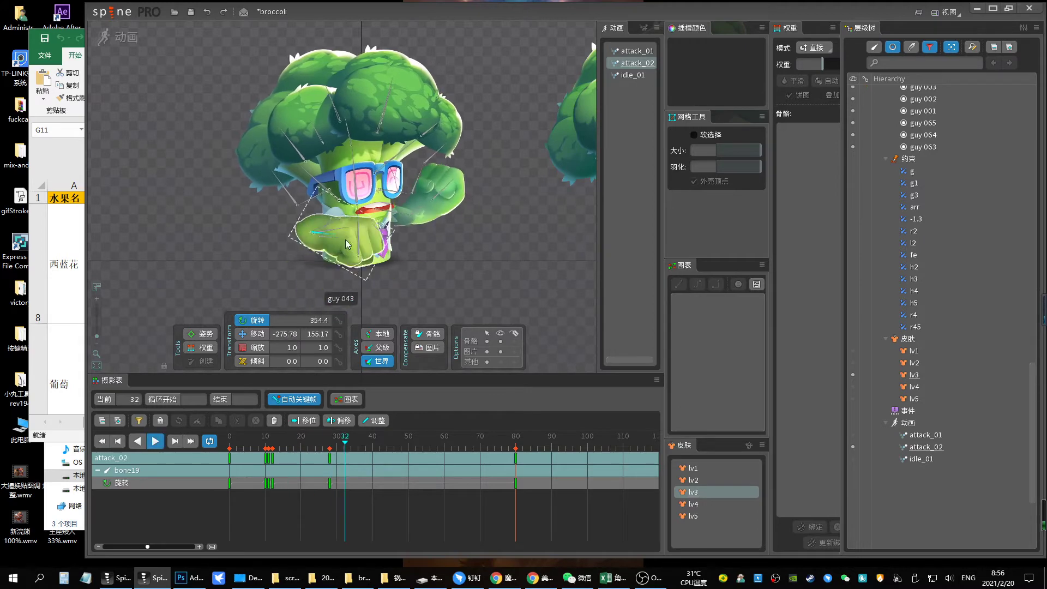
Delete the arm bone's key near frame 17, replay the punch, and inspect bone17 at frame 14
{"action": "left_click", "coordinate": [336, 219]}
{"action": "key", "text": "Delete"}
{"action": "key", "text": "space"}
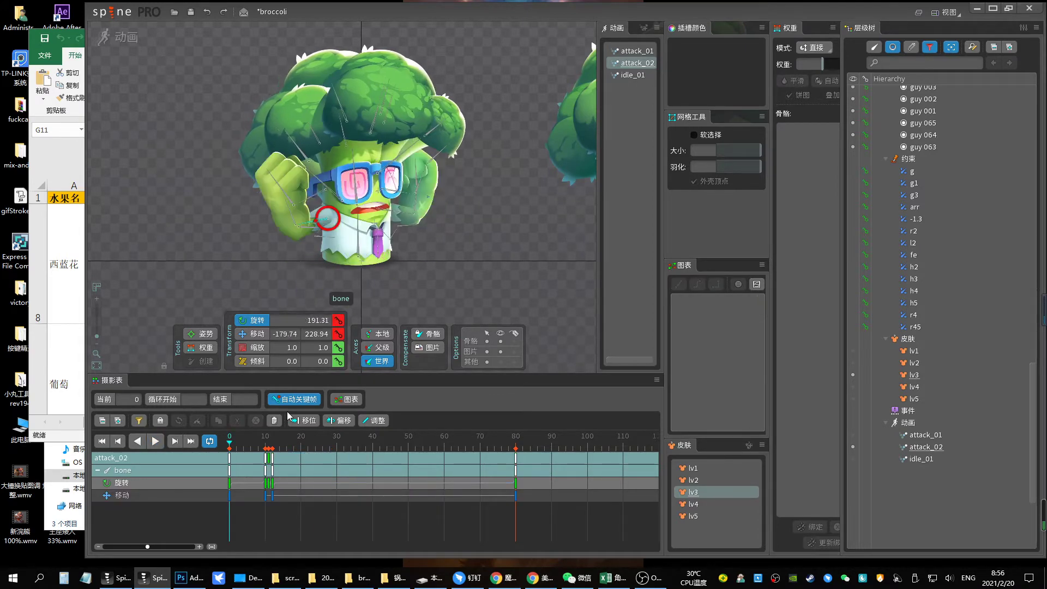
{"action": "key", "text": "space"}
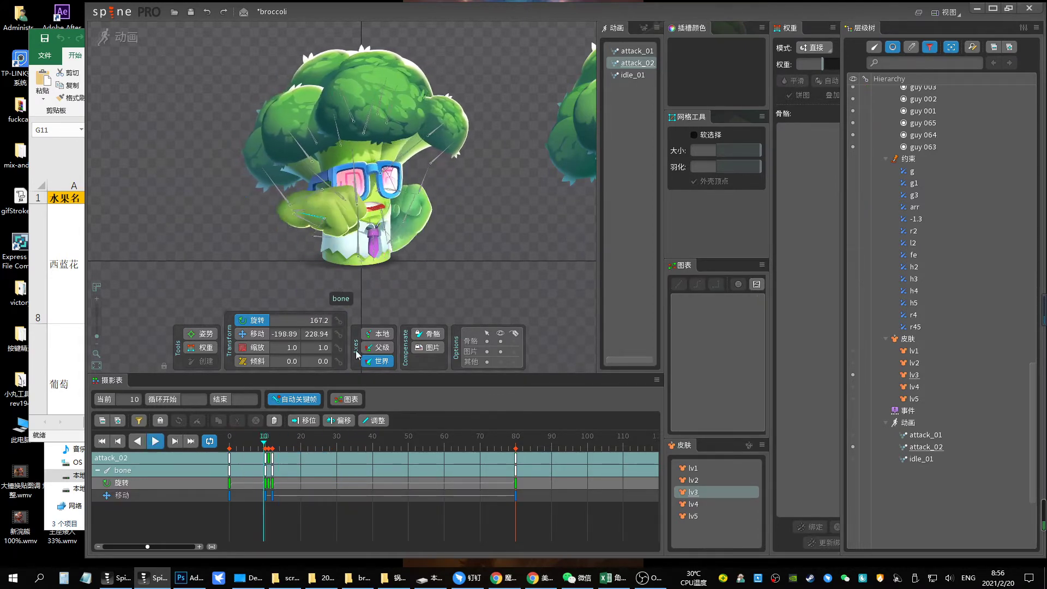
{"action": "left_click", "coordinate": [352, 236]}
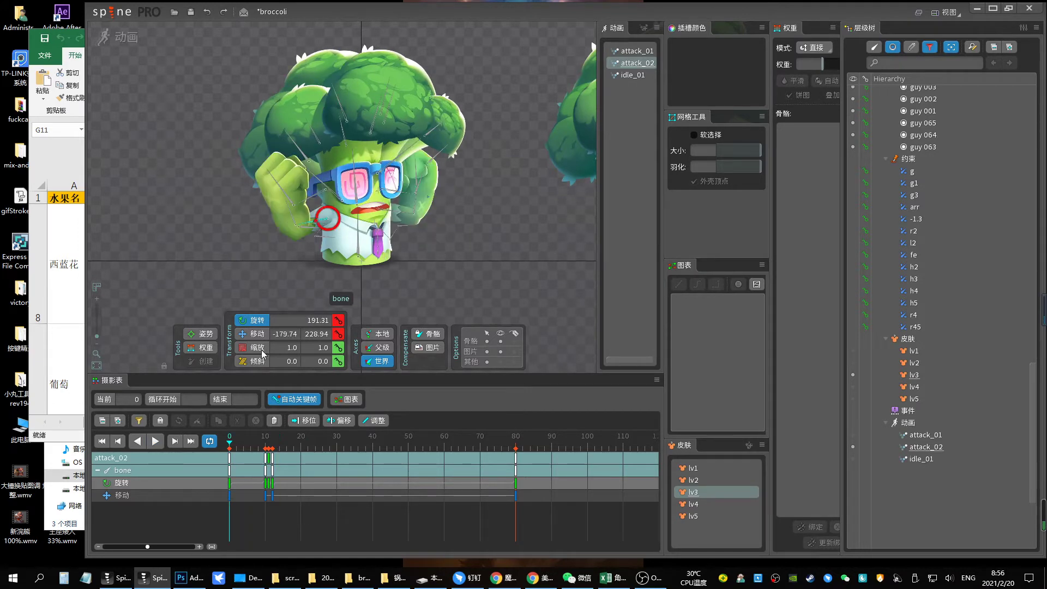
{"action": "left_click", "coordinate": [341, 218]}
{"action": "left_click", "coordinate": [279, 446]}
Move bone17 to key its position at frame 17 and preview the result
{"action": "left_click_drag", "start_coordinate": [282, 446], "coordinate": [292, 448]}
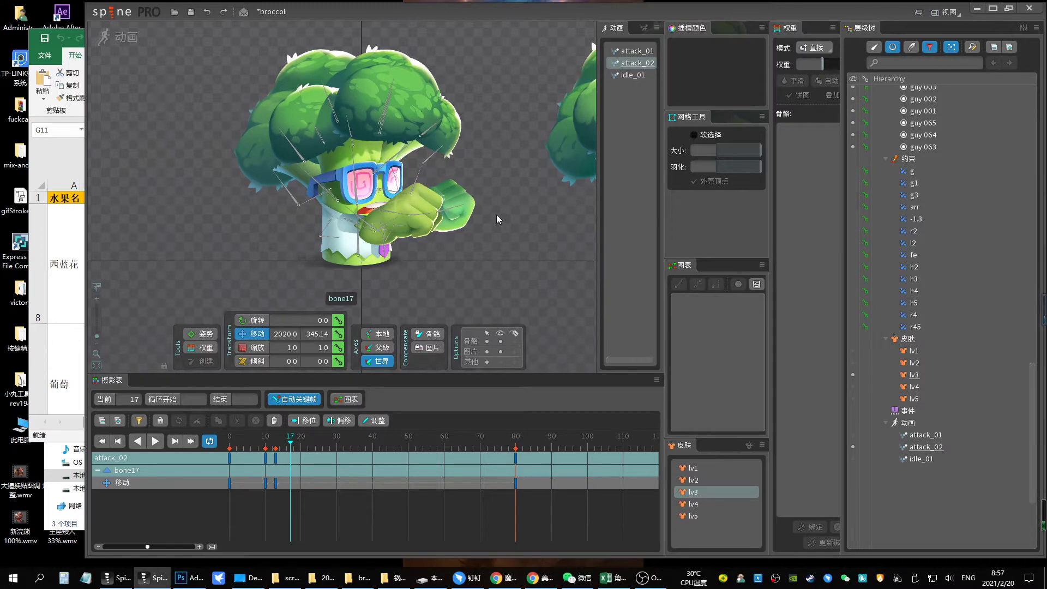
{"action": "left_click_drag", "start_coordinate": [293, 221], "coordinate": [4, 223]}
{"action": "key", "text": "space"}
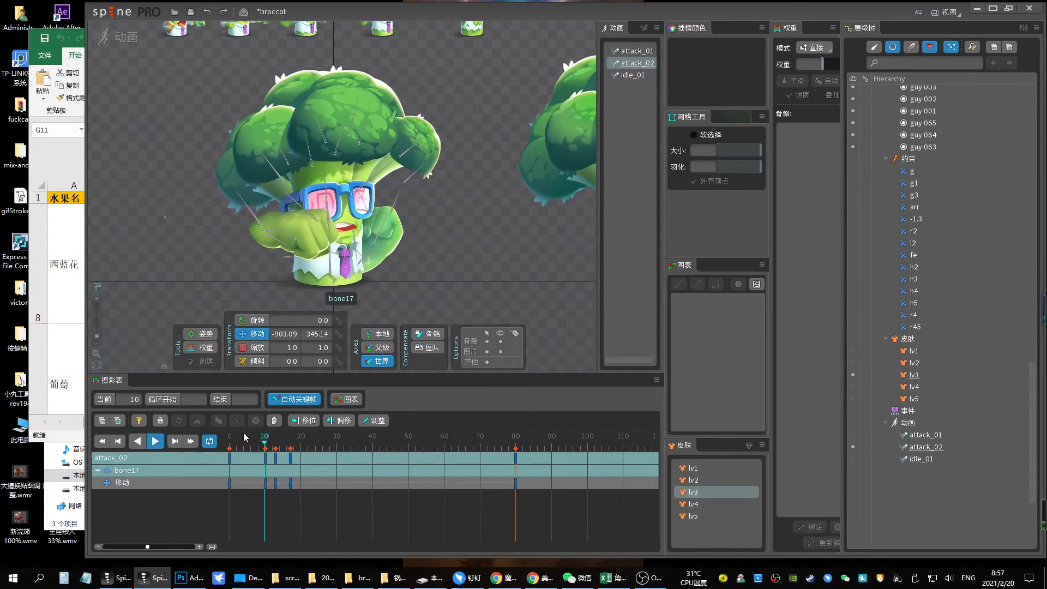
{"action": "key", "text": "space"}
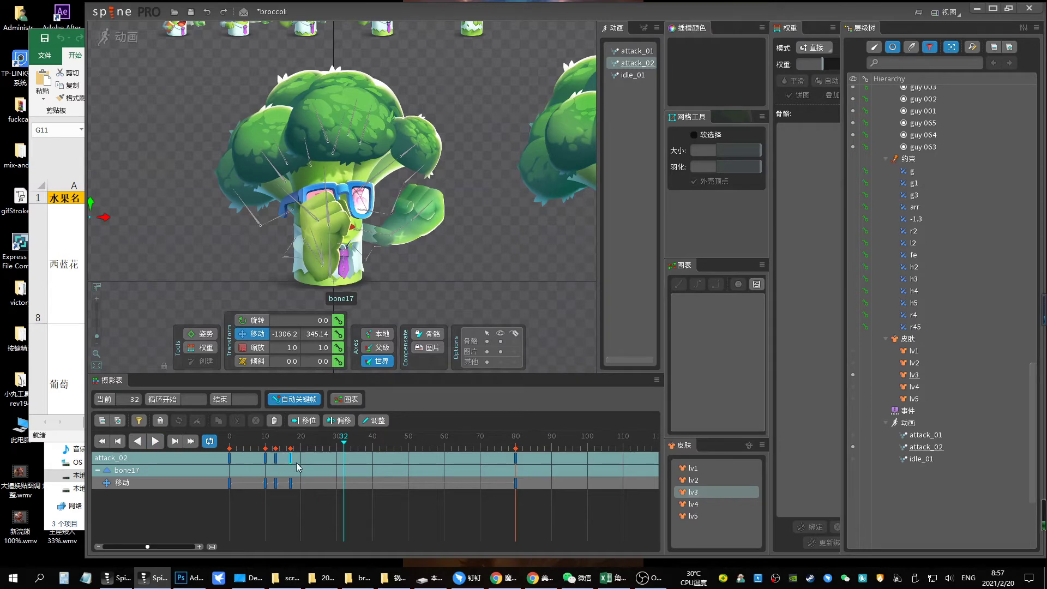
Shift the selected keys about three frames later and replay attack_02 with bone17 selected
{"action": "key", "text": "Escape"}
{"action": "left_click_drag", "start_coordinate": [300, 460], "coordinate": [310, 460]}
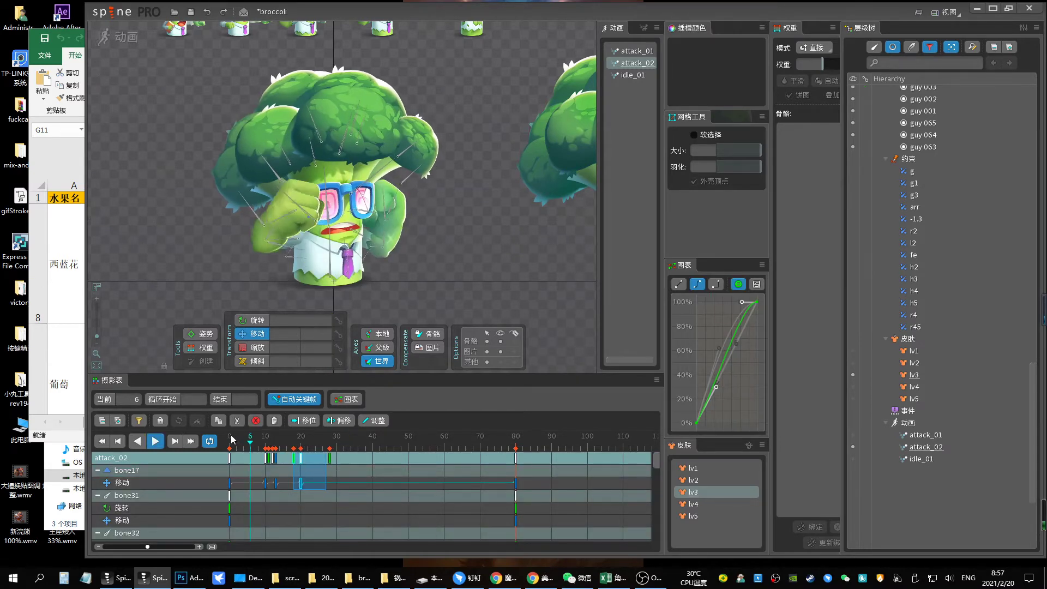
{"action": "left_click", "coordinate": [278, 449]}
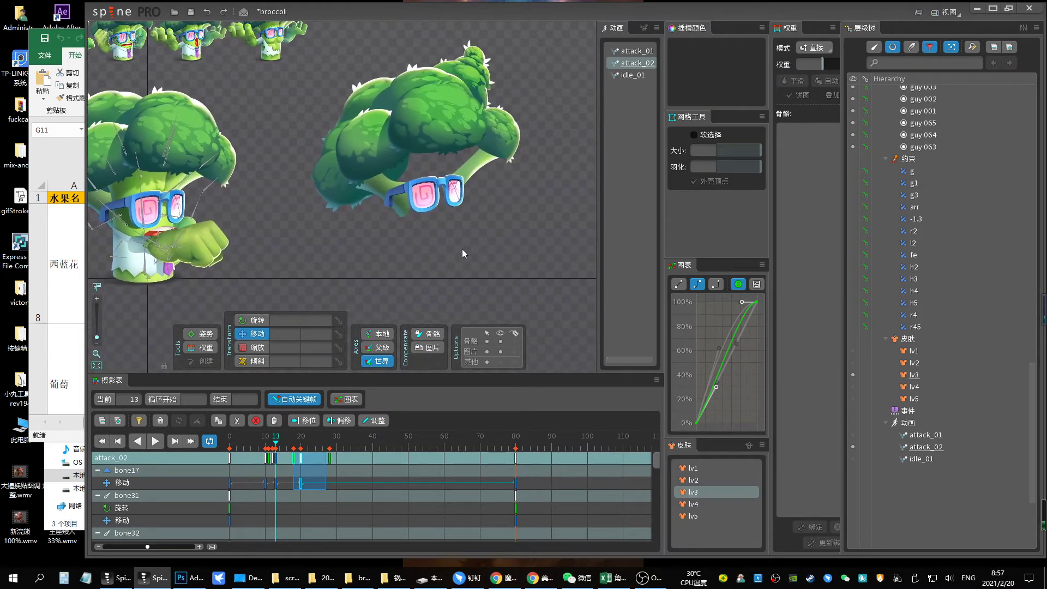
{"action": "left_click", "coordinate": [499, 223]}
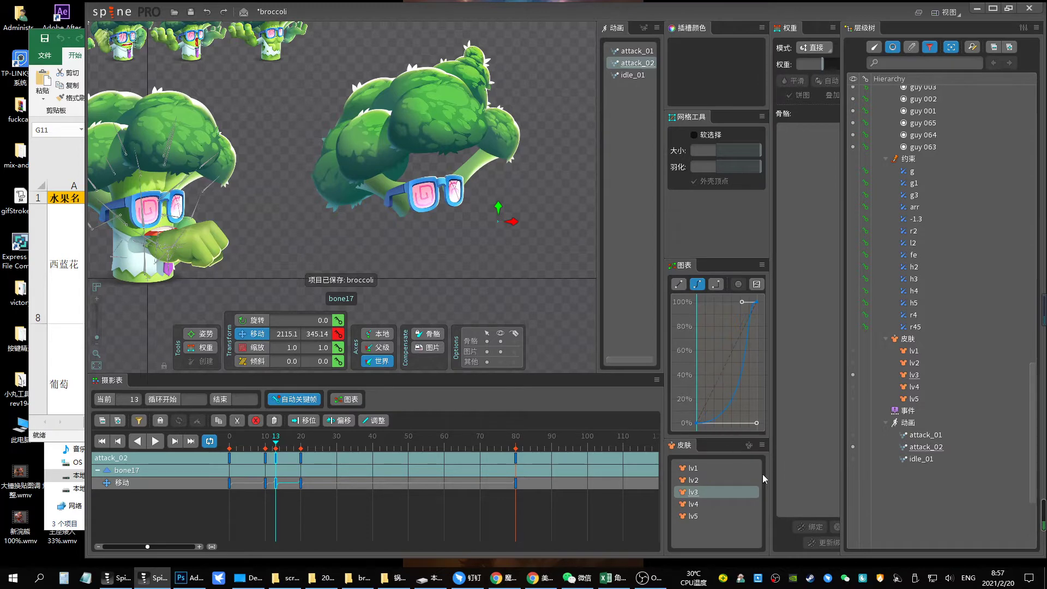
{"action": "key", "text": "space"}
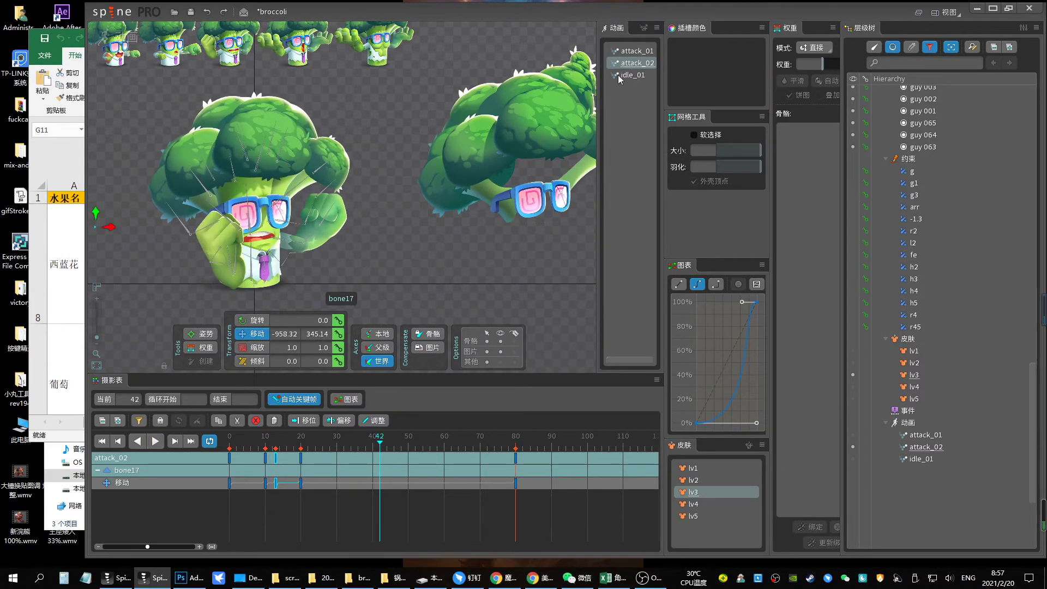
{"action": "left_click", "coordinate": [702, 508]}
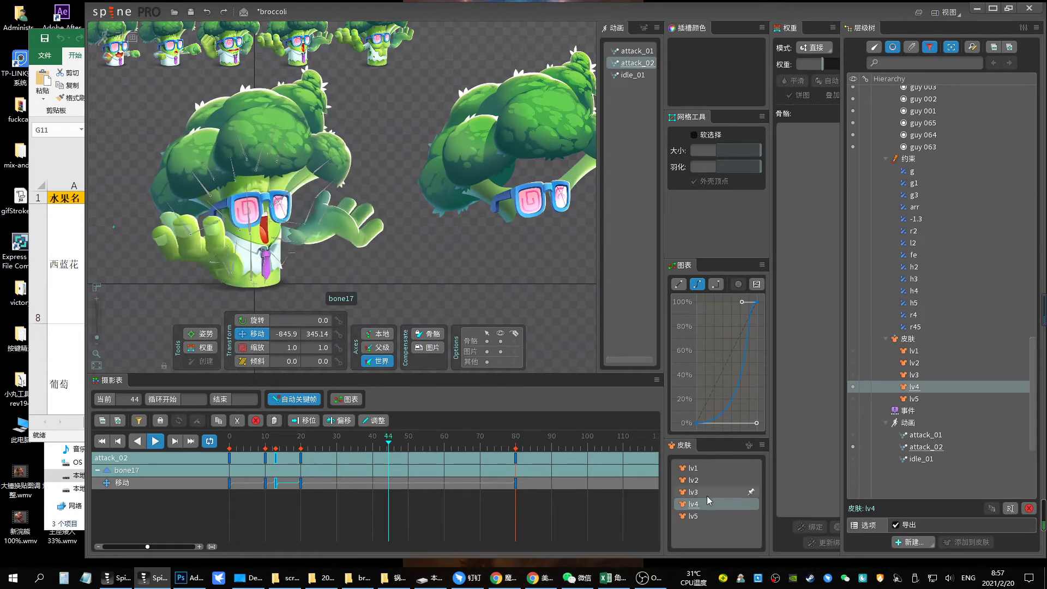
{"action": "left_click", "coordinate": [693, 515]}
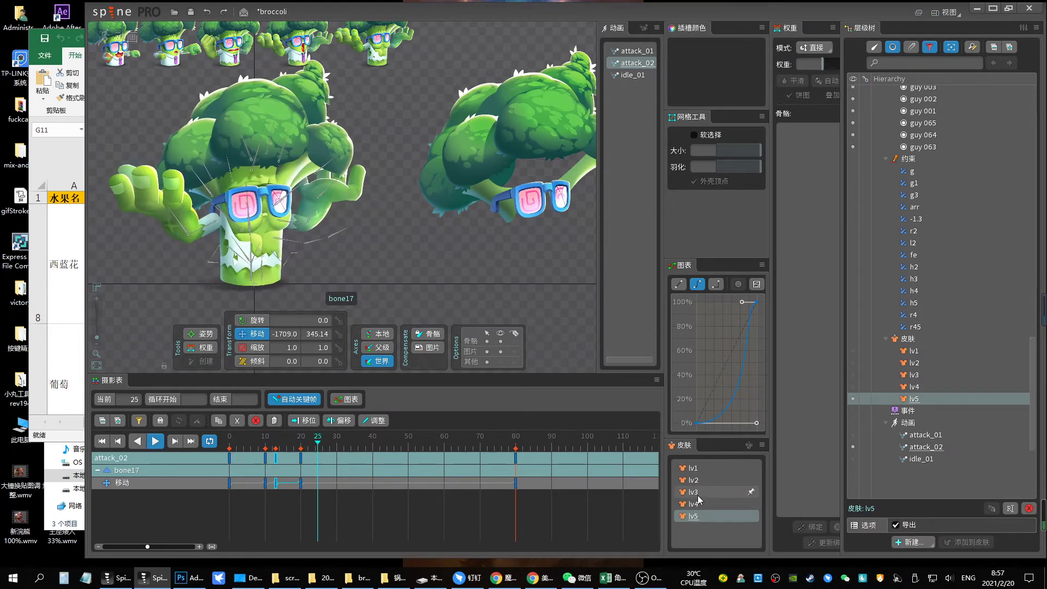
{"action": "left_click", "coordinate": [635, 51]}
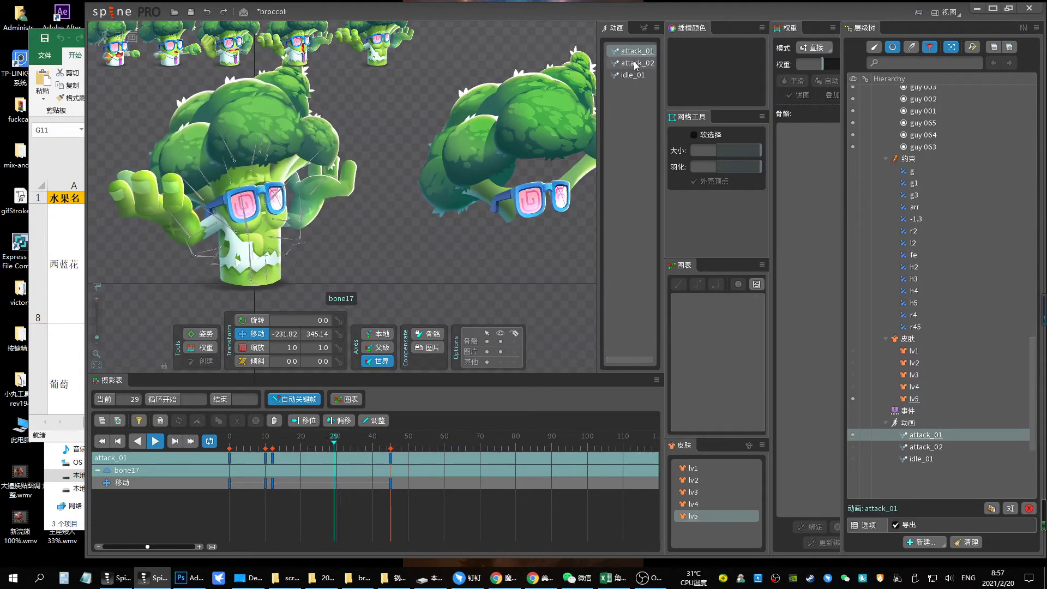
{"action": "left_click", "coordinate": [698, 469]}
{"action": "left_click", "coordinate": [704, 478]}
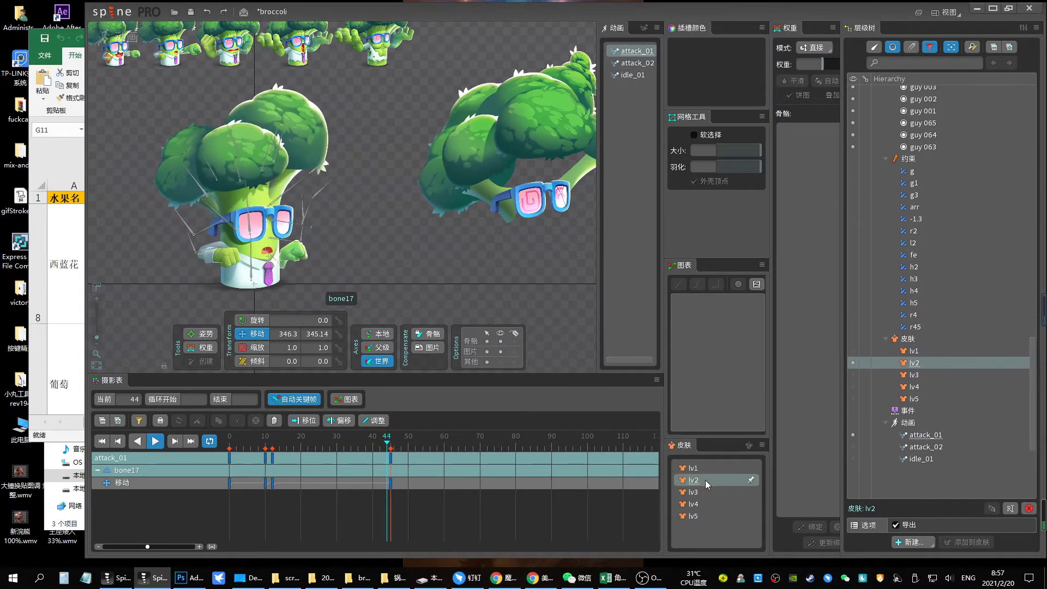
{"action": "left_click", "coordinate": [705, 493]}
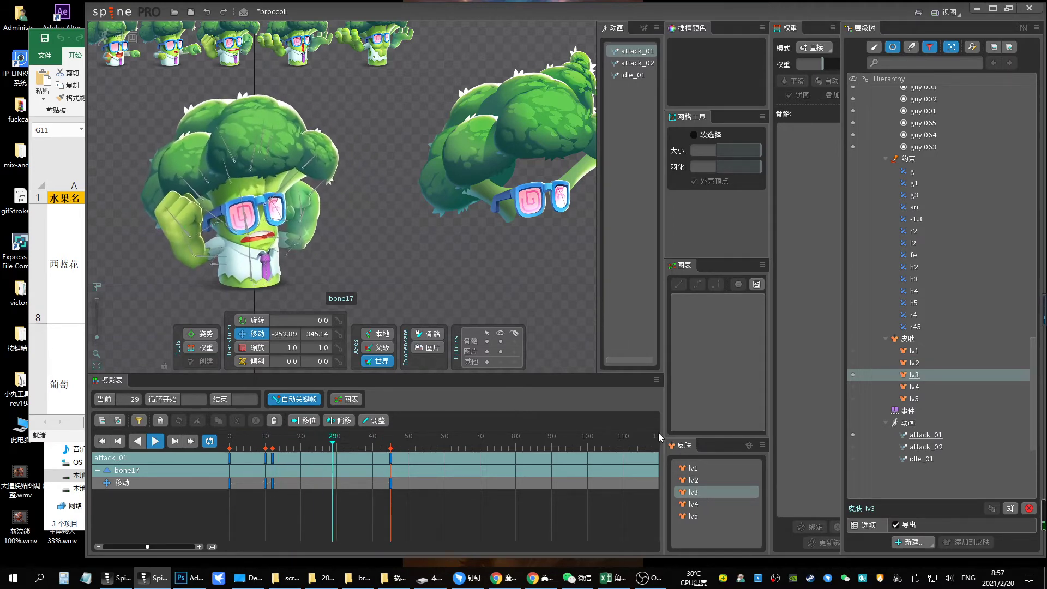
{"action": "left_click", "coordinate": [695, 503]}
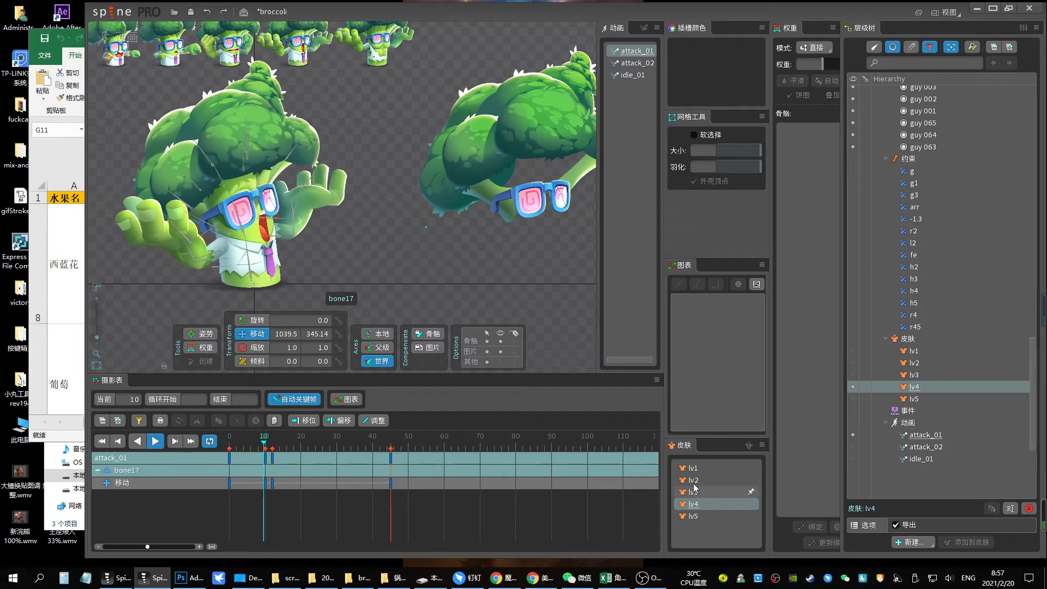
{"action": "key", "text": "Up"}
{"action": "left_click", "coordinate": [636, 63]}
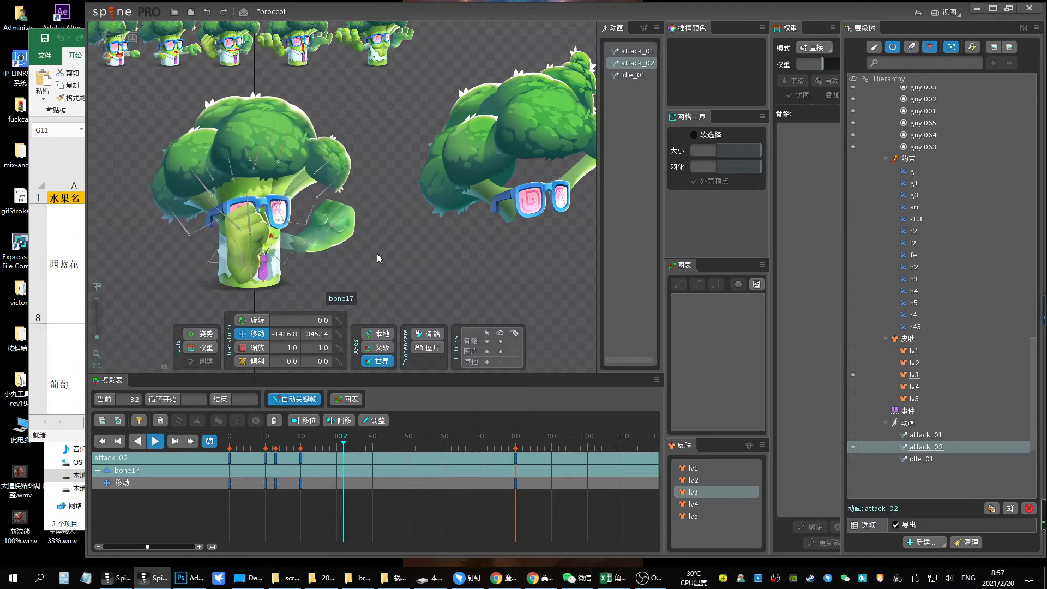
Copy bone19's move keys from frames 0 and 10 and paste them at frame 10
{"action": "left_click", "coordinate": [305, 254]}
{"action": "left_click", "coordinate": [303, 256]}
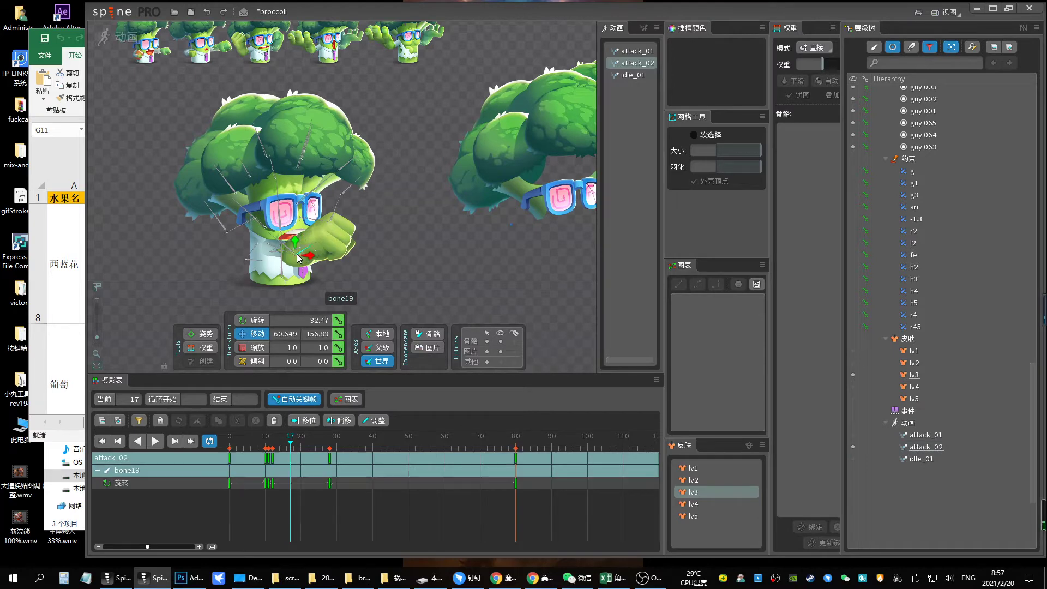
{"action": "left_click", "coordinate": [338, 333]}
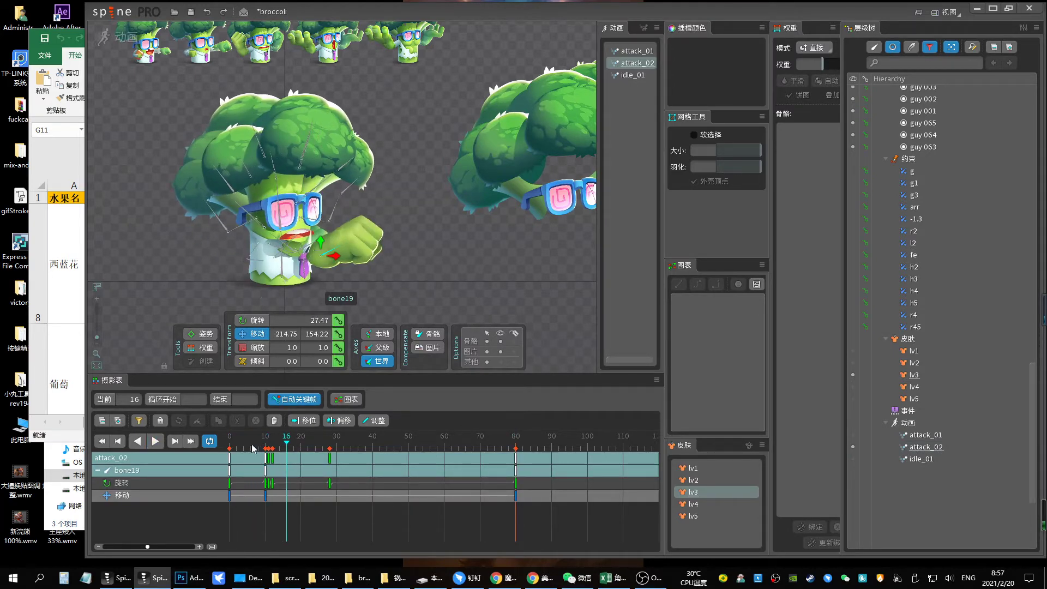
{"action": "left_click_drag", "start_coordinate": [240, 442], "coordinate": [274, 451]}
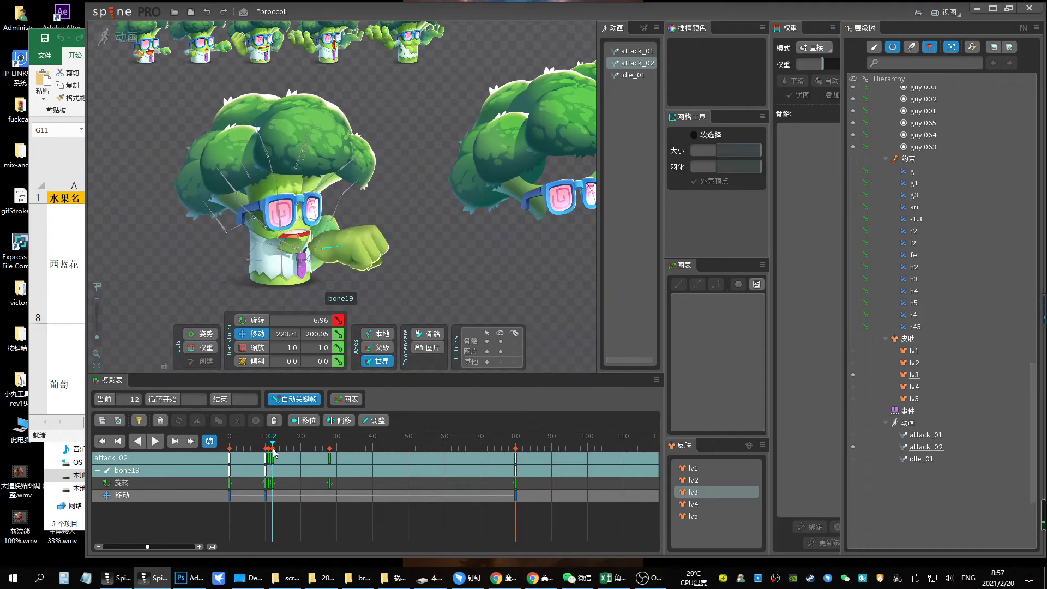
{"action": "left_click_drag", "start_coordinate": [224, 502], "coordinate": [270, 492]}
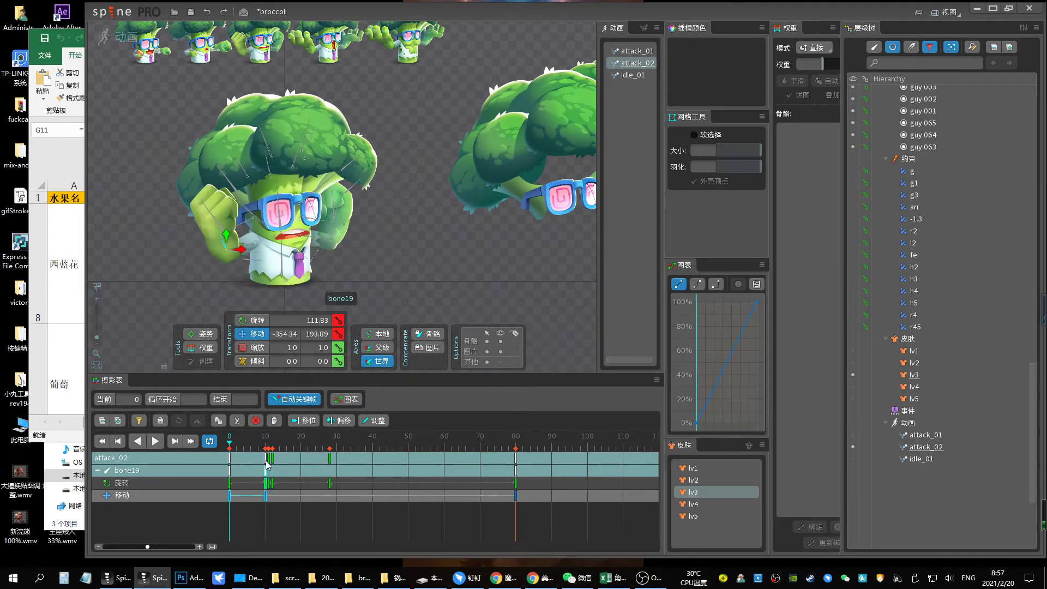
{"action": "key", "text": "ctrl+c"}
{"action": "key", "text": "ctrl+v"}
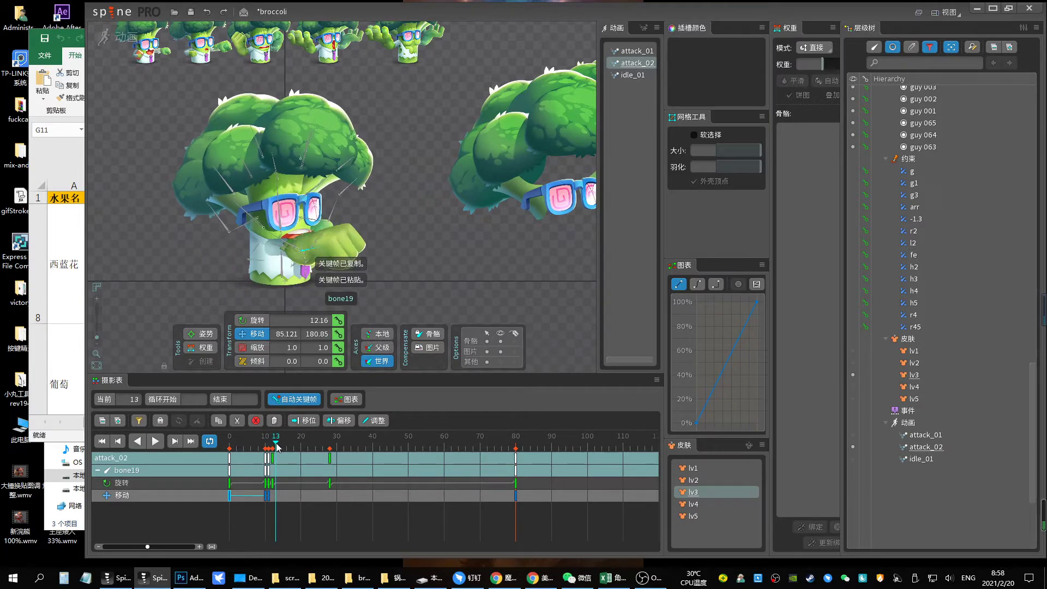
Raise the fist higher at frame 12, play the punch, and save
{"action": "left_click_drag", "start_coordinate": [277, 447], "coordinate": [325, 445]}
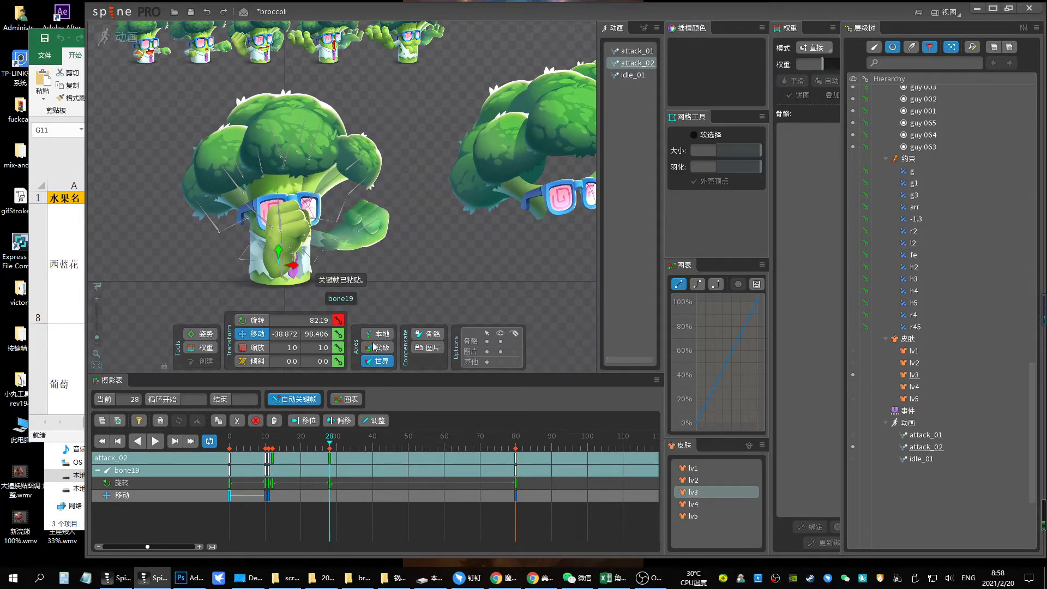
{"action": "left_click_drag", "start_coordinate": [283, 445], "coordinate": [272, 446]}
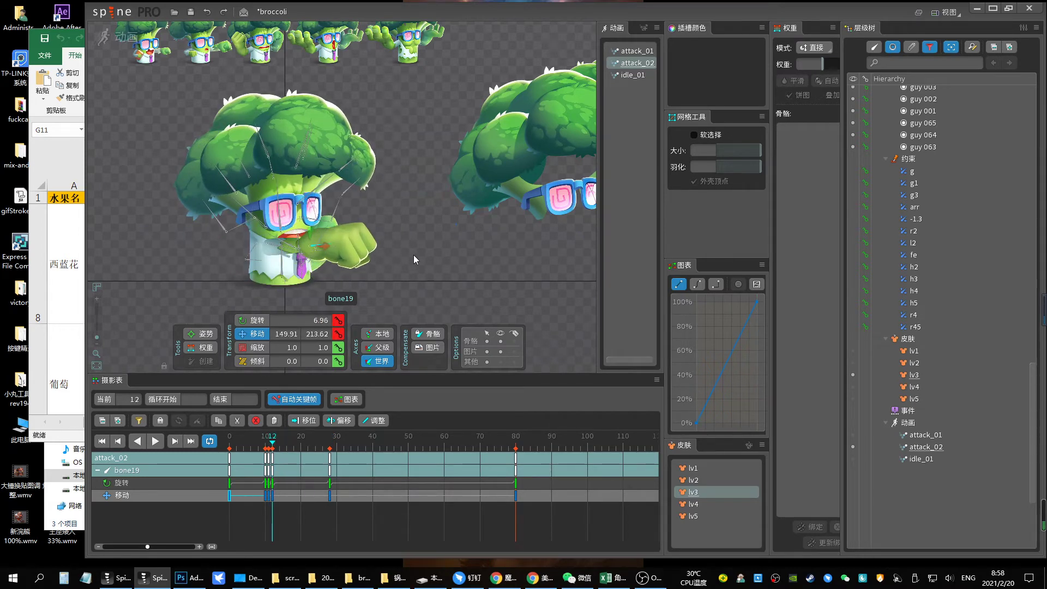
{"action": "left_click_drag", "start_coordinate": [413, 254], "coordinate": [410, 245]}
{"action": "key", "text": "space"}
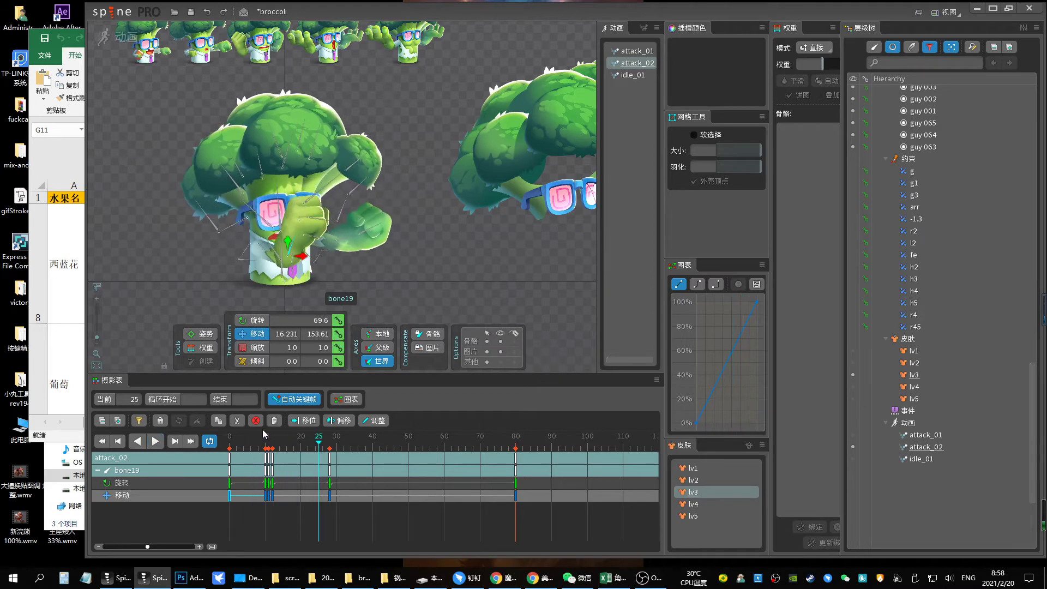
{"action": "key", "text": "ctrl+s"}
{"action": "key", "text": "space"}
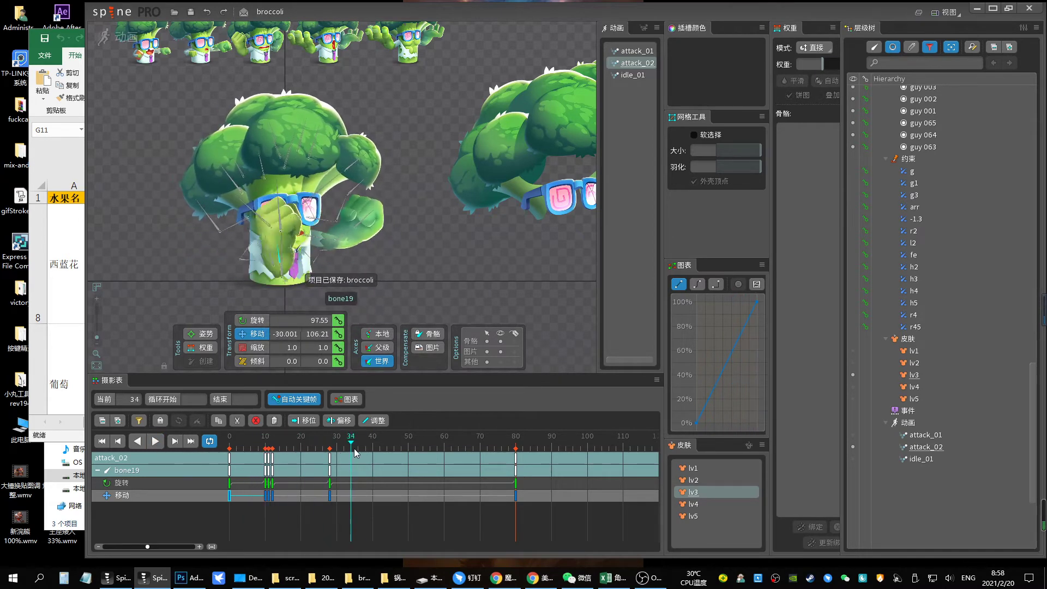
Rotate bone19 at frame 40 to re-angle the fist
{"action": "left_click_drag", "start_coordinate": [381, 450], "coordinate": [391, 449]}
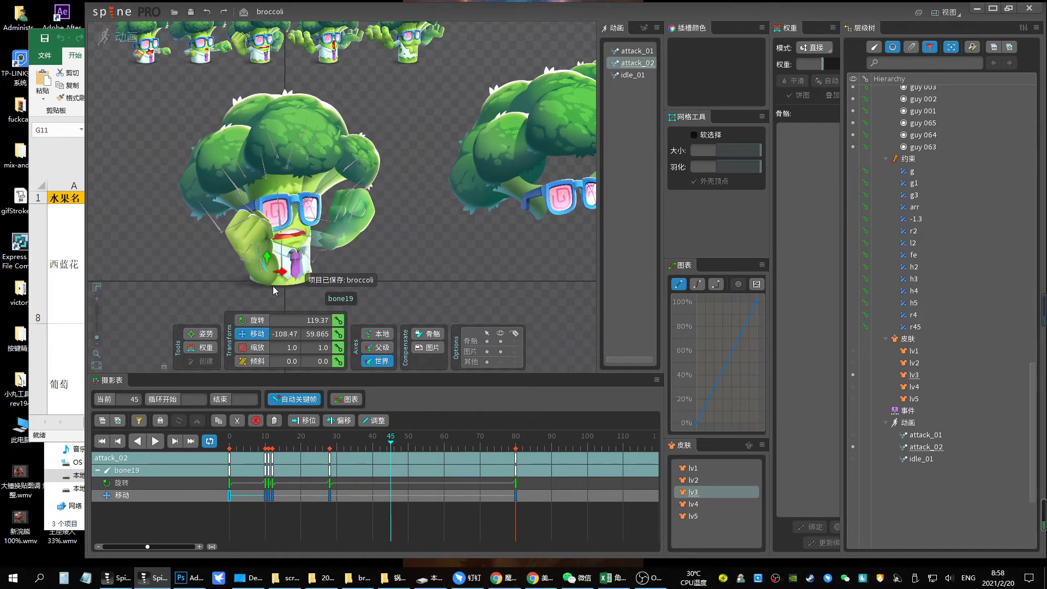
{"action": "left_click", "coordinate": [311, 447]}
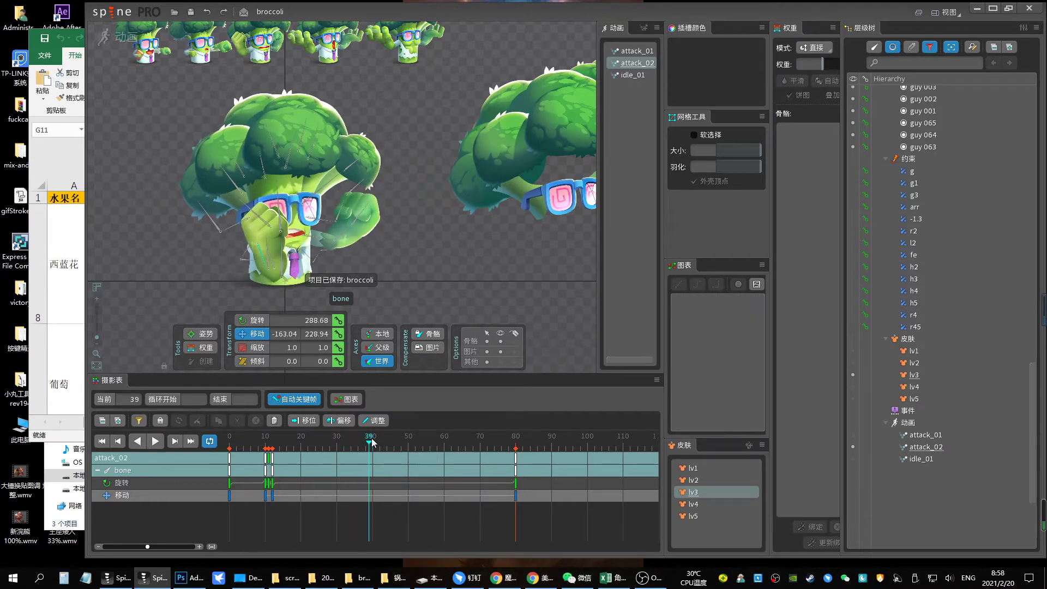
{"action": "left_click_drag", "start_coordinate": [372, 442], "coordinate": [373, 443]}
{"action": "key", "text": "c"}
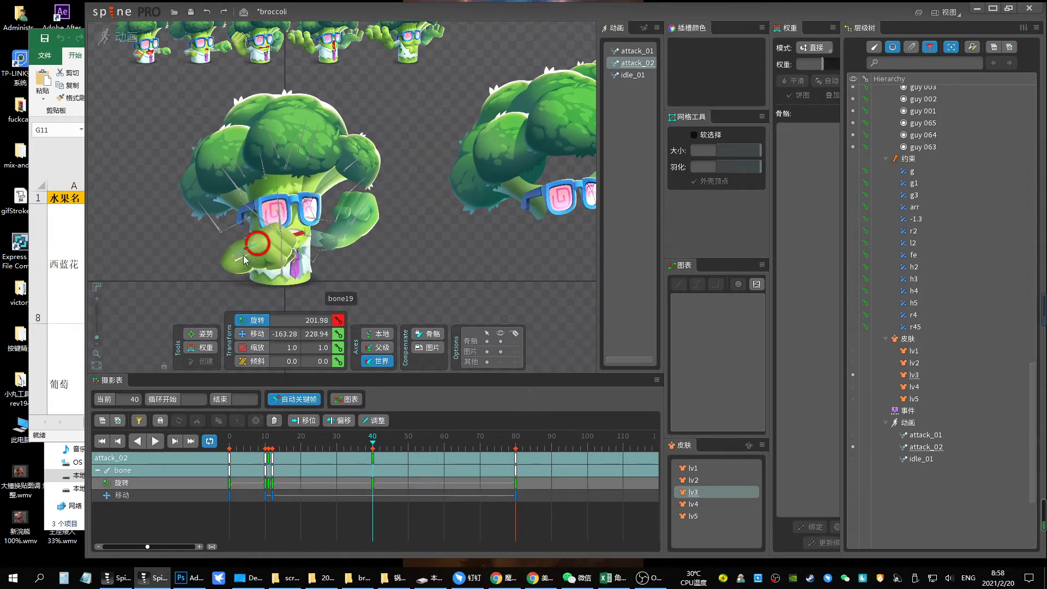
{"action": "left_click", "coordinate": [238, 259]}
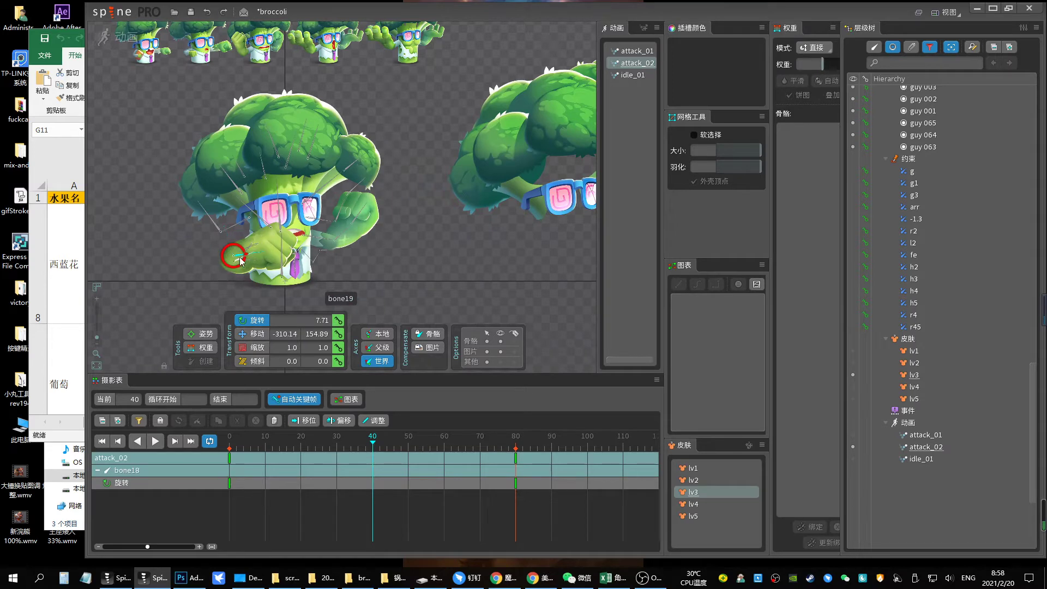
{"action": "left_click_drag", "start_coordinate": [240, 261], "coordinate": [222, 234]}
Play the punch from frame 21 to review it, then clear the bone selection
{"action": "left_click", "coordinate": [305, 437]}
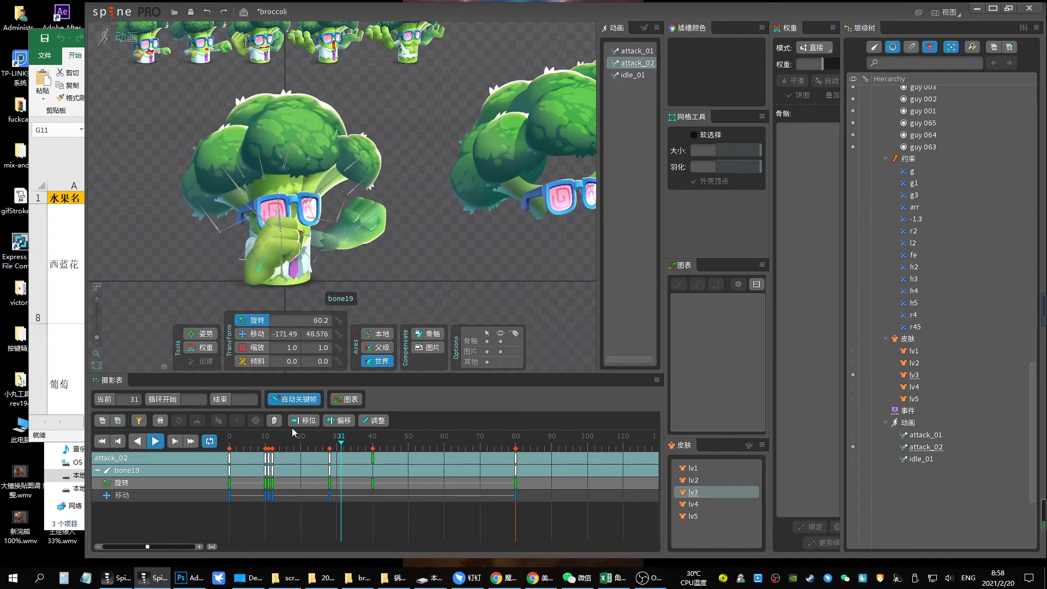
{"action": "key", "text": "space"}
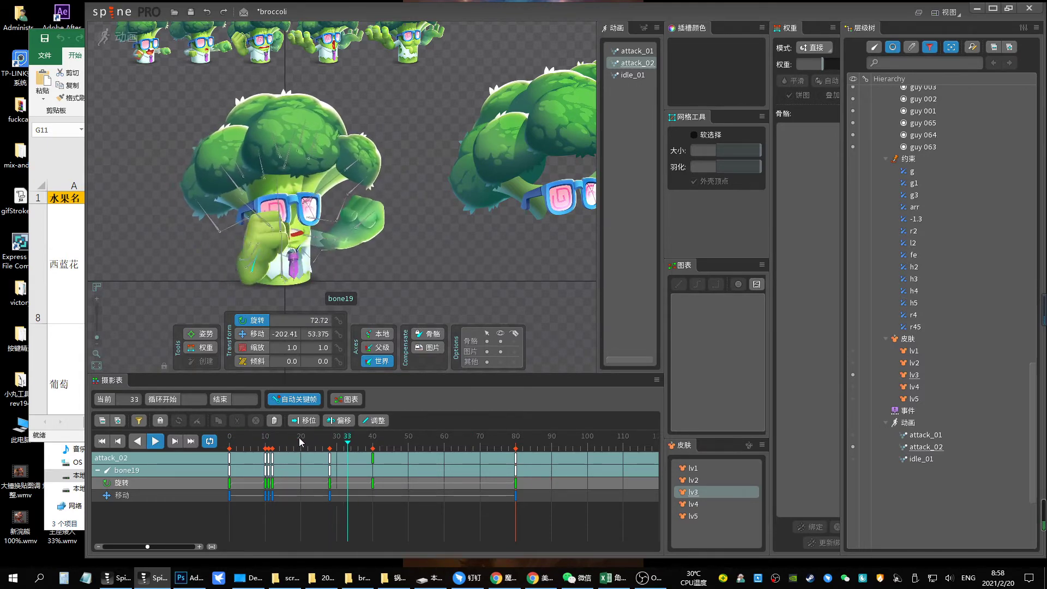
{"action": "key", "text": "space"}
{"action": "key", "text": "space"}
{"action": "key", "text": "Escape"}
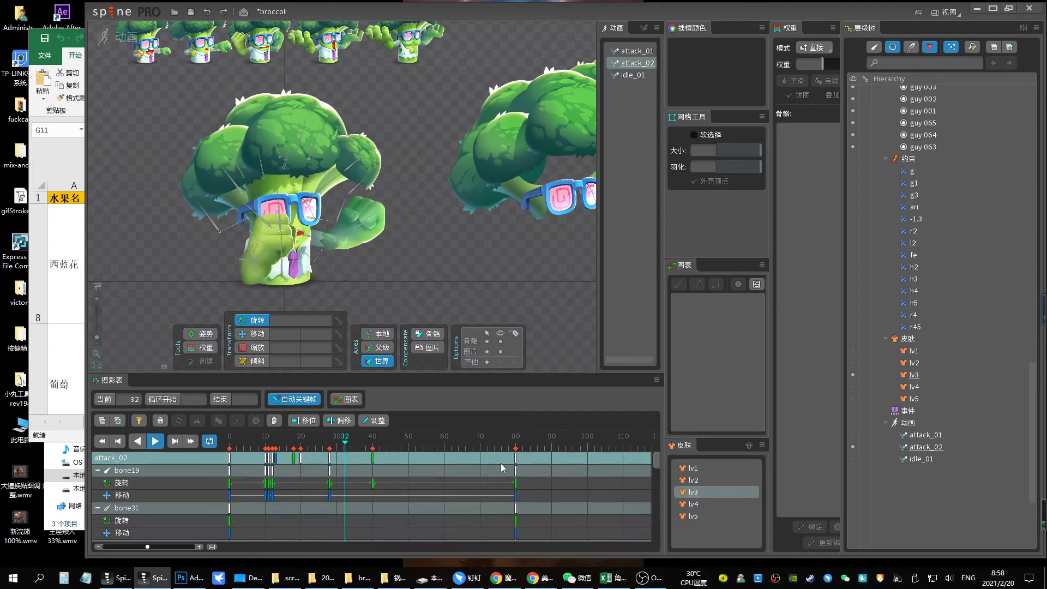
Move the key column from frame 76 to frame 51 and save the project
{"action": "left_click_drag", "start_coordinate": [494, 463], "coordinate": [420, 467]}
{"action": "key", "text": "space"}
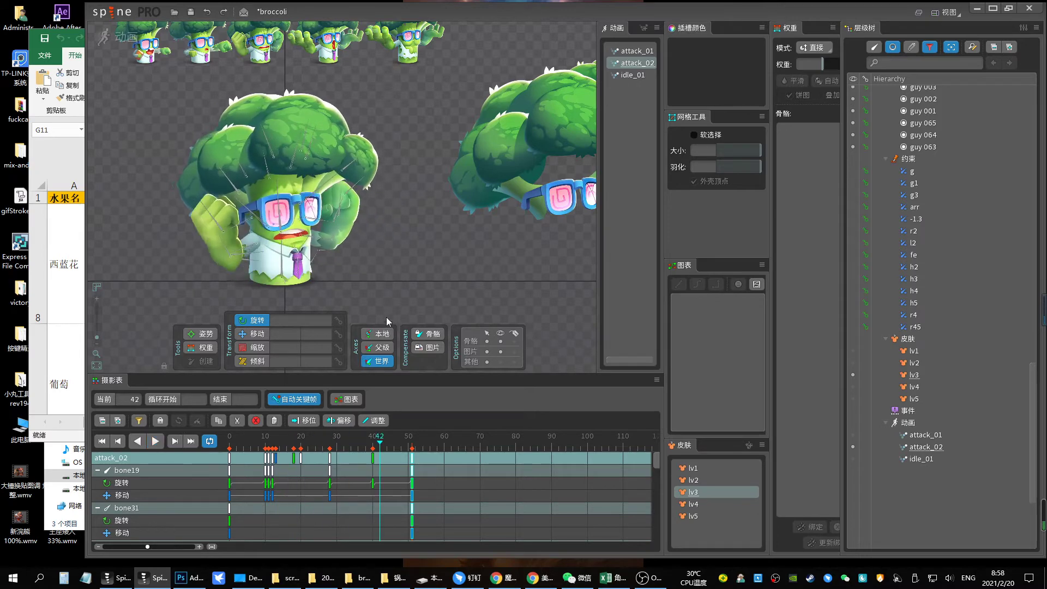
{"action": "key", "text": "ctrl+s"}
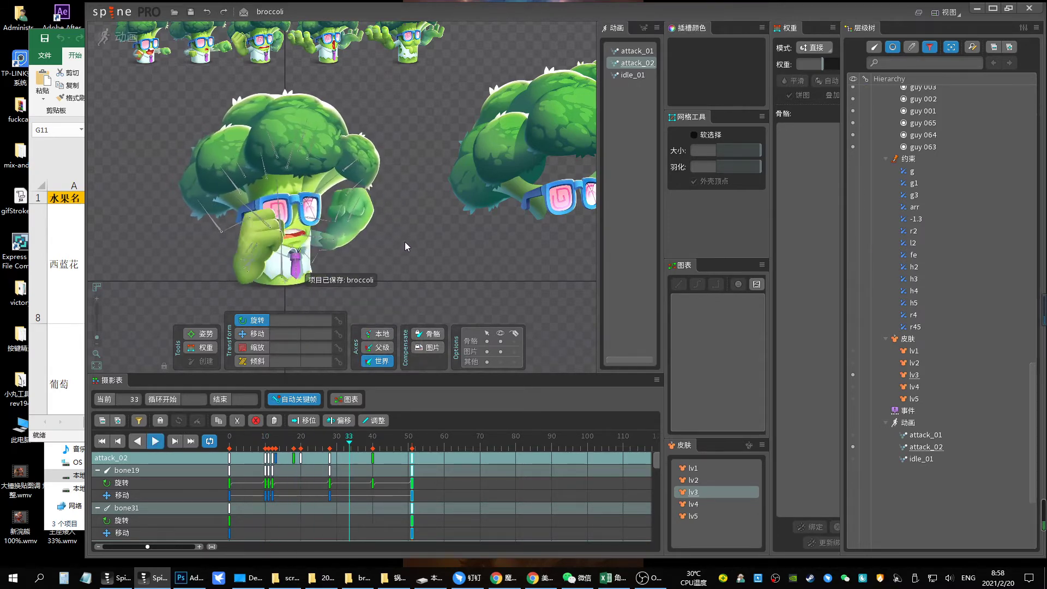
{"action": "key", "text": "space"}
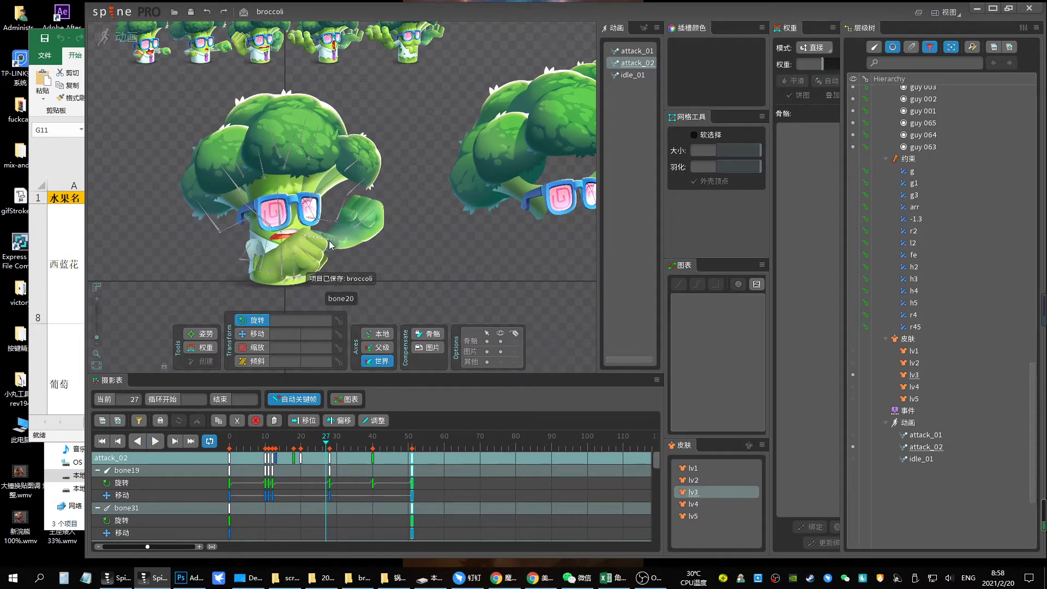
Rotate bone19 at frame 17 to reposition the hand
{"action": "left_click", "coordinate": [344, 236]}
{"action": "mouse_move", "coordinate": [300, 443]}
{"action": "left_mouse_down"}
{"action": "mouse_move", "coordinate": [294, 450]}
{"action": "mouse_move", "coordinate": [324, 446]}
{"action": "left_mouse_up"}
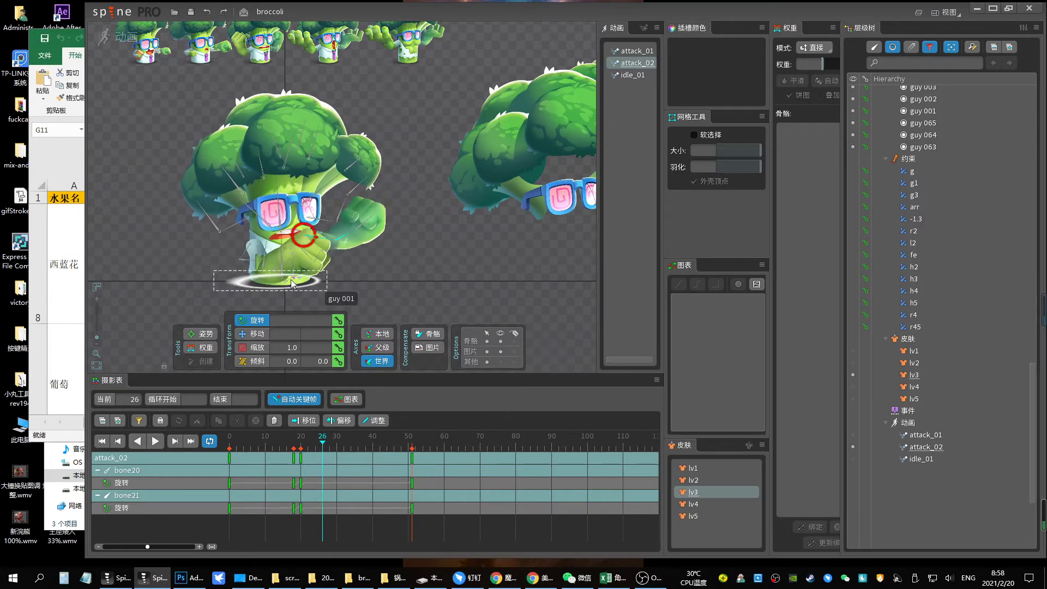
{"action": "left_click_drag", "start_coordinate": [288, 267], "coordinate": [298, 285]}
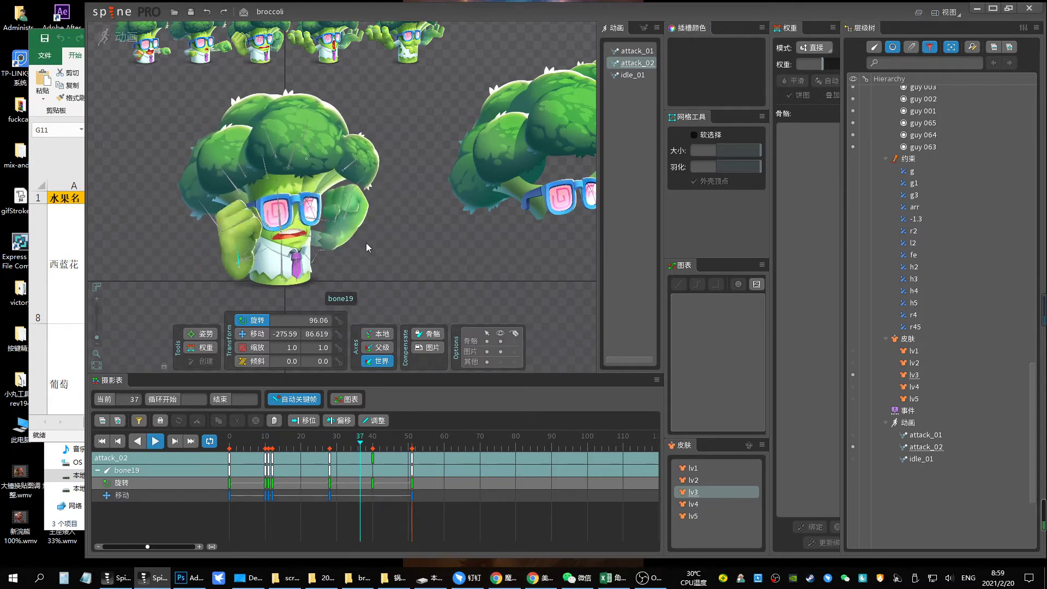
Save the project and select the guy 034 face mesh in setup mode
{"action": "left_click", "coordinate": [332, 196]}
{"action": "key", "text": "ctrl+s"}
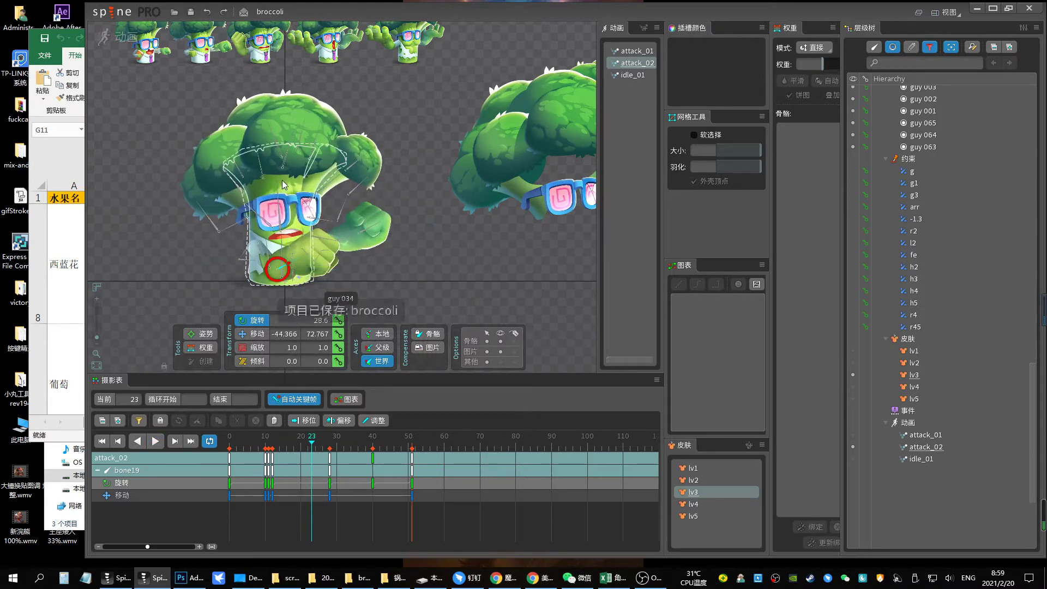
{"action": "left_click", "coordinate": [328, 201]}
{"action": "left_click", "coordinate": [125, 39]}
Start weight editing on guy 034 in 增加 (add) mode, strength 2, size 129
{"action": "scroll", "coordinate": [296, 196], "scroll_direction": "up", "scroll_amount": 2}
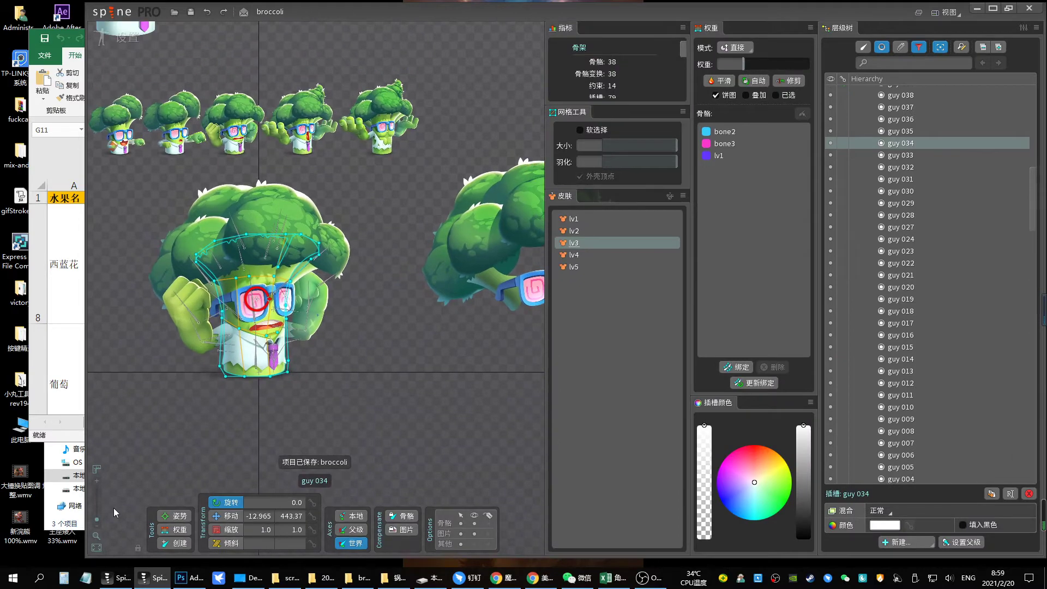
{"action": "scroll", "coordinate": [296, 195], "scroll_direction": "up", "scroll_amount": 1}
{"action": "scroll", "coordinate": [296, 195], "scroll_direction": "up", "scroll_amount": 2}
{"action": "scroll", "coordinate": [296, 195], "scroll_direction": "up", "scroll_amount": 2}
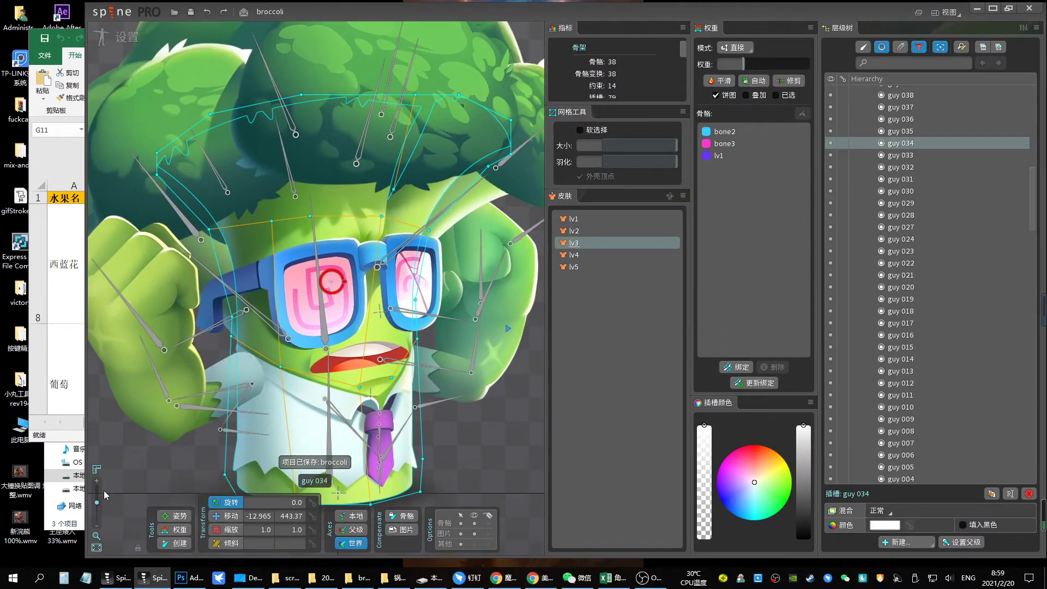
{"action": "key", "text": "ctrl+Tab"}
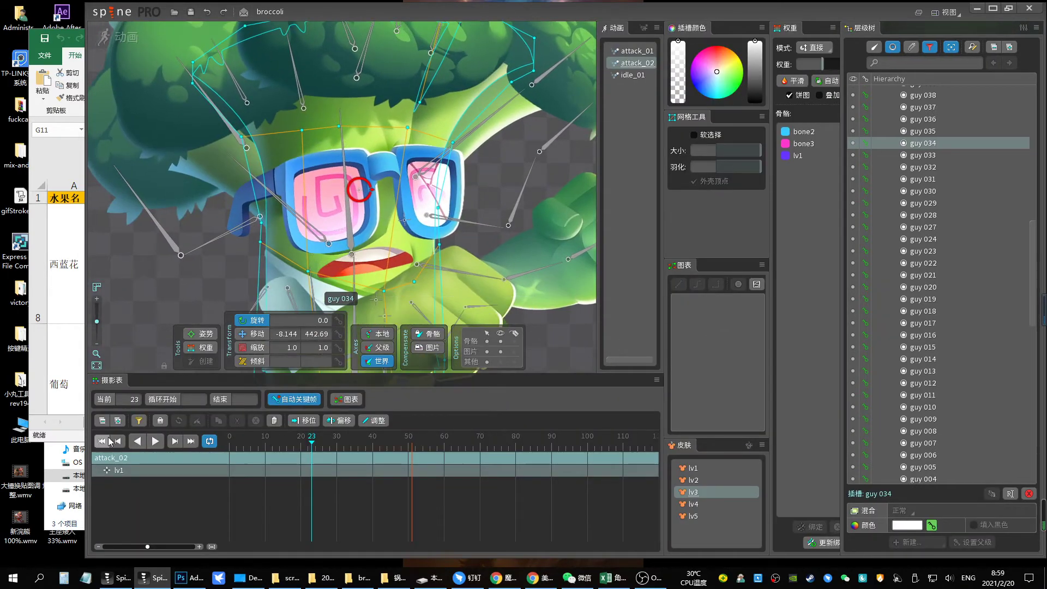
{"action": "left_click", "coordinate": [202, 348]}
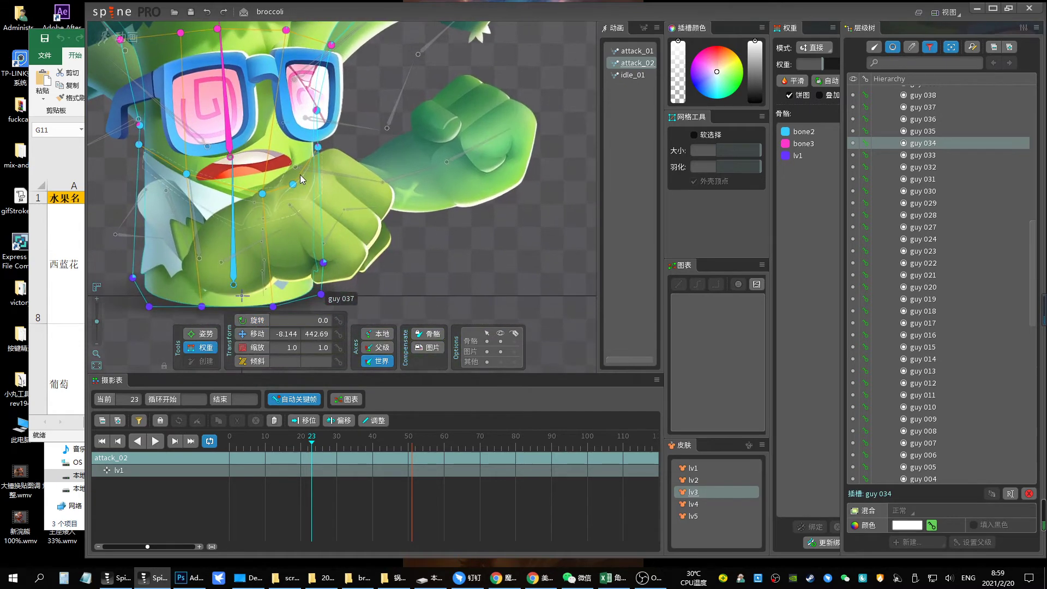
{"action": "left_click_drag", "start_coordinate": [297, 180], "coordinate": [346, 189]}
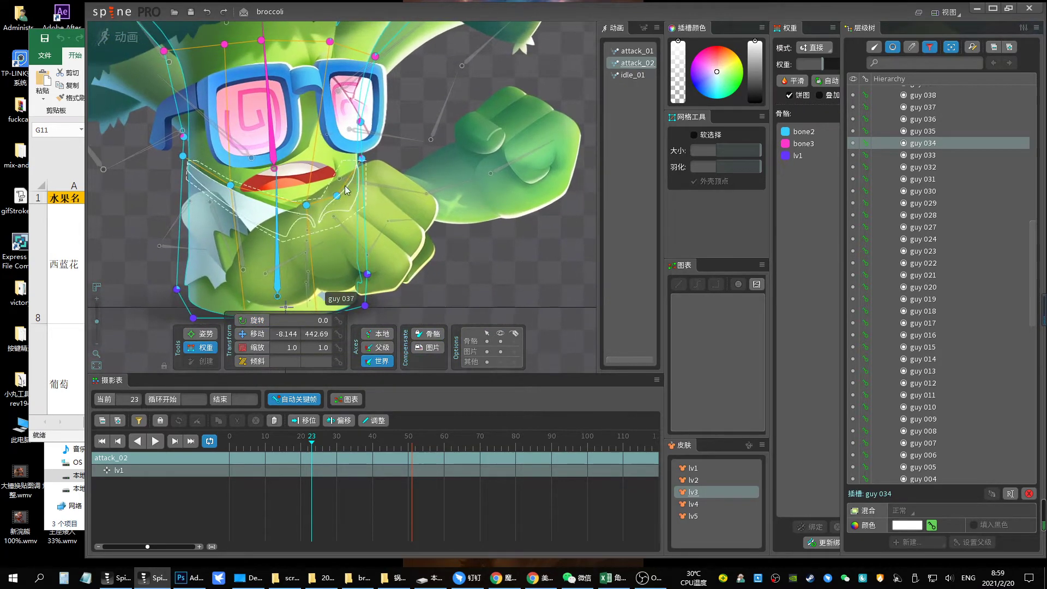
{"action": "left_click", "coordinate": [812, 48]}
{"action": "left_click", "coordinate": [822, 66]}
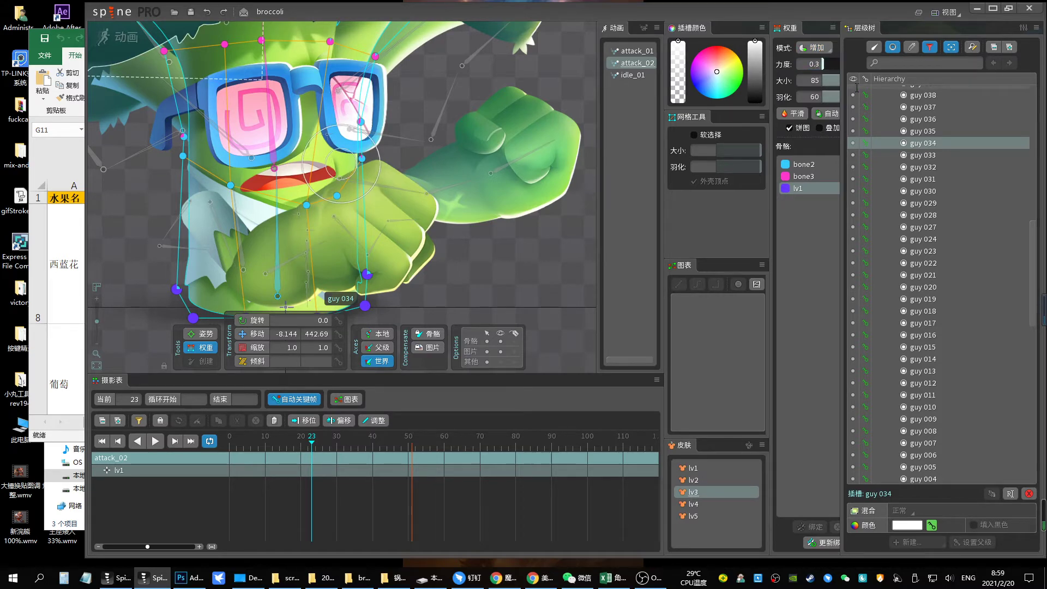
Scrub the punch to check the mesh deformation, then return to Setup mode
{"action": "scroll", "coordinate": [106, 319], "scroll_direction": "down", "scroll_amount": 3}
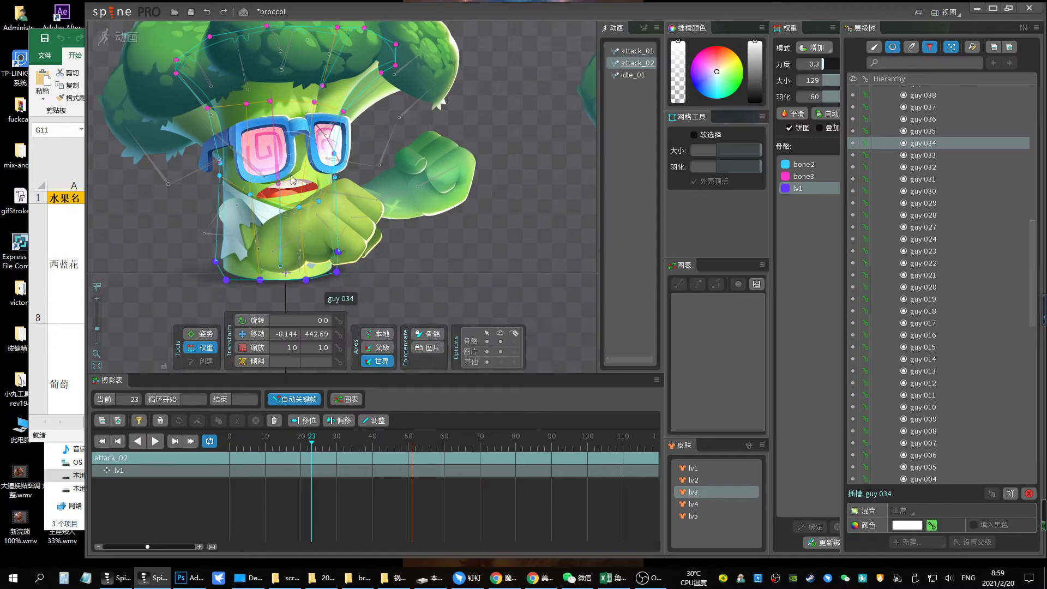
{"action": "left_click_drag", "start_coordinate": [309, 433], "coordinate": [312, 436]}
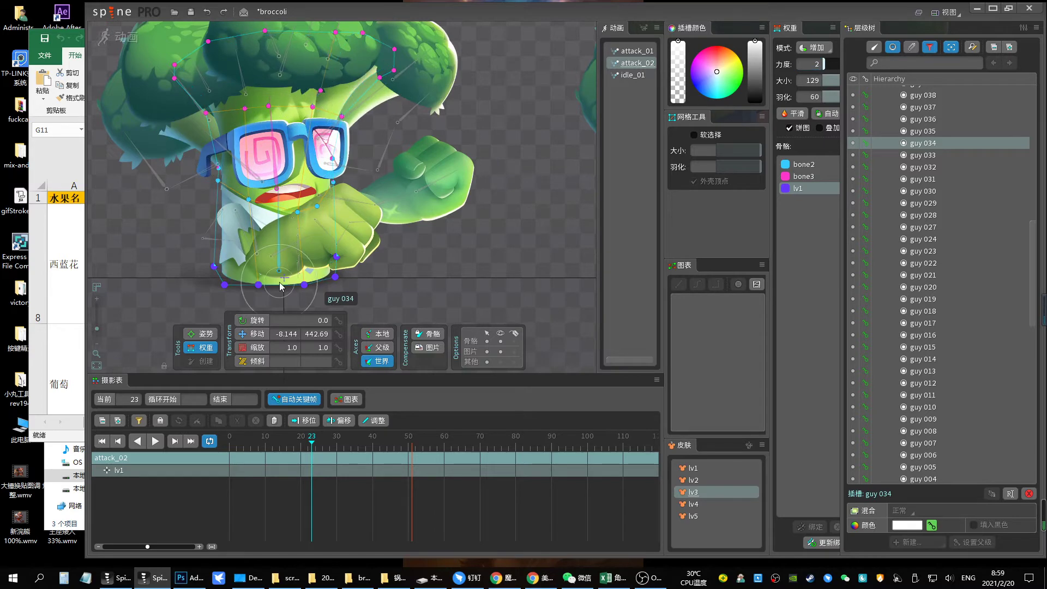
{"action": "mouse_move", "coordinate": [305, 448]}
{"action": "left_mouse_down"}
{"action": "mouse_move", "coordinate": [326, 428]}
{"action": "mouse_move", "coordinate": [293, 432]}
{"action": "left_mouse_up"}
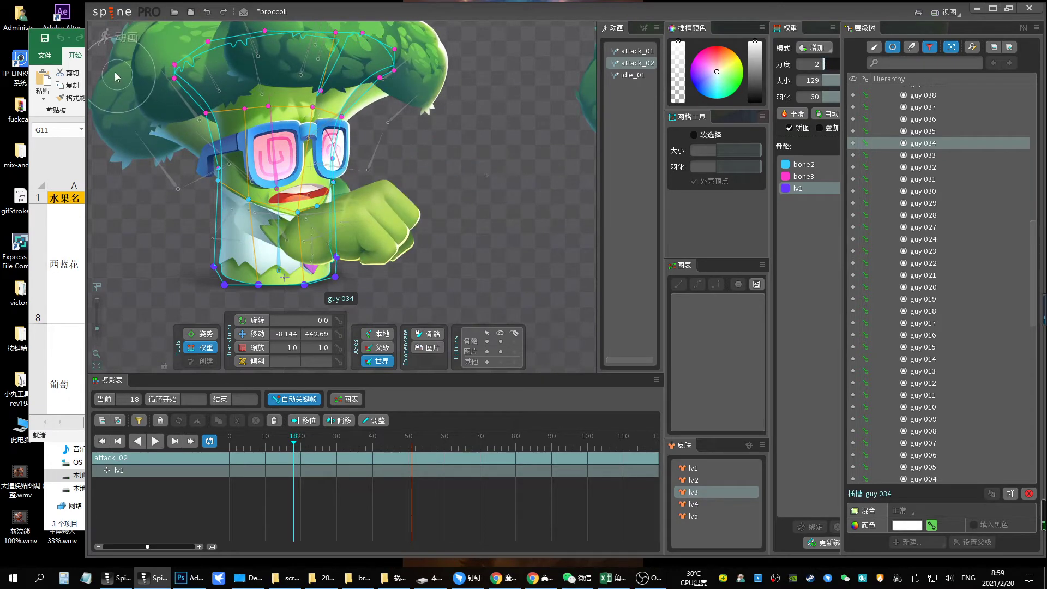
{"action": "scroll", "coordinate": [96, 327], "scroll_direction": "down", "scroll_amount": 3}
{"action": "left_click", "coordinate": [118, 36]}
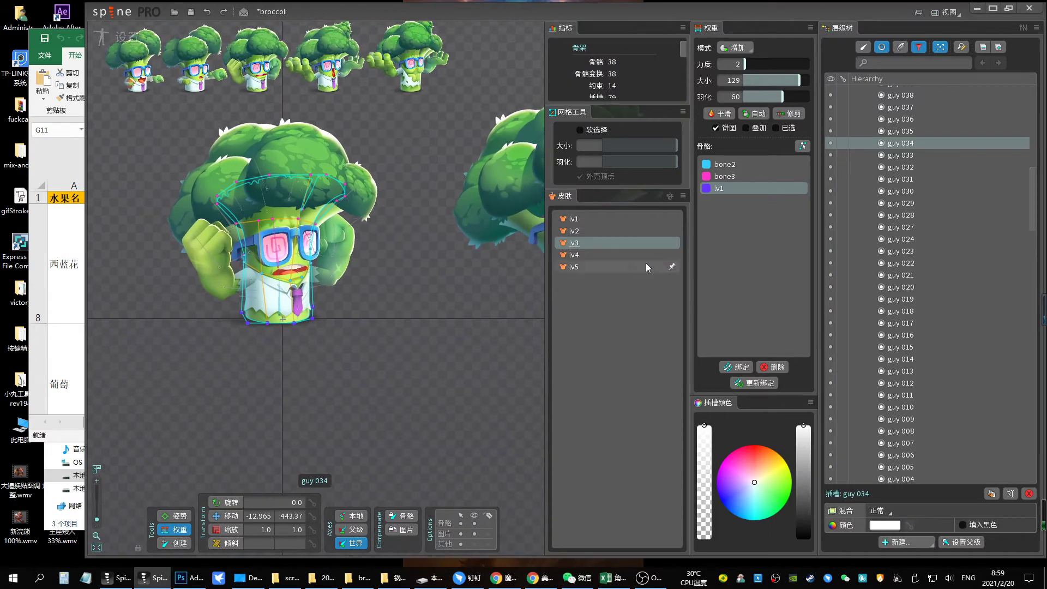
Bind bone17 to the guy 034 mesh, select it for painting, and return to Animate mode
{"action": "left_click", "coordinate": [737, 367]}
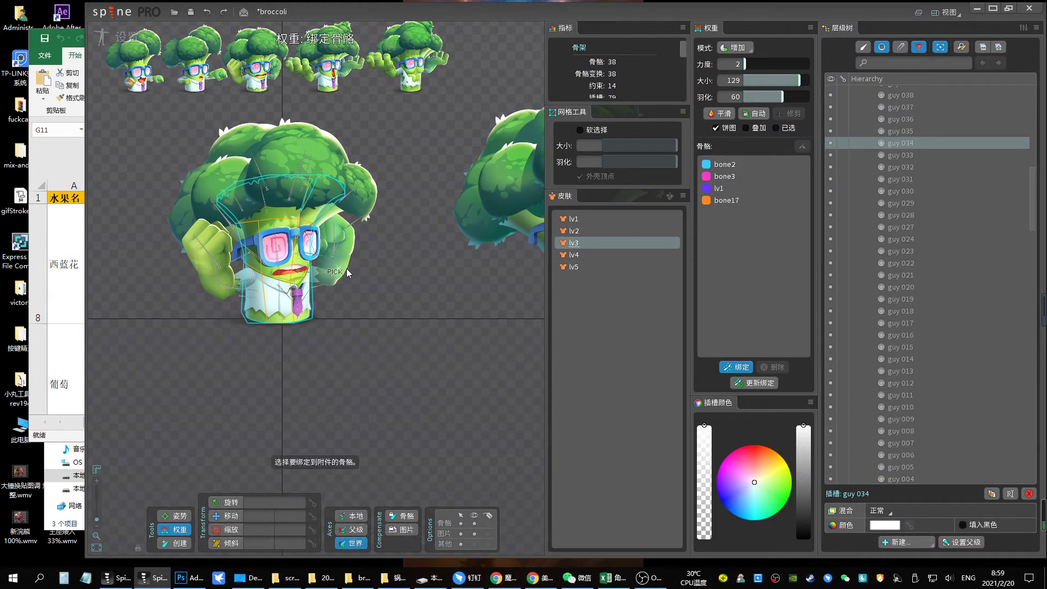
{"action": "scroll", "coordinate": [112, 460], "scroll_direction": "up", "scroll_amount": 1}
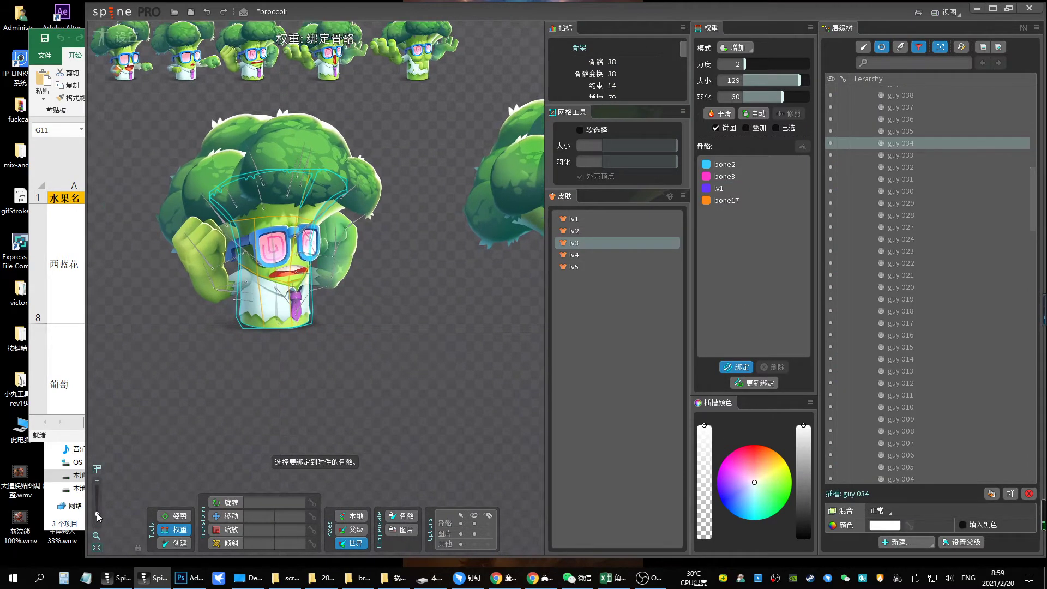
{"action": "scroll", "coordinate": [201, 404], "scroll_direction": "up", "scroll_amount": 2}
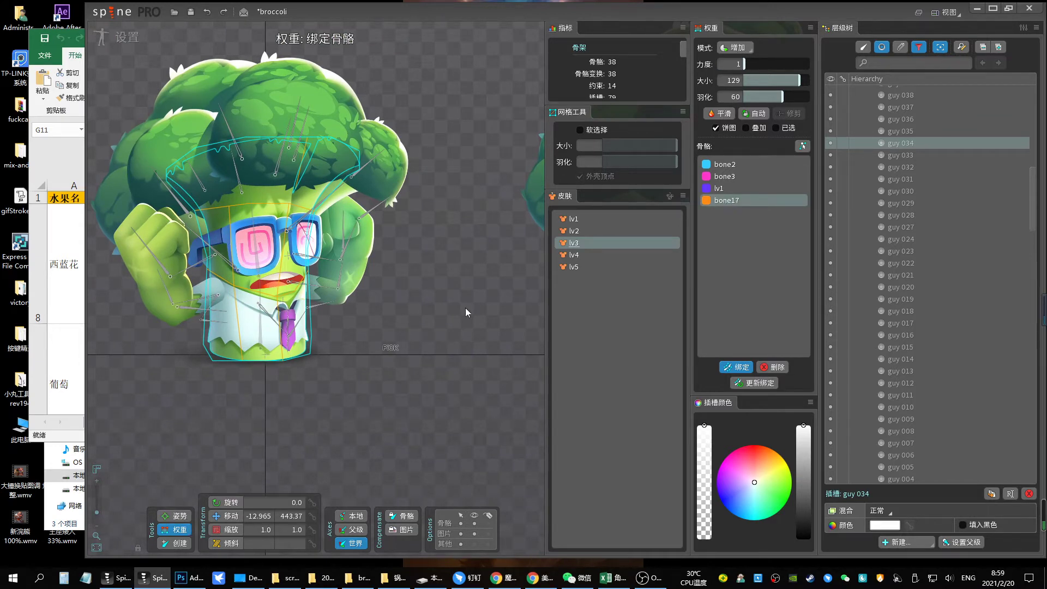
{"action": "left_click", "coordinate": [756, 109]}
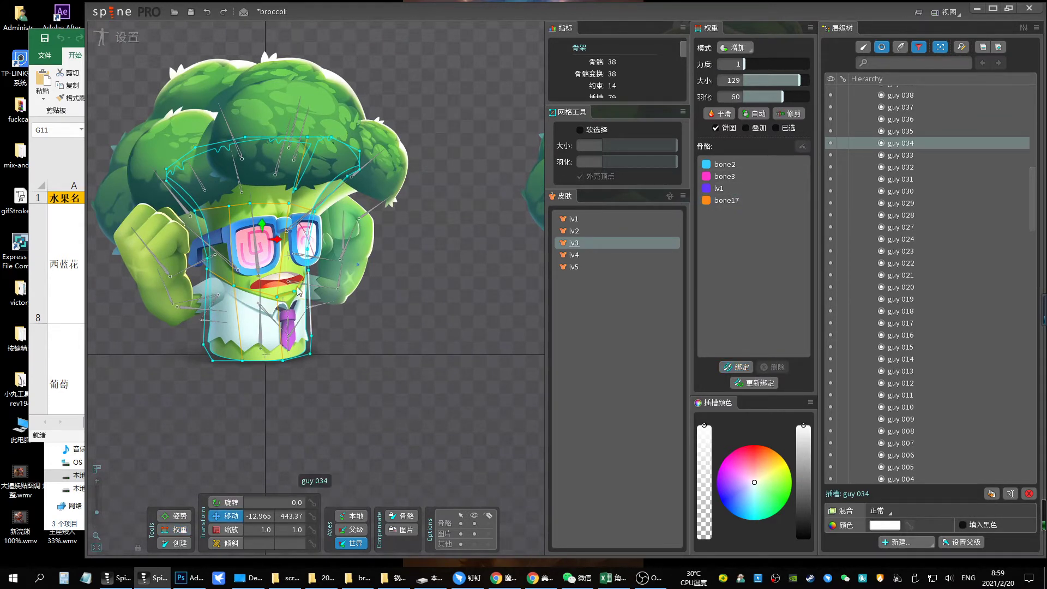
{"action": "left_click", "coordinate": [720, 202]}
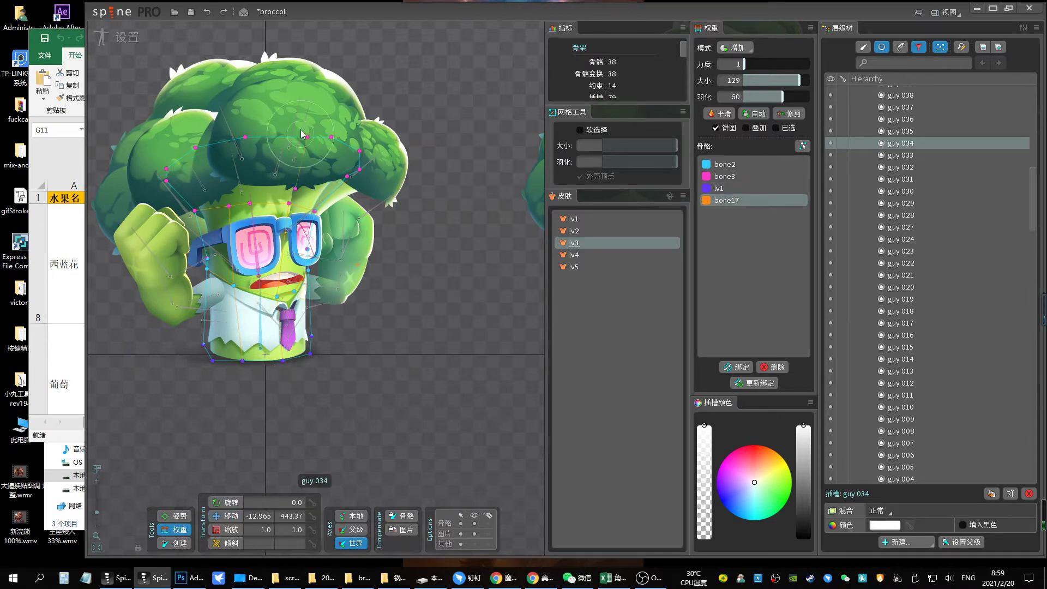
{"action": "left_click", "coordinate": [117, 36]}
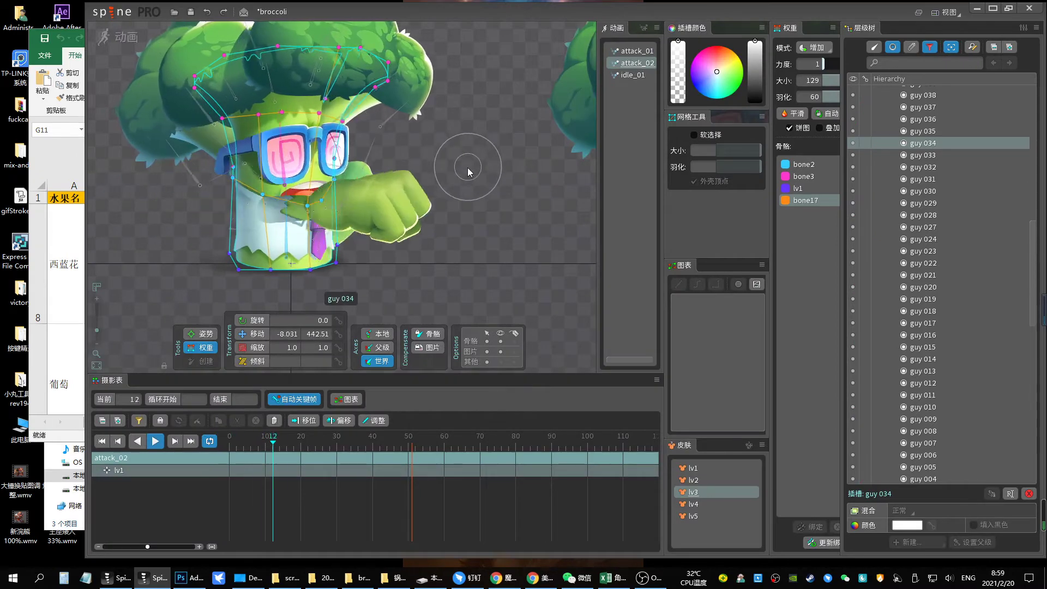
Preview the punch with skins lv4, lv2 then lv3, hide bone overlays, stop, and save
{"action": "left_click", "coordinate": [708, 505]}
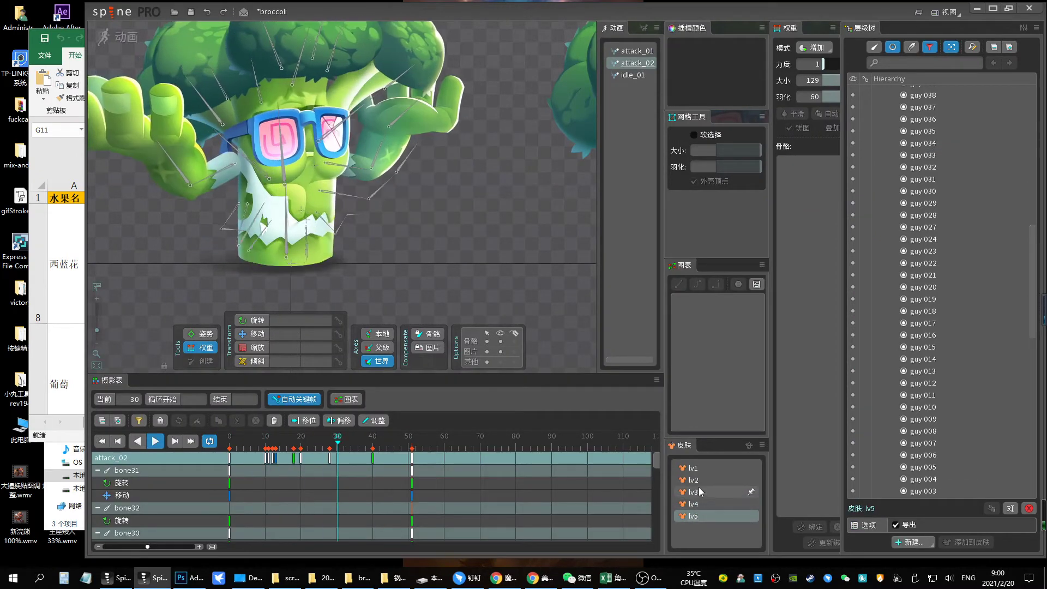
{"action": "left_click", "coordinate": [699, 483]}
{"action": "left_click", "coordinate": [702, 495]}
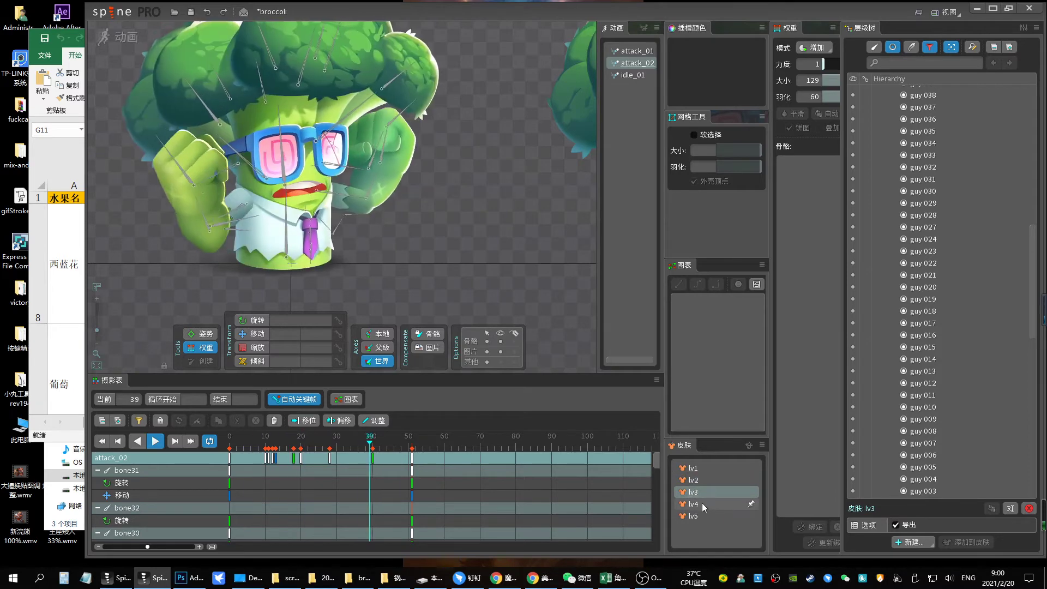
{"action": "left_click_drag", "start_coordinate": [98, 332], "coordinate": [99, 335]}
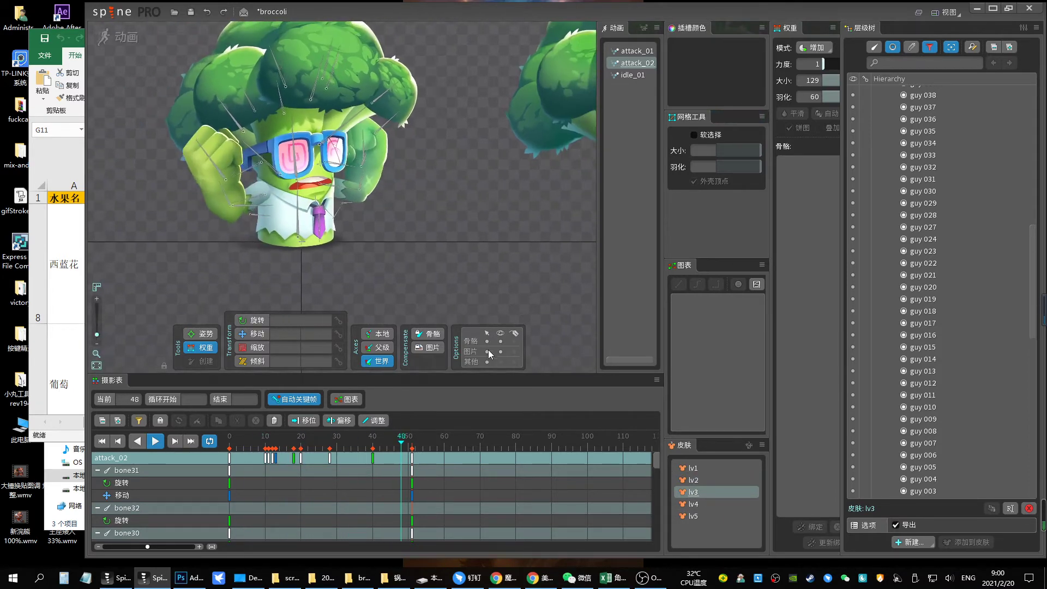
{"action": "left_click", "coordinate": [501, 341]}
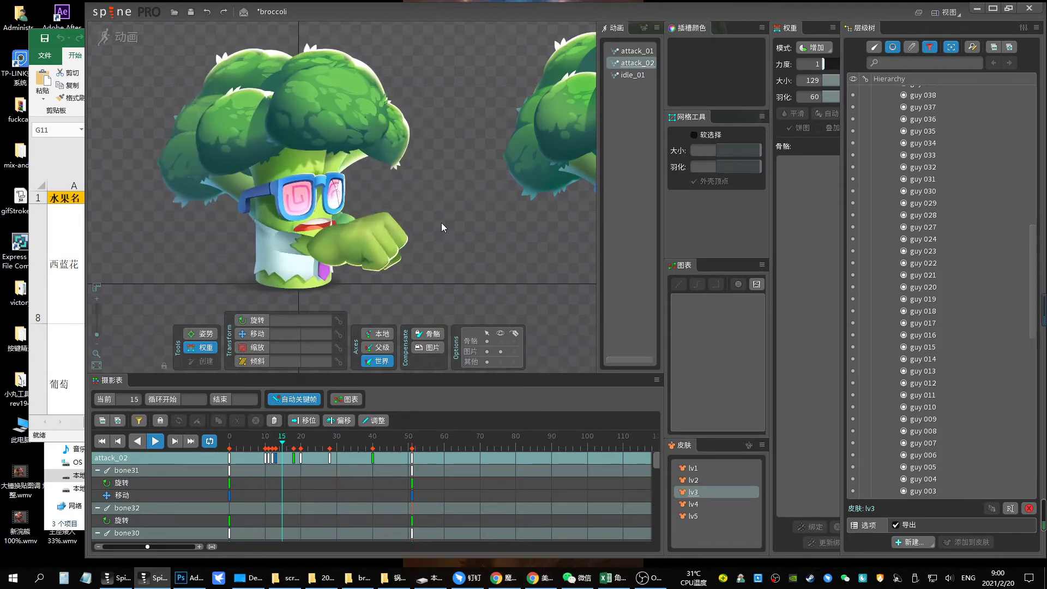
{"action": "key", "text": "space"}
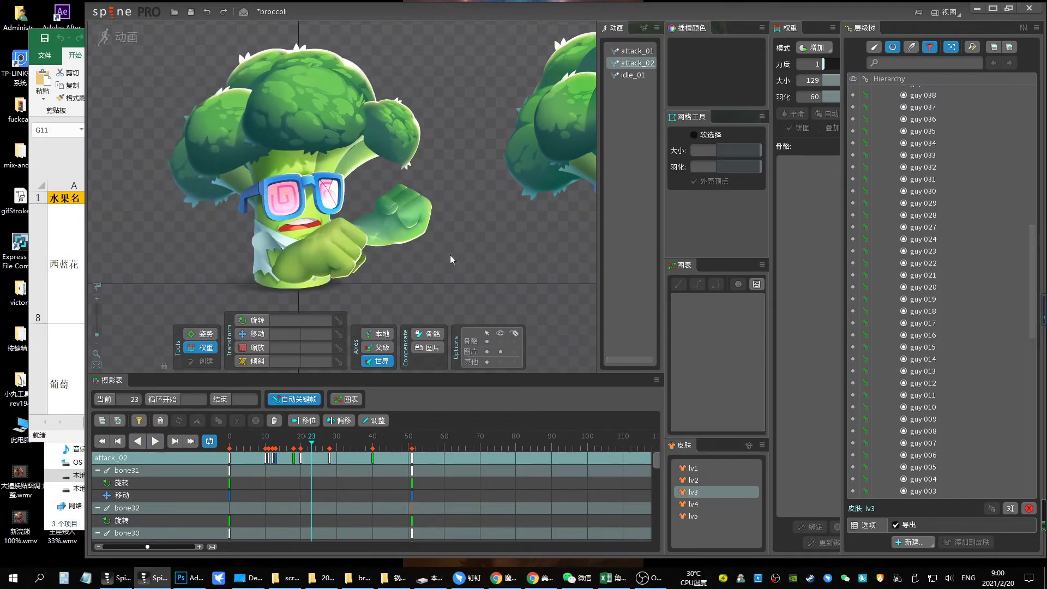
{"action": "key", "text": "ctrl+s"}
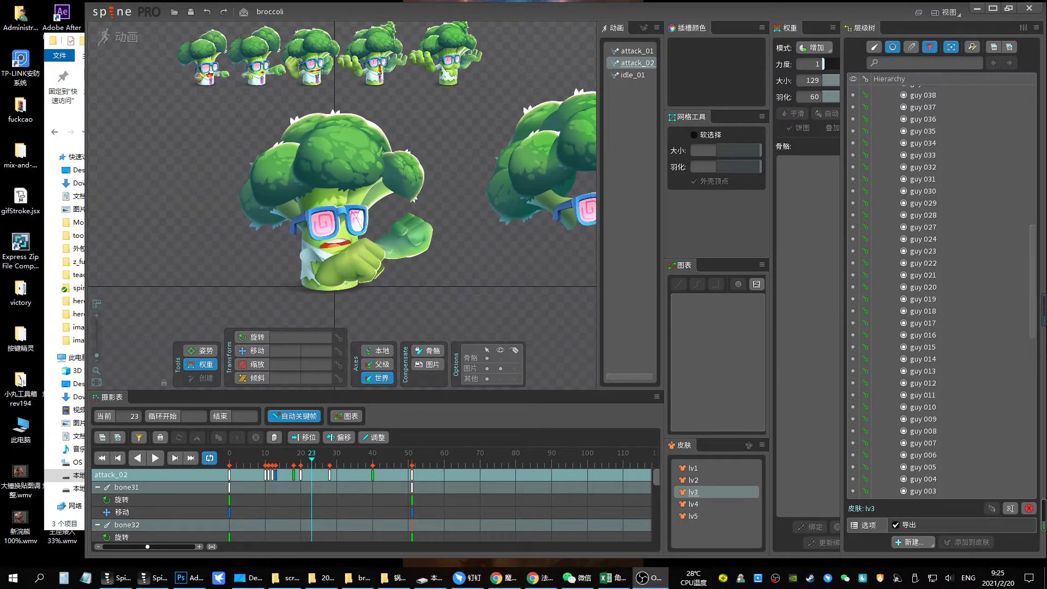
Replay the punch from frame 0 and select bone3 and bone2
{"action": "left_click_drag", "start_coordinate": [443, 269], "coordinate": [471, 276]}
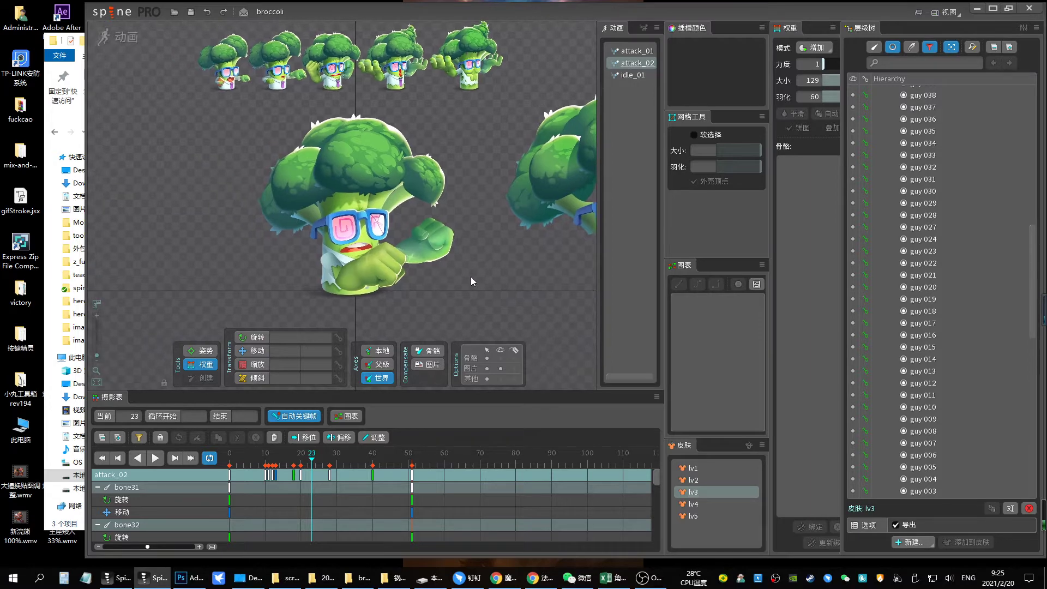
{"action": "left_click_drag", "start_coordinate": [311, 459], "coordinate": [229, 459]}
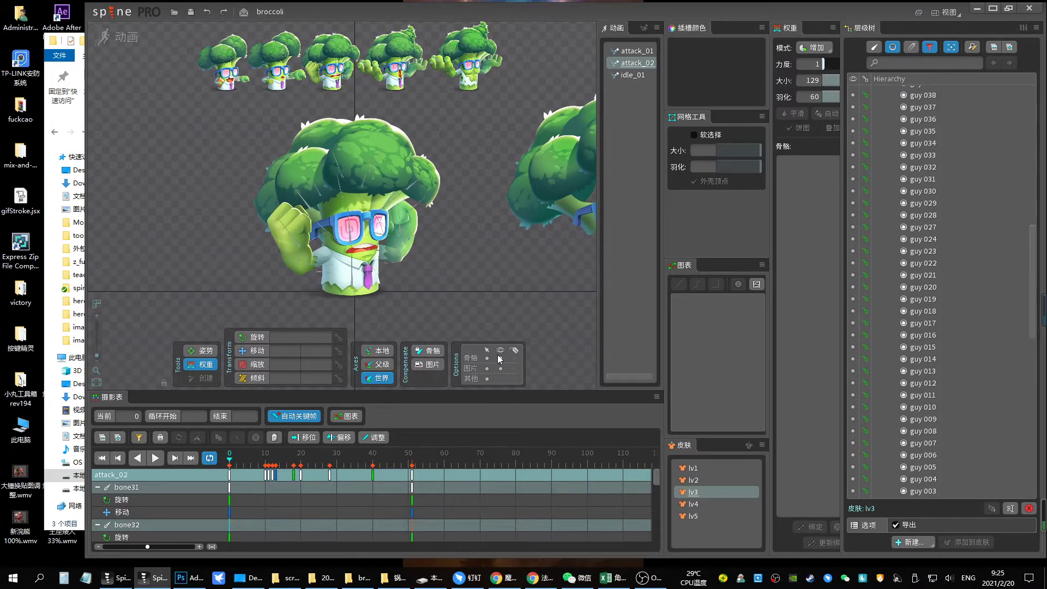
{"action": "key", "text": "space"}
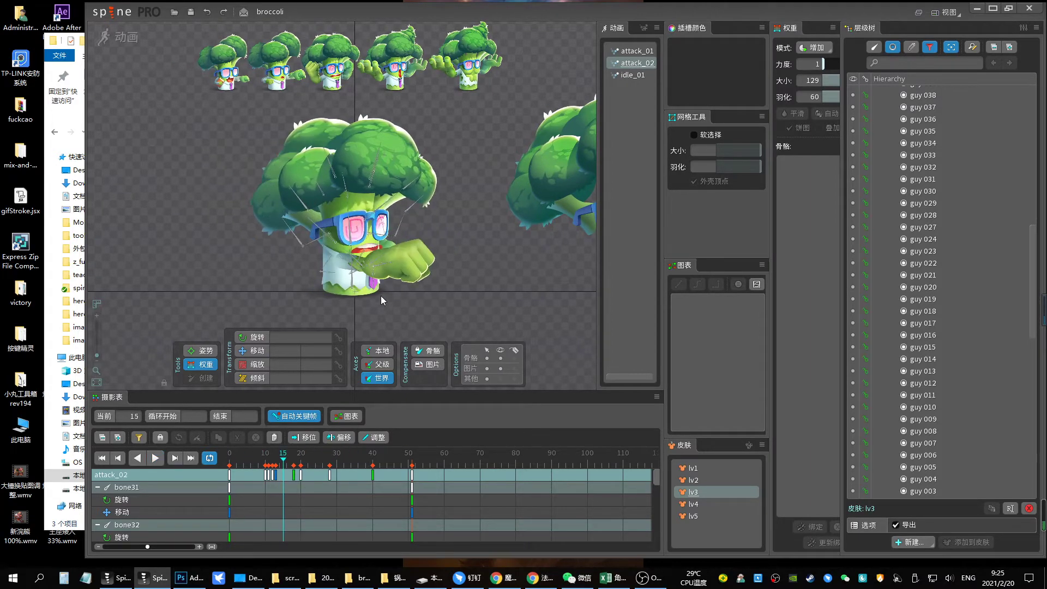
{"action": "key", "text": "space"}
{"action": "left_click", "coordinate": [351, 226]}
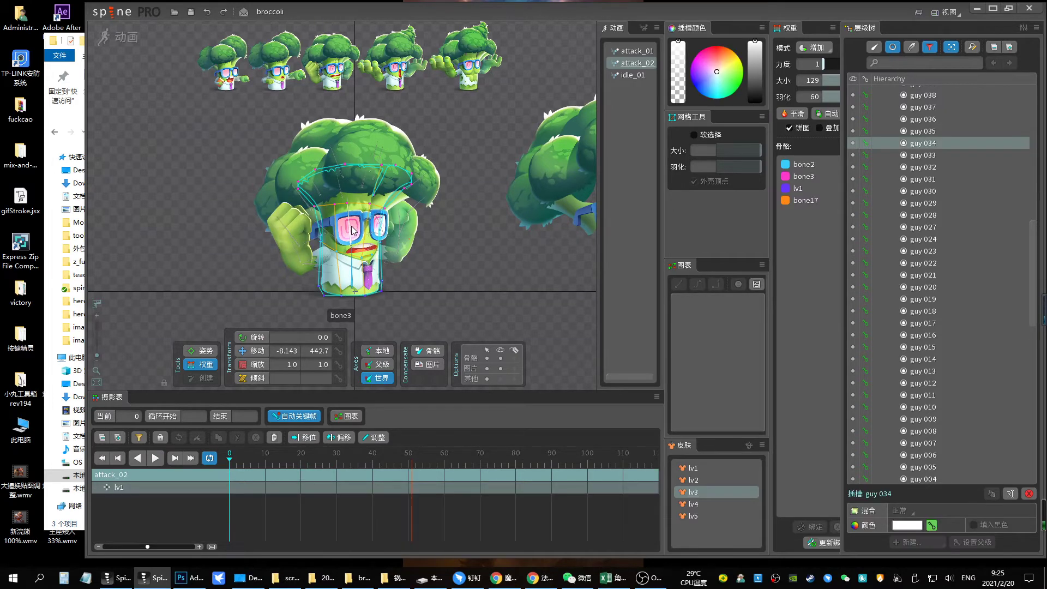
{"action": "left_click", "coordinate": [355, 240]}
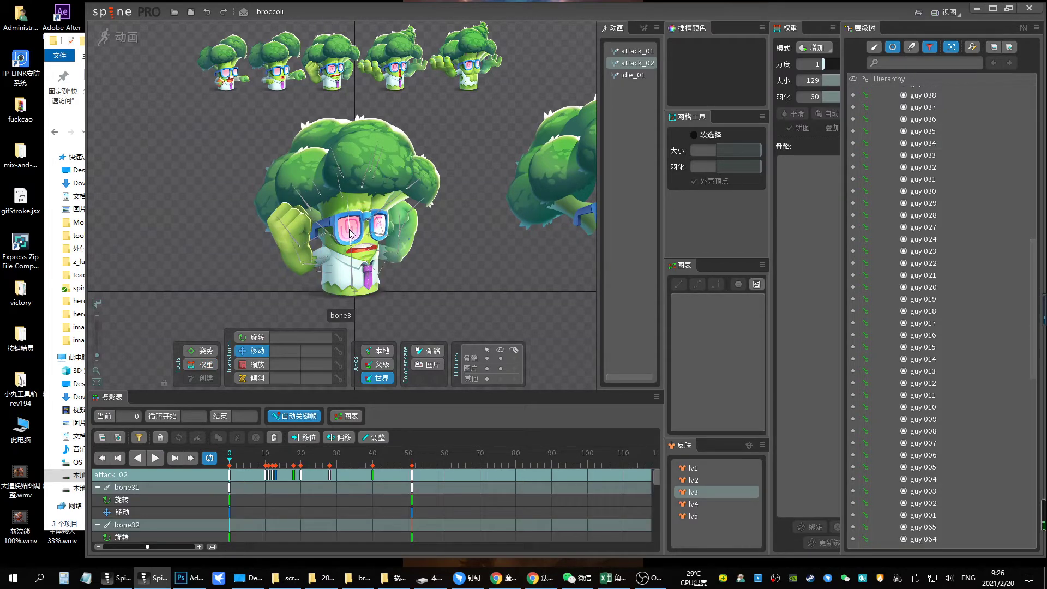
{"action": "left_click", "coordinate": [355, 278], "text": "ctrl"}
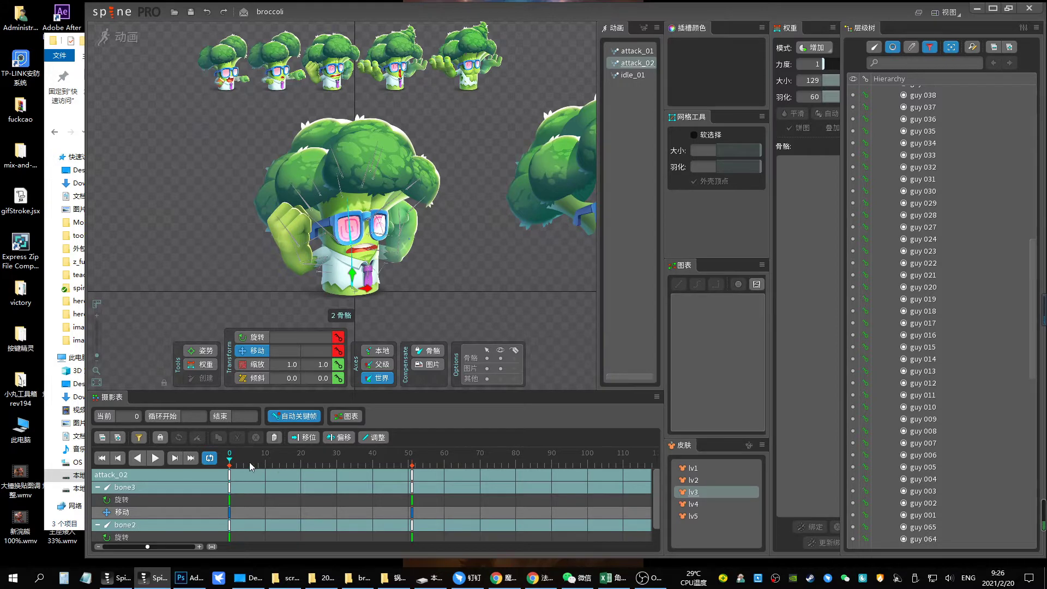
Key bone2 and bone3 rotations into punch poses at frames 10 and 12
{"action": "left_click_drag", "start_coordinate": [250, 463], "coordinate": [265, 462]}
{"action": "key", "text": "c"}
{"action": "left_click_drag", "start_coordinate": [480, 305], "coordinate": [506, 251]}
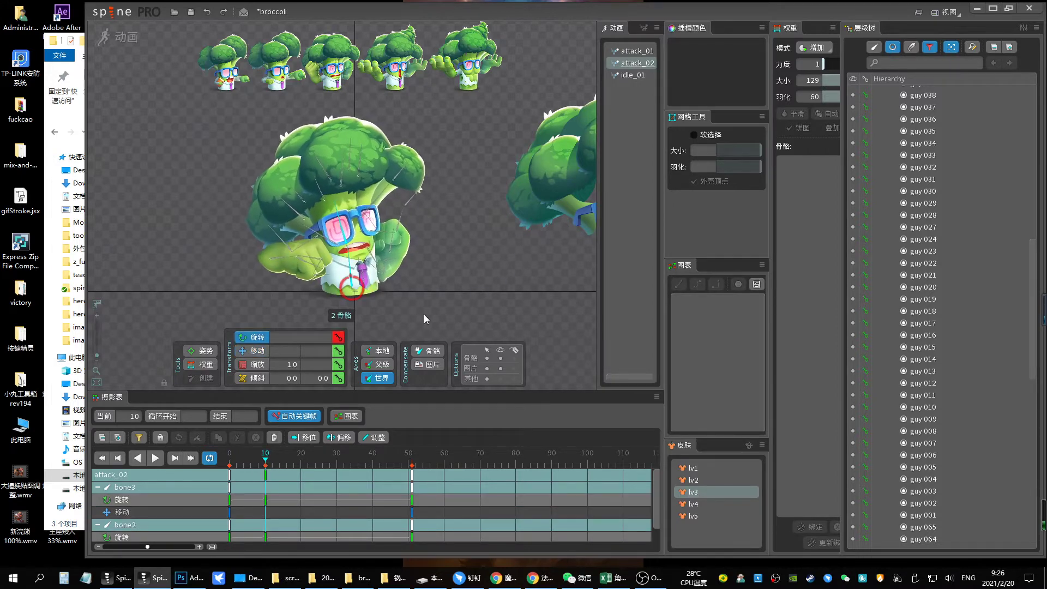
{"action": "left_click", "coordinate": [272, 463]}
{"action": "left_click_drag", "start_coordinate": [425, 306], "coordinate": [491, 264]}
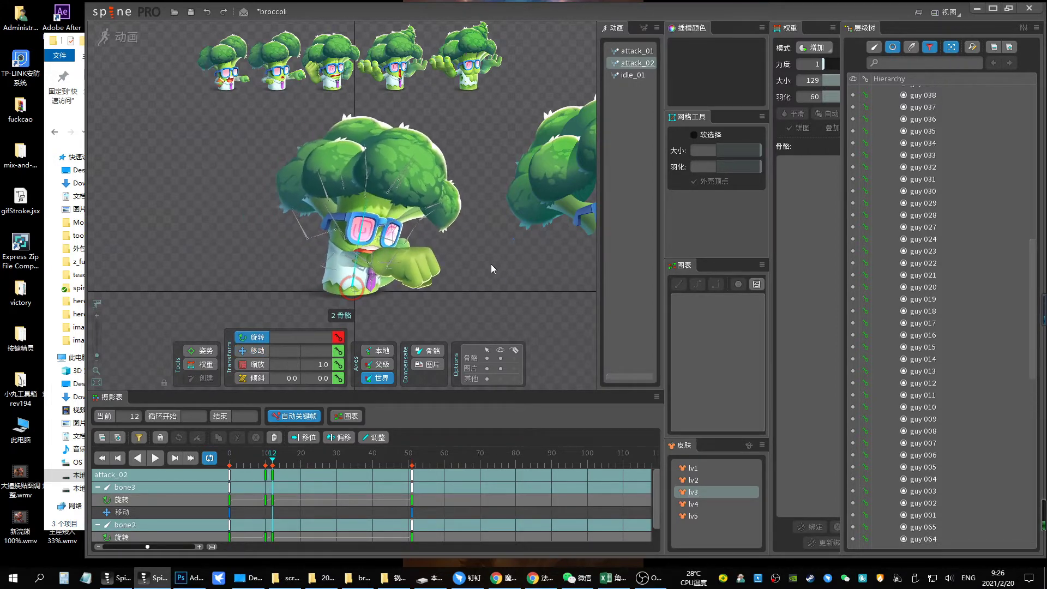
Key a rotation at frame 17, shift it to 18, add a pose at 20, and preview
{"action": "left_click_drag", "start_coordinate": [297, 461], "coordinate": [295, 461]}
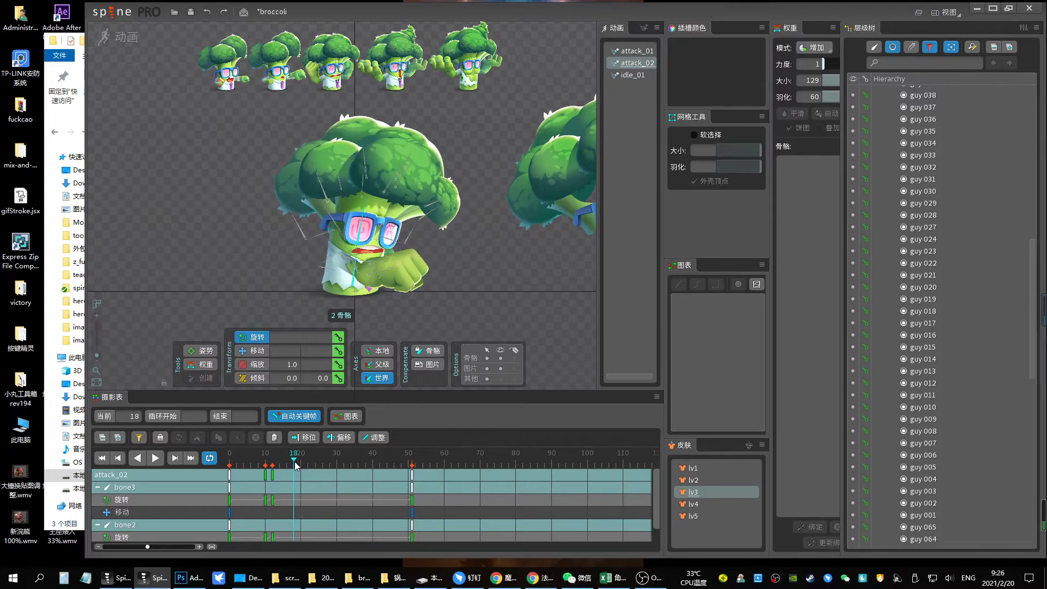
{"action": "left_click", "coordinate": [292, 462]}
{"action": "left_click_drag", "start_coordinate": [352, 288], "coordinate": [469, 248]}
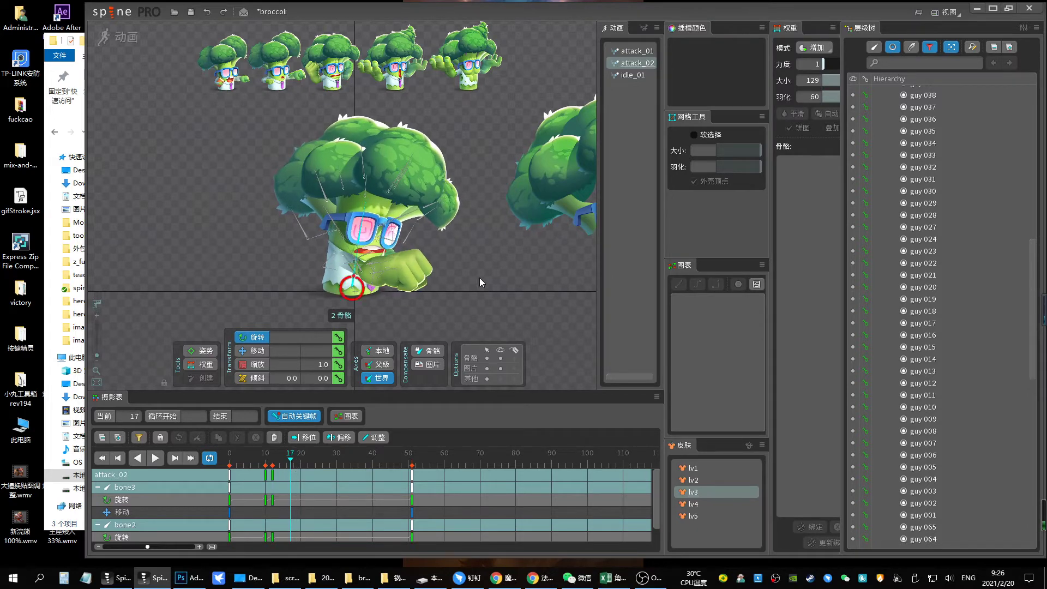
{"action": "left_click_drag", "start_coordinate": [291, 473], "coordinate": [305, 474]}
{"action": "left_click", "coordinate": [301, 469]}
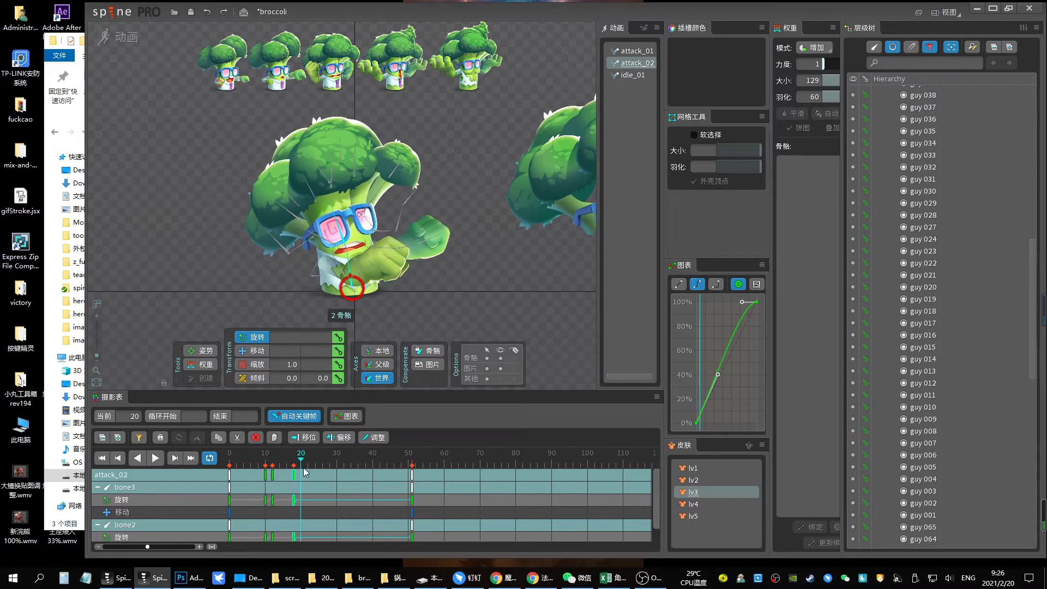
{"action": "left_click", "coordinate": [274, 437]}
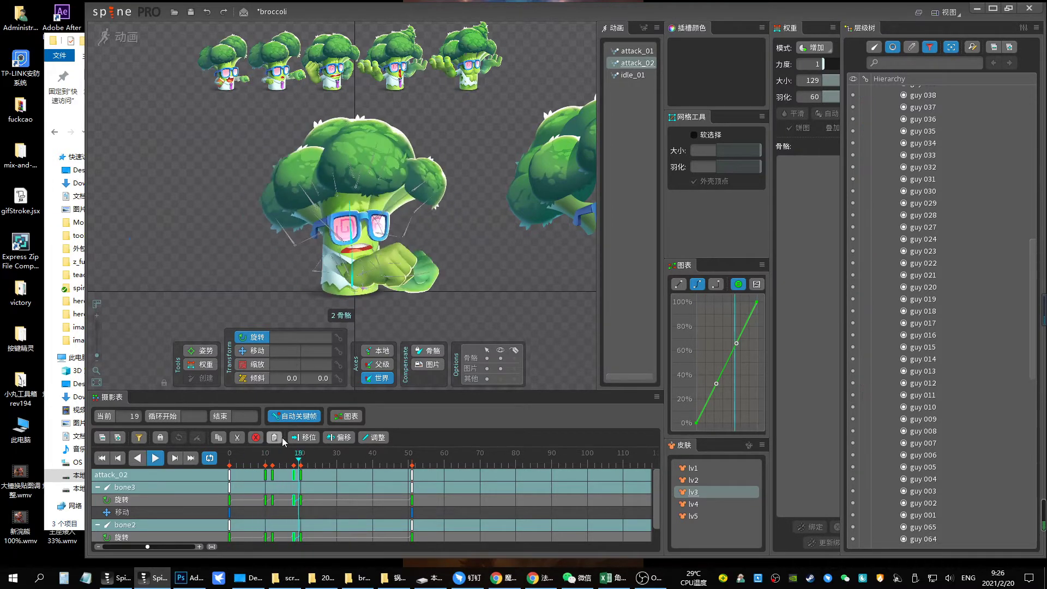
{"action": "left_click_drag", "start_coordinate": [268, 470], "coordinate": [452, 517]}
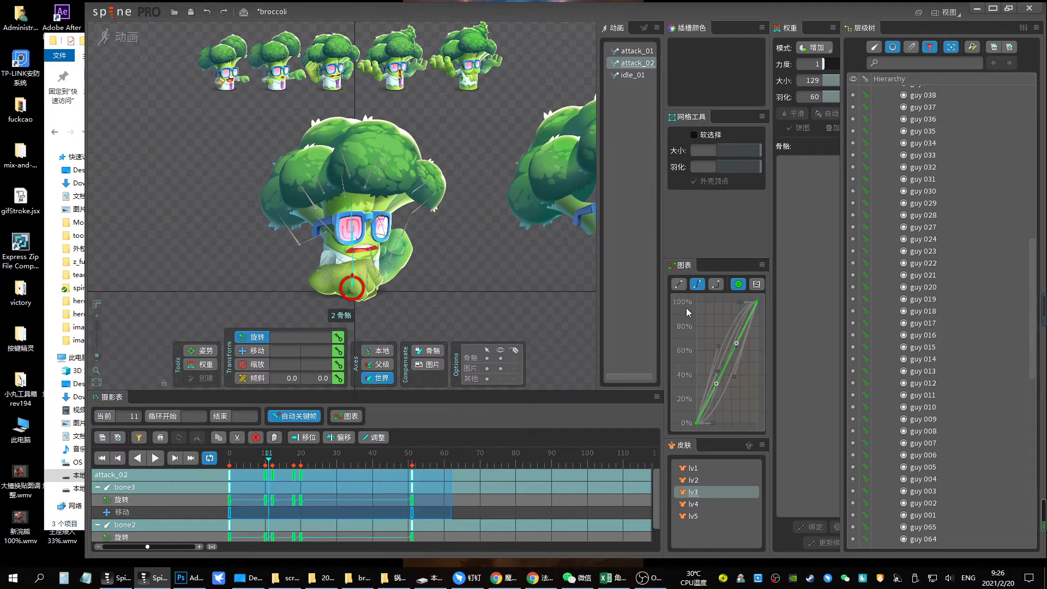
{"action": "key", "text": "space"}
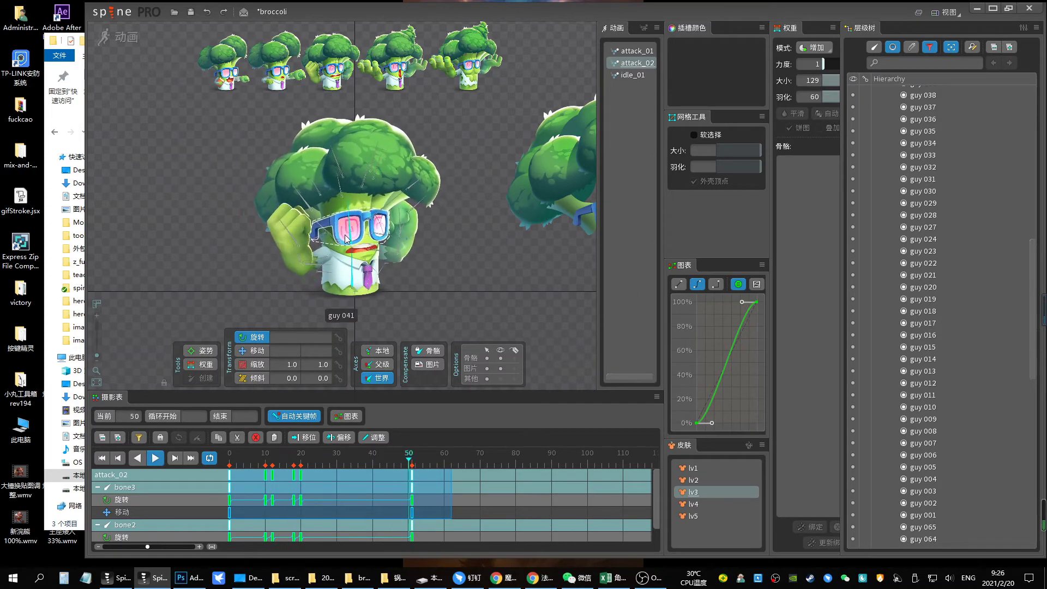
{"action": "left_click", "coordinate": [355, 211]}
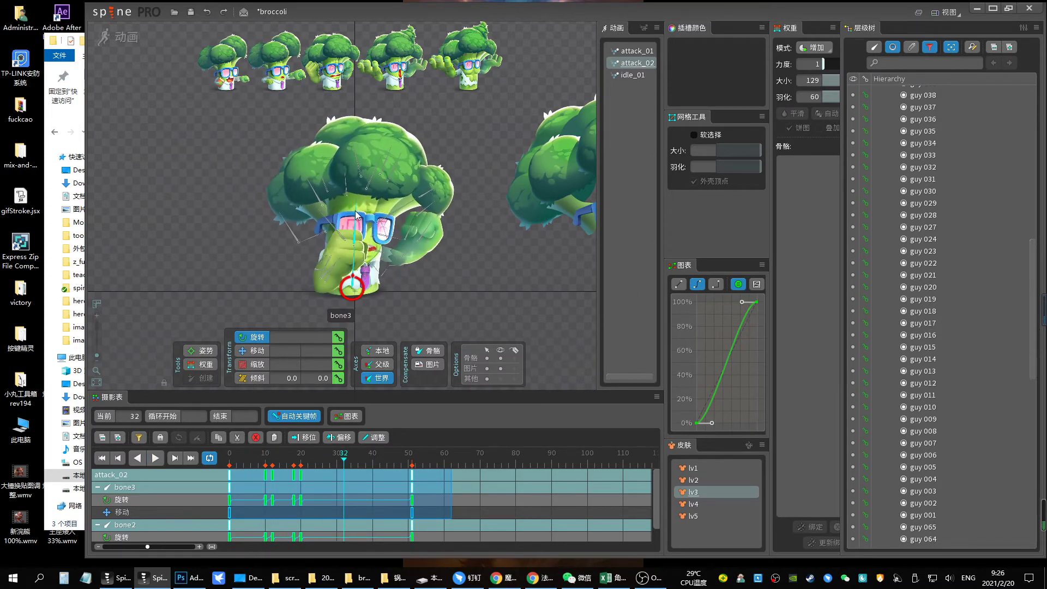
Select all head bones and key a head tilt at frame 10, moved to frame 8
{"action": "left_click", "coordinate": [320, 201]}
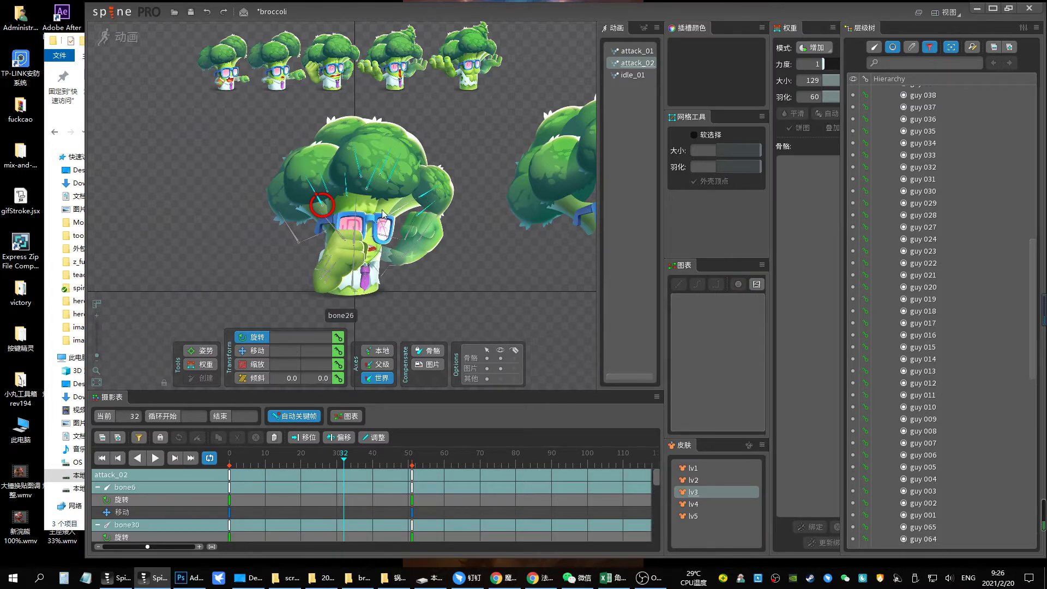
{"action": "key", "text": "ctrl+a"}
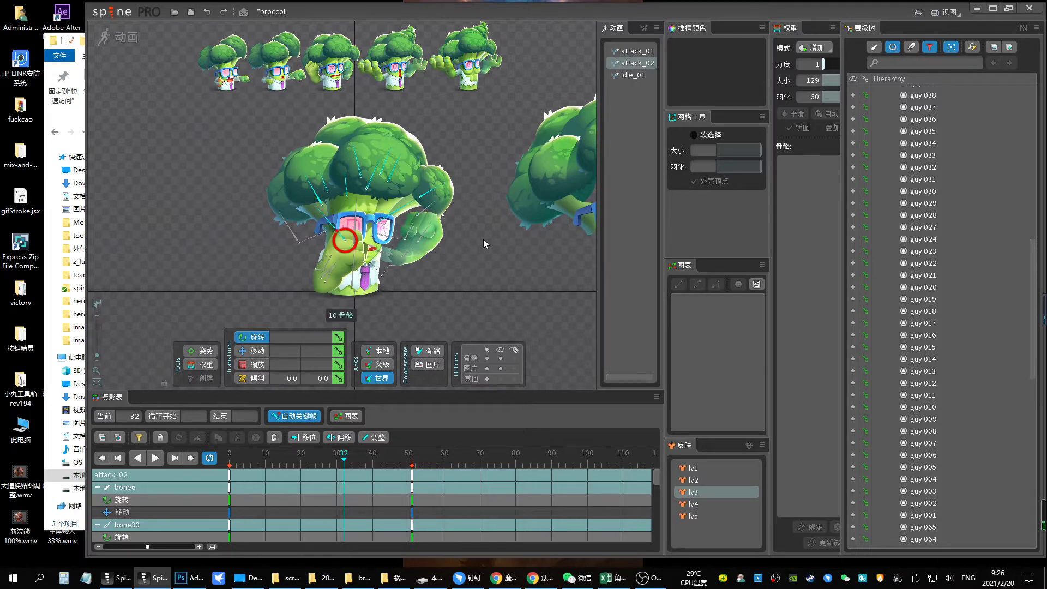
{"action": "key", "text": "space"}
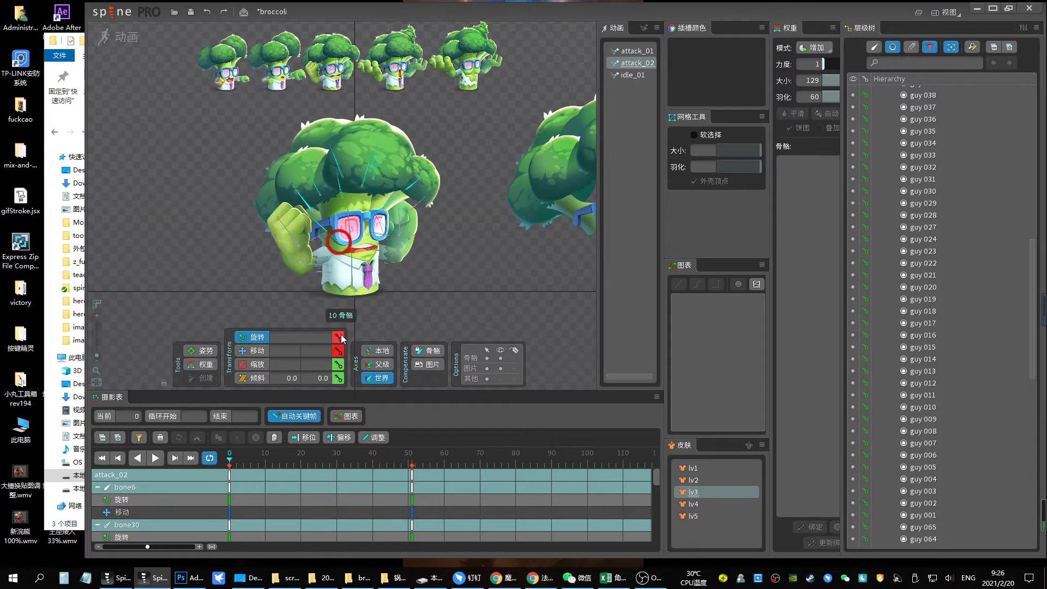
{"action": "left_click", "coordinate": [265, 454]}
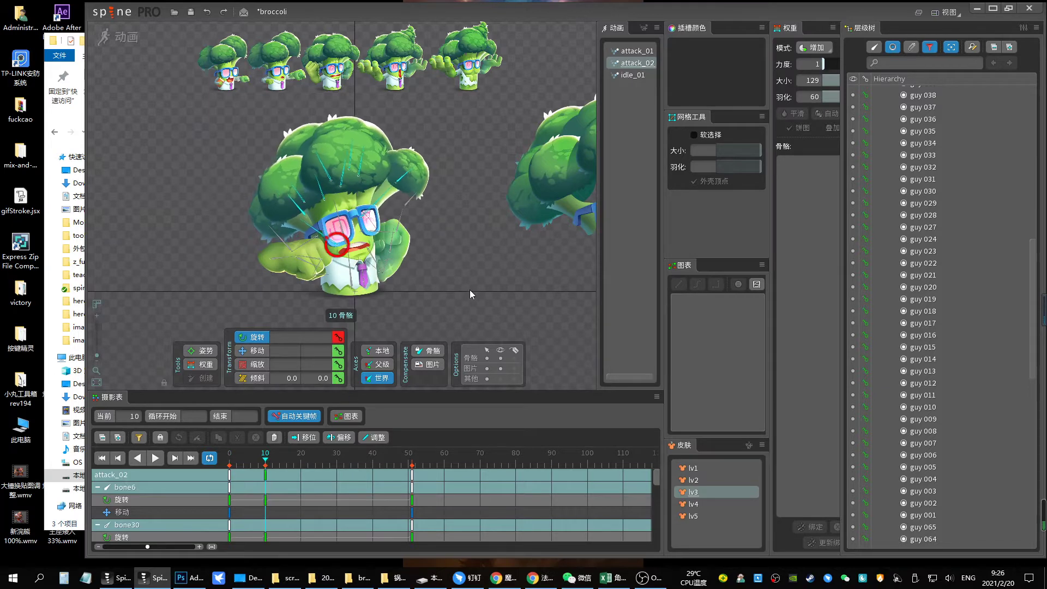
{"action": "left_click_drag", "start_coordinate": [262, 473], "coordinate": [273, 464]}
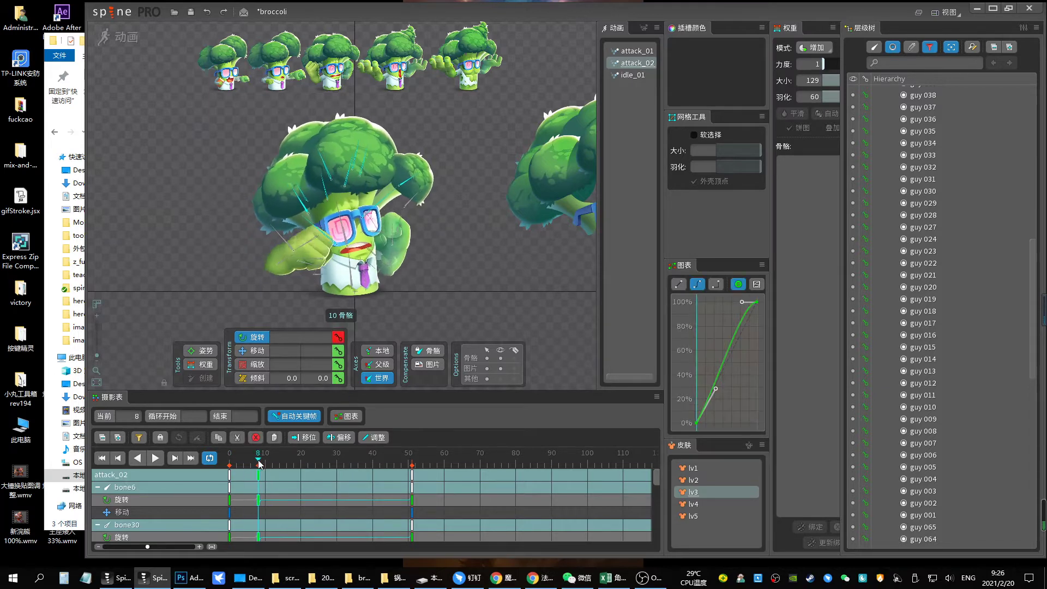
{"action": "left_click_drag", "start_coordinate": [471, 285], "coordinate": [489, 203]}
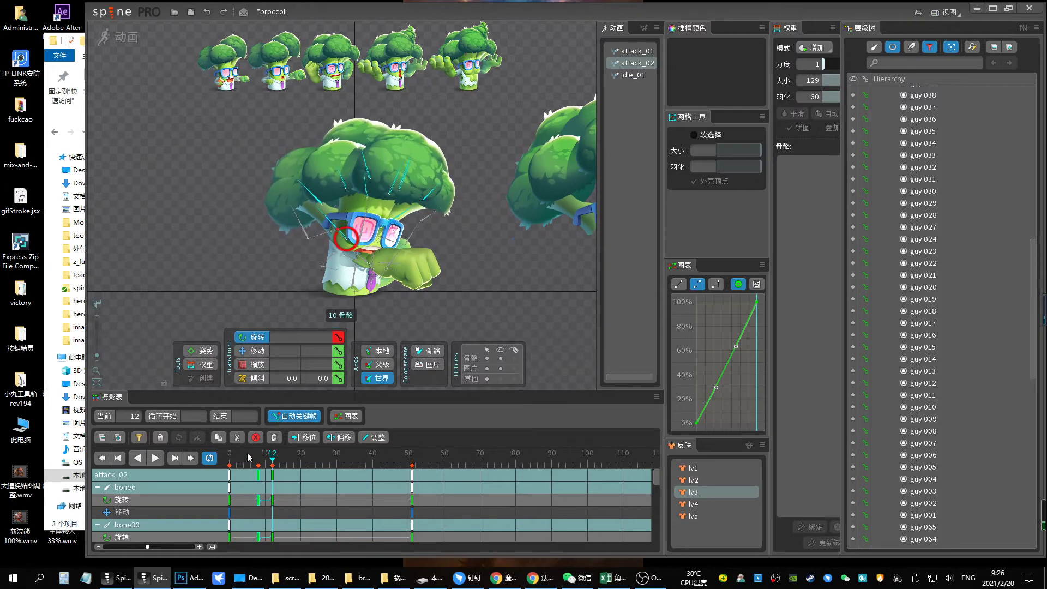
Key the head's sway rotations at frames 16, 19 and 26
{"action": "left_click_drag", "start_coordinate": [248, 457], "coordinate": [286, 457]}
{"action": "left_click_drag", "start_coordinate": [463, 328], "coordinate": [475, 299]}
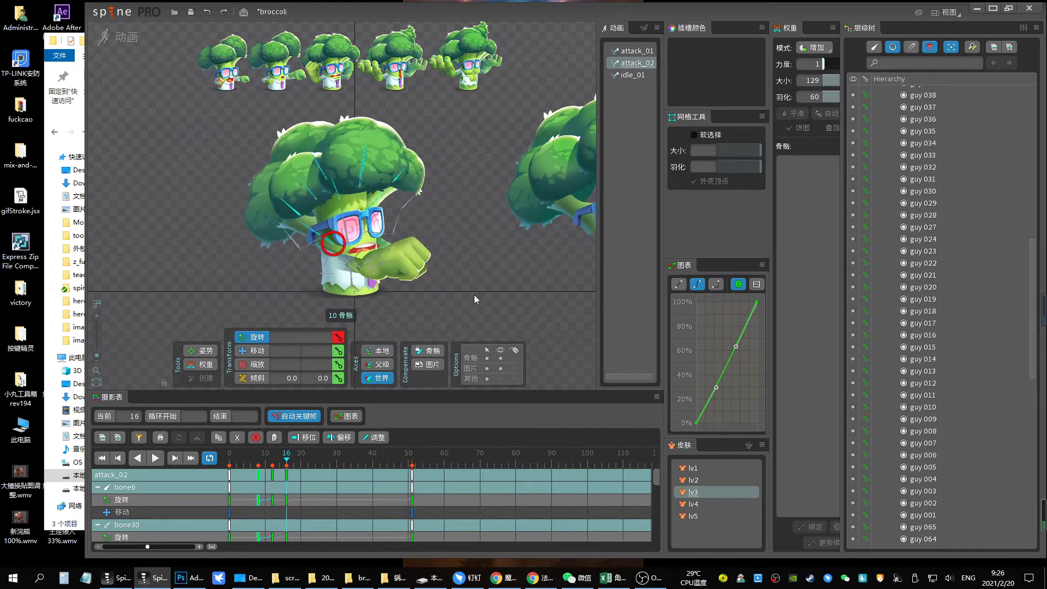
{"action": "left_click_drag", "start_coordinate": [286, 457], "coordinate": [299, 467]}
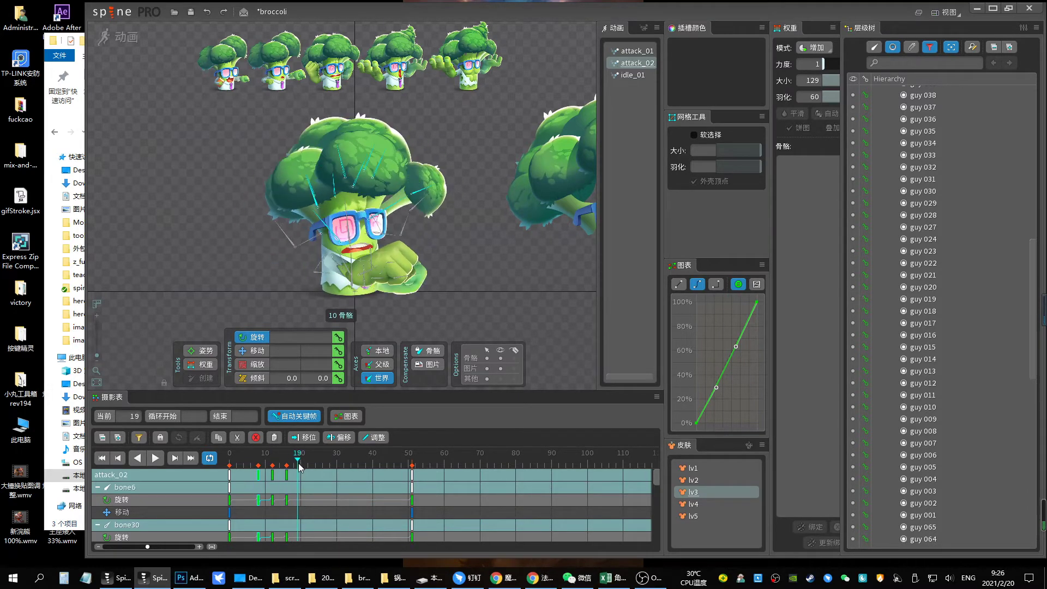
{"action": "left_click_drag", "start_coordinate": [480, 256], "coordinate": [490, 228]}
{"action": "left_click_drag", "start_coordinate": [298, 464], "coordinate": [322, 457]}
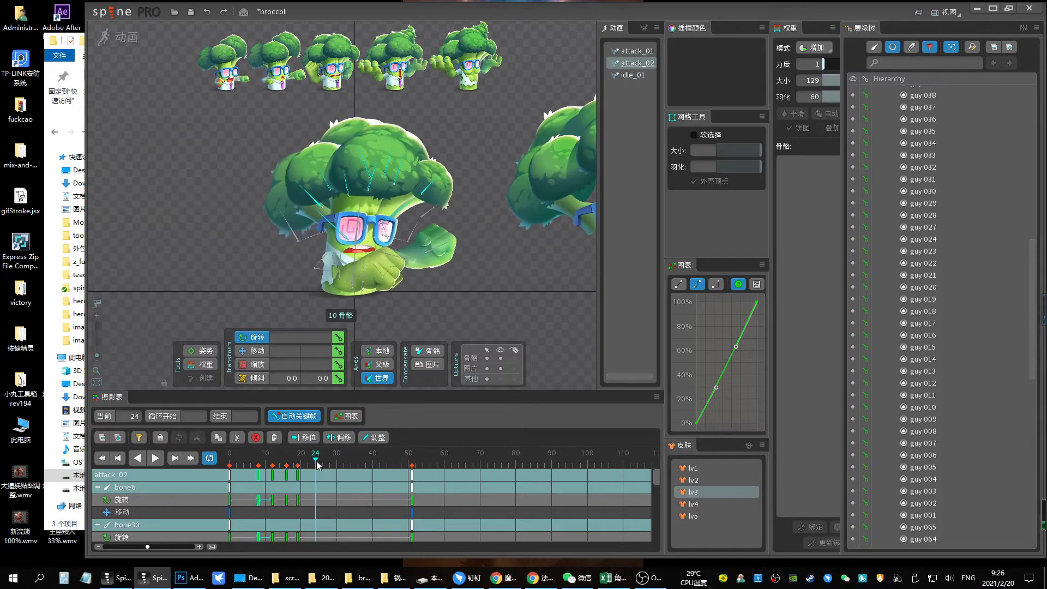
{"action": "left_click_drag", "start_coordinate": [473, 322], "coordinate": [492, 271]}
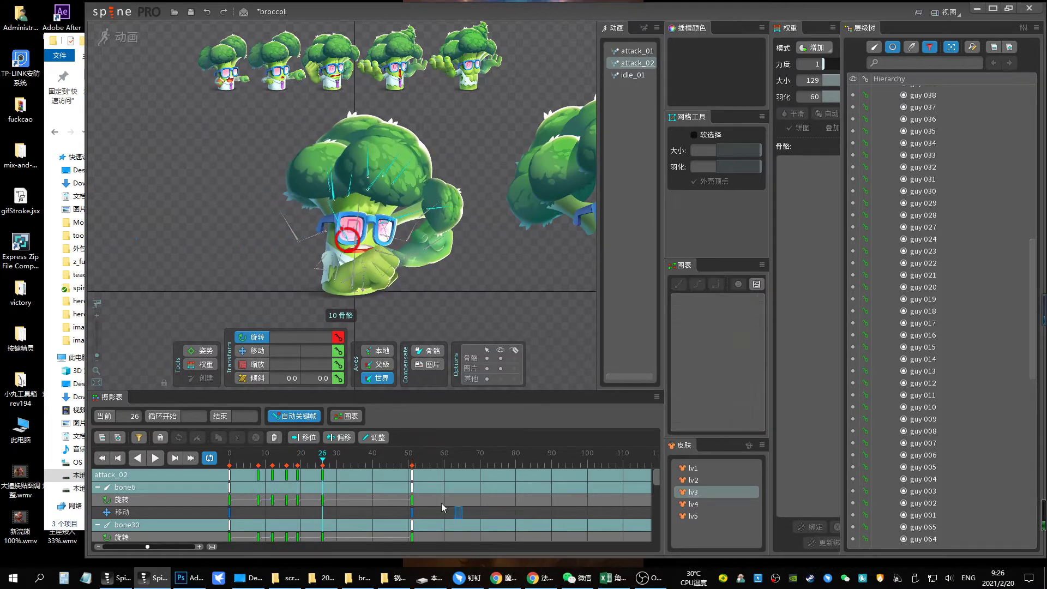
Select the head keys, play back the sway to inspect it, and clear the selection
{"action": "left_click_drag", "start_coordinate": [440, 508], "coordinate": [228, 470]}
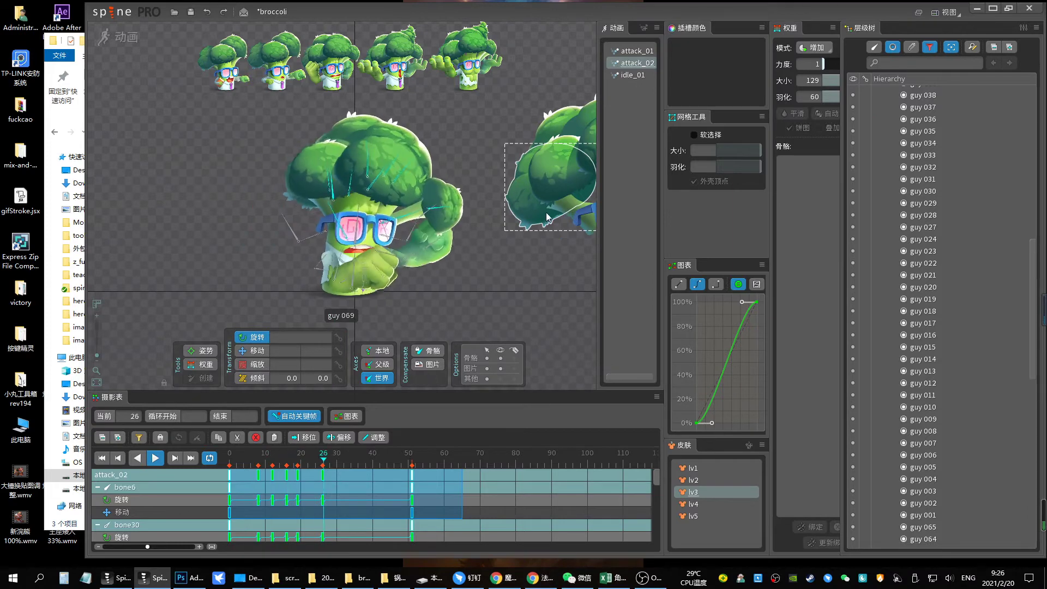
{"action": "key", "text": "space"}
{"action": "left_click", "coordinate": [320, 473]}
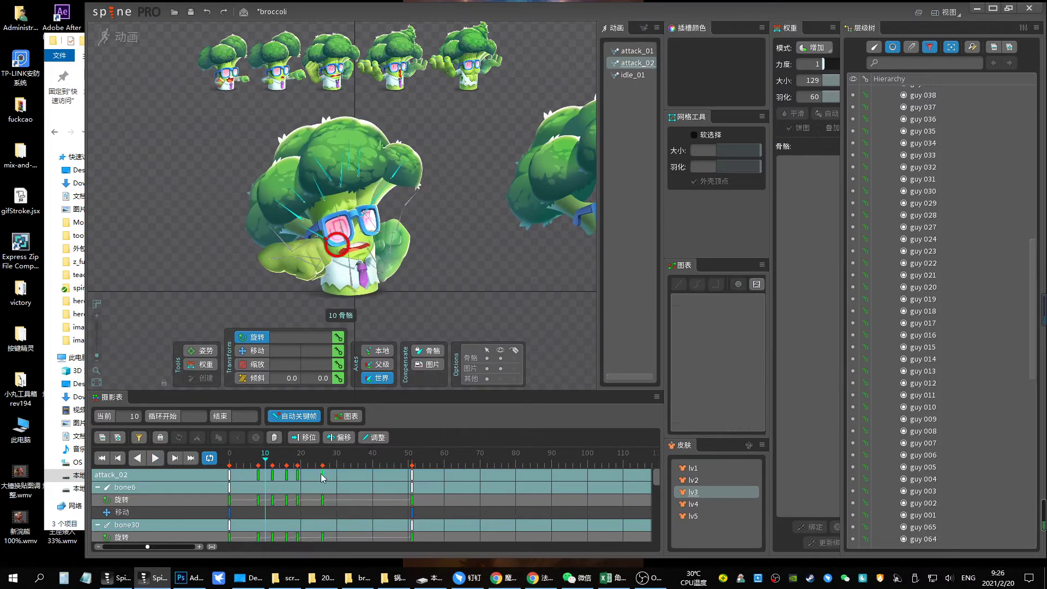
{"action": "key", "text": "space"}
Save, enlarge the dopesheet, and stagger the bone30, bone4 and bone28 rotation keys
{"action": "key", "text": "ctrl+s"}
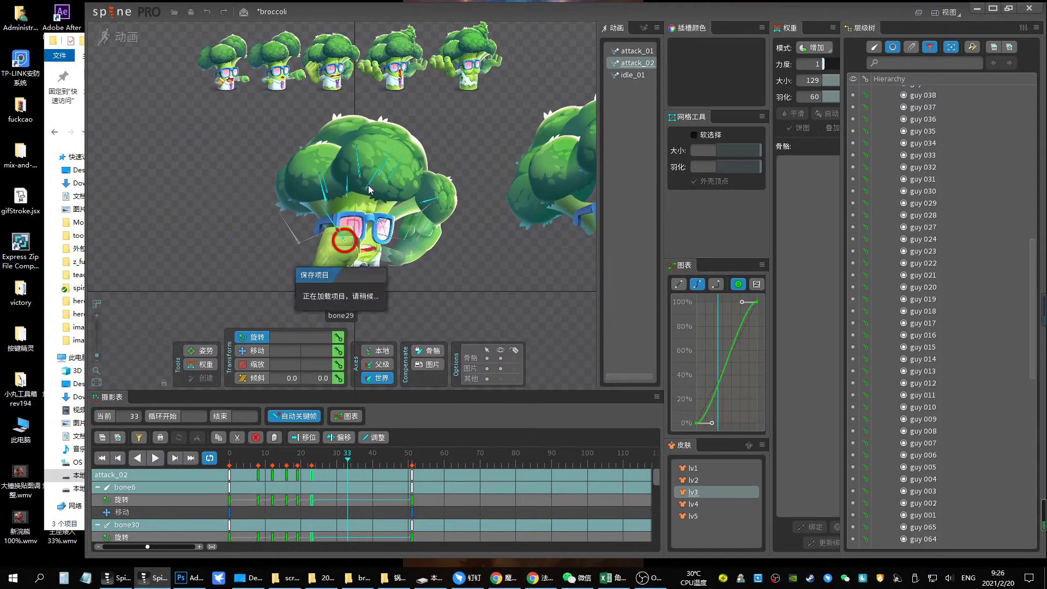
{"action": "left_click_drag", "start_coordinate": [489, 391], "coordinate": [489, 299]}
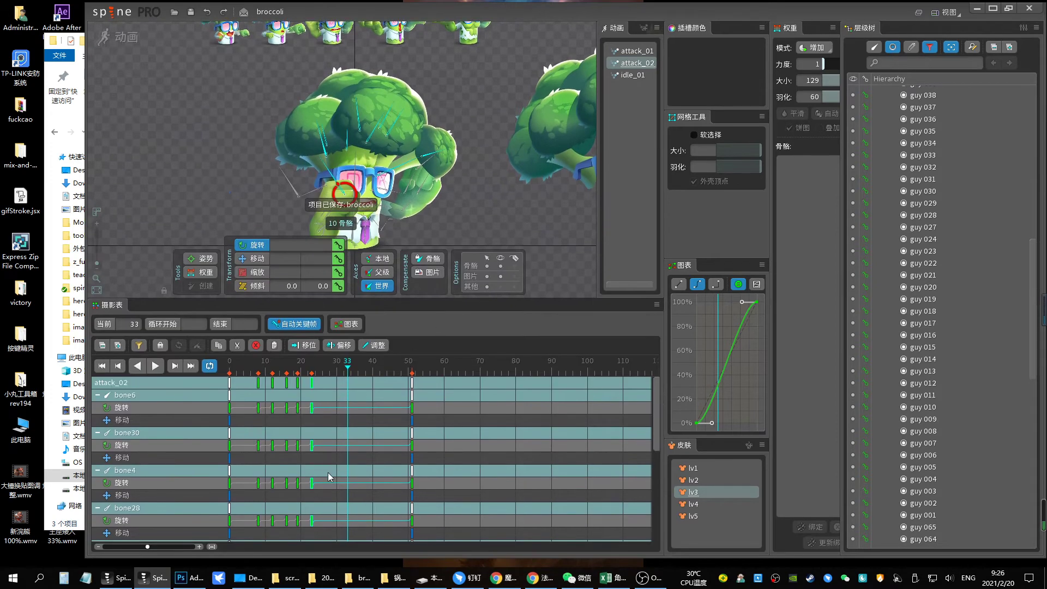
{"action": "mouse_move", "coordinate": [328, 472]}
{"action": "left_mouse_down"}
{"action": "mouse_move", "coordinate": [245, 454]}
{"action": "mouse_move", "coordinate": [284, 449]}
{"action": "left_mouse_up"}
{"action": "left_click_drag", "start_coordinate": [337, 502], "coordinate": [243, 476]}
{"action": "left_click_drag", "start_coordinate": [276, 490], "coordinate": [269, 520]}
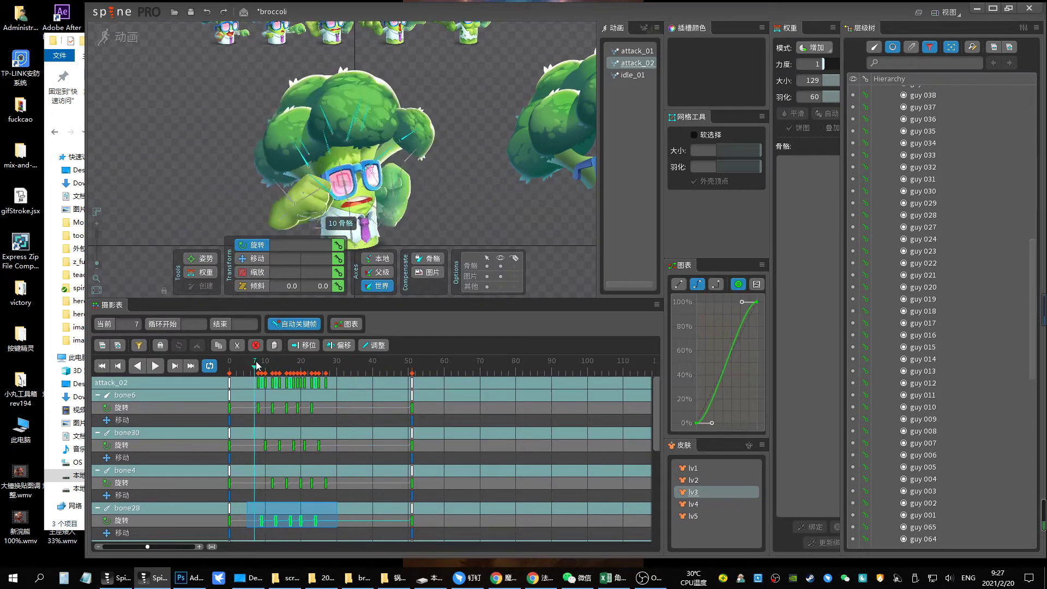
{"action": "key", "text": "Escape"}
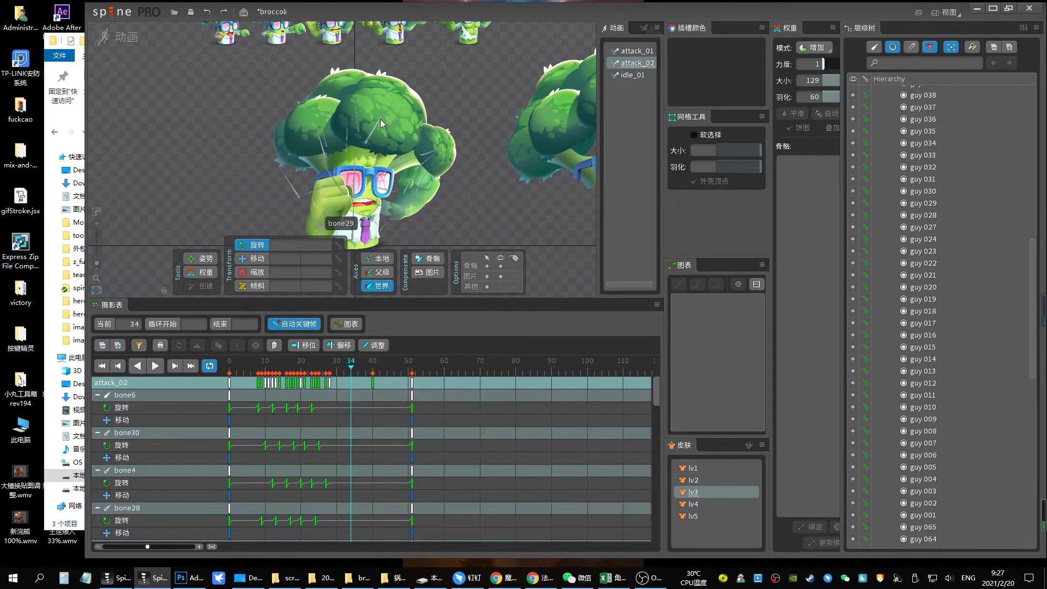
Offset the bone31 and bone5 keys, then open attack_01
{"action": "left_click", "coordinate": [384, 118]}
{"action": "left_click_drag", "start_coordinate": [335, 427], "coordinate": [240, 402]}
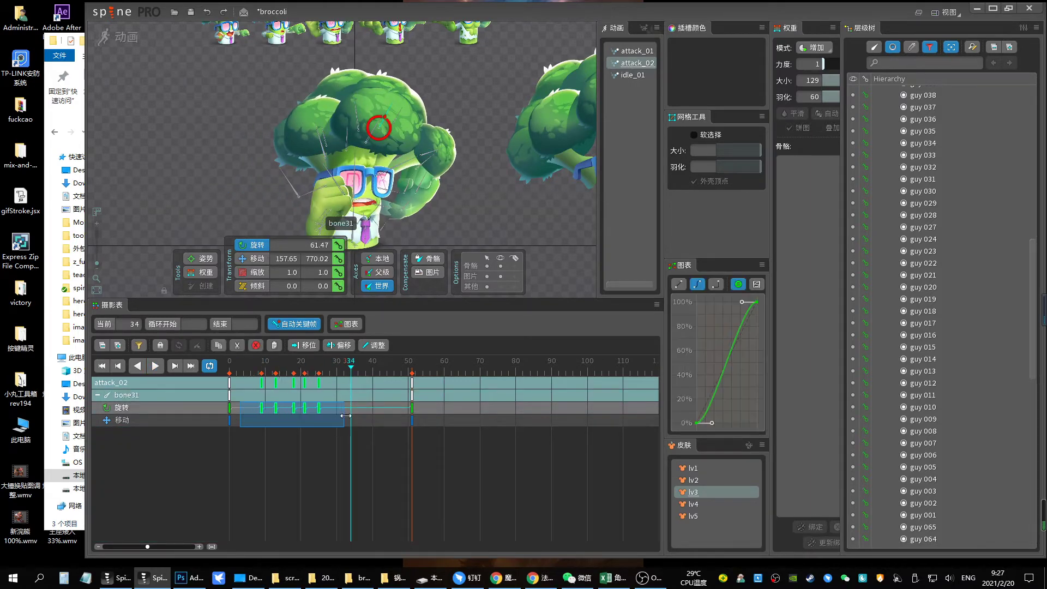
{"action": "left_click", "coordinate": [397, 116]}
{"action": "left_click_drag", "start_coordinate": [372, 413], "coordinate": [250, 378]}
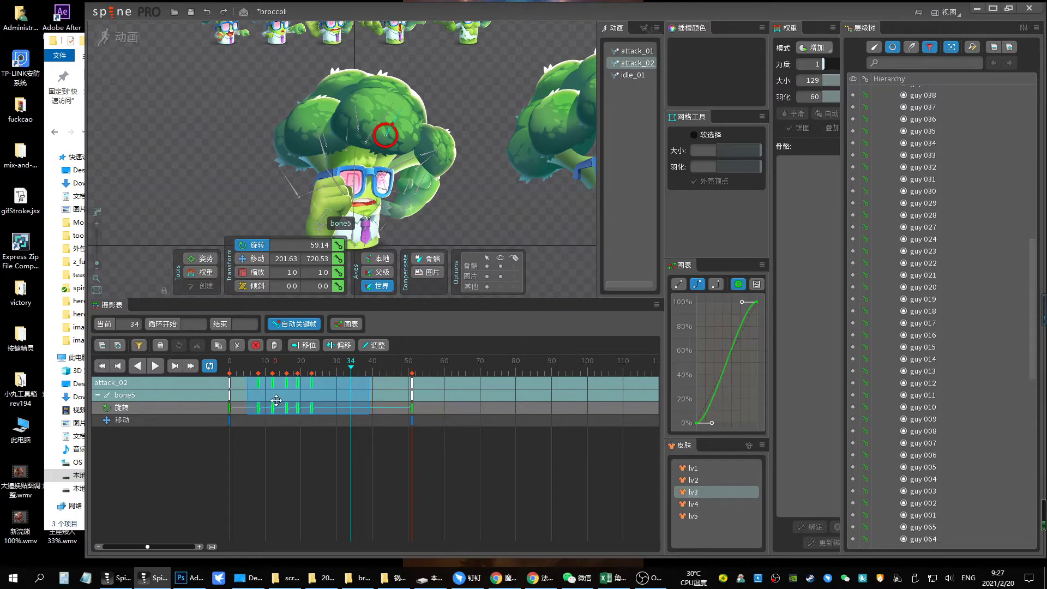
{"action": "left_click", "coordinate": [155, 366]}
Add more head bones, including bone29 and bone31, to the selection and settle on attack_01
{"action": "left_click", "coordinate": [628, 50]}
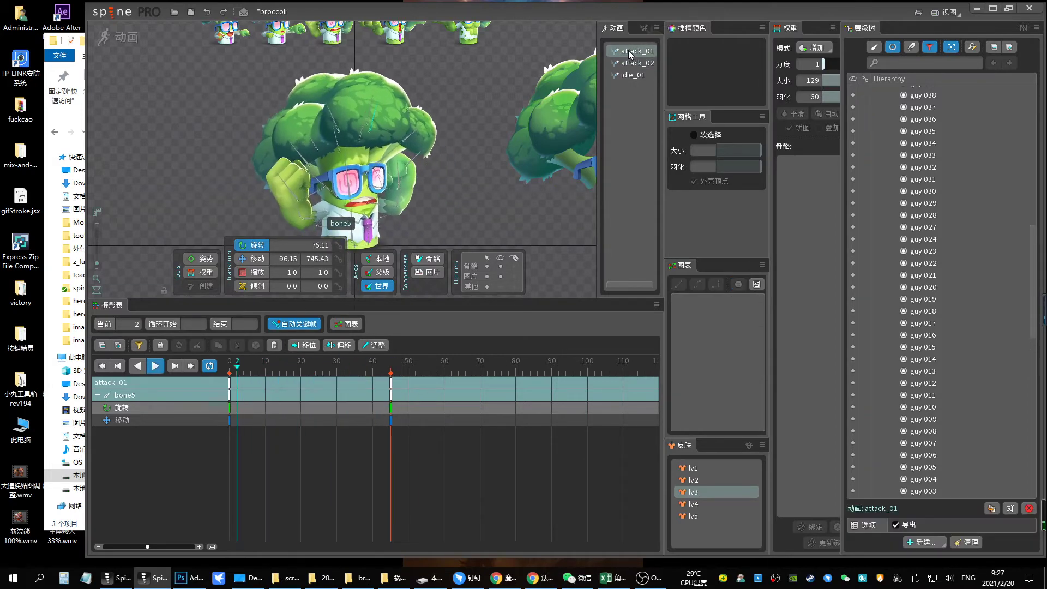
{"action": "left_click", "coordinate": [637, 64]}
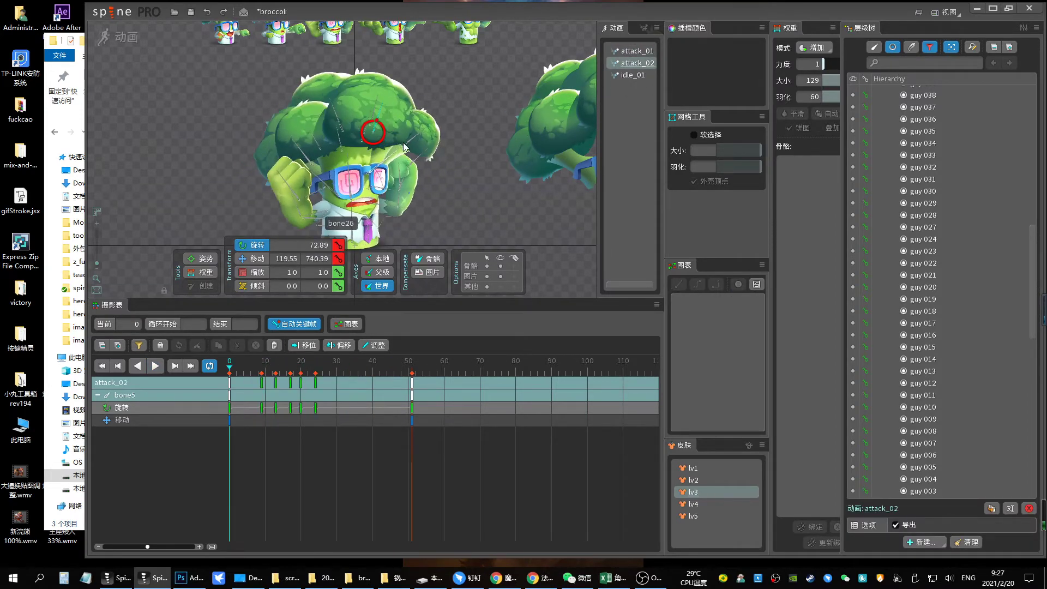
{"action": "left_click", "coordinate": [410, 141], "text": "ctrl"}
{"action": "left_click", "coordinate": [374, 112], "text": "ctrl"}
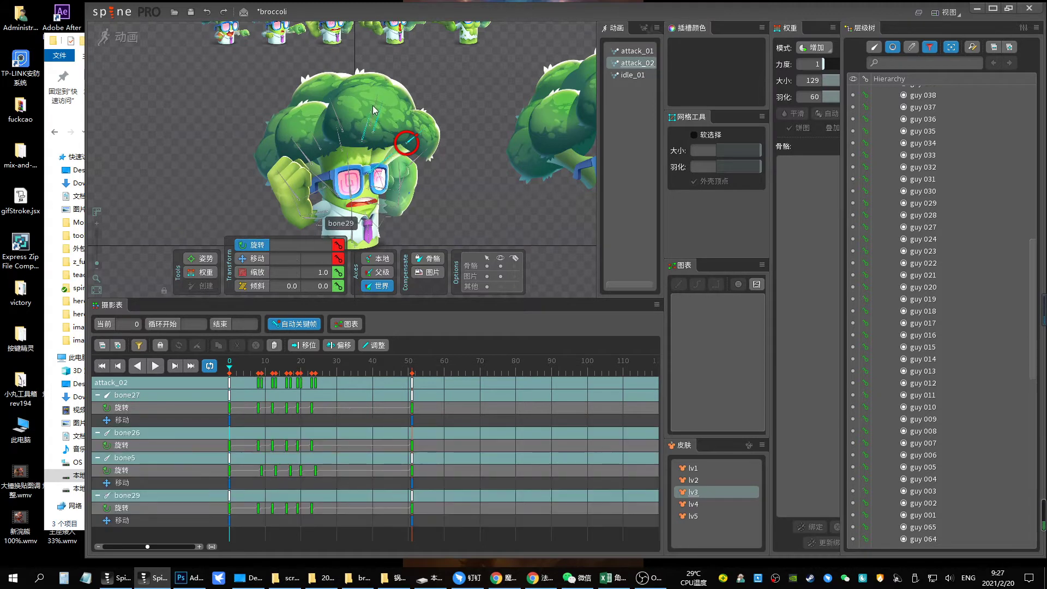
{"action": "left_click", "coordinate": [376, 108], "text": "ctrl"}
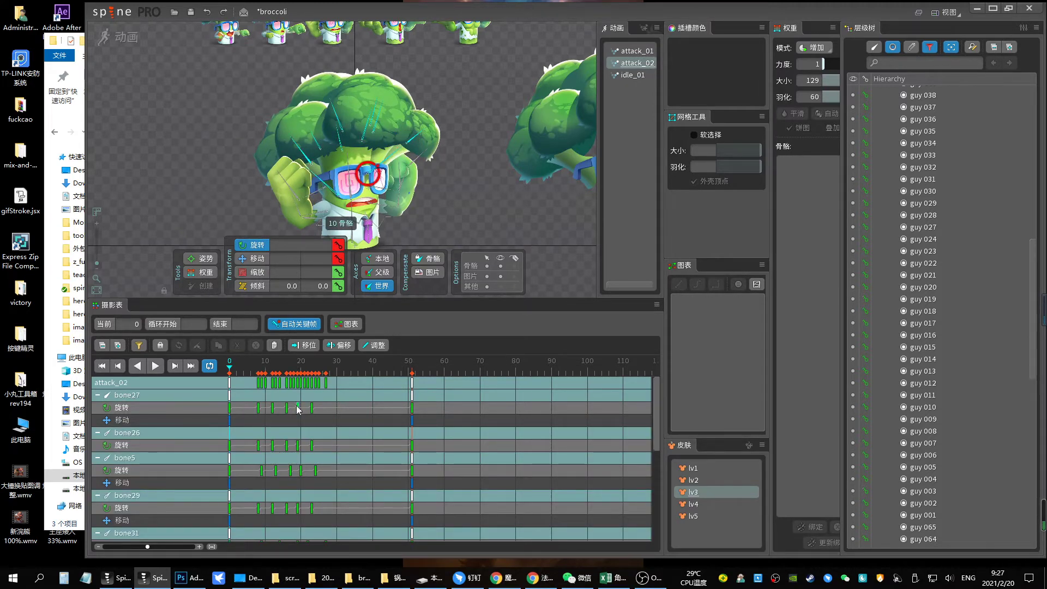
{"action": "left_click", "coordinate": [634, 50]}
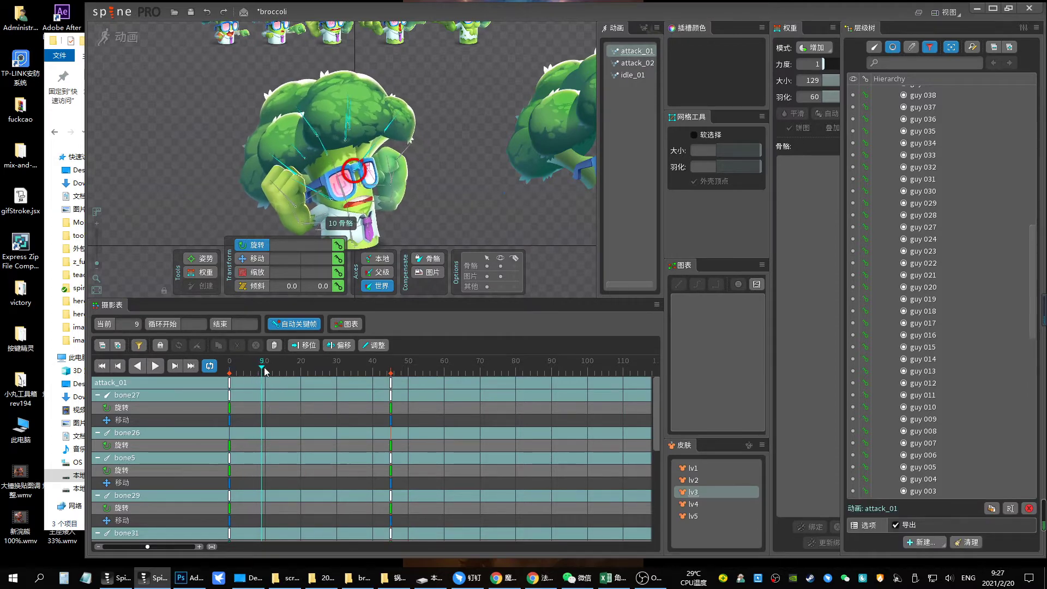
Key new bone rotation poses at frames 12 and 18 of attack_01
{"action": "left_click_drag", "start_coordinate": [257, 365], "coordinate": [272, 366]}
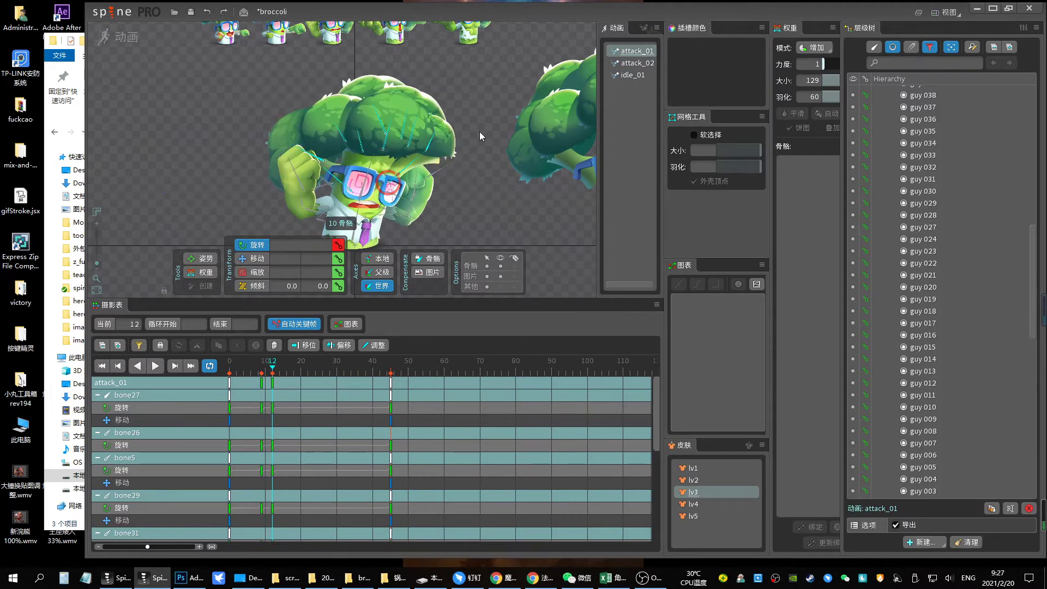
{"action": "left_click_drag", "start_coordinate": [479, 132], "coordinate": [486, 145]}
{"action": "left_click", "coordinate": [294, 369]}
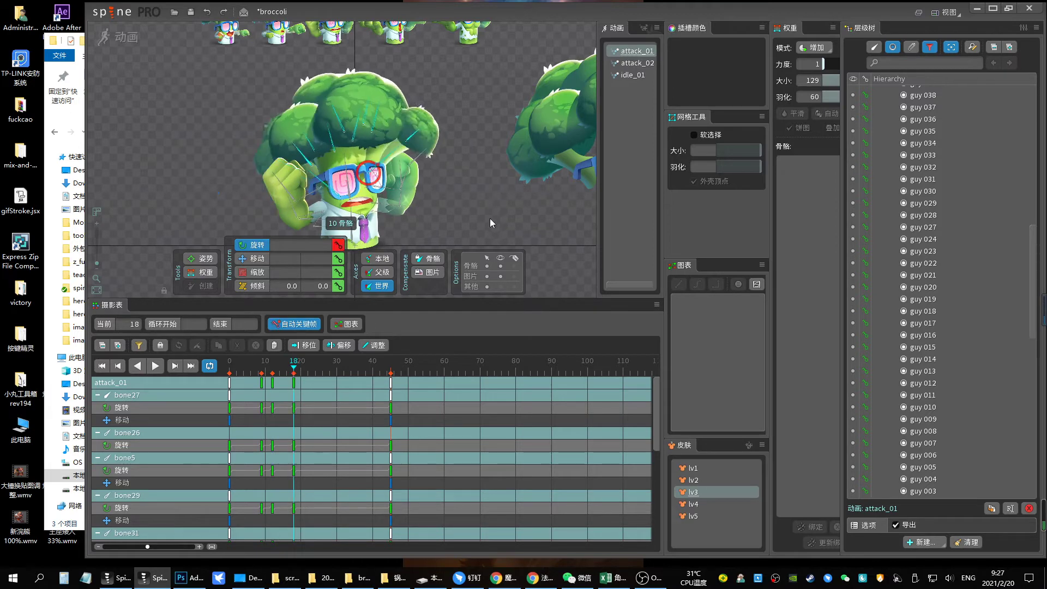
{"action": "left_click_drag", "start_coordinate": [490, 218], "coordinate": [469, 180]}
{"action": "left_click_drag", "start_coordinate": [438, 452], "coordinate": [229, 376]}
Play attack_01 with the lv1 skin and select bone5's keys from frames 12 to 28
{"action": "key", "text": "space"}
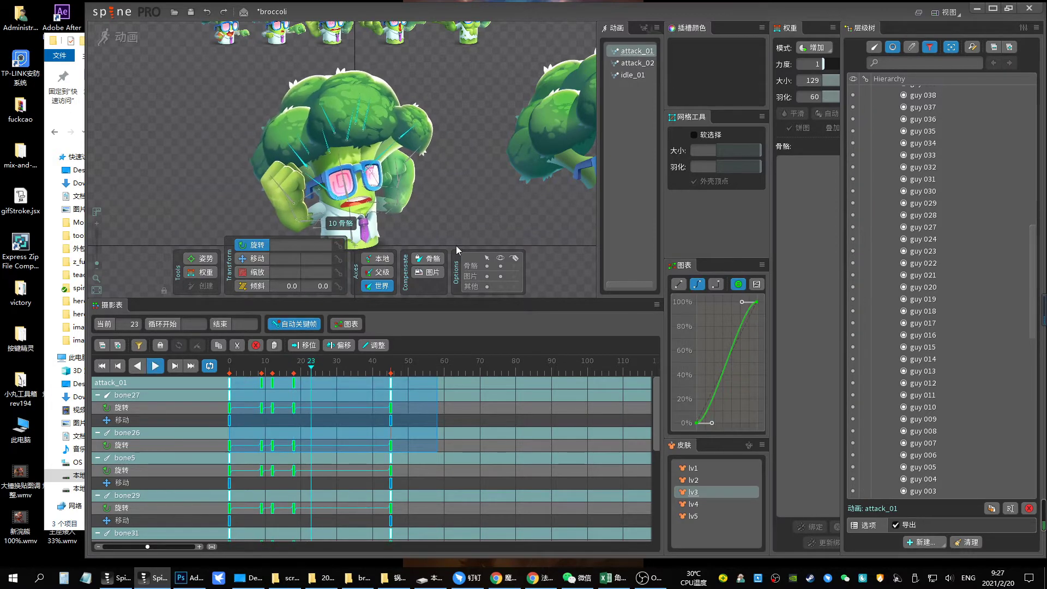
{"action": "left_click", "coordinate": [708, 468]}
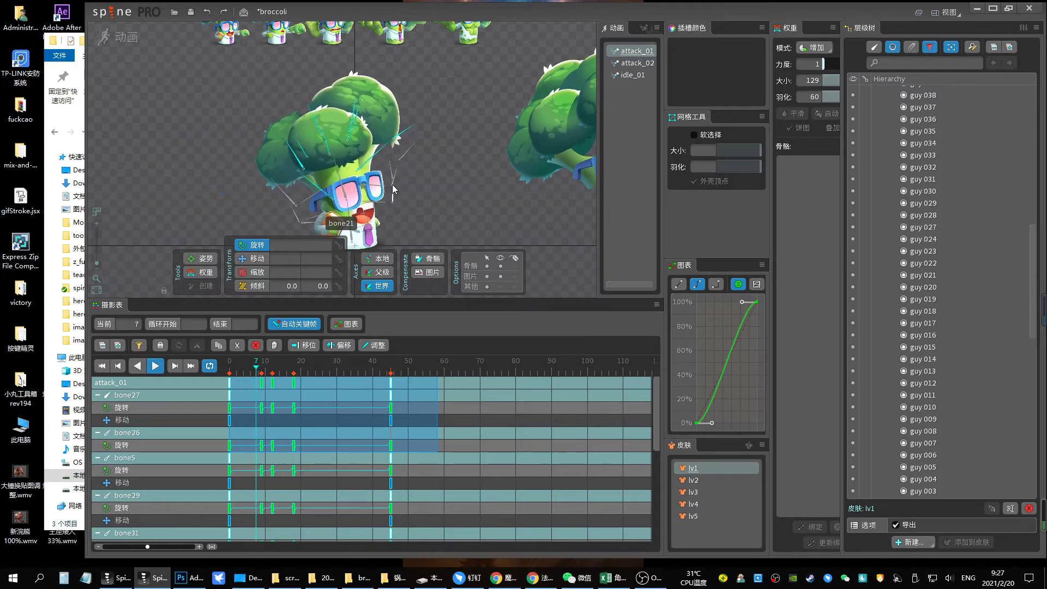
{"action": "key", "text": "space"}
{"action": "mouse_move", "coordinate": [326, 475]}
{"action": "left_mouse_down"}
{"action": "mouse_move", "coordinate": [267, 477]}
{"action": "mouse_move", "coordinate": [288, 477]}
{"action": "left_mouse_up"}
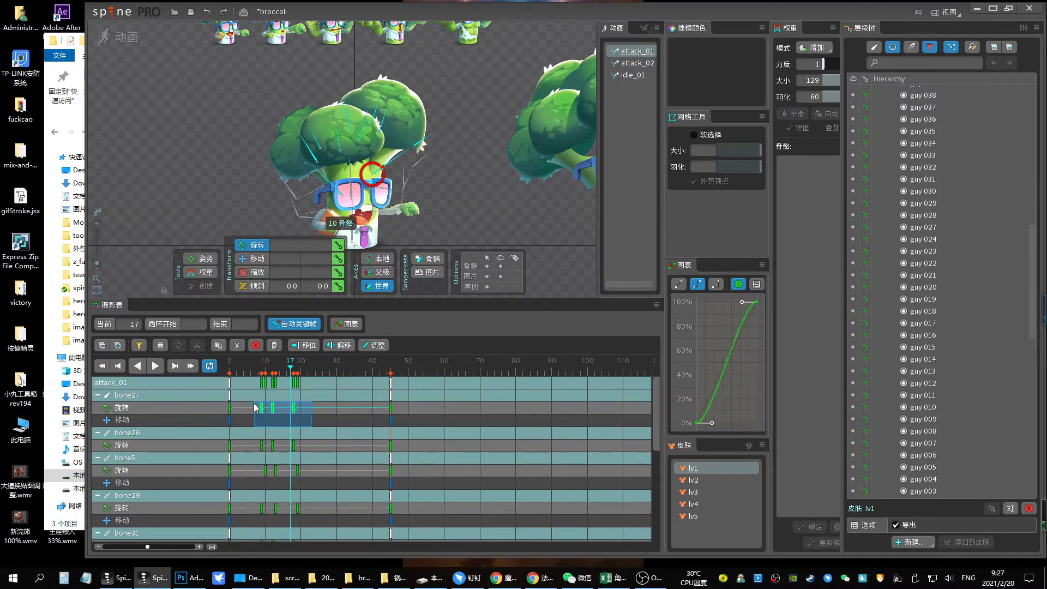
{"action": "key", "text": "space"}
Preview attack_02 with skin lv2, enlarge the viewport, hide bone overlays, and stop playback
{"action": "left_click", "coordinate": [635, 63]}
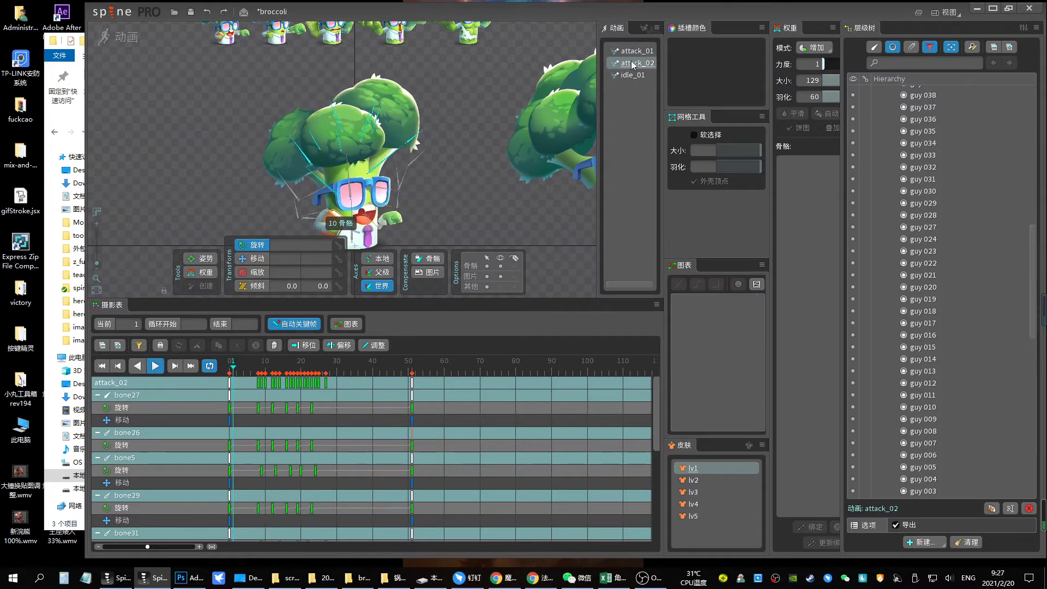
{"action": "left_click", "coordinate": [693, 480]}
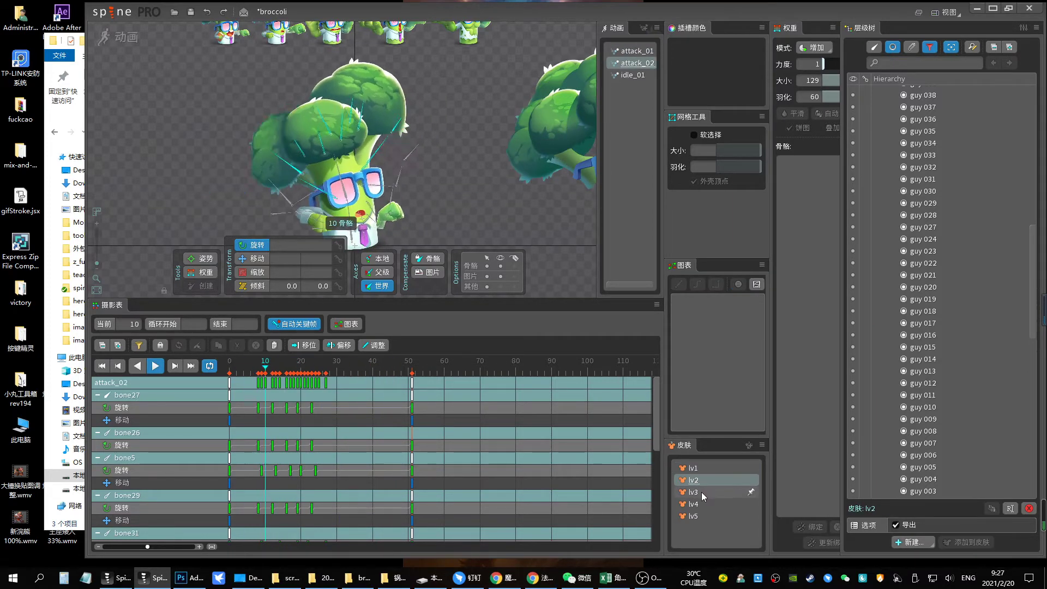
{"action": "left_click_drag", "start_coordinate": [600, 299], "coordinate": [583, 343]}
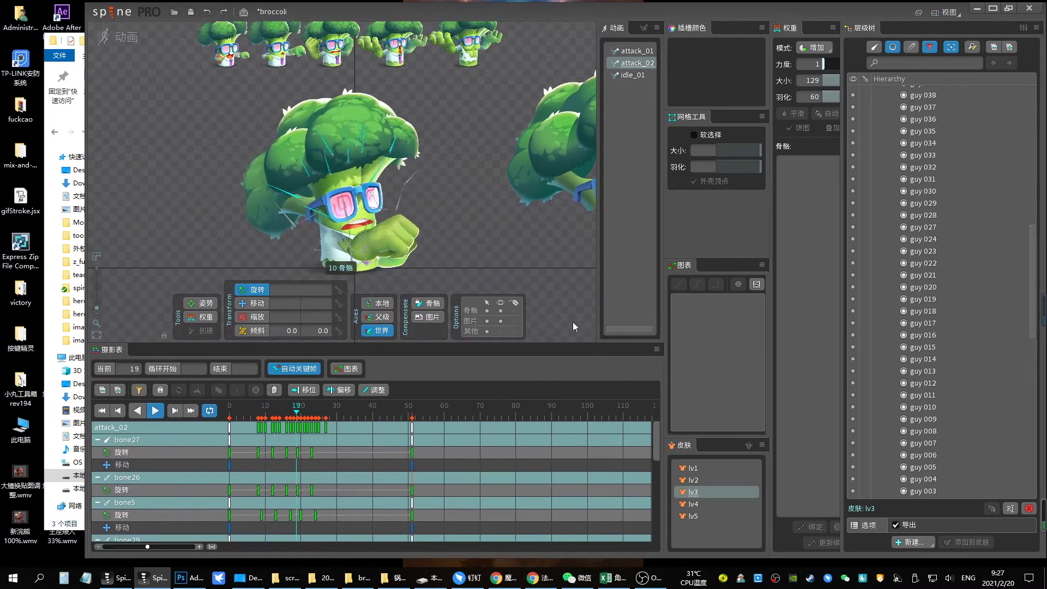
{"action": "left_click", "coordinate": [501, 310]}
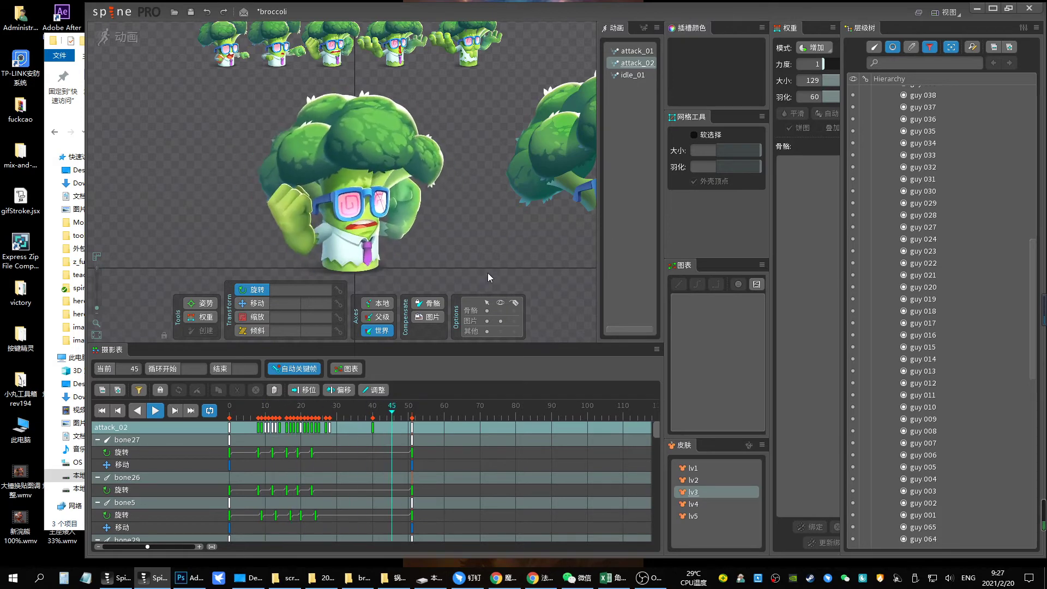
{"action": "key", "text": "space"}
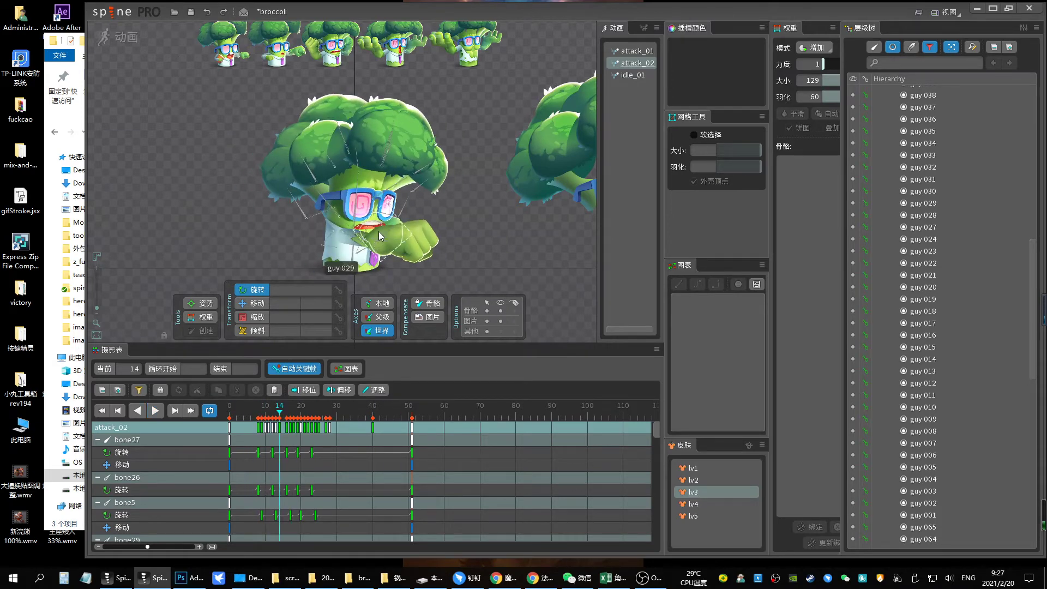
Key bone20 pushed forward to the right at frame 20
{"action": "key", "text": "Home"}
{"action": "left_click", "coordinate": [385, 230]}
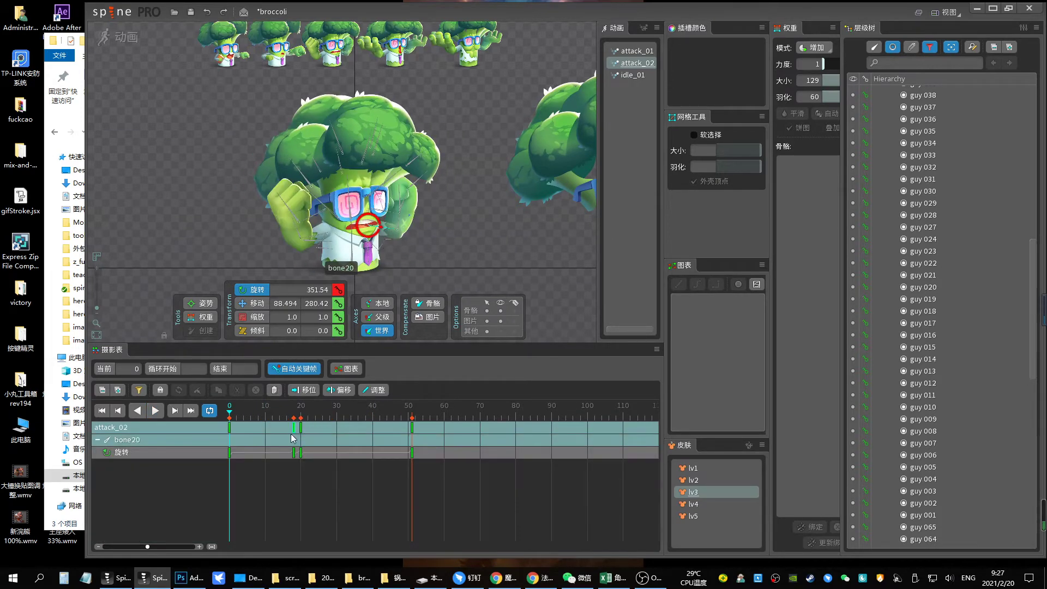
{"action": "left_click", "coordinate": [338, 303]}
{"action": "left_click", "coordinate": [294, 406]}
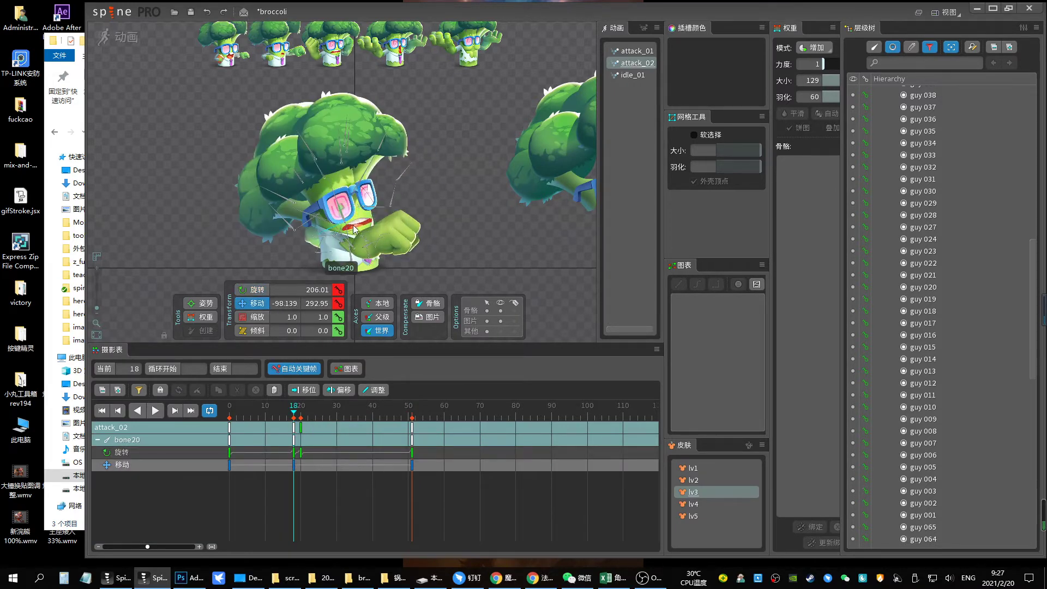
{"action": "left_click", "coordinate": [298, 448]}
{"action": "left_click_drag", "start_coordinate": [390, 233], "coordinate": [402, 229]}
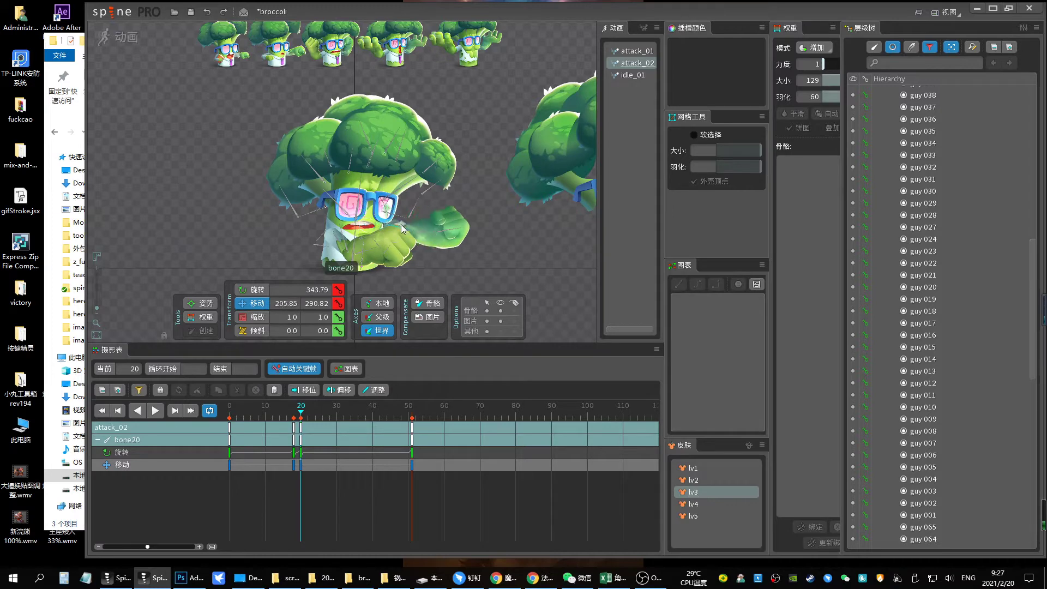
Rotate bone21 at frame 20, then play back and select all of bone20's keys
{"action": "key", "text": "c"}
{"action": "left_click", "coordinate": [397, 232]}
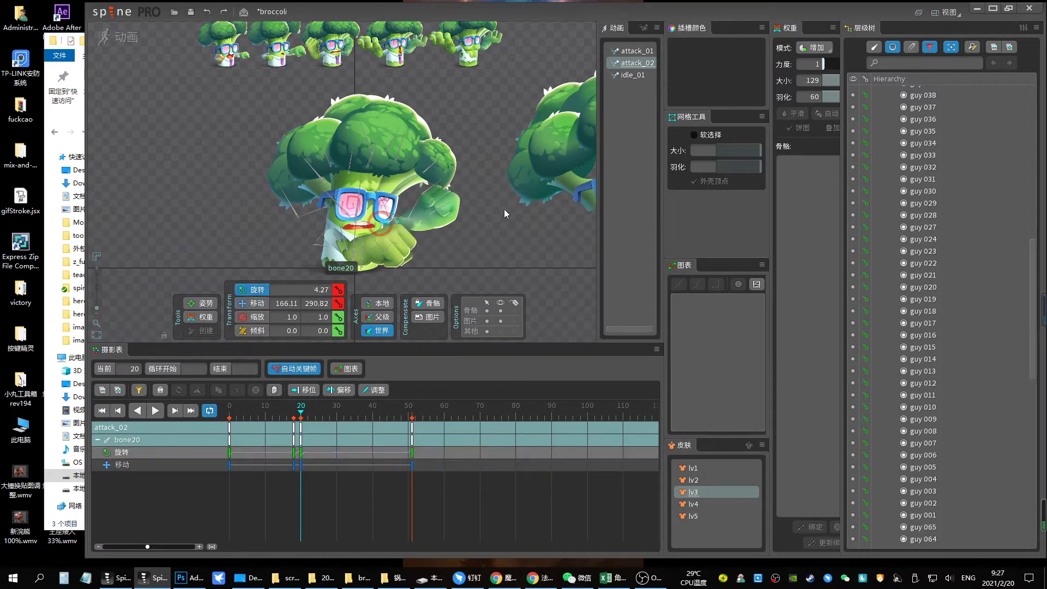
{"action": "left_click_drag", "start_coordinate": [504, 209], "coordinate": [440, 236]}
{"action": "key", "text": "space"}
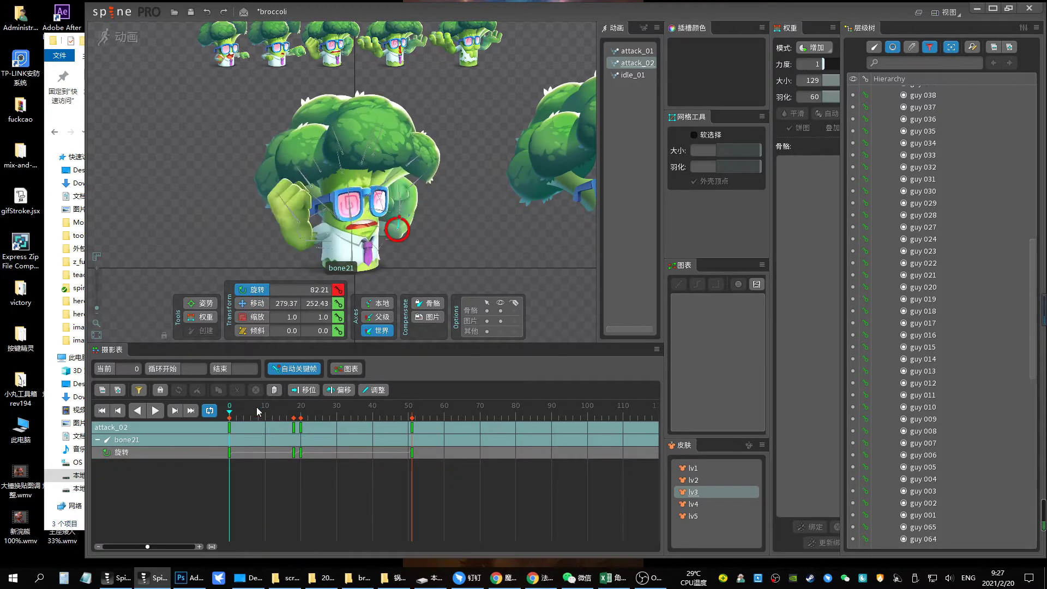
{"action": "left_click", "coordinate": [395, 224]}
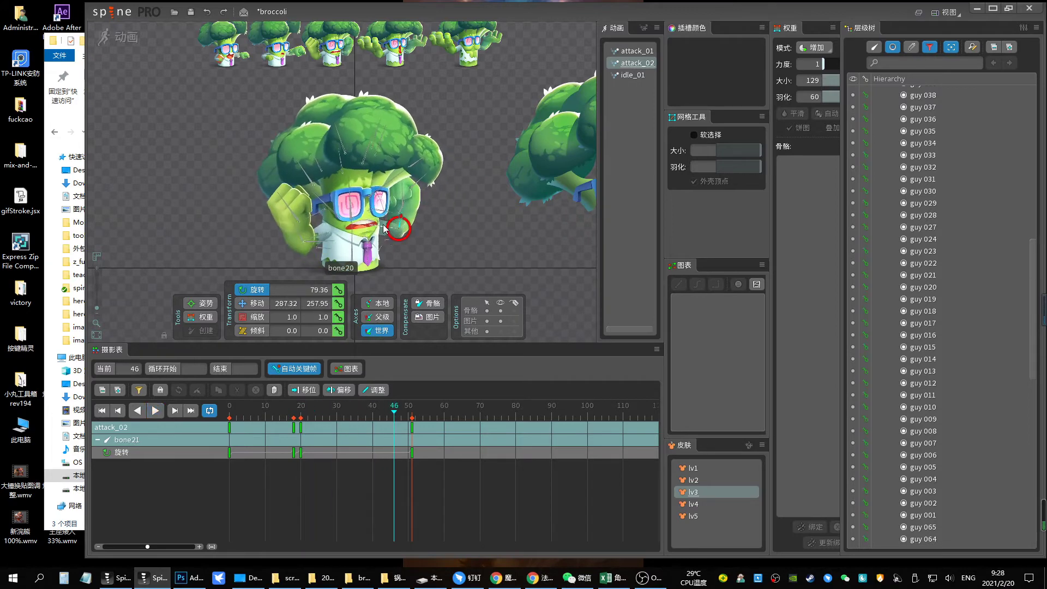
{"action": "left_click_drag", "start_coordinate": [456, 484], "coordinate": [229, 424]}
{"action": "key", "text": "space"}
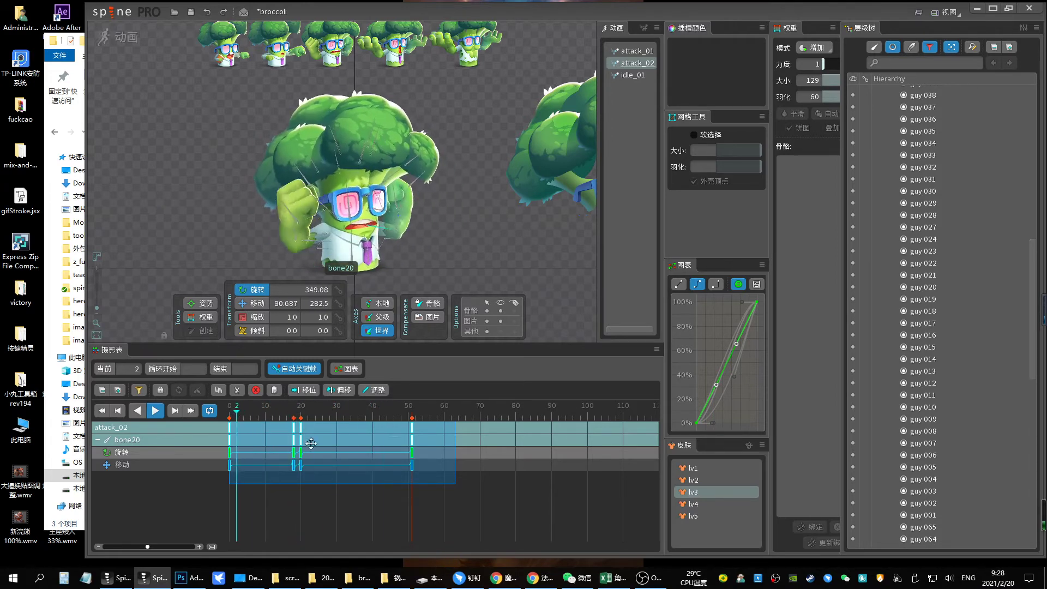
Adjust the bone named bone at frames 11–12, select its move keys, and play with skin lv4
{"action": "left_click", "coordinate": [293, 417]}
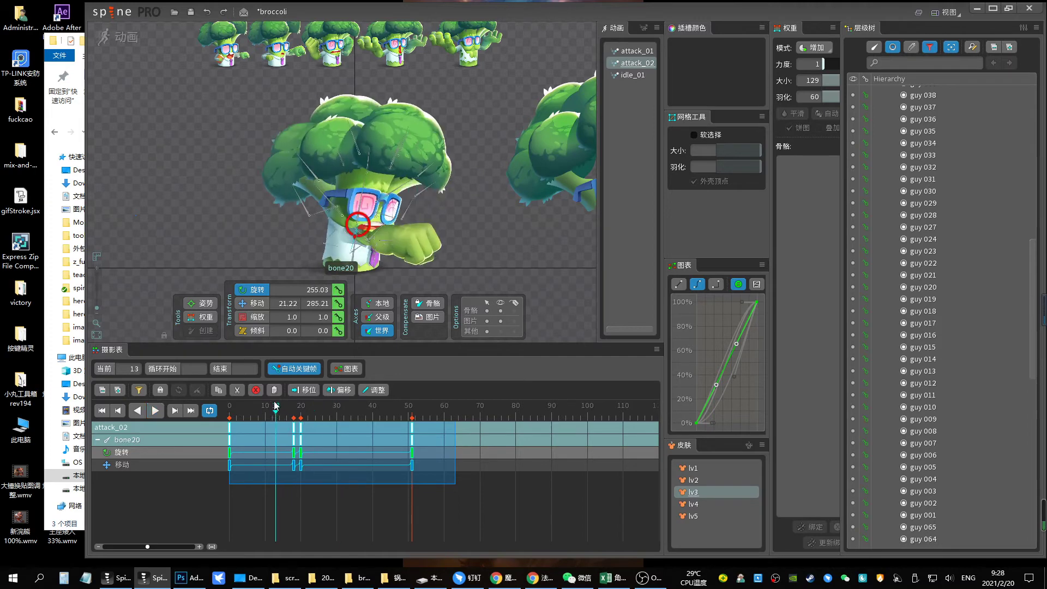
{"action": "left_click", "coordinate": [342, 244]}
{"action": "key", "text": "Left"}
{"action": "key", "text": "Left"}
{"action": "key", "text": "Left"}
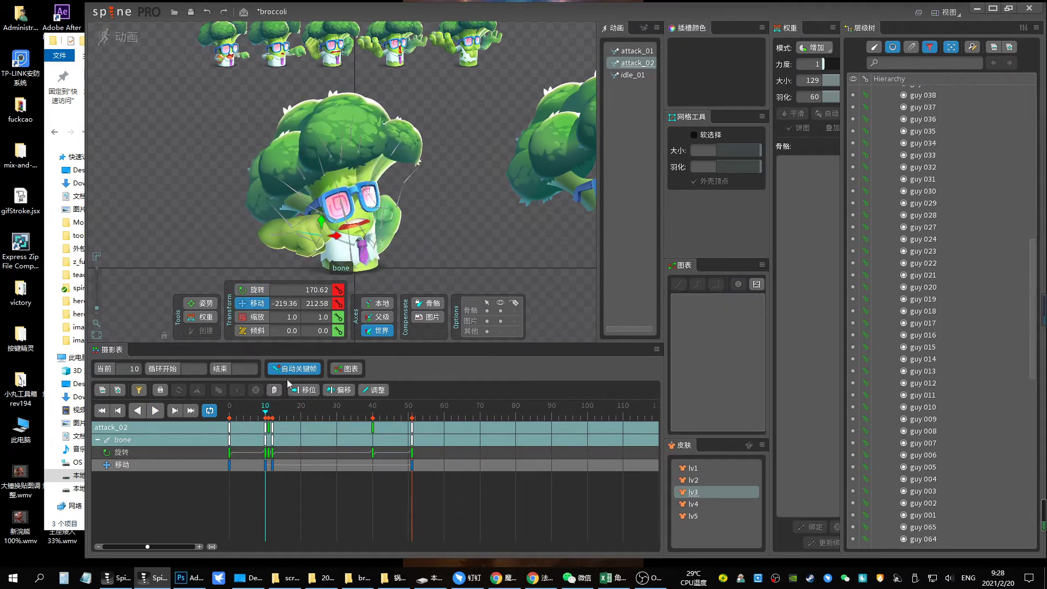
{"action": "key", "text": "Right"}
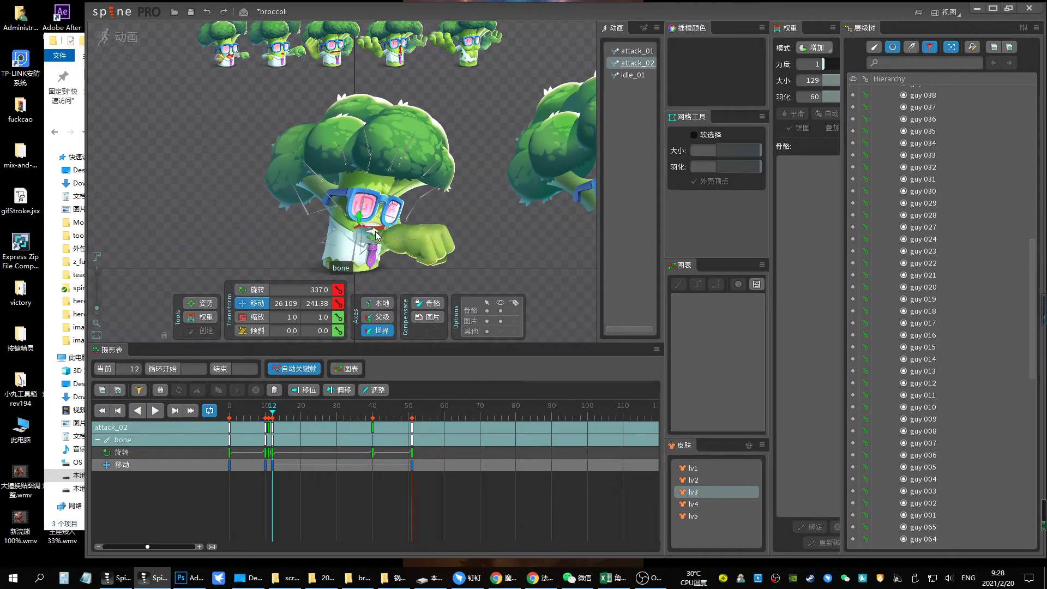
{"action": "left_click_drag", "start_coordinate": [419, 509], "coordinate": [229, 458]}
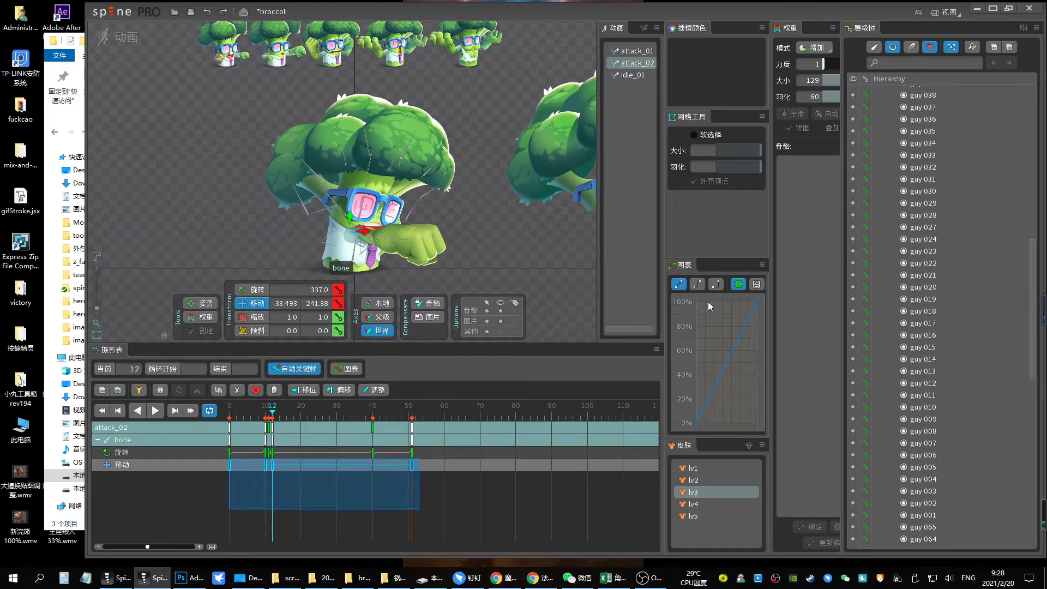
{"action": "key", "text": "space"}
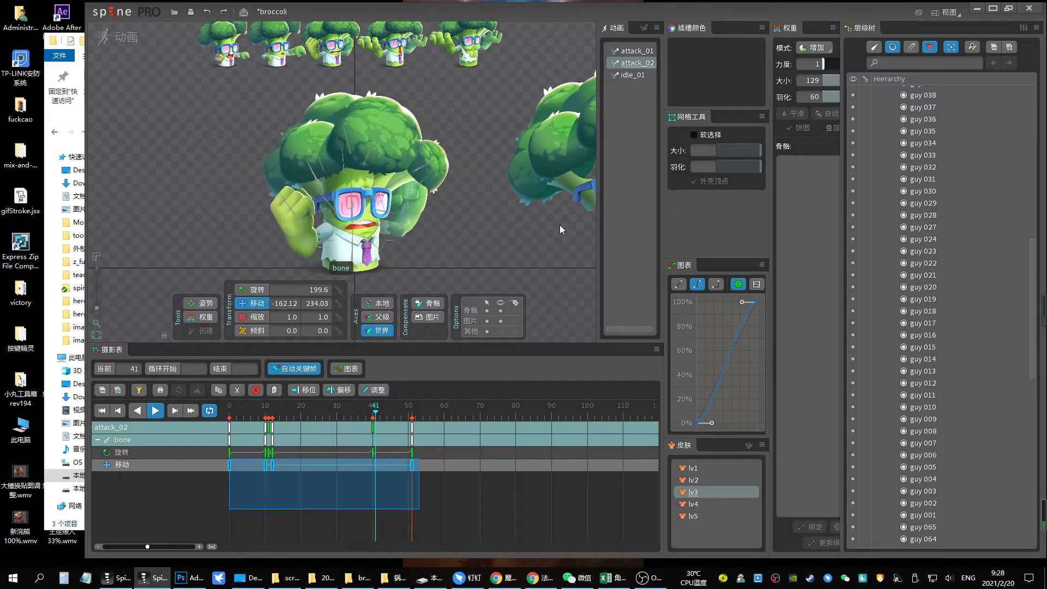
{"action": "left_click", "coordinate": [693, 503]}
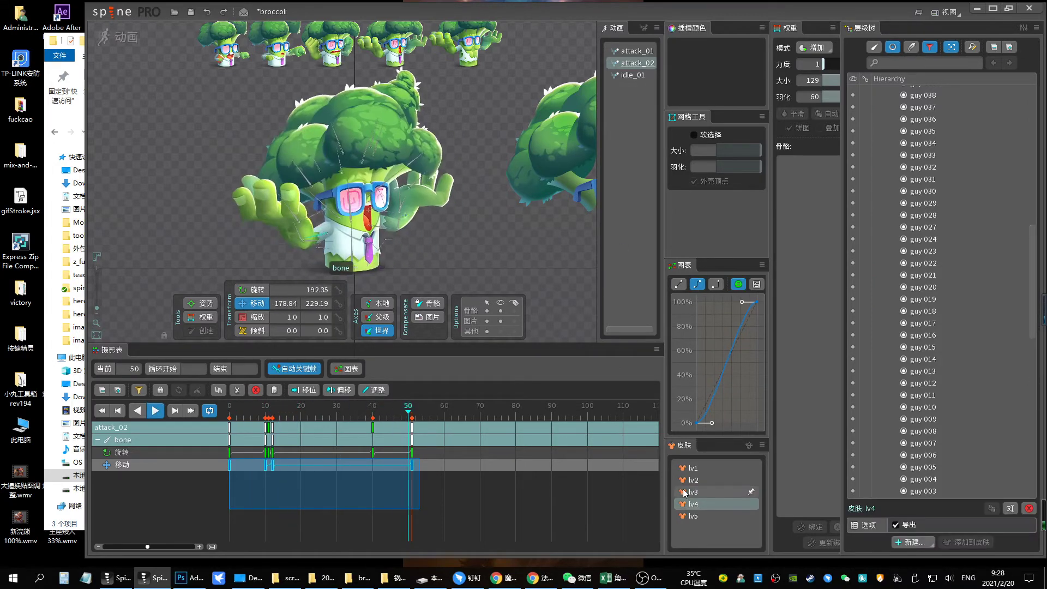
Preview attack_02 with the lv5 skin, save, then return to the lv4 skin
{"action": "left_click", "coordinate": [694, 516]}
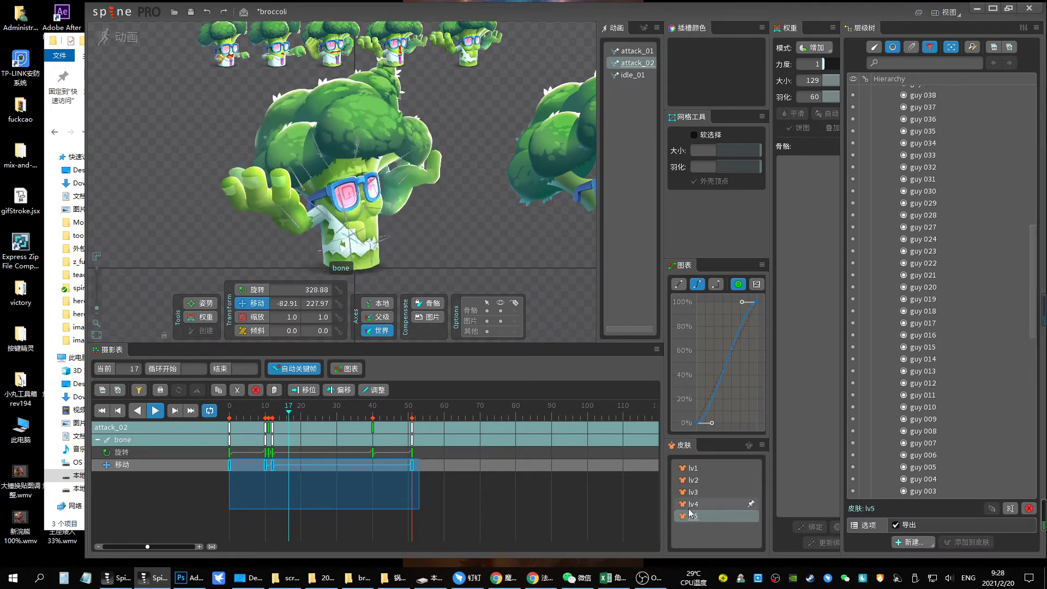
{"action": "key", "text": "ctrl+s"}
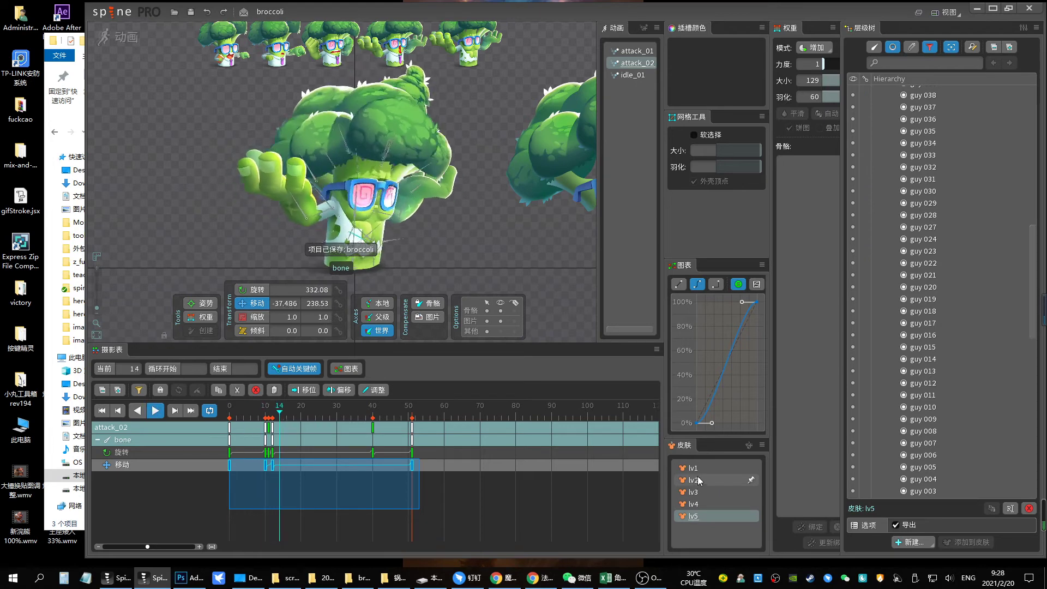
{"action": "left_click", "coordinate": [695, 503]}
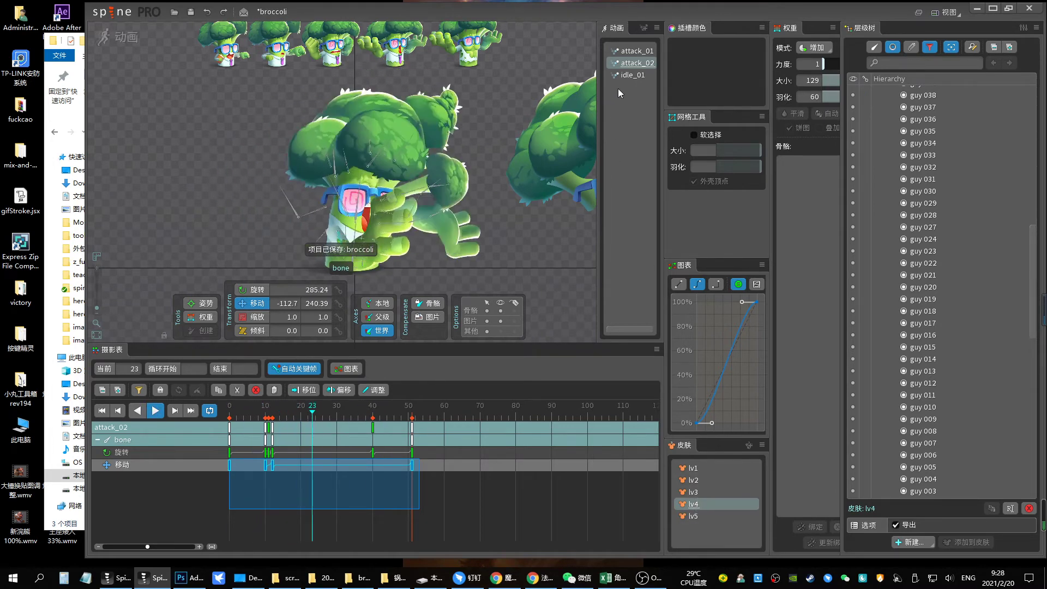
{"action": "left_click", "coordinate": [634, 62]}
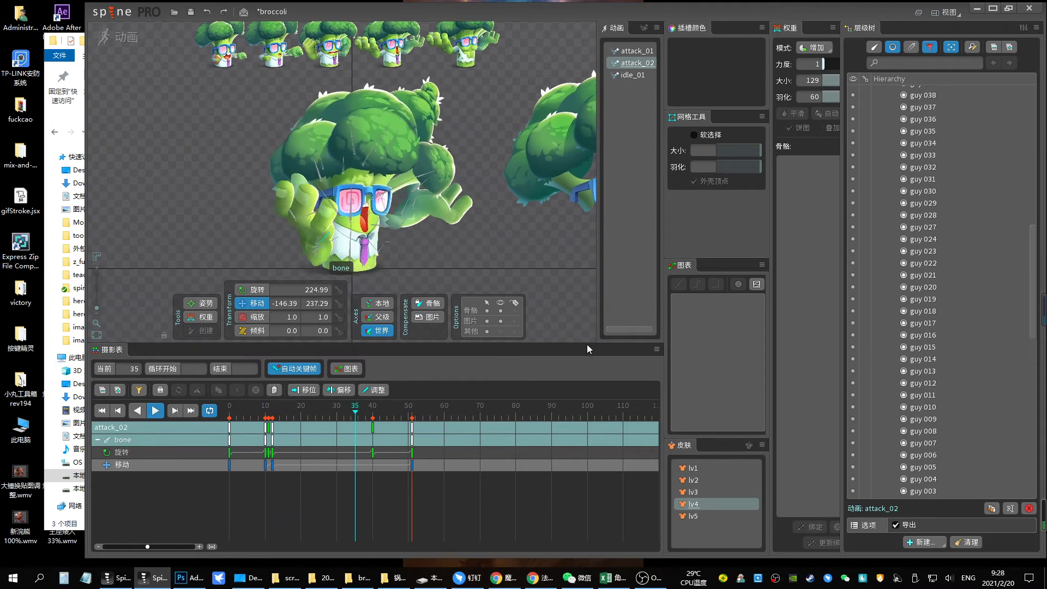
Enlarge the viewport, rewind attack_02 to frame 12, save again, and enter setup mode
{"action": "left_click_drag", "start_coordinate": [587, 345], "coordinate": [567, 400]}
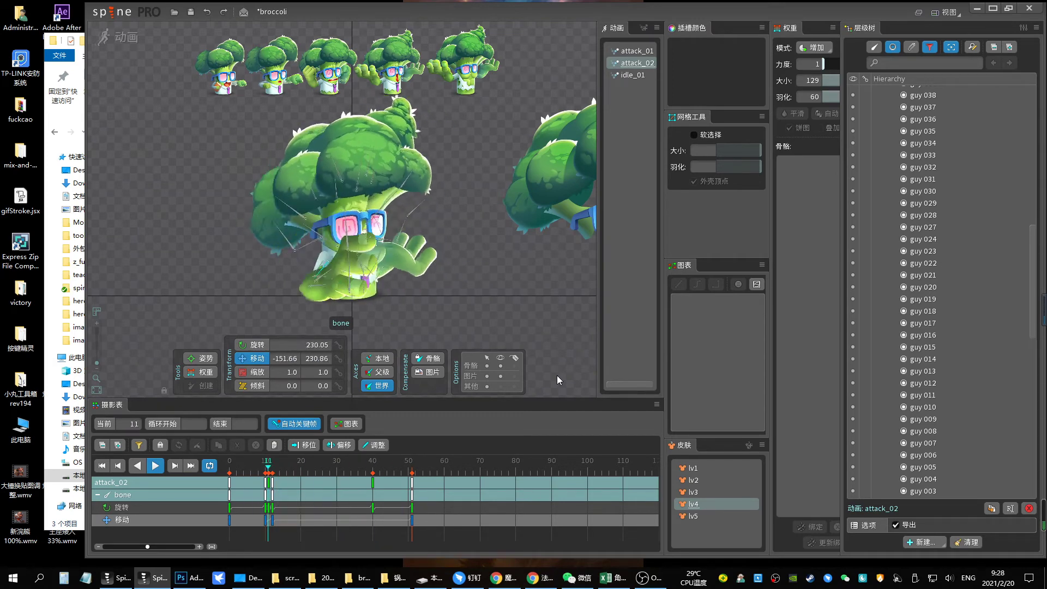
{"action": "mouse_move", "coordinate": [299, 468]}
{"action": "left_mouse_down"}
{"action": "mouse_move", "coordinate": [272, 468]}
{"action": "mouse_move", "coordinate": [344, 465]}
{"action": "left_mouse_up"}
{"action": "key", "text": "ctrl+s"}
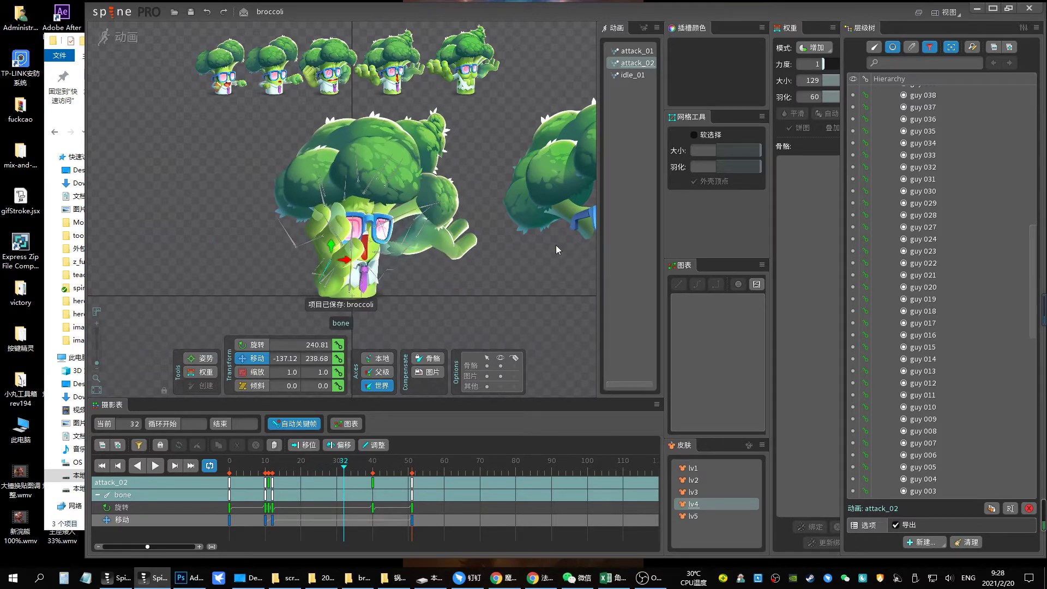
{"action": "left_click", "coordinate": [103, 37]}
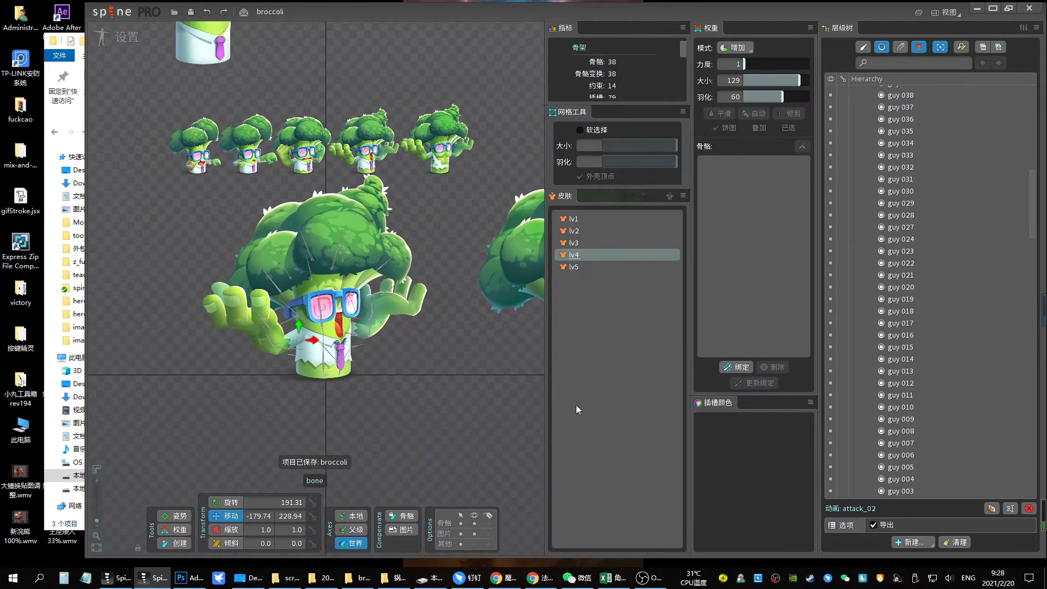
Inspect the hand attachments under lv3, then select the guy 062 hand in lv4
{"action": "left_click", "coordinate": [577, 242]}
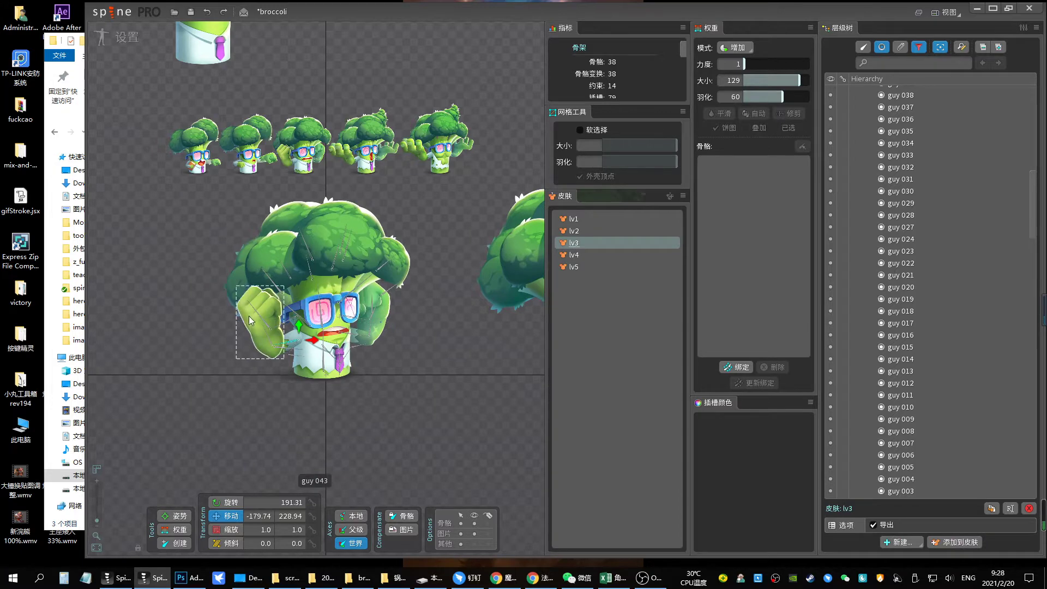
{"action": "left_click", "coordinate": [251, 320]}
{"action": "left_click", "coordinate": [878, 51]}
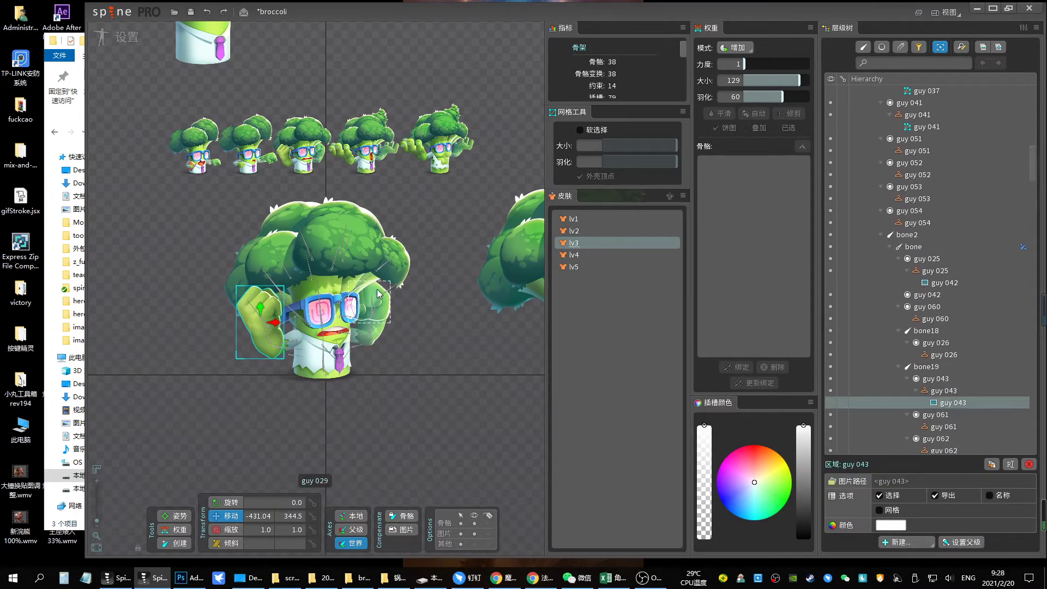
{"action": "left_click", "coordinate": [396, 276]}
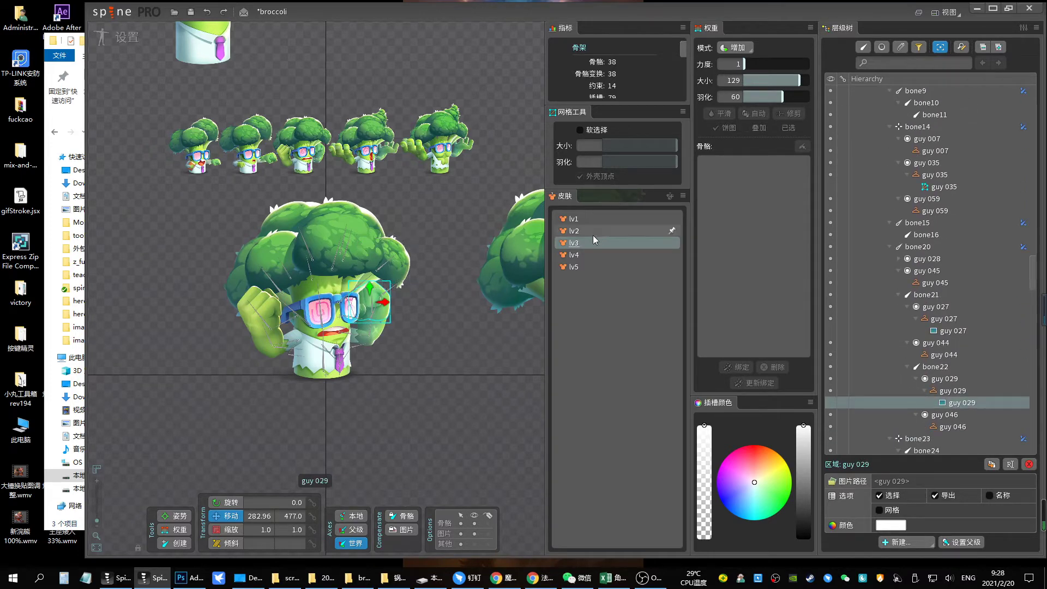
{"action": "left_click", "coordinate": [588, 254]}
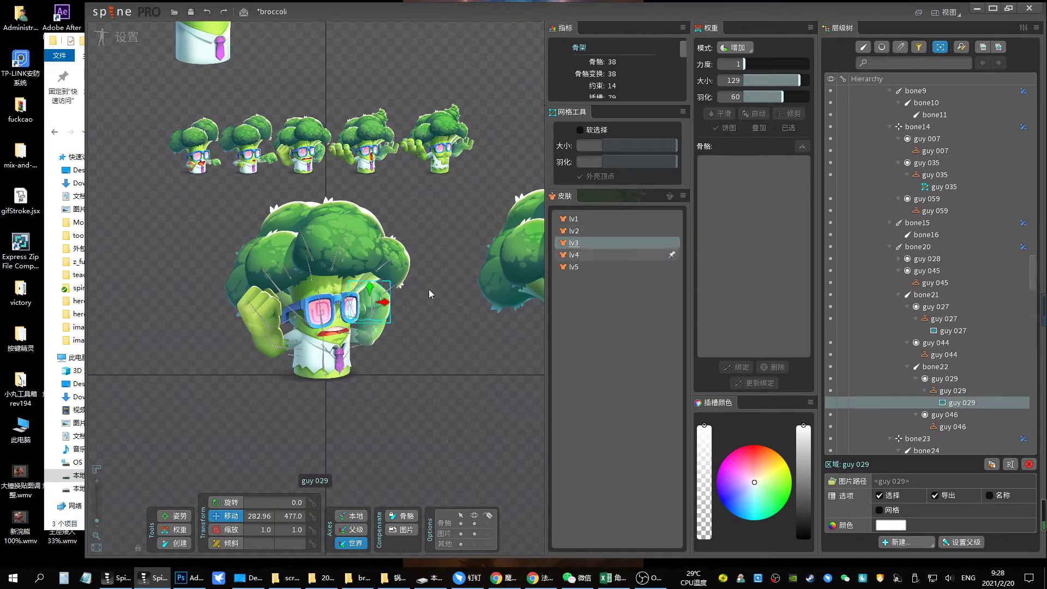
{"action": "left_click", "coordinate": [264, 302]}
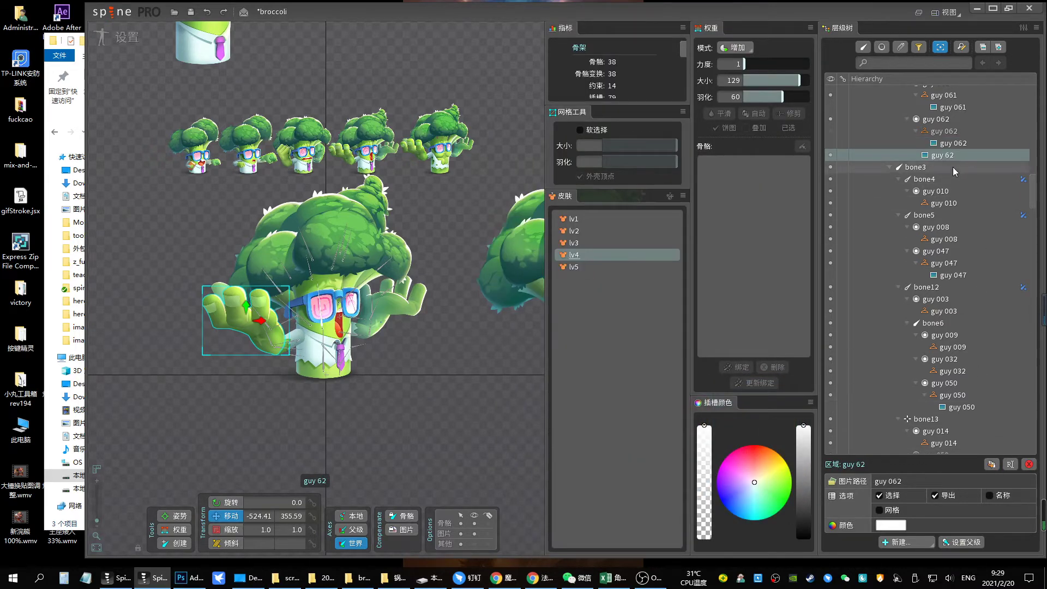
Rename the lv4 hand attachment to guy 043 and rotate it to about 25.42°
{"action": "double_click", "coordinate": [948, 156]}
{"action": "type", "text": "guy 043"}
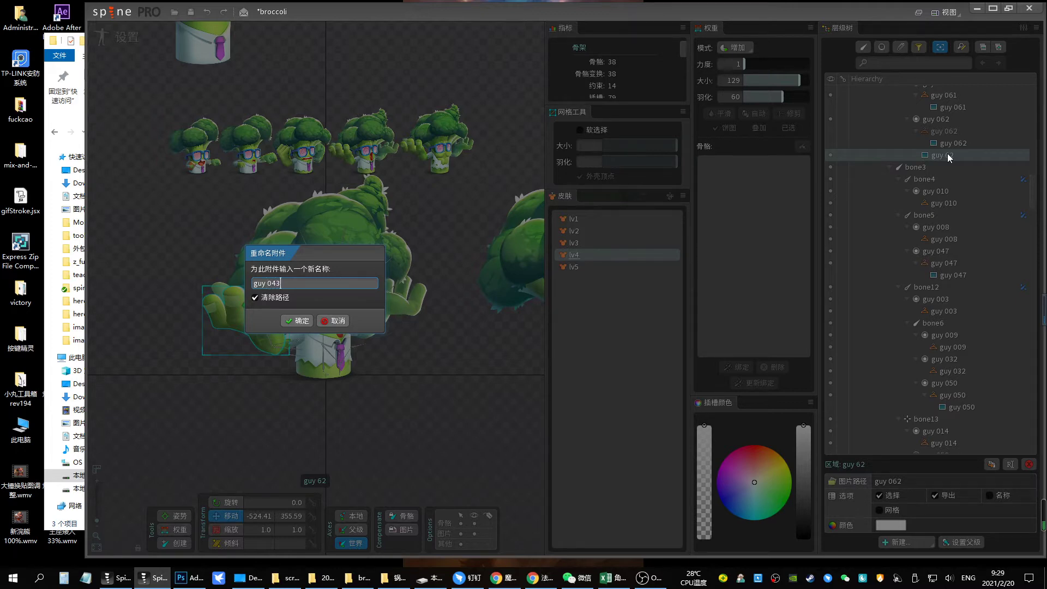
{"action": "key", "text": "Return"}
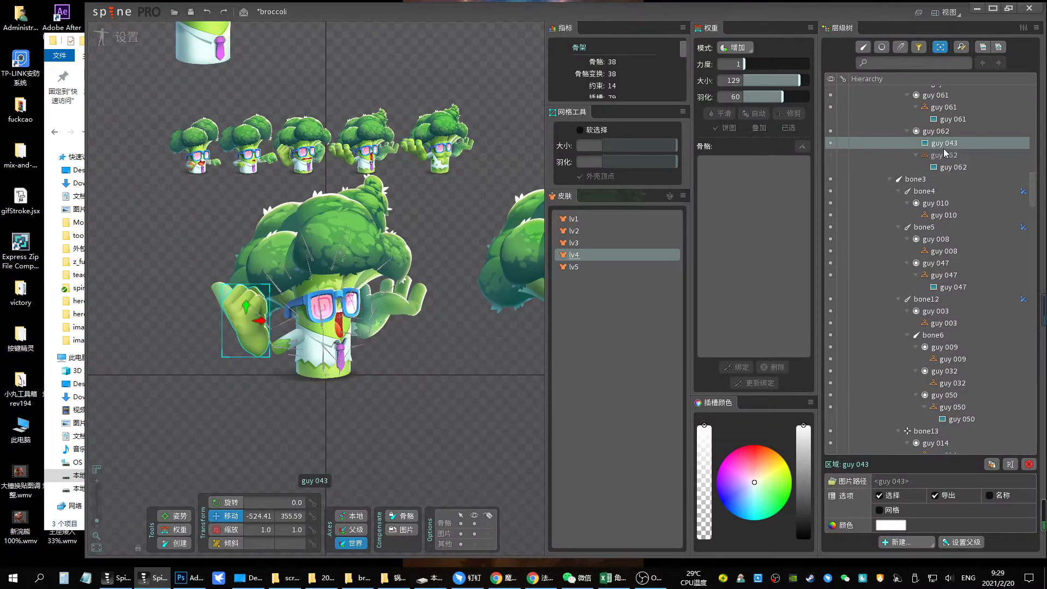
{"action": "mouse_move", "coordinate": [489, 370]}
{"action": "left_mouse_down"}
{"action": "mouse_move", "coordinate": [455, 283]}
{"action": "mouse_move", "coordinate": [474, 354]}
{"action": "left_mouse_up"}
{"action": "key", "text": "v"}
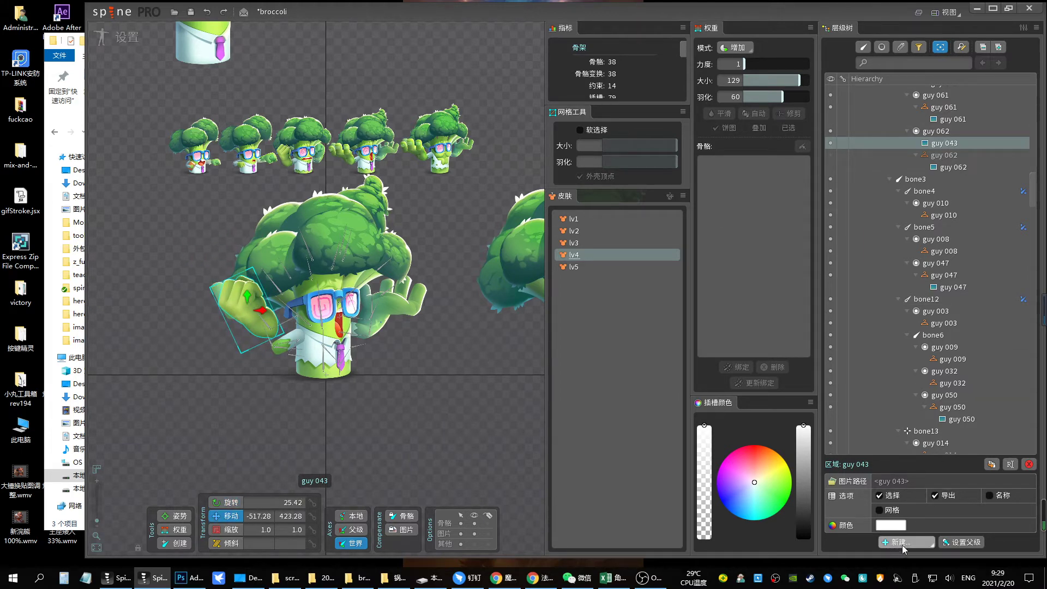
Create the guy 043 skin placeholder and check the hands across lv3 and lv4
{"action": "left_click", "coordinate": [907, 527]}
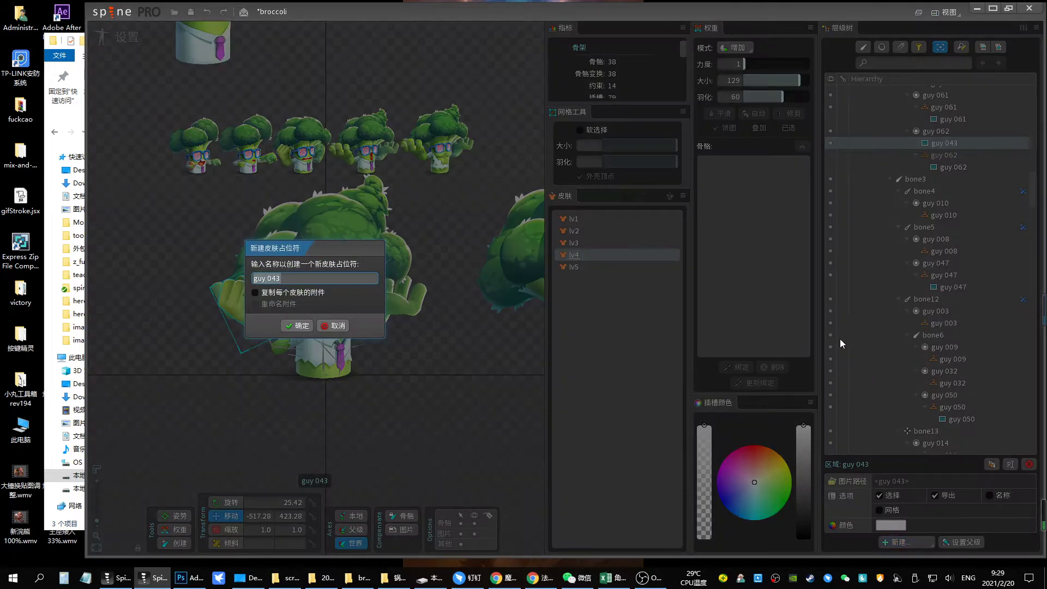
{"action": "left_click", "coordinate": [297, 326]}
{"action": "left_click", "coordinate": [591, 242]}
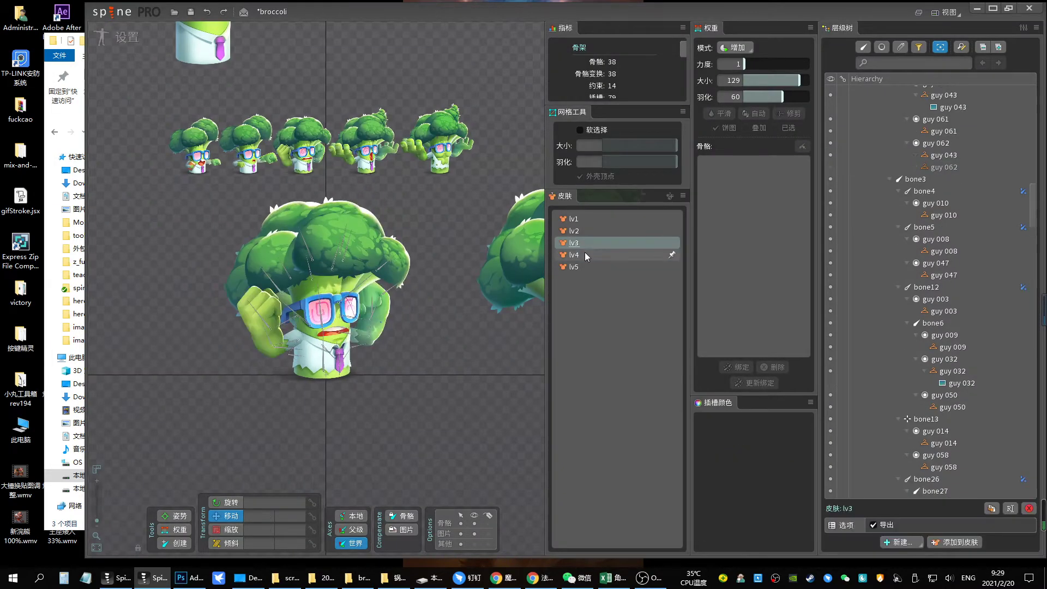
{"action": "left_click", "coordinate": [588, 255]}
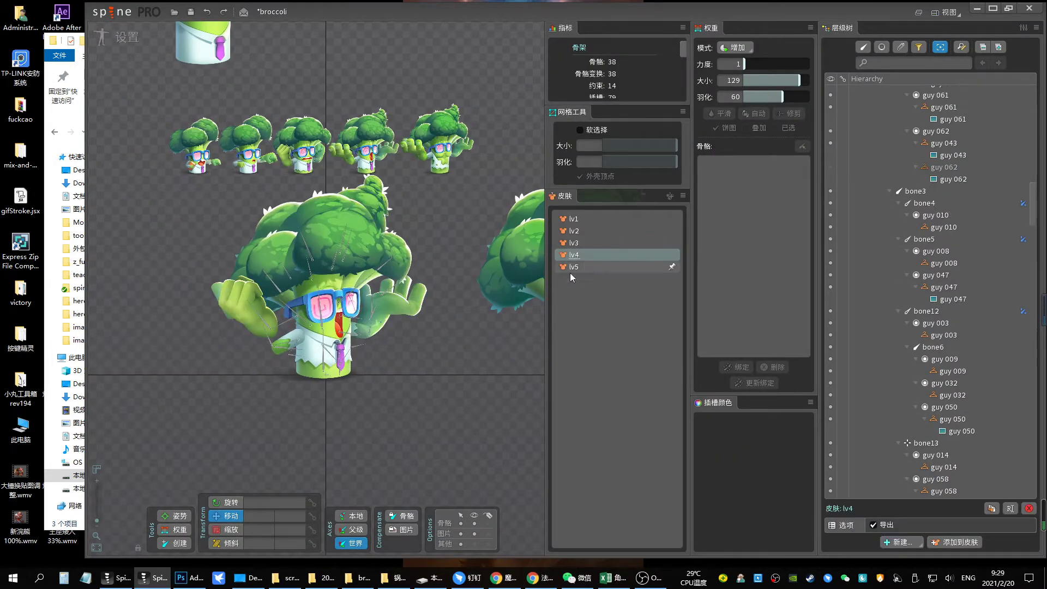
{"action": "left_click", "coordinate": [235, 314]}
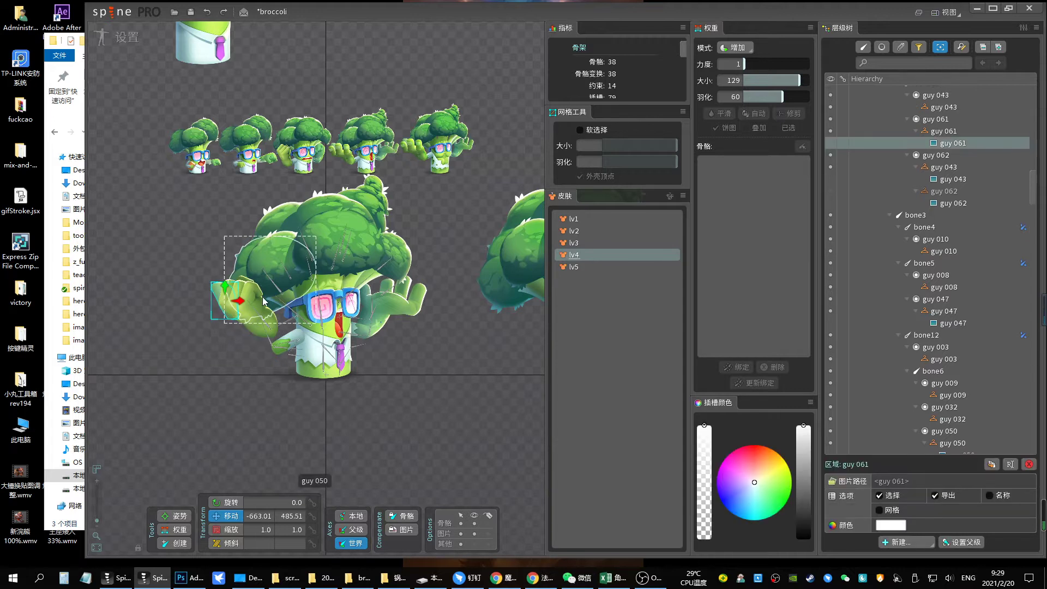
{"action": "left_click", "coordinate": [253, 327]}
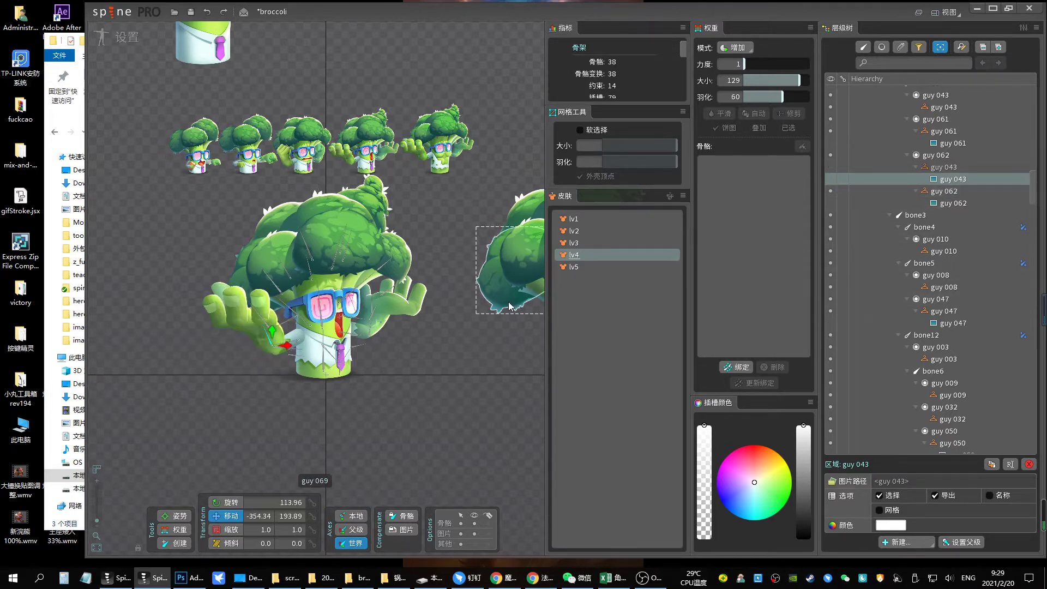
Add placeholder guy 46 to slot guy 046, rename its image guy 029, and save
{"action": "left_click", "coordinate": [402, 309]}
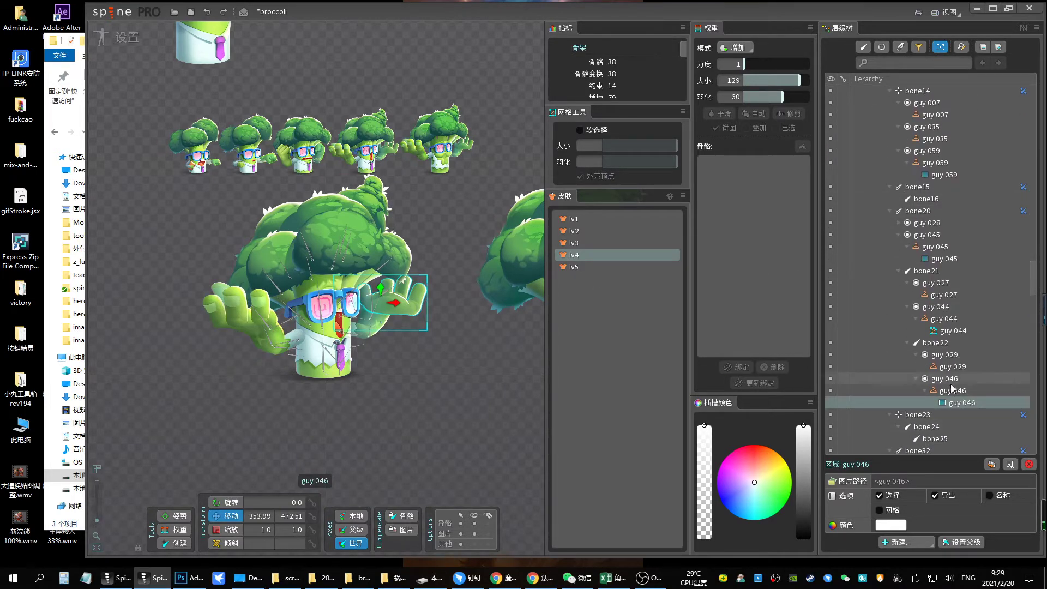
{"action": "left_click", "coordinate": [953, 390]}
{"action": "key", "text": "ctrl+d"}
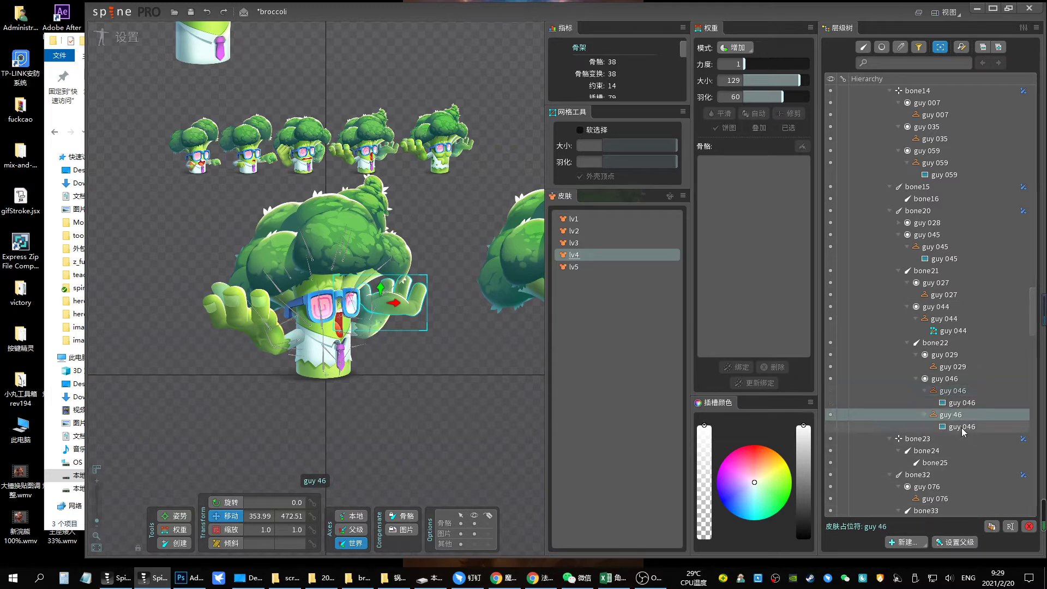
{"action": "left_click", "coordinate": [962, 429]}
{"action": "key", "text": "F2"}
{"action": "type", "text": "guy 02"}
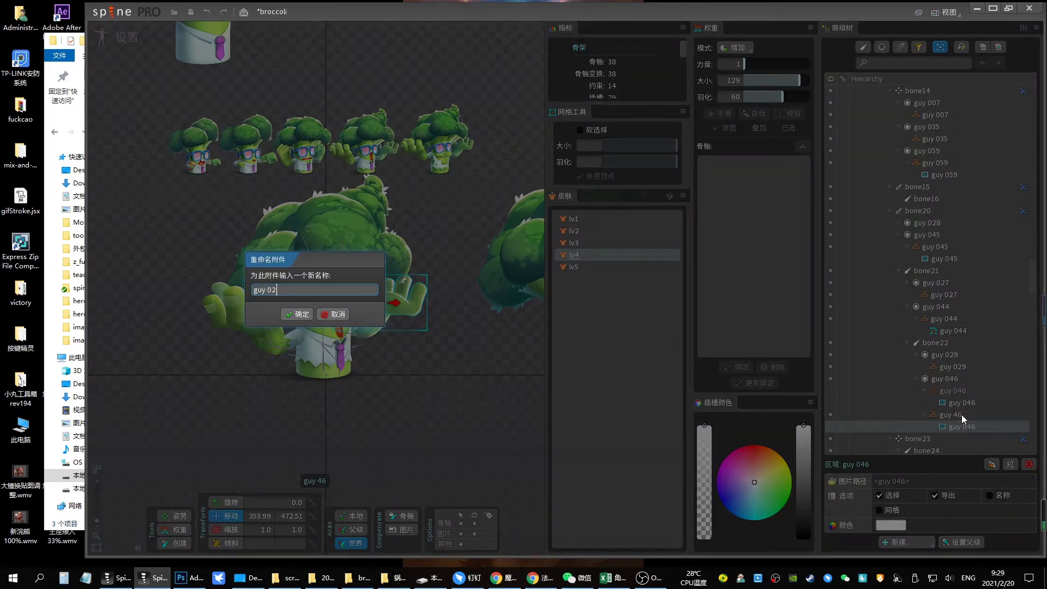
{"action": "type", "text": "9"}
{"action": "key", "text": "Return"}
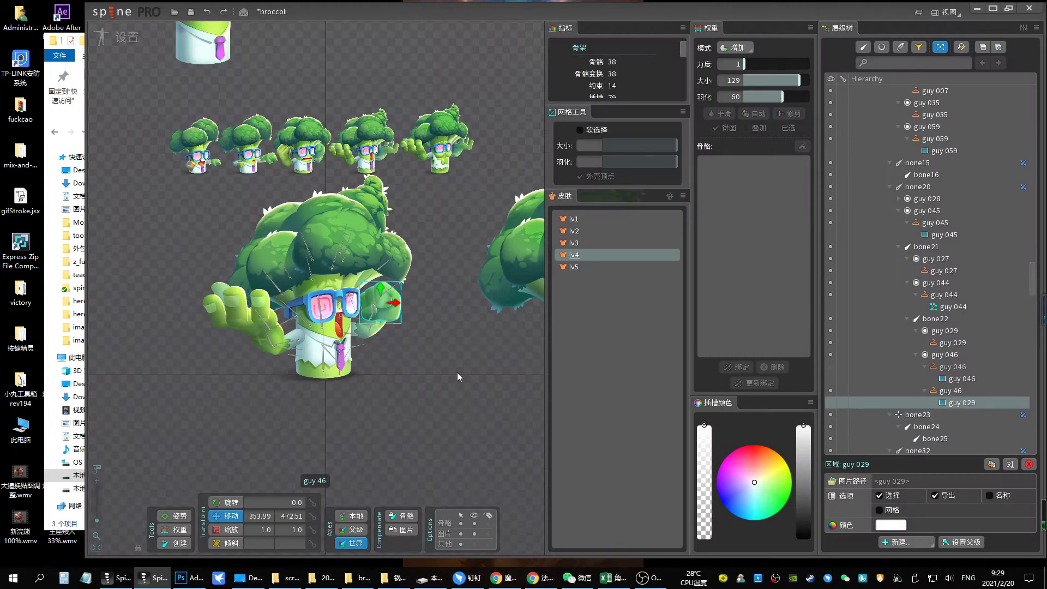
{"action": "key", "text": "v"}
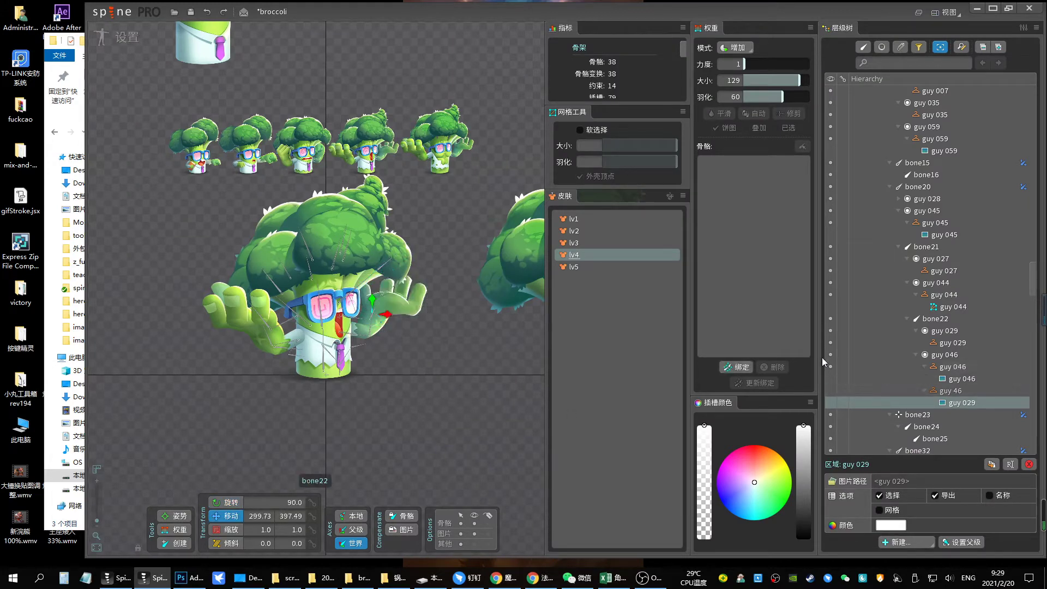
{"action": "key", "text": "ctrl+s"}
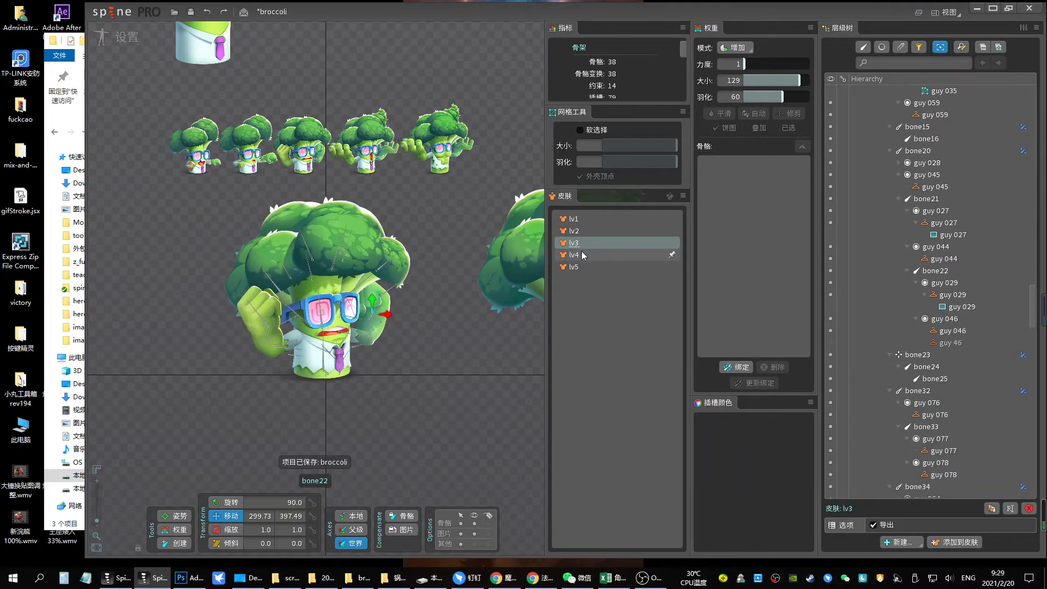
Play attack_02 in animate mode under lv3 and lv4, stopping at frame 11 on bone19
{"action": "left_click", "coordinate": [579, 244]}
{"action": "key", "text": "Tab"}
{"action": "key", "text": "l"}
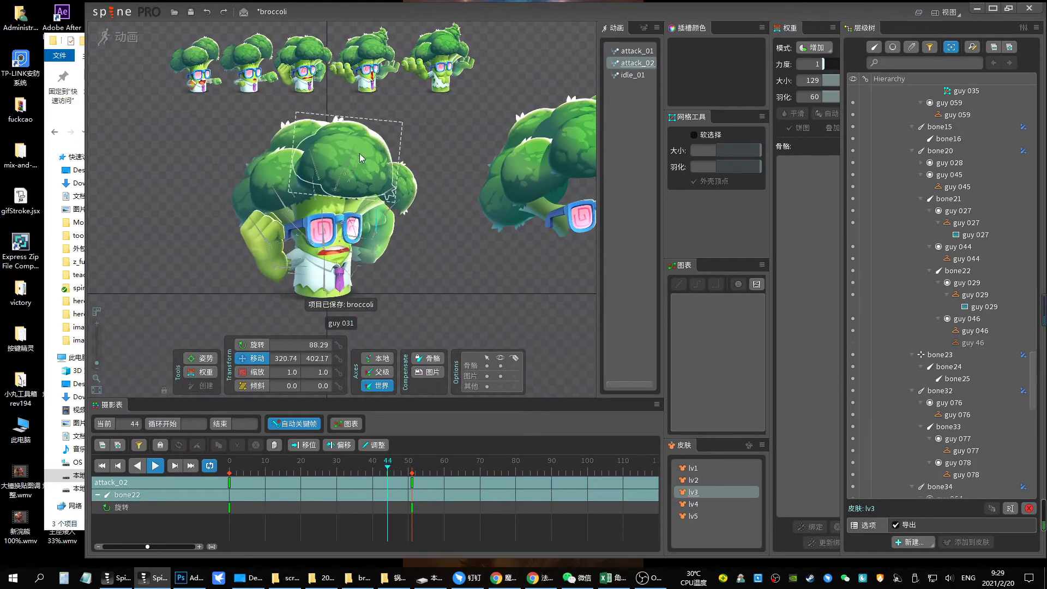
{"action": "left_click", "coordinate": [697, 503]}
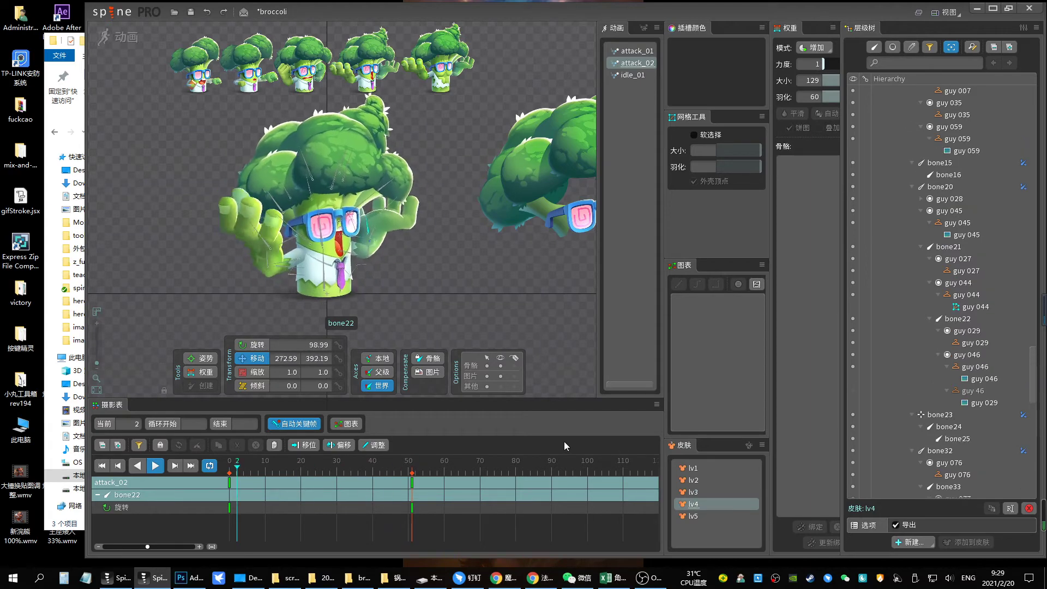
{"action": "key", "text": "k"}
{"action": "left_click_drag", "start_coordinate": [287, 469], "coordinate": [269, 474]}
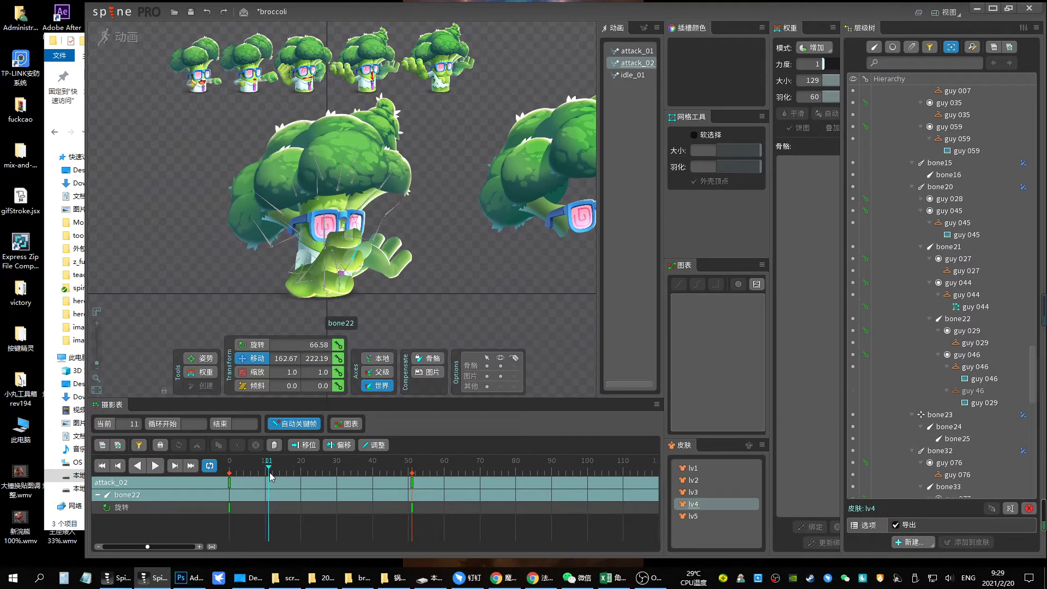
{"action": "left_click", "coordinate": [309, 287]}
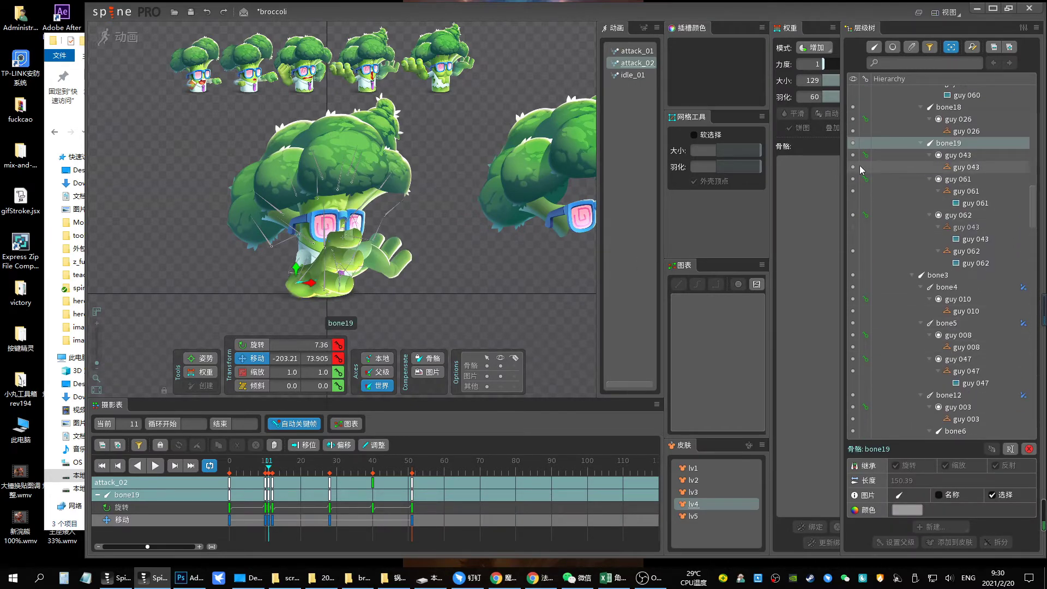
Compare the guy 043 placeholder in lv3 and lv4 at frames 19 and 12
{"action": "left_click", "coordinate": [693, 491]}
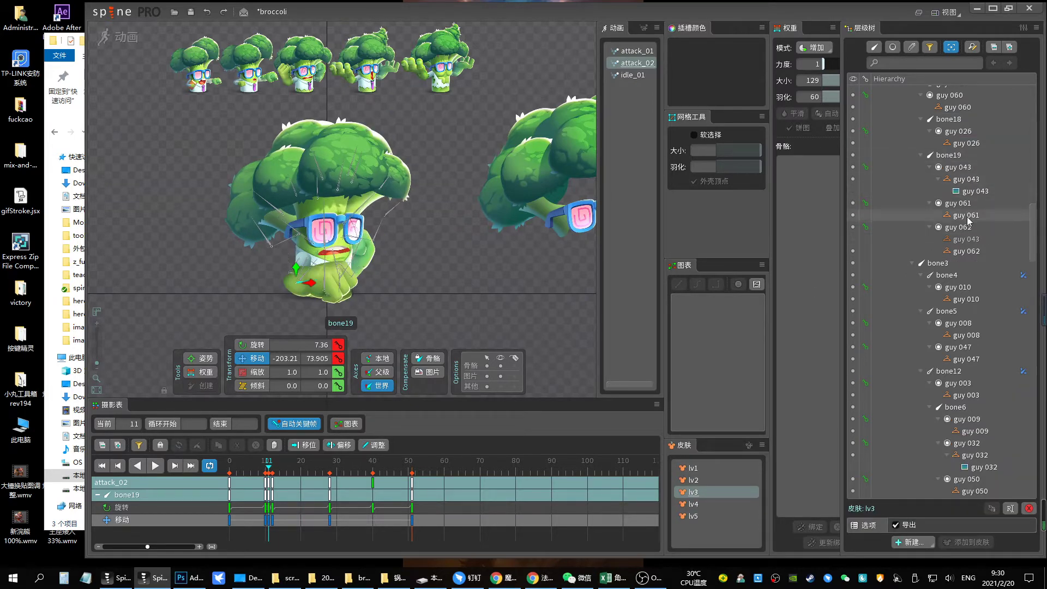
{"action": "left_click", "coordinate": [967, 241]}
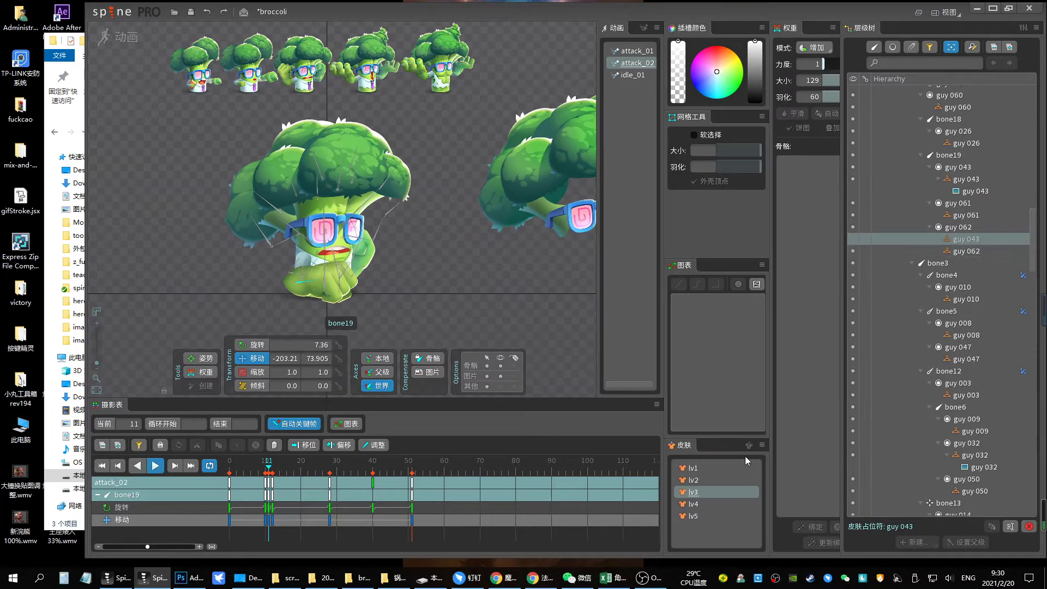
{"action": "key", "text": "space"}
{"action": "left_click", "coordinate": [694, 504]}
{"action": "left_click", "coordinate": [272, 461]}
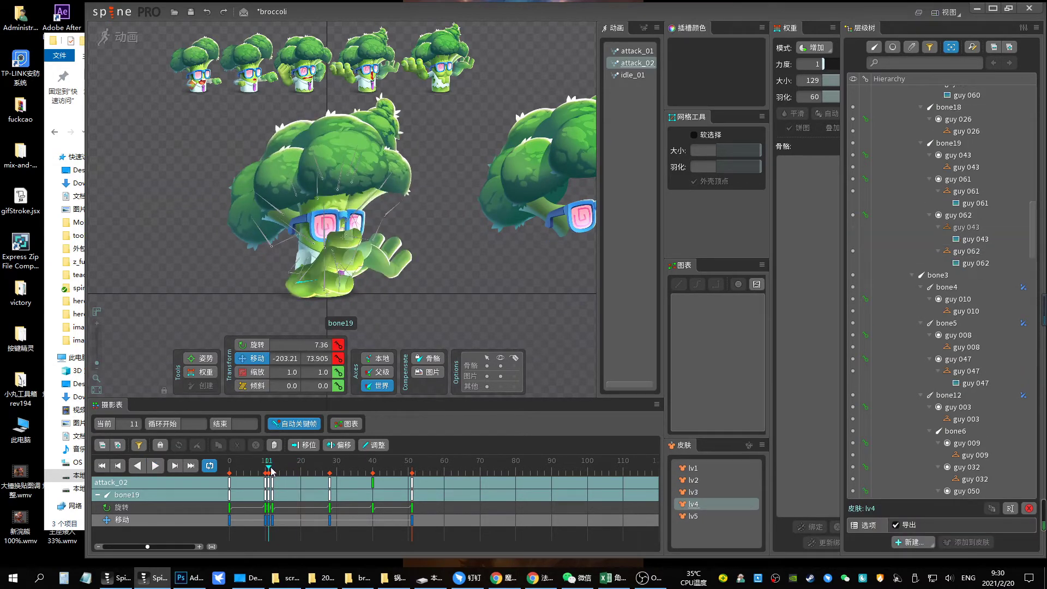
In setup mode, toggle the guy 062 slot between guy 043 and guy 062 images, then resume animating
{"action": "left_click", "coordinate": [132, 39]}
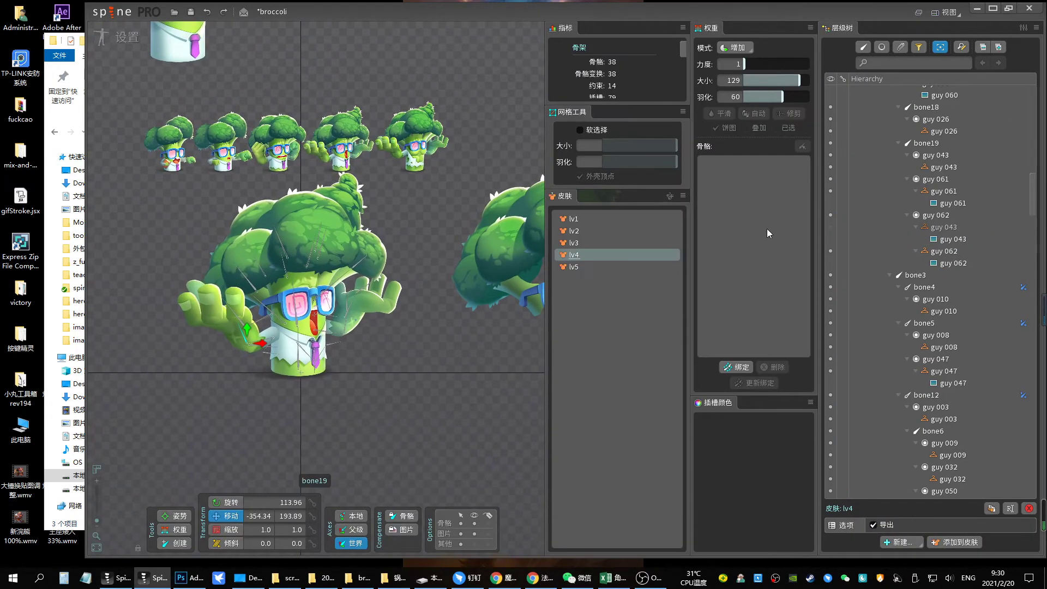
{"action": "left_click", "coordinate": [954, 240]}
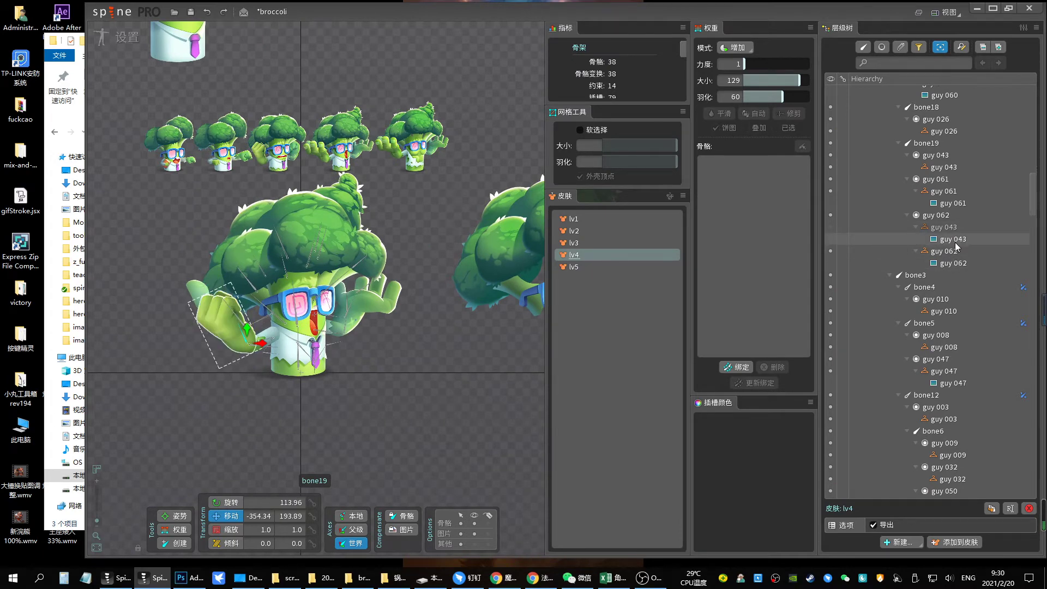
{"action": "left_click", "coordinate": [954, 251]}
{"action": "left_click", "coordinate": [229, 127]}
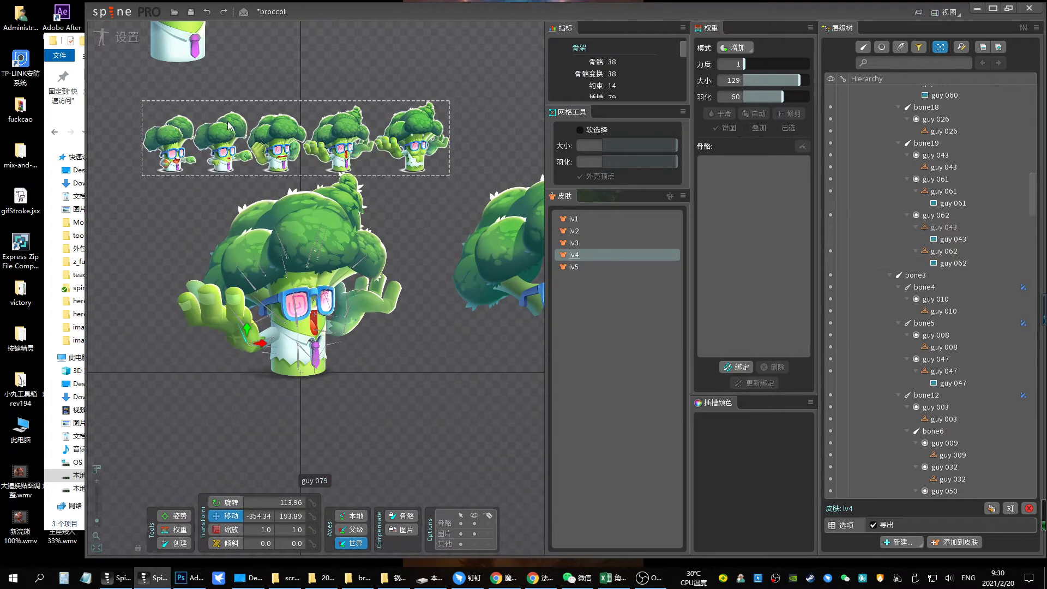
{"action": "left_click", "coordinate": [944, 215]}
{"action": "left_click", "coordinate": [127, 38]}
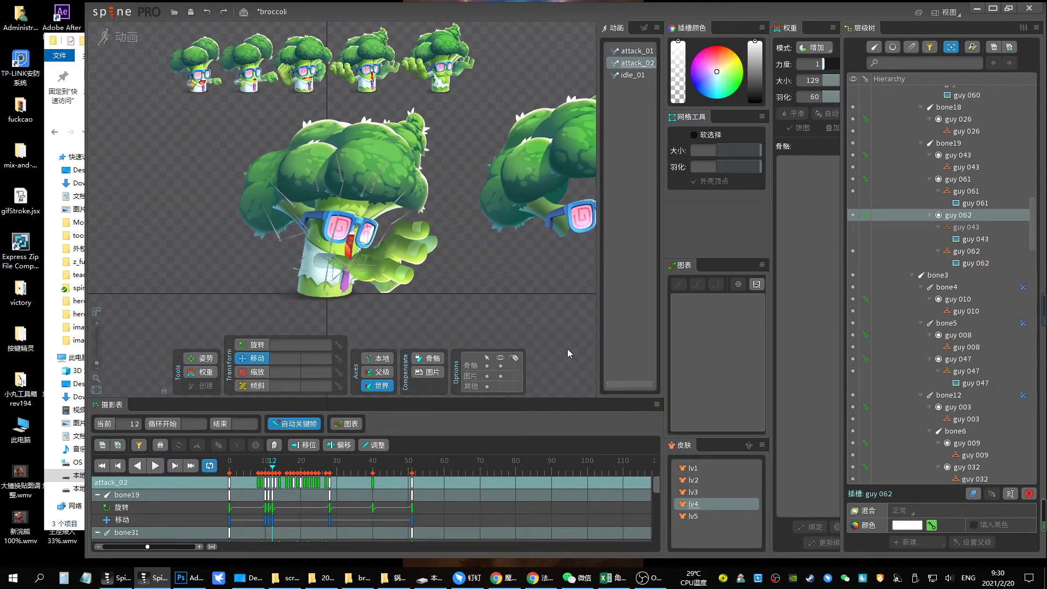
Key the guy 062 slot attachment at frame 12 and select bone19's translate keys
{"action": "left_click", "coordinate": [865, 215]}
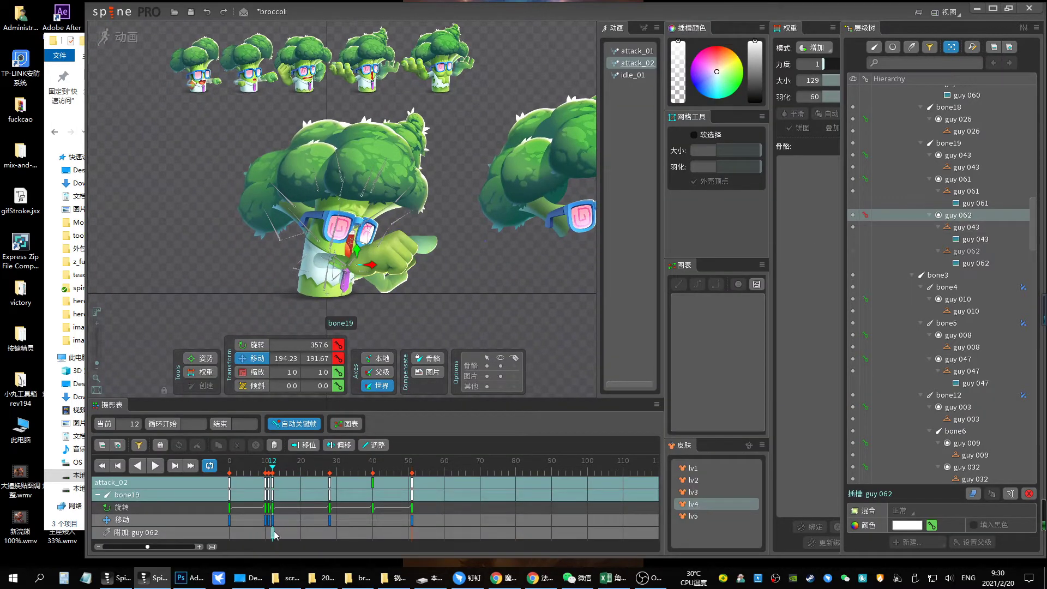
{"action": "left_click", "coordinate": [259, 464]}
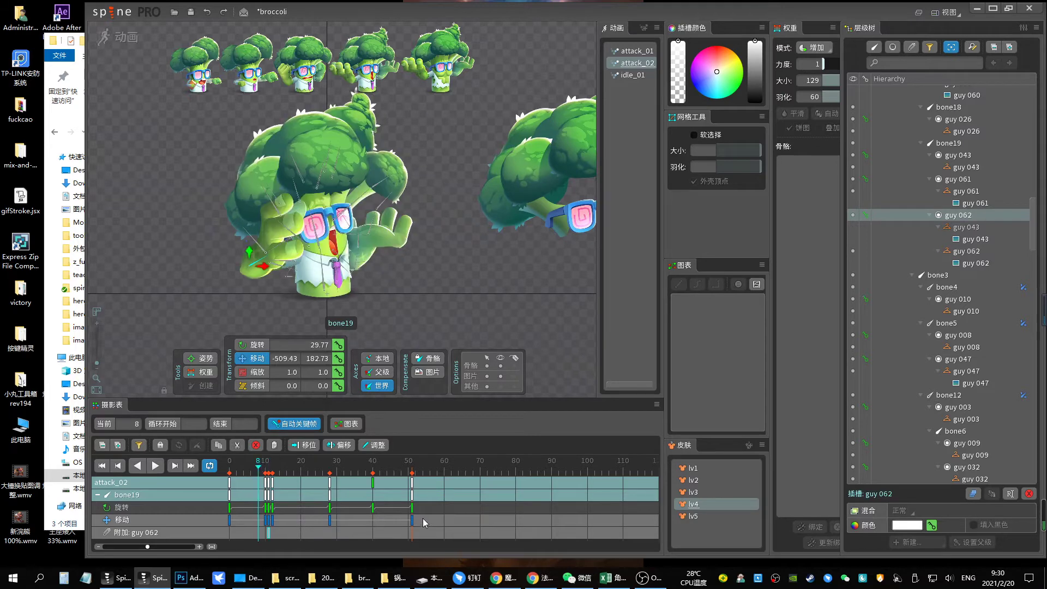
{"action": "left_click_drag", "start_coordinate": [424, 522], "coordinate": [222, 521]}
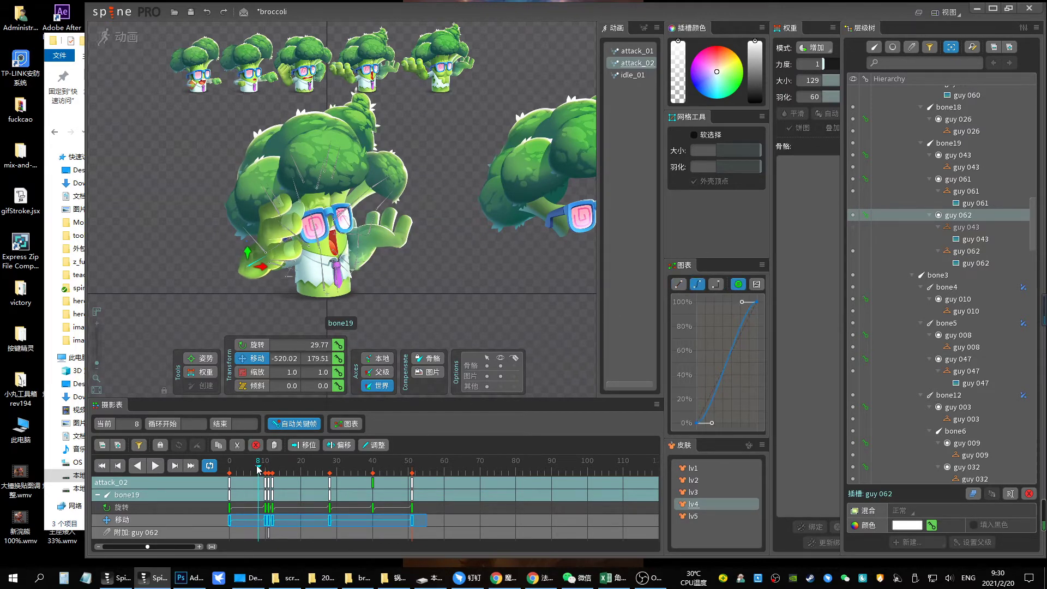
{"action": "mouse_move", "coordinate": [259, 469]}
{"action": "left_mouse_down"}
{"action": "mouse_move", "coordinate": [304, 469]}
{"action": "mouse_move", "coordinate": [269, 473]}
{"action": "left_mouse_up"}
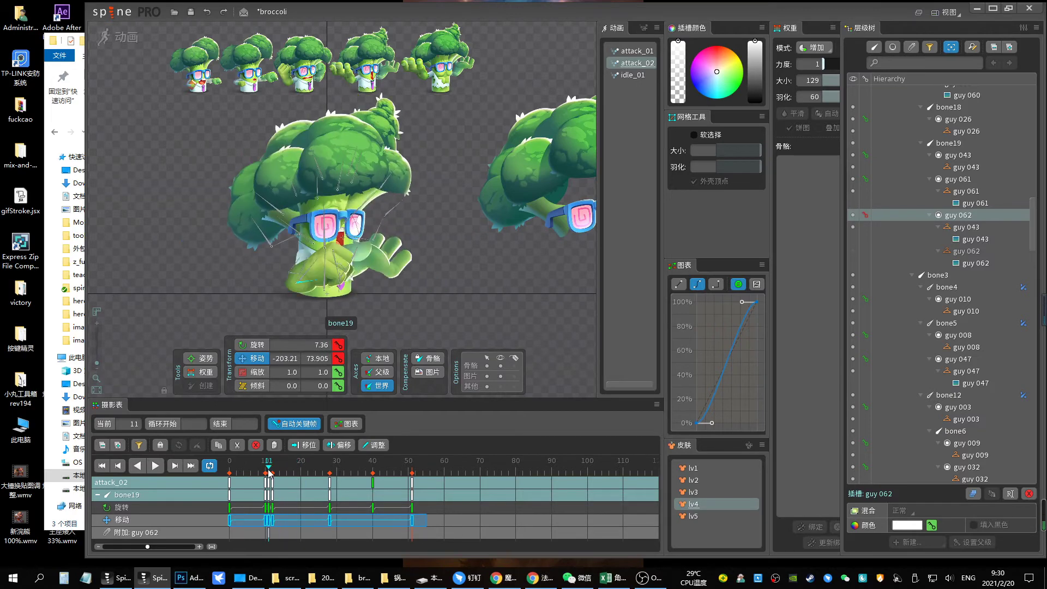
Key bone19's hand to the guy 061 attachment at frames 11 and 19, then play back
{"action": "left_click", "coordinate": [364, 259]}
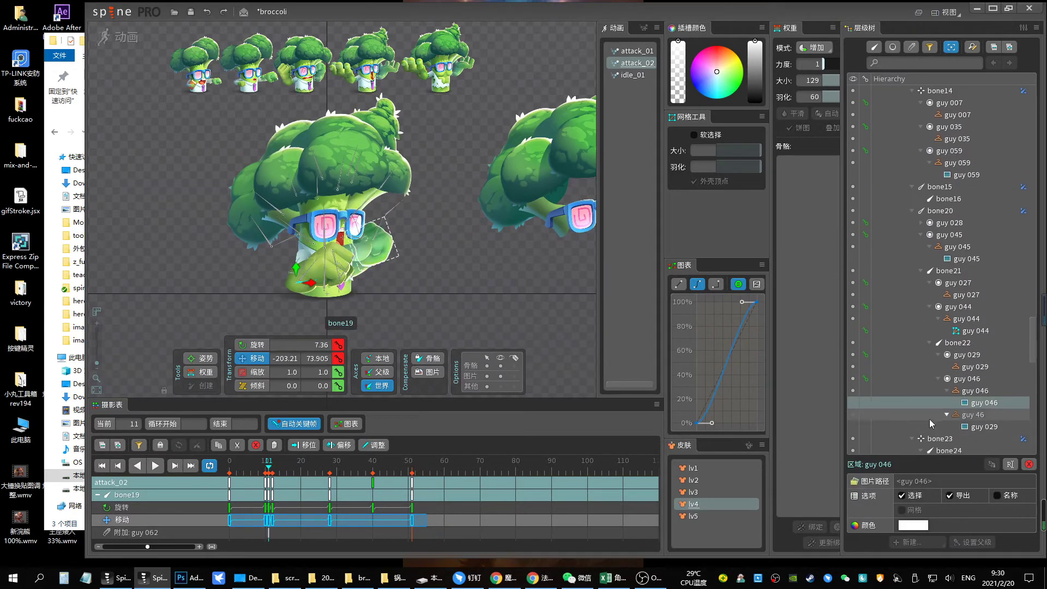
{"action": "left_click", "coordinate": [967, 403]}
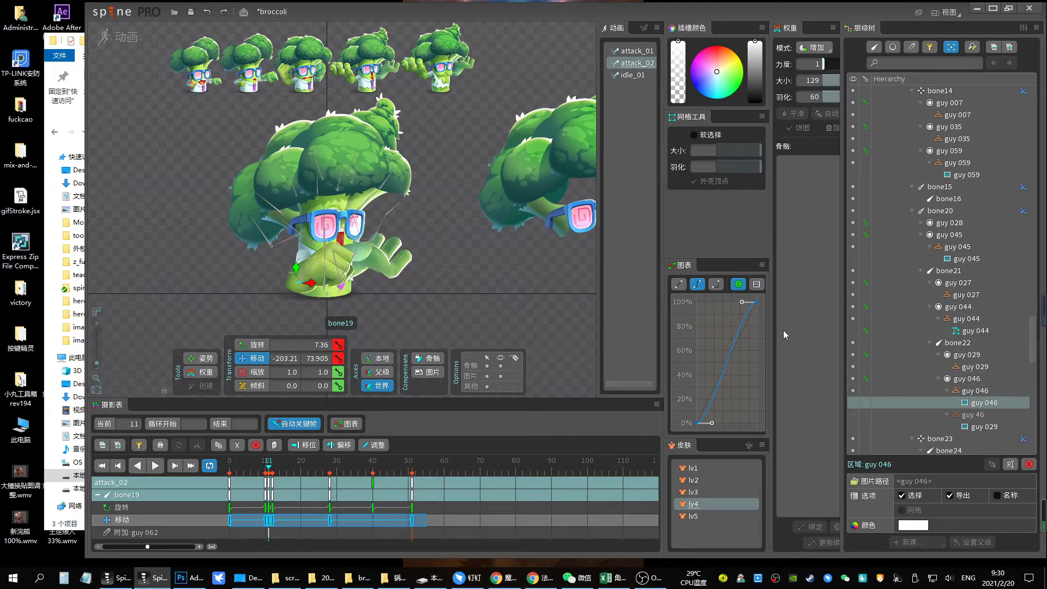
{"action": "left_click", "coordinate": [347, 254]}
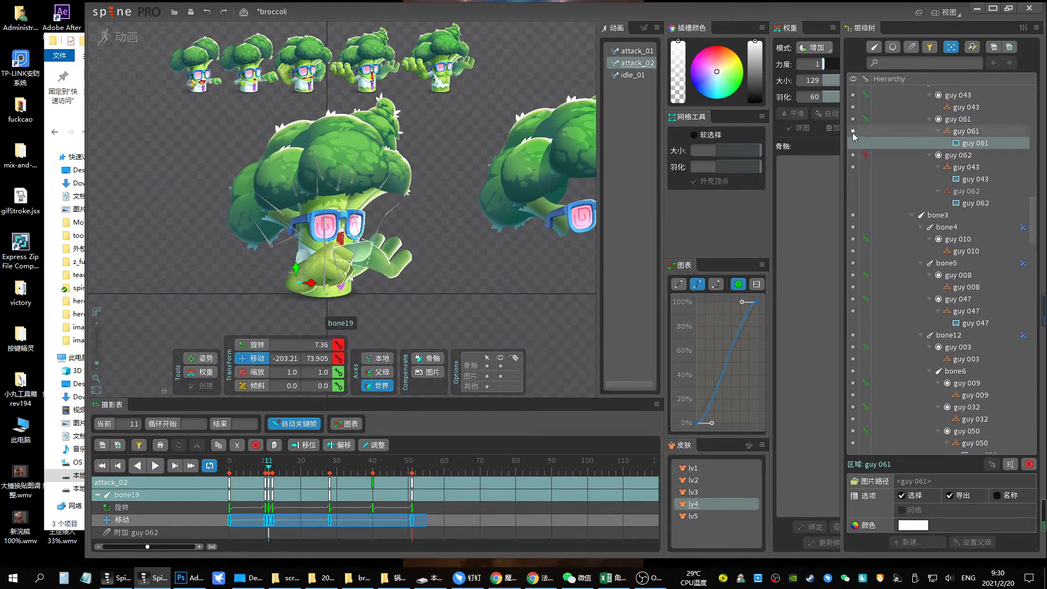
{"action": "left_click", "coordinate": [853, 133]}
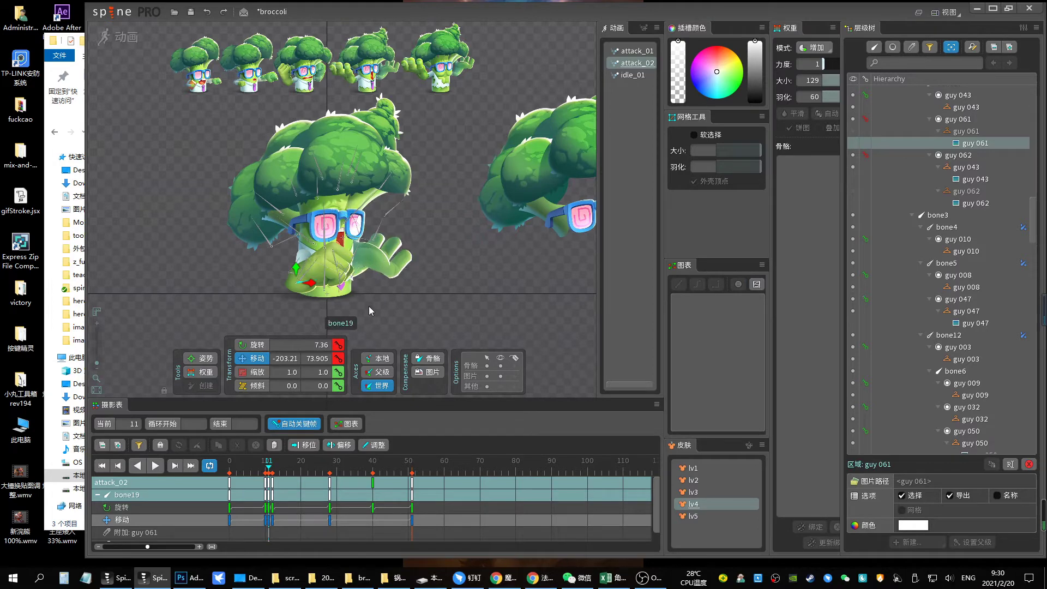
{"action": "left_click_drag", "start_coordinate": [277, 470], "coordinate": [298, 471]}
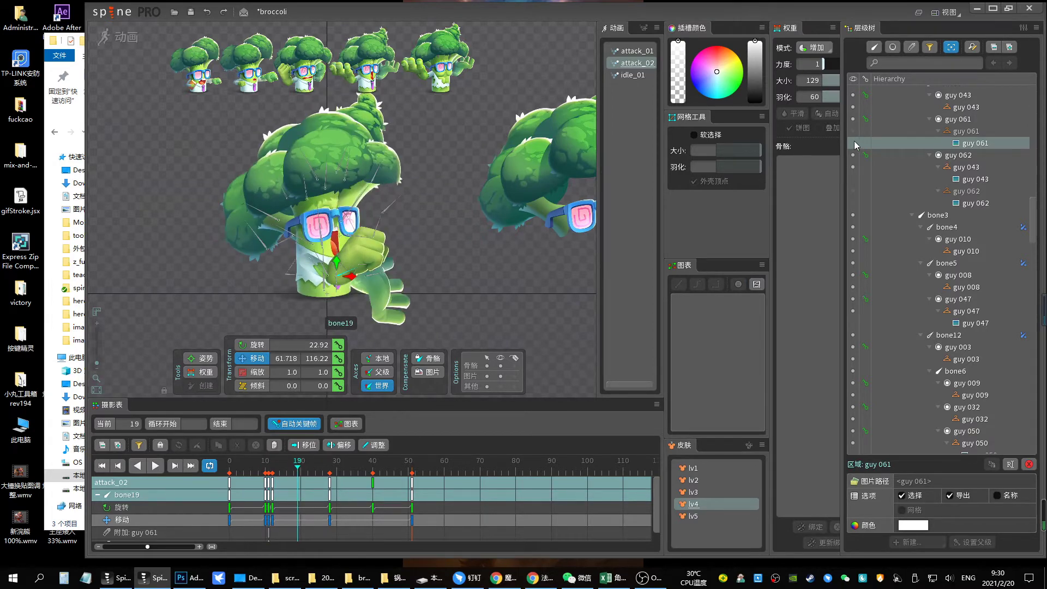
{"action": "left_click", "coordinate": [854, 143]}
{"action": "left_click", "coordinate": [358, 244]}
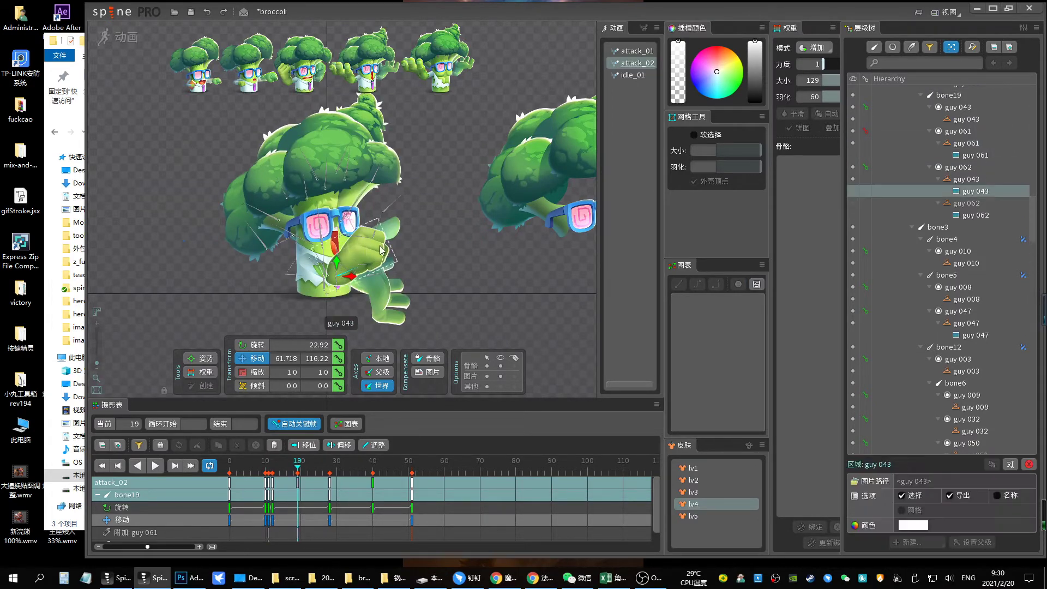
{"action": "key", "text": "space"}
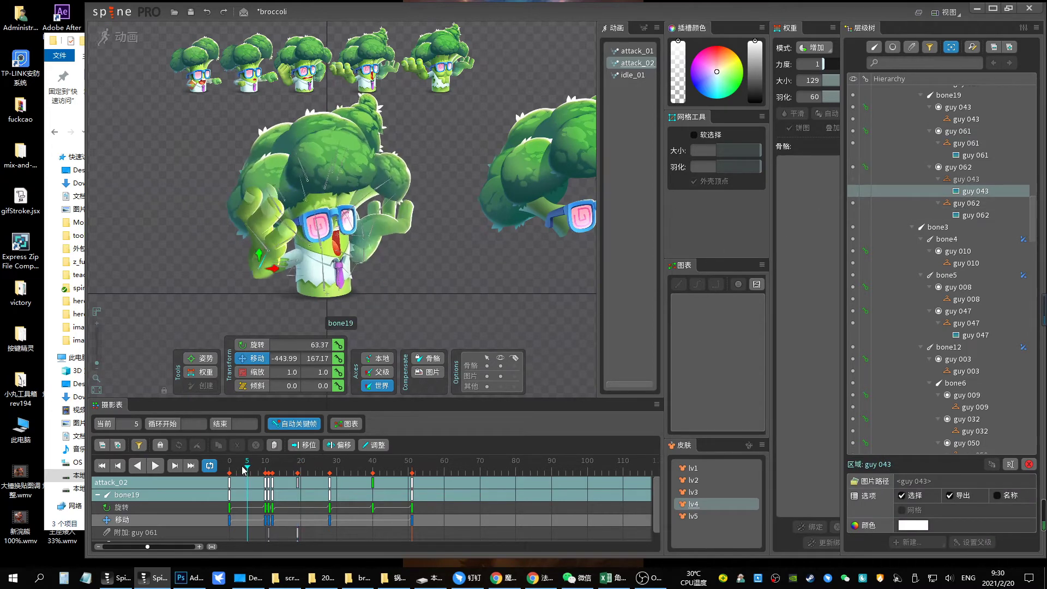
{"action": "left_click_drag", "start_coordinate": [306, 467], "coordinate": [277, 466]}
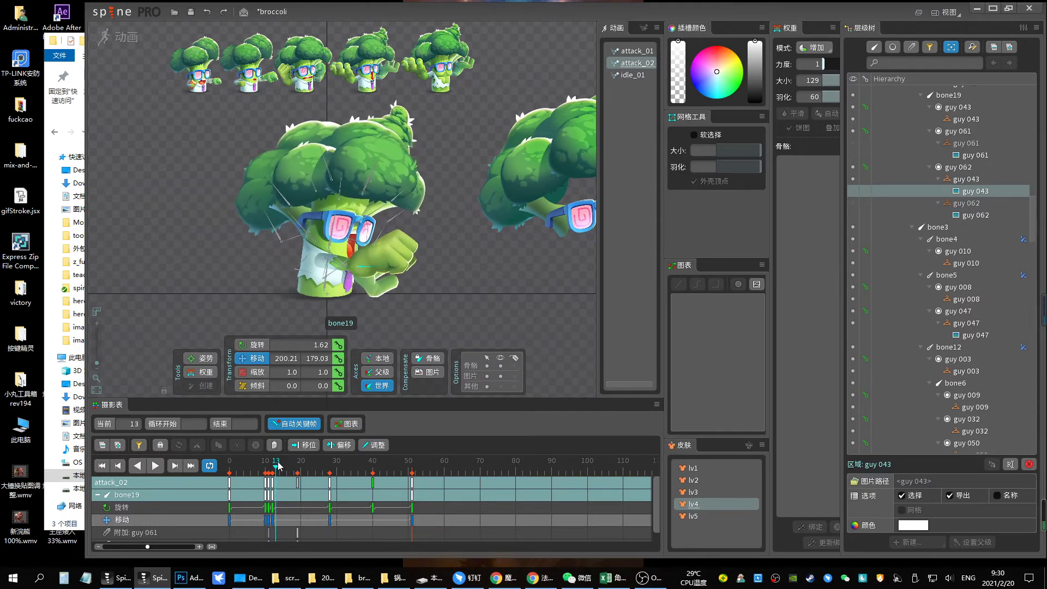
Key the guy 046 hand on bone22 hidden at a later frame and replay the swap
{"action": "left_click", "coordinate": [381, 293]}
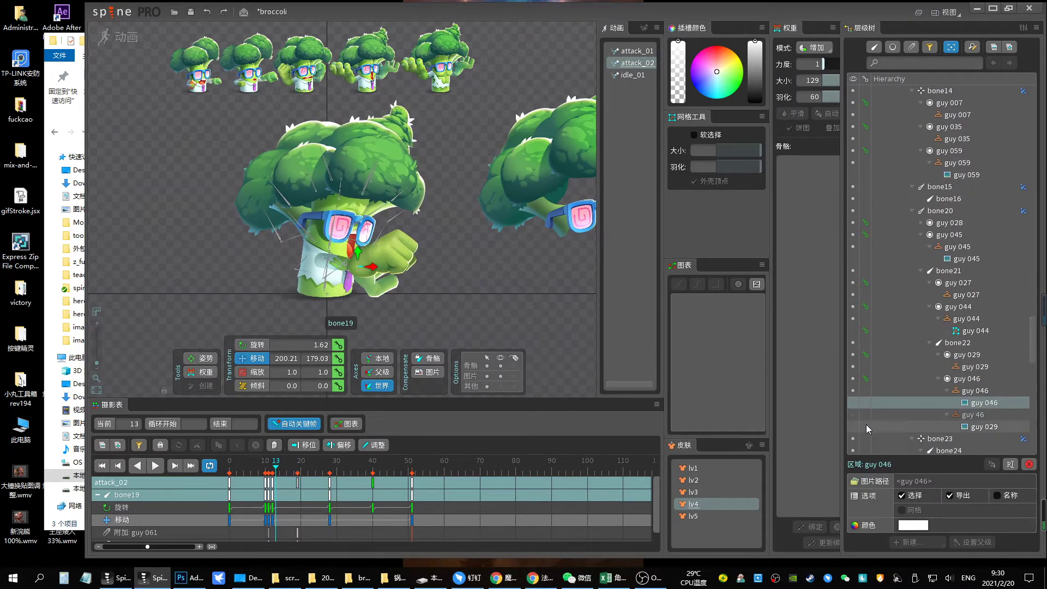
{"action": "left_click_drag", "start_coordinate": [283, 482], "coordinate": [352, 478]}
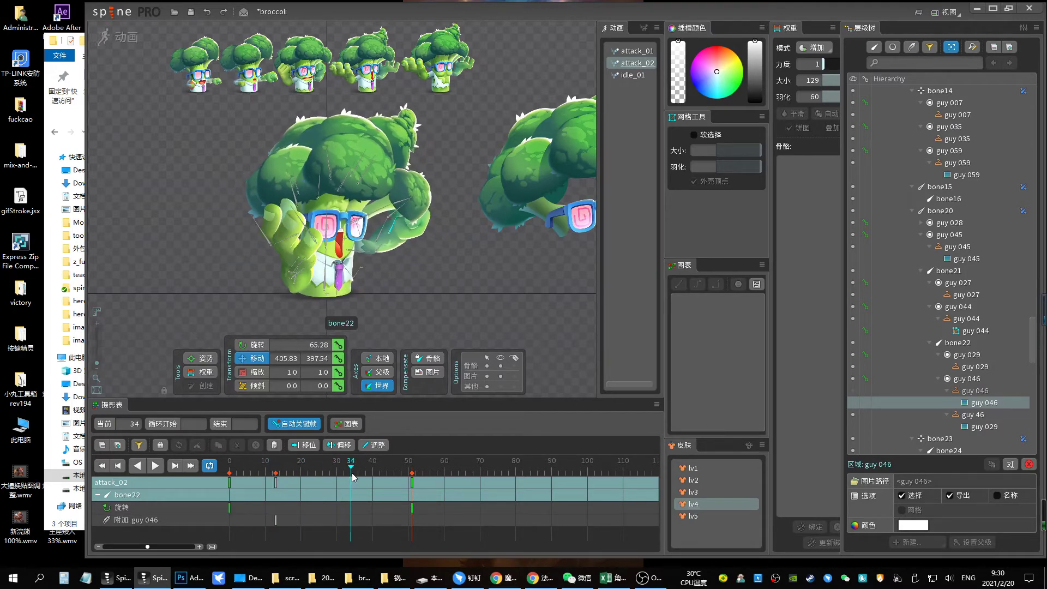
{"action": "left_click", "coordinate": [853, 391]}
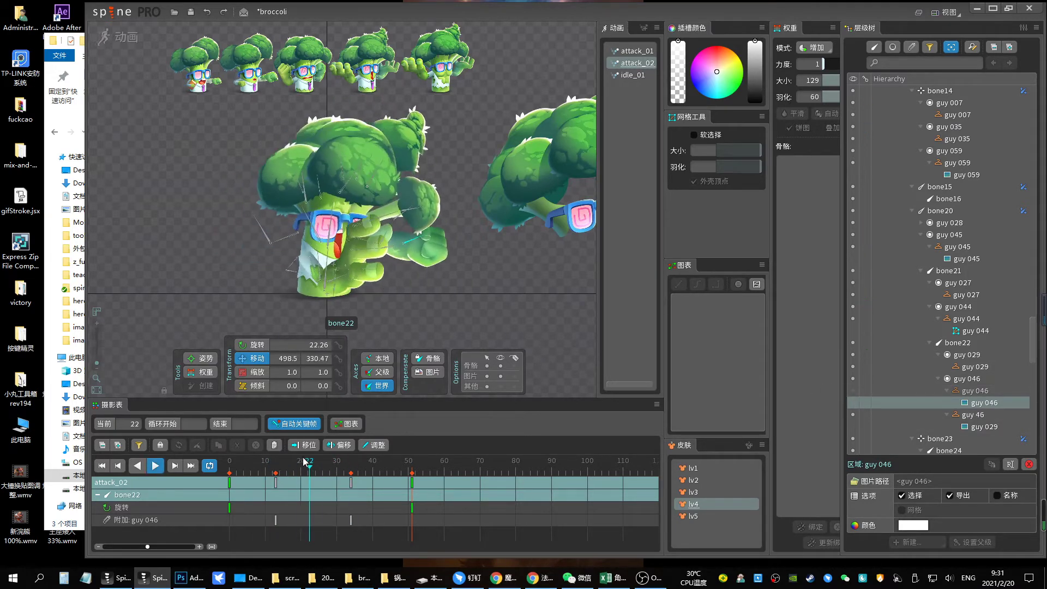
{"action": "key", "text": "space"}
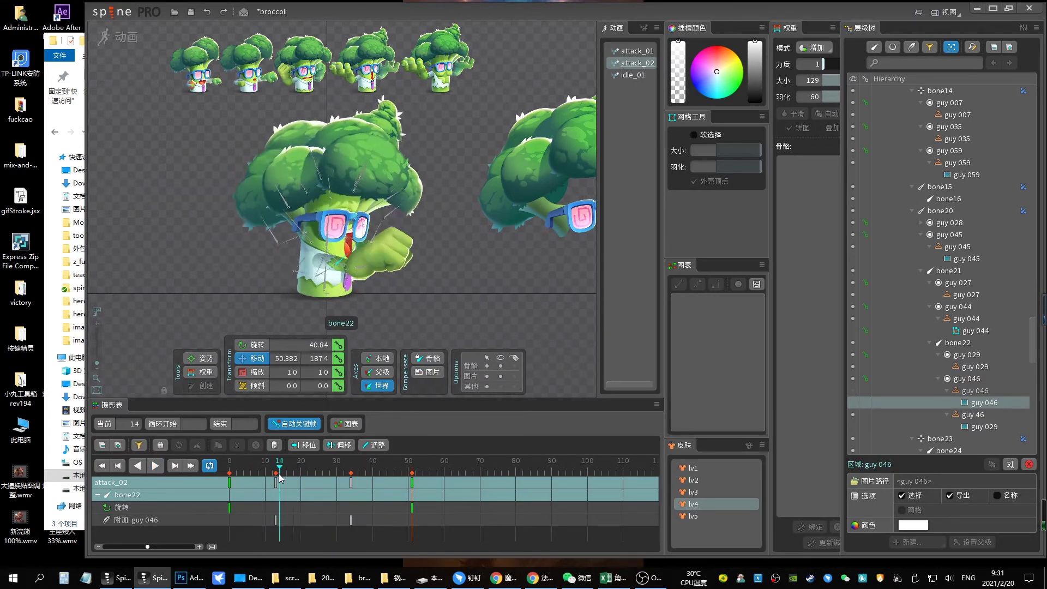
{"action": "left_click_drag", "start_coordinate": [293, 474], "coordinate": [273, 472]}
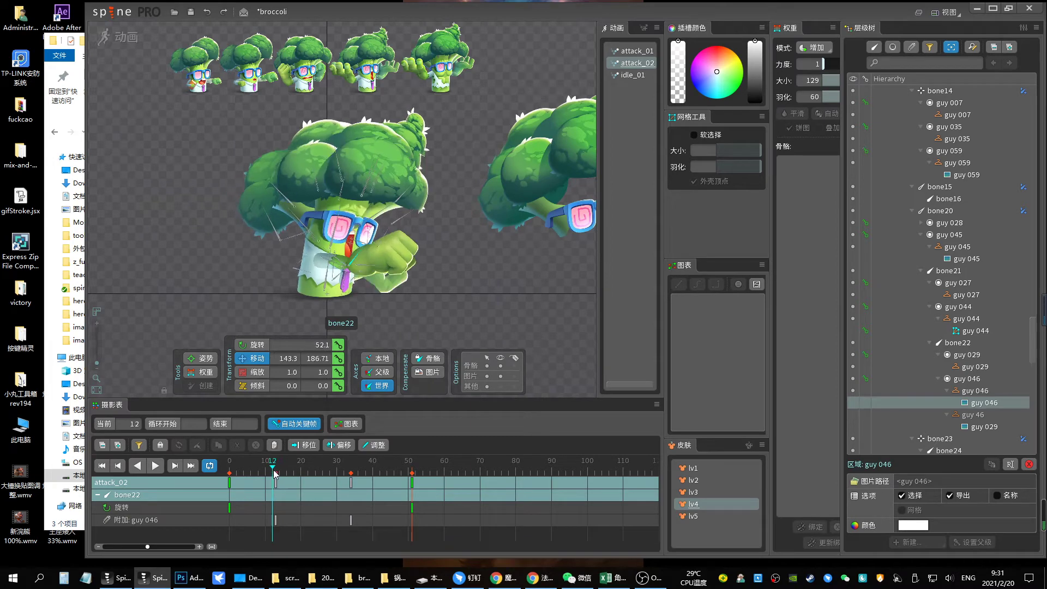
{"action": "left_click", "coordinate": [276, 472]}
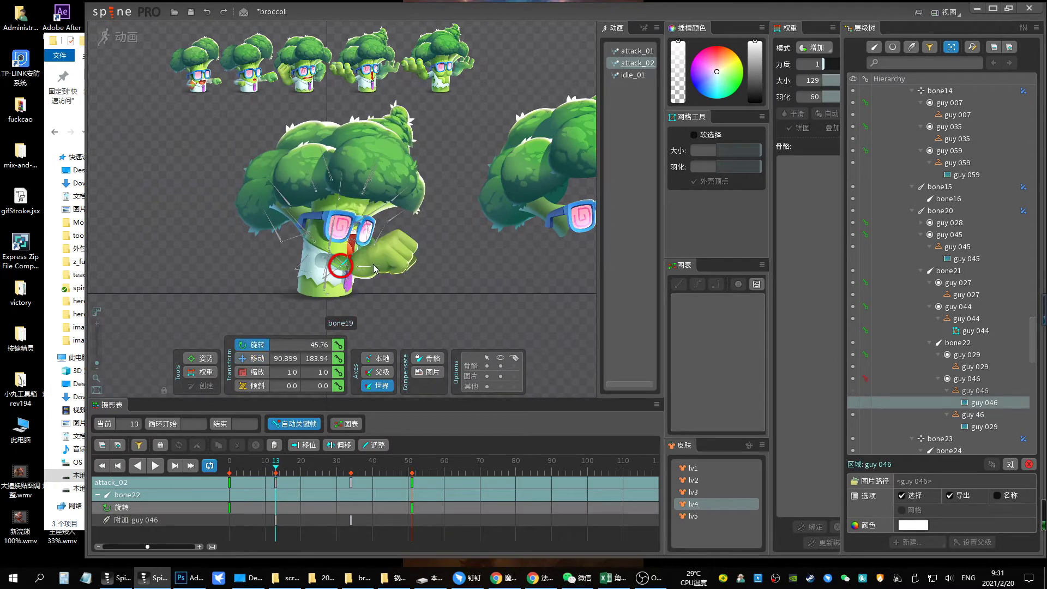
In setup mode, shift the guy 043 placeholder down and left, then check frame 13
{"action": "left_click", "coordinate": [391, 252]}
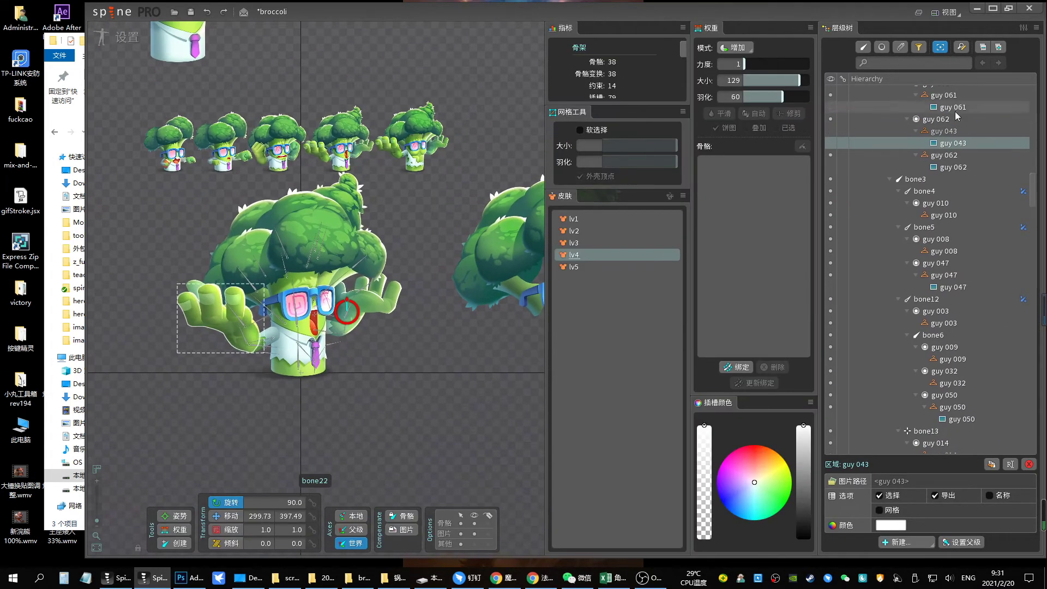
{"action": "left_click", "coordinate": [848, 143]}
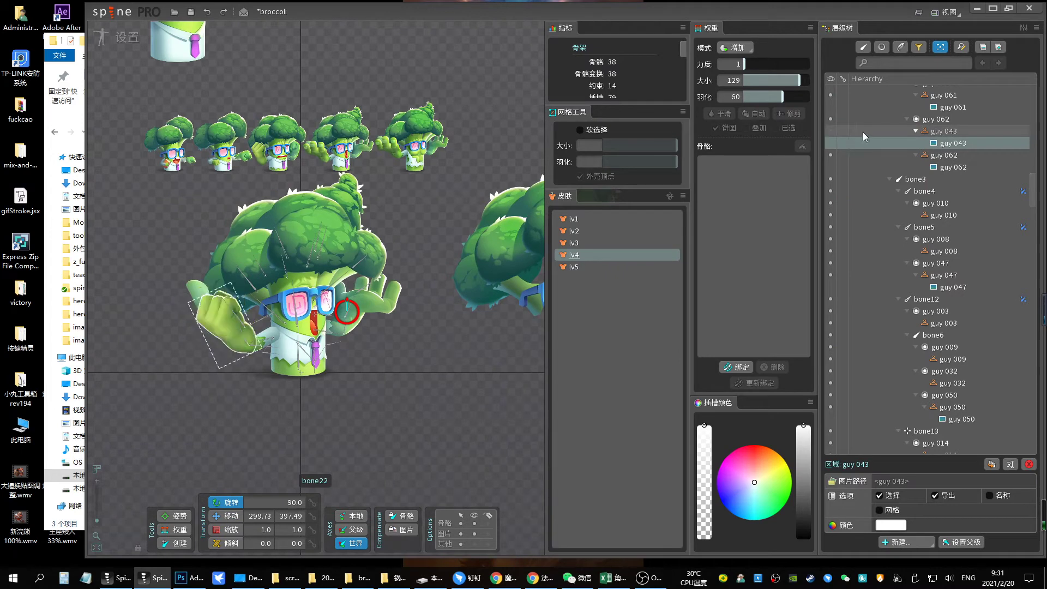
{"action": "left_click", "coordinate": [946, 132]}
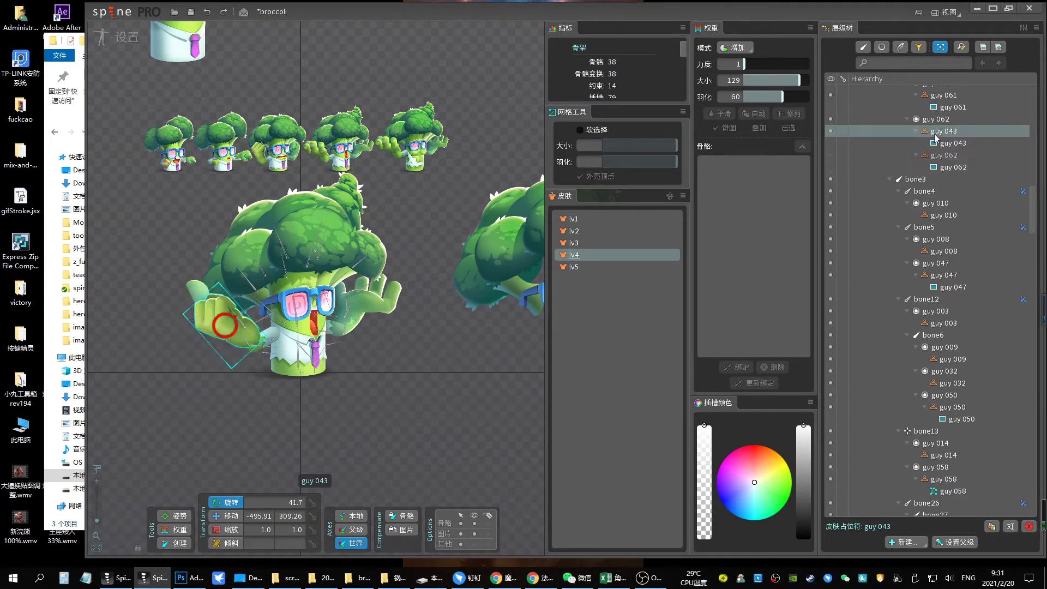
{"action": "left_click_drag", "start_coordinate": [479, 369], "coordinate": [499, 386]}
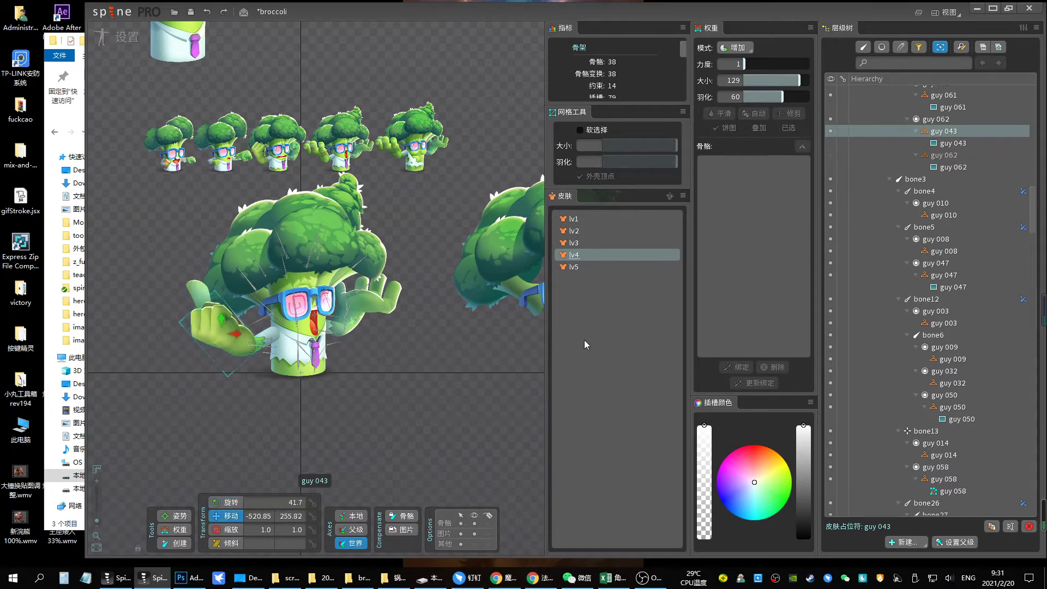
{"action": "left_click", "coordinate": [830, 154]}
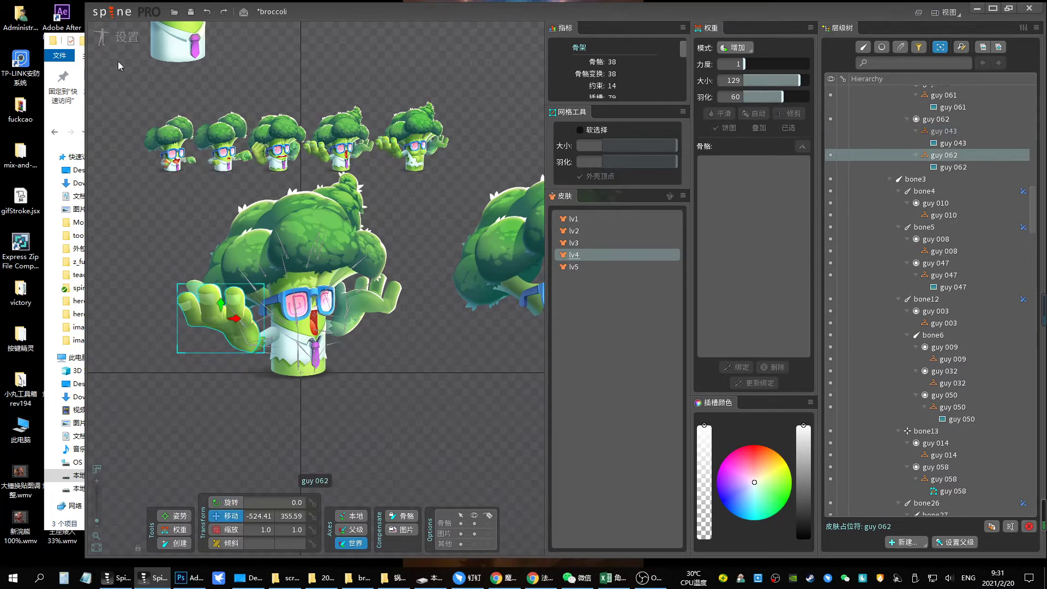
{"action": "left_click", "coordinate": [127, 37]}
{"action": "left_click_drag", "start_coordinate": [266, 472], "coordinate": [279, 475]}
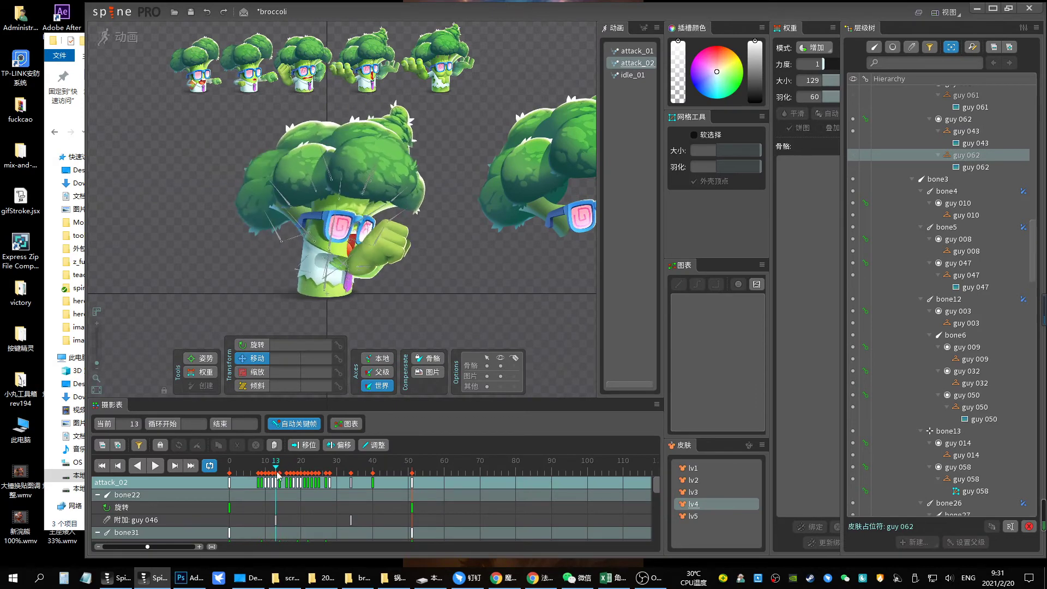
Try moving the guy 043 hand onto the left hand, undo it, and replay attack_02
{"action": "left_click", "coordinate": [127, 37]}
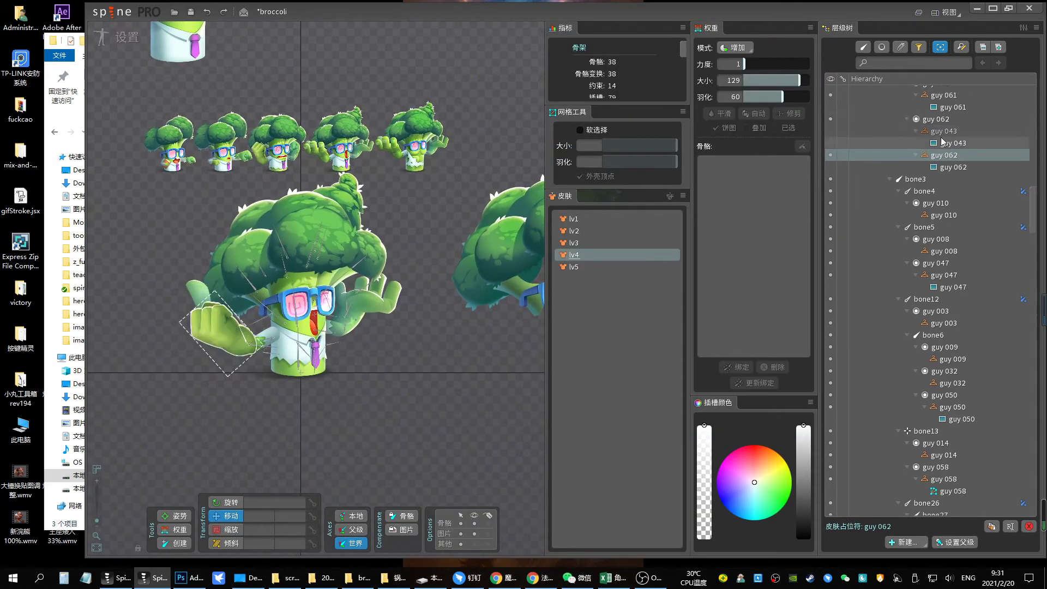
{"action": "left_click", "coordinate": [838, 131]}
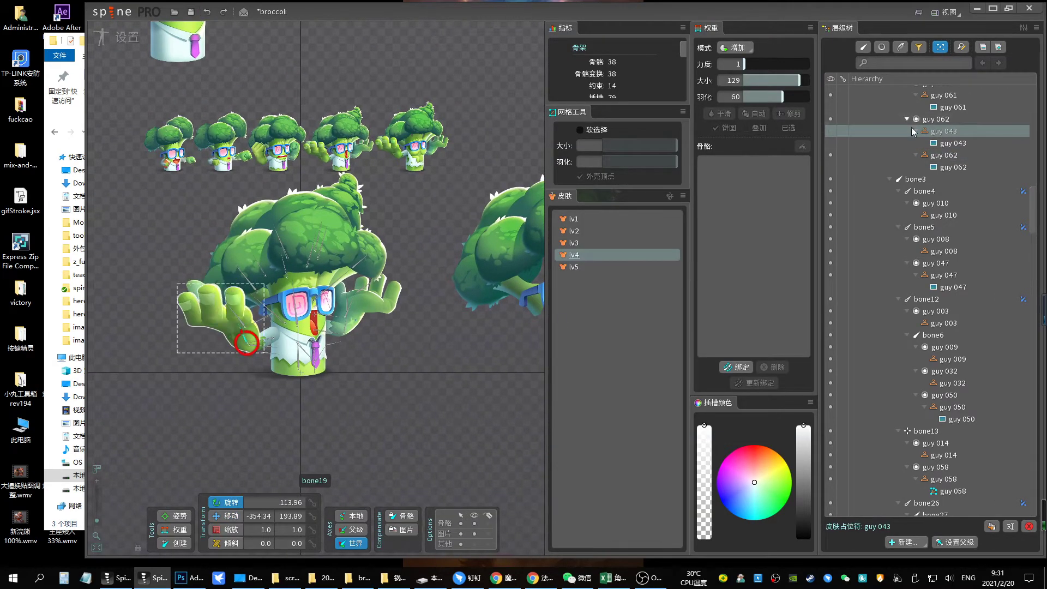
{"action": "left_click", "coordinate": [939, 143]}
{"action": "key", "text": "v"}
{"action": "left_click_drag", "start_coordinate": [448, 442], "coordinate": [466, 407]}
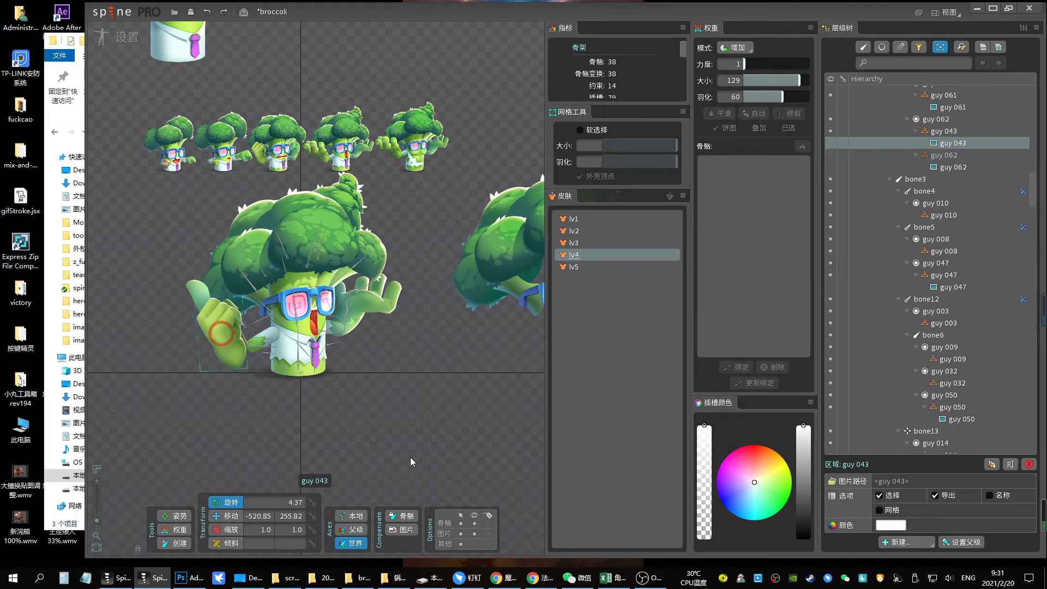
{"action": "key", "text": "ctrl+z"}
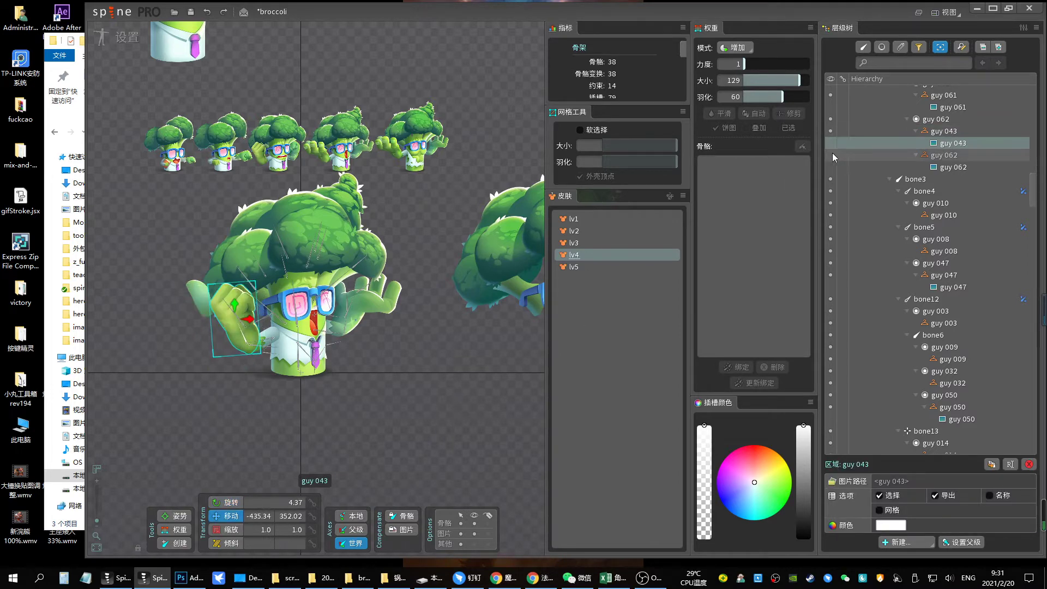
{"action": "key", "text": "ctrl+z"}
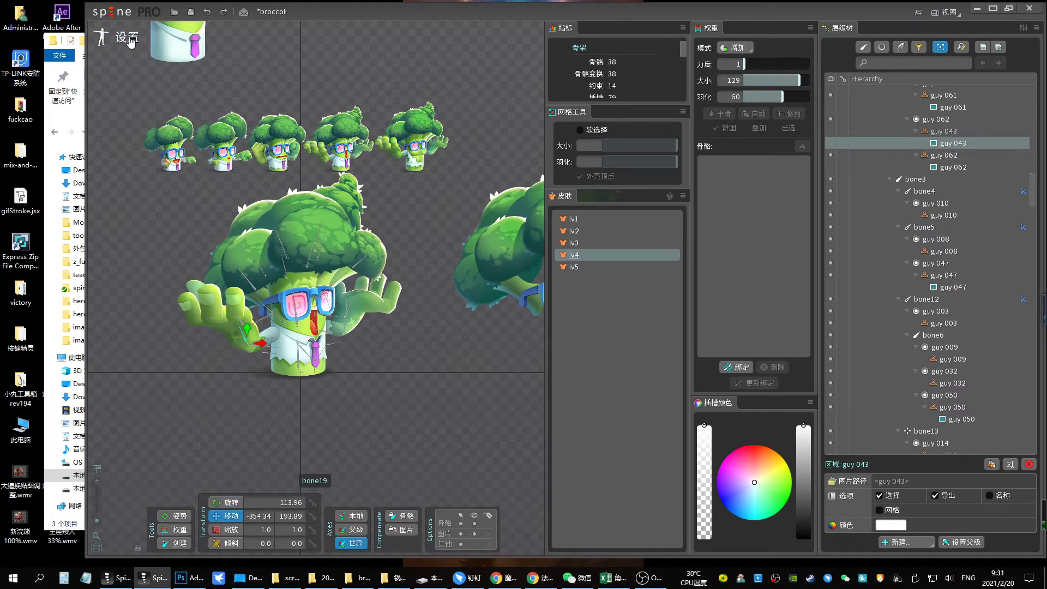
{"action": "left_click", "coordinate": [129, 39]}
{"action": "key", "text": "space"}
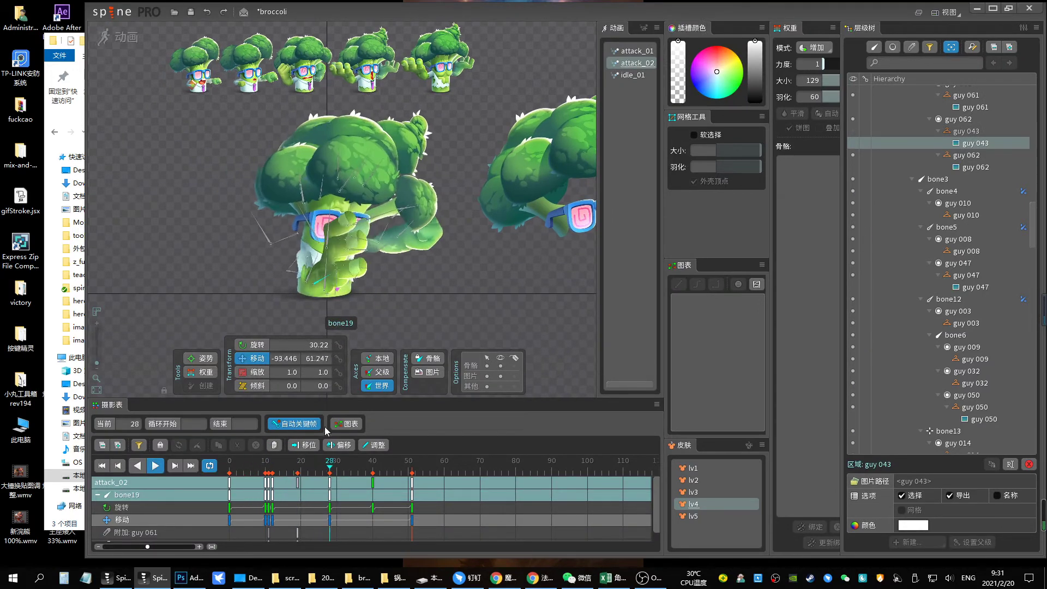
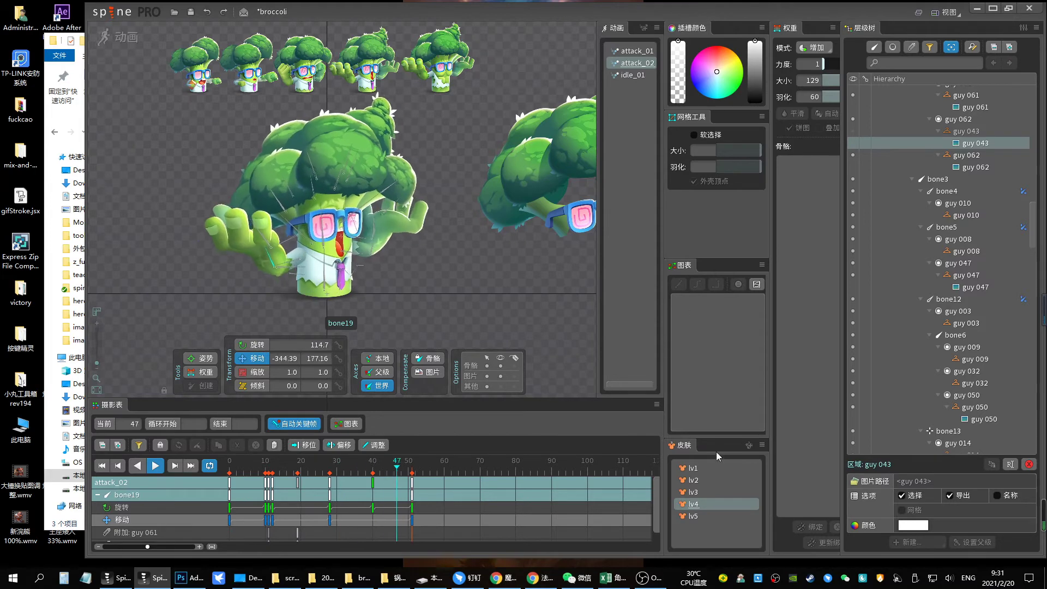
Preview attack_02 on skins lv3, lv4 and lv5, then stop playback
{"action": "left_click", "coordinate": [702, 494]}
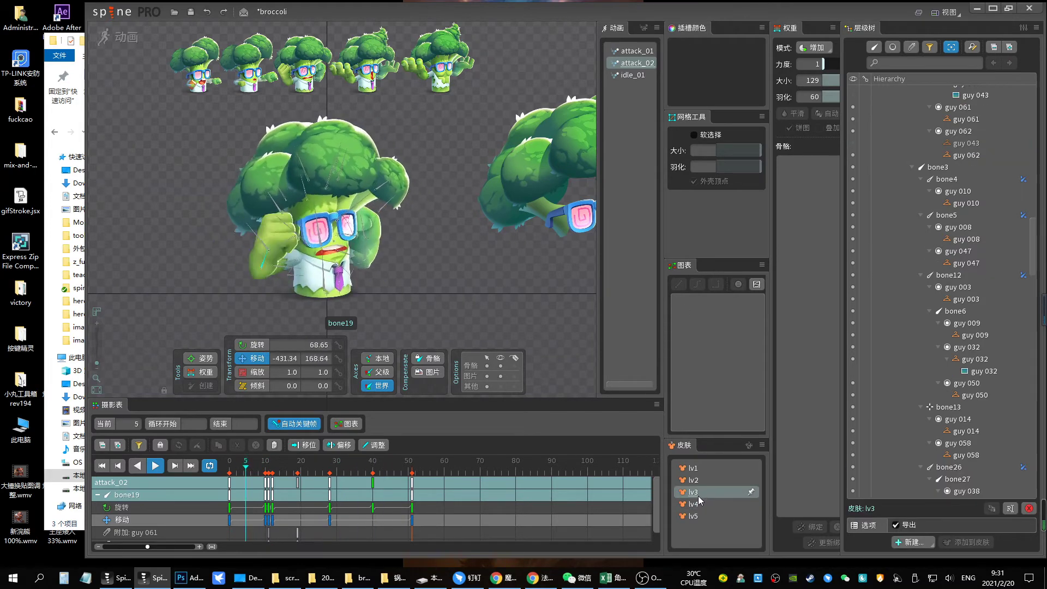
{"action": "left_click", "coordinate": [701, 504]}
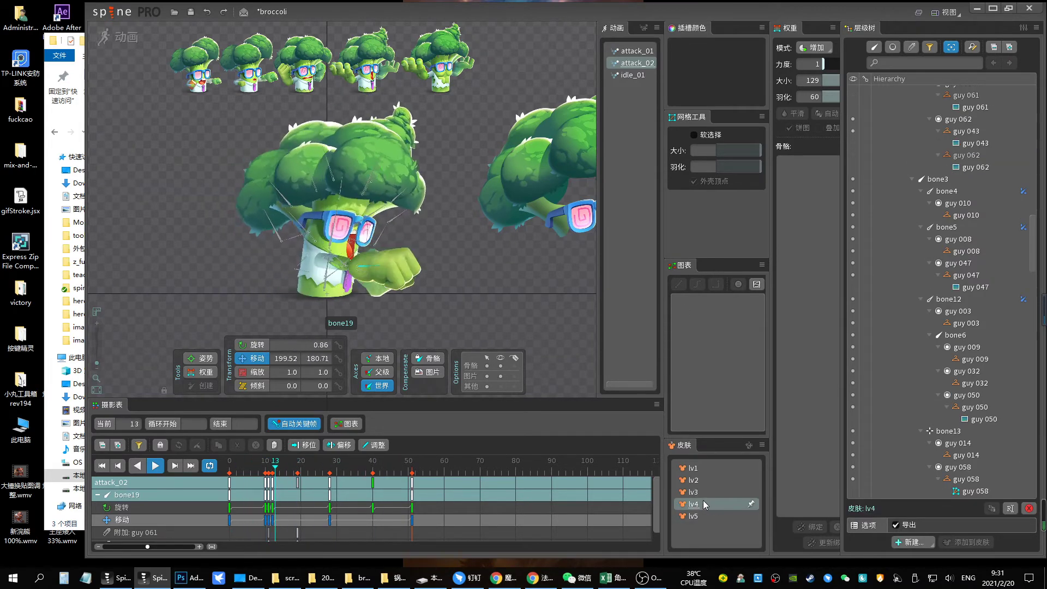
{"action": "left_click", "coordinate": [702, 515]}
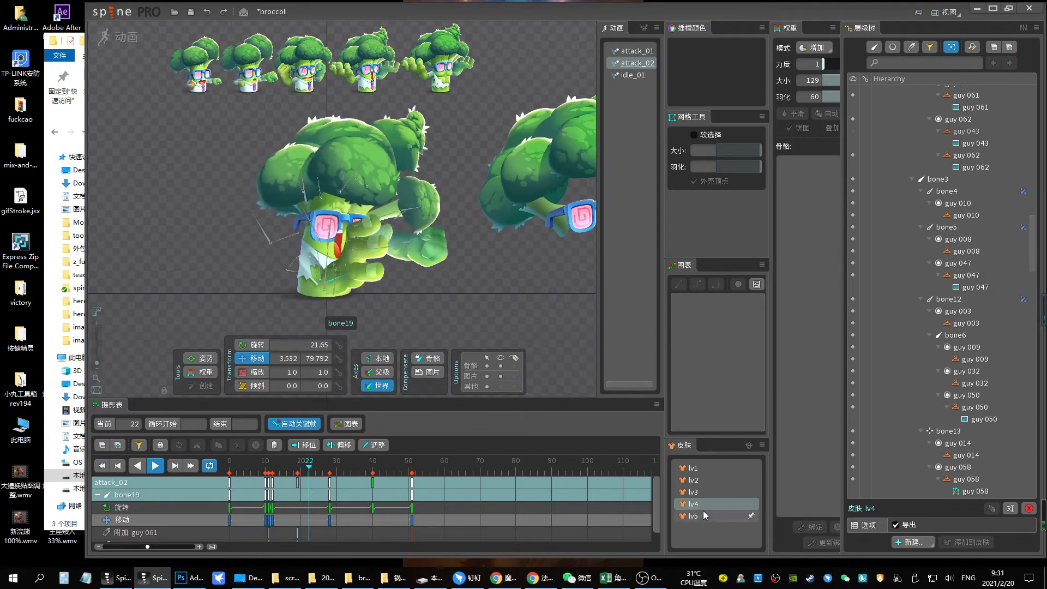
{"action": "key", "text": "space"}
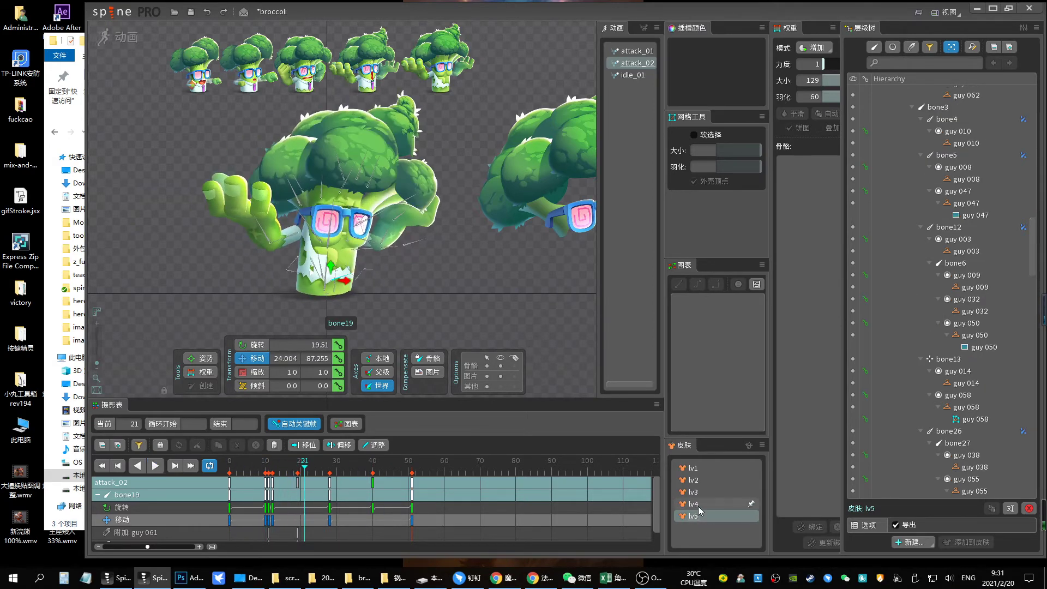
Save the broccoli project, select bone33's guy 078 hand, and enter Setup mode
{"action": "key", "text": "ctrl+s"}
{"action": "left_click", "coordinate": [253, 228]}
{"action": "left_click", "coordinate": [248, 209]}
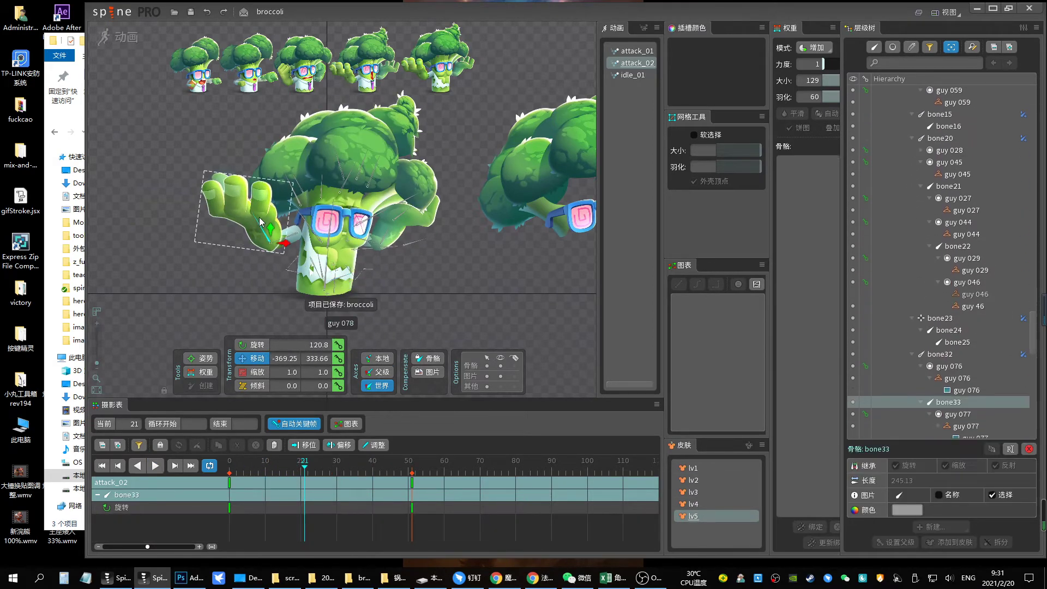
{"action": "left_click", "coordinate": [125, 37]}
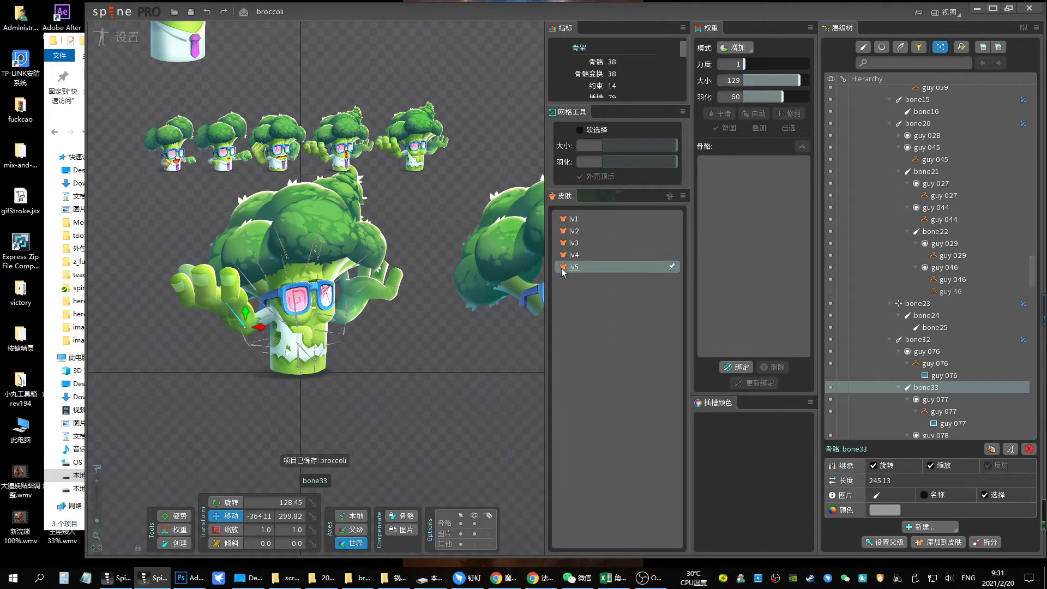
Compare the hand on skins lv3 and lv5 and select bone33's guy 078 slot
{"action": "left_click", "coordinate": [567, 255]}
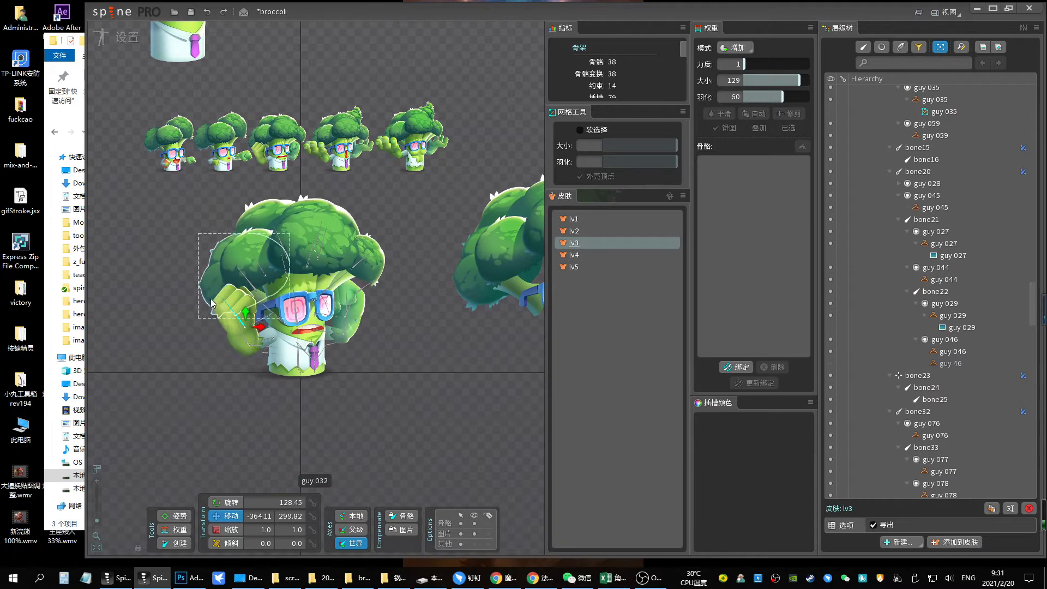
{"action": "left_click", "coordinate": [236, 342]}
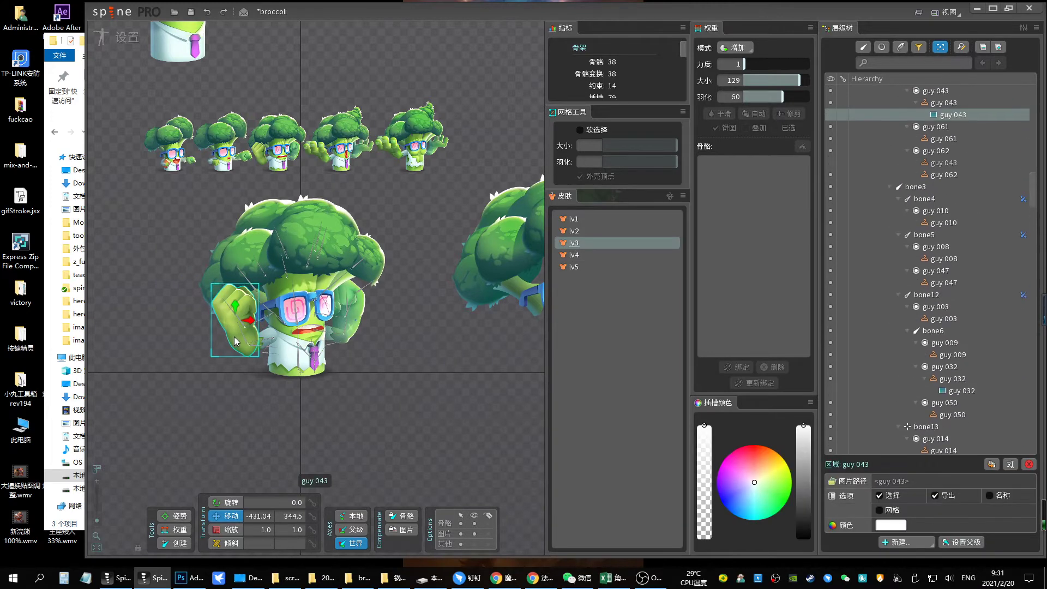
{"action": "left_click", "coordinate": [586, 267]}
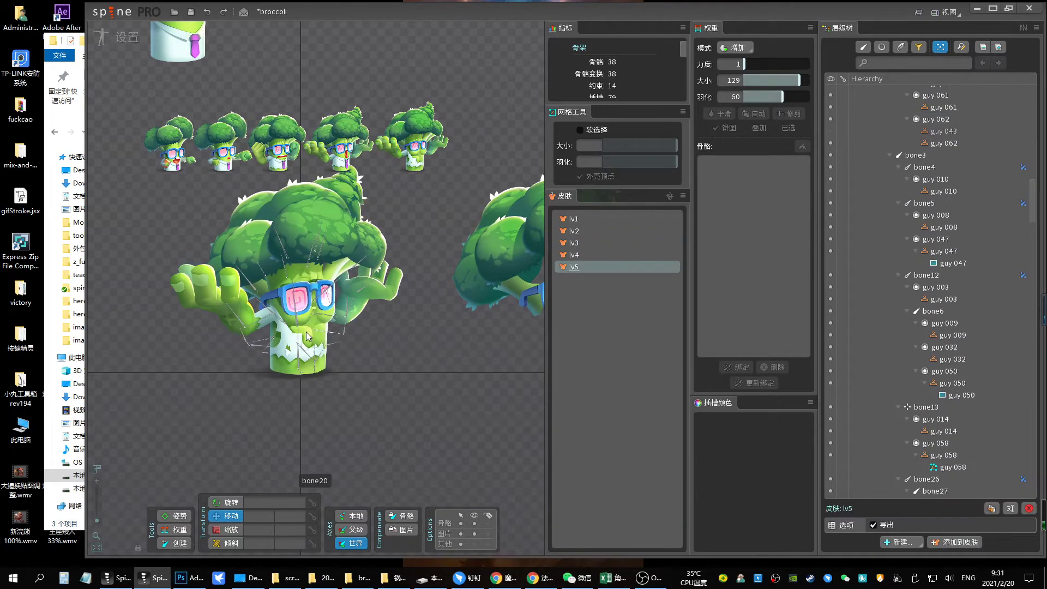
{"action": "left_click", "coordinate": [239, 323]}
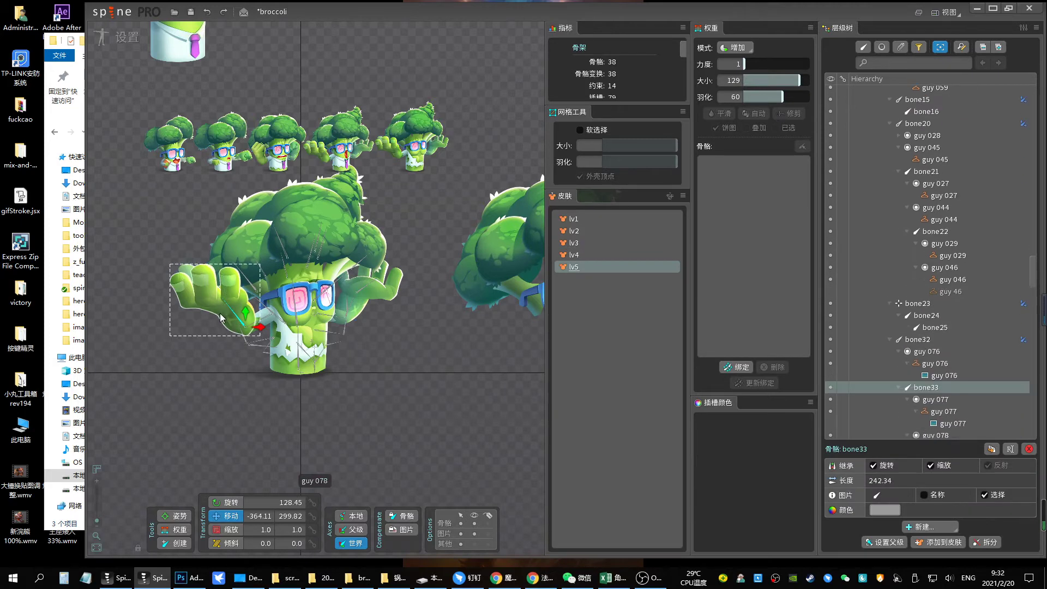
{"action": "left_click", "coordinate": [221, 317]}
{"action": "left_click", "coordinate": [933, 379]}
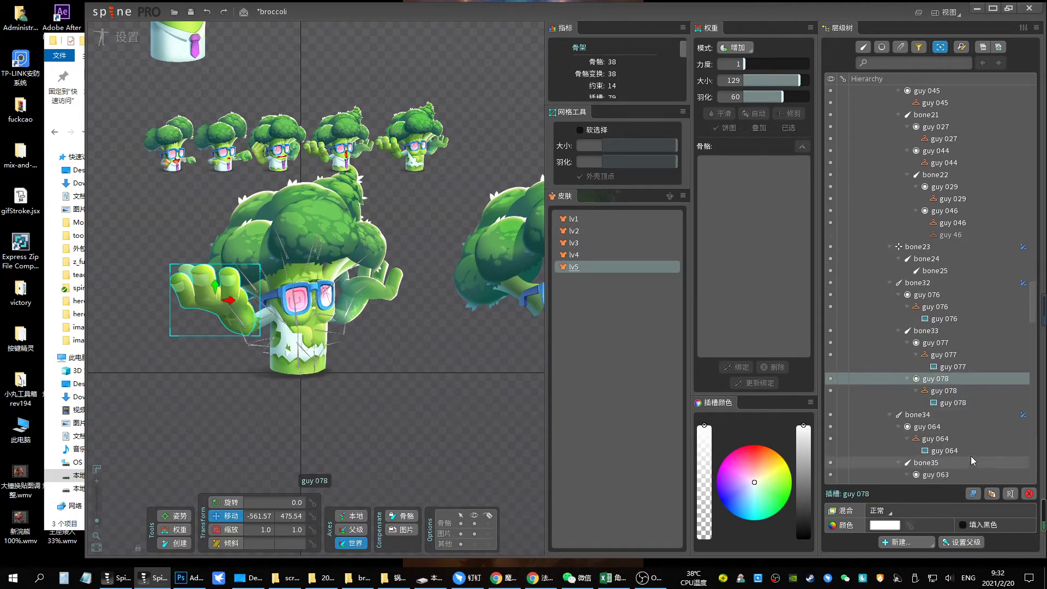
Duplicate guy 078 as placeholder guy 78 holding guy 043, fitted over the left hand
{"action": "left_click", "coordinate": [991, 494]}
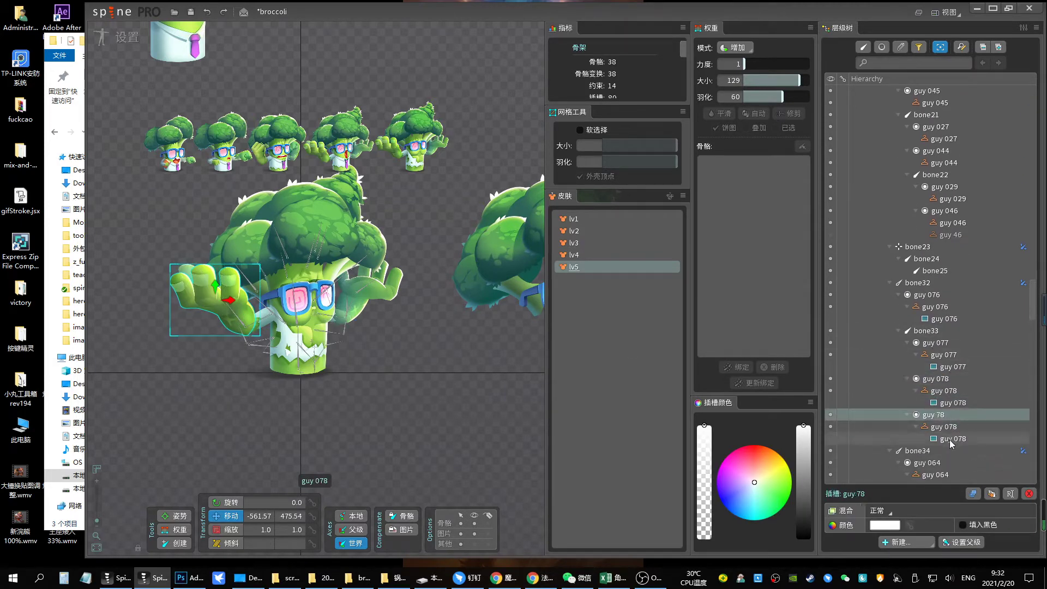
{"action": "key", "text": "F2"}
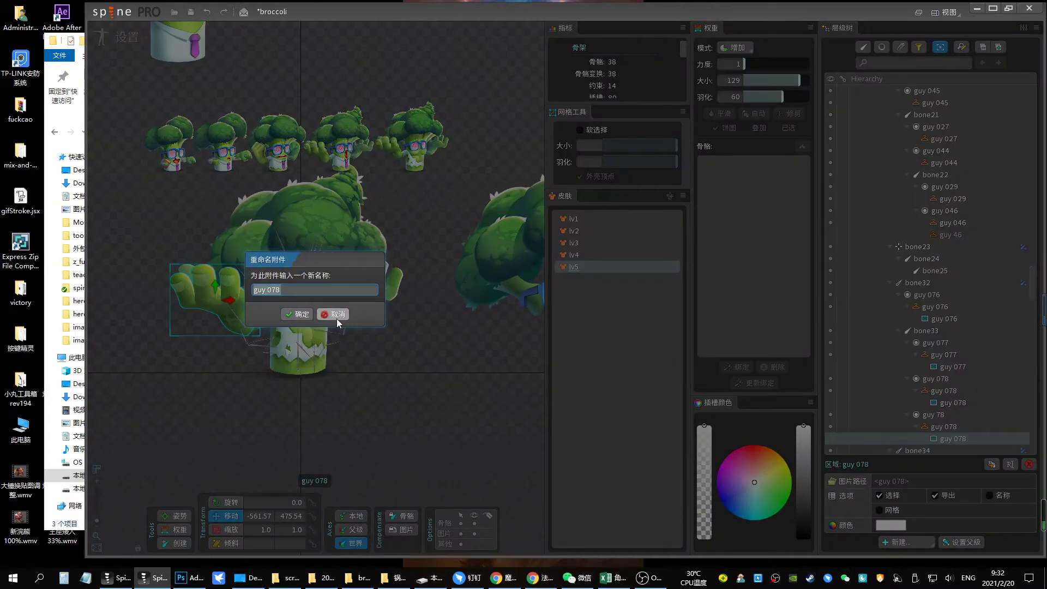
{"action": "left_click", "coordinate": [334, 315]}
{"action": "left_click", "coordinate": [939, 392]}
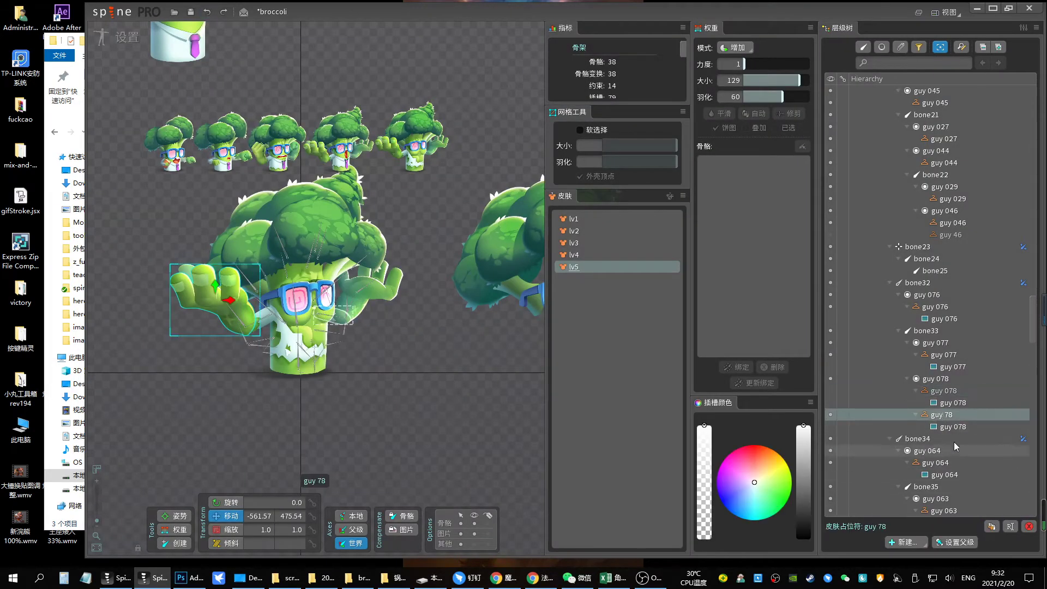
{"action": "left_click", "coordinate": [993, 529]}
{"action": "key", "text": "F2"}
{"action": "type", "text": "guy 043"}
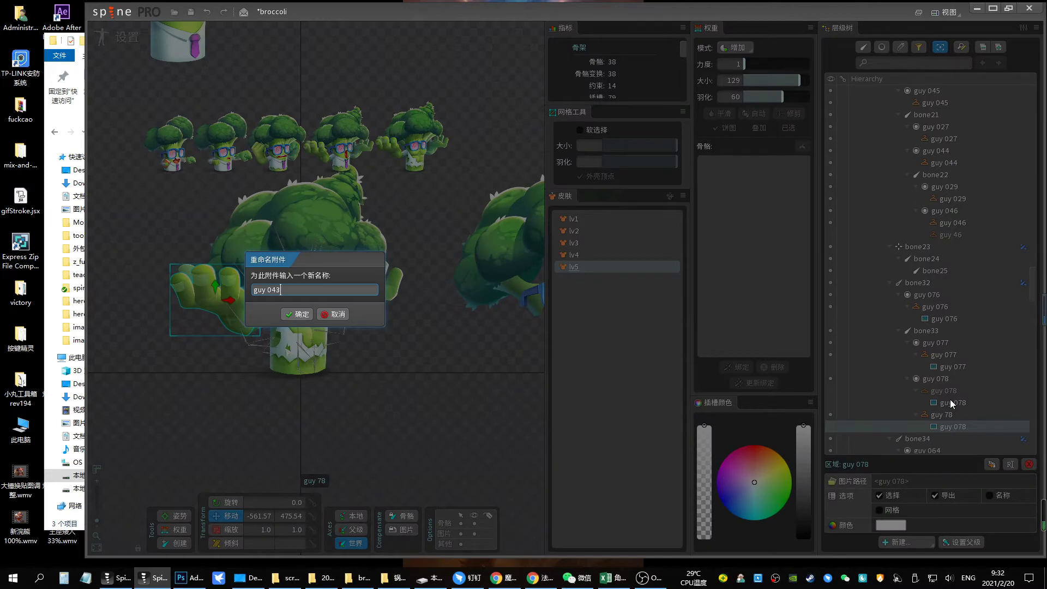
{"action": "key", "text": "Return"}
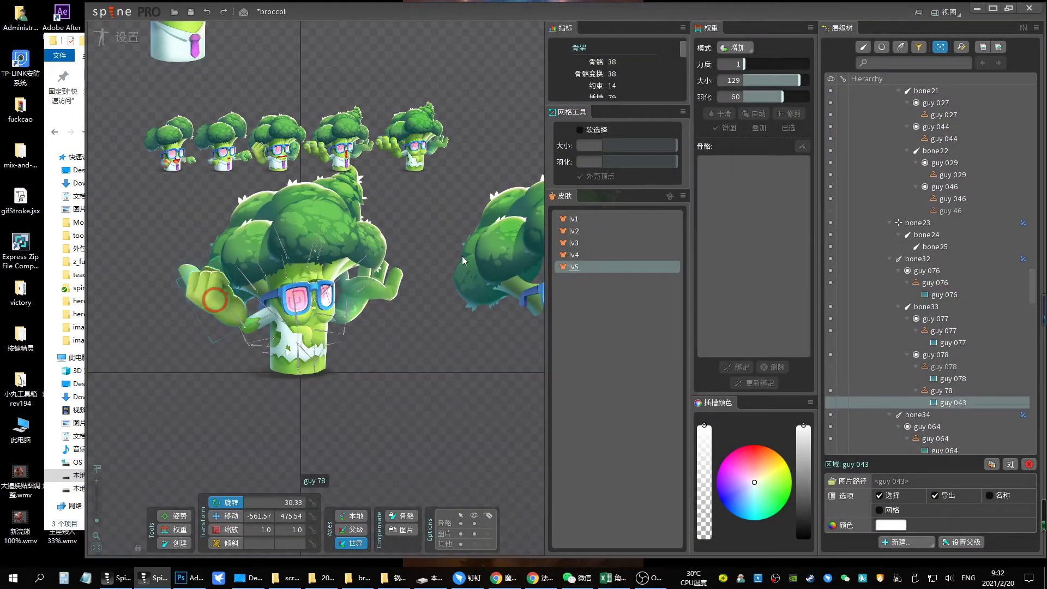
{"action": "left_click_drag", "start_coordinate": [473, 303], "coordinate": [493, 407]}
{"action": "key", "text": "v"}
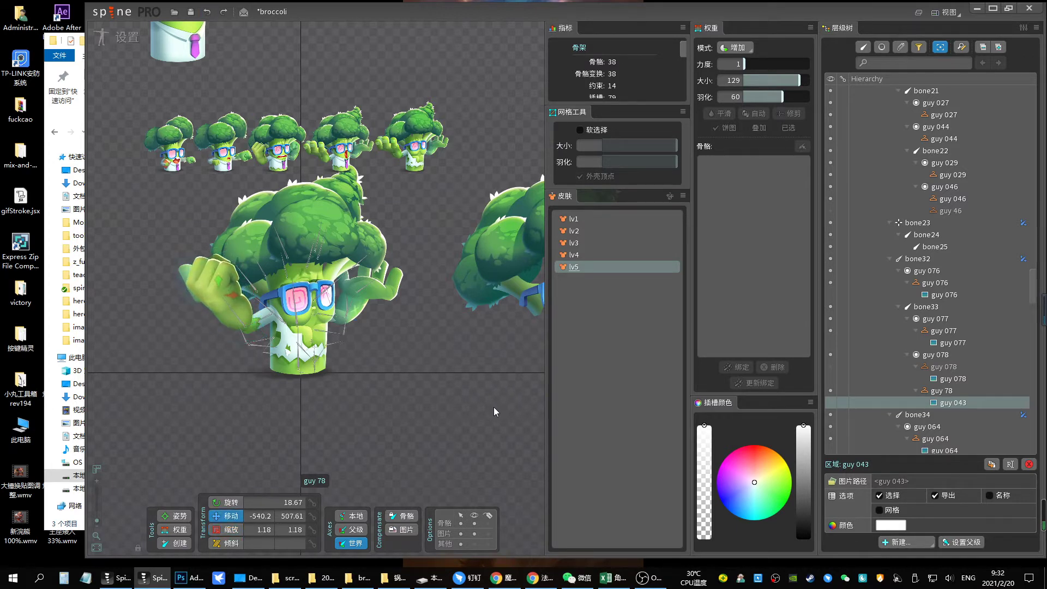
Select bone36's guy 065 placeholder and duplicate it as guy 65
{"action": "left_click", "coordinate": [851, 366]}
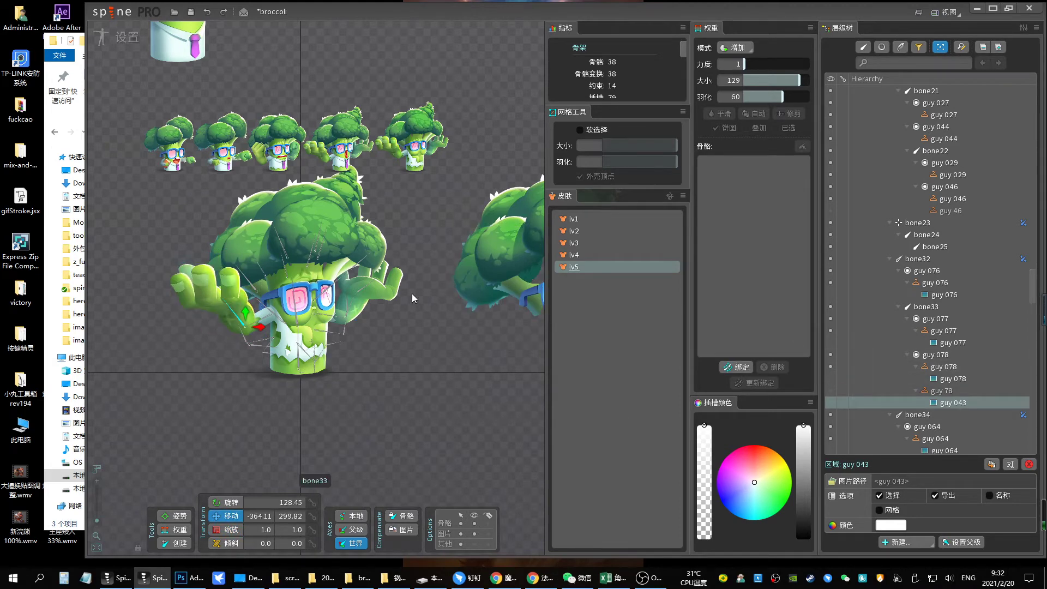
{"action": "left_click", "coordinate": [376, 299]}
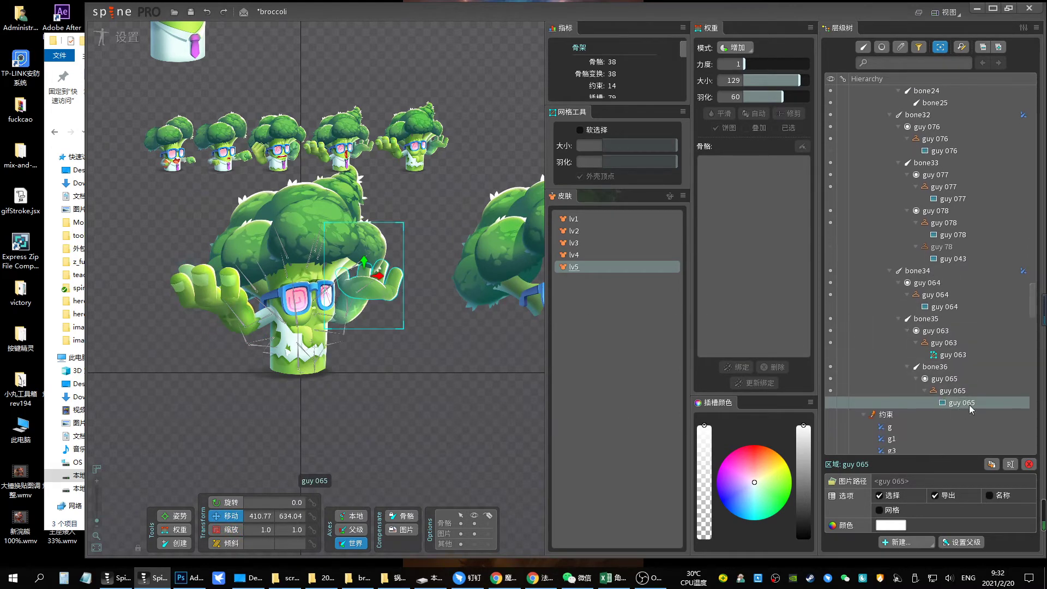
{"action": "key", "text": "Up"}
{"action": "left_click", "coordinate": [992, 527]}
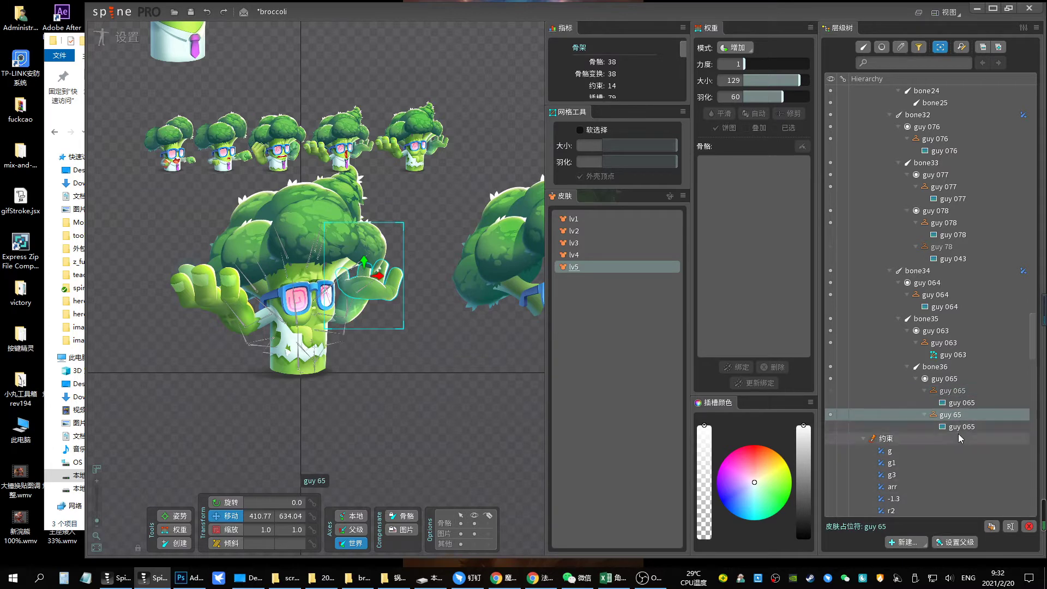
{"action": "double_click", "coordinate": [960, 429]}
{"action": "type", "text": "guy 02"}
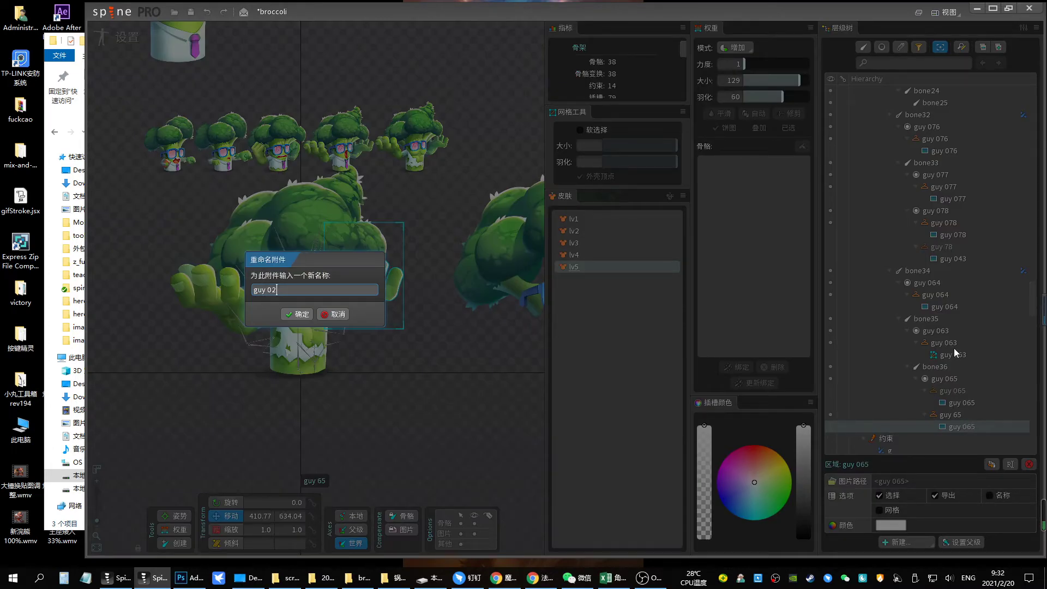
Rename the attachment to guy 029, enlarge it to 1.31 at 309.22°, and return to Animate mode
{"action": "type", "text": "9"}
{"action": "key", "text": "Return"}
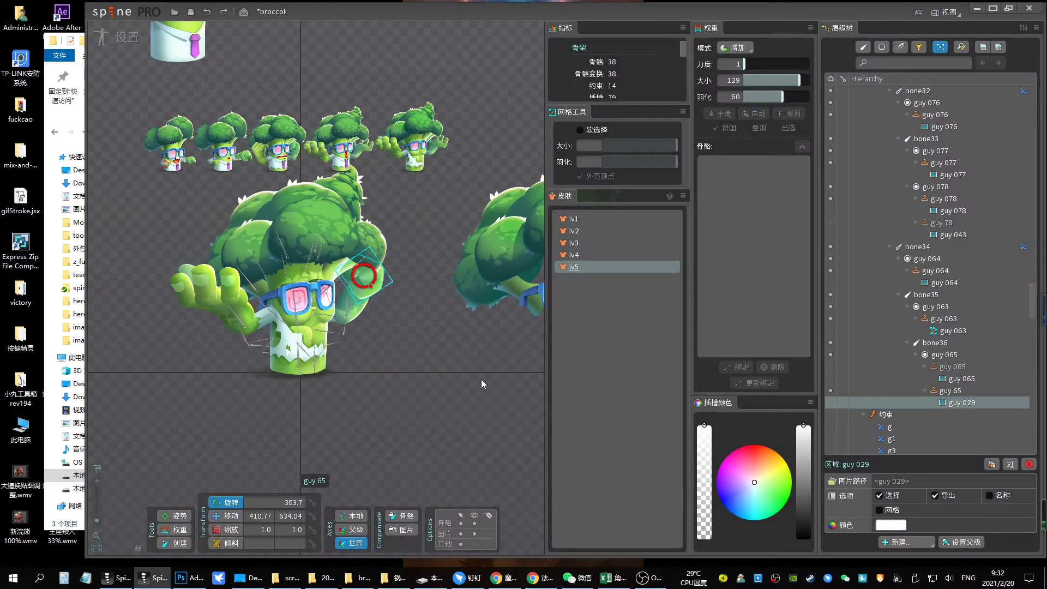
{"action": "left_click_drag", "start_coordinate": [486, 375], "coordinate": [468, 392]}
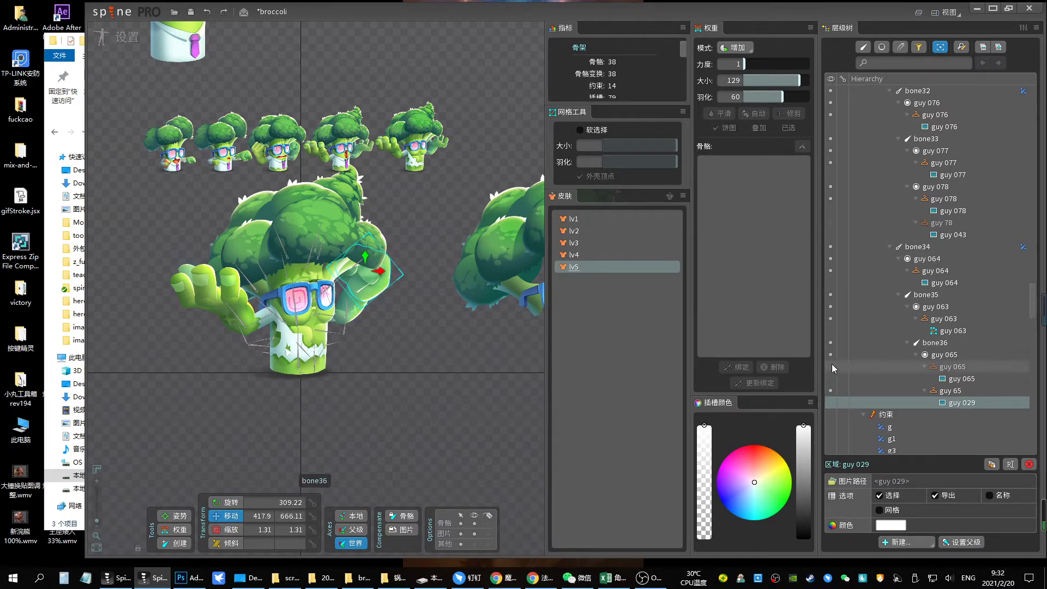
{"action": "left_click", "coordinate": [126, 37]}
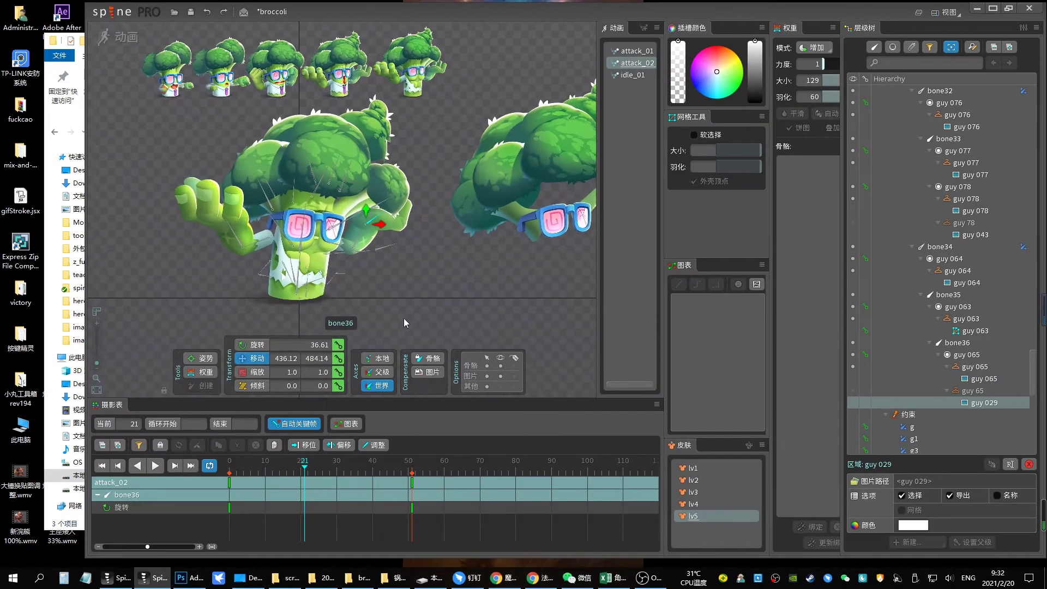
Preview attack_02 on skins lv4, lv3 and lv5, then stop at frame 10
{"action": "left_click", "coordinate": [694, 504]}
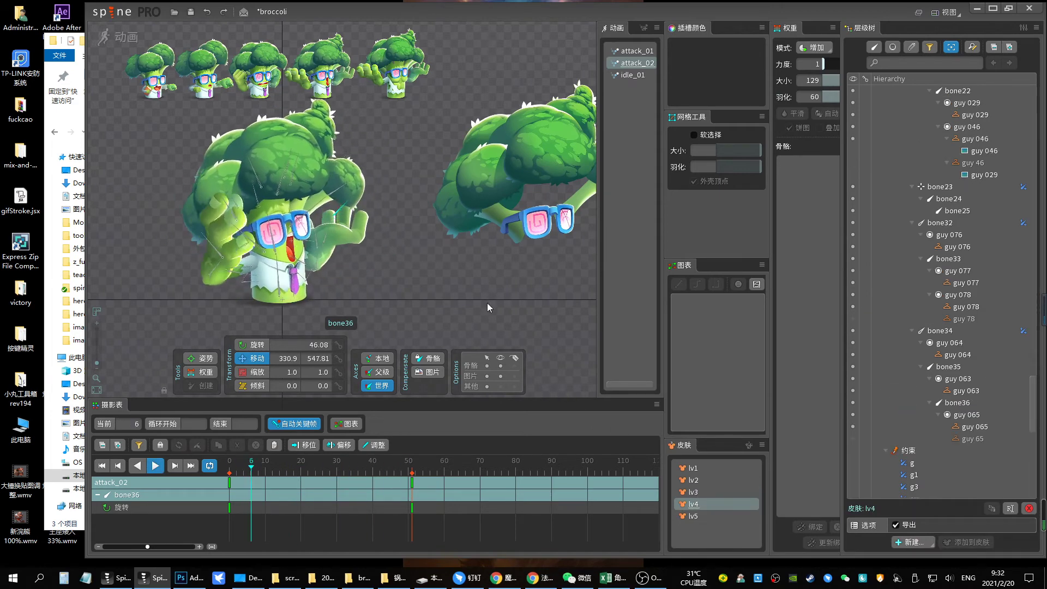
{"action": "left_click", "coordinate": [696, 492]}
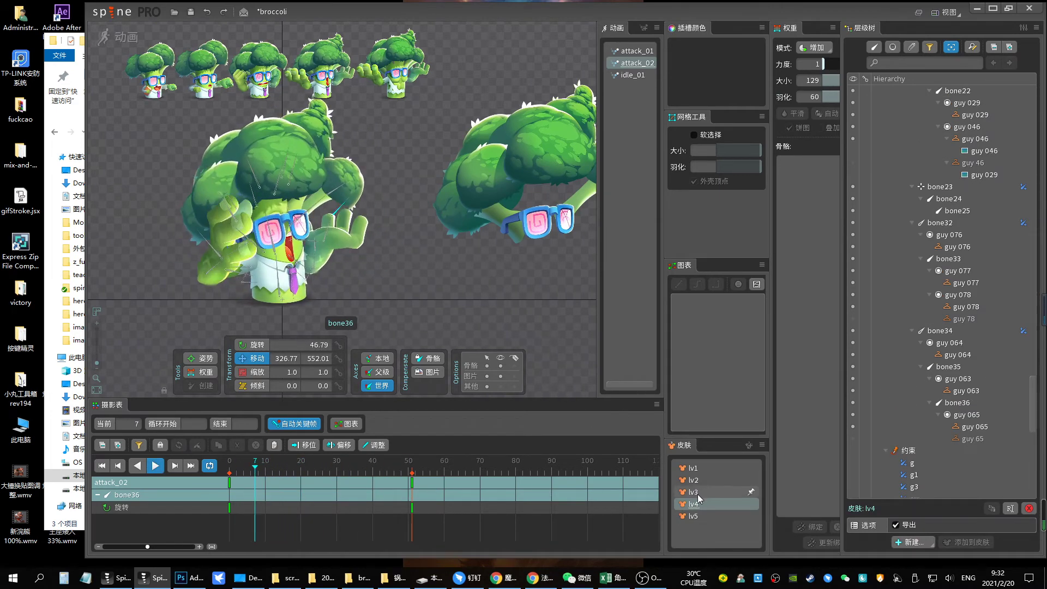
{"action": "left_click", "coordinate": [698, 516]}
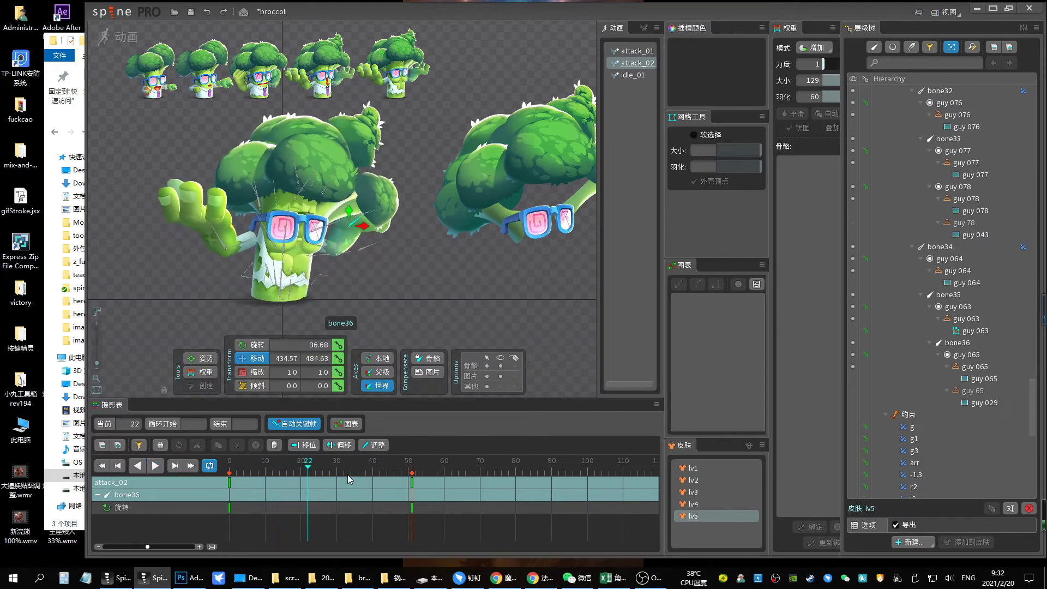
{"action": "left_click", "coordinate": [272, 472]}
{"action": "left_click_drag", "start_coordinate": [273, 472], "coordinate": [265, 472]}
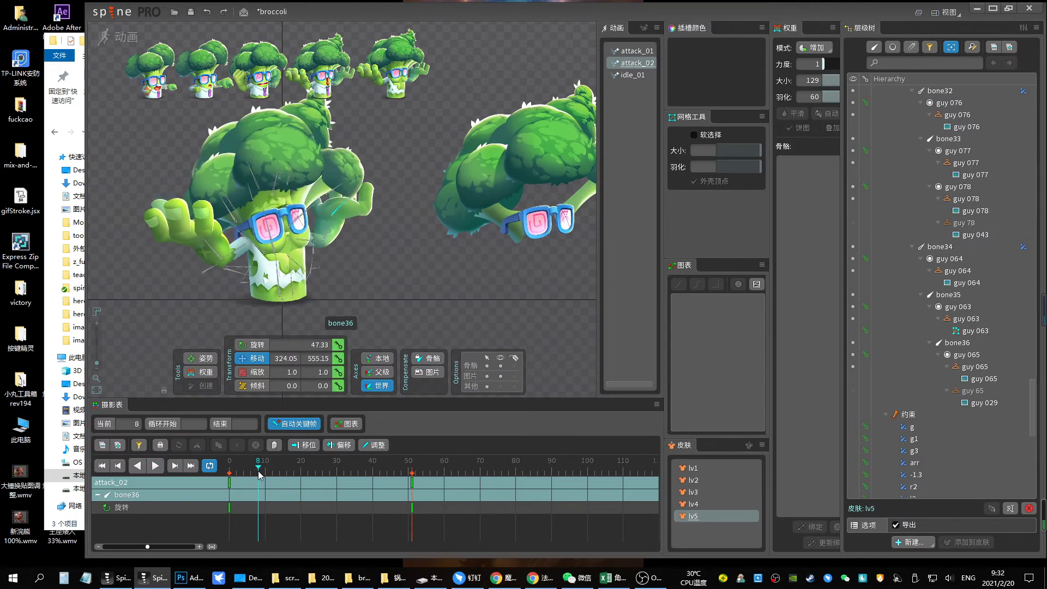
Rotate bone32 and bone33 together to key the raised arm at frame 10
{"action": "left_click", "coordinate": [239, 252]}
{"action": "left_click", "coordinate": [211, 254], "text": "ctrl"}
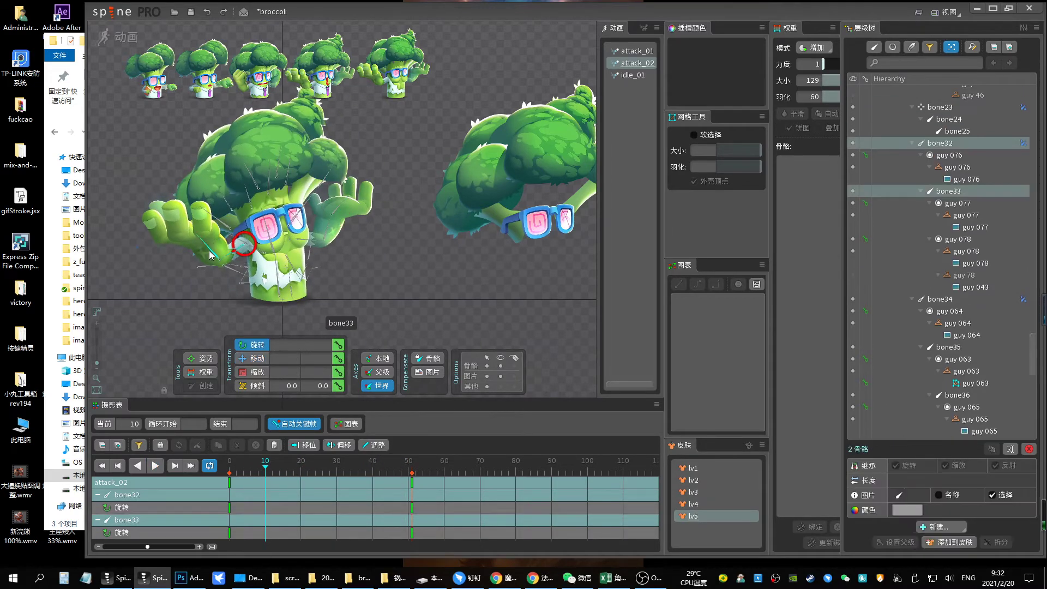
{"action": "mouse_move", "coordinate": [436, 271]}
{"action": "left_mouse_down"}
{"action": "mouse_move", "coordinate": [423, 208]}
{"action": "mouse_move", "coordinate": [416, 270]}
{"action": "mouse_move", "coordinate": [407, 184]}
{"action": "left_mouse_up"}
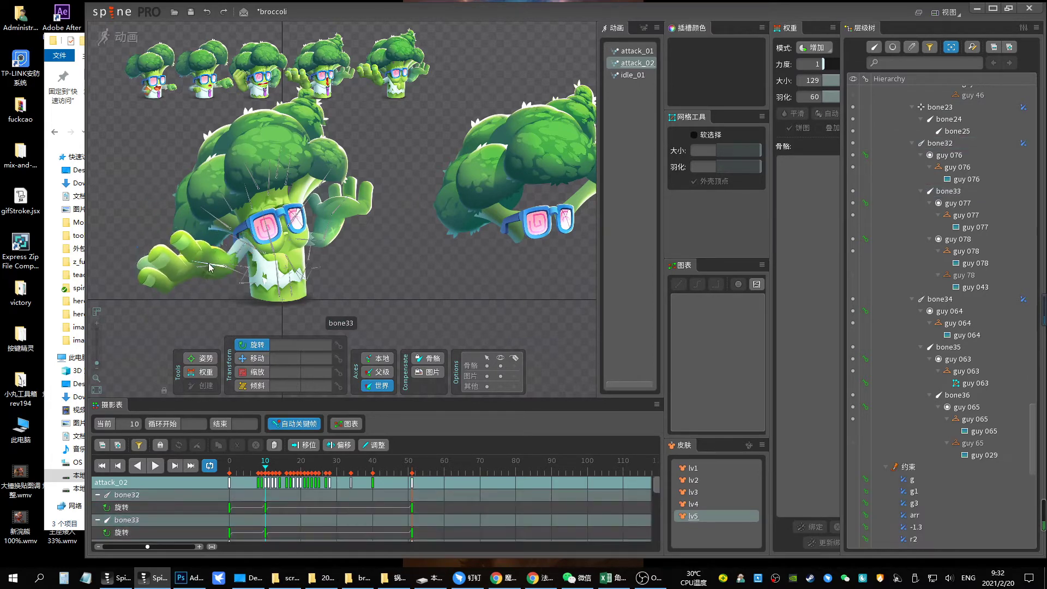
{"action": "left_click", "coordinate": [301, 246]}
At frame 12, rotate bone32 up to horizontal and swing bone33's arm out right
{"action": "left_click_drag", "start_coordinate": [252, 478], "coordinate": [274, 464]}
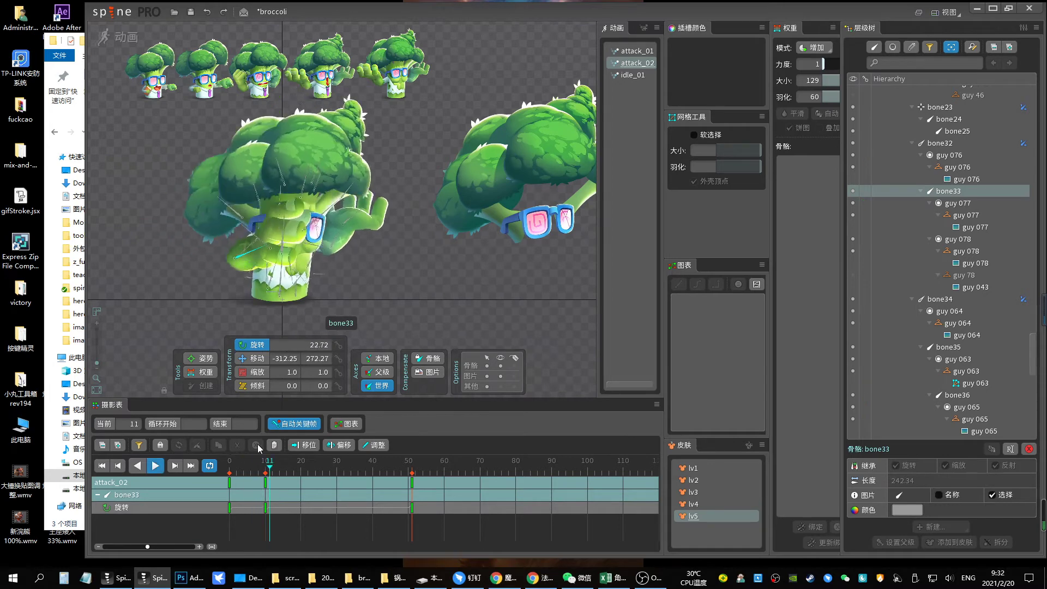
{"action": "left_click", "coordinate": [256, 249]}
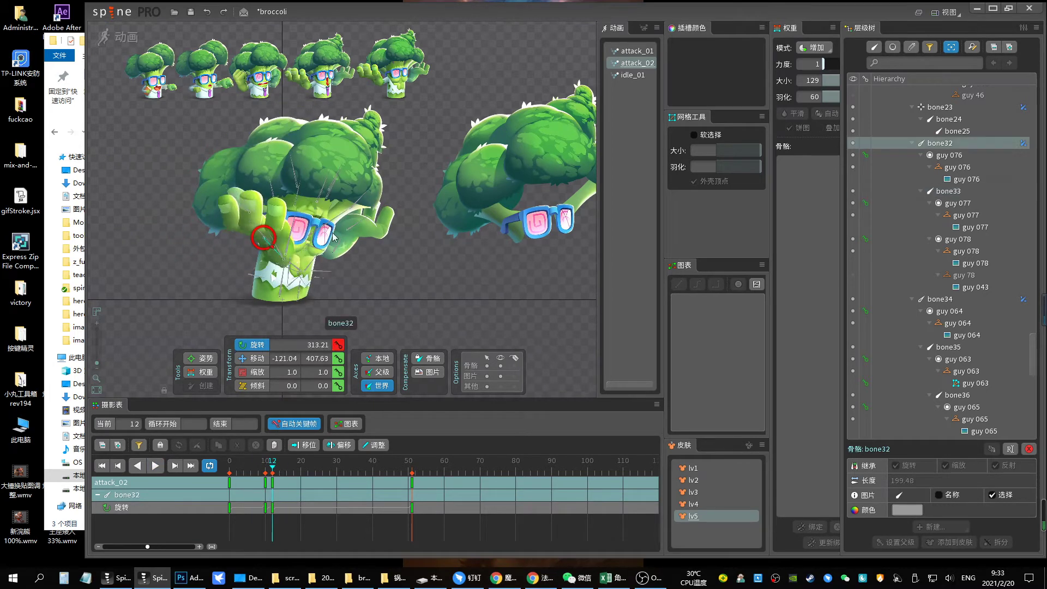
{"action": "left_click_drag", "start_coordinate": [262, 234], "coordinate": [321, 194]}
{"action": "left_click_drag", "start_coordinate": [279, 241], "coordinate": [374, 288]}
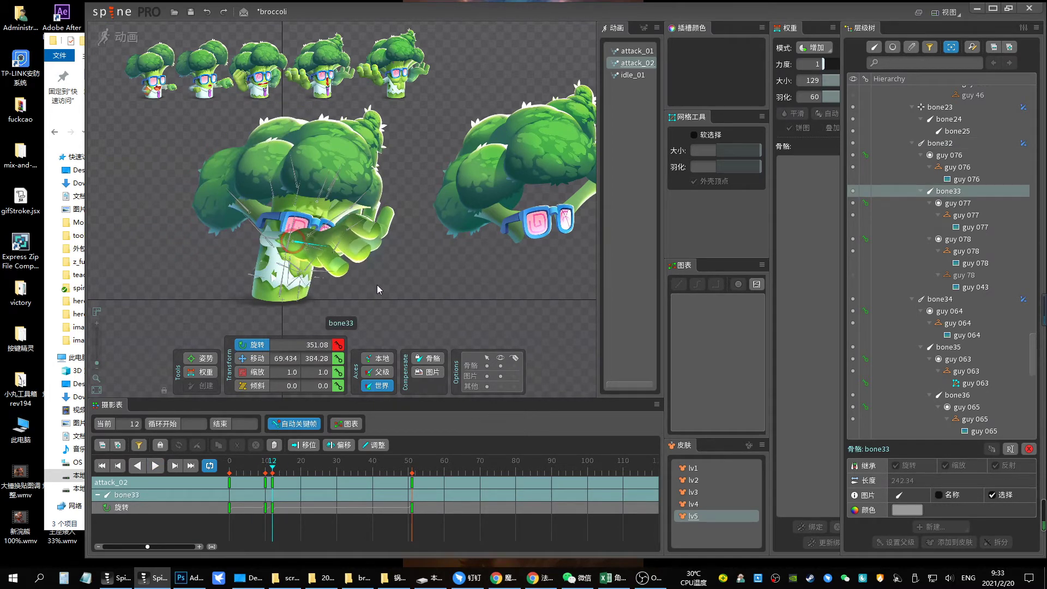
{"action": "left_click", "coordinate": [273, 242]}
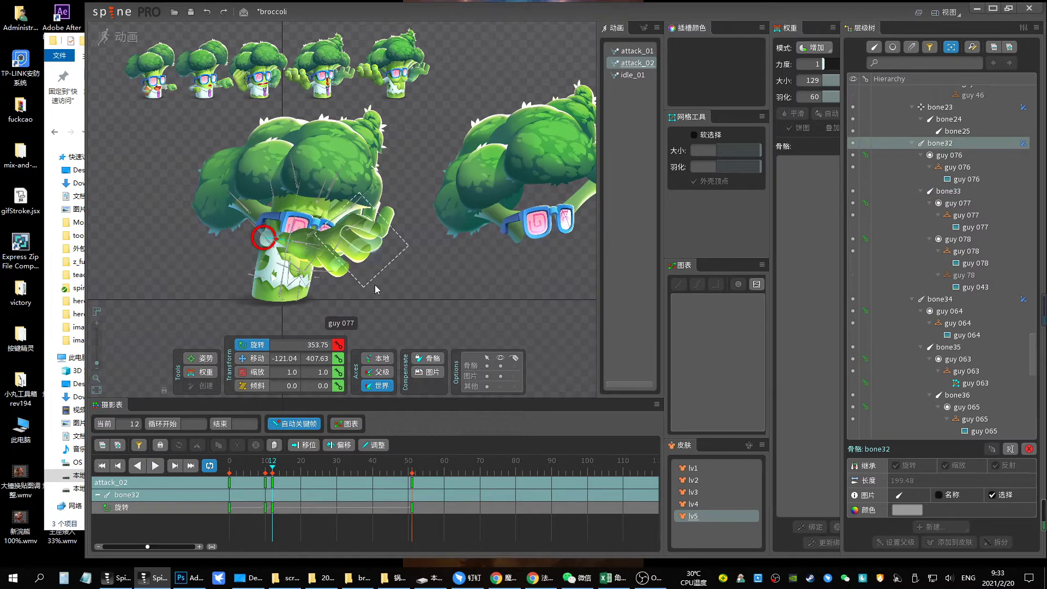
{"action": "mouse_move", "coordinate": [332, 259]}
{"action": "left_mouse_down"}
{"action": "mouse_move", "coordinate": [324, 238]}
{"action": "mouse_move", "coordinate": [291, 246]}
{"action": "left_mouse_up"}
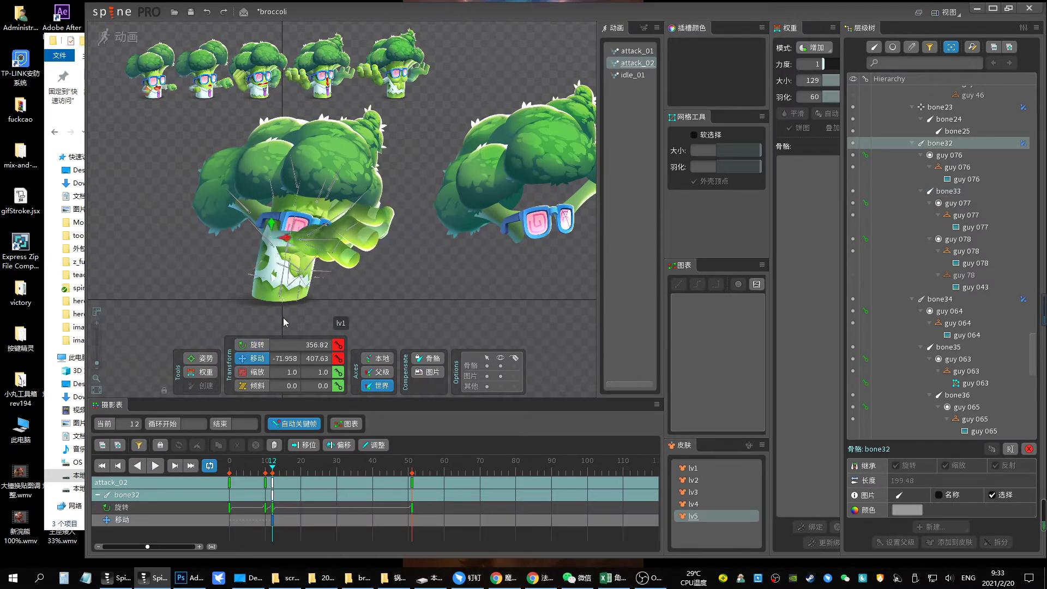
Copy the frame 0 keys, including bone32's move key, and paste them at frame 10
{"action": "left_click_drag", "start_coordinate": [258, 474], "coordinate": [229, 474]}
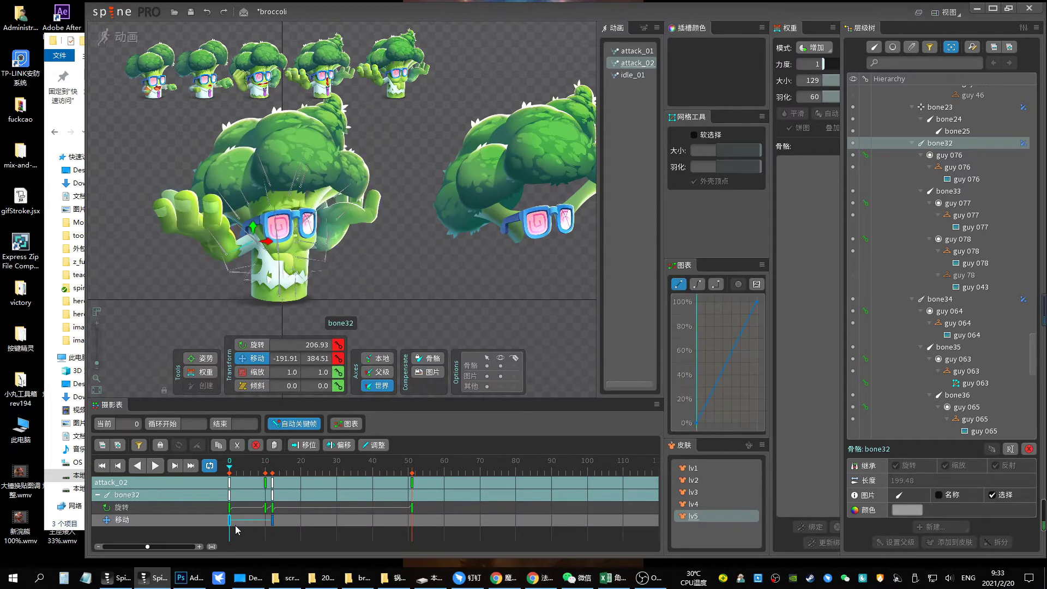
{"action": "key", "text": "ctrl+c"}
{"action": "left_click", "coordinate": [265, 461]}
{"action": "key", "text": "ctrl+v"}
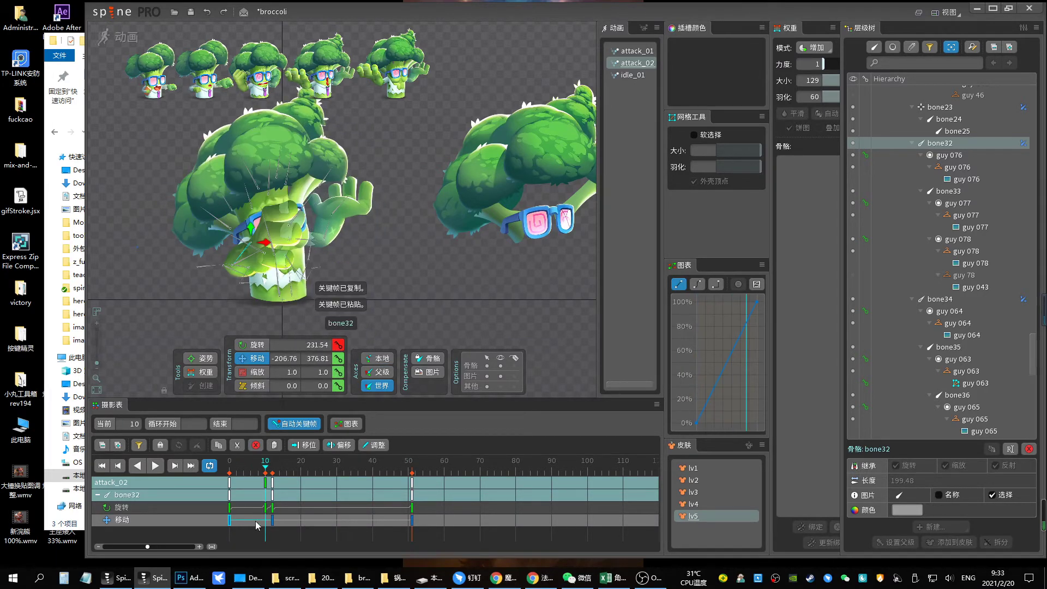
{"action": "key", "text": "ctrl+c"}
{"action": "key", "text": "ctrl+v"}
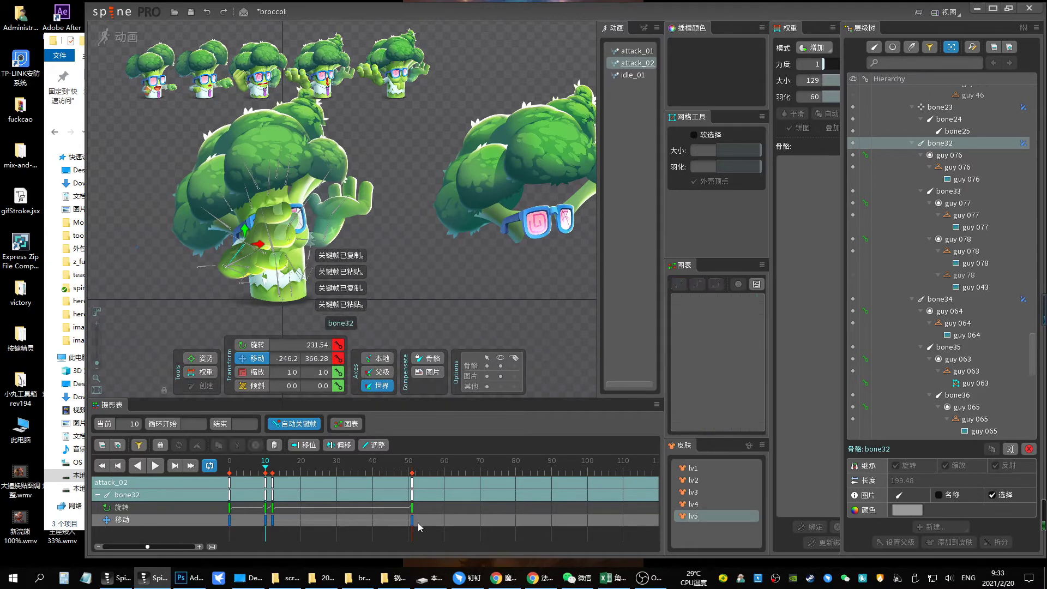
{"action": "left_click_drag", "start_coordinate": [418, 523], "coordinate": [229, 540]}
{"action": "left_click_drag", "start_coordinate": [266, 468], "coordinate": [270, 472]}
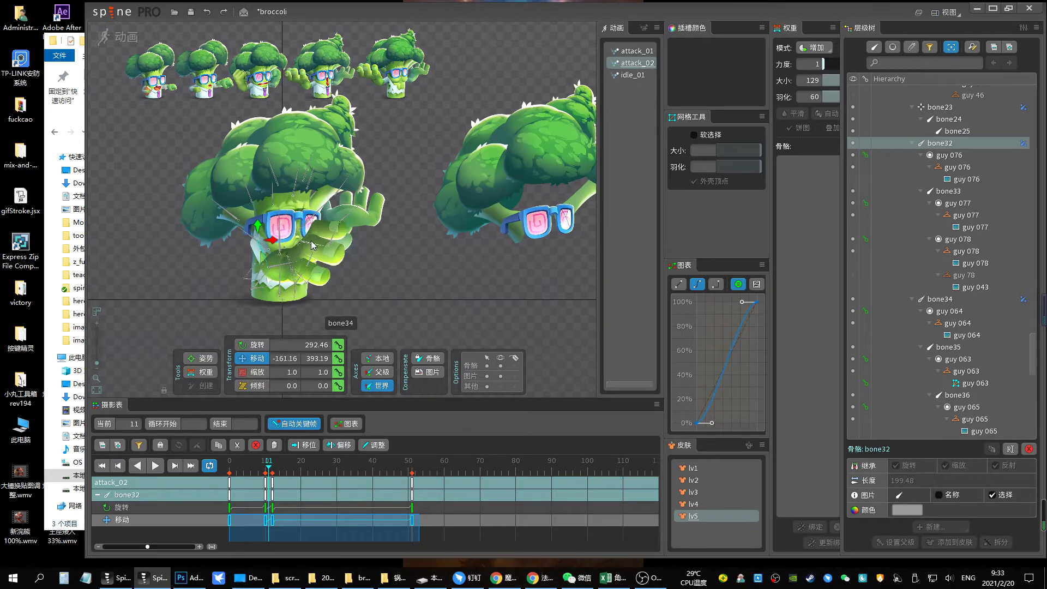
{"action": "left_click", "coordinate": [303, 256]}
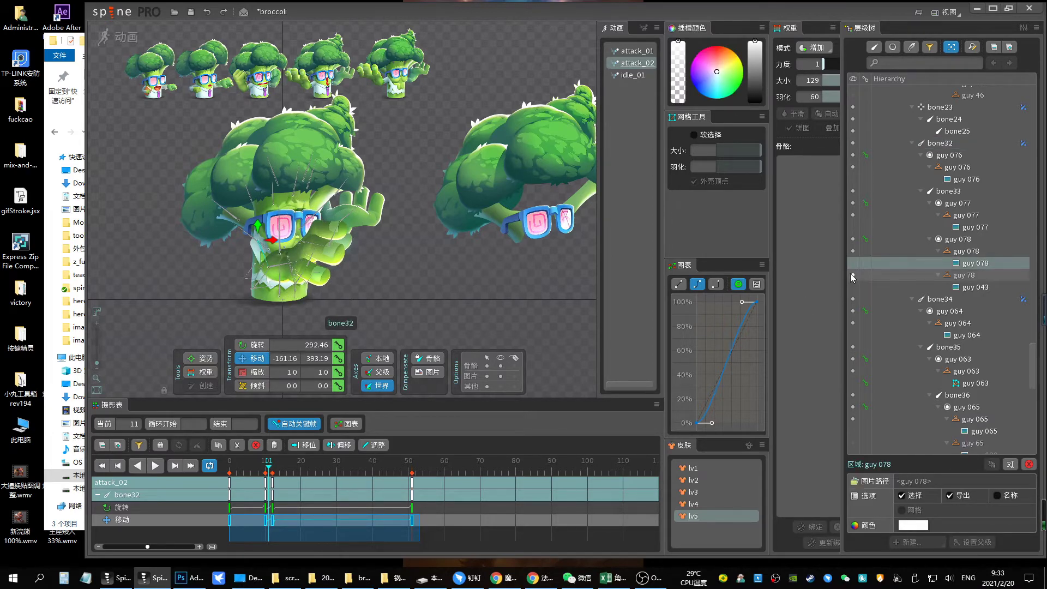
Key the guy 078 and guy 077 hand images and rotate bone33's arm around frame 21
{"action": "left_click", "coordinate": [865, 238]}
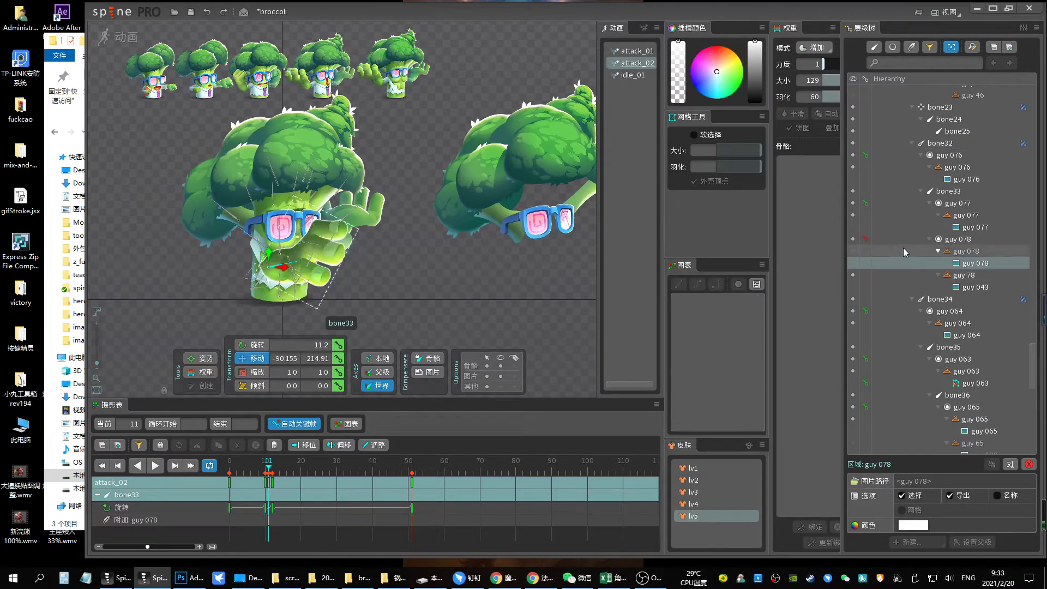
{"action": "left_click", "coordinate": [865, 202]}
{"action": "left_click_drag", "start_coordinate": [259, 464], "coordinate": [305, 470]}
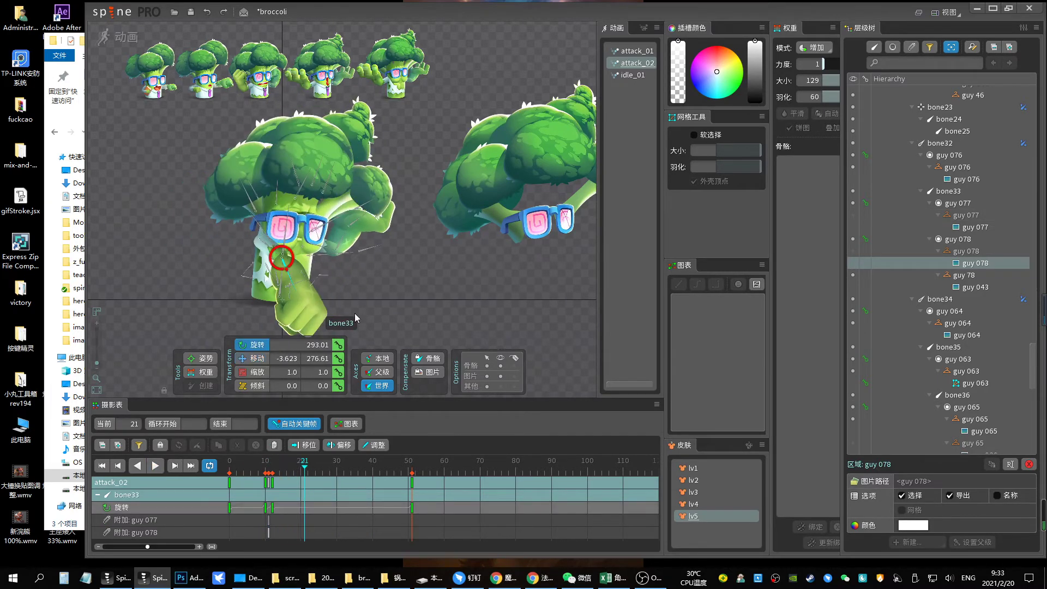
{"action": "left_click_drag", "start_coordinate": [355, 313], "coordinate": [349, 219]}
Retime bone33's rotation key, trying about frame 32 before settling on frame 23
{"action": "left_click_drag", "start_coordinate": [284, 471], "coordinate": [338, 470]}
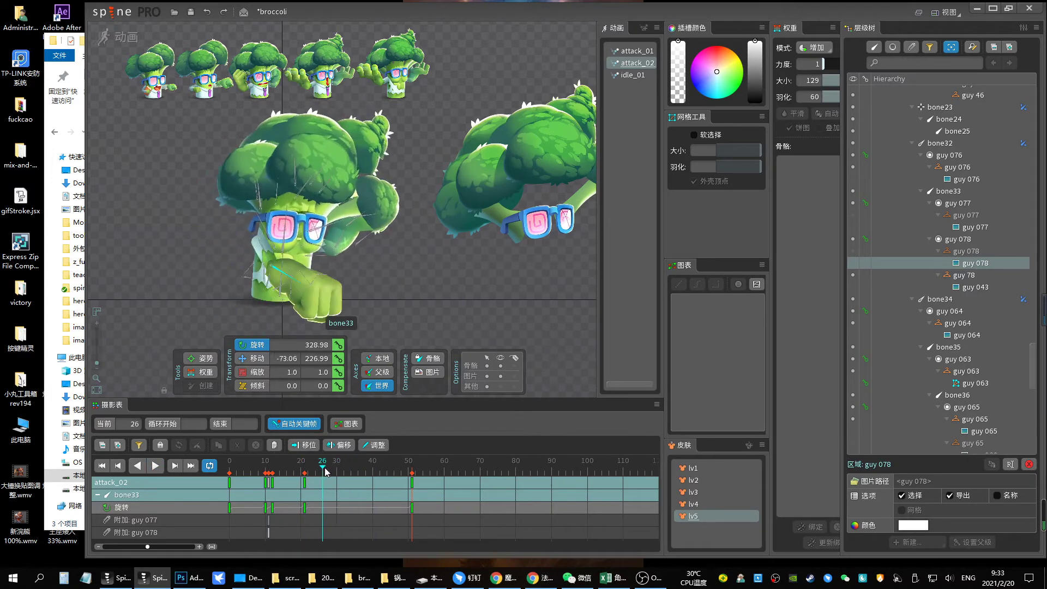
{"action": "mouse_move", "coordinate": [340, 470]}
{"action": "left_mouse_down"}
{"action": "mouse_move", "coordinate": [312, 470]}
{"action": "mouse_move", "coordinate": [343, 482]}
{"action": "mouse_move", "coordinate": [268, 487]}
{"action": "left_mouse_up"}
{"action": "key", "text": "space"}
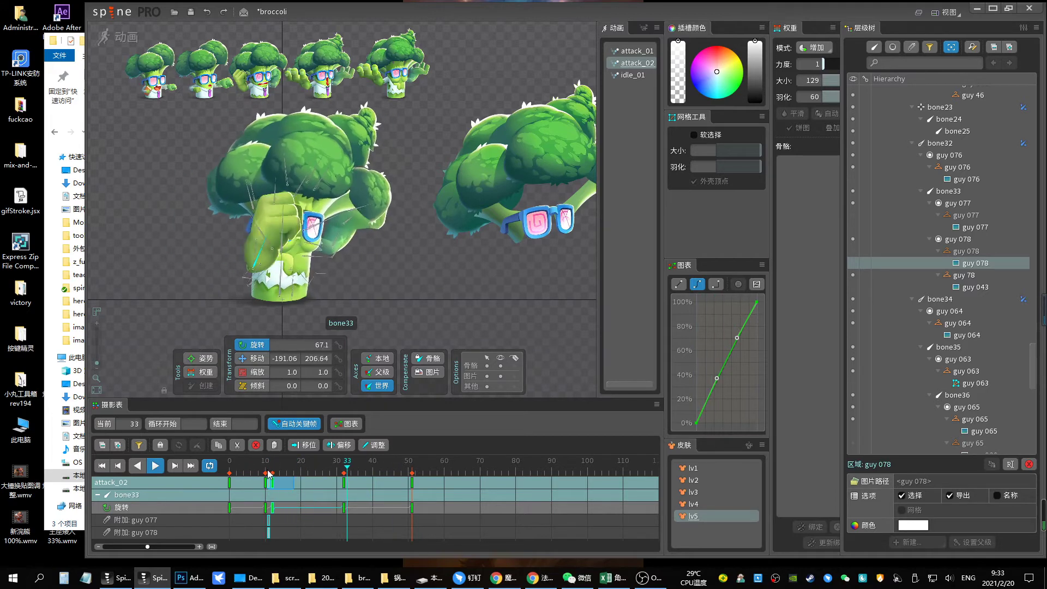
{"action": "key", "text": "space"}
{"action": "left_click_drag", "start_coordinate": [343, 476], "coordinate": [311, 476]}
{"action": "key", "text": "space"}
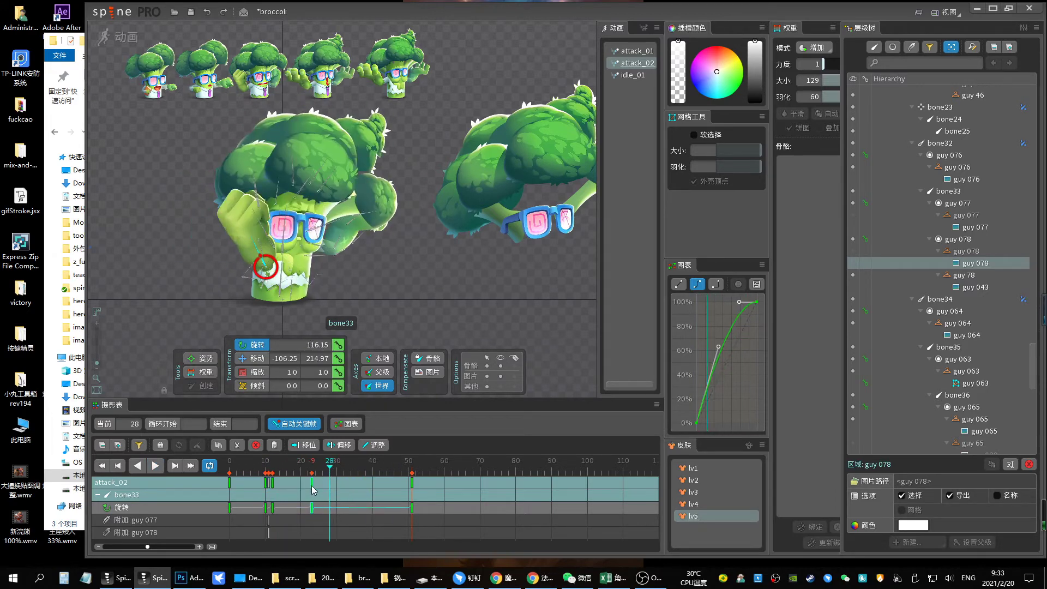
{"action": "key", "text": "space"}
Replay the punch, selecting bone32, bone33 and bone33's rotation key near frame 20
{"action": "left_click", "coordinate": [258, 262]}
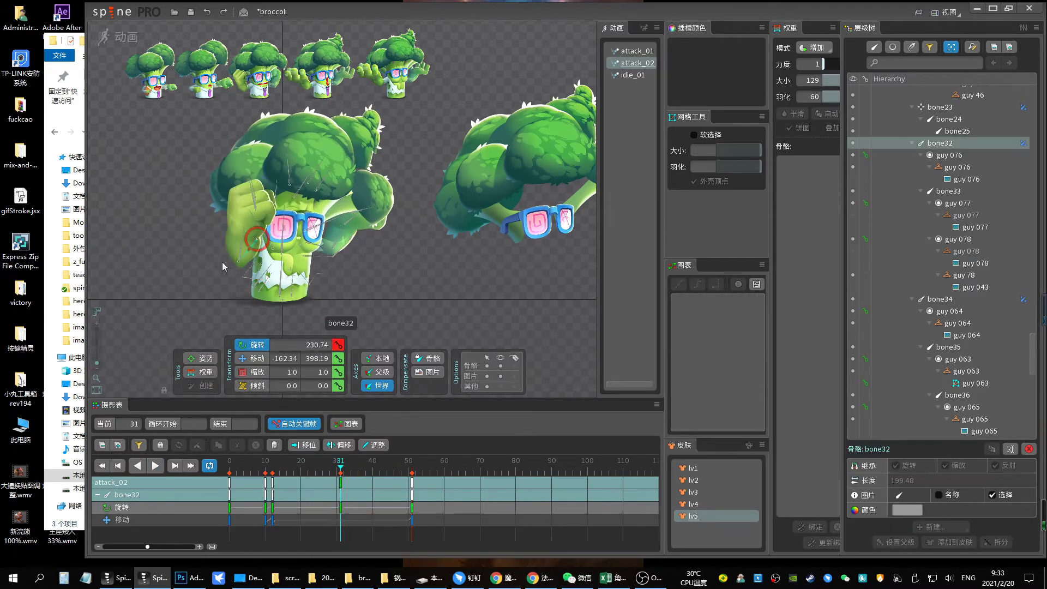
{"action": "left_click", "coordinate": [275, 461]}
{"action": "key", "text": "space"}
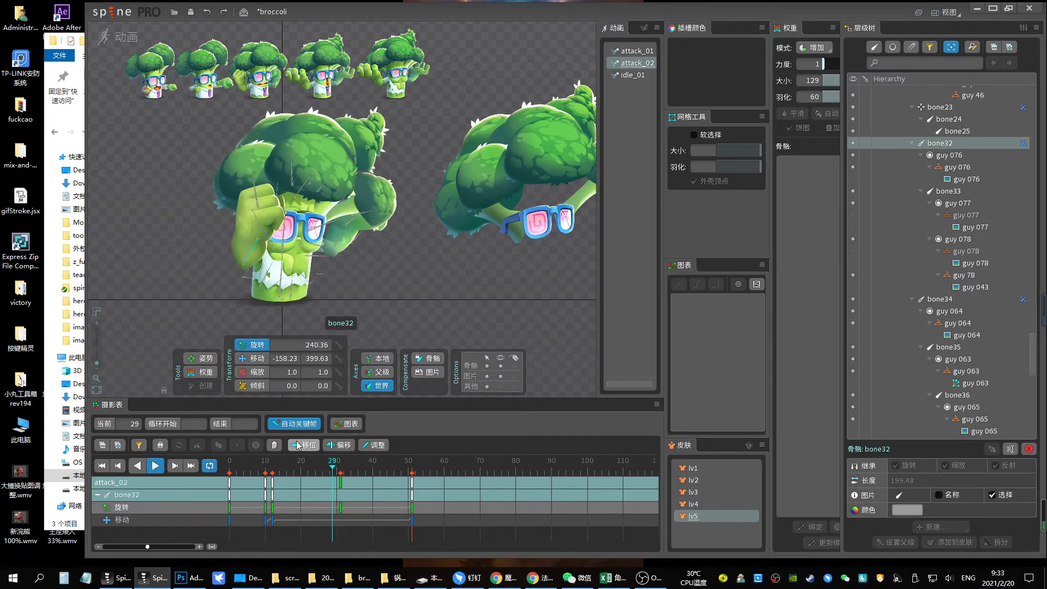
{"action": "key", "text": "space"}
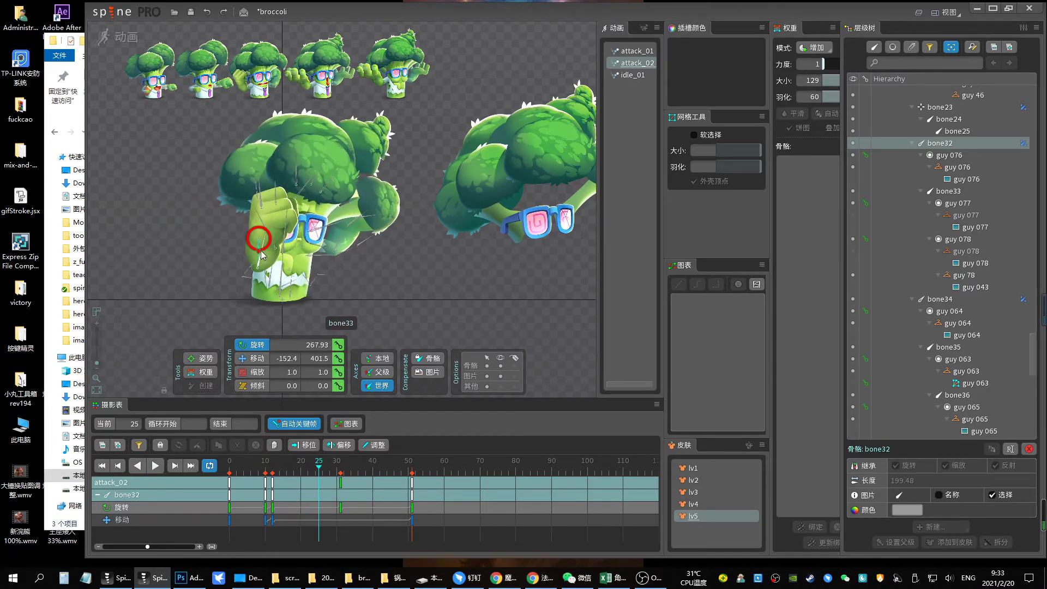
{"action": "left_click", "coordinate": [261, 255]}
{"action": "left_click", "coordinate": [297, 482]}
{"action": "key", "text": "space"}
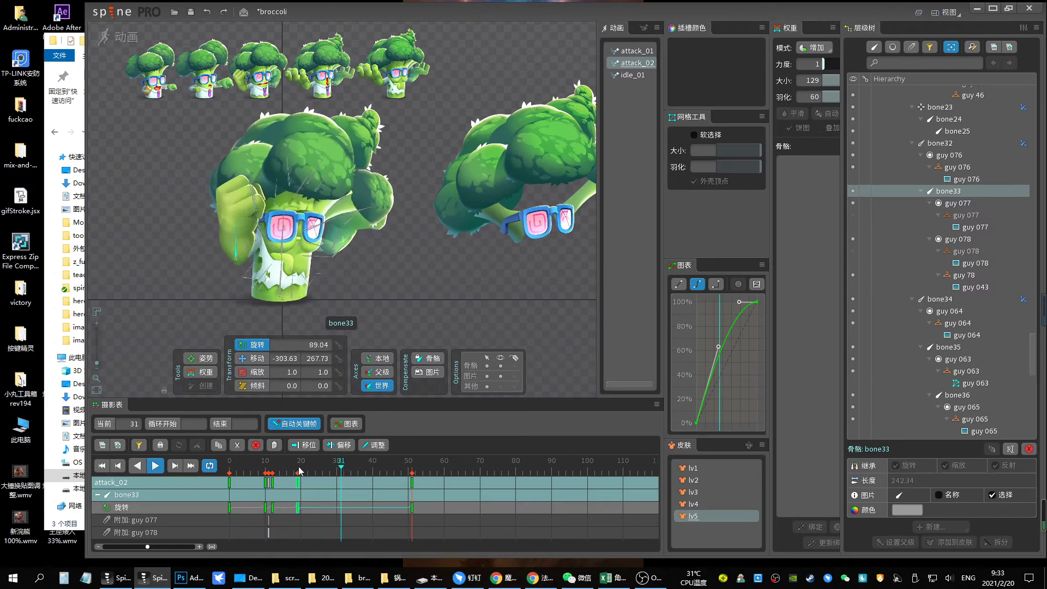
Adjust bone33's arm rotation at frame 18 and key the guy 077 hand image swap
{"action": "left_click_drag", "start_coordinate": [299, 471], "coordinate": [295, 464]}
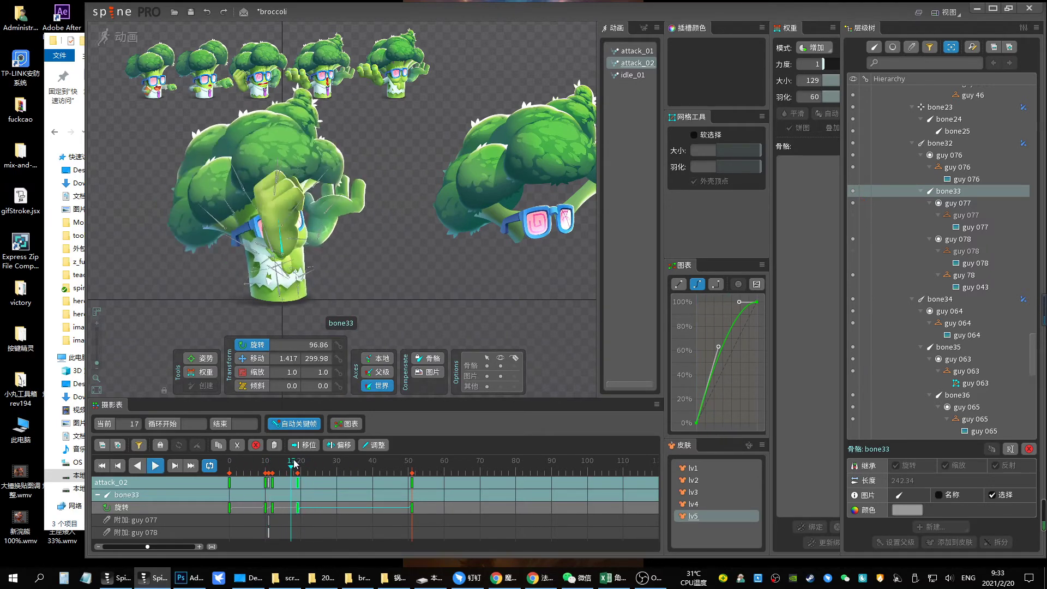
{"action": "left_click_drag", "start_coordinate": [275, 205], "coordinate": [277, 246]}
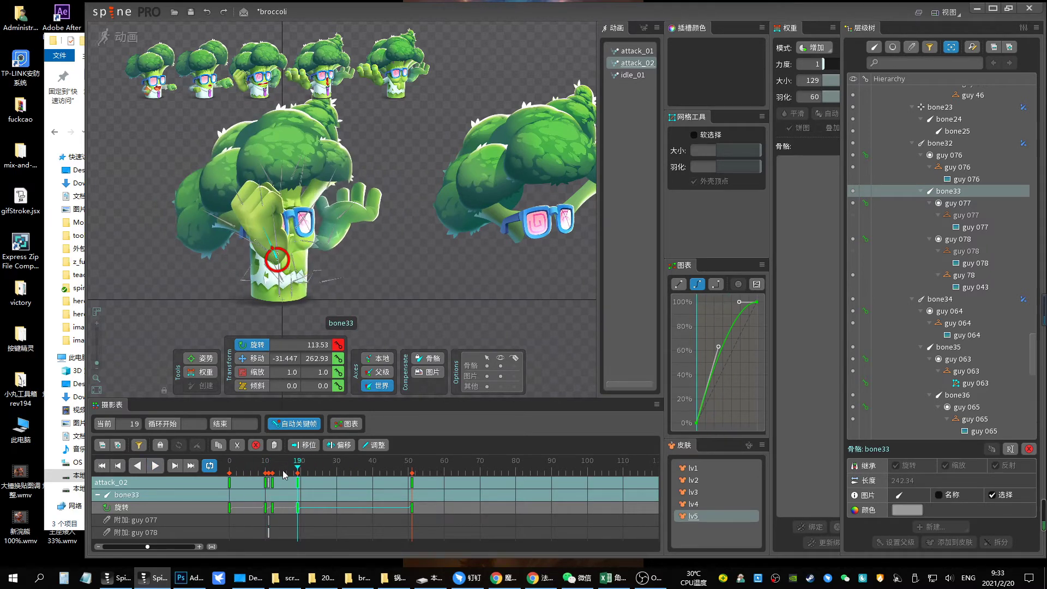
{"action": "left_click", "coordinate": [256, 200]}
{"action": "left_click", "coordinate": [857, 229]}
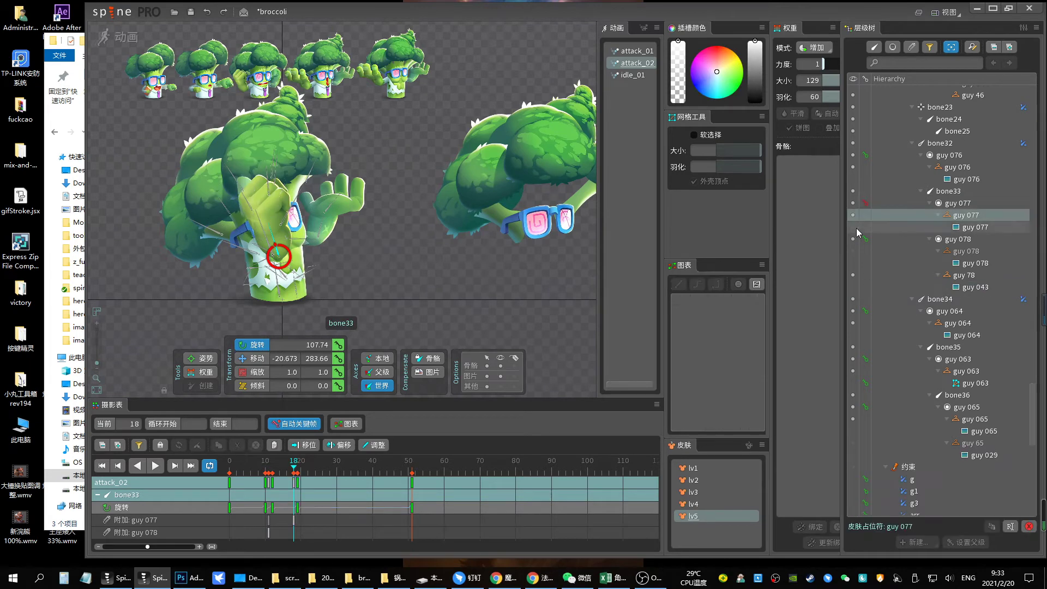
{"action": "left_click", "coordinate": [856, 261]}
Scrub back through the punch, then swing bone34's hand out right at frame 20
{"action": "mouse_move", "coordinate": [320, 465]}
{"action": "left_mouse_down"}
{"action": "mouse_move", "coordinate": [258, 472]}
{"action": "mouse_move", "coordinate": [305, 475]}
{"action": "left_mouse_up"}
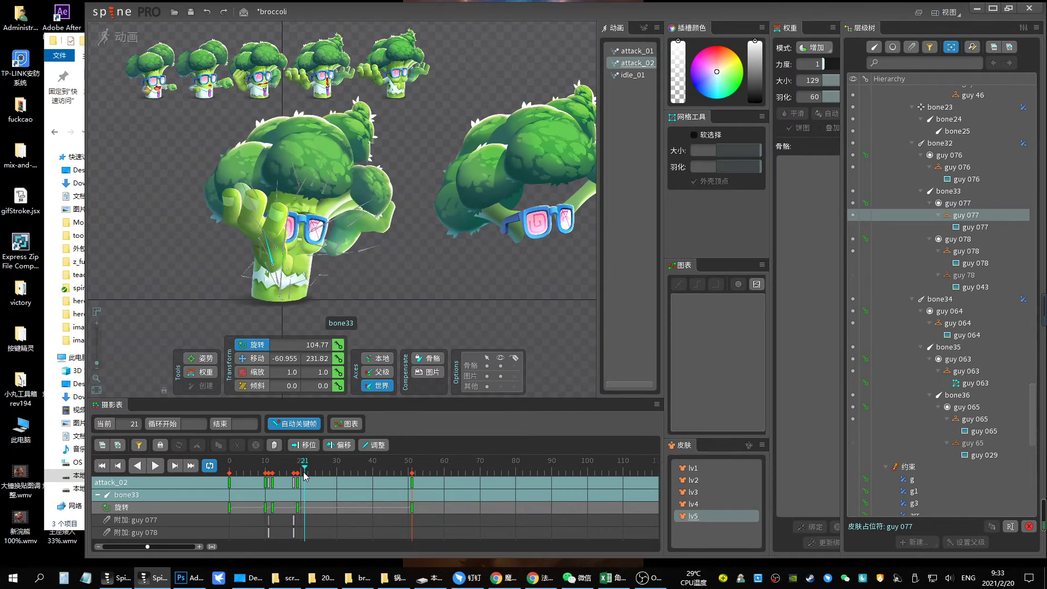
{"action": "left_click_drag", "start_coordinate": [304, 476], "coordinate": [302, 475]}
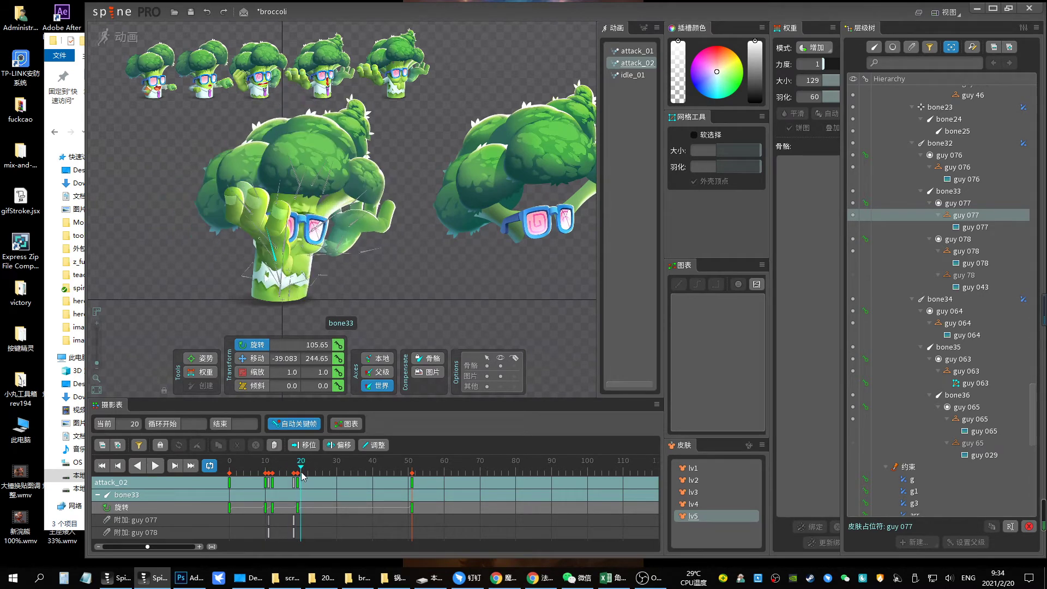
{"action": "left_click", "coordinate": [338, 238]}
{"action": "mouse_move", "coordinate": [340, 235]}
{"action": "left_mouse_down"}
{"action": "mouse_move", "coordinate": [393, 264]}
{"action": "mouse_move", "coordinate": [405, 238]}
{"action": "left_mouse_up"}
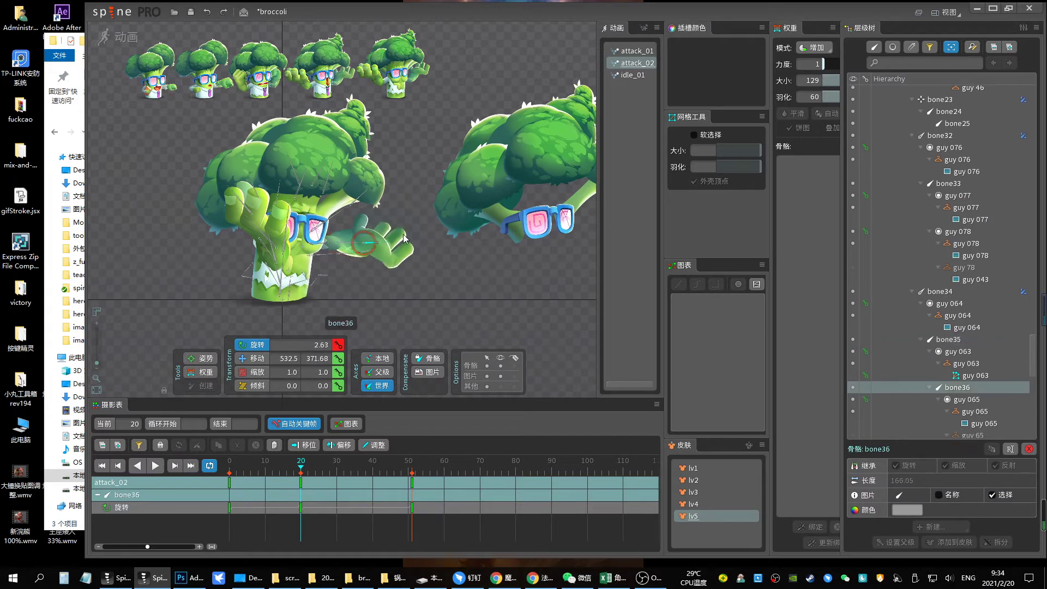
{"action": "left_click", "coordinate": [853, 435]}
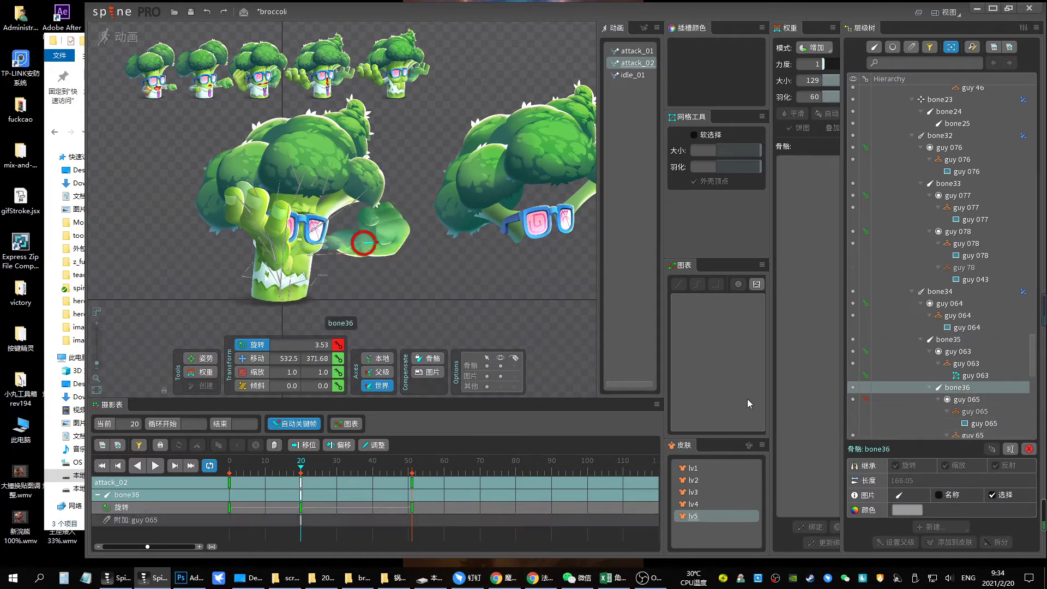
{"action": "left_click_drag", "start_coordinate": [261, 478], "coordinate": [273, 477]}
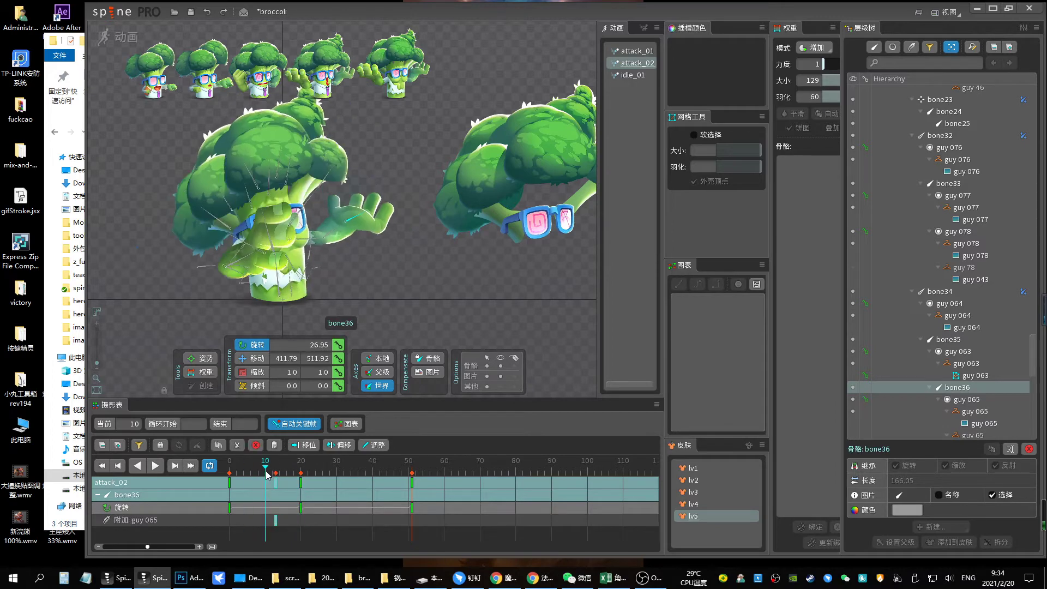
{"action": "left_click_drag", "start_coordinate": [318, 251], "coordinate": [260, 279]}
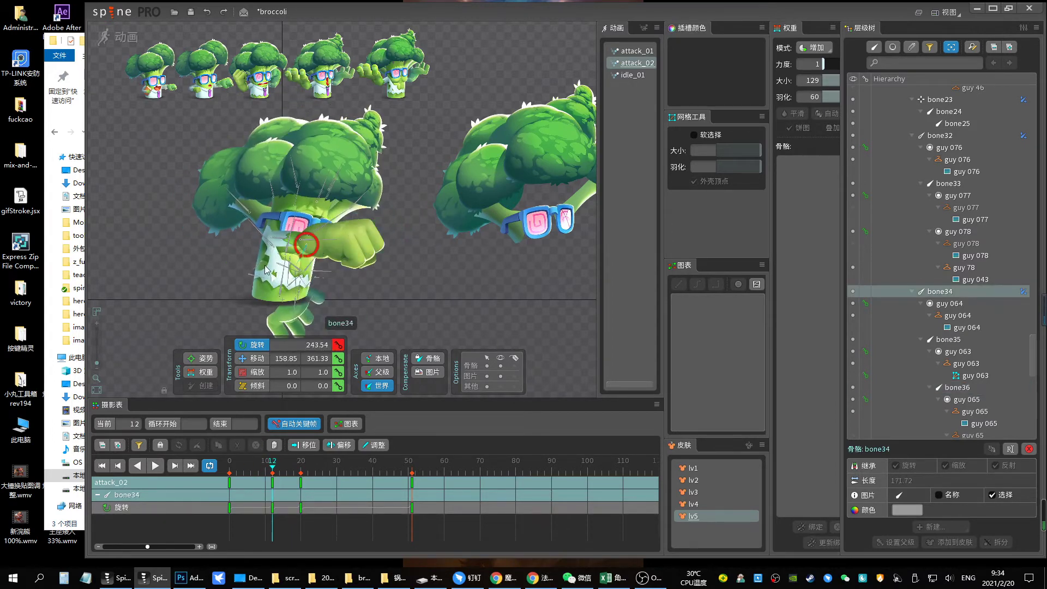
{"action": "left_click", "coordinate": [289, 287]}
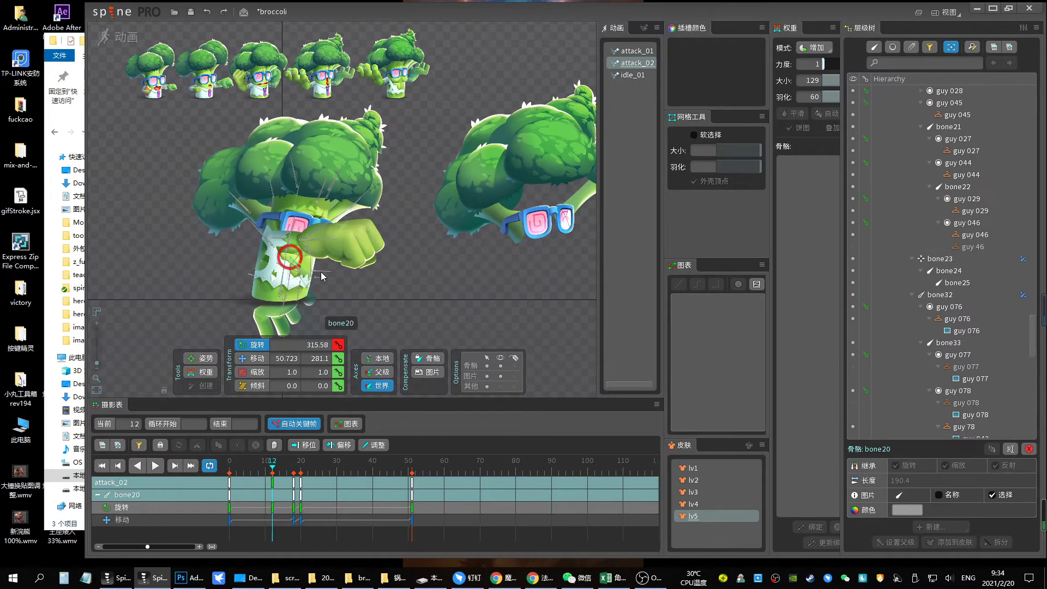
{"action": "left_click", "coordinate": [286, 297]}
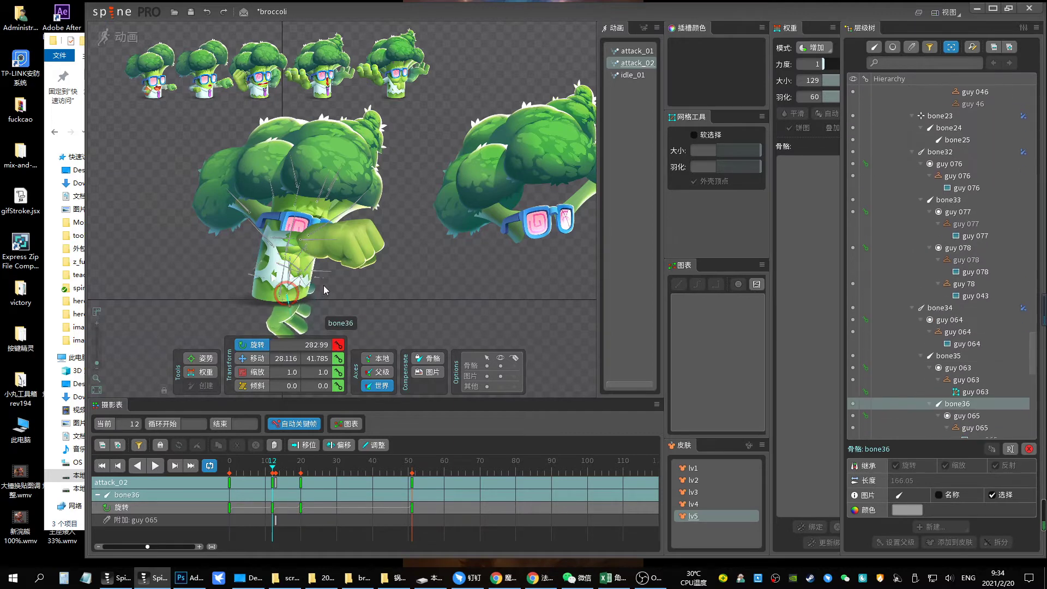
{"action": "left_click", "coordinate": [291, 285]}
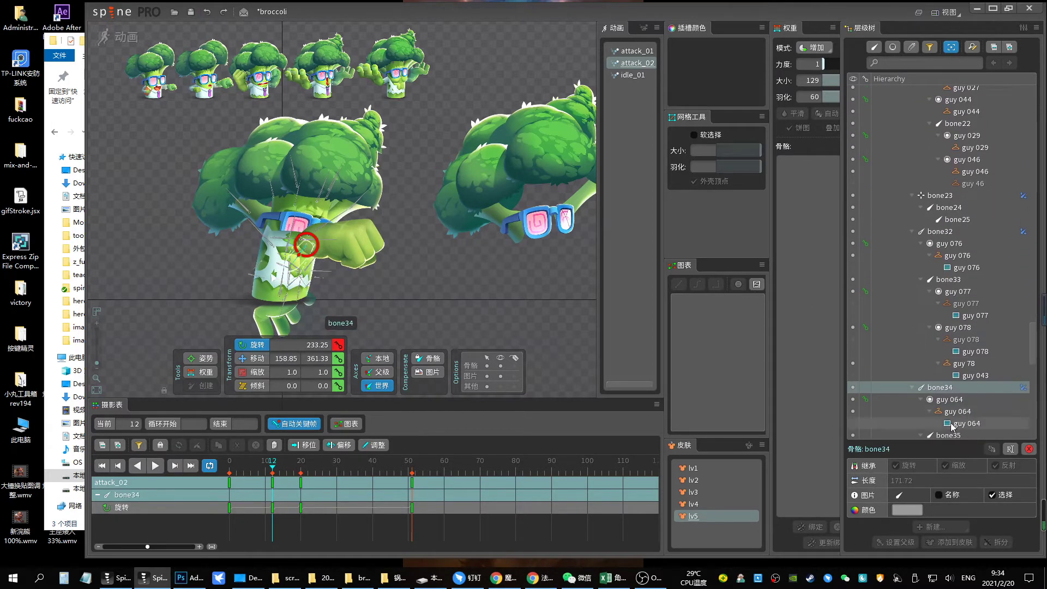
{"action": "left_click", "coordinate": [949, 435]}
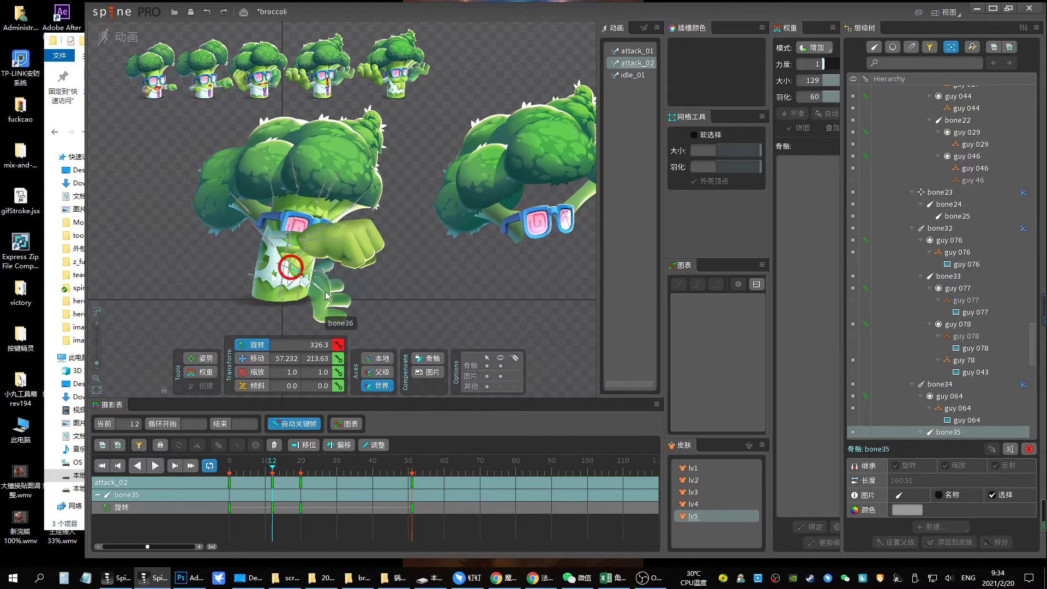
{"action": "left_click", "coordinate": [326, 295]}
{"action": "left_click", "coordinate": [269, 520]}
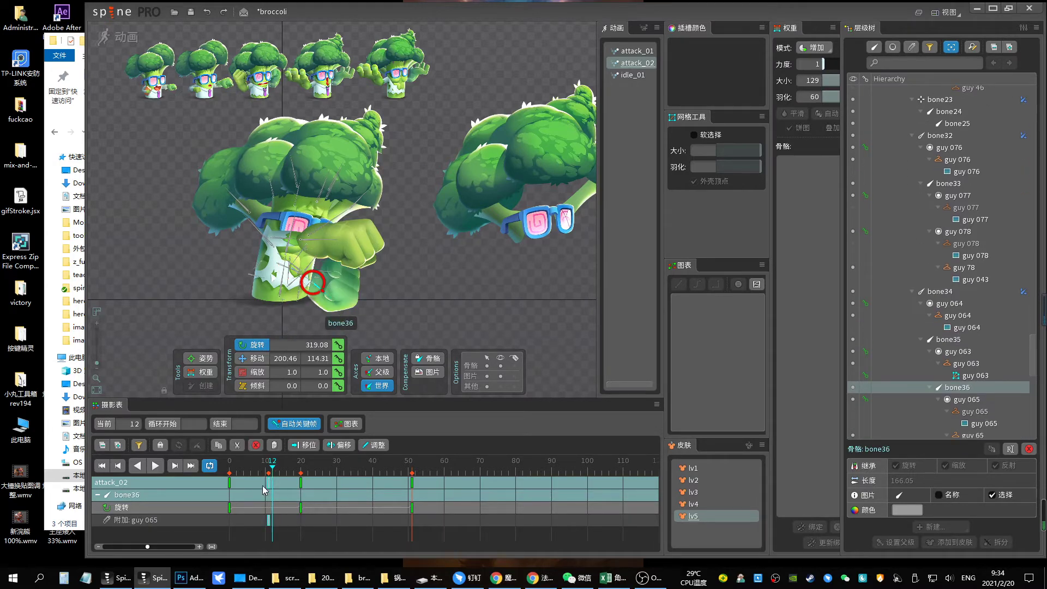
{"action": "key", "text": "space"}
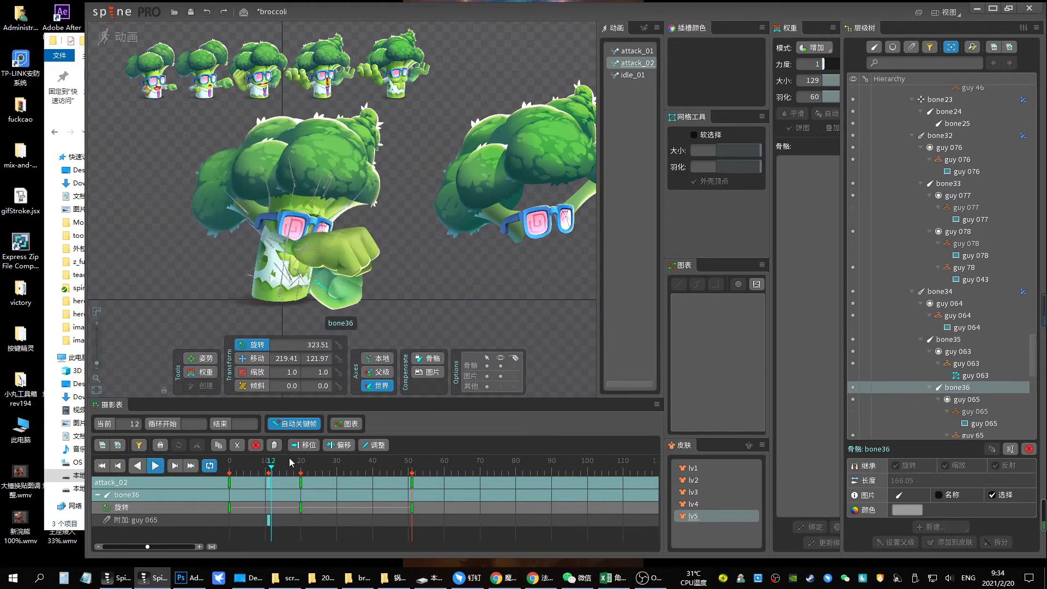
{"action": "mouse_move", "coordinate": [269, 474]}
{"action": "left_mouse_down"}
{"action": "mouse_move", "coordinate": [280, 477]}
{"action": "mouse_move", "coordinate": [269, 479]}
{"action": "left_mouse_up"}
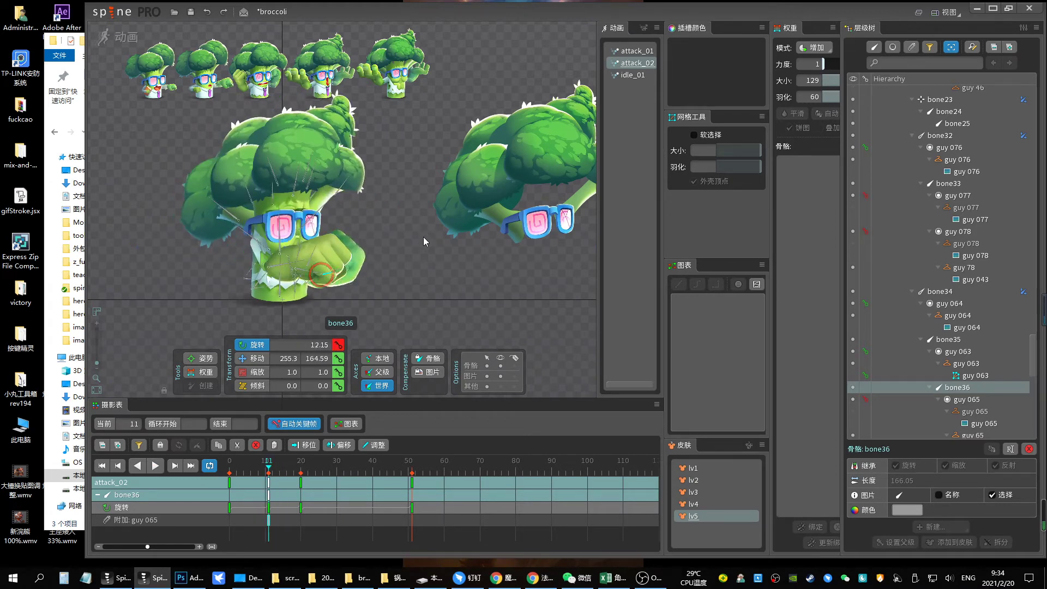
{"action": "left_click", "coordinate": [301, 254]}
Set a translate key for bone34 at the start and check frames 11–18
{"action": "key", "text": "Home"}
{"action": "key", "text": "v"}
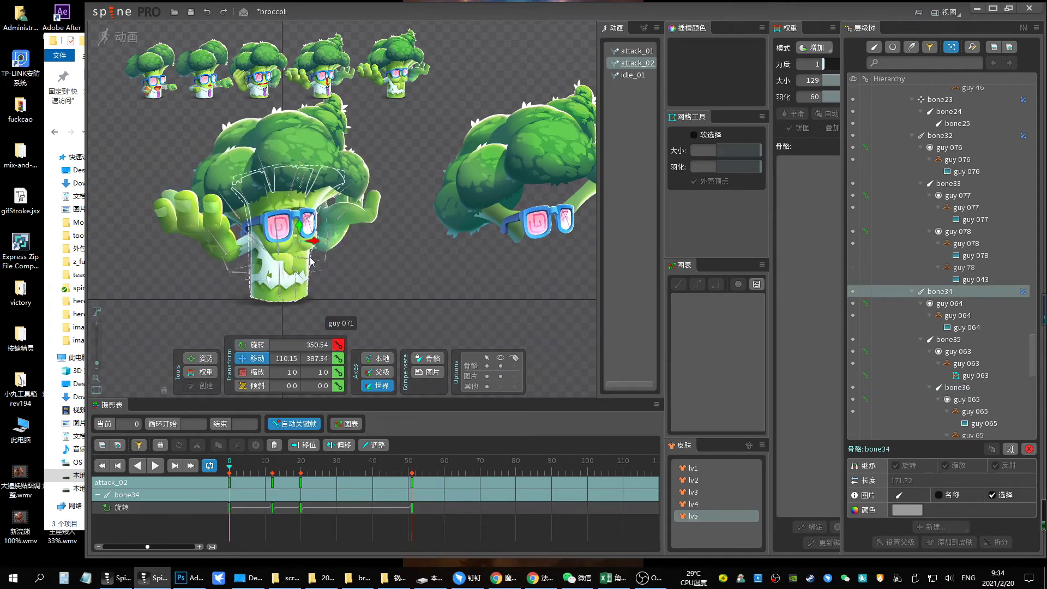
{"action": "left_click", "coordinate": [338, 359]}
{"action": "left_click_drag", "start_coordinate": [289, 472], "coordinate": [270, 473]}
{"action": "left_click_drag", "start_coordinate": [286, 470], "coordinate": [295, 470]}
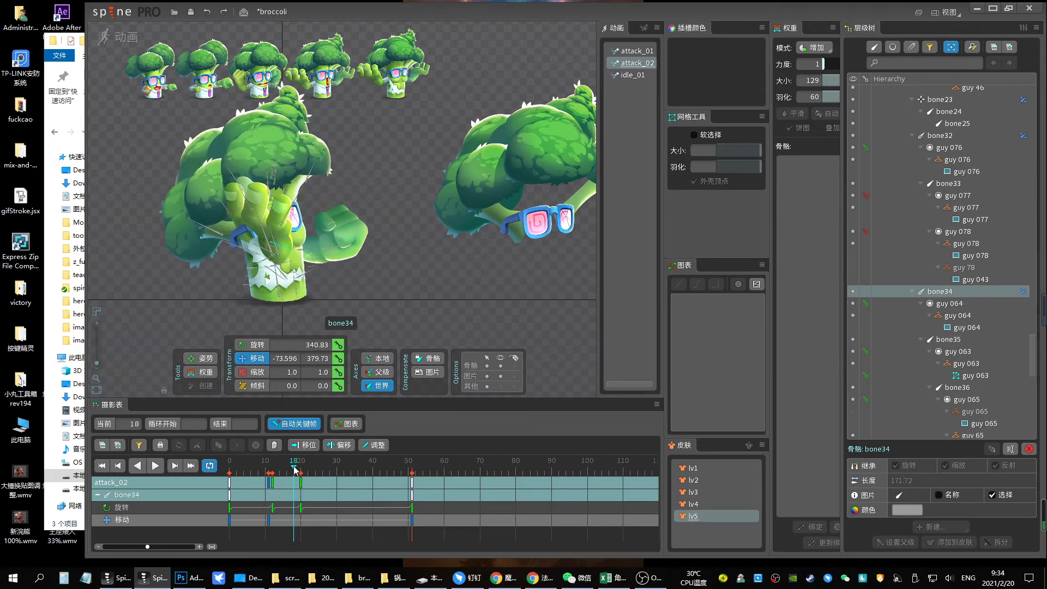
{"action": "left_click", "coordinate": [271, 482]}
Move bone34's arm right at frame 20 and check the pose on the lv4 skin
{"action": "left_click", "coordinate": [301, 470]}
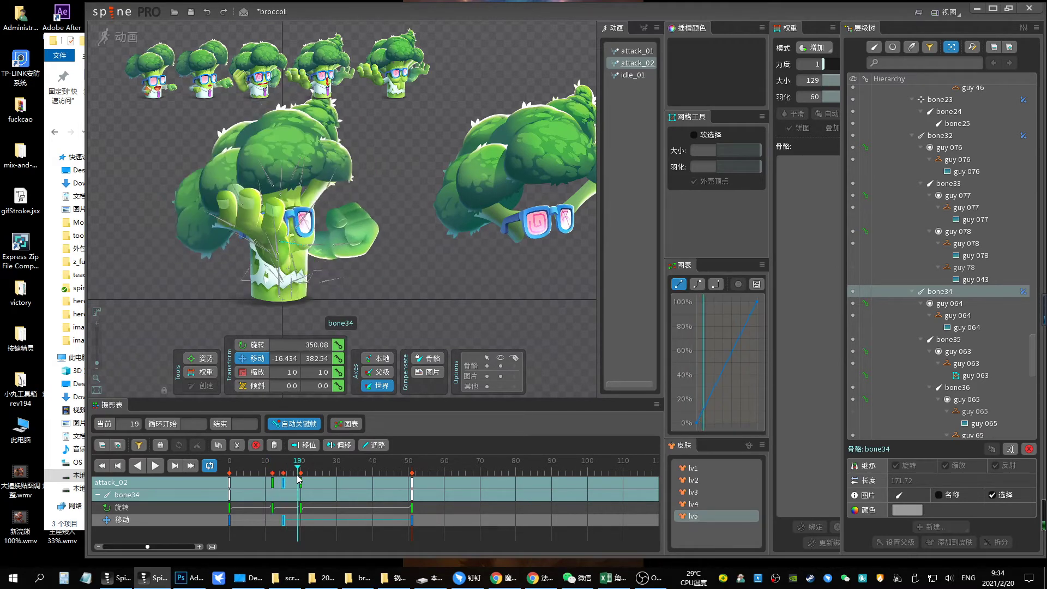
{"action": "left_click_drag", "start_coordinate": [311, 248], "coordinate": [330, 254]}
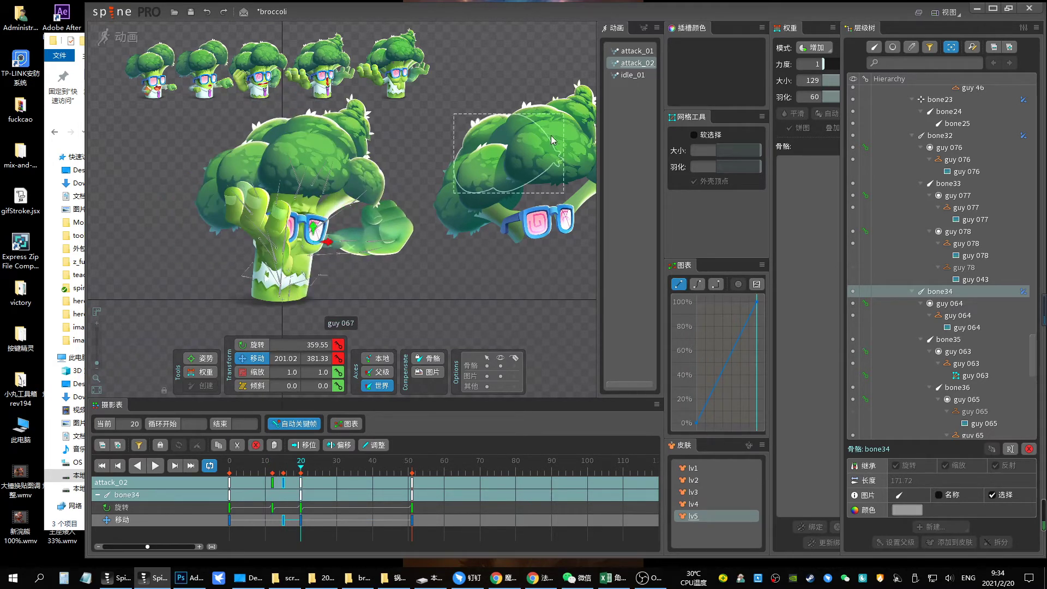
{"action": "left_click", "coordinate": [699, 505]}
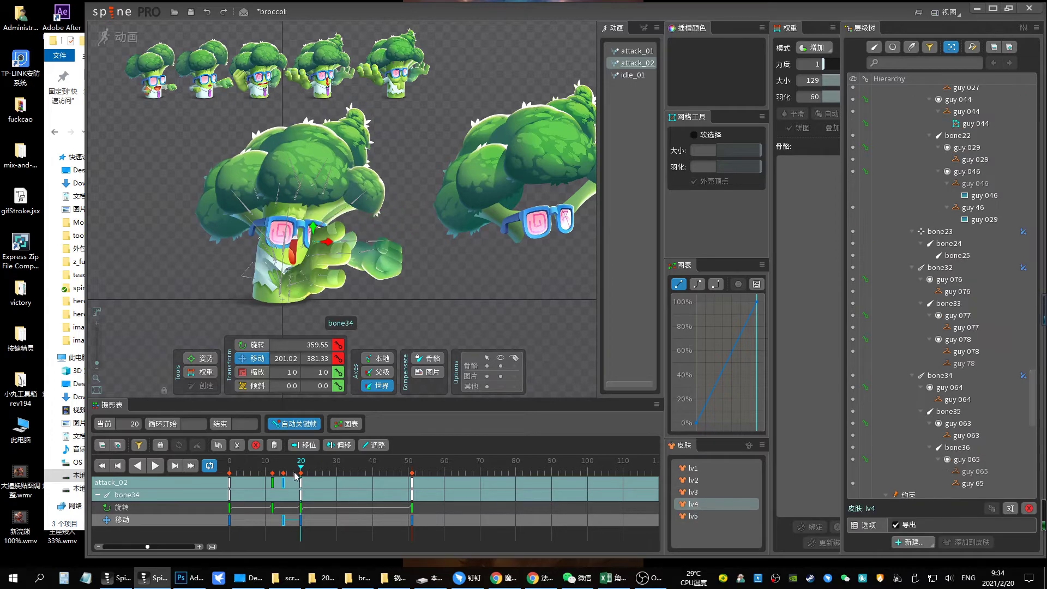
{"action": "left_click_drag", "start_coordinate": [295, 476], "coordinate": [358, 472]}
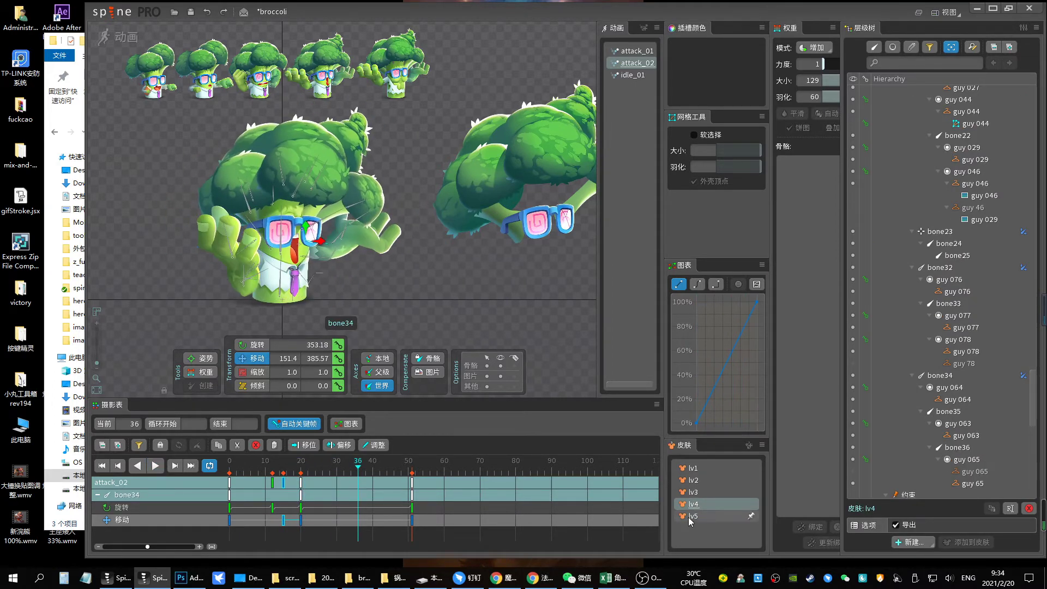
{"action": "left_click_drag", "start_coordinate": [280, 474], "coordinate": [303, 473]}
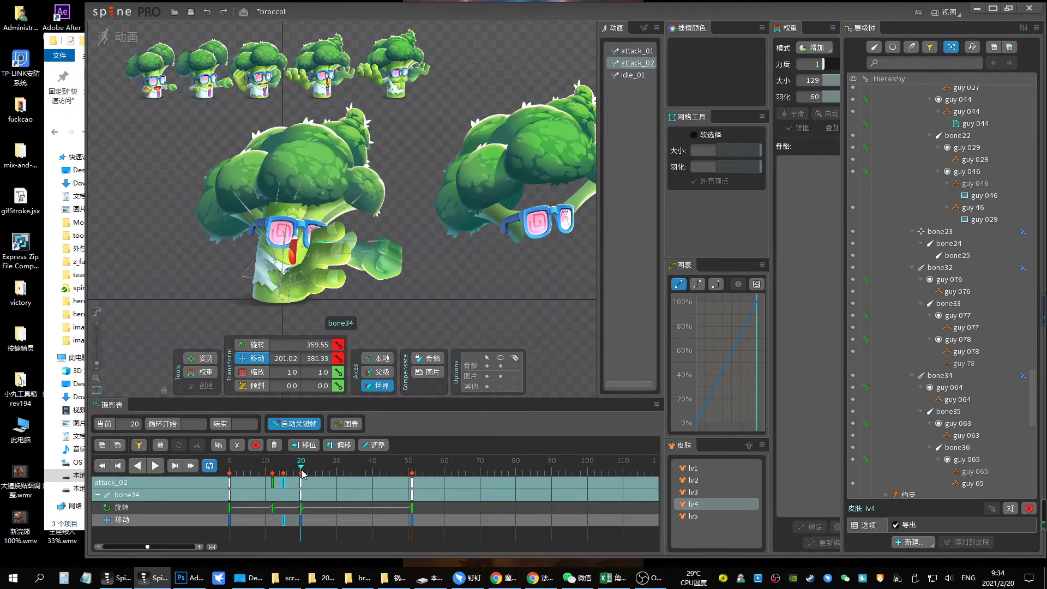
Back on the lv5 skin, rotate the arm further at frame 12
{"action": "left_click", "coordinate": [706, 515]}
{"action": "mouse_move", "coordinate": [299, 473]}
{"action": "left_mouse_down"}
{"action": "mouse_move", "coordinate": [269, 473]}
{"action": "mouse_move", "coordinate": [275, 467]}
{"action": "left_mouse_up"}
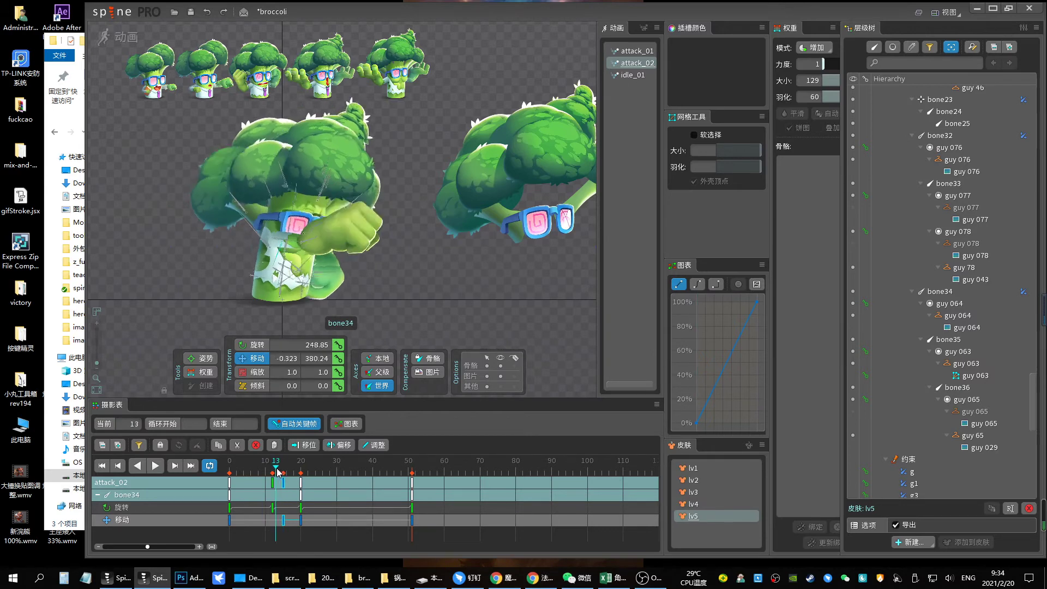
{"action": "left_click_drag", "start_coordinate": [278, 262], "coordinate": [368, 297]}
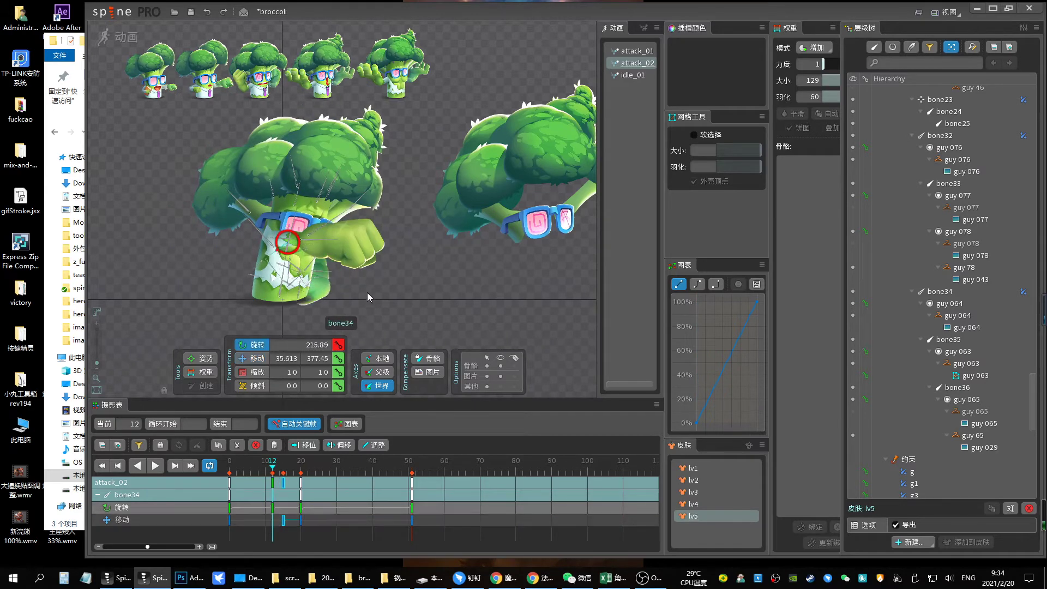
{"action": "left_click", "coordinate": [259, 257]}
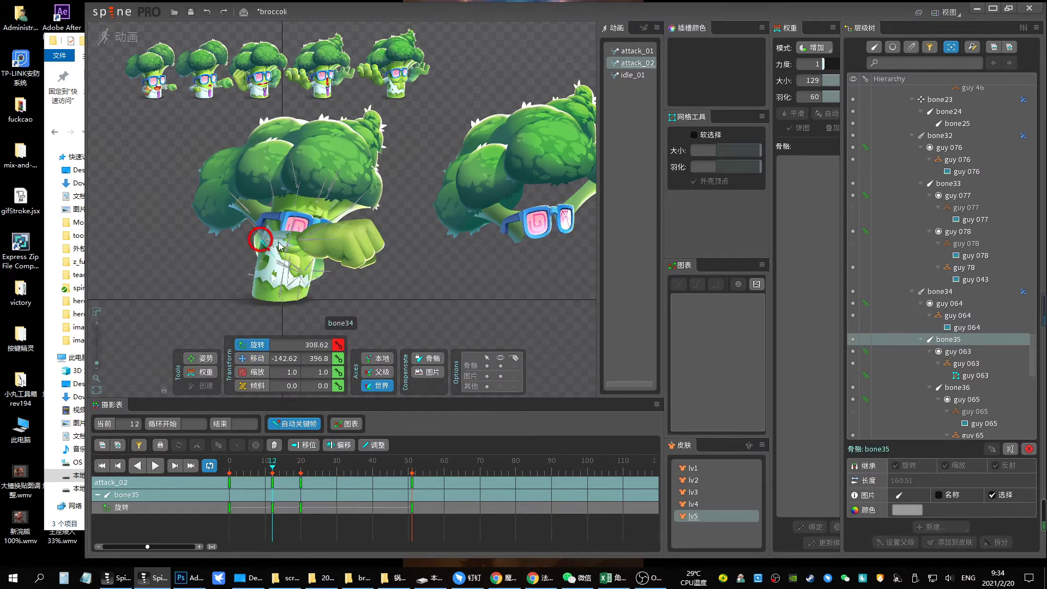
Shift bone35 and bone34's keys to about frame 17, replay attack_02, and select bone36
{"action": "left_click", "coordinate": [283, 264]}
{"action": "left_click", "coordinate": [272, 274]}
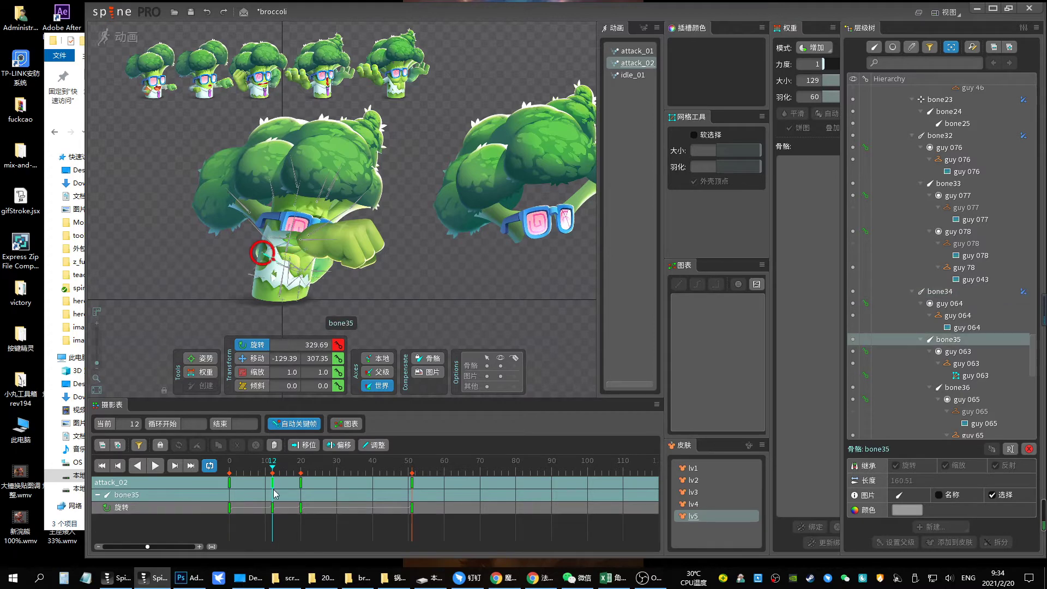
{"action": "mouse_move", "coordinate": [273, 473]}
{"action": "left_mouse_down"}
{"action": "mouse_move", "coordinate": [295, 493]}
{"action": "mouse_move", "coordinate": [291, 483]}
{"action": "left_mouse_up"}
{"action": "left_click", "coordinate": [278, 246], "text": "ctrl"}
{"action": "key", "text": "space"}
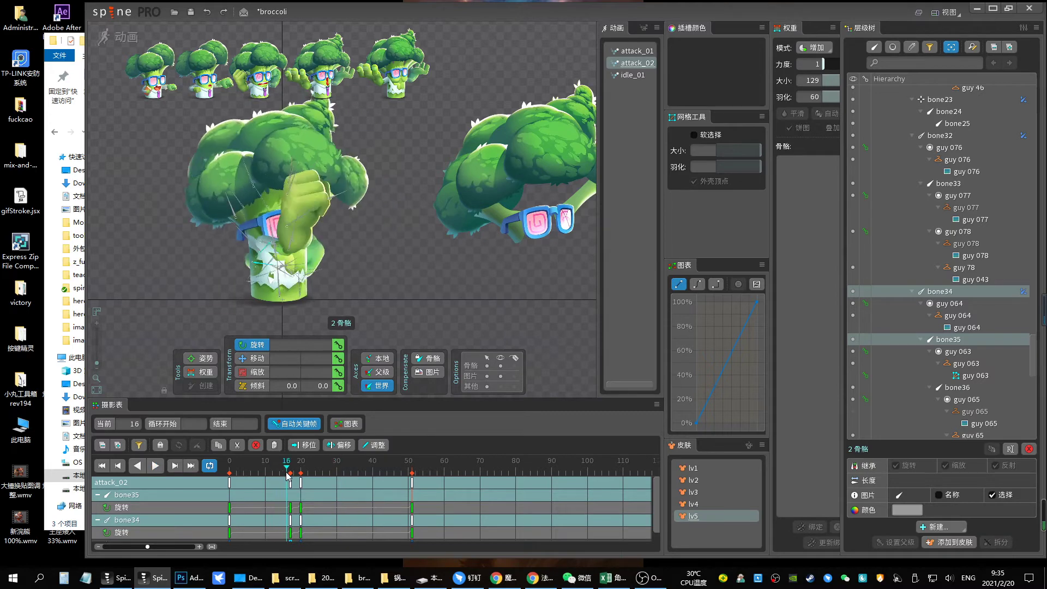
{"action": "key", "text": "space"}
{"action": "left_click", "coordinate": [289, 271]}
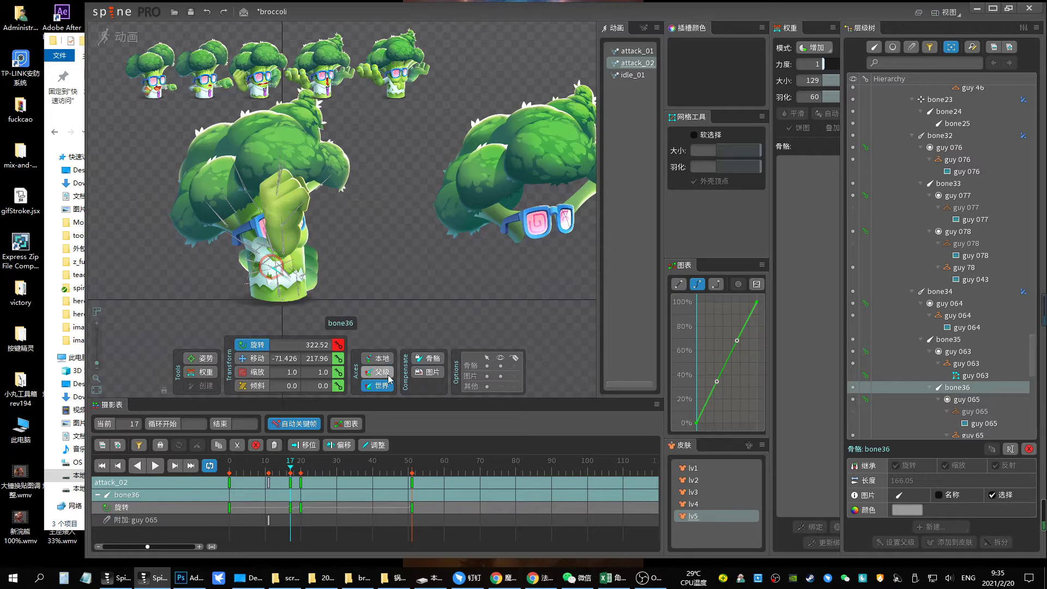
{"action": "key", "text": "space"}
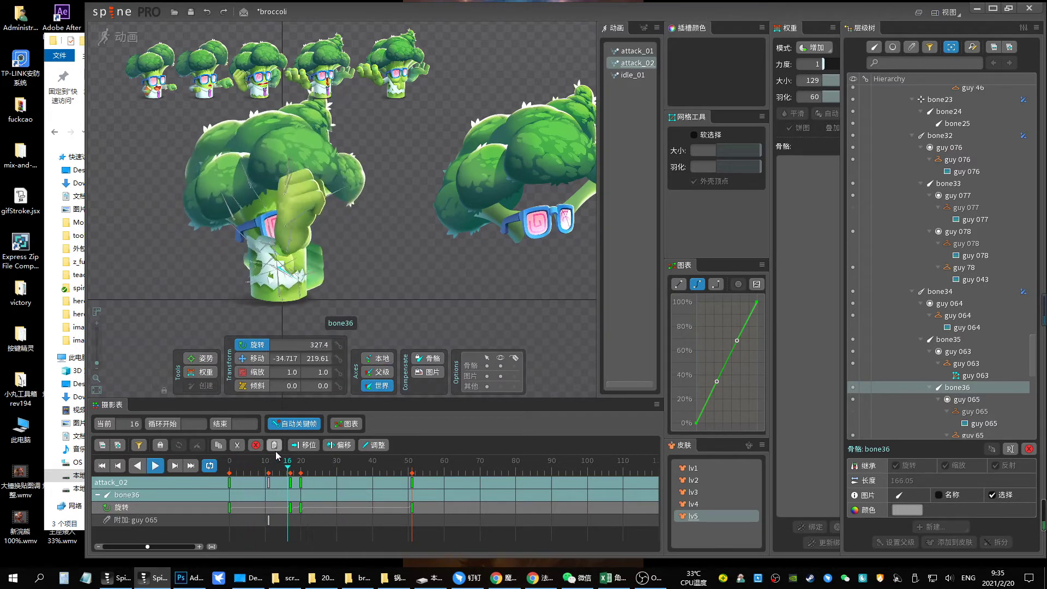
{"action": "left_click", "coordinate": [219, 469]}
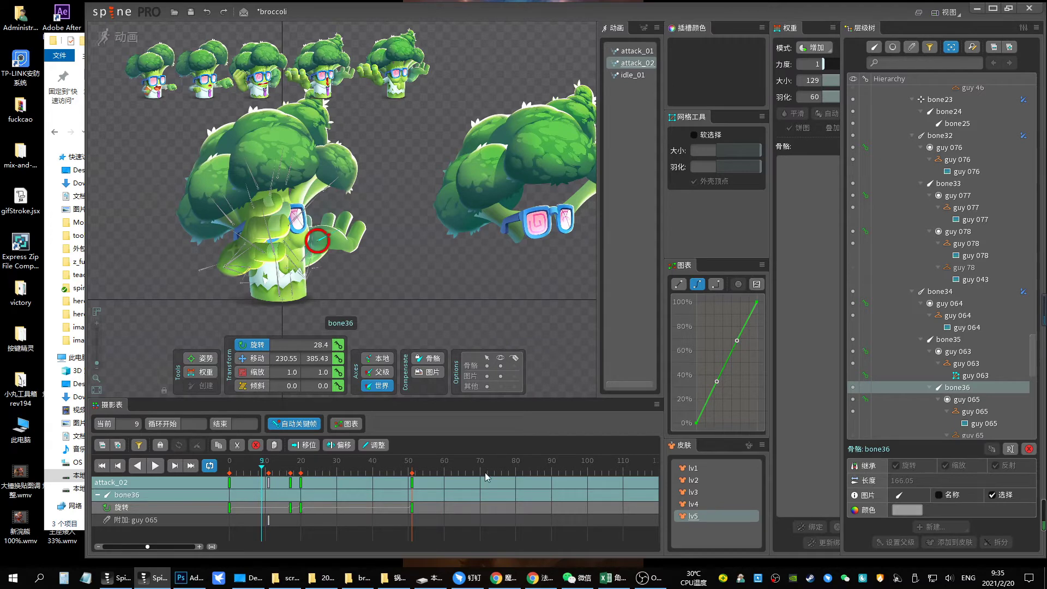
{"action": "left_click", "coordinate": [704, 505]}
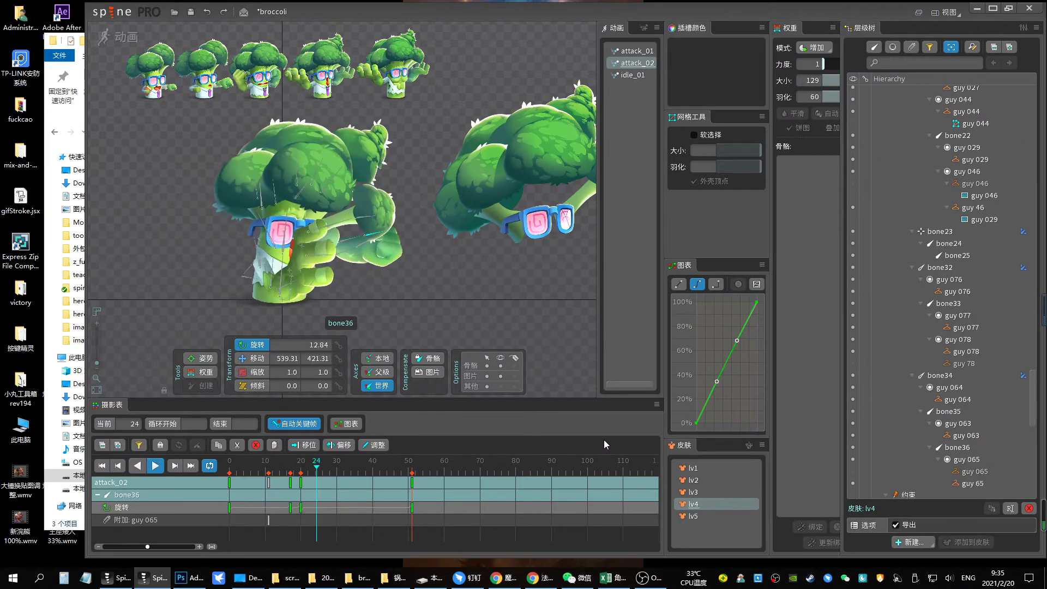
{"action": "left_click", "coordinate": [685, 517]}
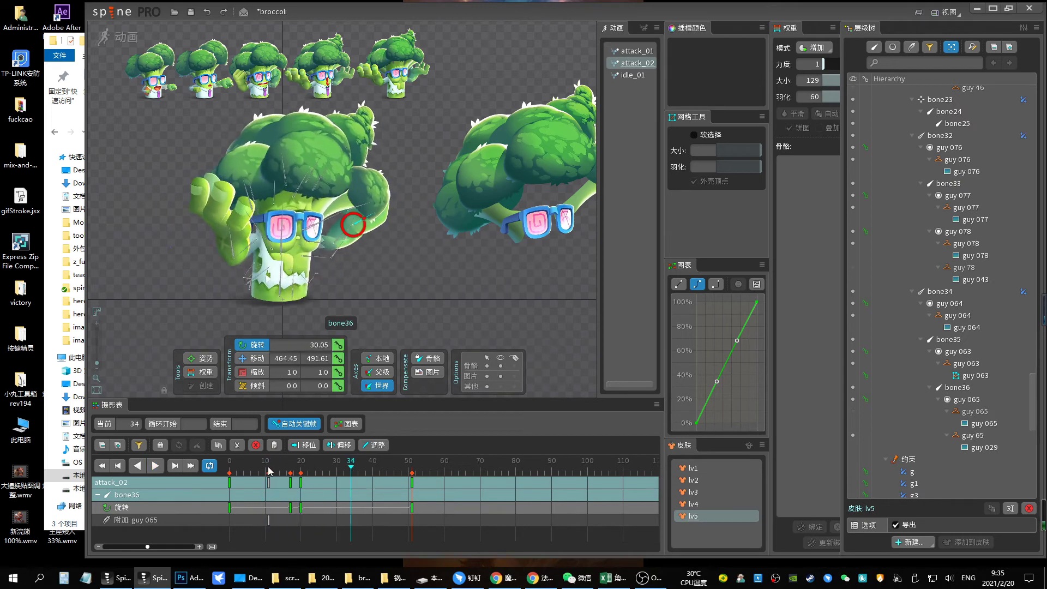
{"action": "left_click", "coordinate": [703, 505]}
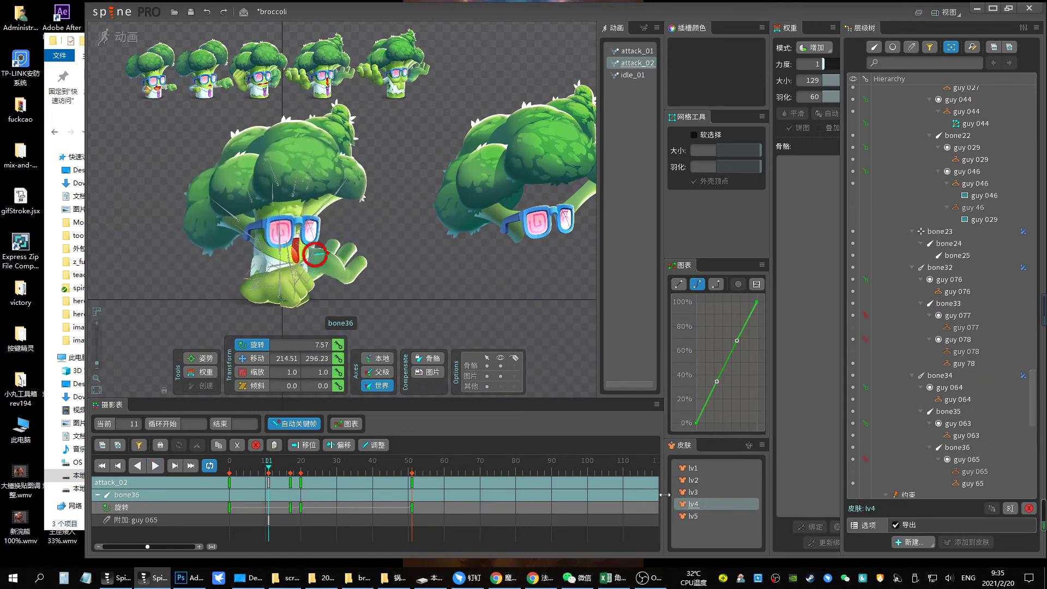
{"action": "left_click", "coordinate": [254, 474]}
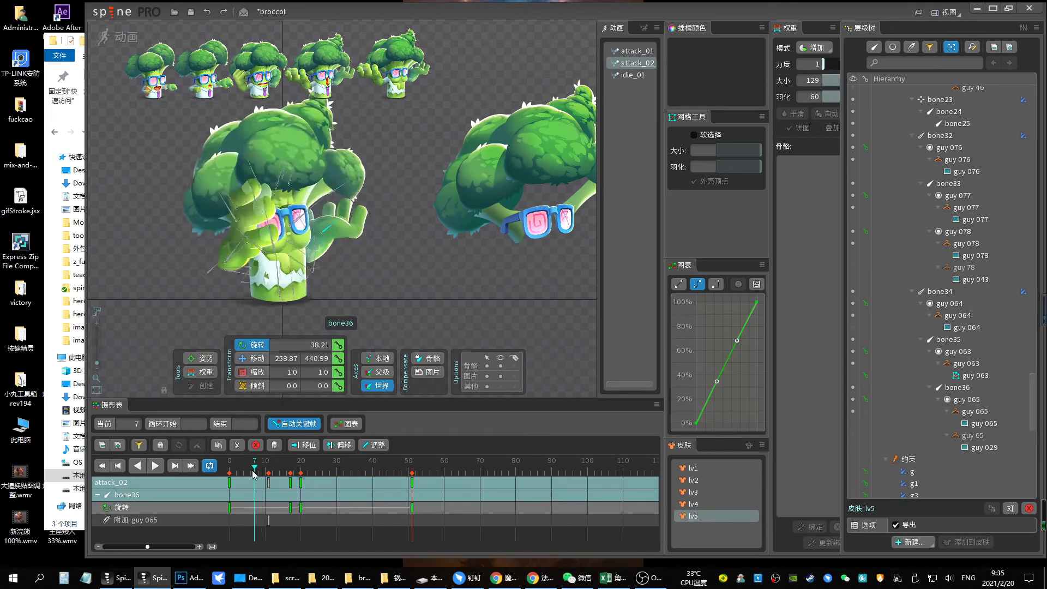
{"action": "left_click", "coordinate": [273, 467]}
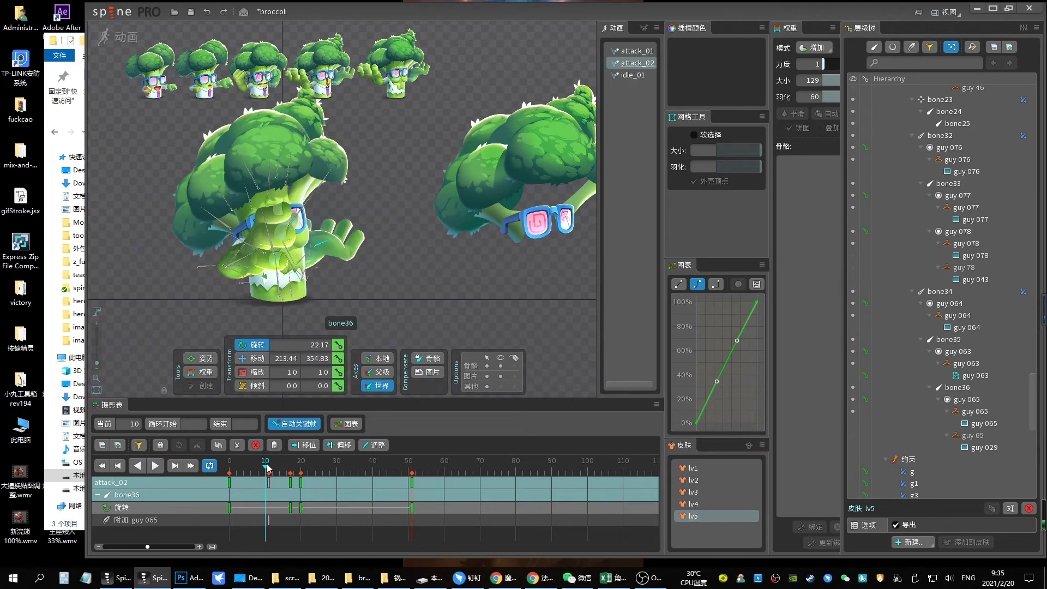
{"action": "key", "text": "v"}
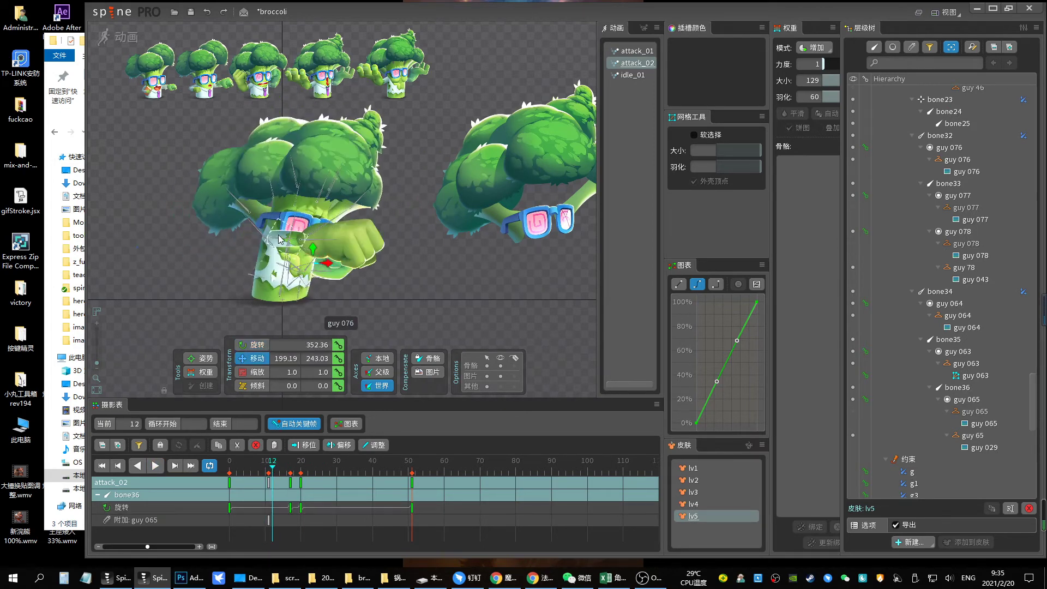
{"action": "left_click", "coordinate": [279, 240]}
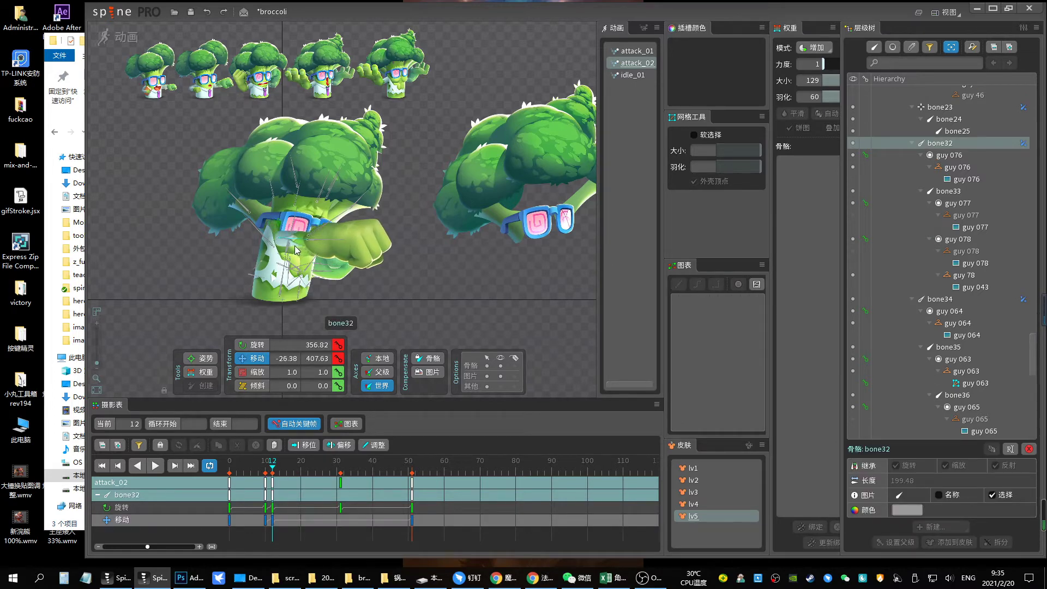
Review attack_02 with bone33 and bone32 selected, then narrow the selection to bone33
{"action": "left_click", "coordinate": [319, 244]}
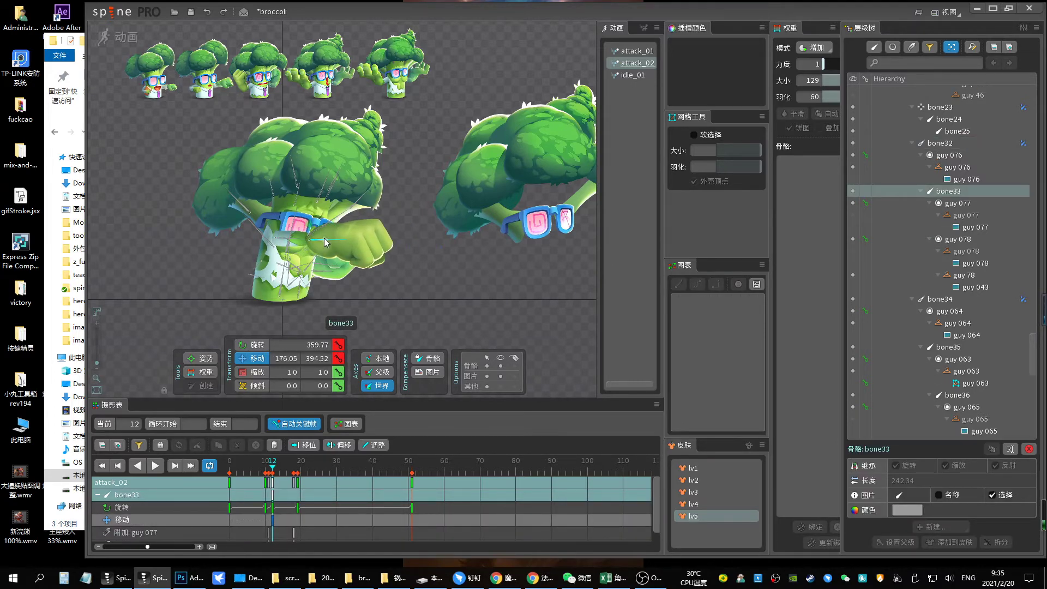
{"action": "mouse_move", "coordinate": [273, 472]}
{"action": "left_mouse_down"}
{"action": "mouse_move", "coordinate": [301, 477]}
{"action": "mouse_move", "coordinate": [342, 510]}
{"action": "left_mouse_up"}
{"action": "left_click", "coordinate": [275, 255], "text": "ctrl"}
{"action": "key", "text": "space"}
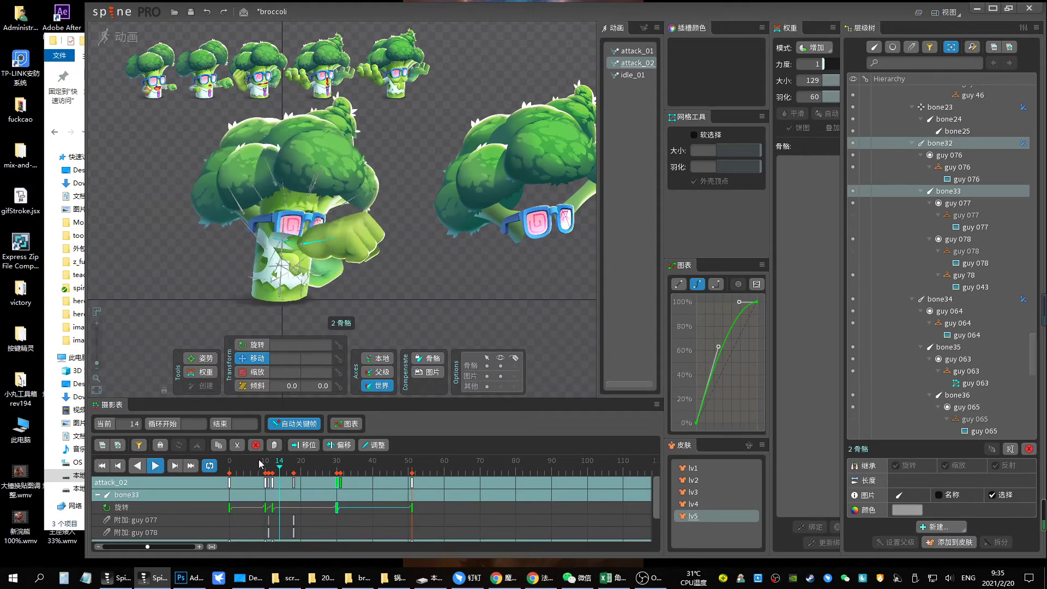
{"action": "key", "text": "space"}
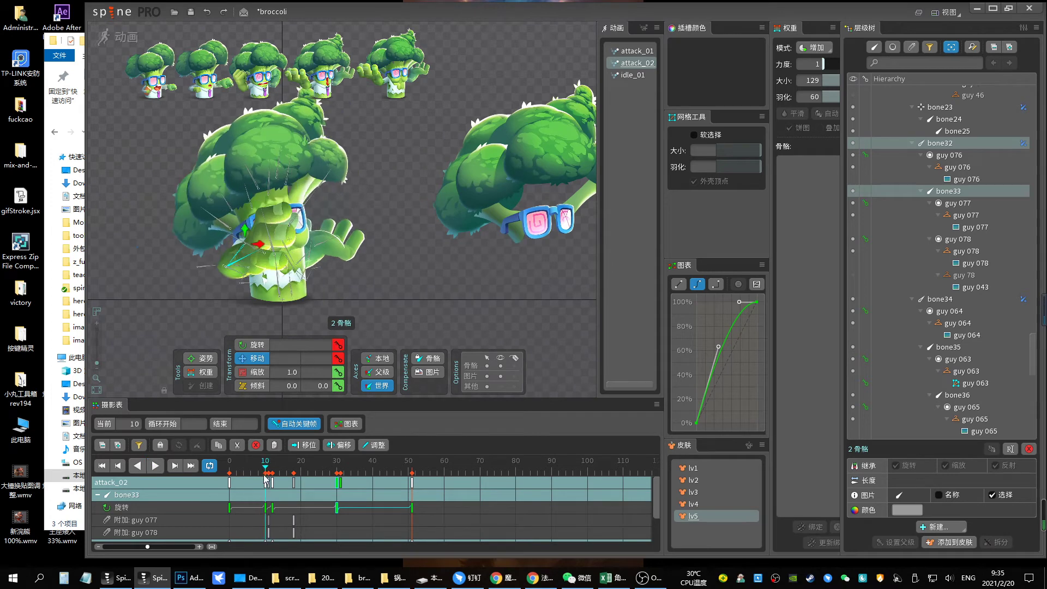
{"action": "key", "text": "c"}
{"action": "left_click", "coordinate": [248, 254]}
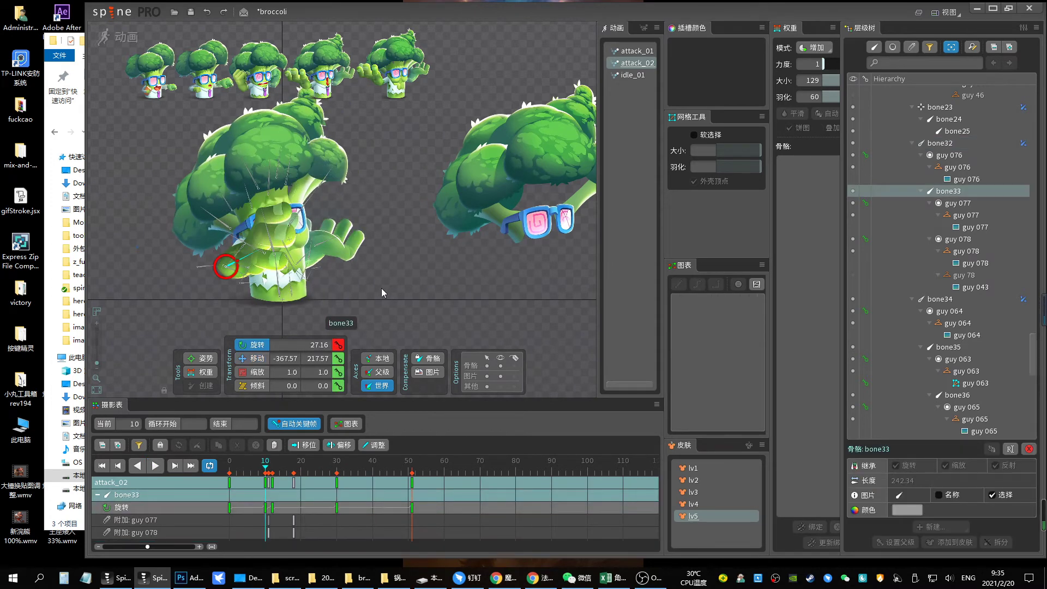
Key bone33's fist position at frame 10 and paste the frame 0 key at frame 12
{"action": "key", "text": "v"}
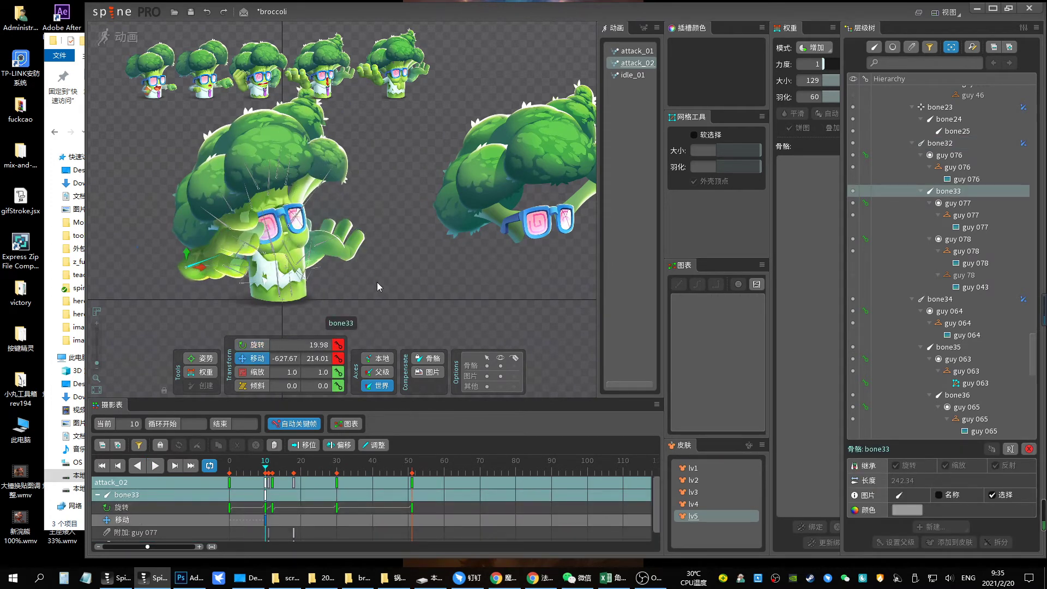
{"action": "left_click_drag", "start_coordinate": [378, 283], "coordinate": [382, 286]}
{"action": "key", "text": "Home"}
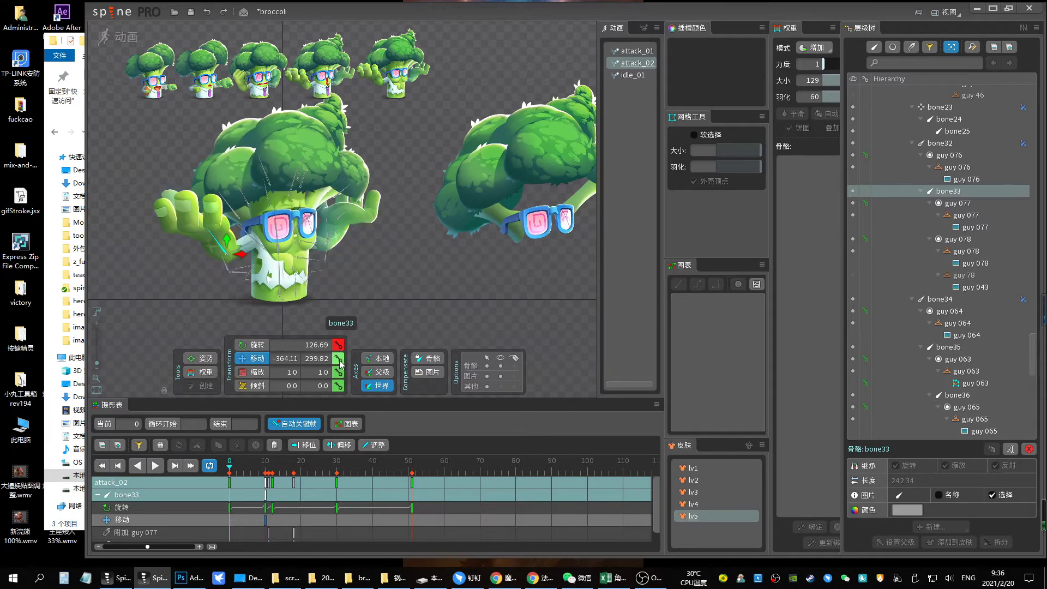
{"action": "key", "text": "ctrl+c"}
{"action": "left_click", "coordinate": [272, 461]}
{"action": "left_click", "coordinate": [276, 445]}
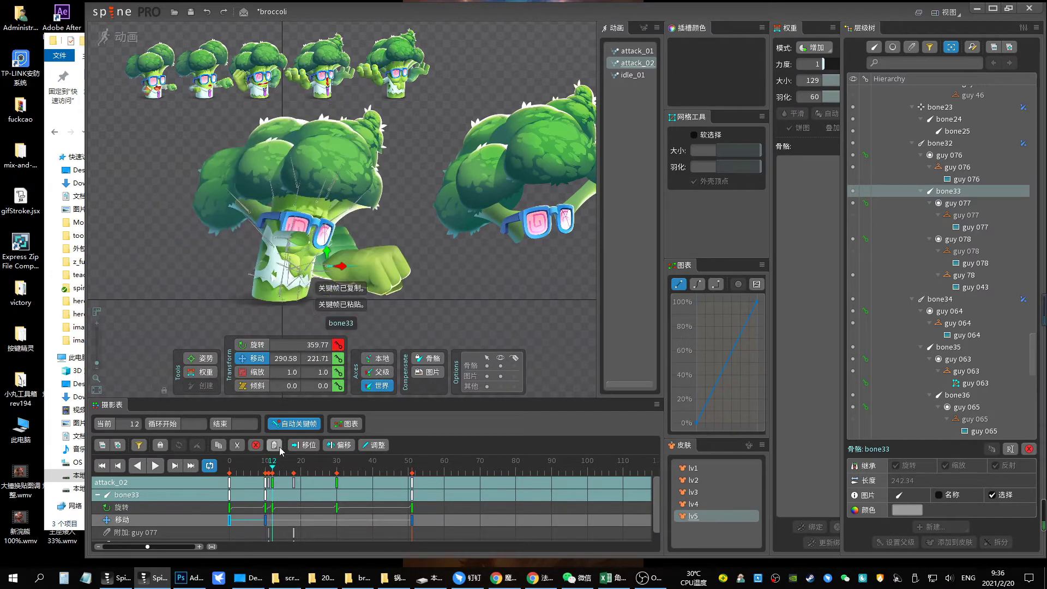
Push the fist up-left to key frame 12 and play attack_02 to preview
{"action": "left_click_drag", "start_coordinate": [423, 273], "coordinate": [408, 250]}
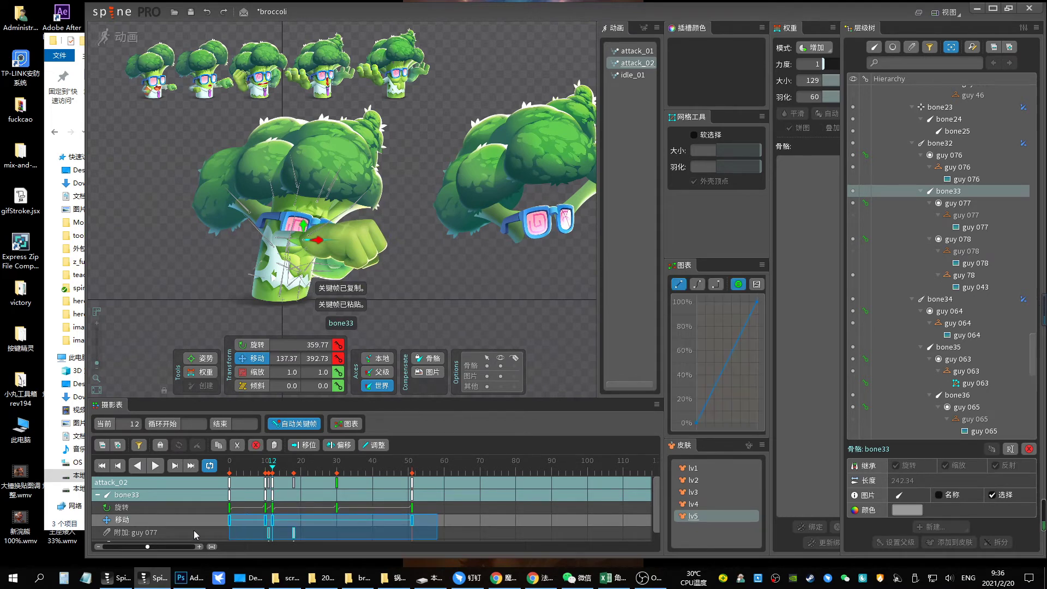
{"action": "left_click", "coordinate": [319, 491]}
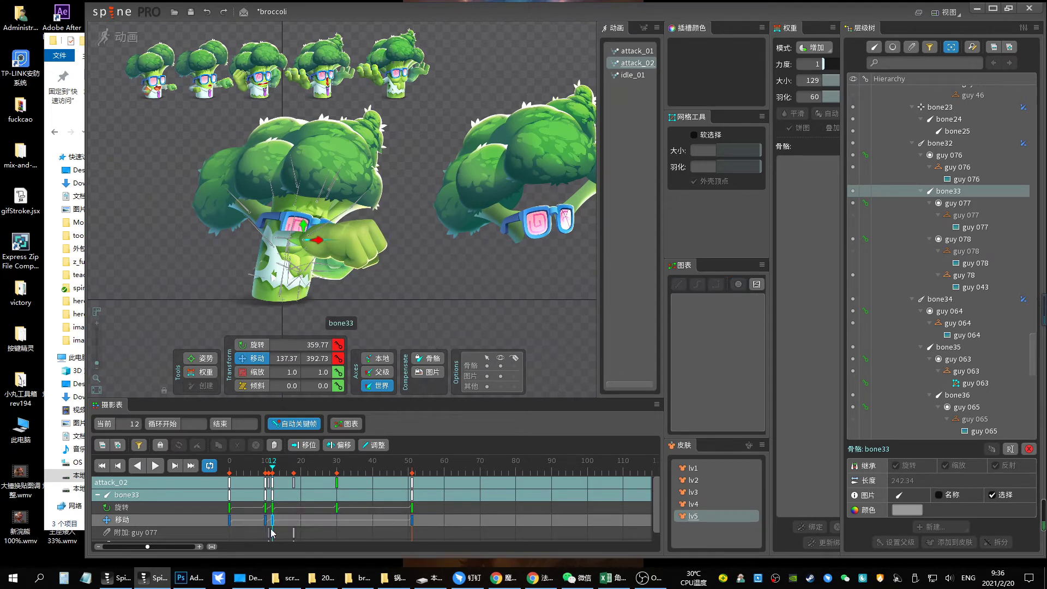
{"action": "key", "text": "space"}
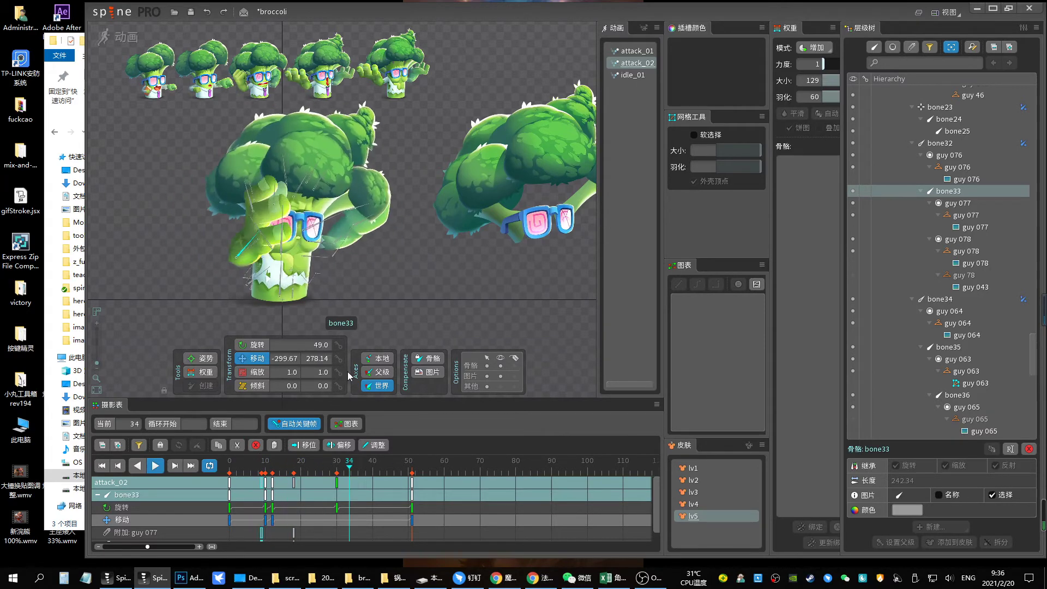
Preview the attack_02 punch on skins lv4, lv3 and lv2
{"action": "left_click", "coordinate": [695, 504]}
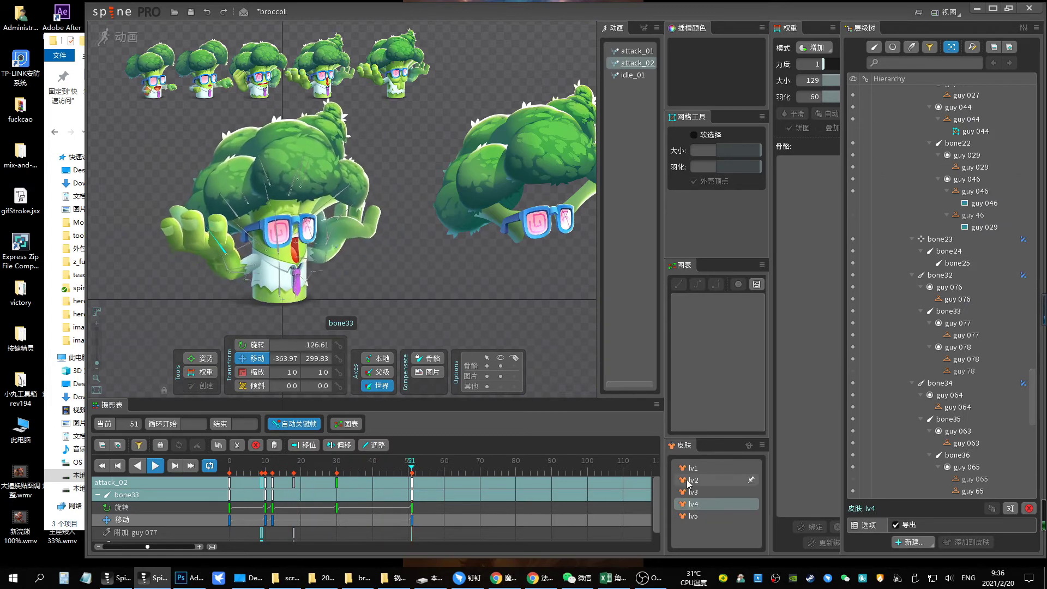
{"action": "left_click", "coordinate": [700, 491]}
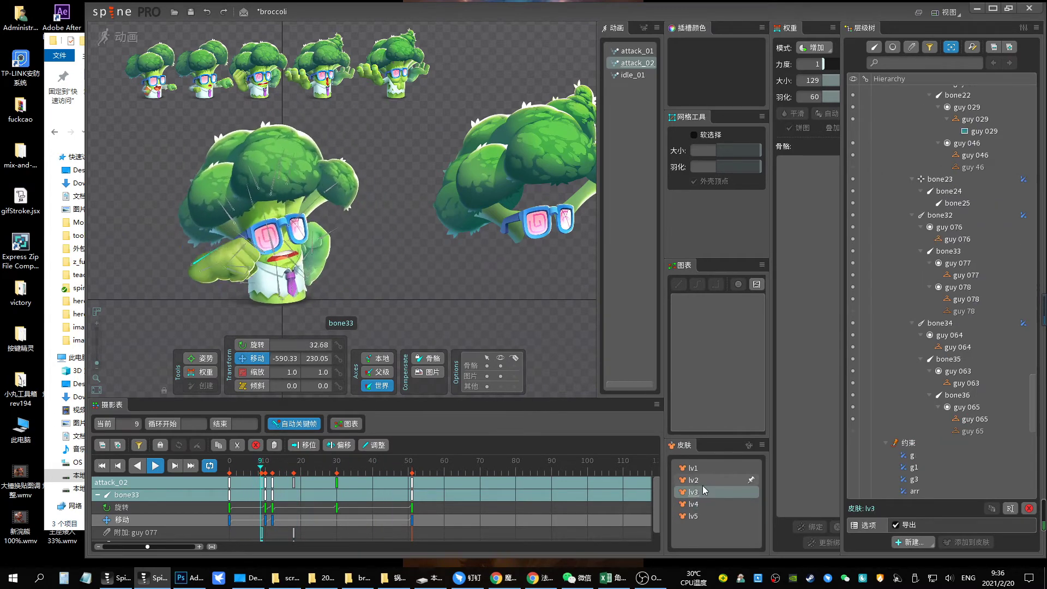
{"action": "left_click", "coordinate": [705, 485]}
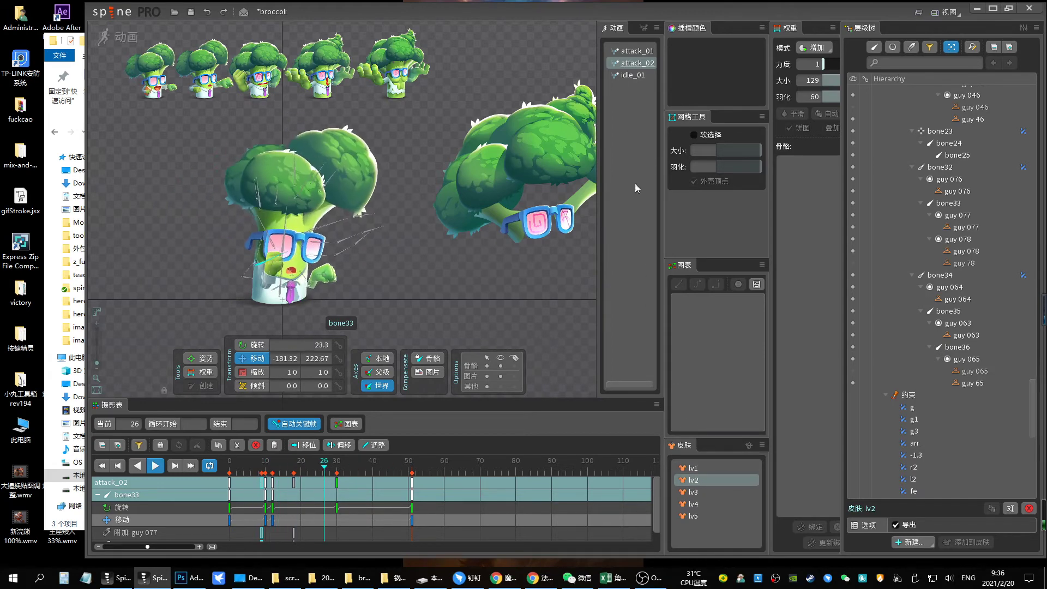
Switch to attack_01, stop playback, save the project, and set the frame to 7
{"action": "left_click", "coordinate": [636, 51]}
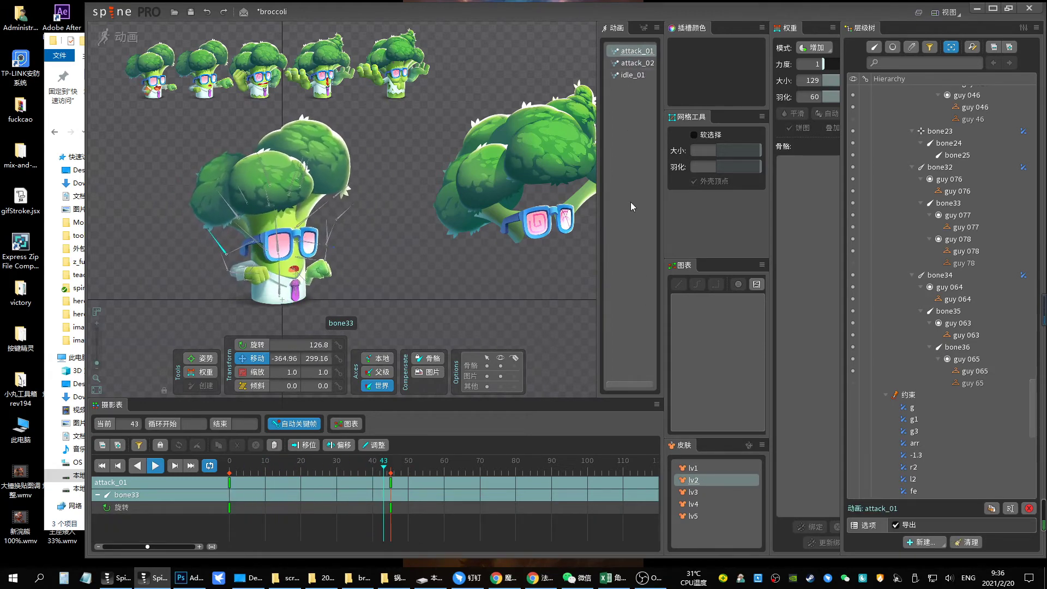
{"action": "scroll", "coordinate": [104, 375], "scroll_direction": "up", "scroll_amount": 3}
{"action": "key", "text": "space"}
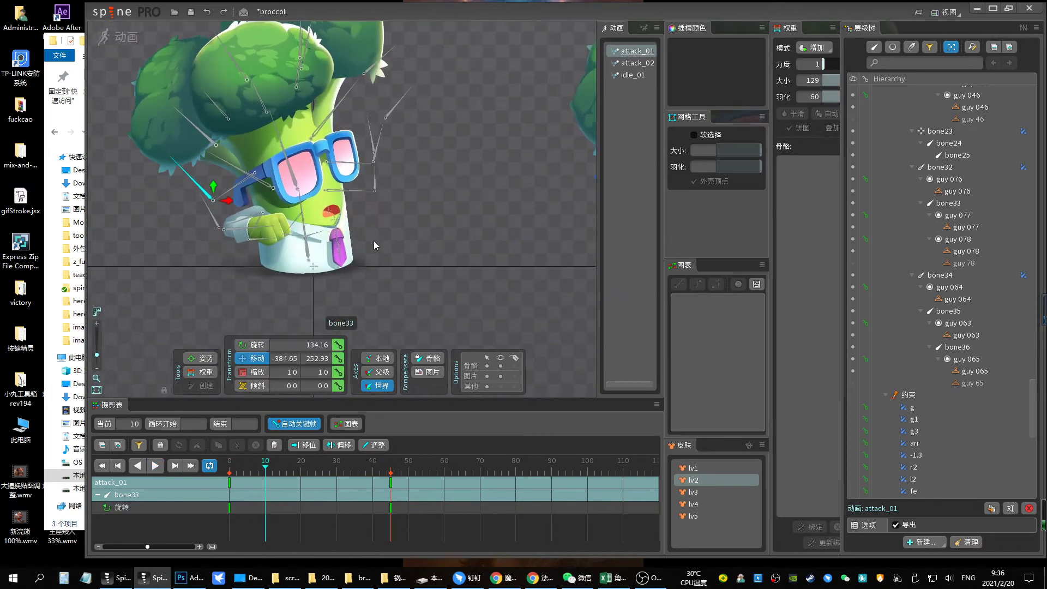
{"action": "key", "text": "ctrl+s"}
{"action": "left_click_drag", "start_coordinate": [264, 476], "coordinate": [256, 470]}
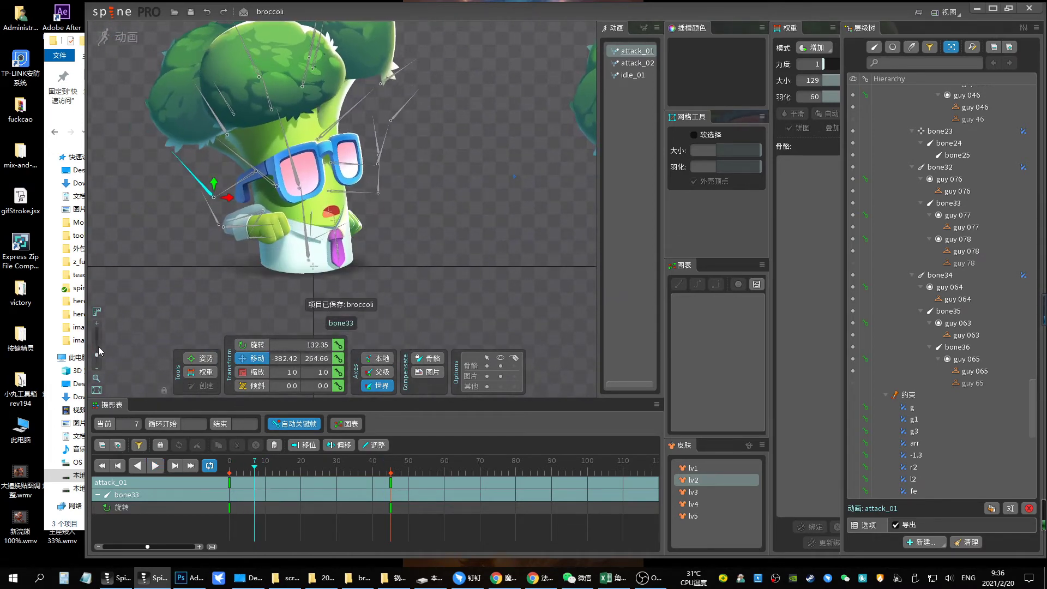
{"action": "scroll", "coordinate": [332, 240], "scroll_direction": "up", "scroll_amount": 3}
{"action": "scroll", "coordinate": [332, 235], "scroll_direction": "up", "scroll_amount": 2}
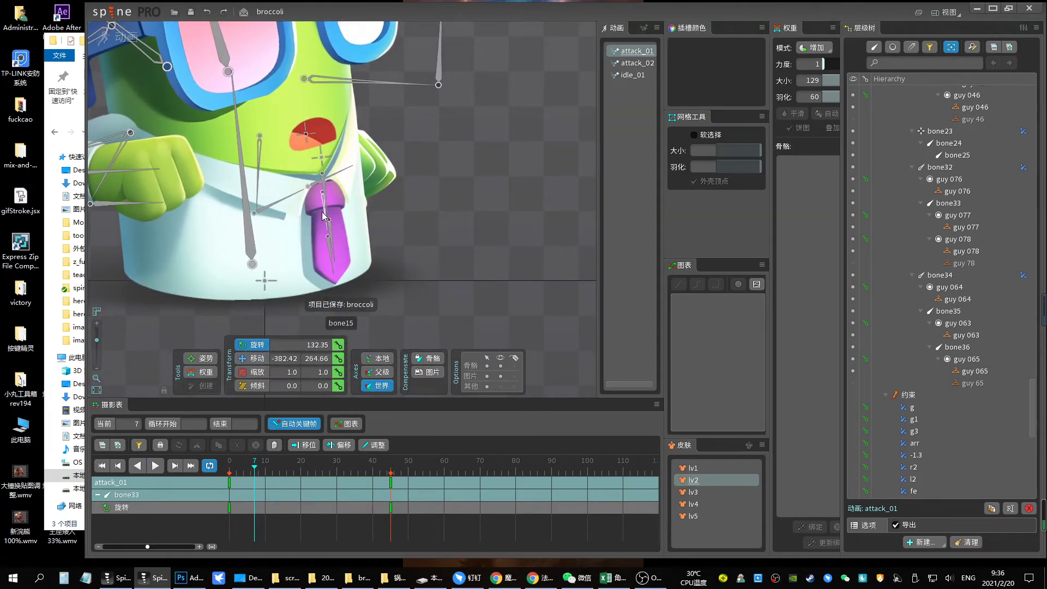
Select the tie bones bone15 and bone16 and key their rotation at frame 0
{"action": "left_click", "coordinate": [326, 217]}
{"action": "left_click", "coordinate": [328, 235], "text": "ctrl"}
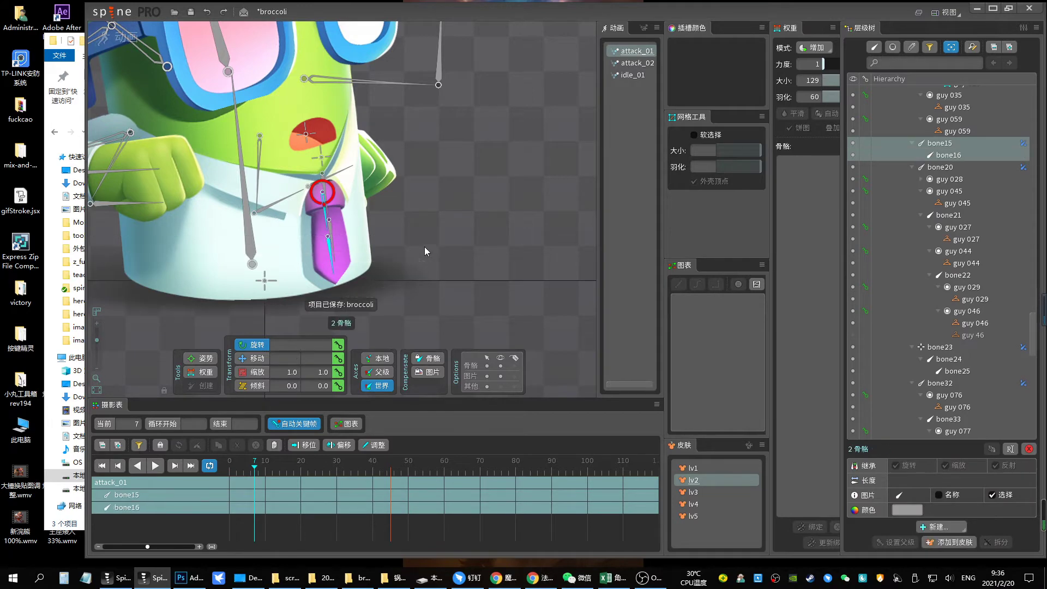
{"action": "key", "text": "ctrl+s"}
{"action": "key", "text": "space"}
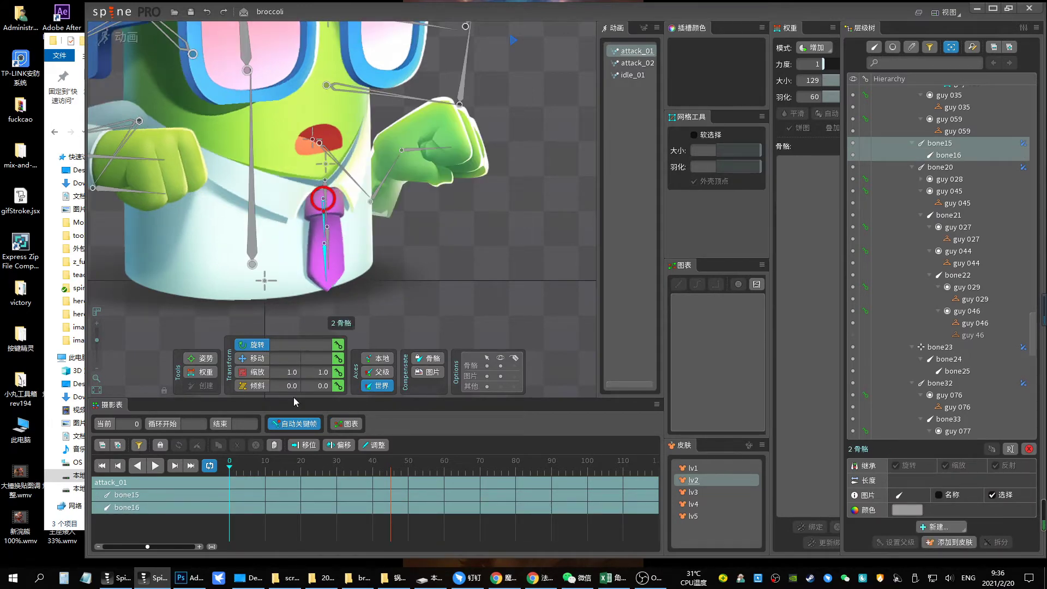
{"action": "left_click", "coordinate": [339, 349]}
Swing the tie with rotation keys at frames 10, 13 and 19
{"action": "left_click", "coordinate": [266, 473]}
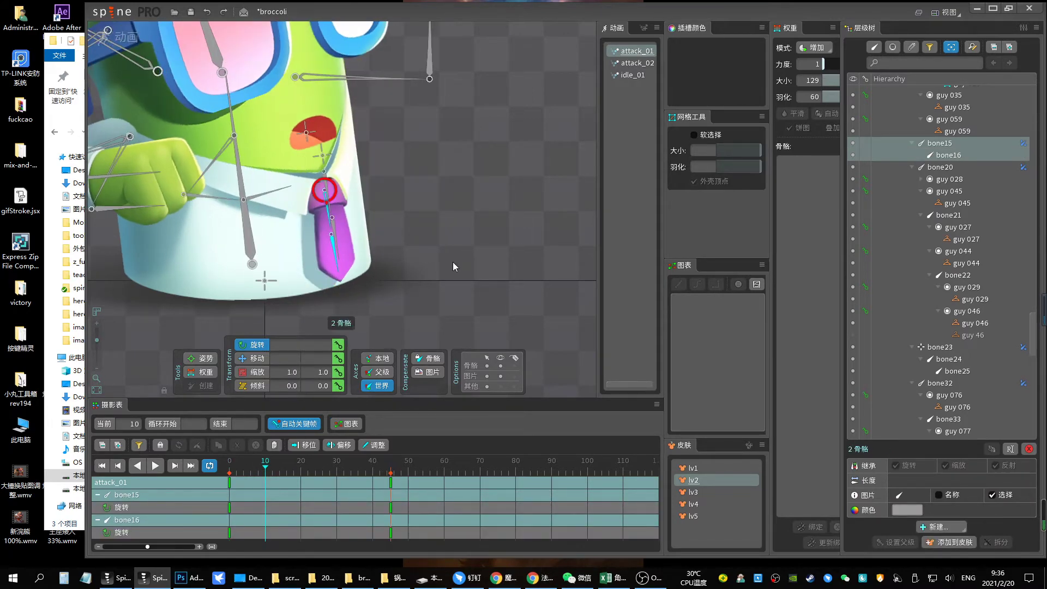
{"action": "left_click_drag", "start_coordinate": [452, 262], "coordinate": [447, 243]}
{"action": "left_click", "coordinate": [276, 466]}
{"action": "left_click_drag", "start_coordinate": [424, 318], "coordinate": [377, 337]}
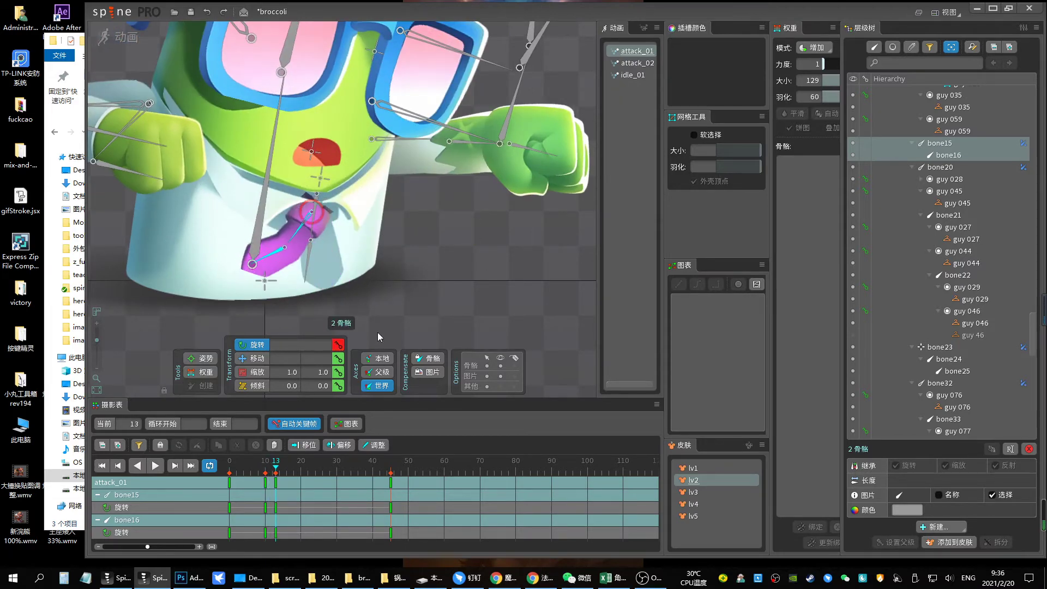
{"action": "left_click", "coordinate": [297, 467]}
{"action": "left_click_drag", "start_coordinate": [470, 266], "coordinate": [414, 227]}
Adjust the easing of the tie's rotation keys and play attack_01 to review
{"action": "left_click_drag", "start_coordinate": [448, 540], "coordinate": [137, 413]}
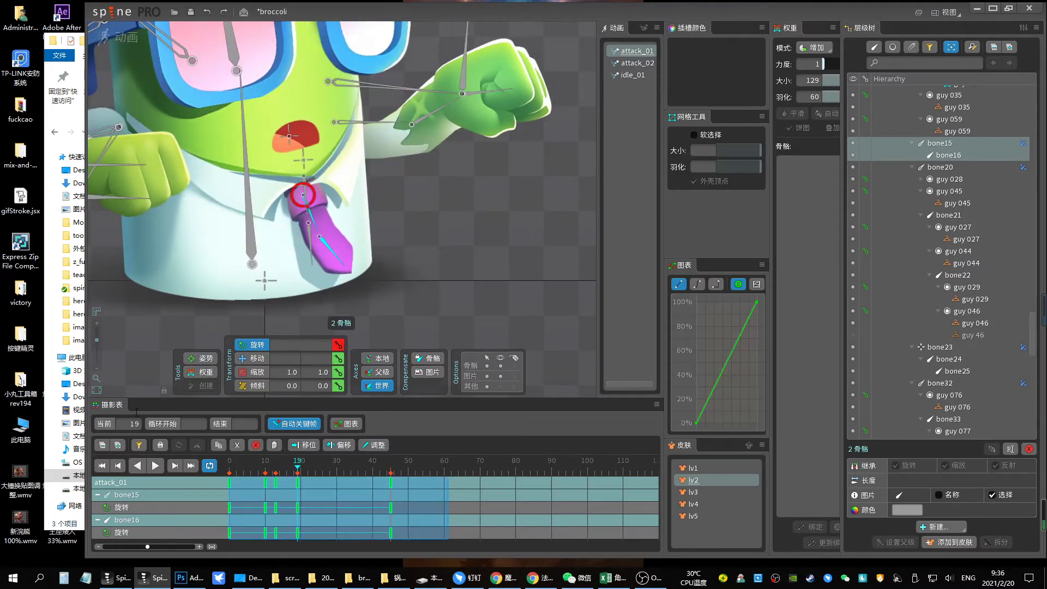
{"action": "left_click", "coordinate": [346, 533]}
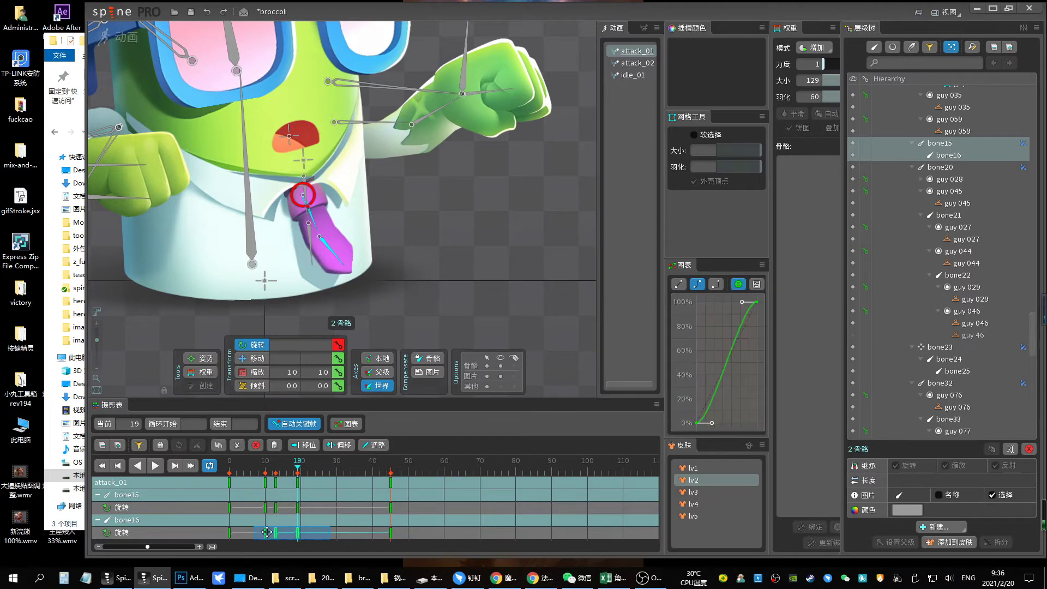
{"action": "key", "text": "space"}
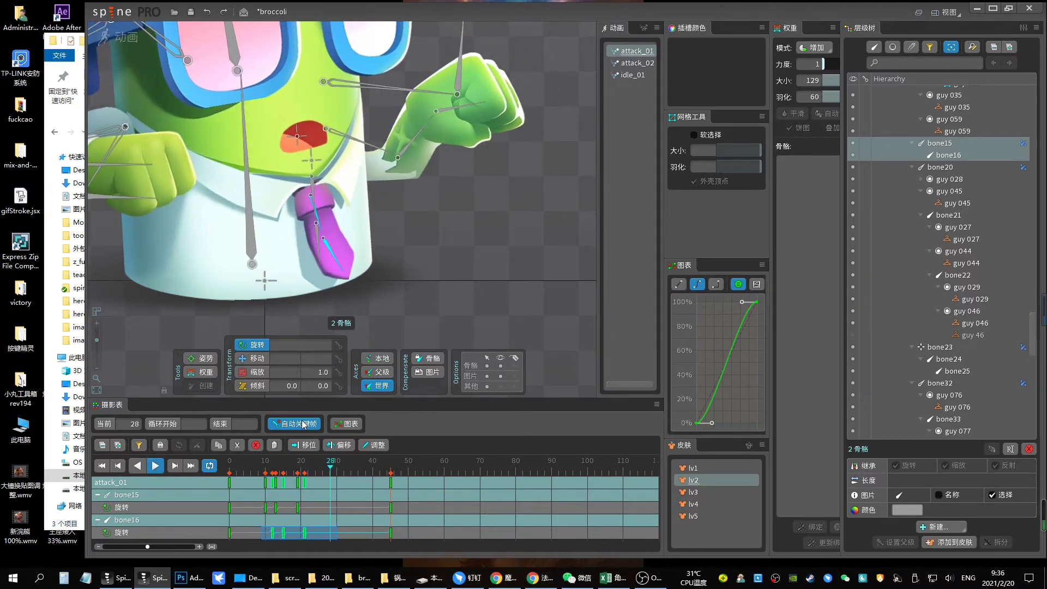
{"action": "key", "text": "space"}
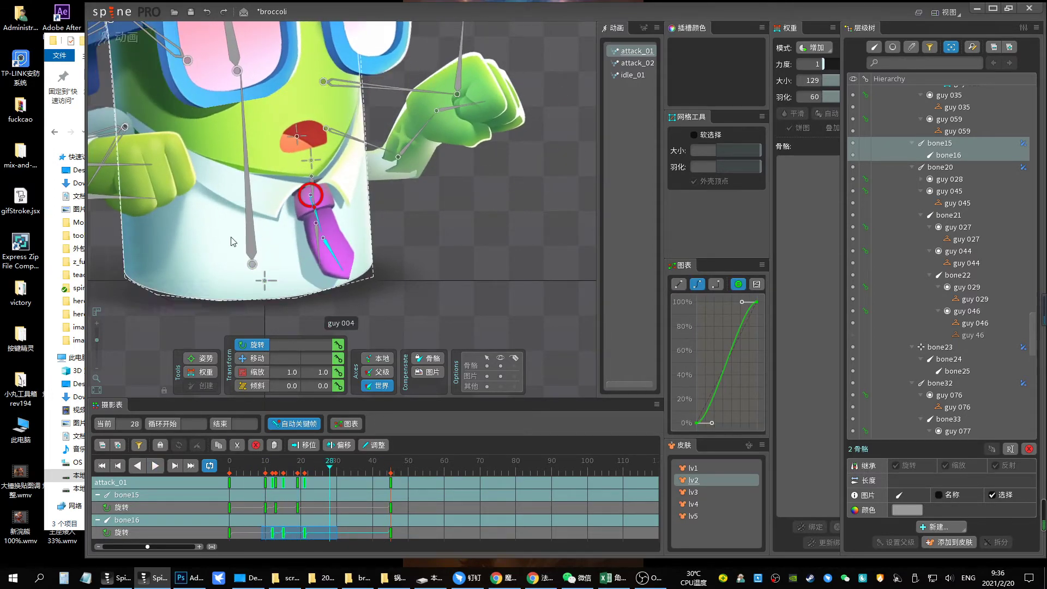
Key a clockwise tie rotation at frame 33 and replay the swing
{"action": "left_click", "coordinate": [348, 482]}
{"action": "left_click_drag", "start_coordinate": [479, 257], "coordinate": [418, 292]}
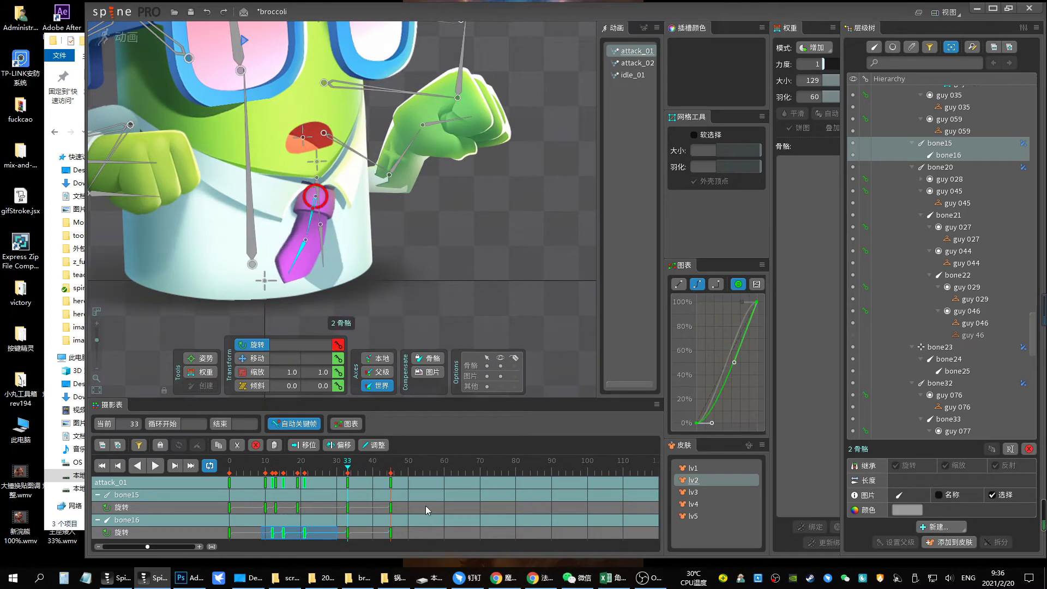
{"action": "key", "text": "space"}
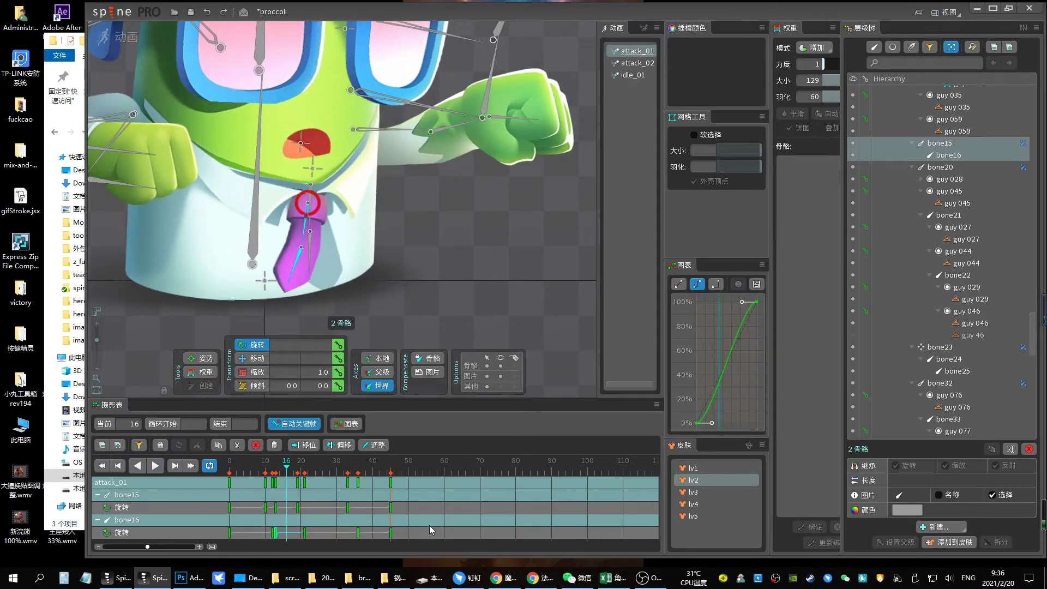
{"action": "left_click_drag", "start_coordinate": [430, 525], "coordinate": [228, 478]}
{"action": "key", "text": "space"}
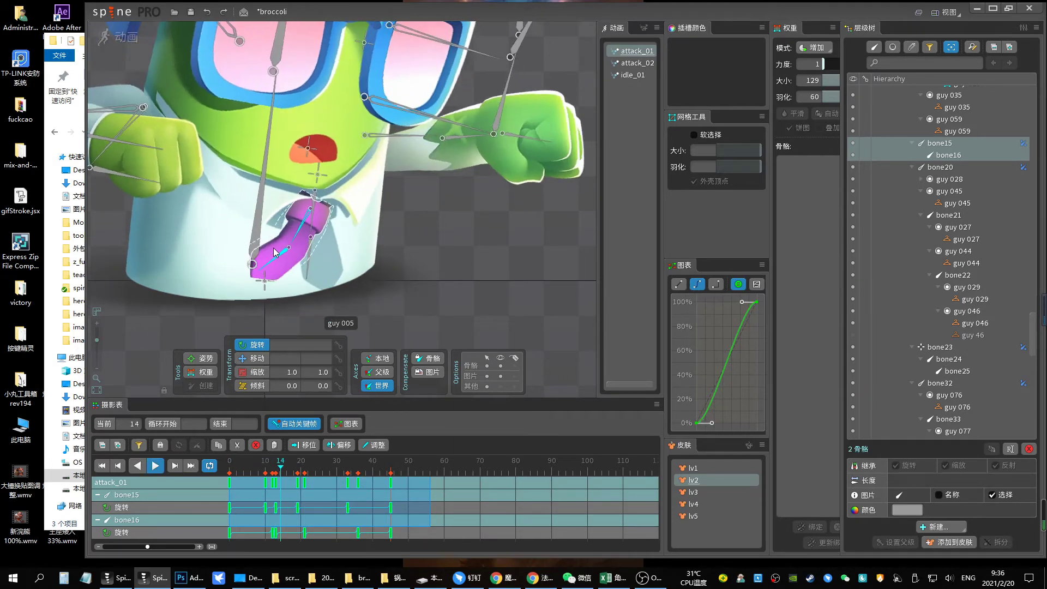
Edit the vertices of tie mesh guy 005 in Setup mode, save, and return to Animate mode
{"action": "left_click", "coordinate": [125, 37]}
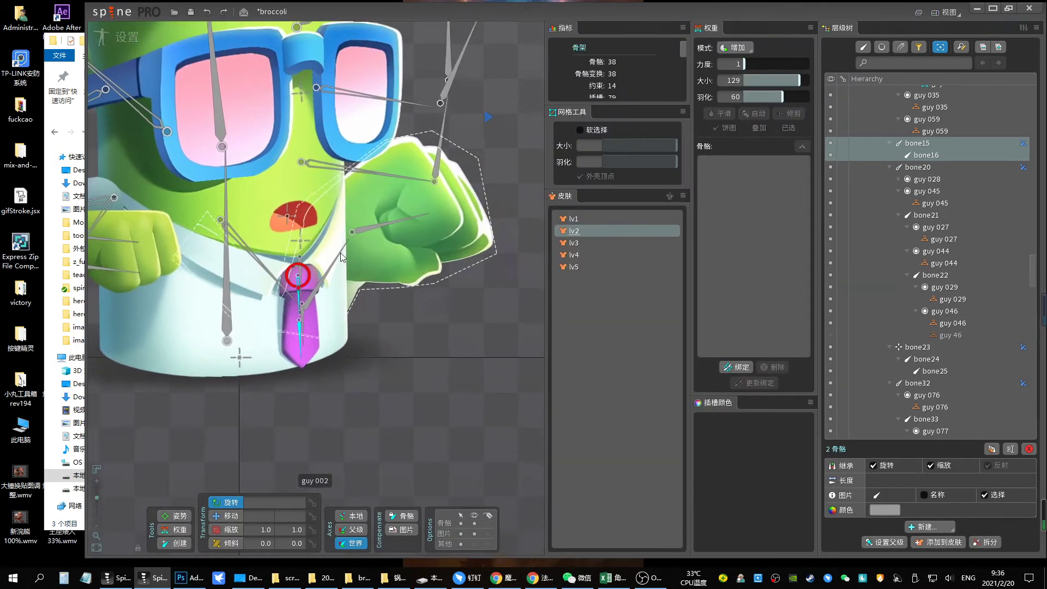
{"action": "left_click", "coordinate": [290, 321]}
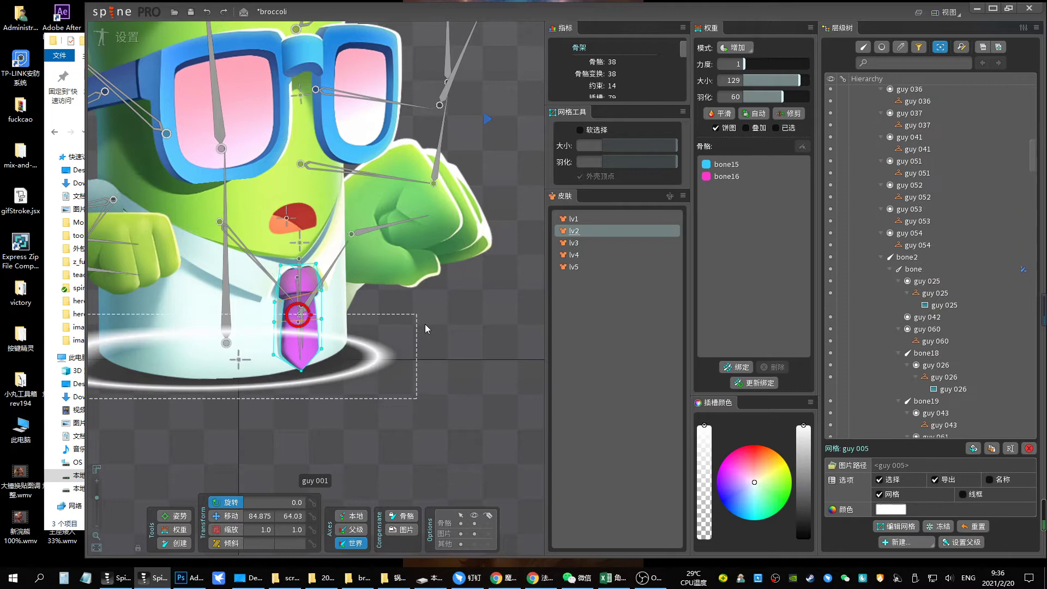
{"action": "left_click", "coordinate": [900, 527]}
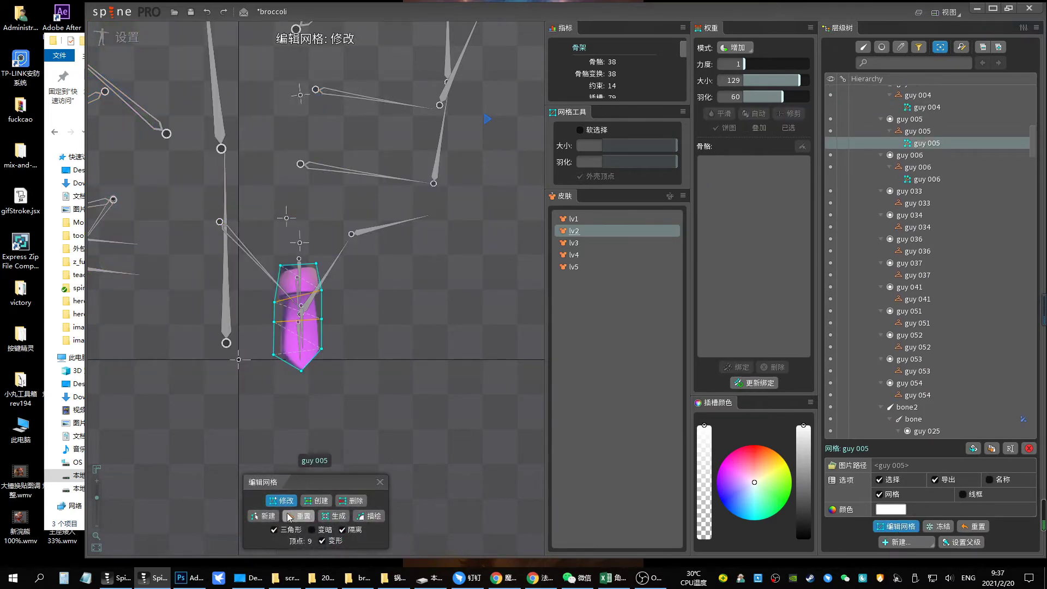
{"action": "scroll", "coordinate": [276, 363], "scroll_direction": "up", "scroll_amount": 3}
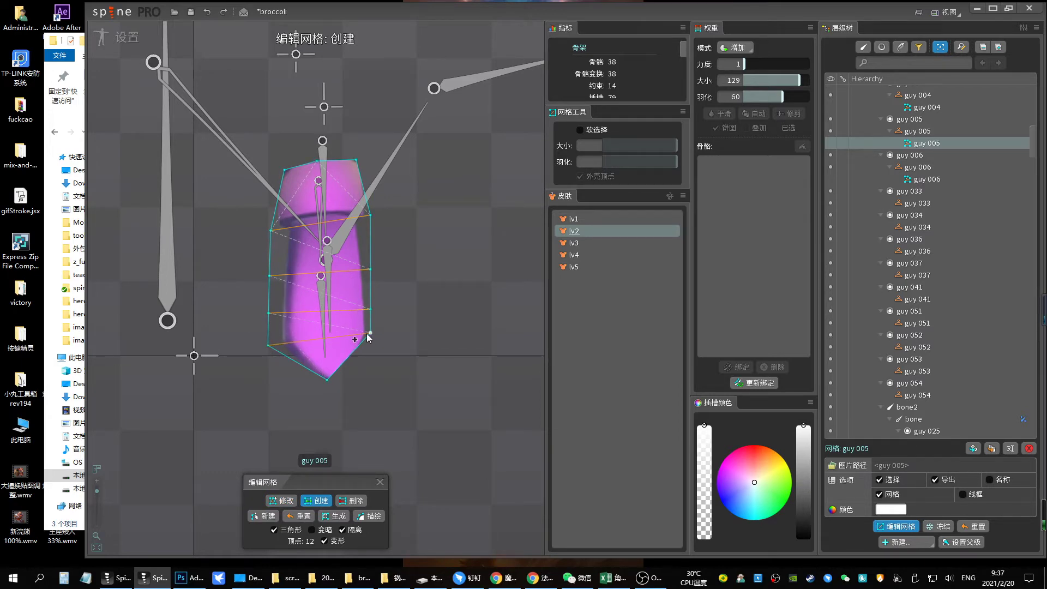
{"action": "left_click", "coordinate": [382, 481]}
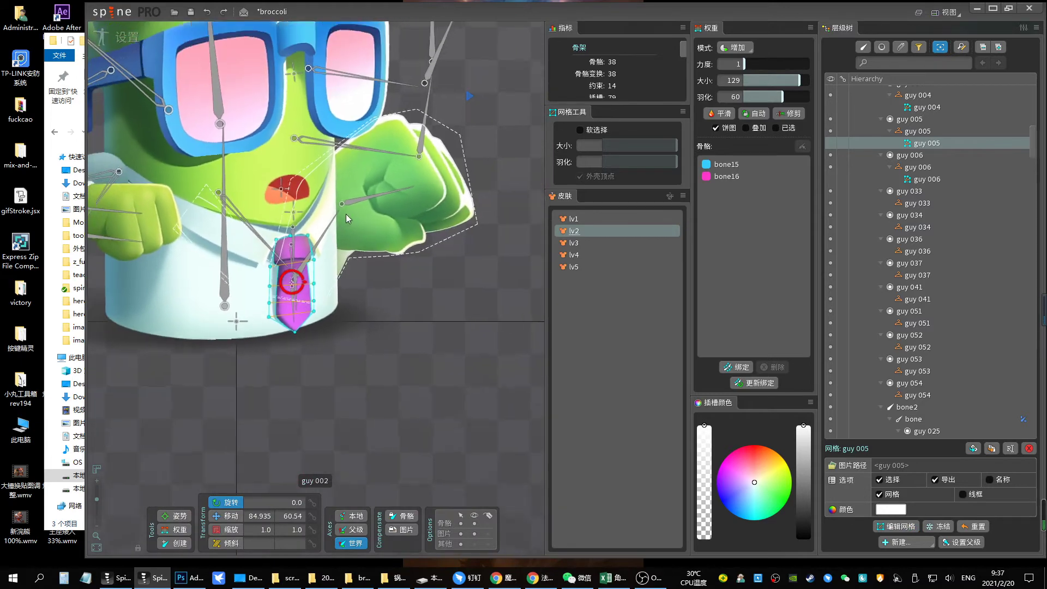
{"action": "key", "text": "ctrl+s"}
{"action": "left_click", "coordinate": [127, 37]}
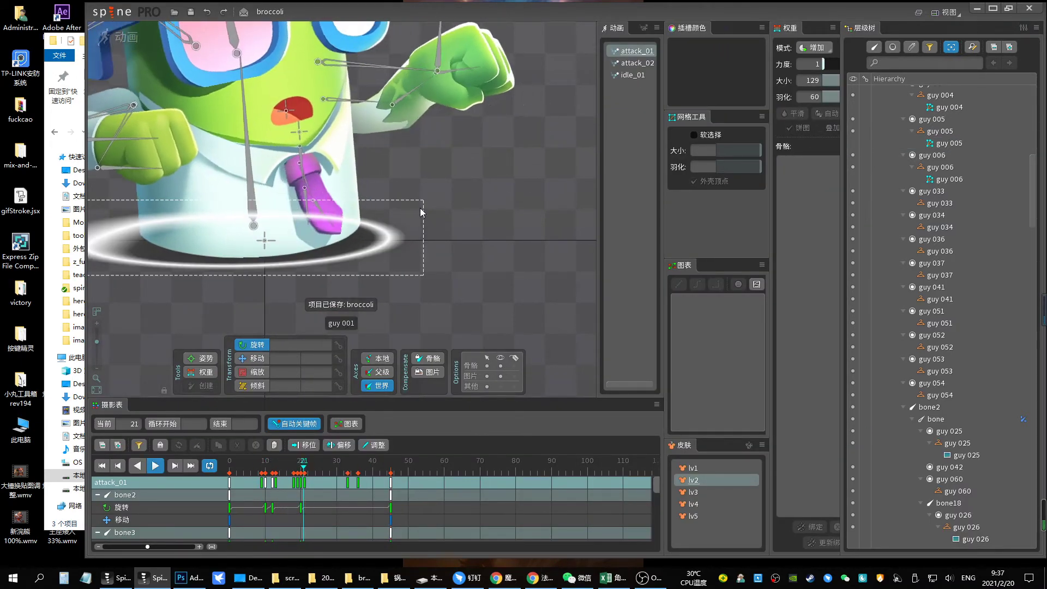
Compare attack_02, idle_01 and attack_01 on lv1, then select bone24 and bone25 in attack_02
{"action": "left_click", "coordinate": [632, 64]}
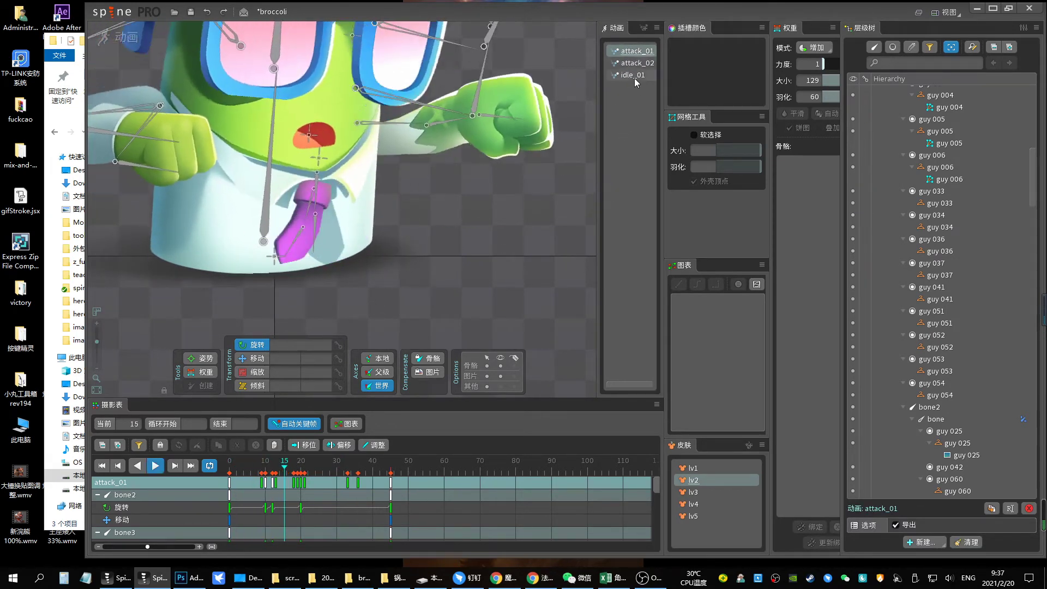
{"action": "left_click", "coordinate": [633, 75]}
{"action": "left_click", "coordinate": [636, 63]}
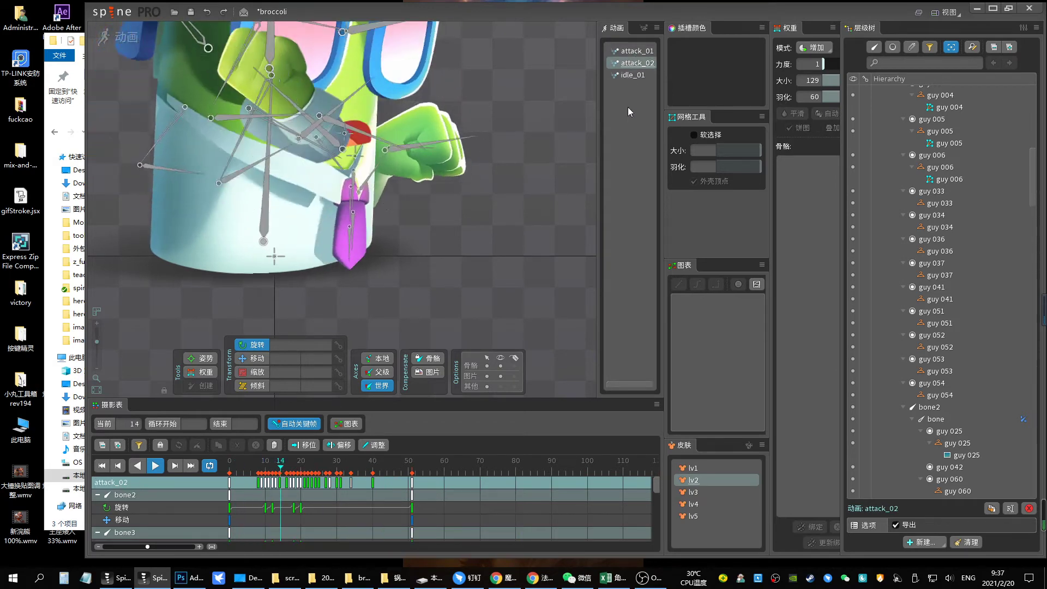
{"action": "left_click", "coordinate": [694, 468]}
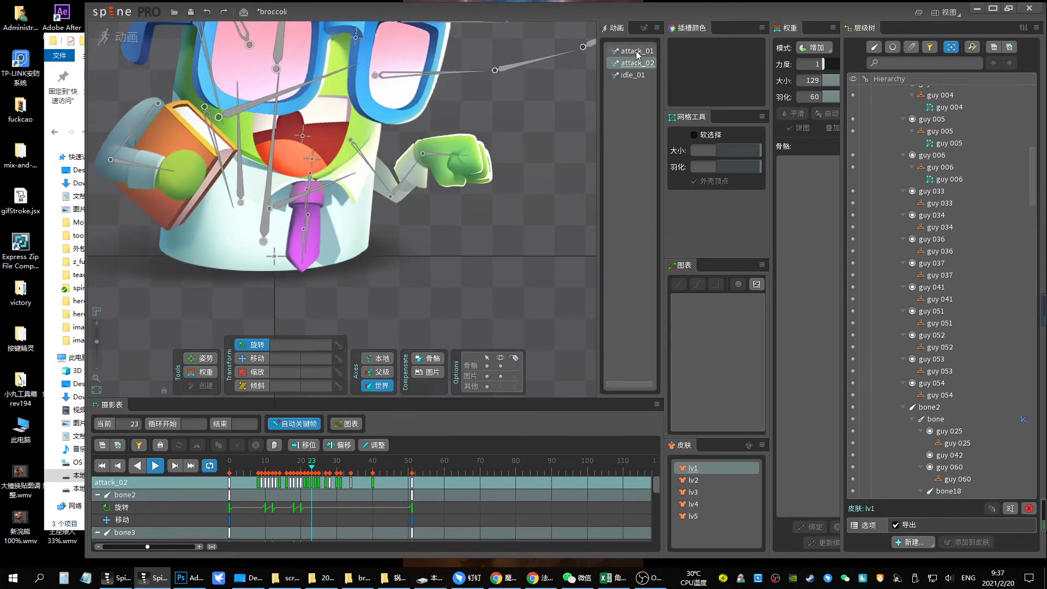
{"action": "left_click", "coordinate": [636, 50]}
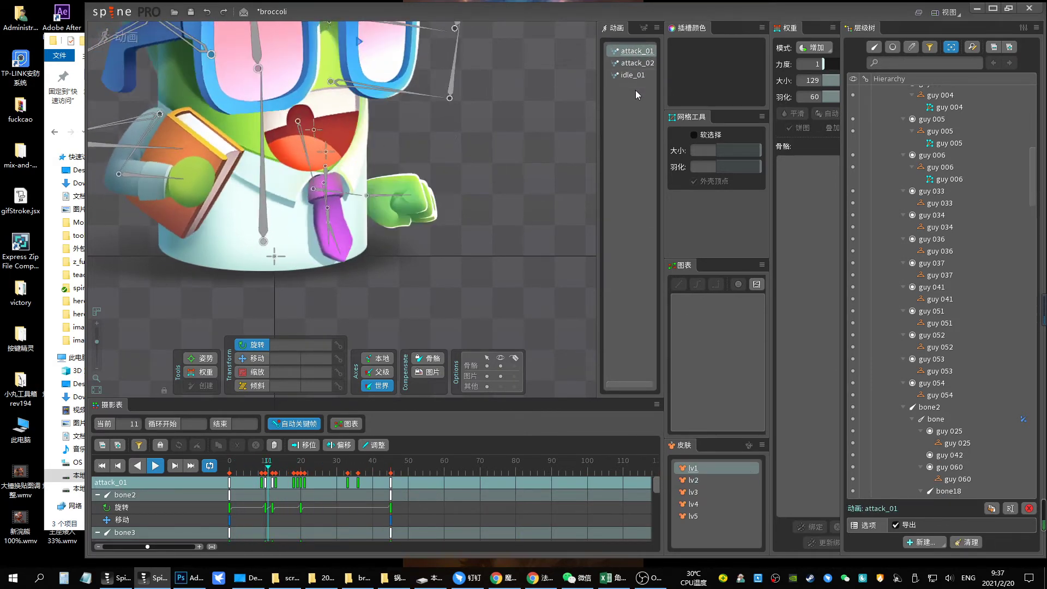
{"action": "left_click", "coordinate": [636, 63]}
{"action": "left_click", "coordinate": [305, 203]}
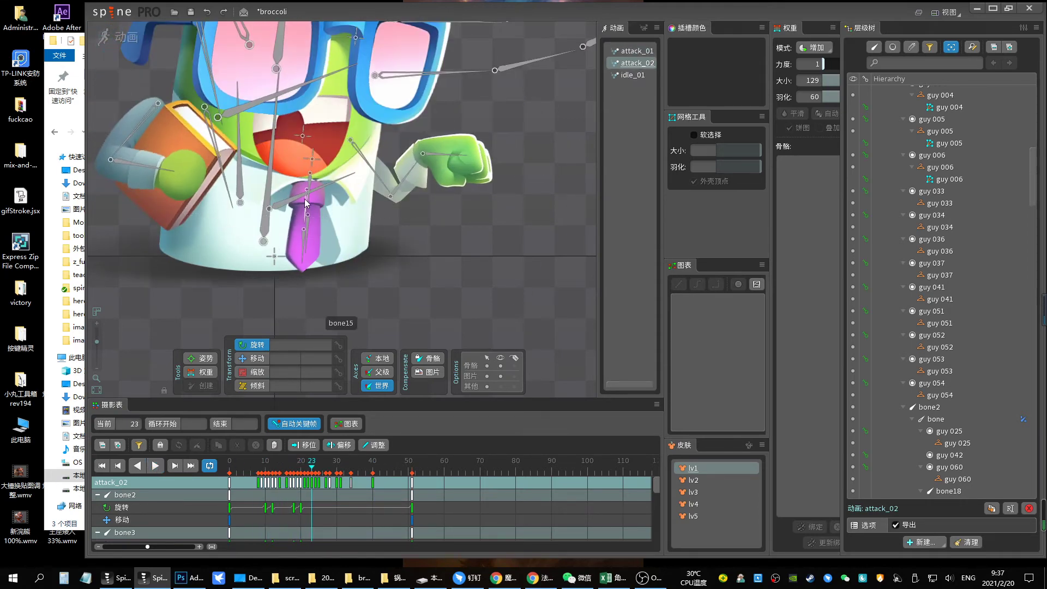
{"action": "left_click", "coordinate": [310, 187]}
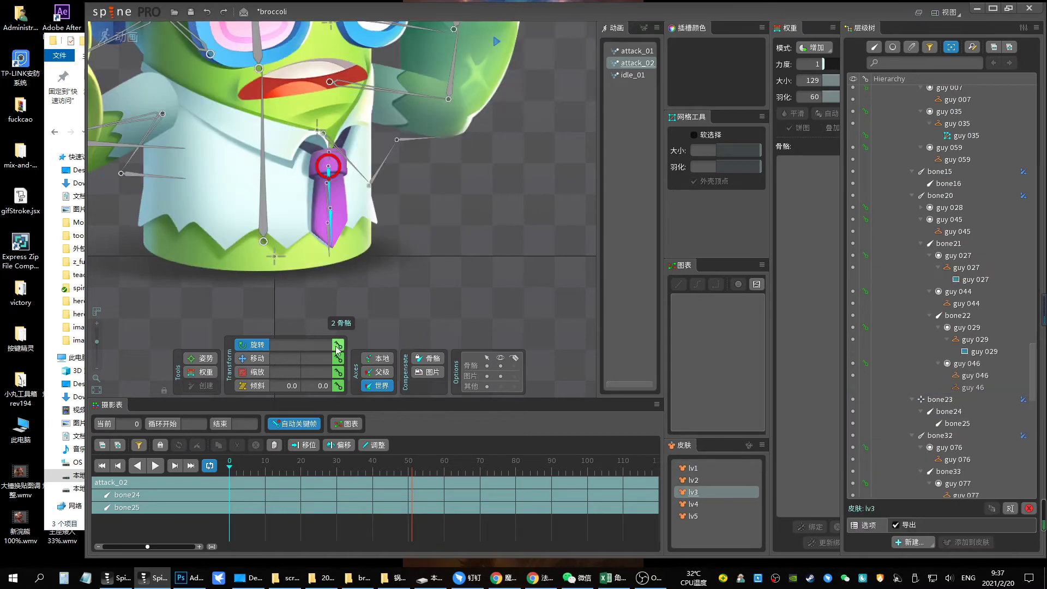
Key the tie rotation on bone24 and bone25 at frames 0, 11, 13 and 19
{"action": "left_click", "coordinate": [336, 348]}
{"action": "left_click", "coordinate": [269, 472]}
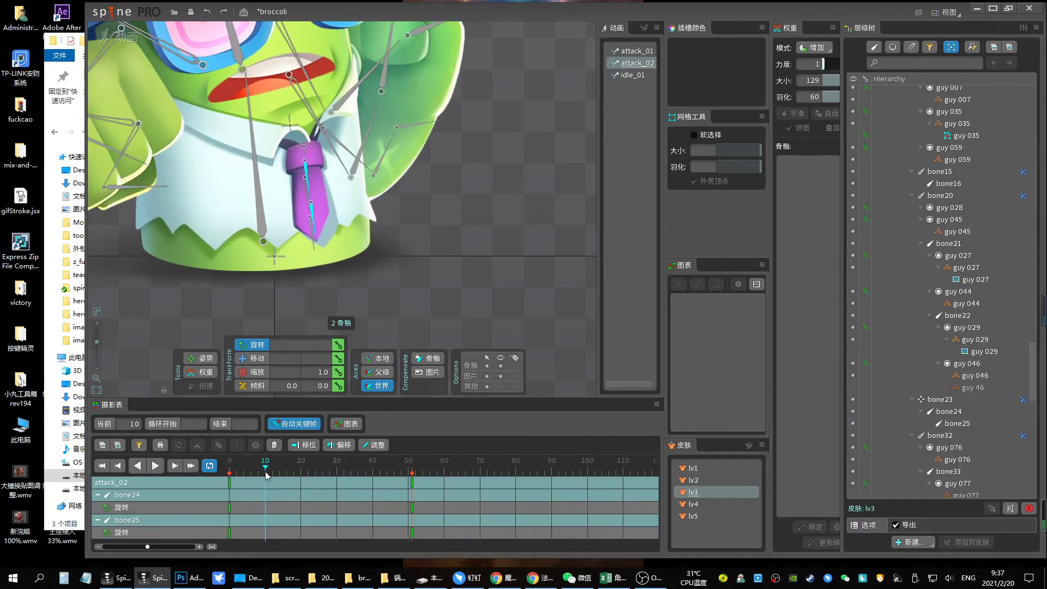
{"action": "key", "text": "Right"}
{"action": "key", "text": "Right"}
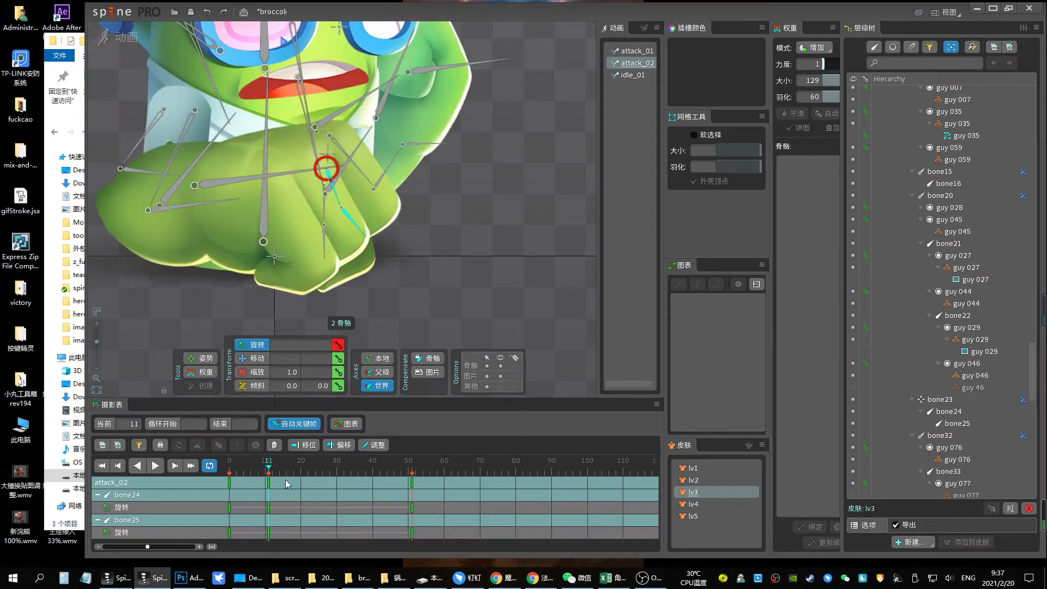
{"action": "left_click_drag", "start_coordinate": [490, 204], "coordinate": [430, 299]}
{"action": "left_click", "coordinate": [297, 461]}
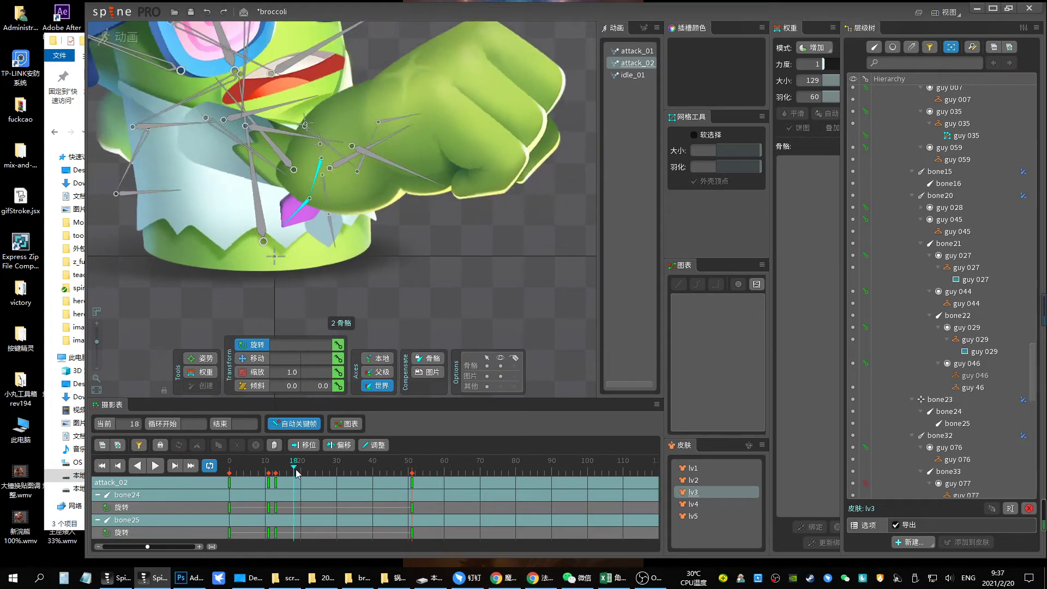
{"action": "left_click_drag", "start_coordinate": [431, 229], "coordinate": [466, 177]}
Add a tie rotation key at frame 35 and play to check the motion
{"action": "left_click", "coordinate": [308, 461]}
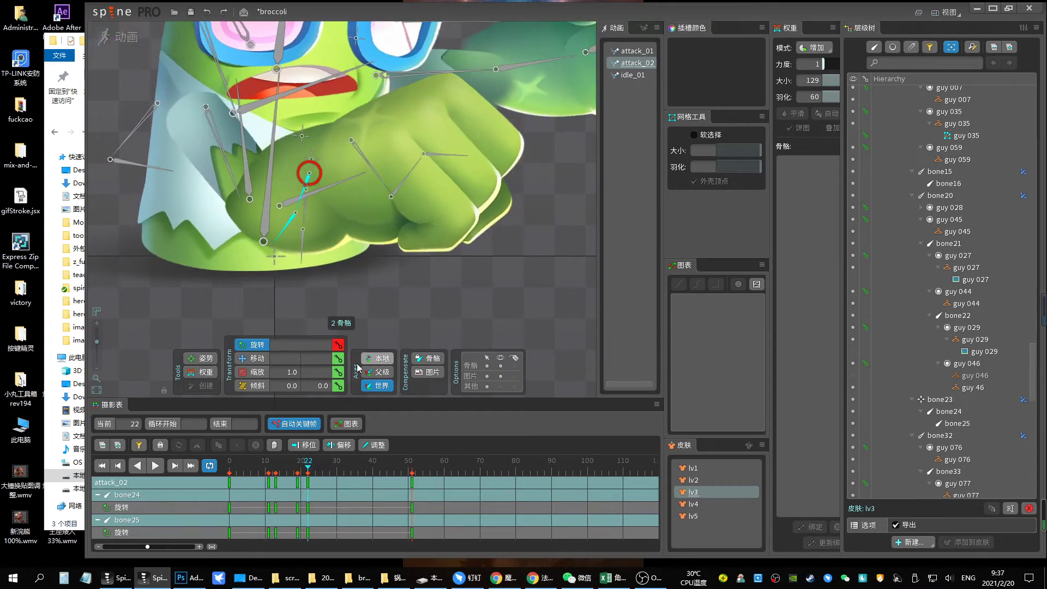
{"action": "left_click", "coordinate": [354, 461]}
{"action": "mouse_move", "coordinate": [475, 290]}
{"action": "left_mouse_down"}
{"action": "mouse_move", "coordinate": [477, 499]}
{"action": "mouse_move", "coordinate": [230, 529]}
{"action": "left_mouse_up"}
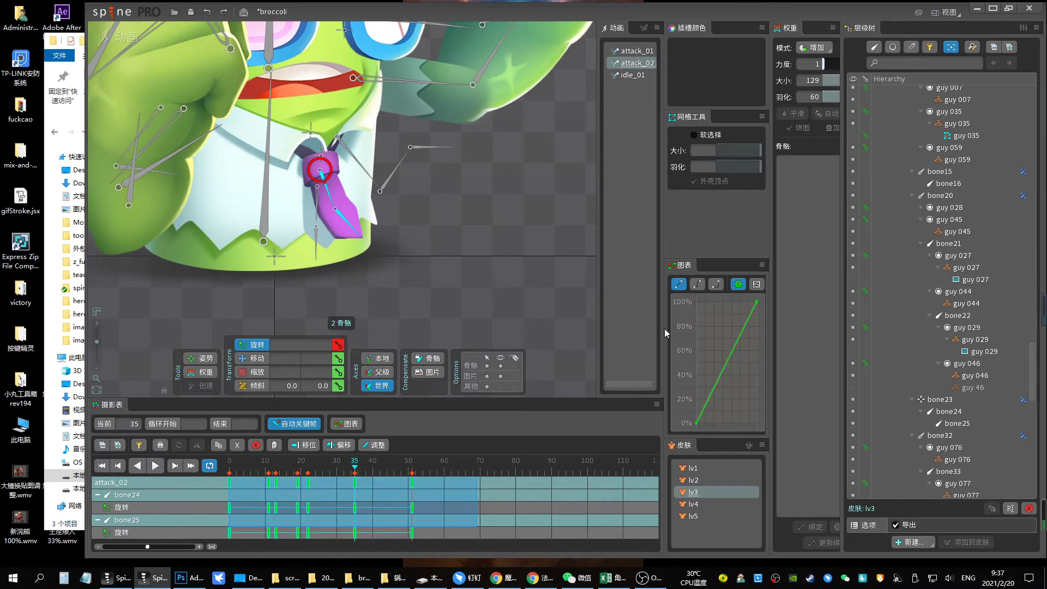
{"action": "key", "text": "space"}
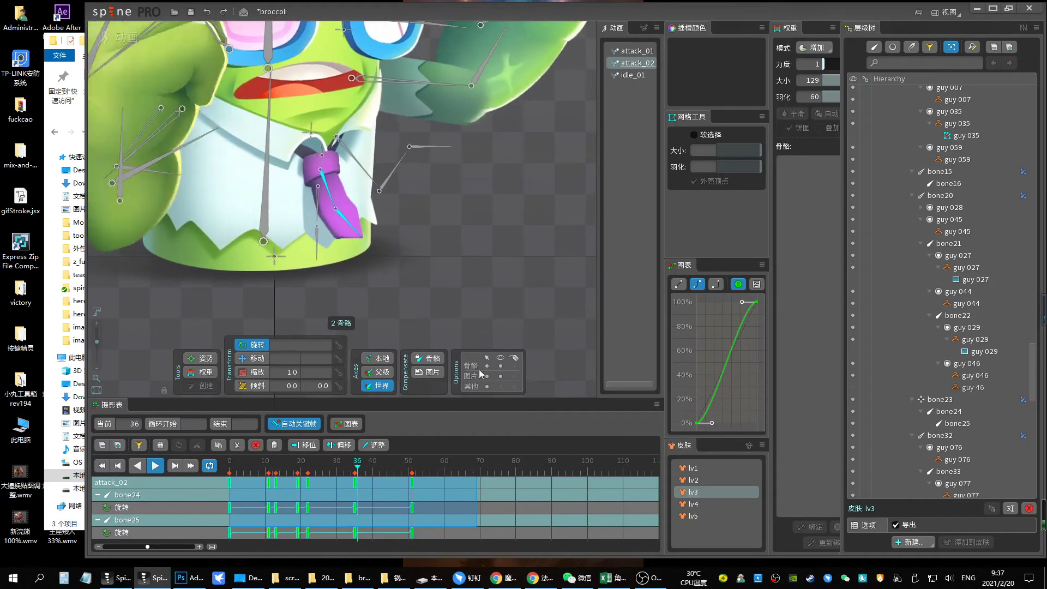
{"action": "key", "text": "space"}
Move the frame 35 key to frame 32, add a frame 39 key, and ease the keys
{"action": "left_click_drag", "start_coordinate": [355, 507], "coordinate": [344, 507]}
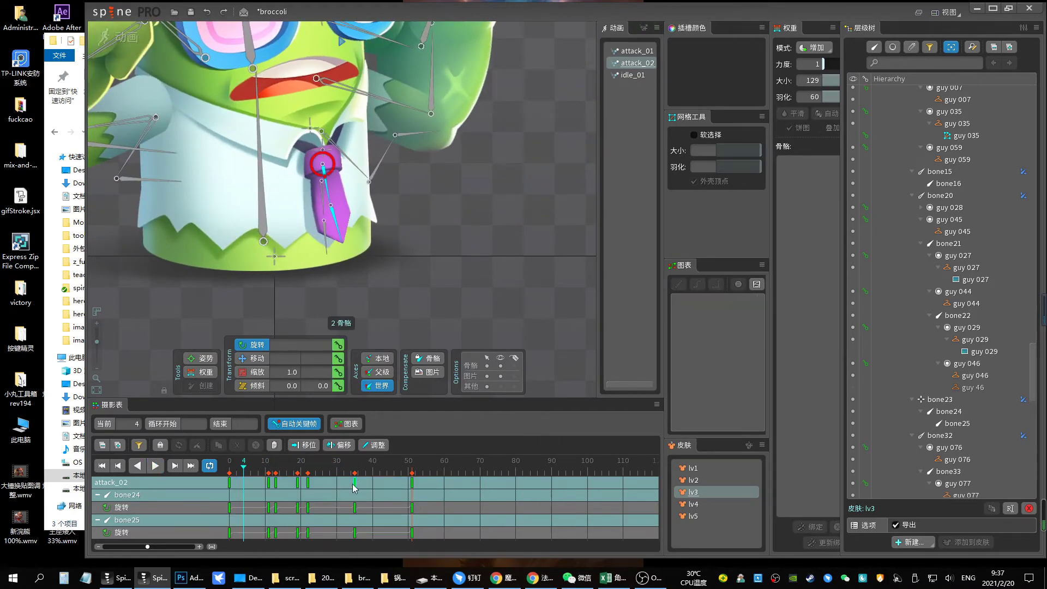
{"action": "left_click", "coordinate": [369, 461]}
{"action": "left_click_drag", "start_coordinate": [415, 273], "coordinate": [470, 309]}
{"action": "left_click_drag", "start_coordinate": [423, 495], "coordinate": [236, 478]}
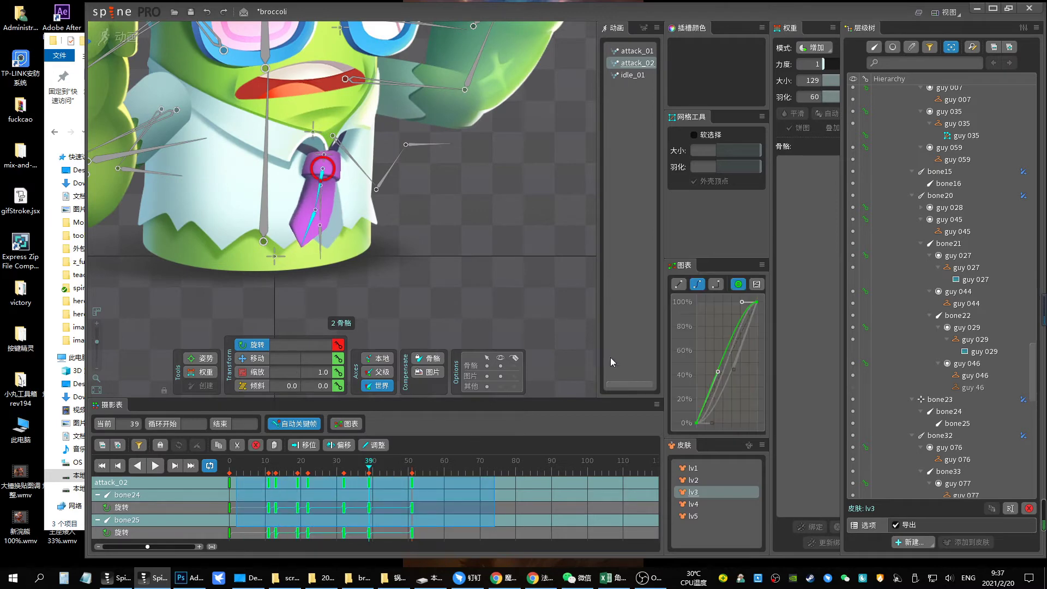
{"action": "left_click", "coordinate": [576, 464]}
{"action": "left_click", "coordinate": [485, 509]}
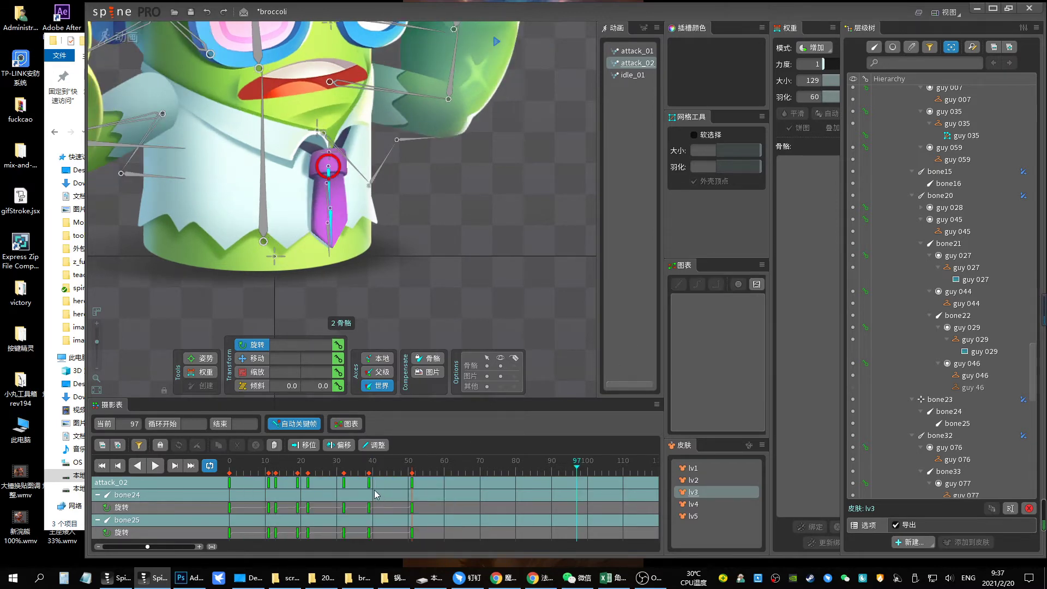
Replay attack_02 and select bone25's rotation keys from frames 10 to 40
{"action": "key", "text": "space"}
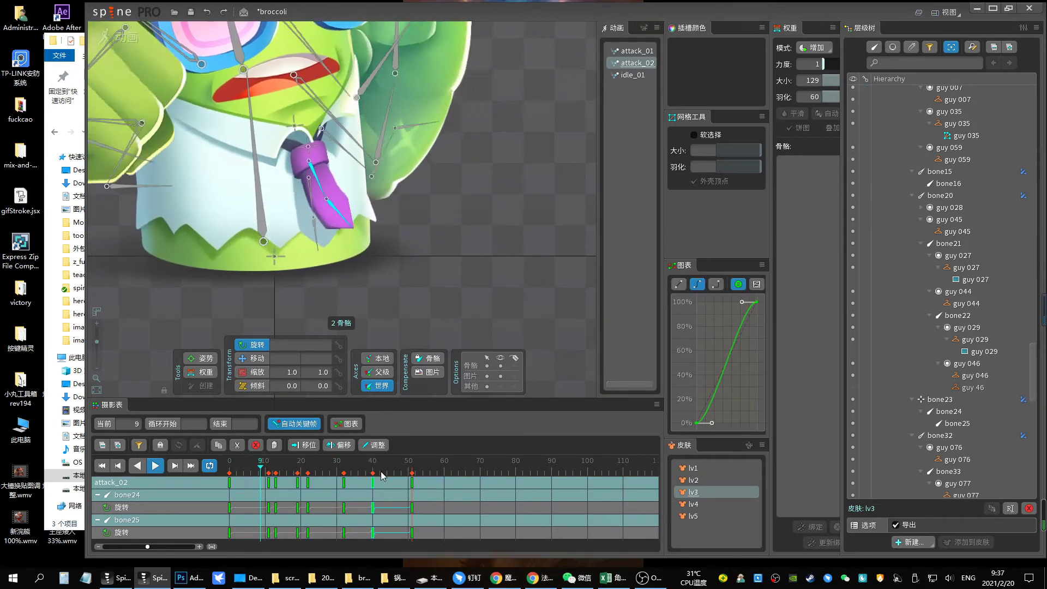
{"action": "key", "text": "space"}
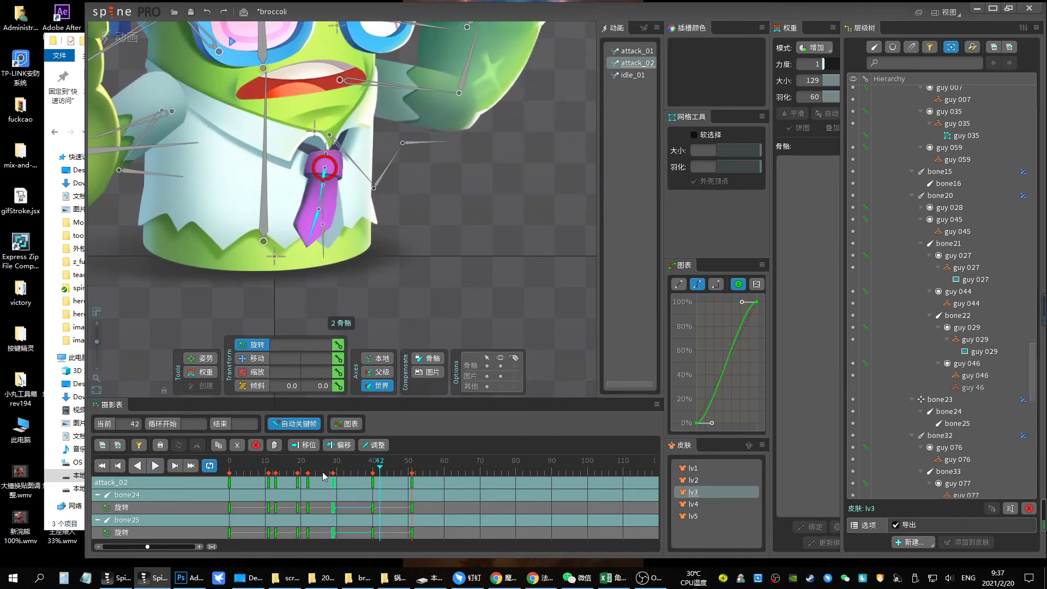
{"action": "key", "text": "space"}
{"action": "key", "text": "space"}
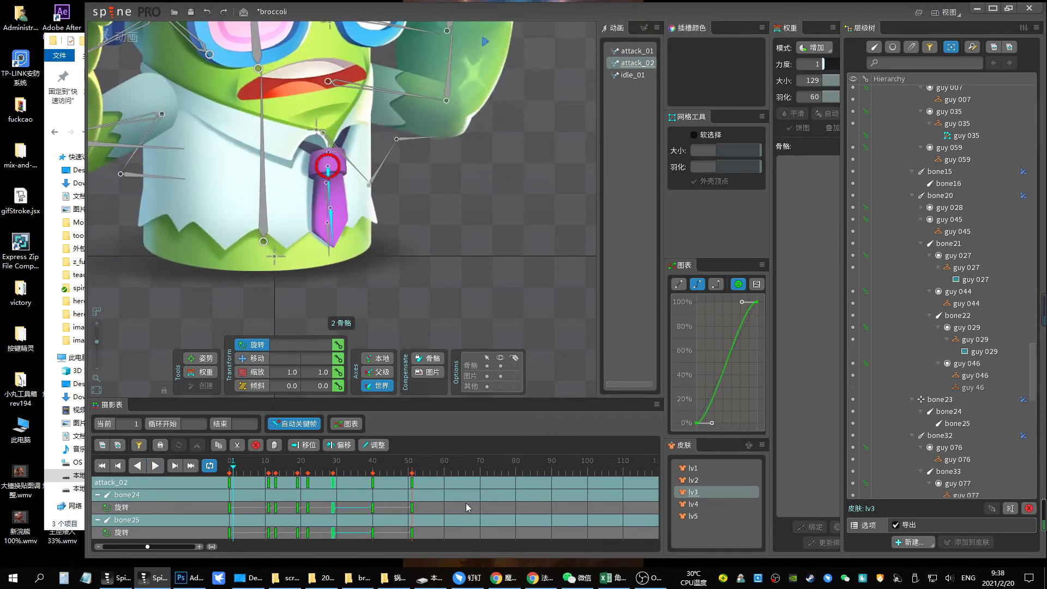
{"action": "left_click_drag", "start_coordinate": [389, 533], "coordinate": [267, 532]}
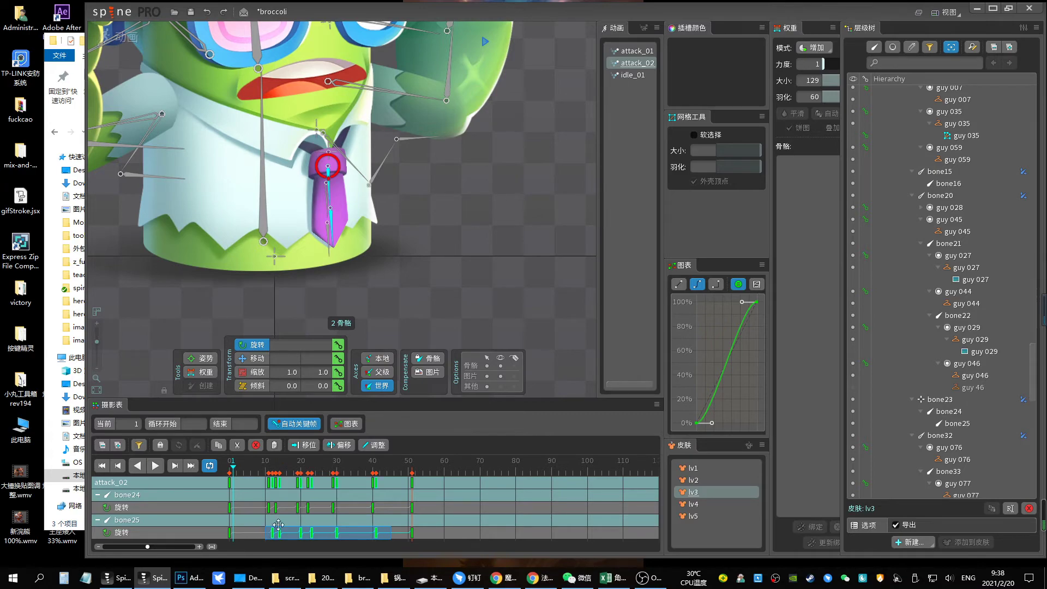
{"action": "key", "text": "space"}
Preview attack_02 on the lv5 skin, return to lv3, and save the project
{"action": "left_click", "coordinate": [692, 516]}
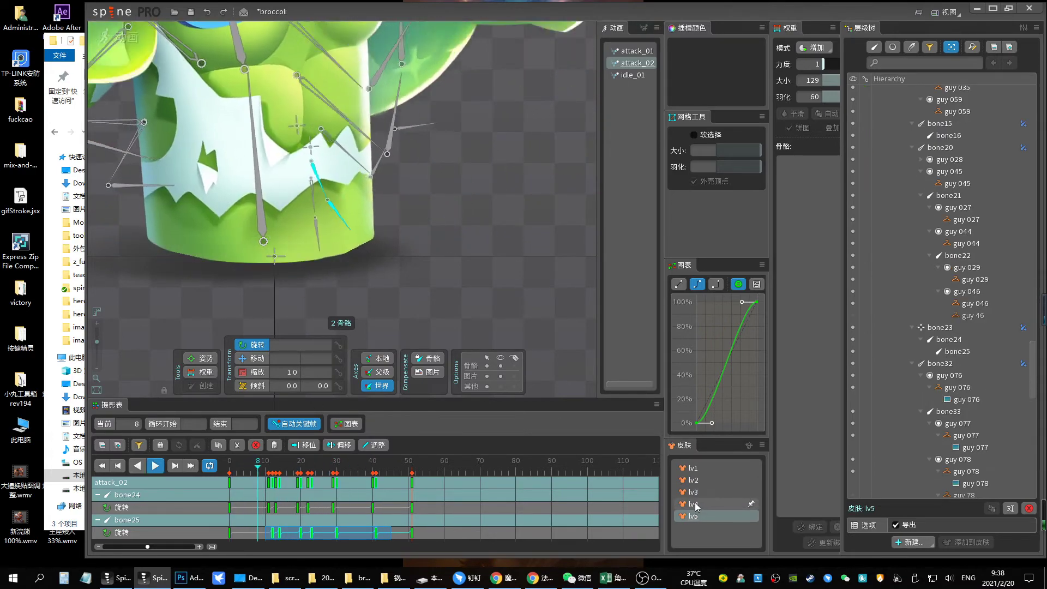
{"action": "left_click", "coordinate": [692, 492]}
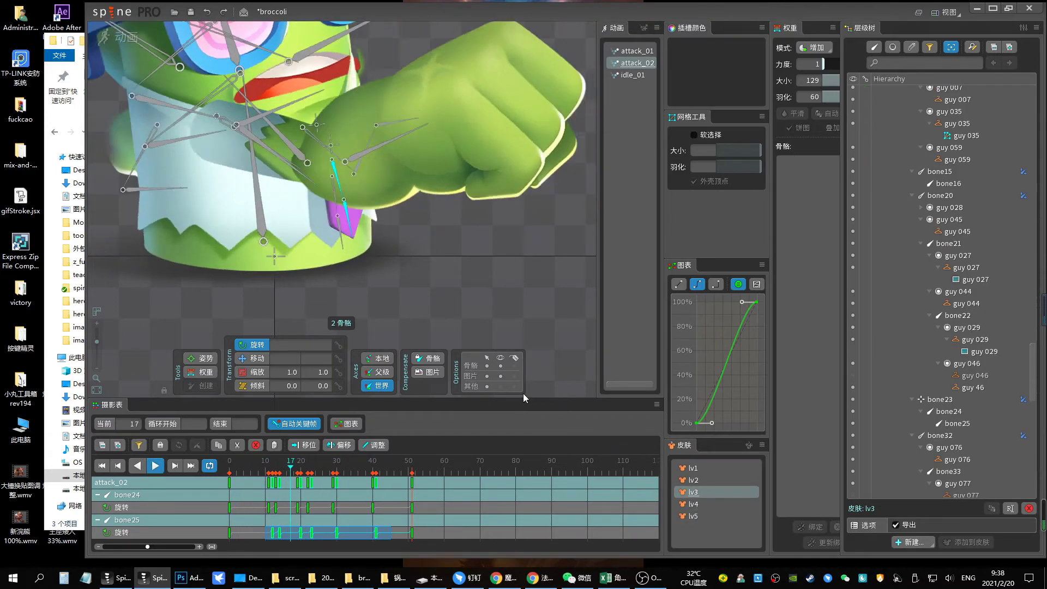
{"action": "scroll", "coordinate": [382, 305], "scroll_direction": "down", "scroll_amount": 3}
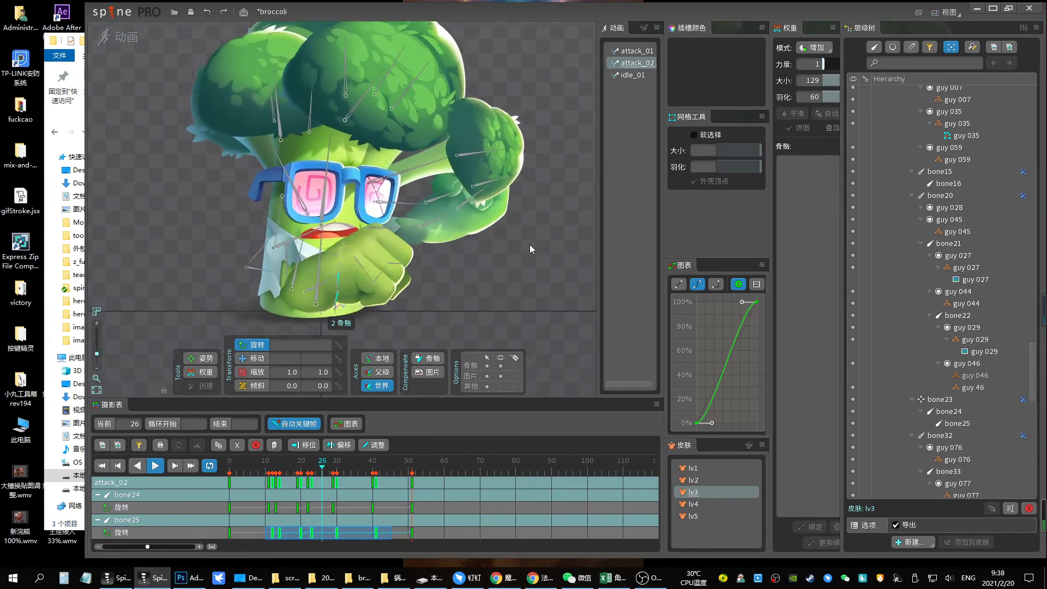
{"action": "scroll", "coordinate": [524, 240], "scroll_direction": "down", "scroll_amount": 2}
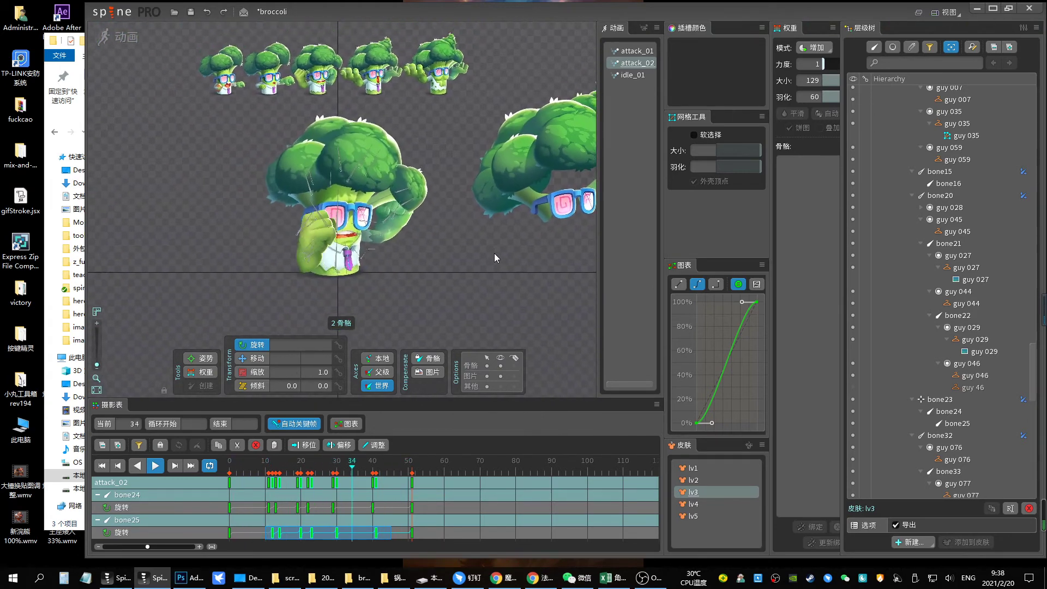
{"action": "key", "text": "ctrl+s"}
Create a new animation named 'down'
{"action": "left_click", "coordinate": [643, 27]}
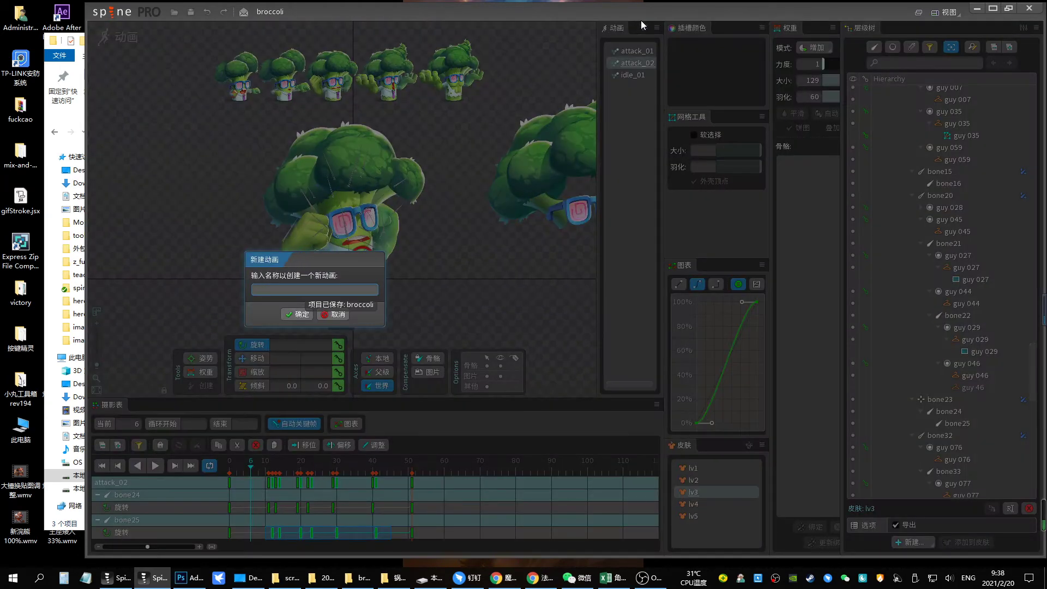
{"action": "type", "text": "down"}
{"action": "key", "text": "Return"}
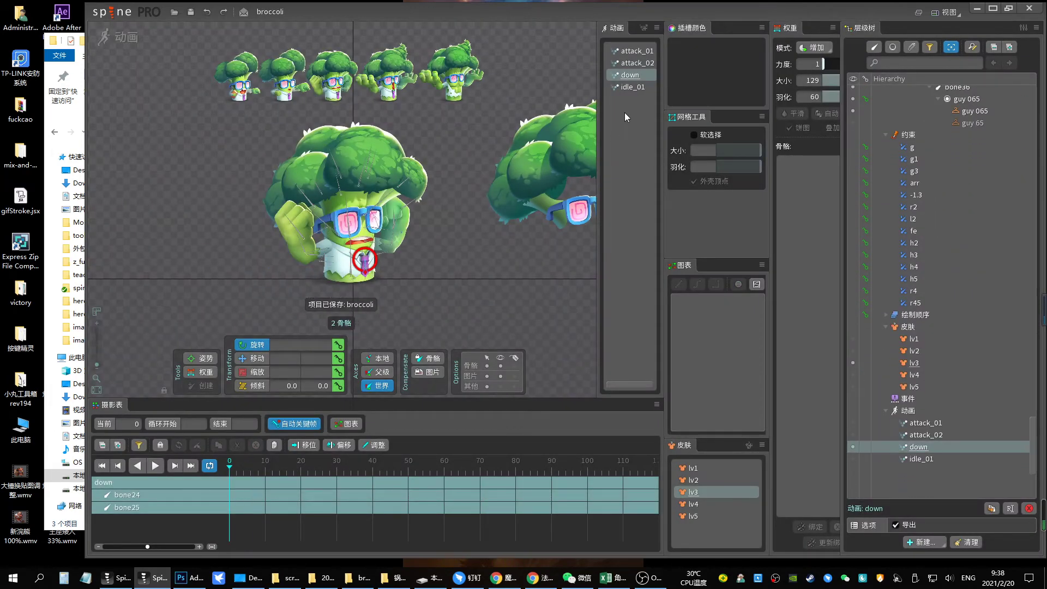
Key bone17's position at frame 0 in down and shift it to a new position
{"action": "left_click", "coordinate": [408, 235]}
{"action": "key", "text": "v"}
{"action": "key", "text": "k"}
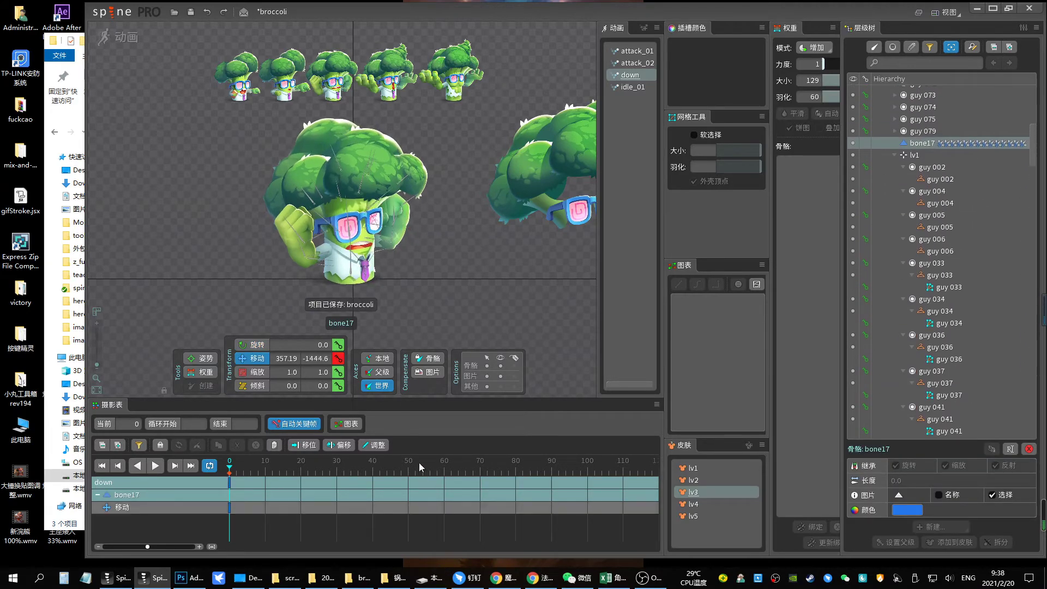
{"action": "left_click_drag", "start_coordinate": [418, 462], "coordinate": [253, 315]}
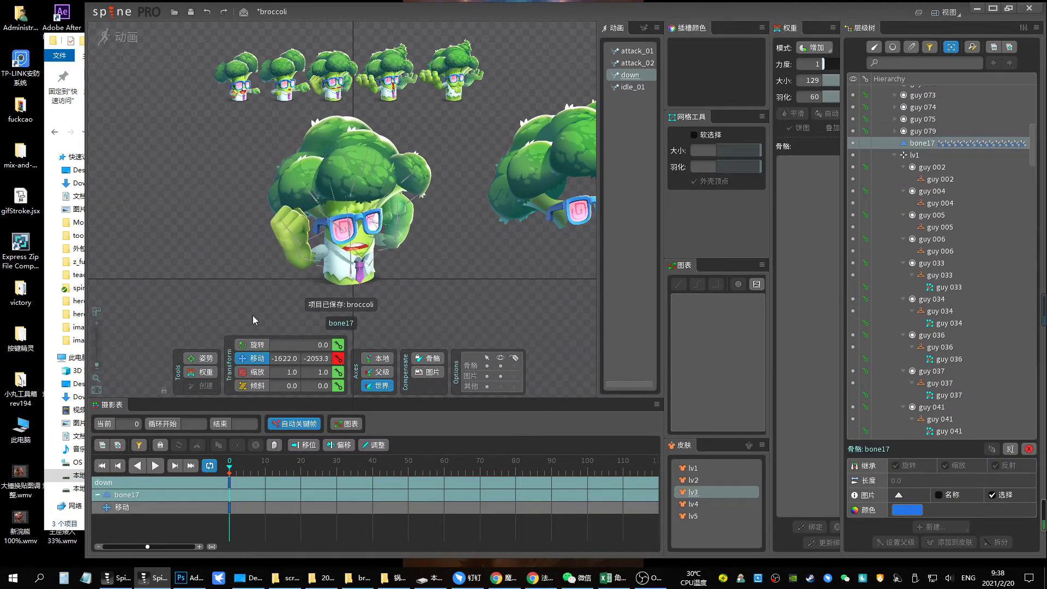
{"action": "left_click", "coordinate": [644, 28]}
{"action": "type", "text": "lookup"}
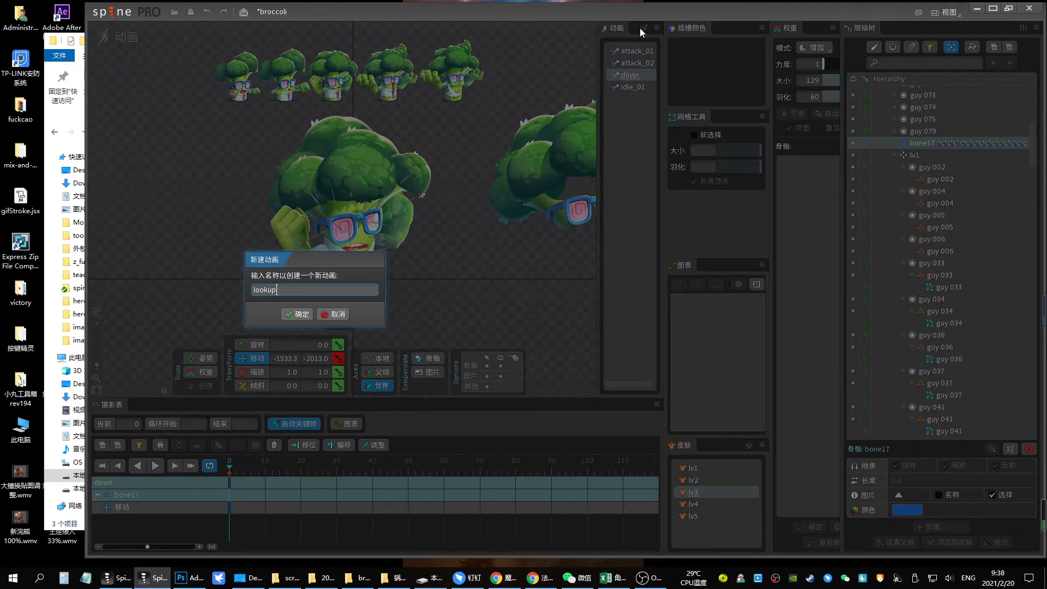
Create the lookup animation and paste idle_01's keys into it at frame 0
{"action": "key", "text": "Return"}
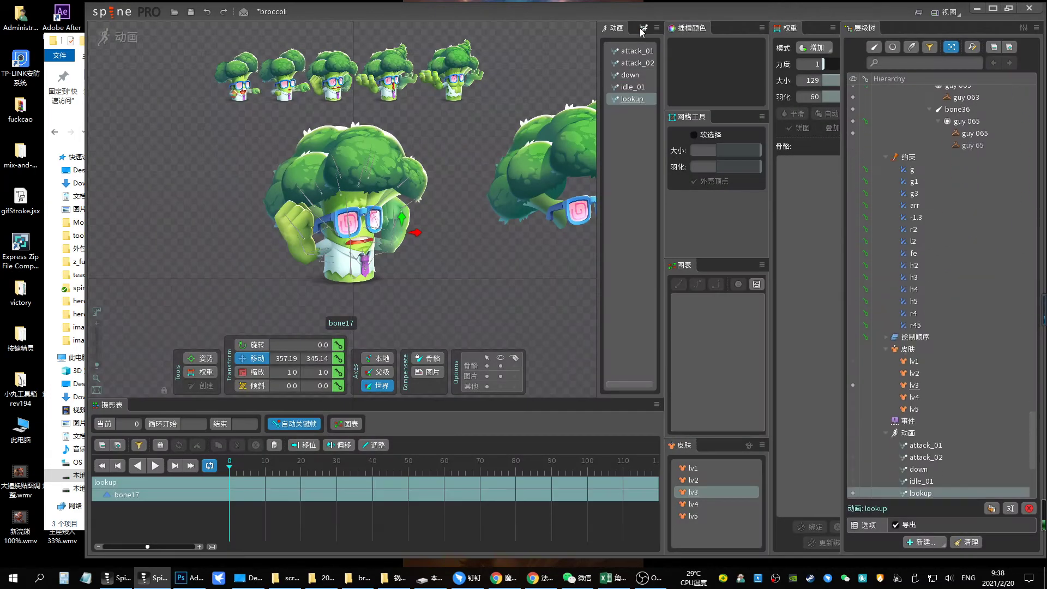
{"action": "key", "text": "ctrl+s"}
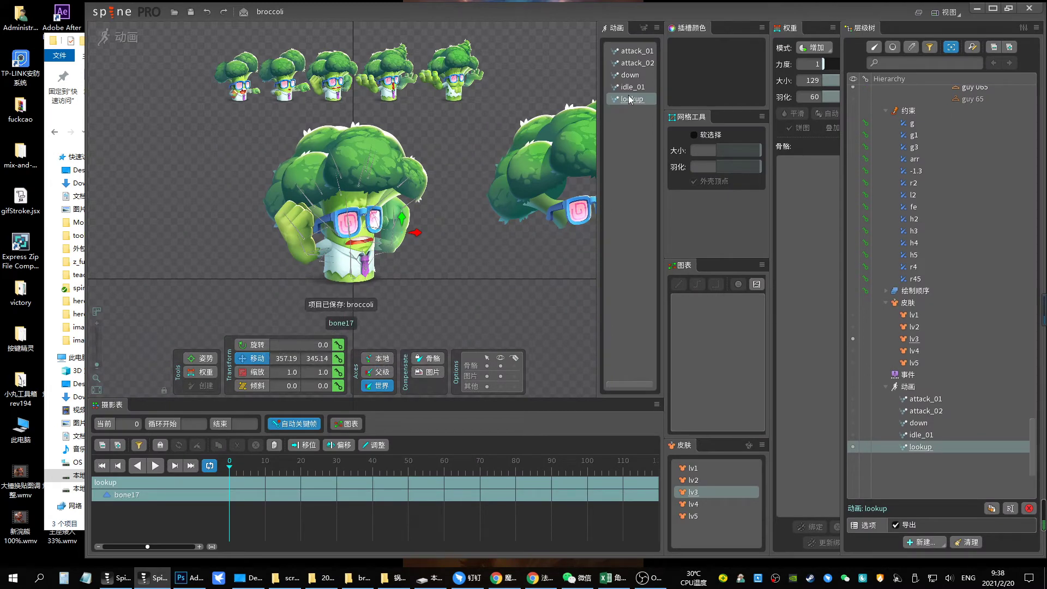
{"action": "left_click", "coordinate": [631, 86]}
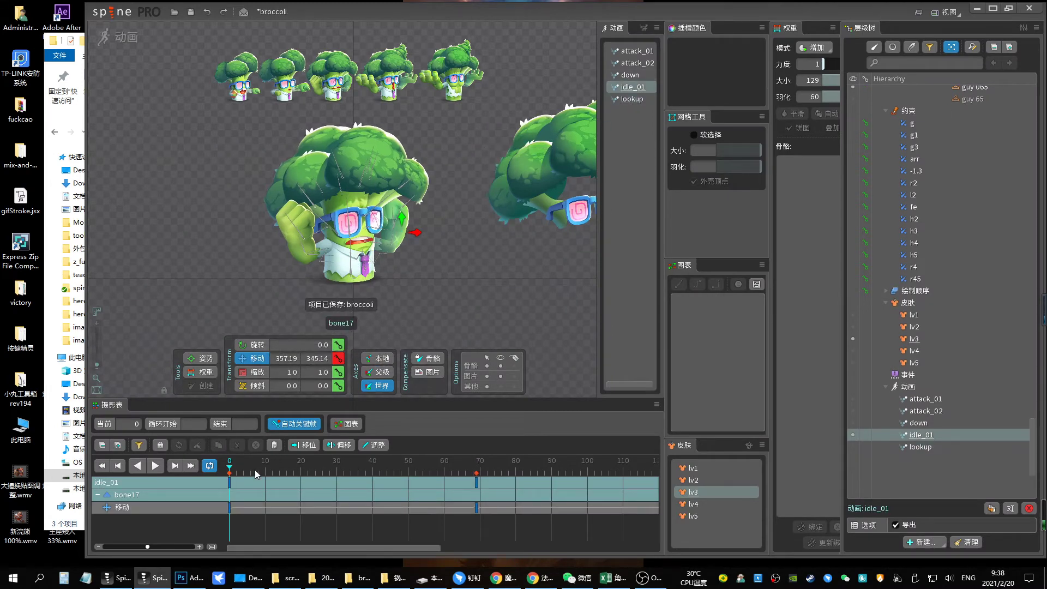
{"action": "left_click", "coordinate": [215, 482]}
{"action": "key", "text": "ctrl+c"}
{"action": "left_click", "coordinate": [632, 98]}
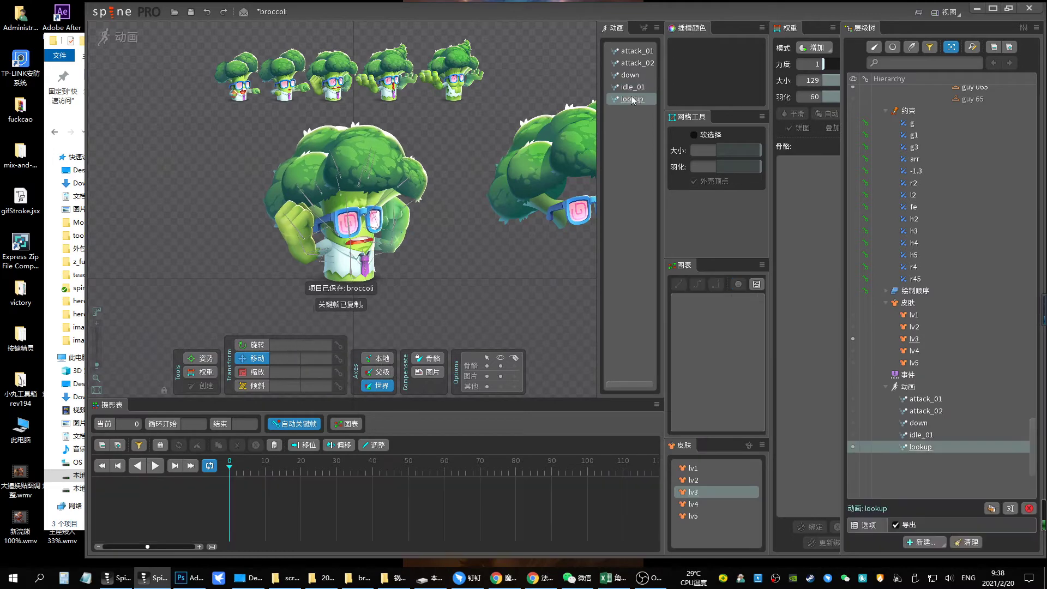
{"action": "key", "text": "ctrl+v"}
{"action": "key", "text": "ctrl+s"}
Show View > Metrics, paste the keys again at frame 100, and save
{"action": "left_click", "coordinate": [947, 12]}
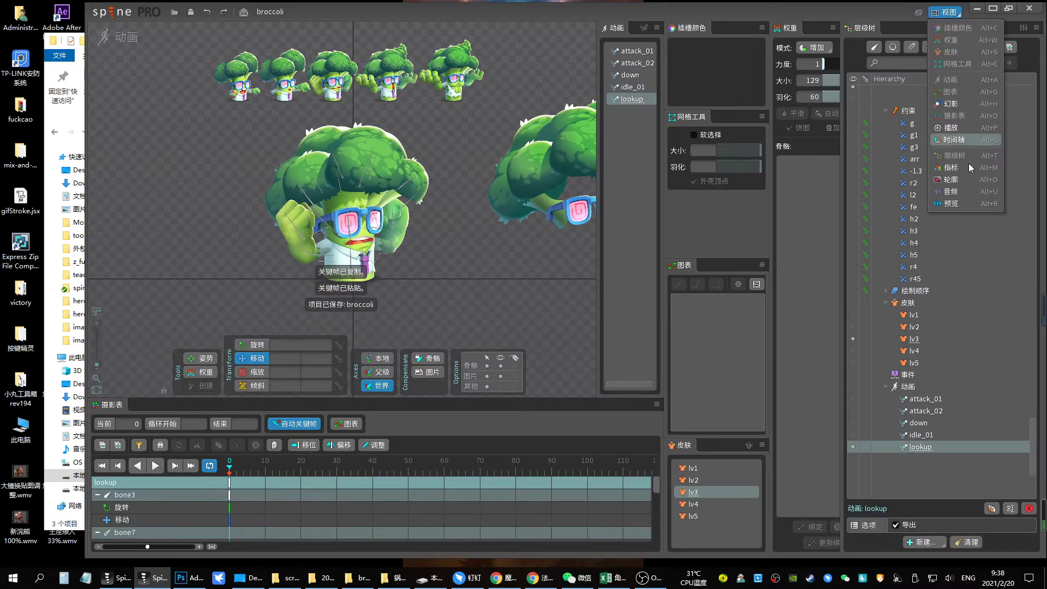
{"action": "left_click", "coordinate": [961, 169]}
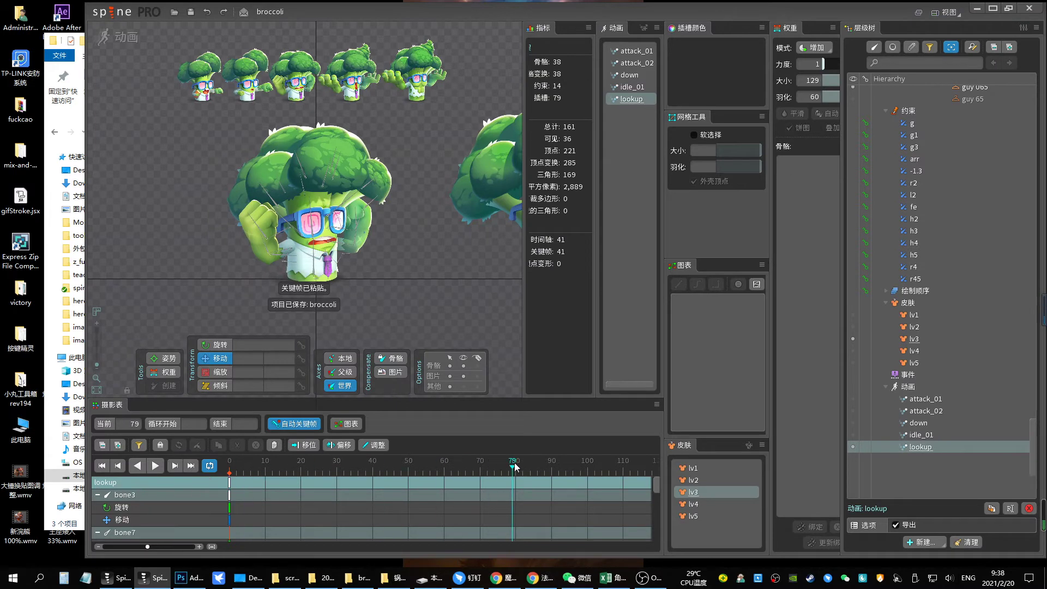
{"action": "left_click", "coordinate": [587, 461]}
{"action": "key", "text": "ctrl+v"}
{"action": "left_click", "coordinate": [265, 460]}
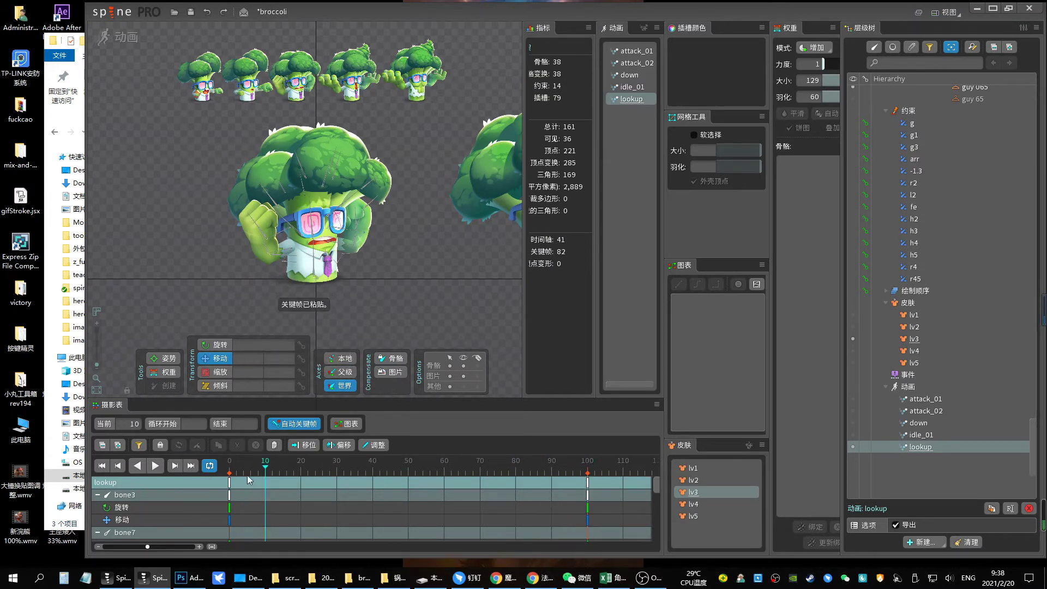
{"action": "left_click", "coordinate": [230, 480]}
{"action": "key", "text": "ctrl+s"}
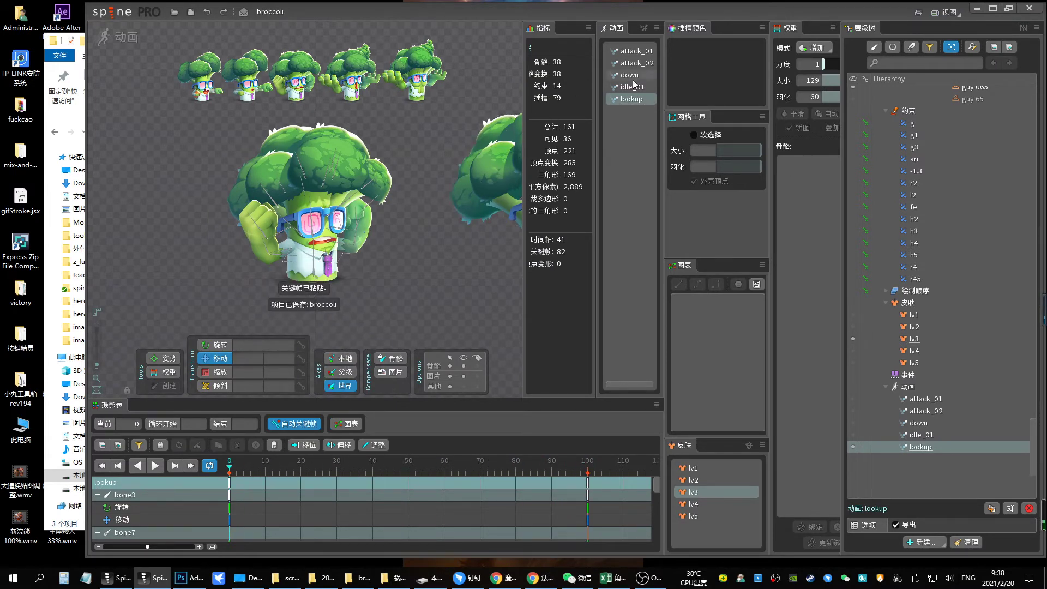
Copy the down animation's bone17 keys for use in lookup
{"action": "left_click", "coordinate": [632, 76]}
{"action": "left_click", "coordinate": [235, 494]}
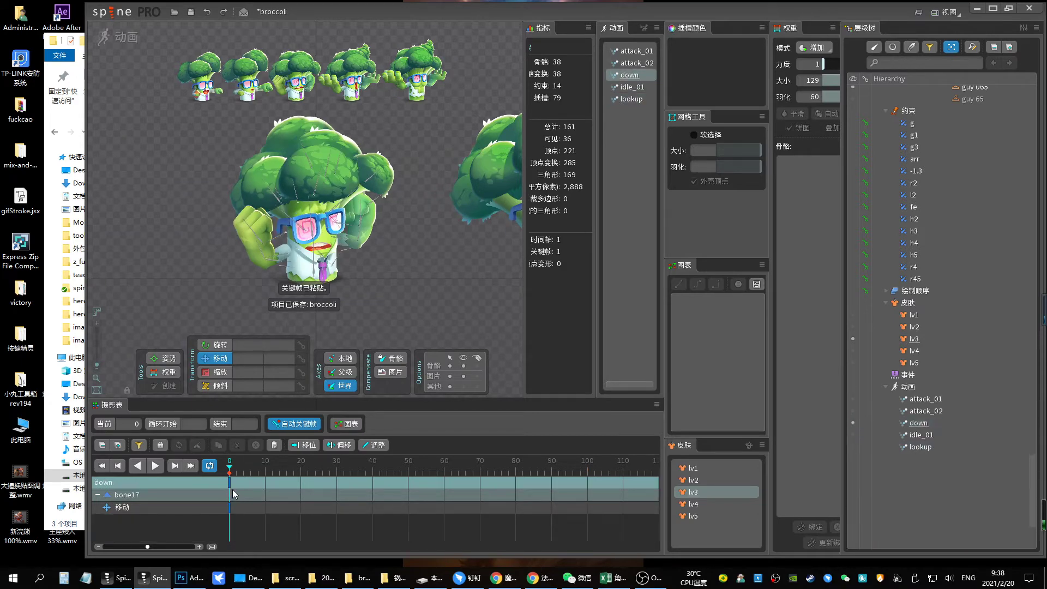
{"action": "key", "text": "ctrl+c"}
{"action": "left_click", "coordinate": [631, 98]}
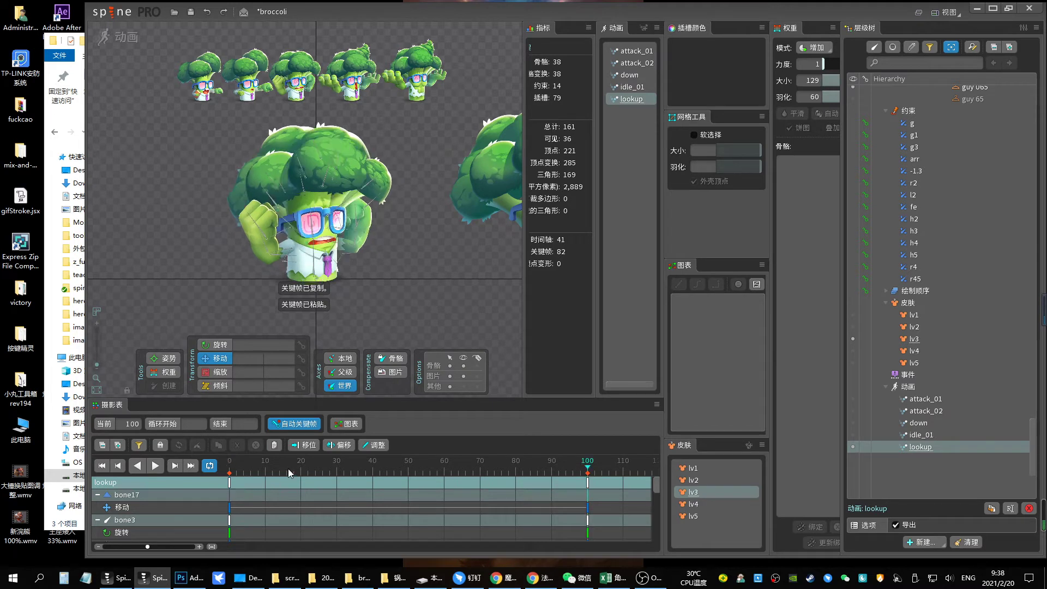
Scrub through the lookup poses and select bone17
{"action": "left_click_drag", "start_coordinate": [236, 469], "coordinate": [261, 469]}
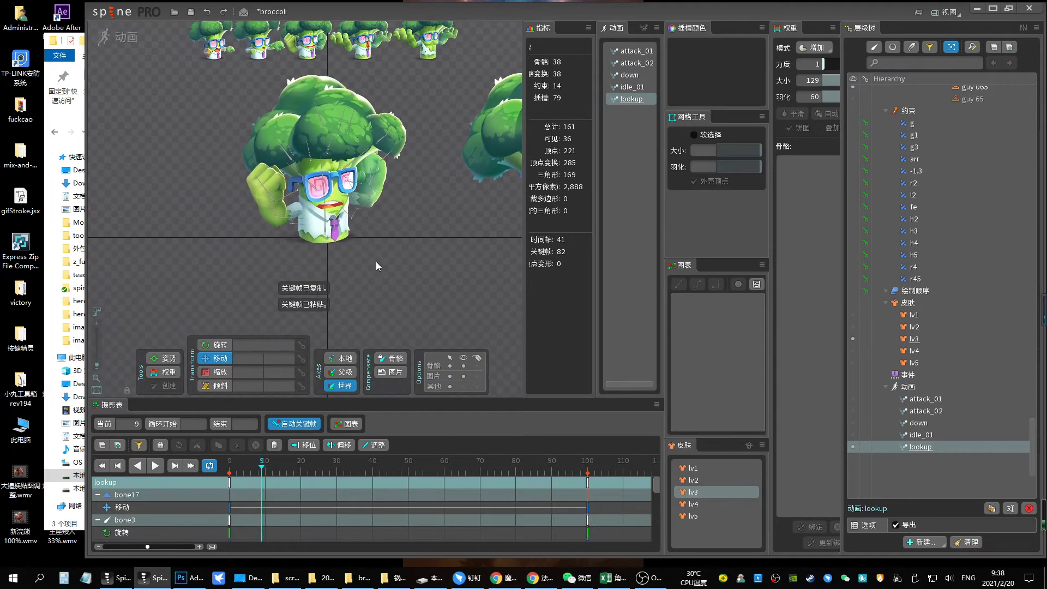
{"action": "left_click_drag", "start_coordinate": [420, 461], "coordinate": [250, 460]}
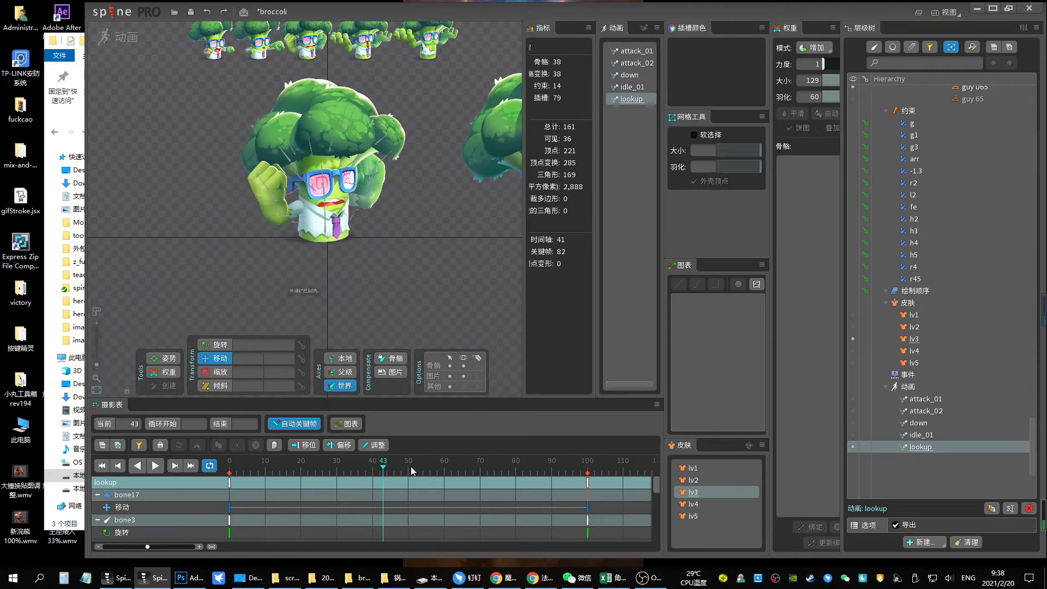
{"action": "left_click", "coordinate": [230, 463]}
{"action": "key", "text": "alt+Left"}
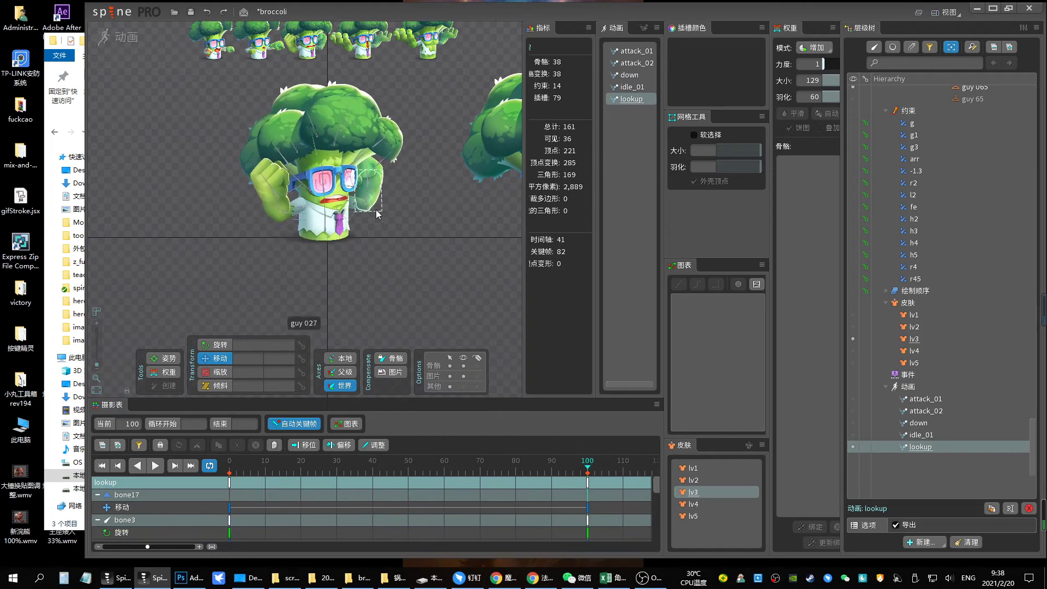
{"action": "left_click", "coordinate": [380, 195]}
{"action": "left_click", "coordinate": [251, 477]}
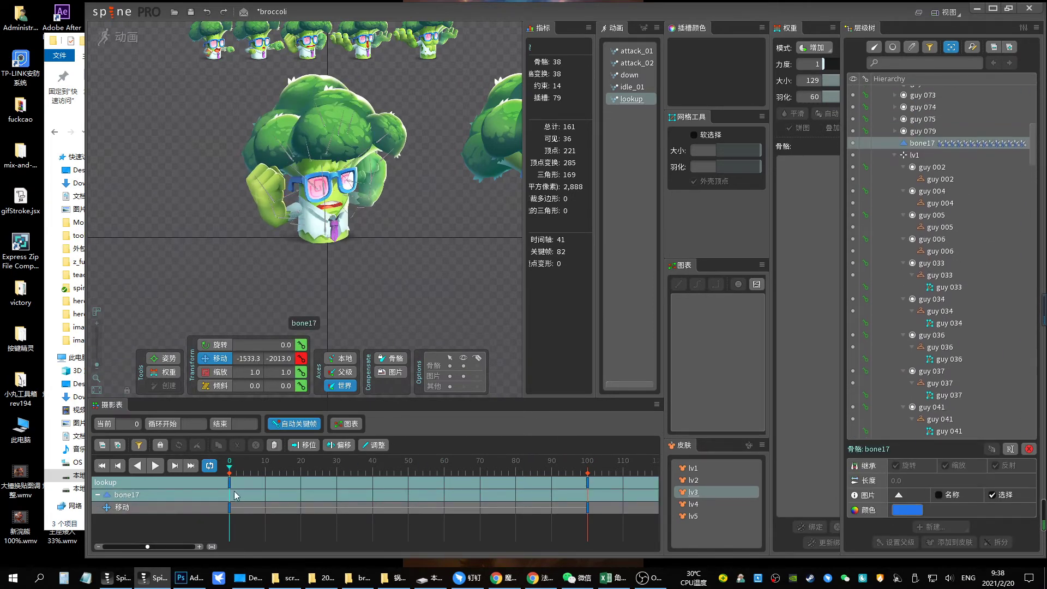
Key bone17 jumping up at frame 5 and settling back at frame 14, then play
{"action": "left_click_drag", "start_coordinate": [331, 231], "coordinate": [357, 115]}
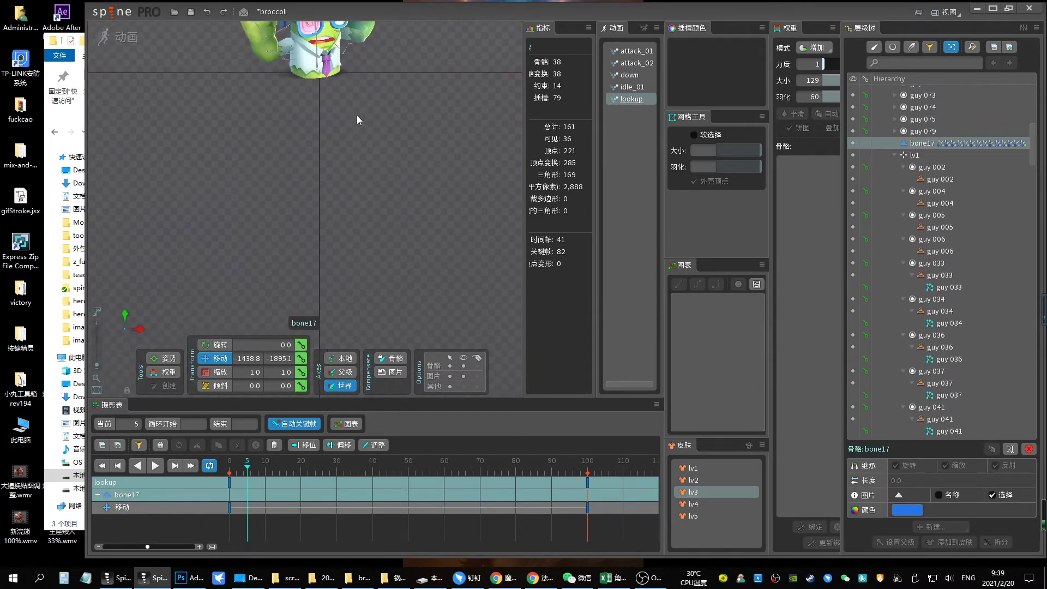
{"action": "scroll", "coordinate": [100, 378], "scroll_direction": "down", "scroll_amount": 2}
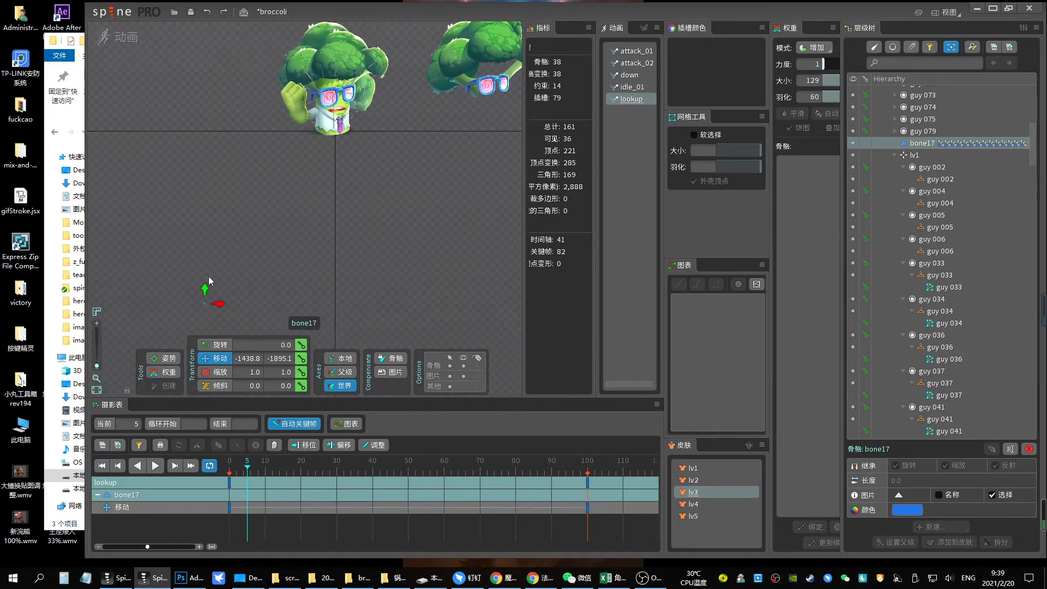
{"action": "left_click_drag", "start_coordinate": [204, 304], "coordinate": [264, 26]}
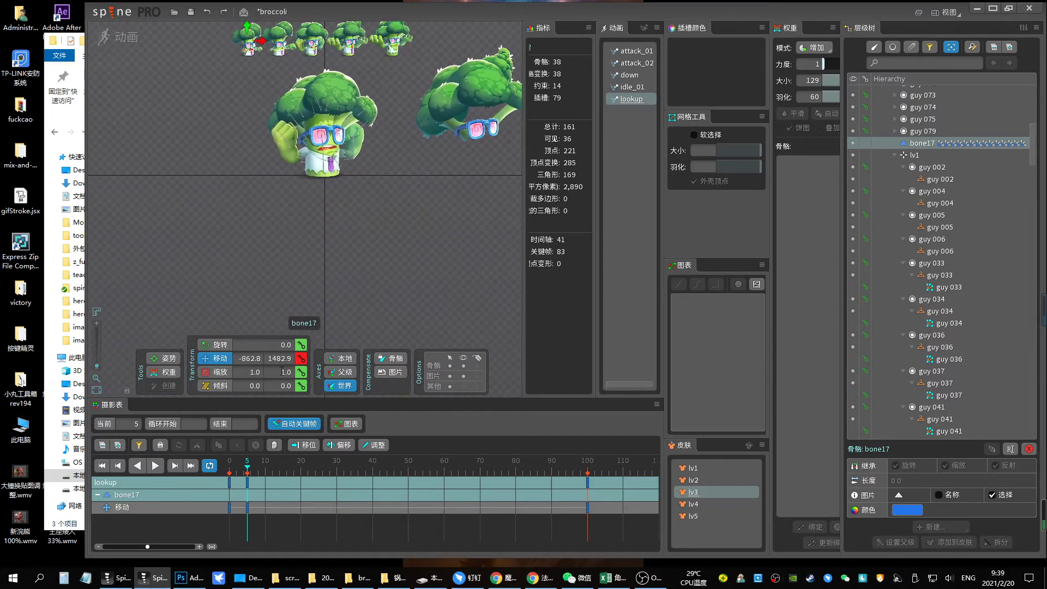
{"action": "left_click_drag", "start_coordinate": [218, 100], "coordinate": [276, 336]}
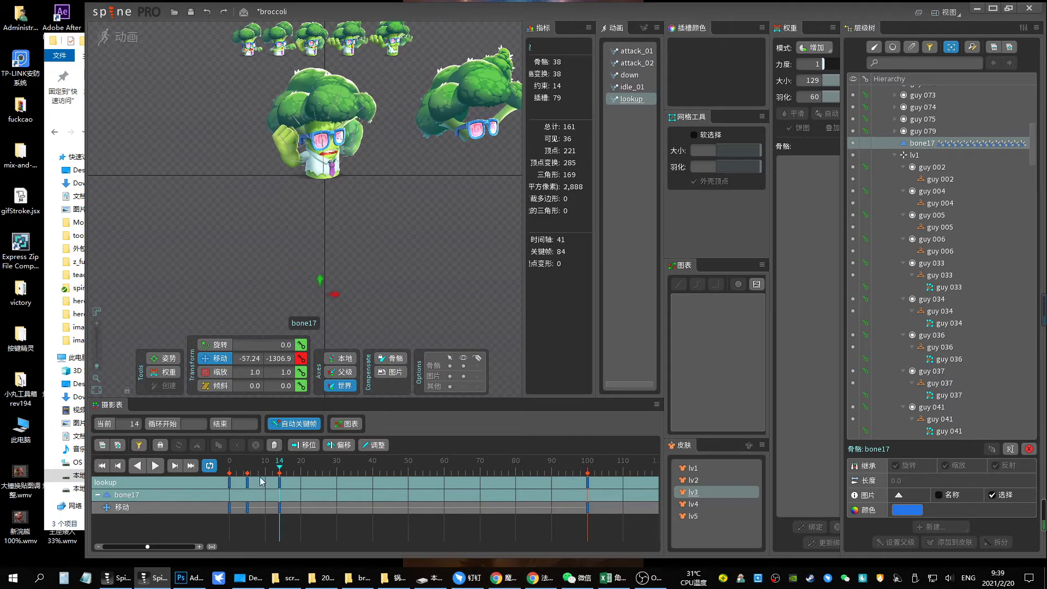
{"action": "key", "text": "space"}
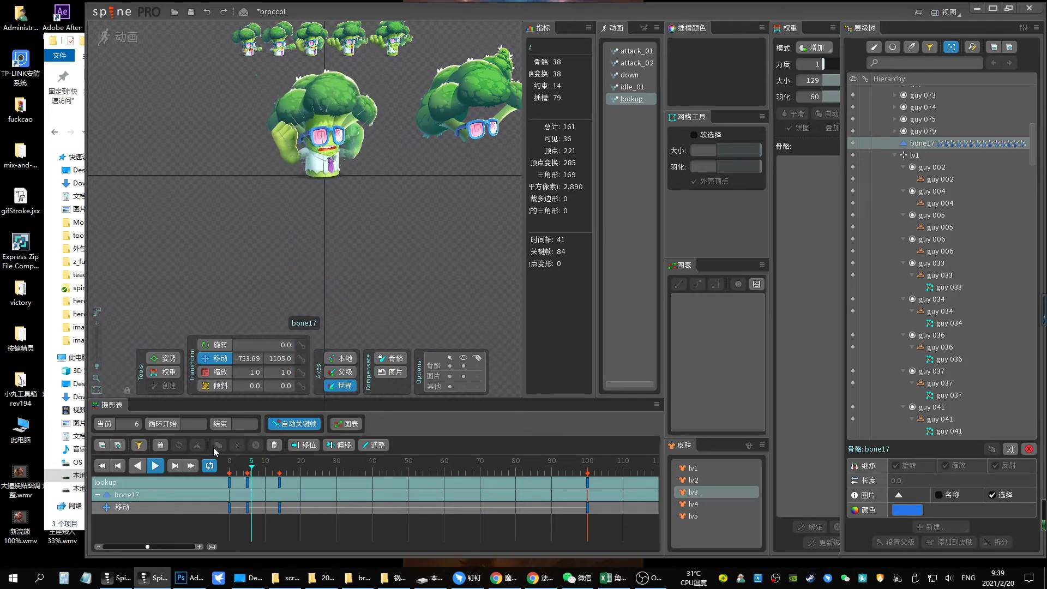
Shift the early bone17 key to frame 5, save, and preview lookup on lv1
{"action": "mouse_move", "coordinate": [266, 479]}
{"action": "left_mouse_down"}
{"action": "mouse_move", "coordinate": [240, 489]}
{"action": "mouse_move", "coordinate": [219, 472]}
{"action": "left_mouse_up"}
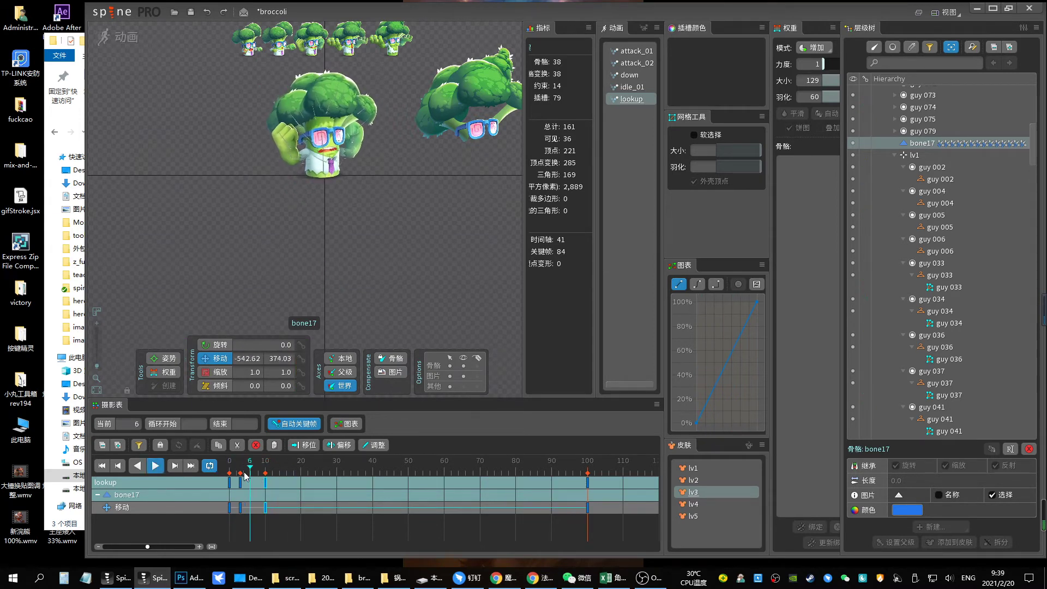
{"action": "key", "text": "ctrl+z"}
{"action": "left_click_drag", "start_coordinate": [218, 473], "coordinate": [244, 443]}
{"action": "left_click", "coordinate": [262, 461]}
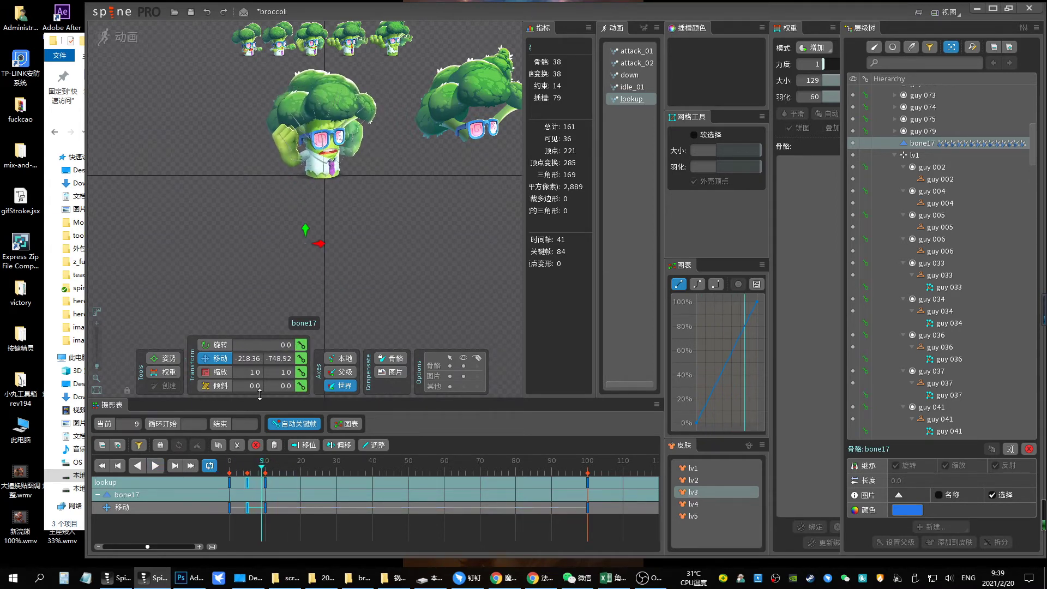
{"action": "key", "text": "ctrl+s"}
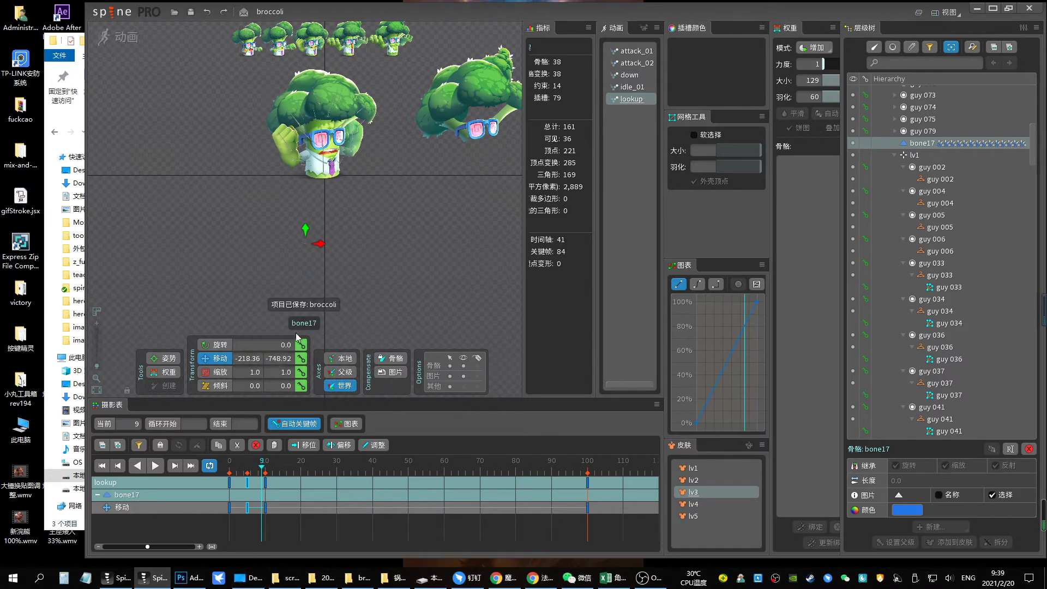
{"action": "left_click", "coordinate": [692, 468]}
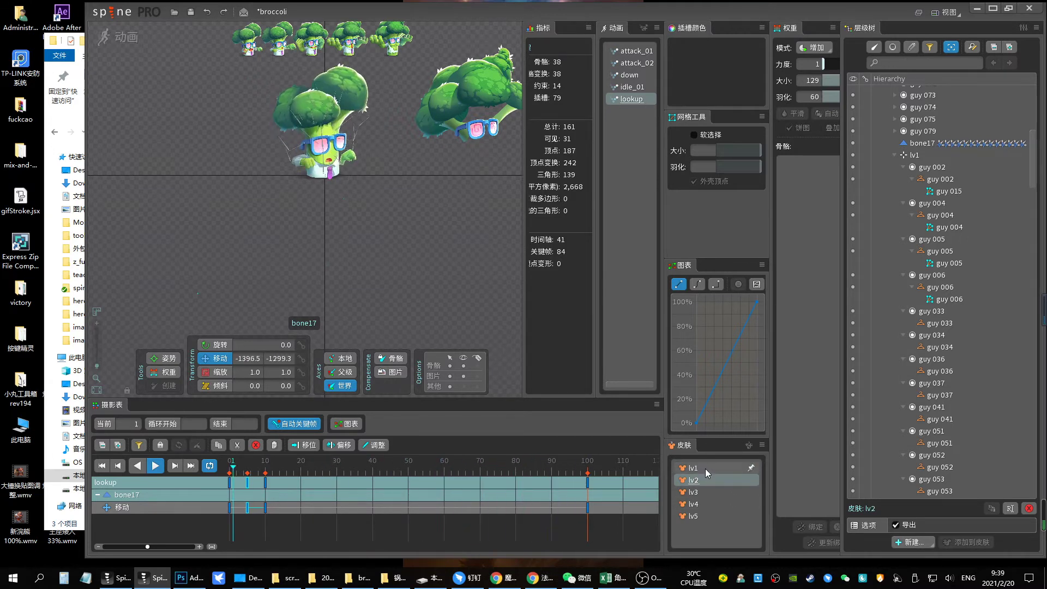
Cycle attack_01 and attack_02 through the lv1, lv3 and lv2 skins, pausing at frame 7
{"action": "left_click", "coordinate": [637, 63]}
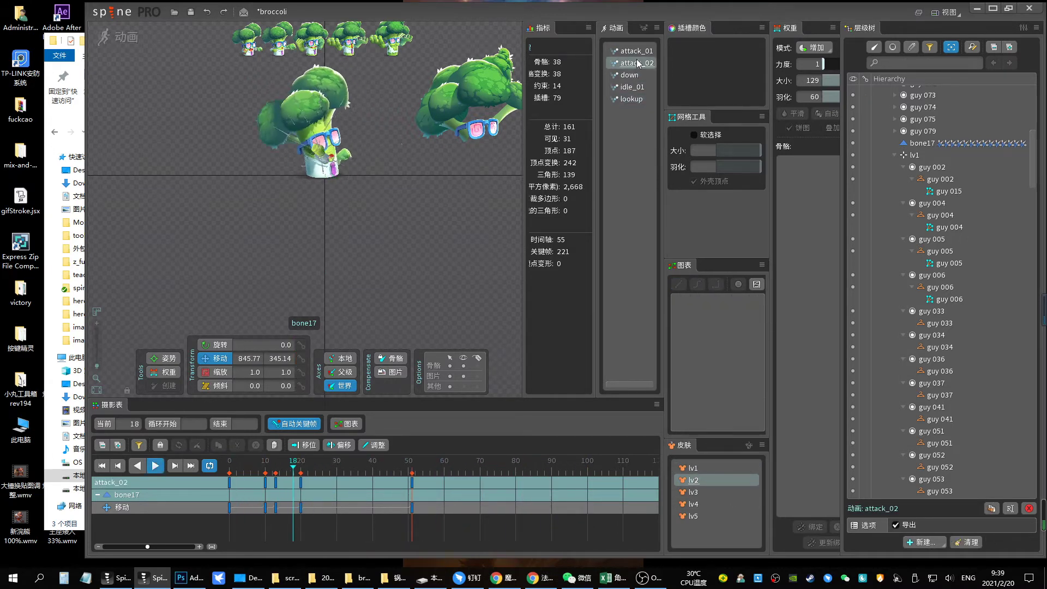
{"action": "left_click", "coordinate": [635, 51]}
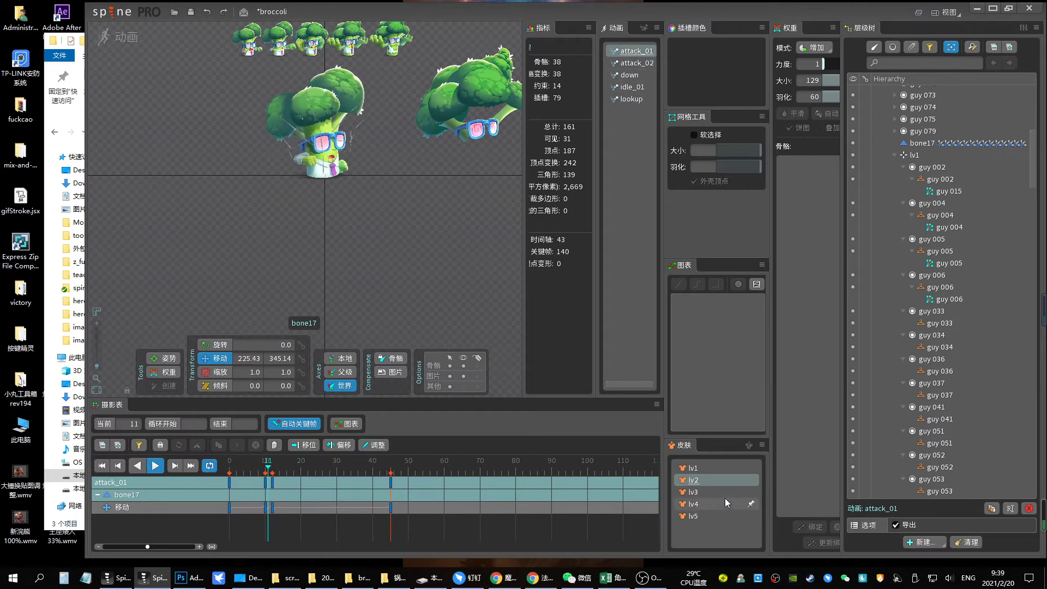
{"action": "left_click", "coordinate": [703, 471]}
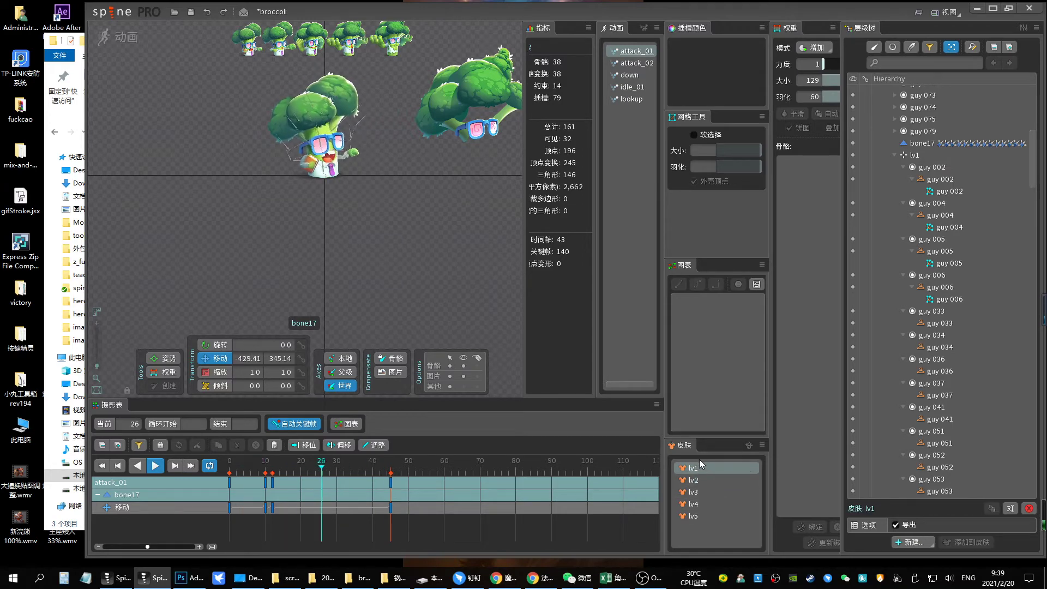
{"action": "left_click", "coordinate": [705, 490]}
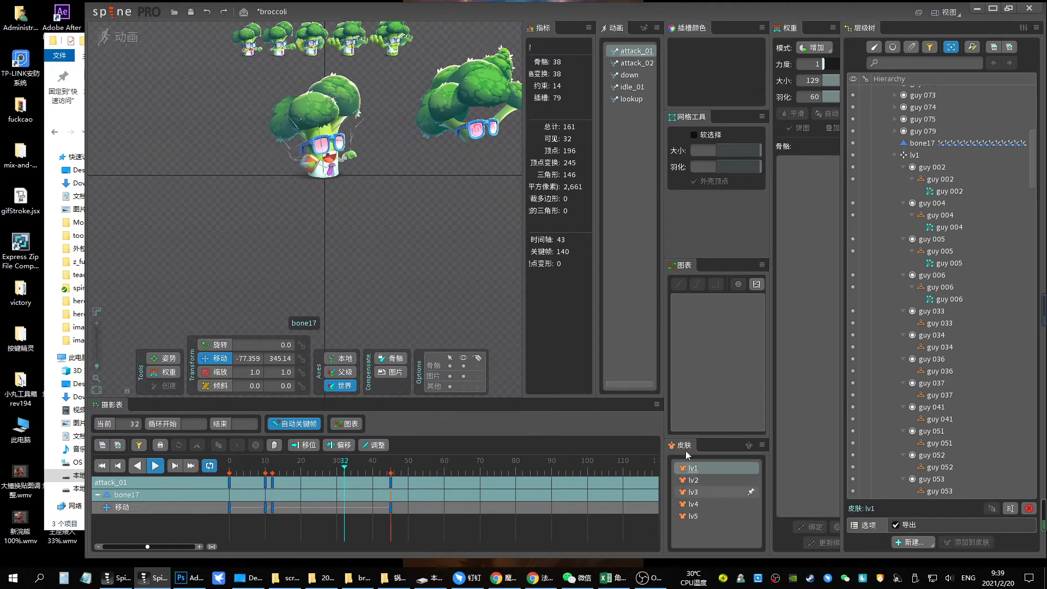
{"action": "left_click_drag", "start_coordinate": [97, 366], "coordinate": [96, 353]}
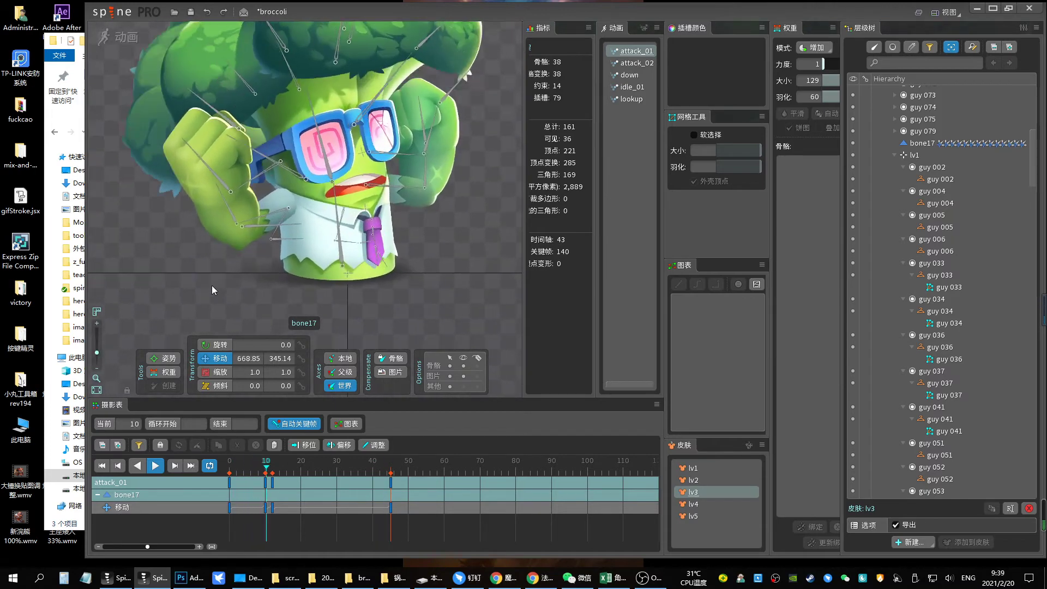
{"action": "left_click", "coordinate": [622, 63]}
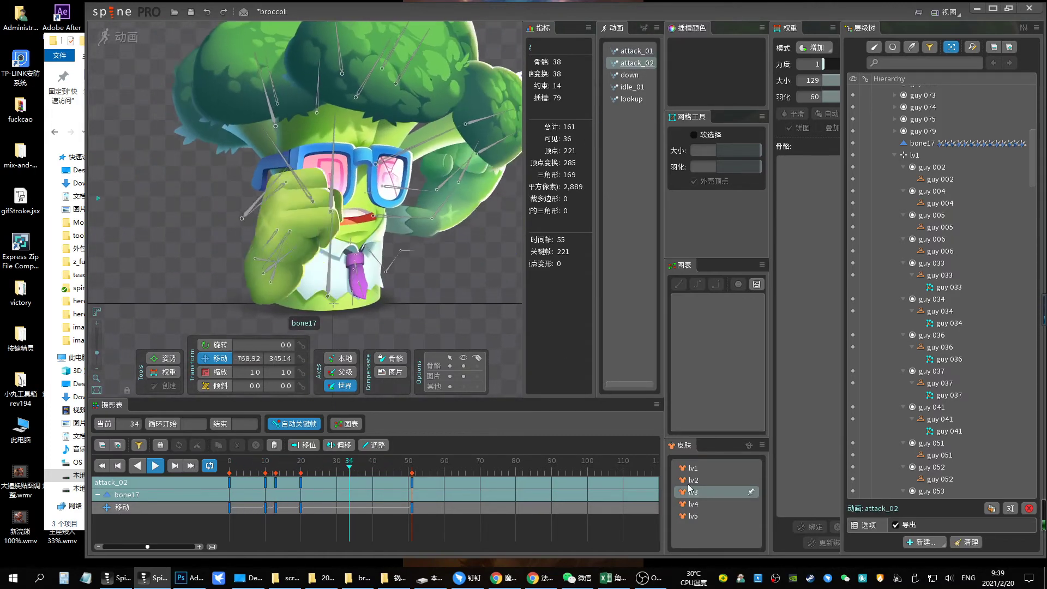
{"action": "left_click", "coordinate": [694, 480]}
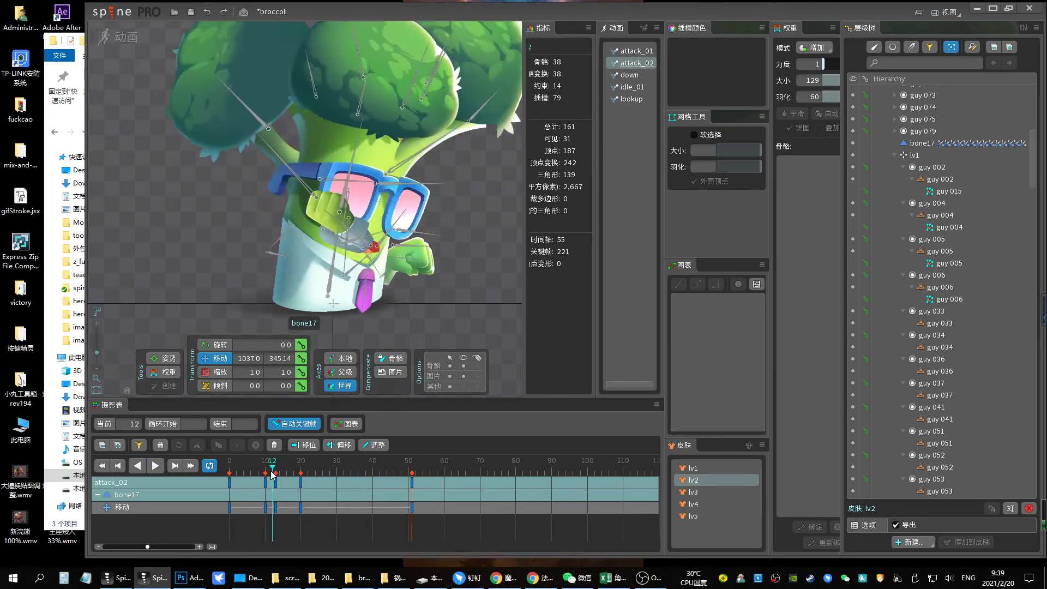
{"action": "left_click", "coordinate": [264, 234]}
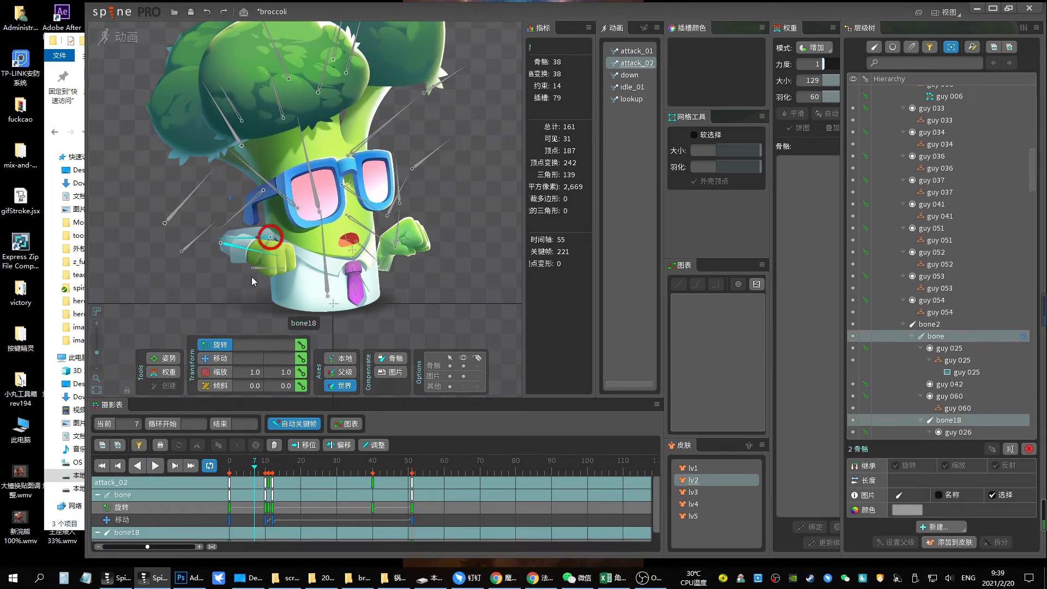
Rotate bone18's arm into a new swing pose at frame 12
{"action": "left_click", "coordinate": [266, 473]}
{"action": "left_click_drag", "start_coordinate": [267, 473], "coordinate": [272, 473]}
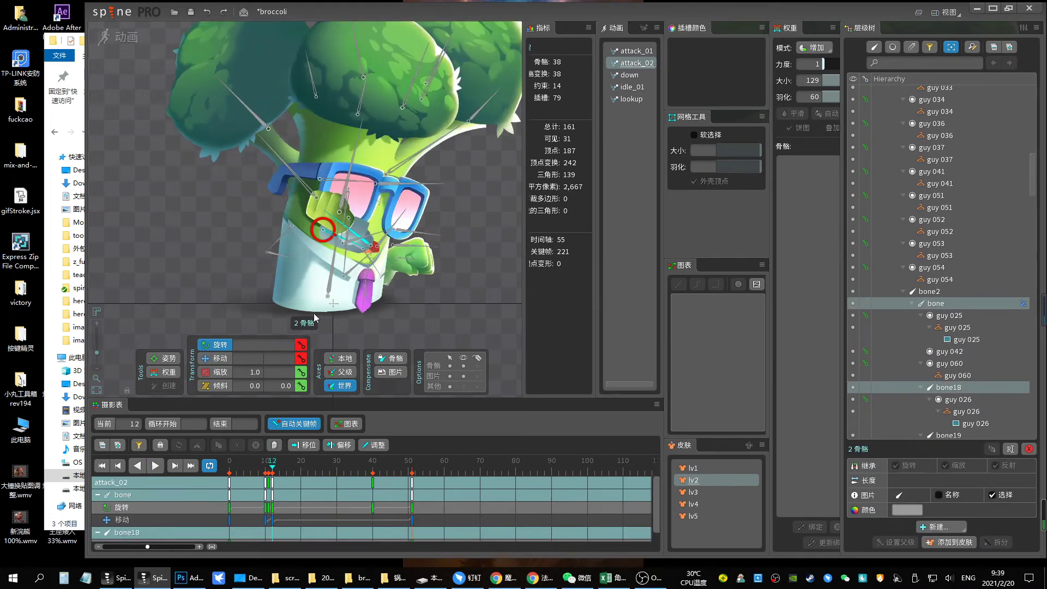
{"action": "left_click", "coordinate": [355, 238]}
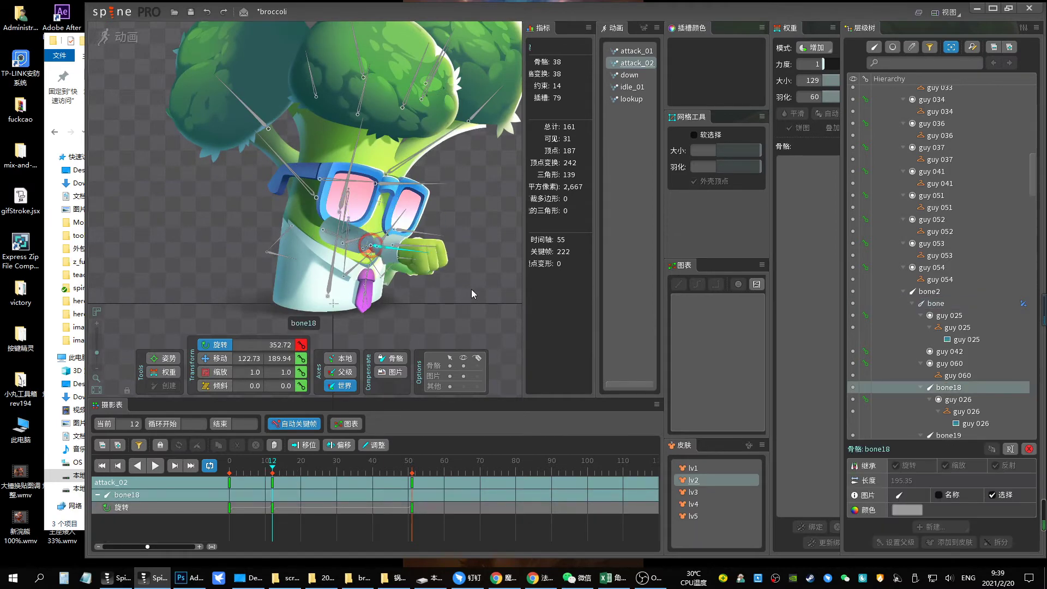
{"action": "mouse_move", "coordinate": [356, 238]}
{"action": "left_mouse_down"}
{"action": "mouse_move", "coordinate": [328, 239]}
{"action": "mouse_move", "coordinate": [309, 256]}
{"action": "left_mouse_up"}
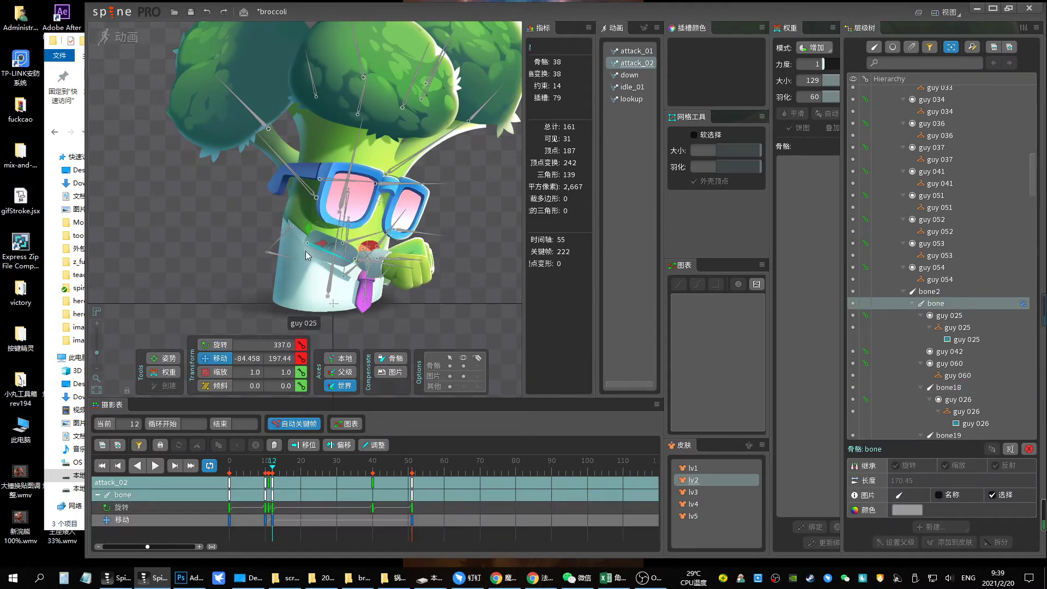
{"action": "key", "text": "ctrl+z"}
{"action": "key", "text": "c"}
{"action": "mouse_move", "coordinate": [400, 238]}
{"action": "left_mouse_down"}
{"action": "mouse_move", "coordinate": [414, 252]}
{"action": "mouse_move", "coordinate": [460, 256]}
{"action": "left_mouse_up"}
{"action": "key", "text": "v"}
Copy bone18's frame 0 key and paste it at a later frame
{"action": "left_click", "coordinate": [229, 460]}
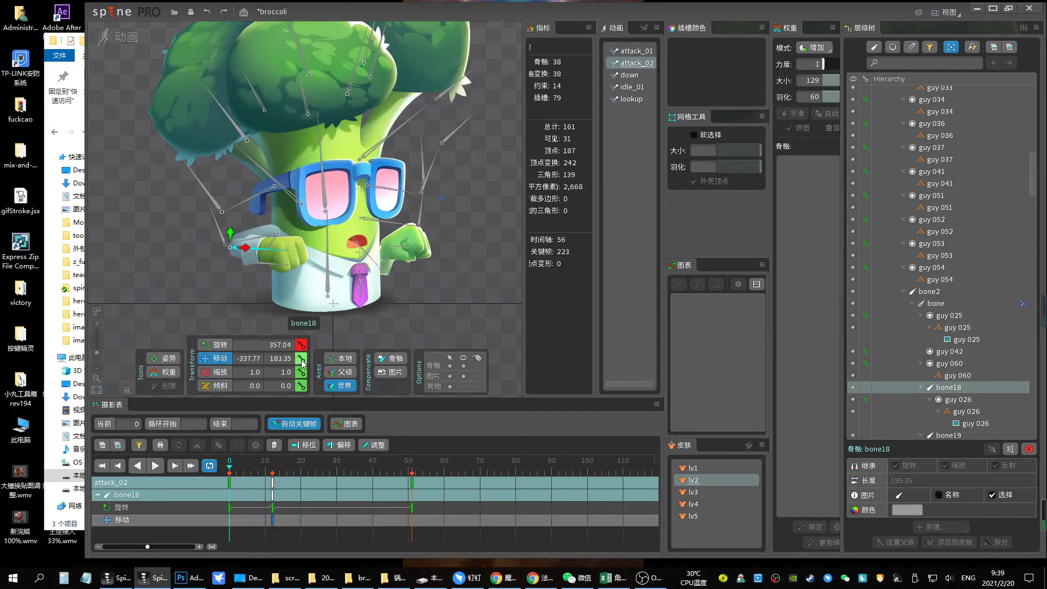
{"action": "key", "text": "ctrl+c"}
{"action": "left_click_drag", "start_coordinate": [229, 460], "coordinate": [320, 461]}
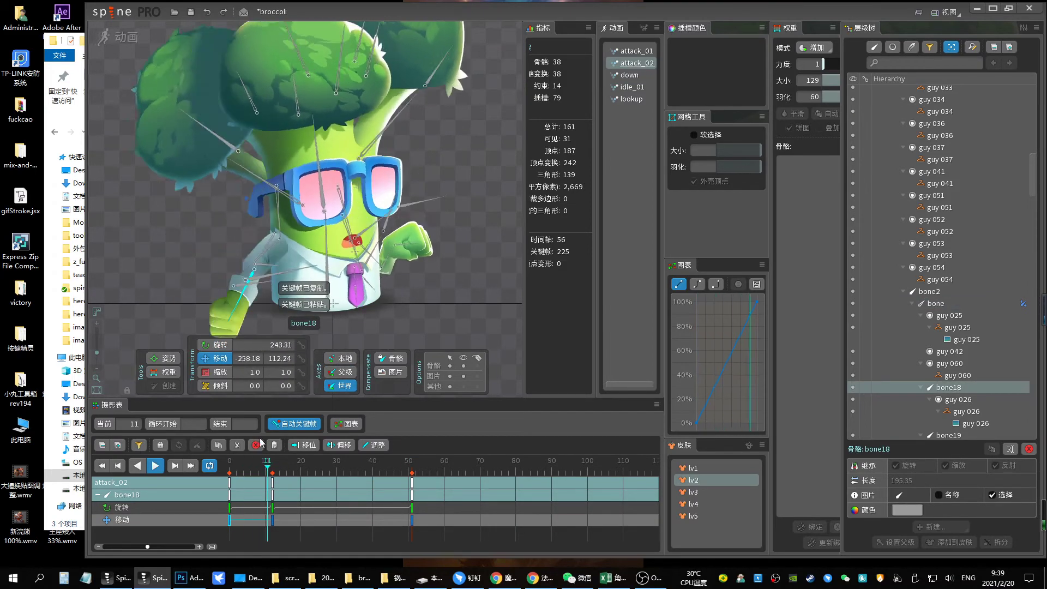
{"action": "key", "text": "ctrl+v"}
Compare against attack_01 on lv1, then move and rotate bone18's arm at frame 10
{"action": "left_click", "coordinate": [633, 51]}
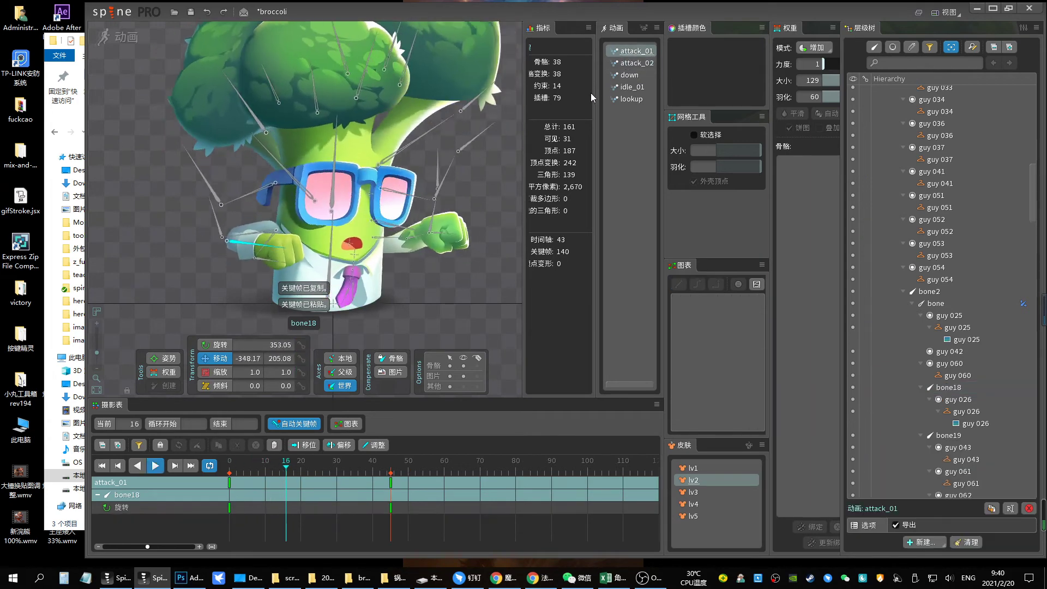
{"action": "left_click", "coordinate": [695, 479]}
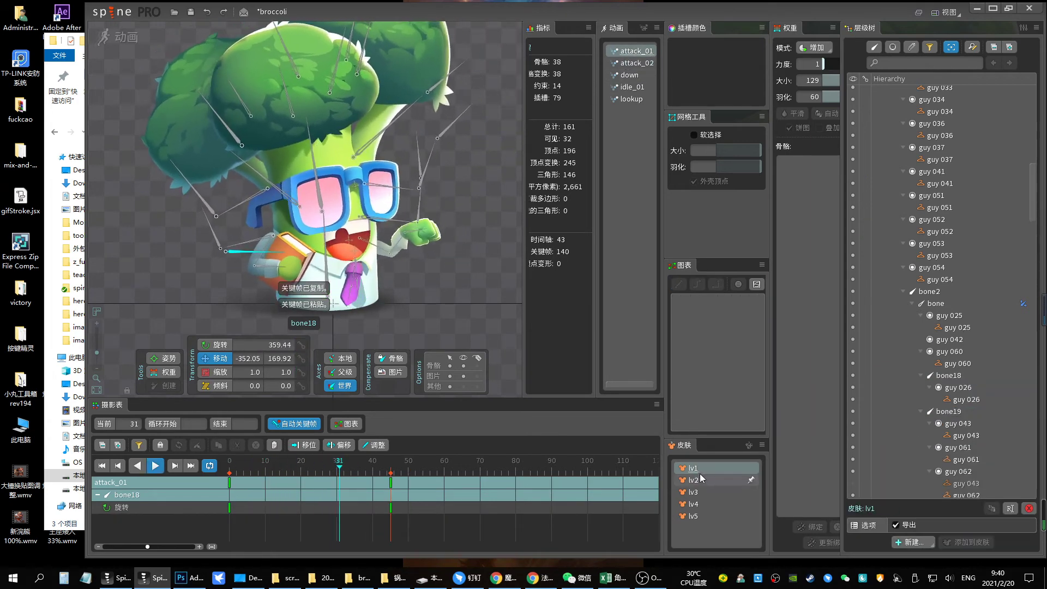
{"action": "left_click", "coordinate": [637, 62]}
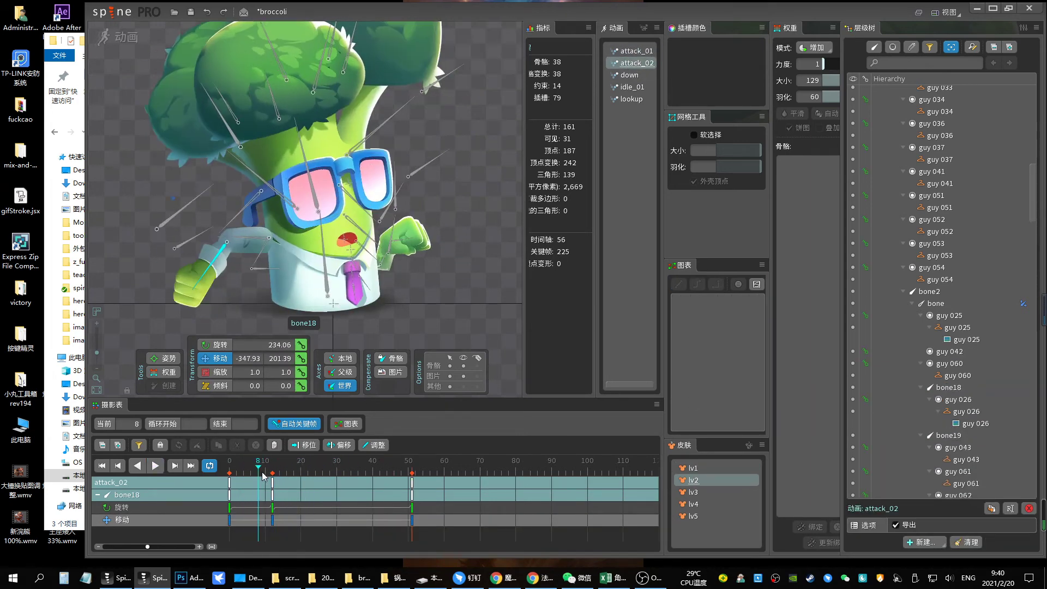
{"action": "left_click_drag", "start_coordinate": [226, 238], "coordinate": [201, 233]}
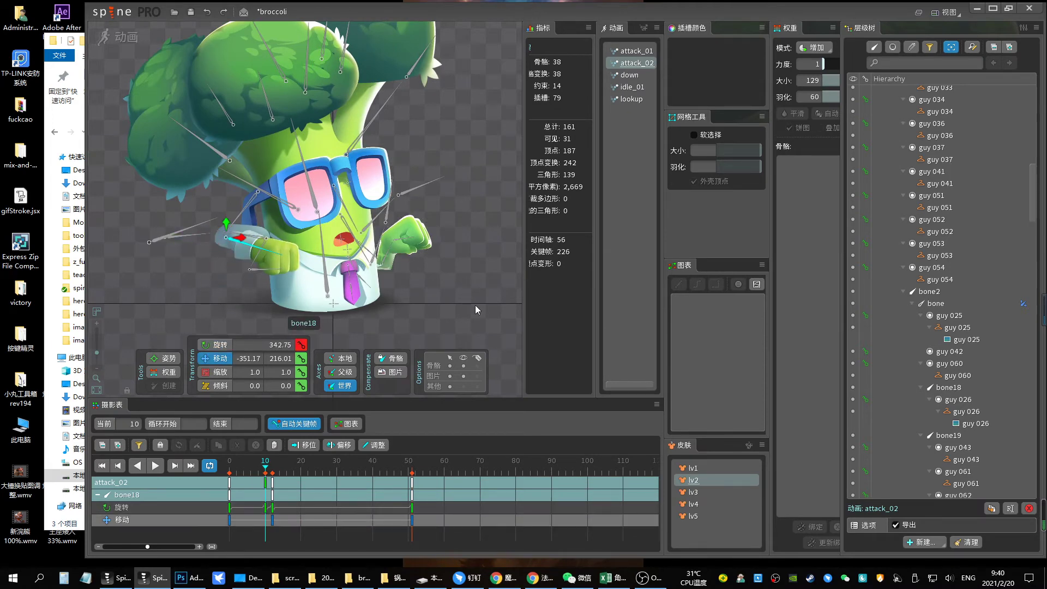
Select bone18's movement keys, check frame 11, and play attack_02
{"action": "left_click", "coordinate": [224, 479]}
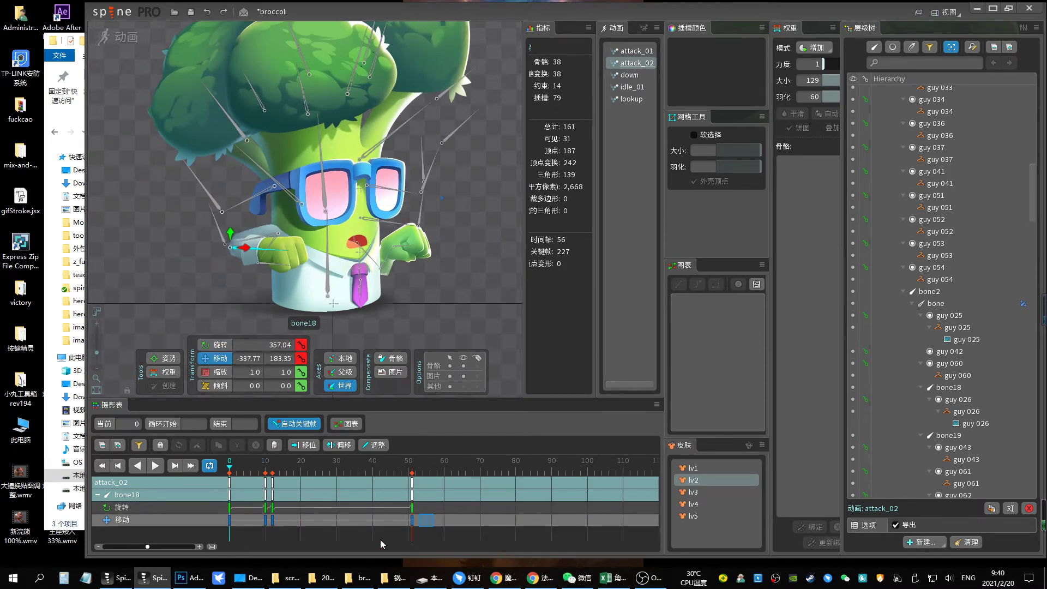
{"action": "left_click_drag", "start_coordinate": [434, 515], "coordinate": [229, 540]}
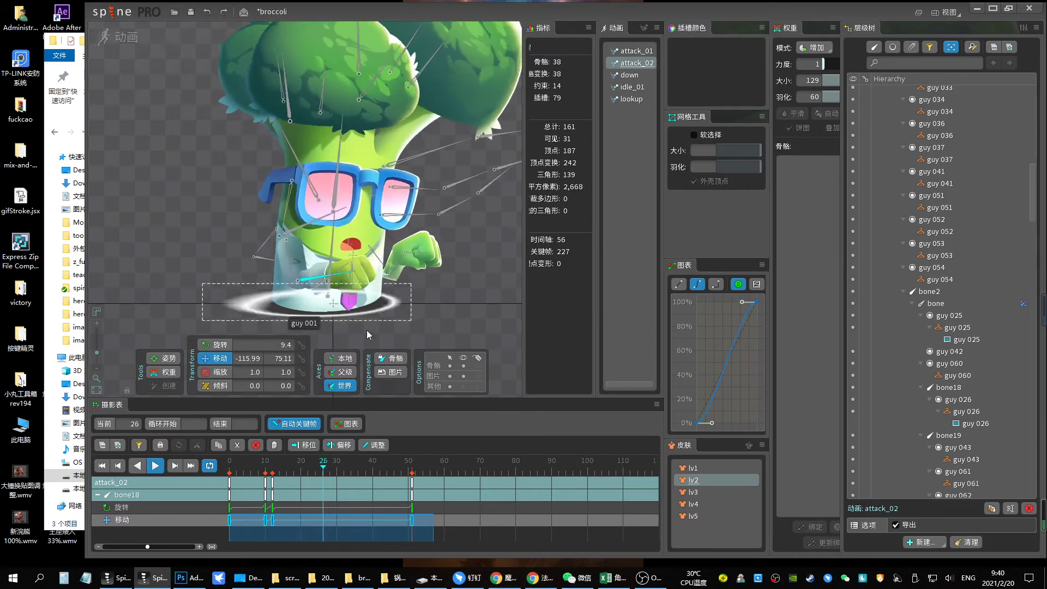
{"action": "left_click", "coordinate": [270, 473]}
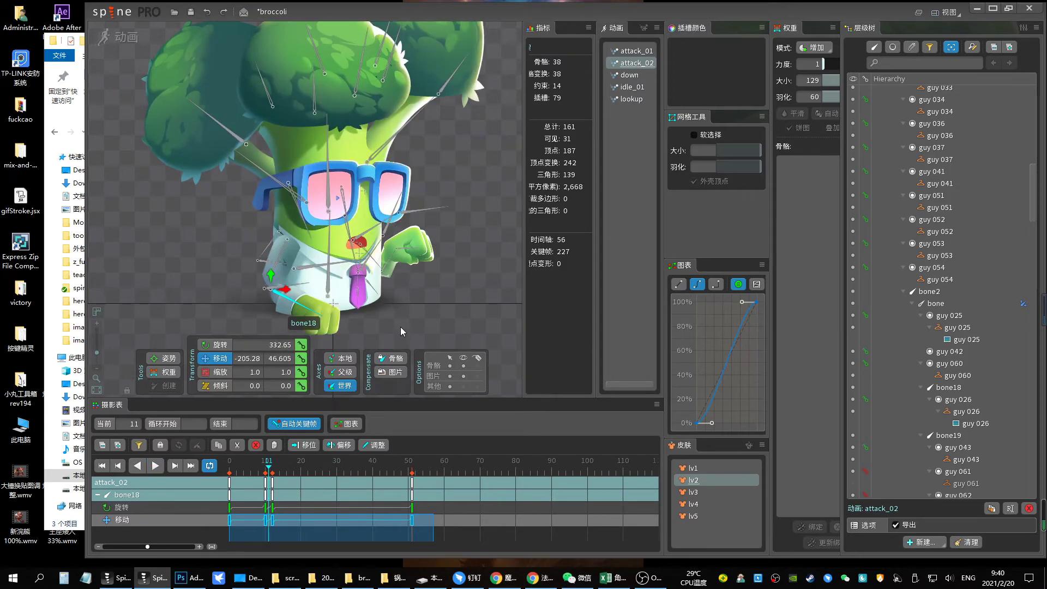
{"action": "key", "text": "space"}
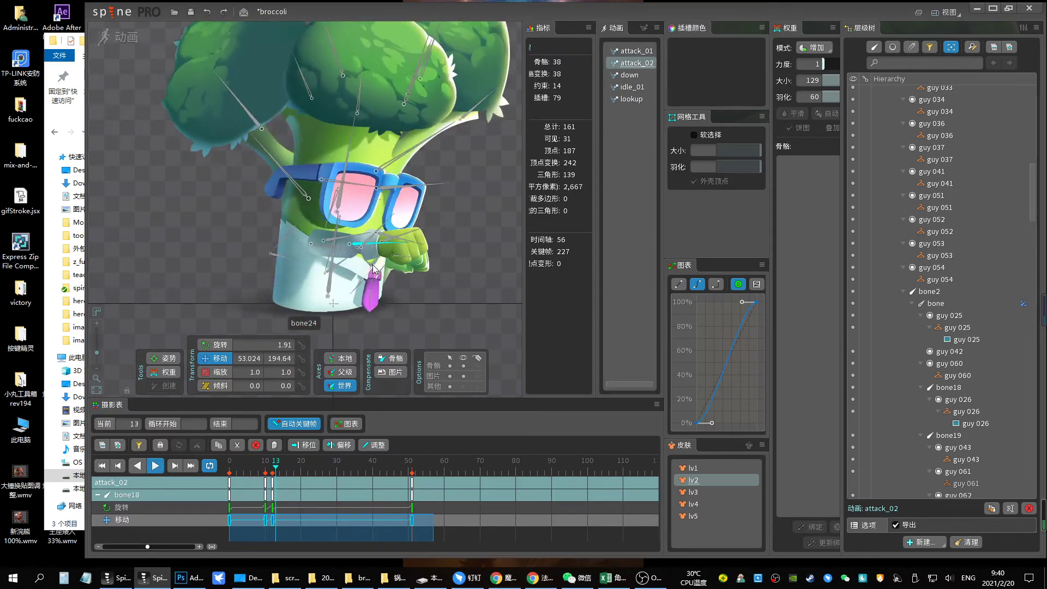
{"action": "left_click", "coordinate": [411, 251]}
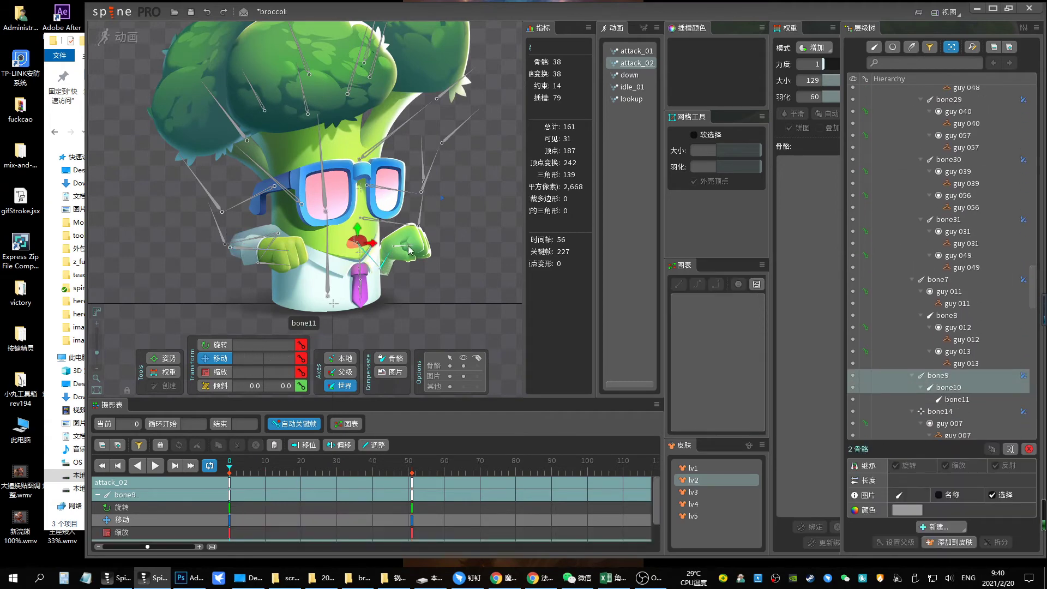
Rotate bone9–11 at frames 18–20 in attack_02 to swing the punching fist
{"action": "left_click", "coordinate": [410, 251], "text": "ctrl"}
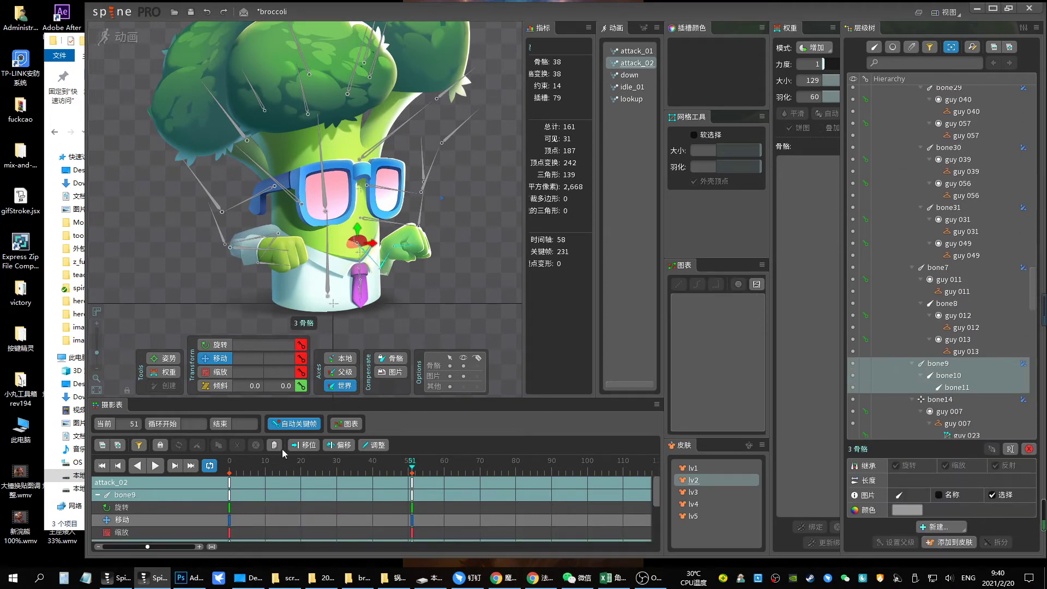
{"action": "mouse_move", "coordinate": [256, 473]}
{"action": "left_mouse_down"}
{"action": "mouse_move", "coordinate": [293, 475]}
{"action": "mouse_move", "coordinate": [294, 467]}
{"action": "left_mouse_up"}
{"action": "key", "text": "c"}
{"action": "key", "text": "Escape"}
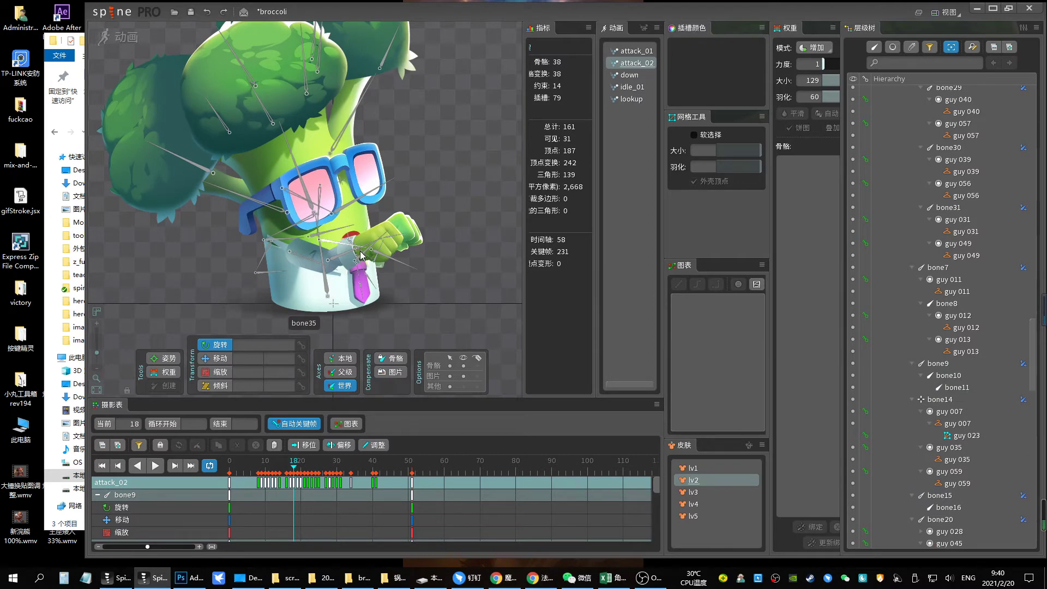
{"action": "left_click", "coordinate": [360, 254]}
{"action": "left_click", "coordinate": [368, 262]}
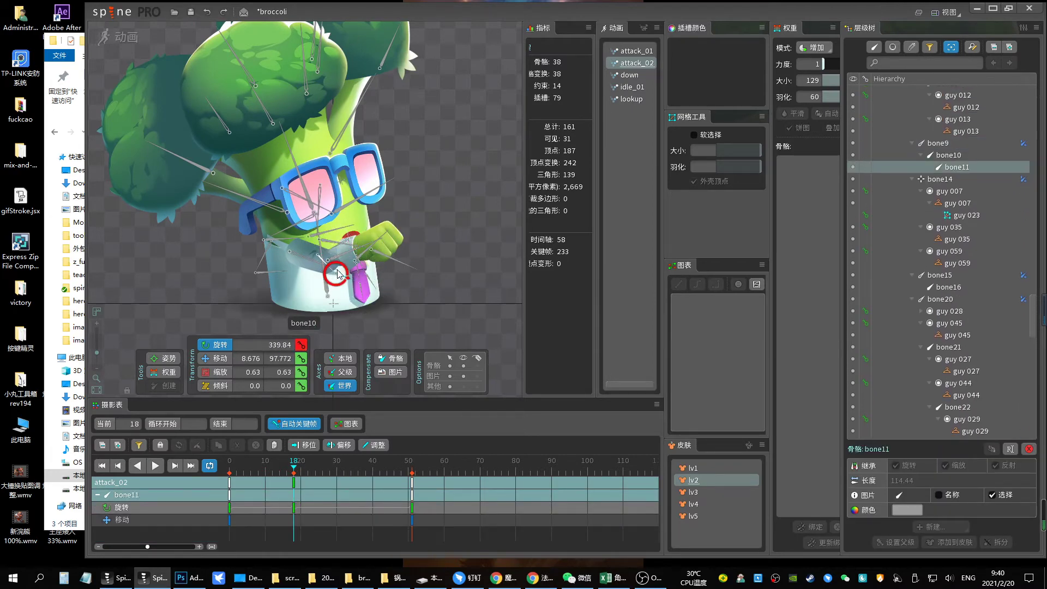
{"action": "left_click", "coordinate": [333, 252]}
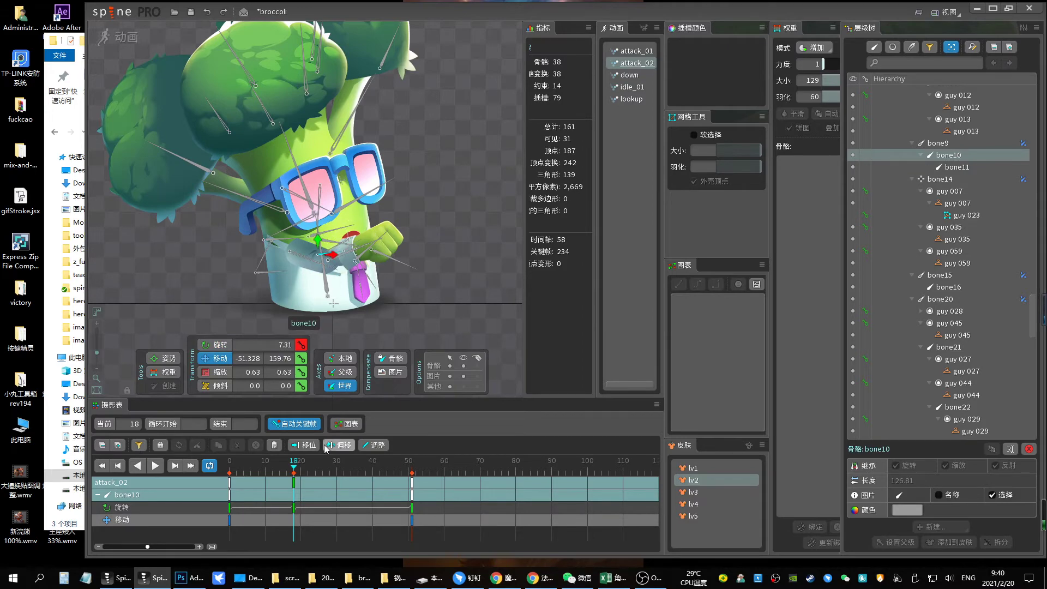
{"action": "left_click", "coordinate": [301, 461]}
{"action": "mouse_move", "coordinate": [361, 253]}
{"action": "left_mouse_down"}
{"action": "mouse_move", "coordinate": [439, 257]}
{"action": "mouse_move", "coordinate": [490, 290]}
{"action": "left_mouse_up"}
{"action": "left_click_drag", "start_coordinate": [442, 252], "coordinate": [463, 262]}
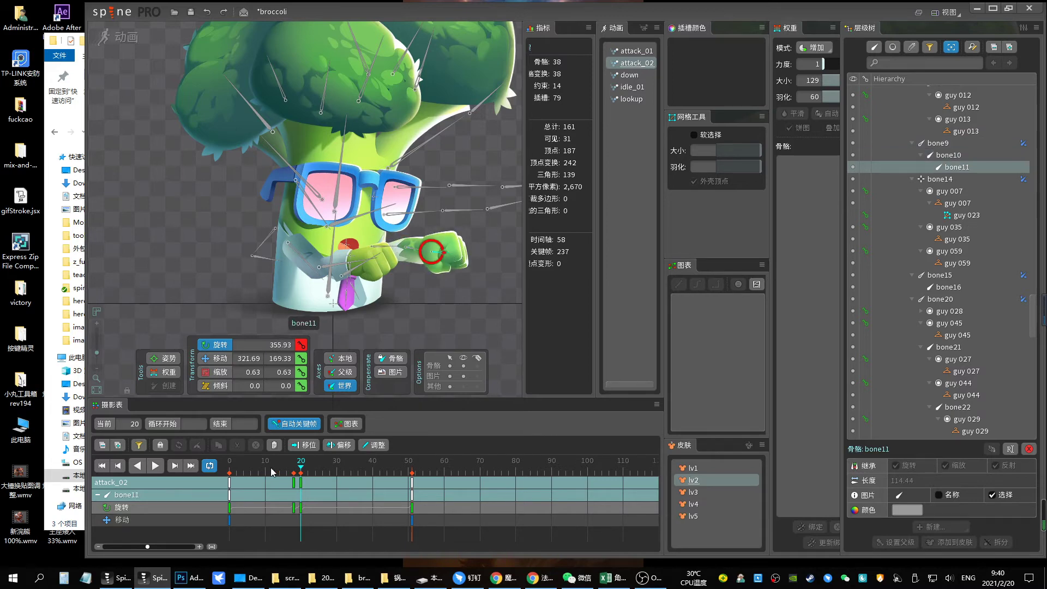
{"action": "key", "text": "space"}
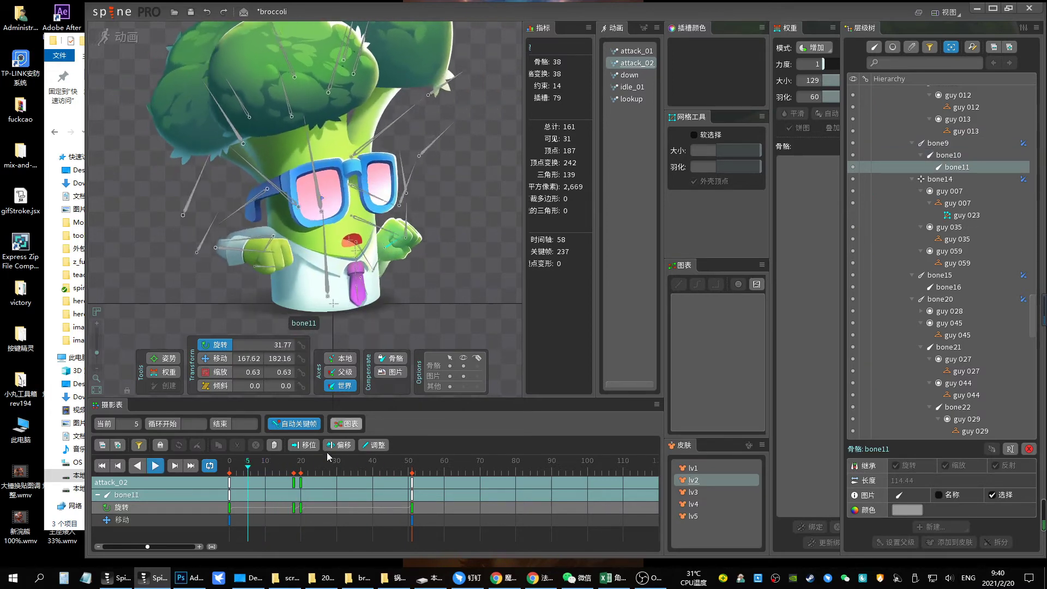
{"action": "left_click", "coordinate": [293, 468]}
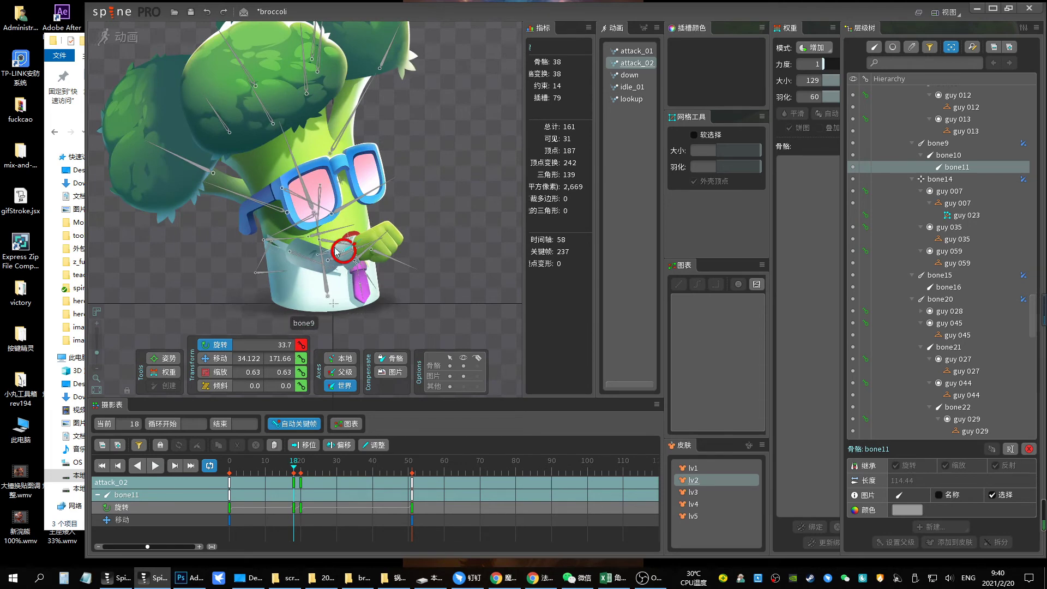
Key bone10 scale 1.03 at frame 20 and 0.69 at frame 29, then review the pulse
{"action": "left_click", "coordinate": [329, 254]}
{"action": "left_click", "coordinate": [301, 372]}
{"action": "left_click", "coordinate": [301, 464]}
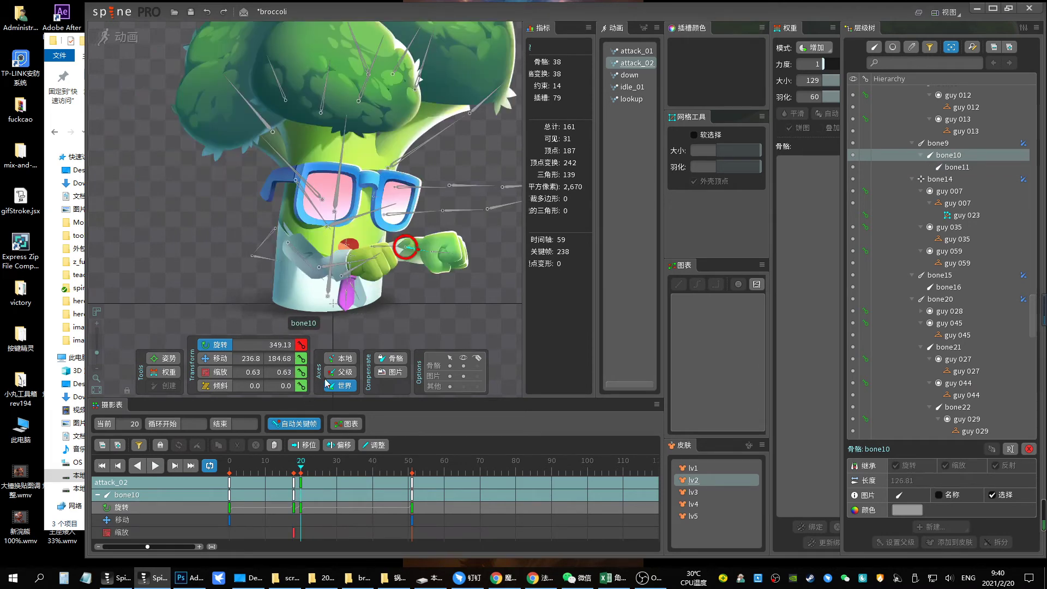
{"action": "key", "text": "x"}
{"action": "left_click_drag", "start_coordinate": [482, 304], "coordinate": [498, 294]}
{"action": "key", "text": "space"}
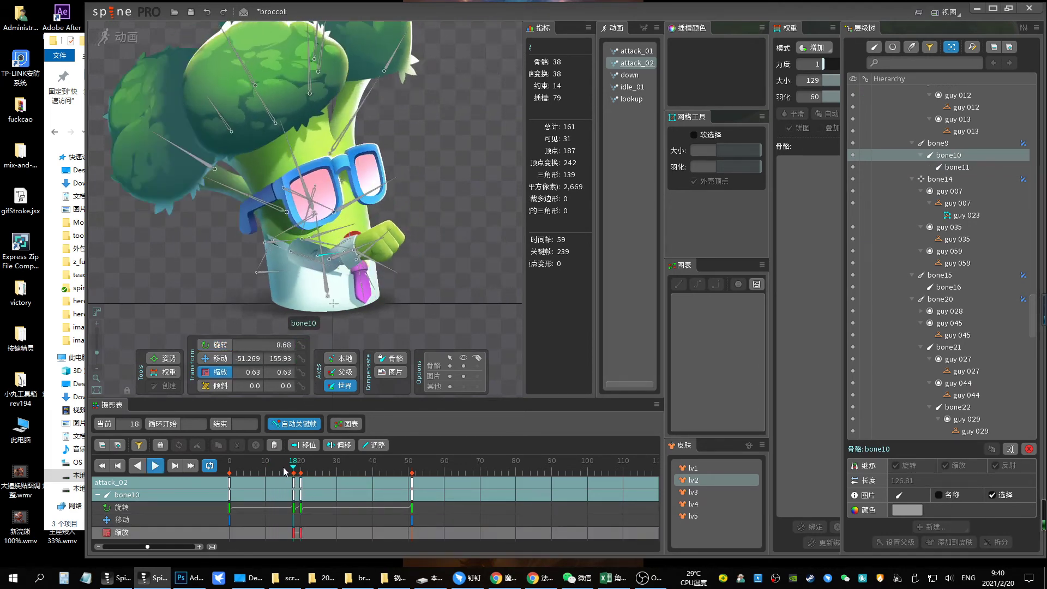
{"action": "left_click_drag", "start_coordinate": [465, 341], "coordinate": [433, 361]}
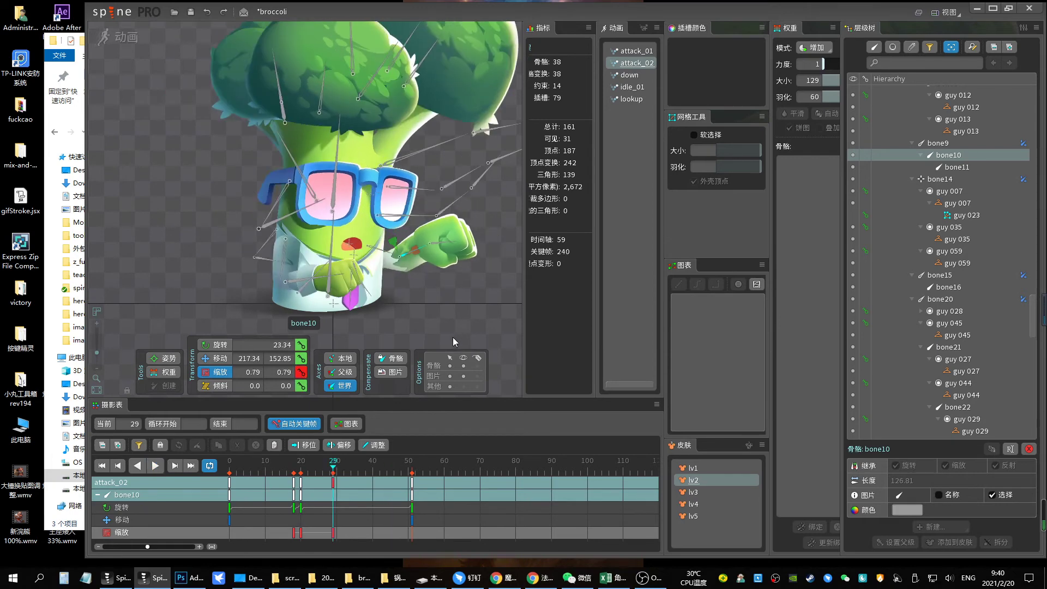
{"action": "left_click_drag", "start_coordinate": [362, 527], "coordinate": [279, 540]}
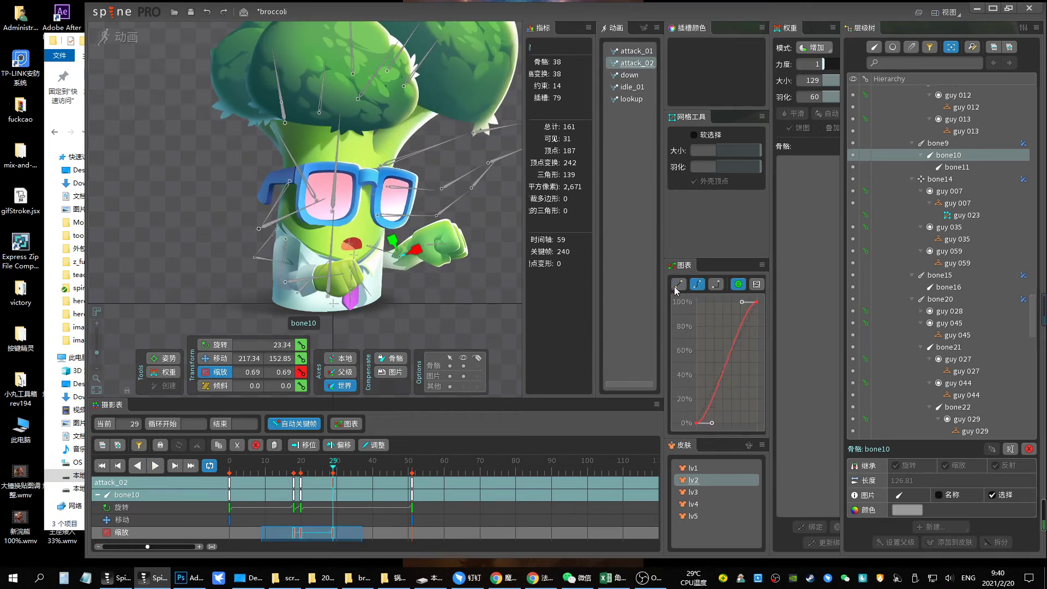
{"action": "key", "text": "space"}
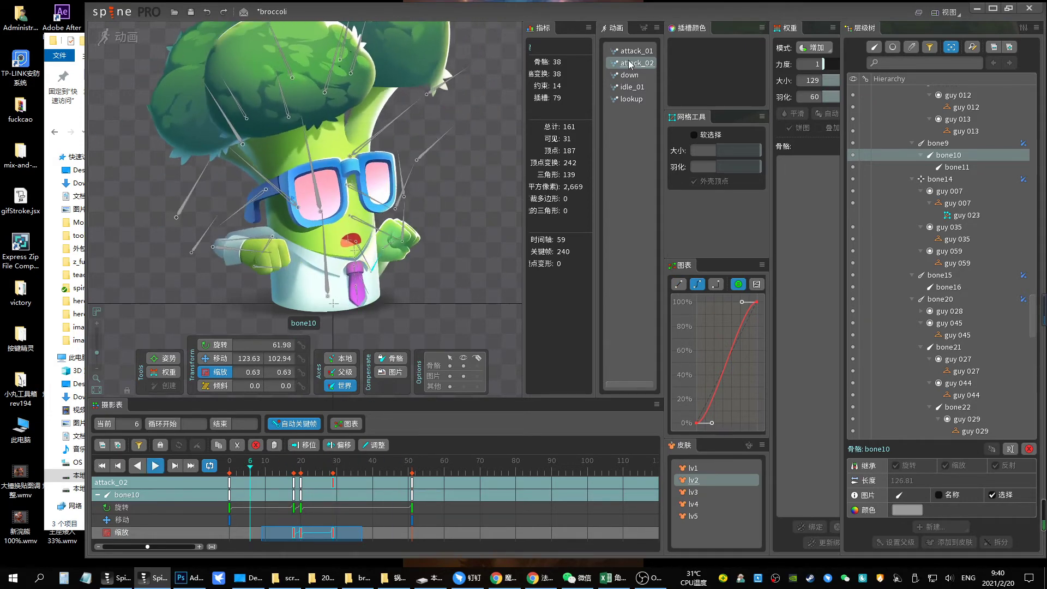
In attack_01, select bone10's scale key around frames 10–12 and preview the pose
{"action": "left_click", "coordinate": [636, 52]}
{"action": "key", "text": "space"}
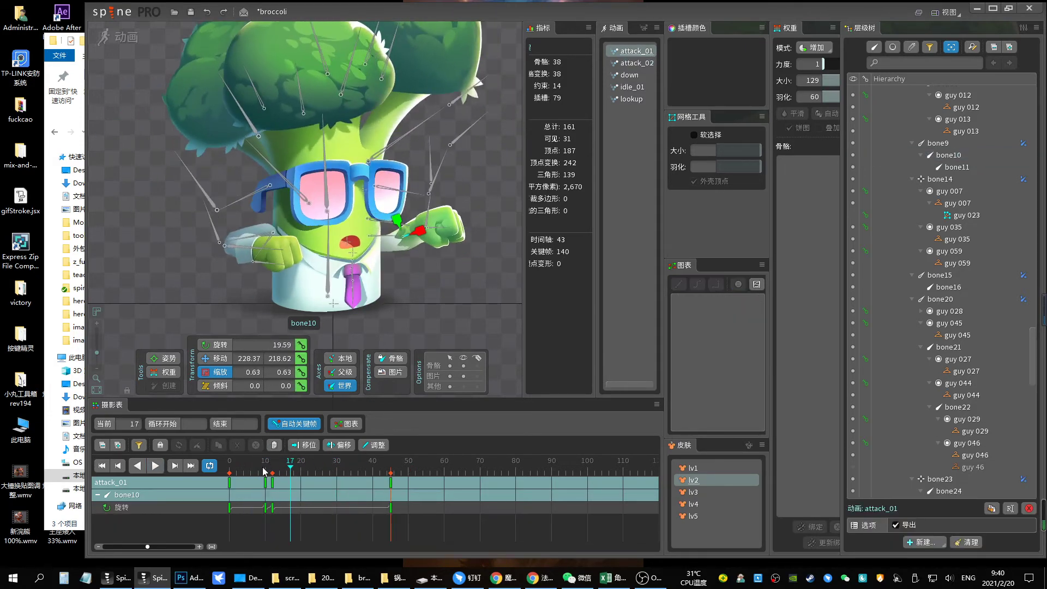
{"action": "left_click_drag", "start_coordinate": [263, 472], "coordinate": [280, 484]}
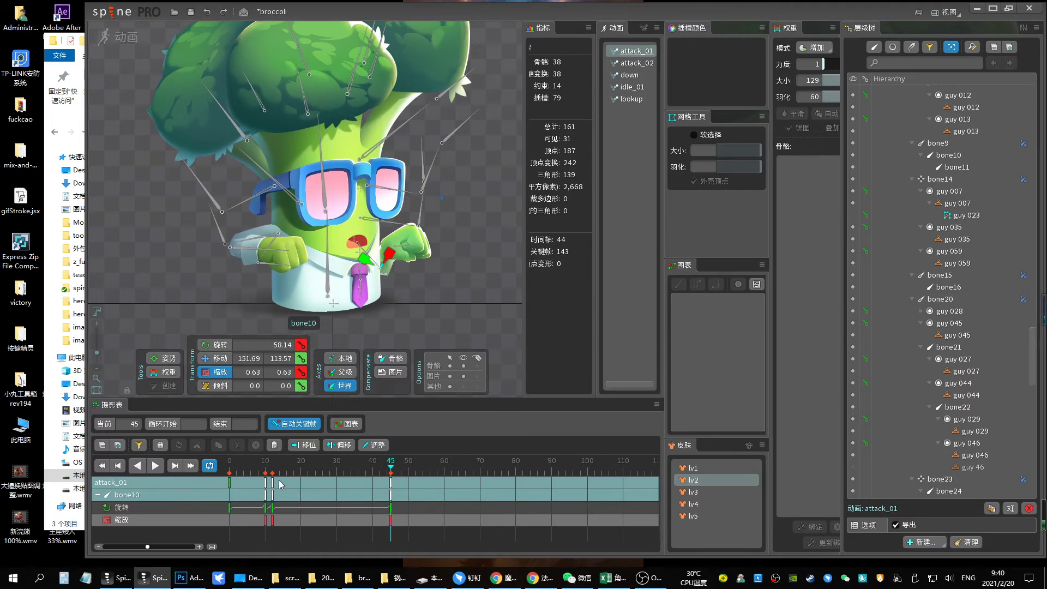
{"action": "left_click", "coordinate": [272, 463]}
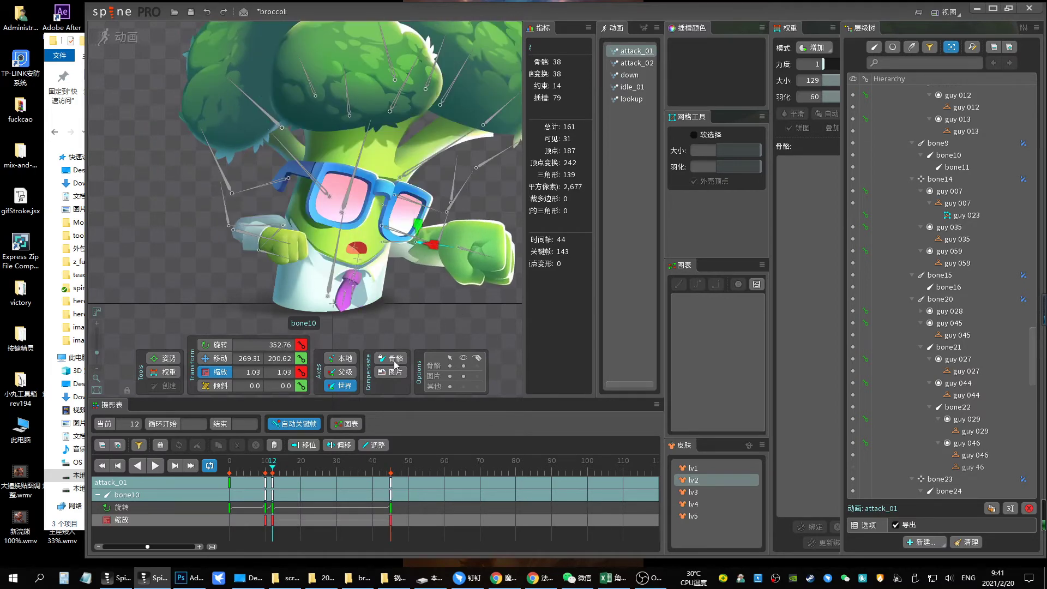
{"action": "left_click", "coordinate": [266, 519]}
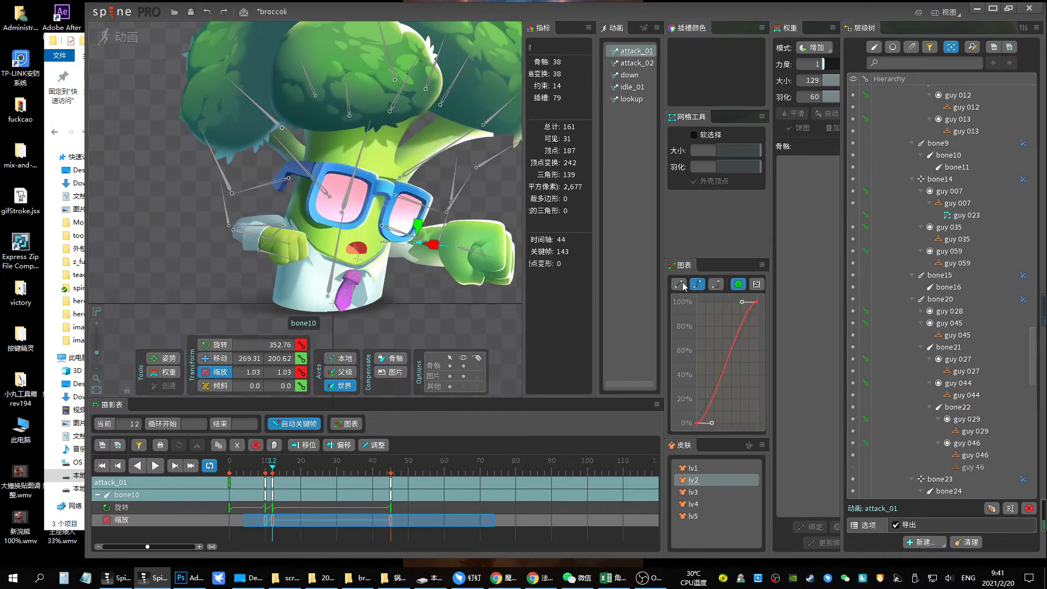
{"action": "key", "text": "space"}
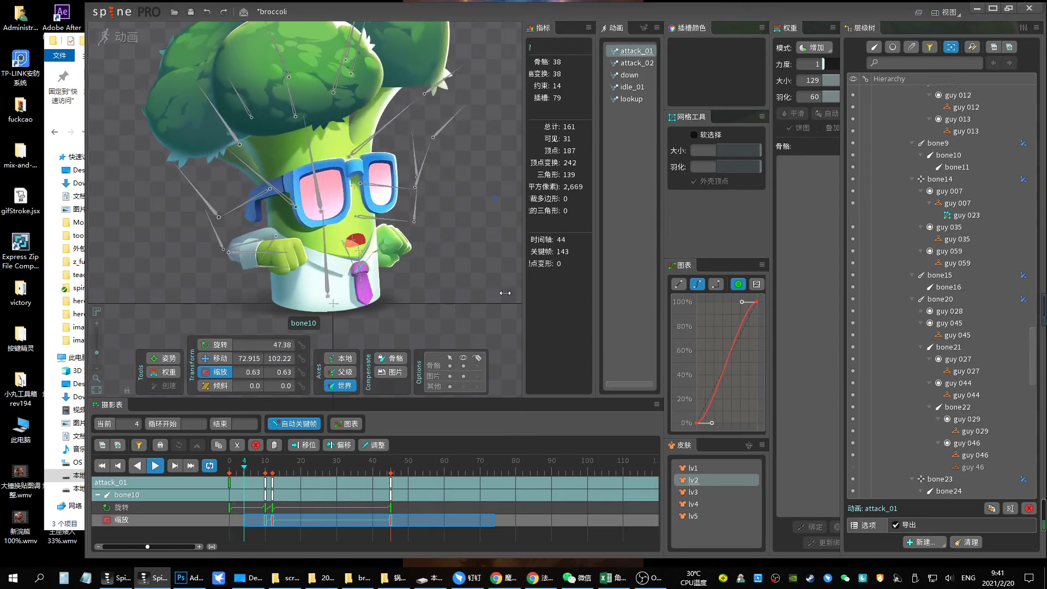
{"action": "key", "text": "space"}
Reshape the scale key's easing curve in the Graph panel and replay attack_01 to check it
{"action": "left_click_drag", "start_coordinate": [739, 306], "coordinate": [757, 378]}
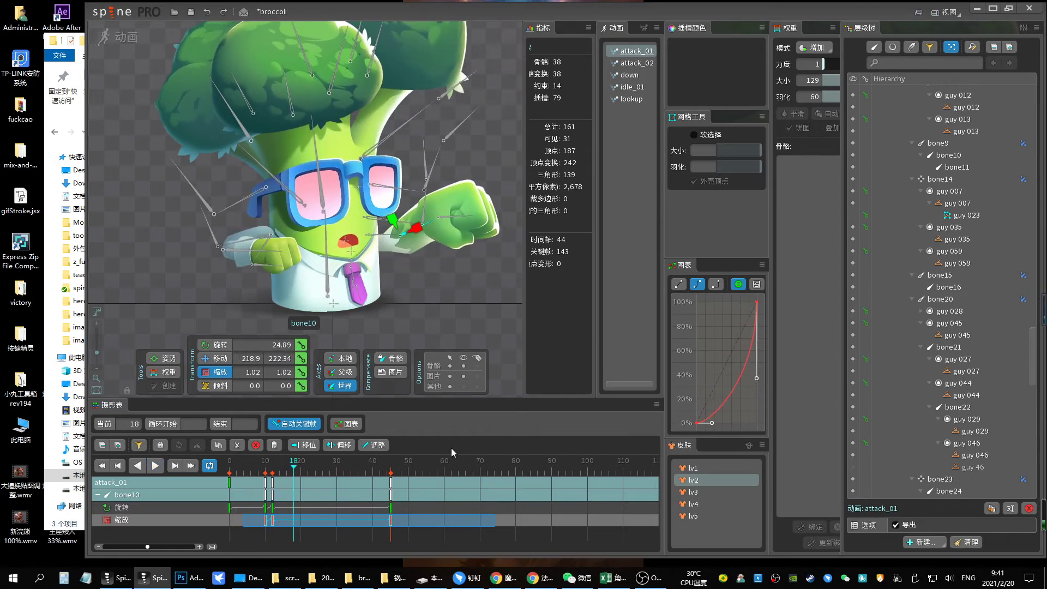
{"action": "key", "text": "space"}
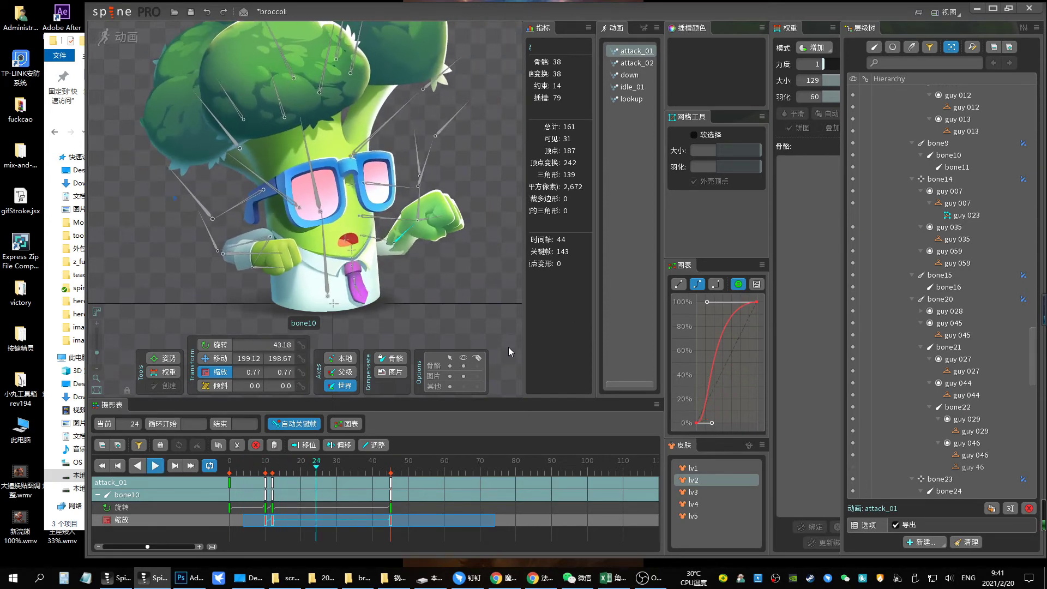
{"action": "left_click", "coordinate": [635, 63]}
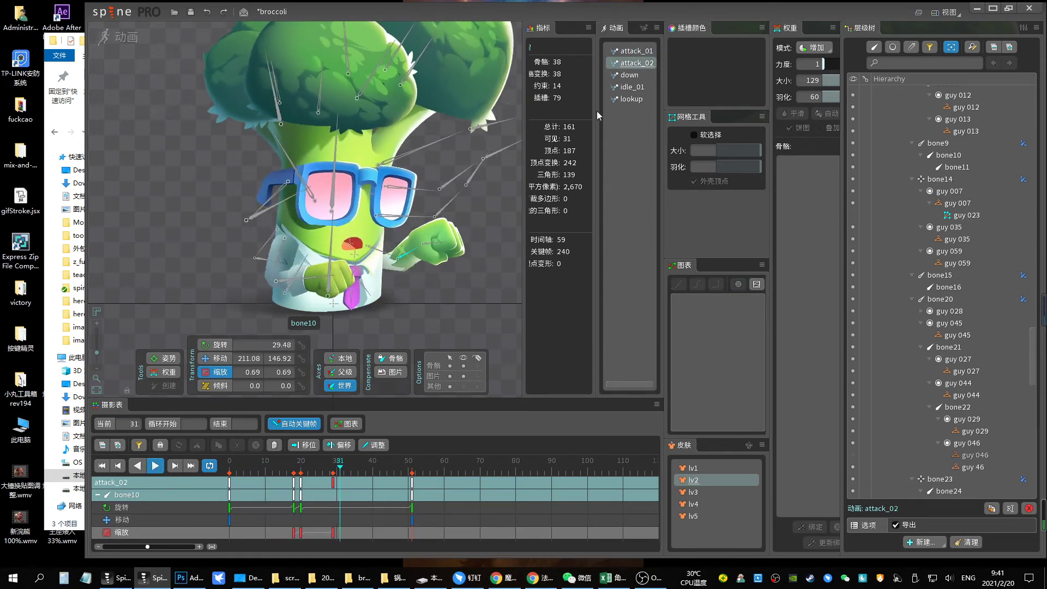
{"action": "left_click", "coordinate": [635, 51]}
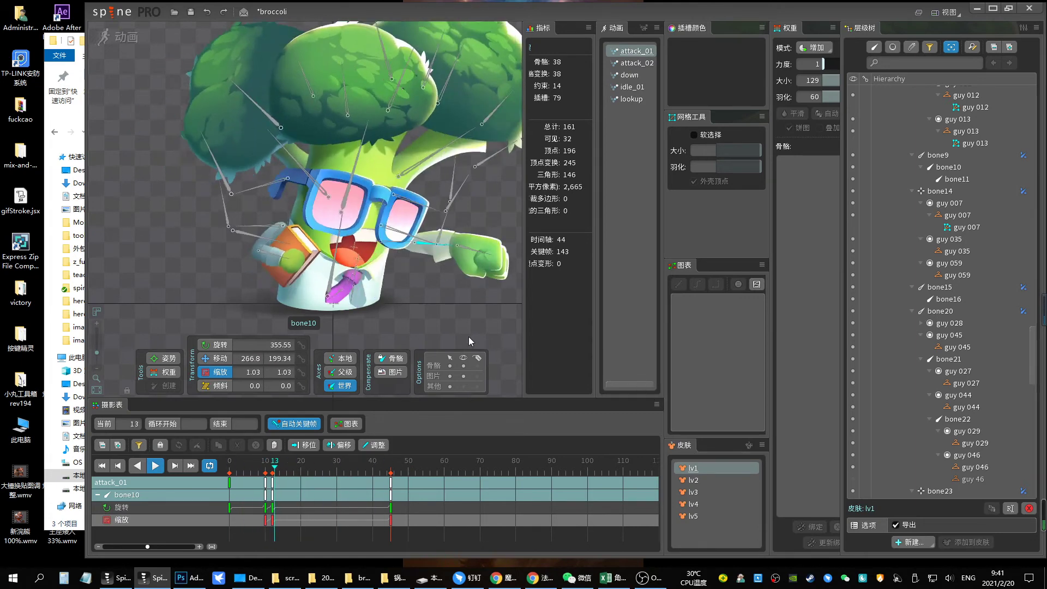
{"action": "left_click", "coordinate": [405, 269]}
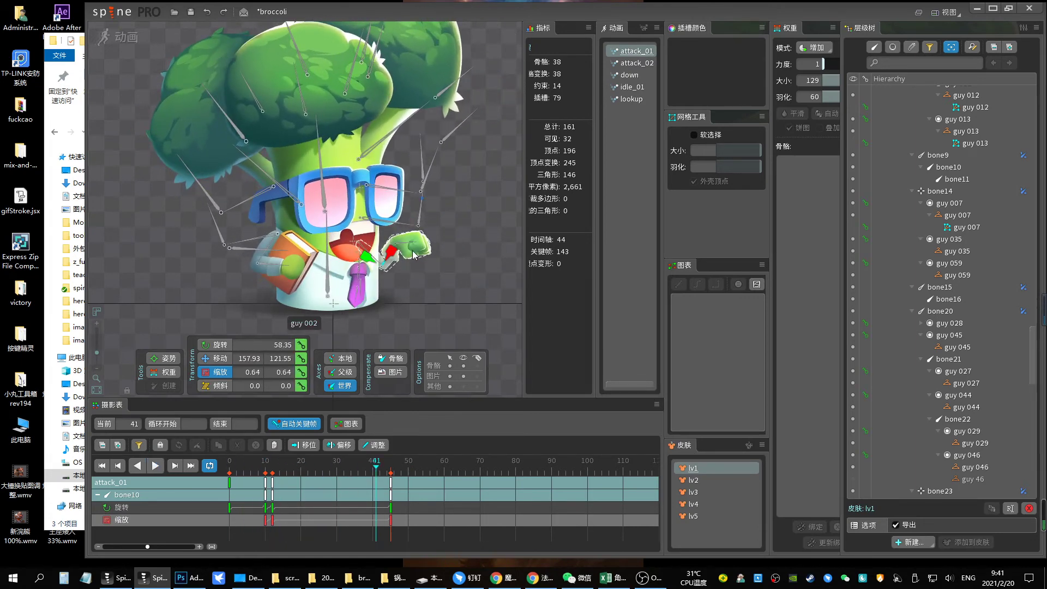
{"action": "left_click", "coordinate": [398, 260]}
Zoom into the hand and lower bone9's weight on a guy 002 vertex
{"action": "scroll", "coordinate": [149, 306], "scroll_direction": "up", "scroll_amount": 3}
{"action": "scroll", "coordinate": [149, 307], "scroll_direction": "up", "scroll_amount": 2}
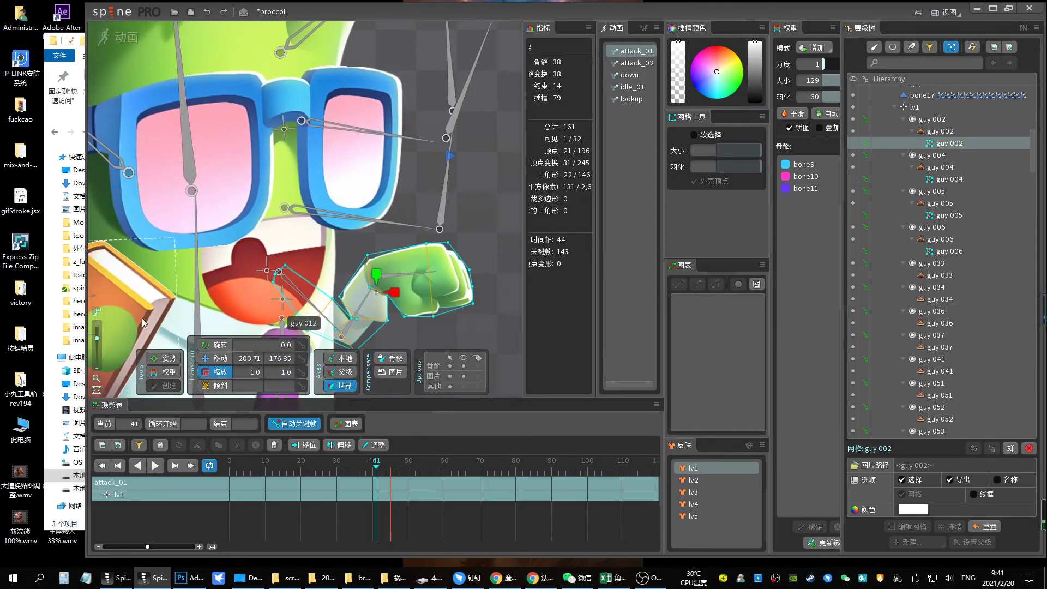
{"action": "scroll", "coordinate": [480, 127], "scroll_direction": "up", "scroll_amount": 2}
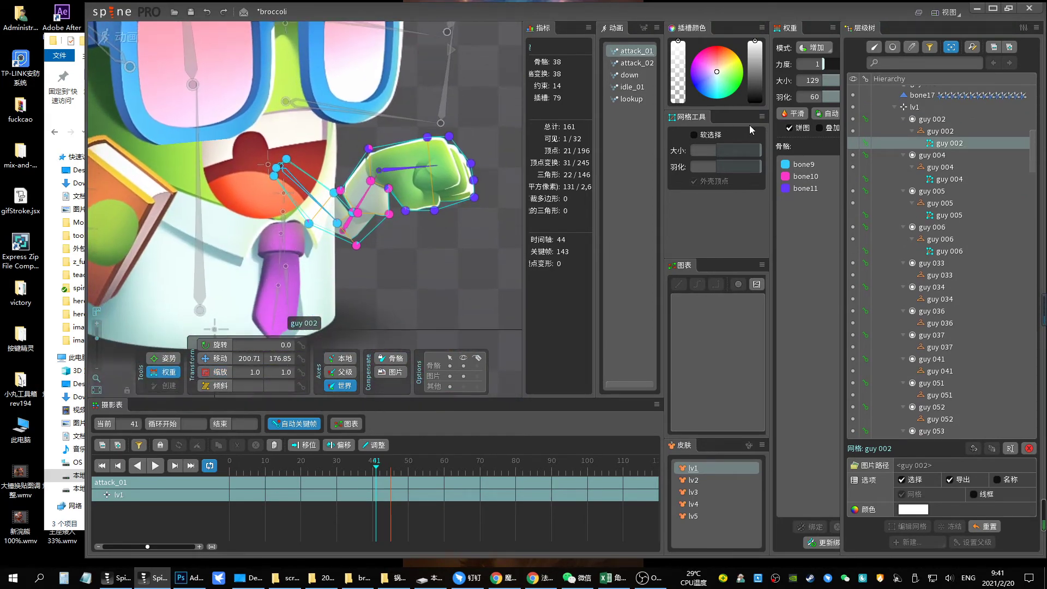
{"action": "left_click", "coordinate": [801, 164]}
{"action": "left_click", "coordinate": [357, 213]}
{"action": "left_click_drag", "start_coordinate": [361, 214], "coordinate": [332, 214]}
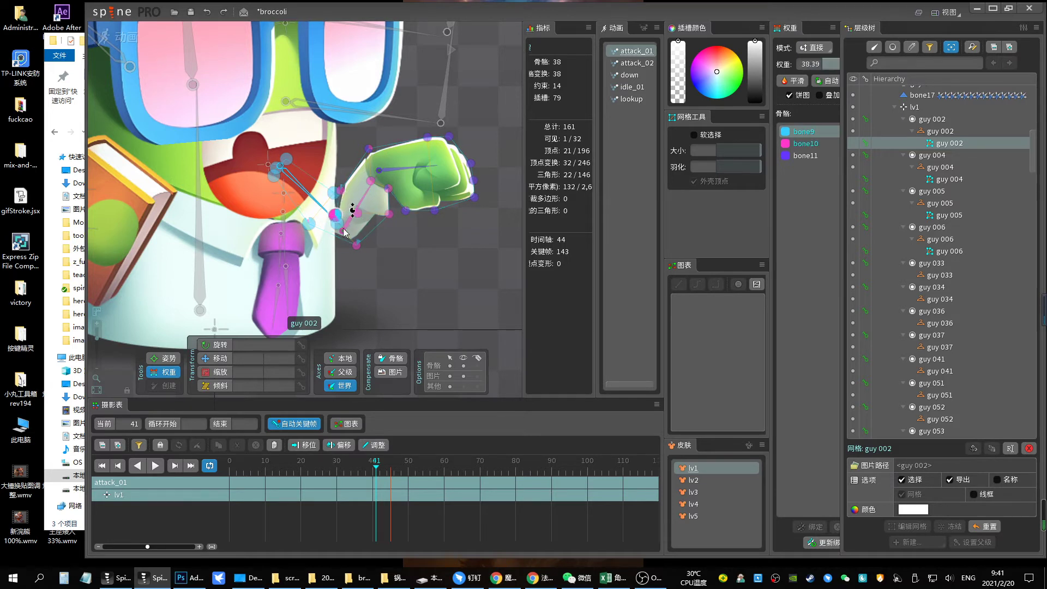
Set neighbouring vertices' bone10 weights to about 50 and 27.20, then play to check
{"action": "left_click", "coordinate": [339, 191]}
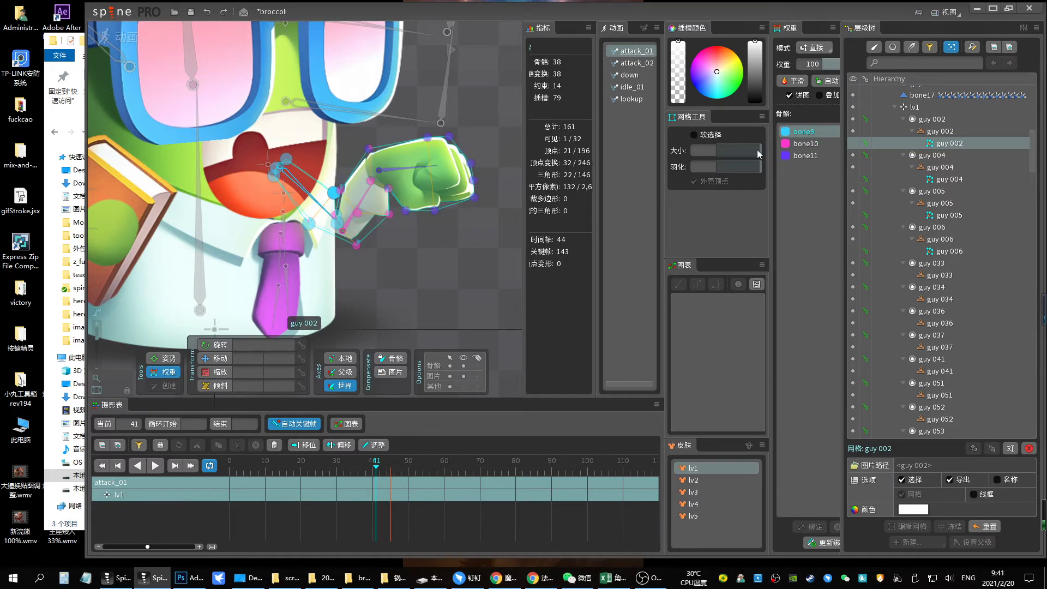
{"action": "left_click", "coordinate": [806, 144]}
{"action": "mouse_move", "coordinate": [356, 246]}
{"action": "left_mouse_down"}
{"action": "mouse_move", "coordinate": [351, 285]}
{"action": "mouse_move", "coordinate": [339, 195]}
{"action": "left_mouse_up"}
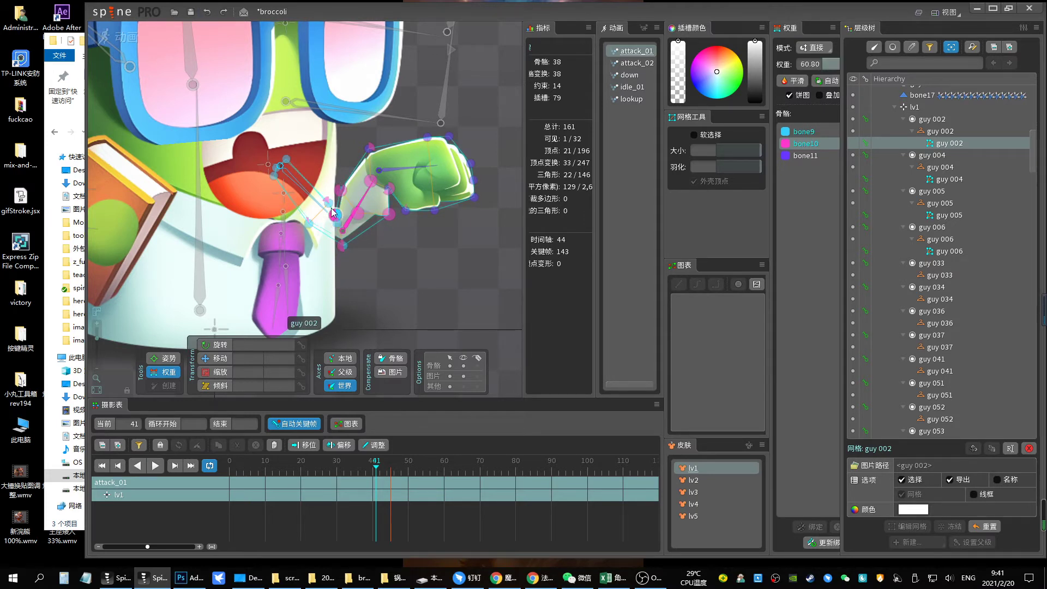
{"action": "left_click", "coordinate": [328, 206]}
{"action": "left_click_drag", "start_coordinate": [327, 206], "coordinate": [319, 218]}
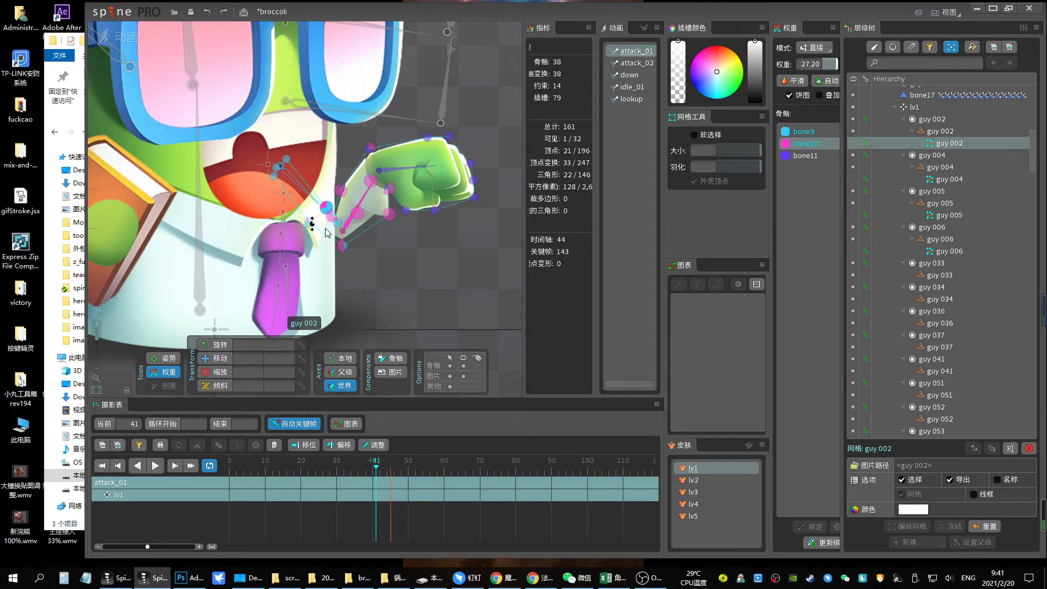
{"action": "key", "text": "space"}
Zoom back out to the whole character and preview attack_02 on skin lv2
{"action": "scroll", "coordinate": [471, 230], "scroll_direction": "down", "scroll_amount": 3}
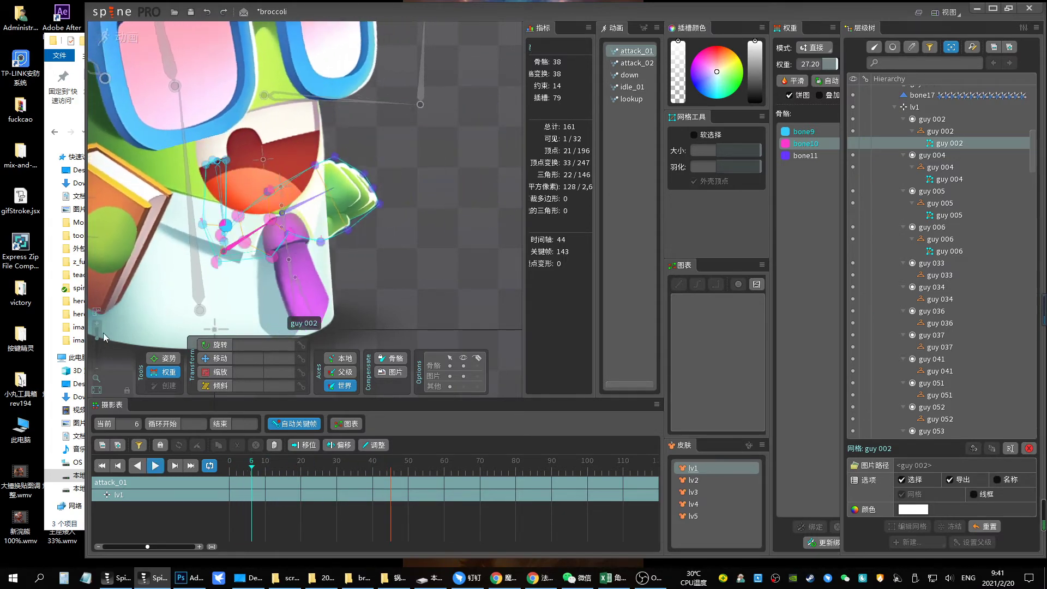
{"action": "left_click_drag", "start_coordinate": [103, 333], "coordinate": [97, 354]}
{"action": "left_click", "coordinate": [636, 63]}
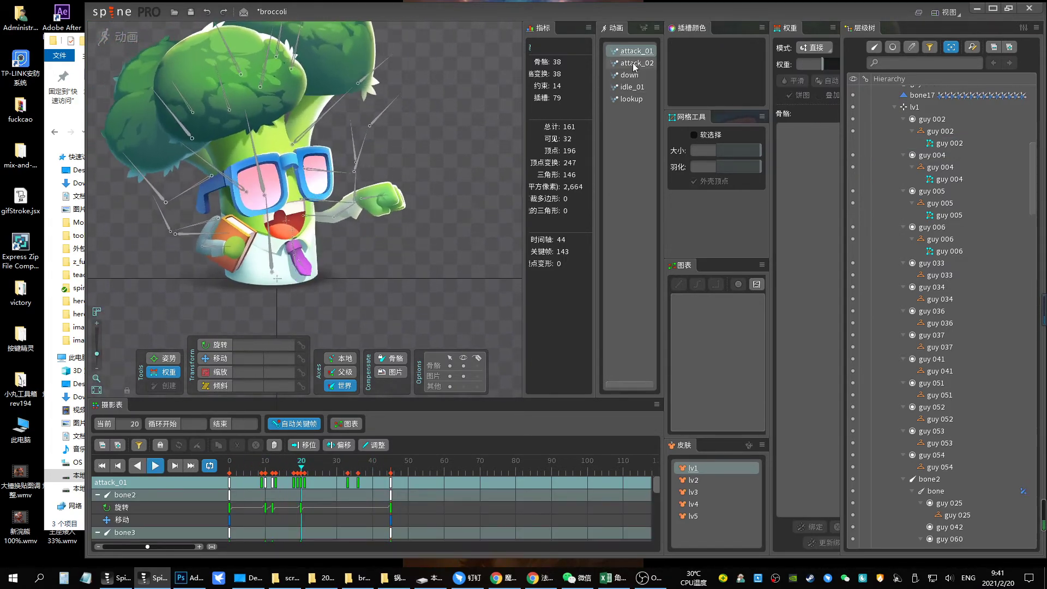
{"action": "left_click", "coordinate": [693, 480]}
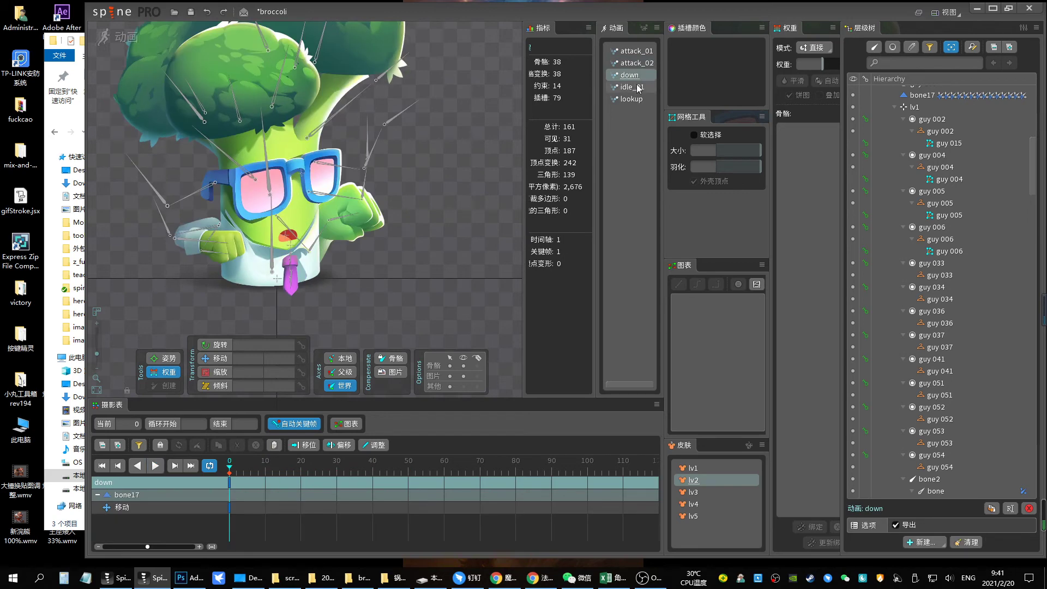
Select bone9 and copy its keyframes from attack_02
{"action": "left_click", "coordinate": [635, 64]}
{"action": "left_click", "coordinate": [631, 76]}
{"action": "left_click", "coordinate": [286, 227]}
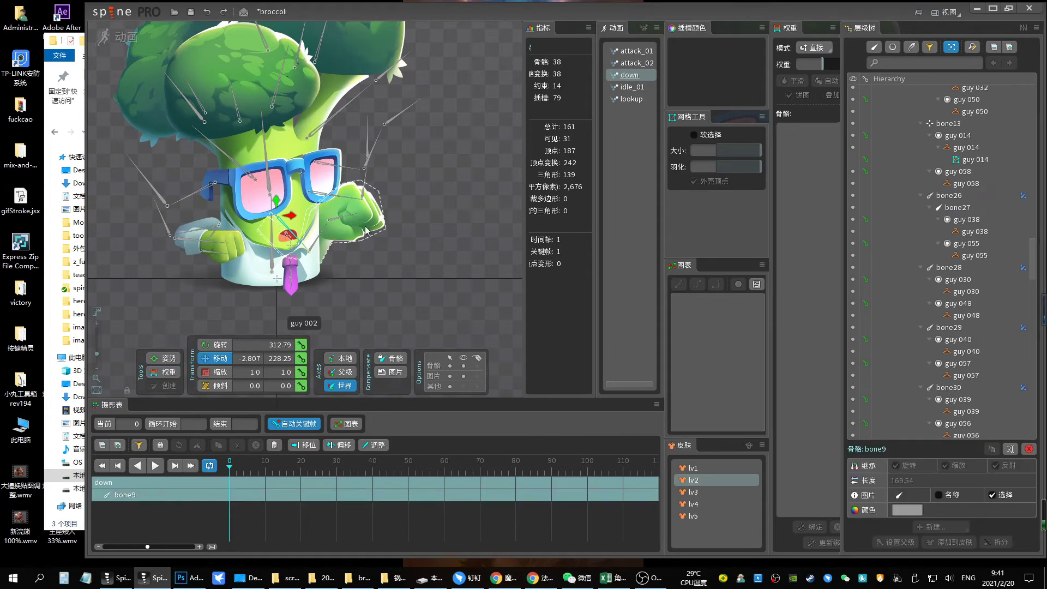
{"action": "left_click", "coordinate": [641, 62]}
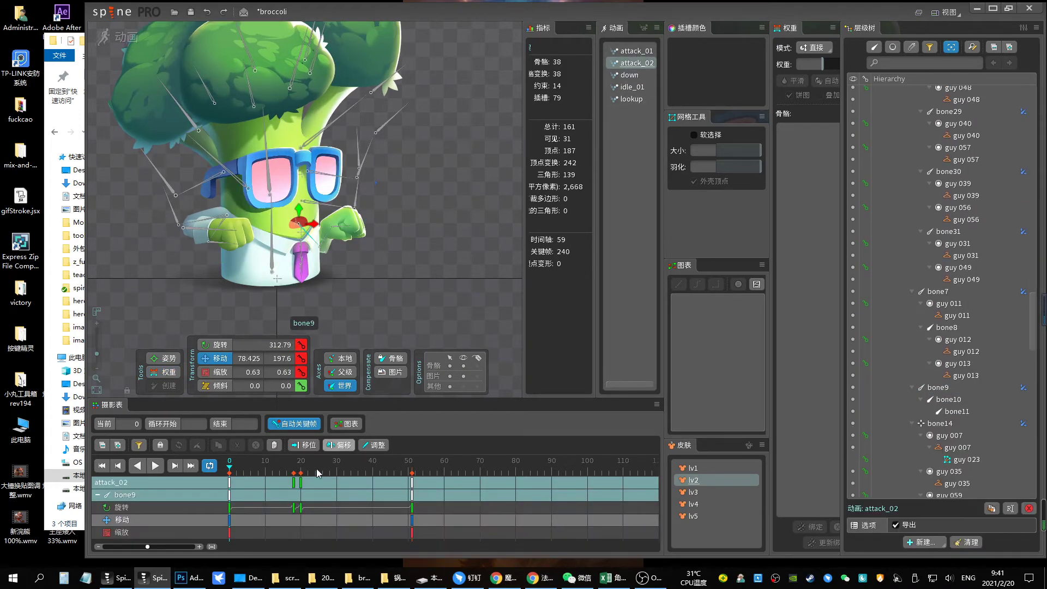
{"action": "left_click", "coordinate": [229, 532]}
{"action": "key", "text": "ctrl+c"}
Paste bone9's keys into lookup, then check idle_01 on skin lv1 and down on skin lv4
{"action": "left_click", "coordinate": [631, 87]}
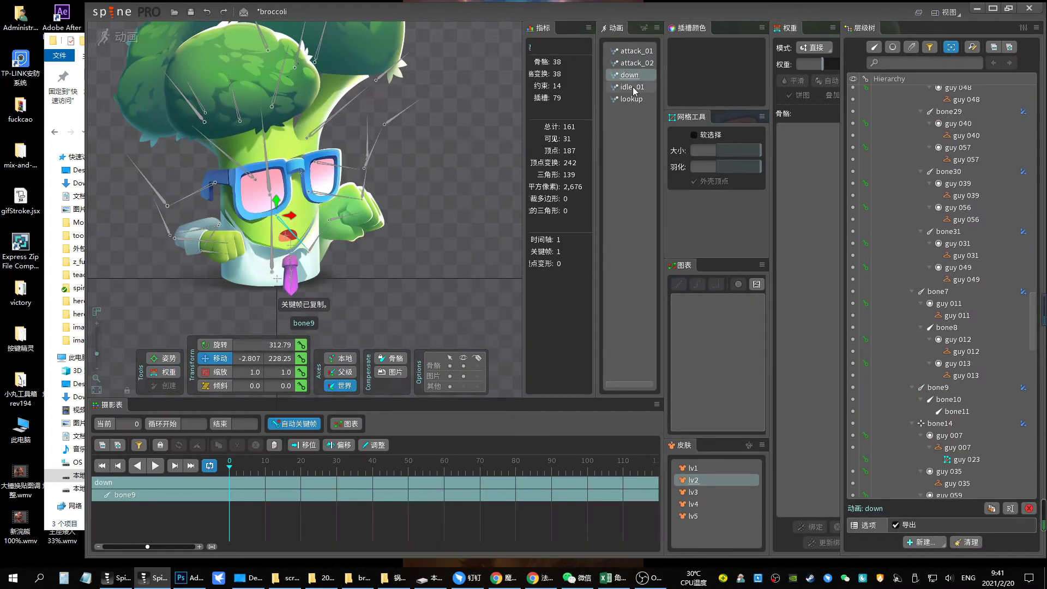
{"action": "left_click", "coordinate": [630, 75]}
{"action": "key", "text": "ctrl+v"}
{"action": "left_click", "coordinate": [630, 98]}
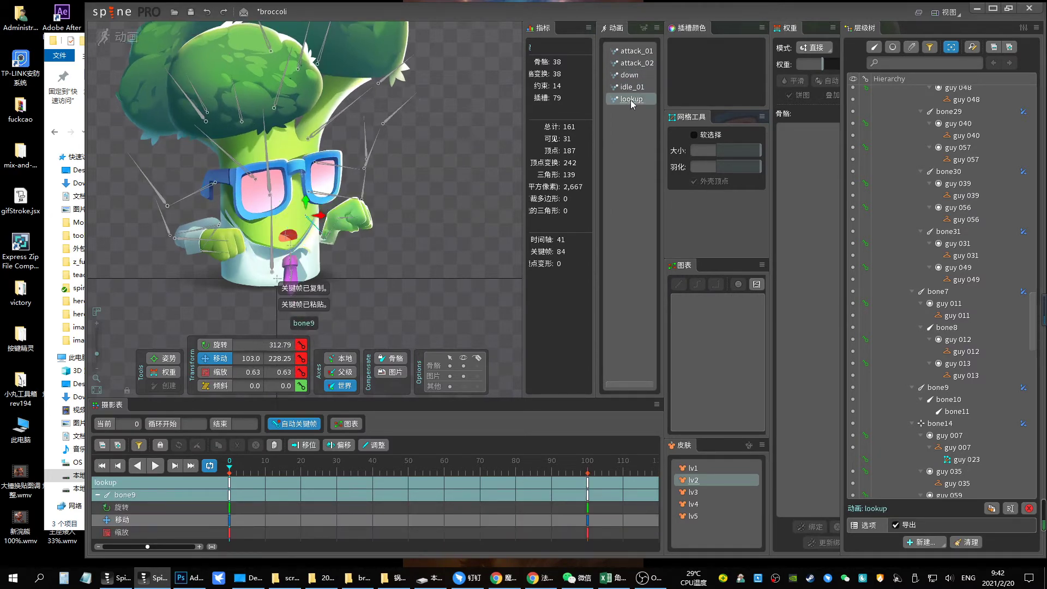
{"action": "left_click", "coordinate": [631, 87]}
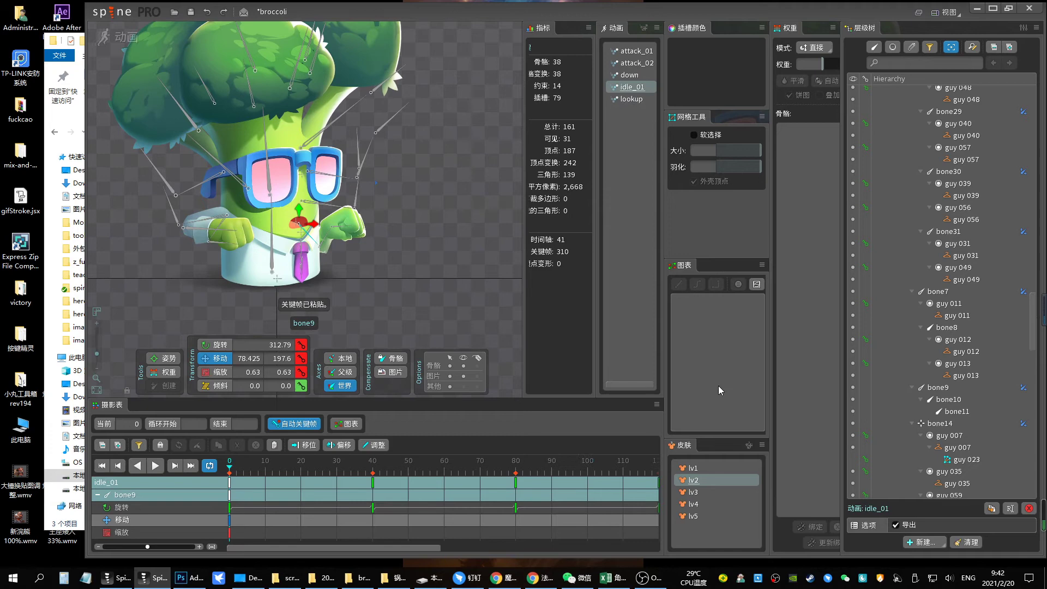
{"action": "left_click", "coordinate": [705, 467]}
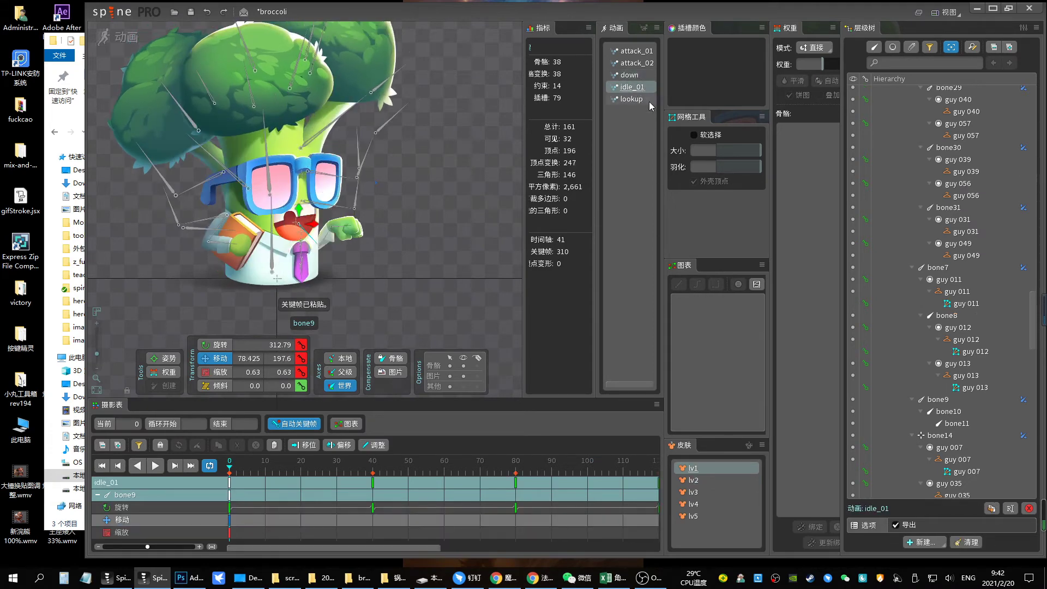
{"action": "left_click", "coordinate": [630, 74]}
{"action": "left_click", "coordinate": [694, 504]}
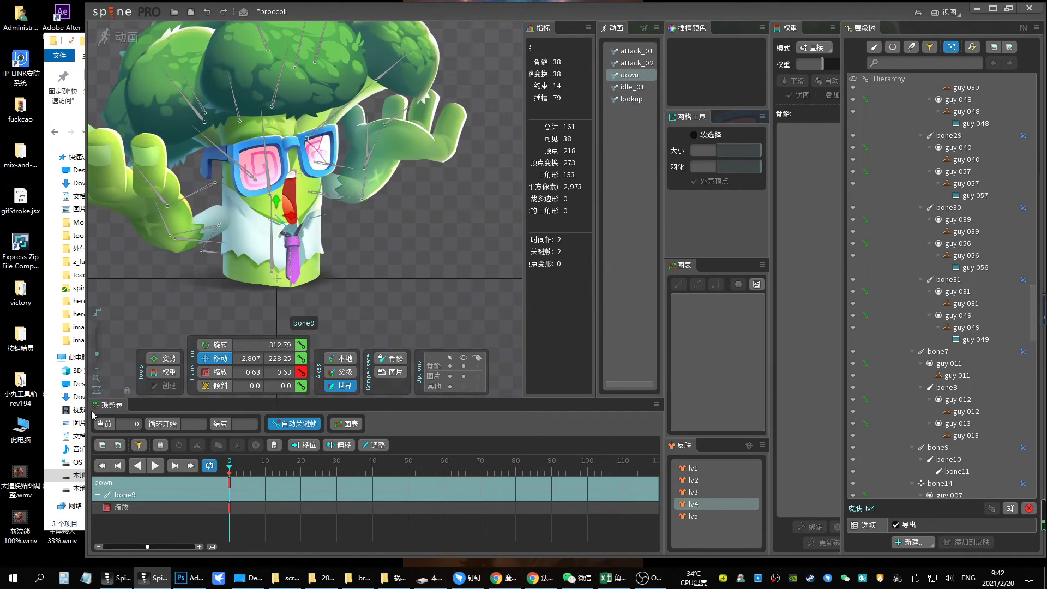
Save the project and play attack_01 on the lv5, lv3 and lv4 skins
{"action": "left_click_drag", "start_coordinate": [97, 353], "coordinate": [96, 364]}
{"action": "key", "text": "ctrl+s"}
{"action": "left_click", "coordinate": [637, 51]}
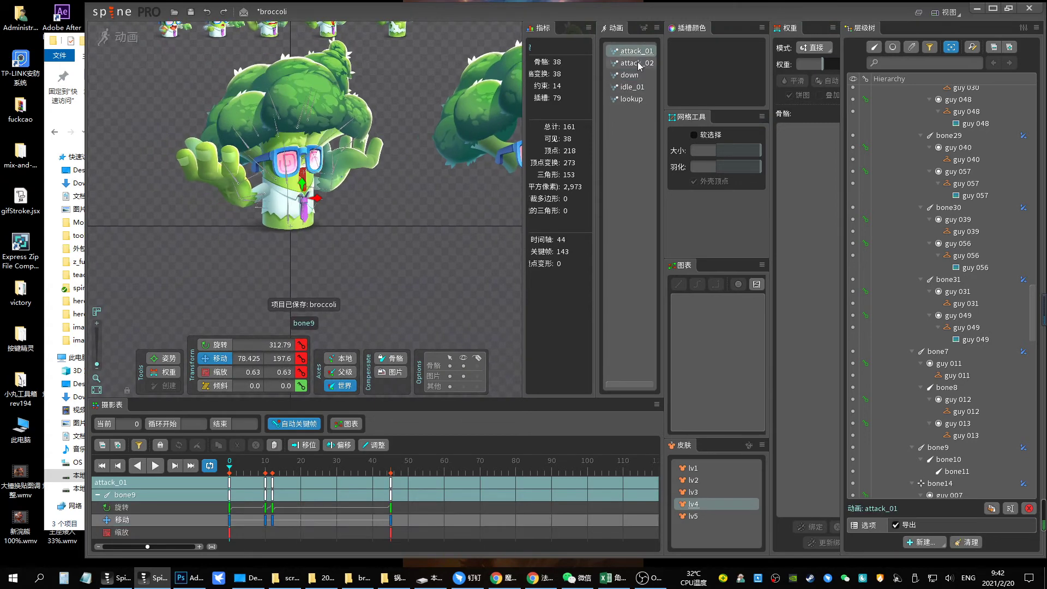
{"action": "left_click", "coordinate": [693, 516]}
{"action": "key", "text": "l"}
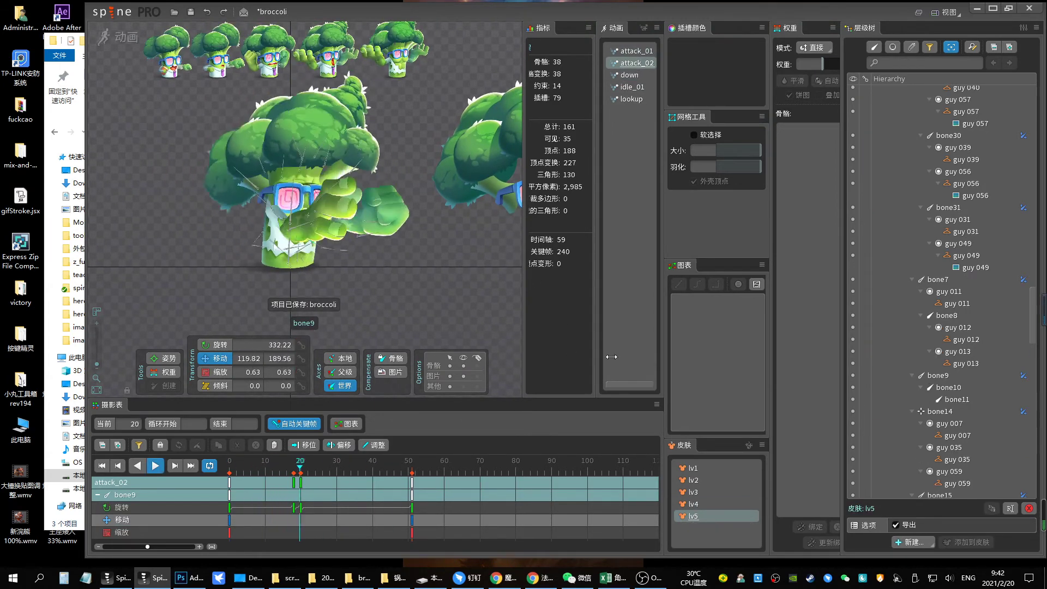
{"action": "left_click", "coordinate": [693, 492]}
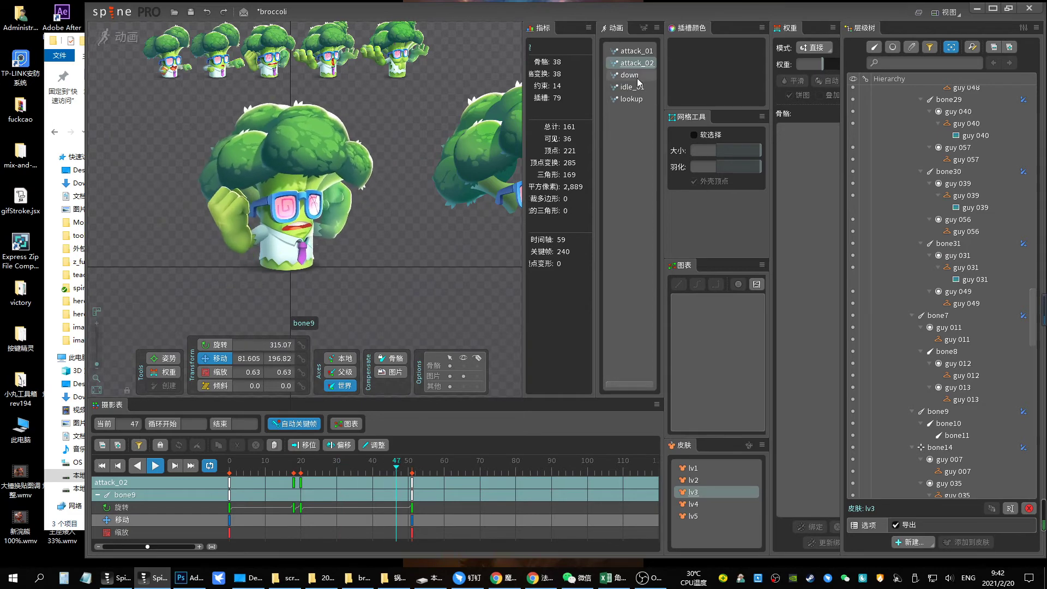
{"action": "left_click", "coordinate": [693, 504]}
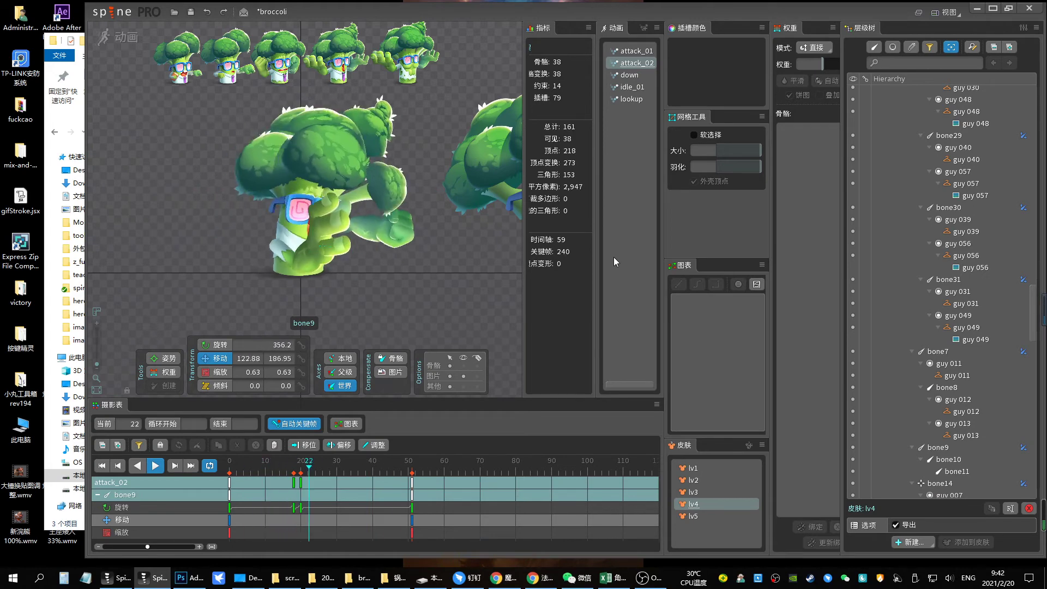
{"action": "left_click", "coordinate": [380, 214]}
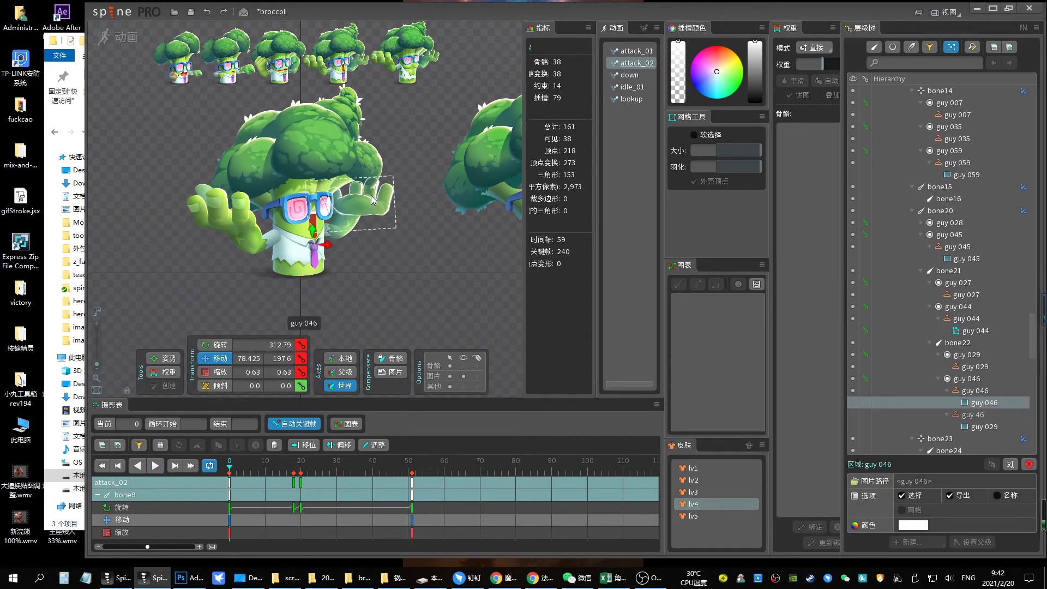
{"action": "key", "text": "Escape"}
Retime the guy 046 arm attachment swap in attack_02 to frame 25 and preview it
{"action": "left_click", "coordinate": [347, 214]}
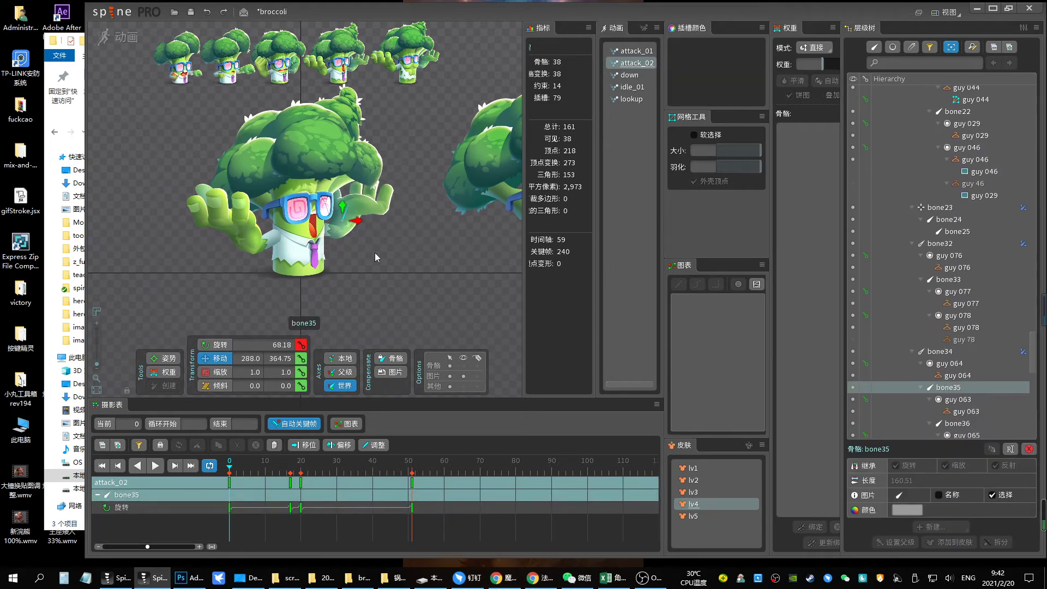
{"action": "left_click_drag", "start_coordinate": [409, 397], "coordinate": [409, 340]}
{"action": "key", "text": "Escape"}
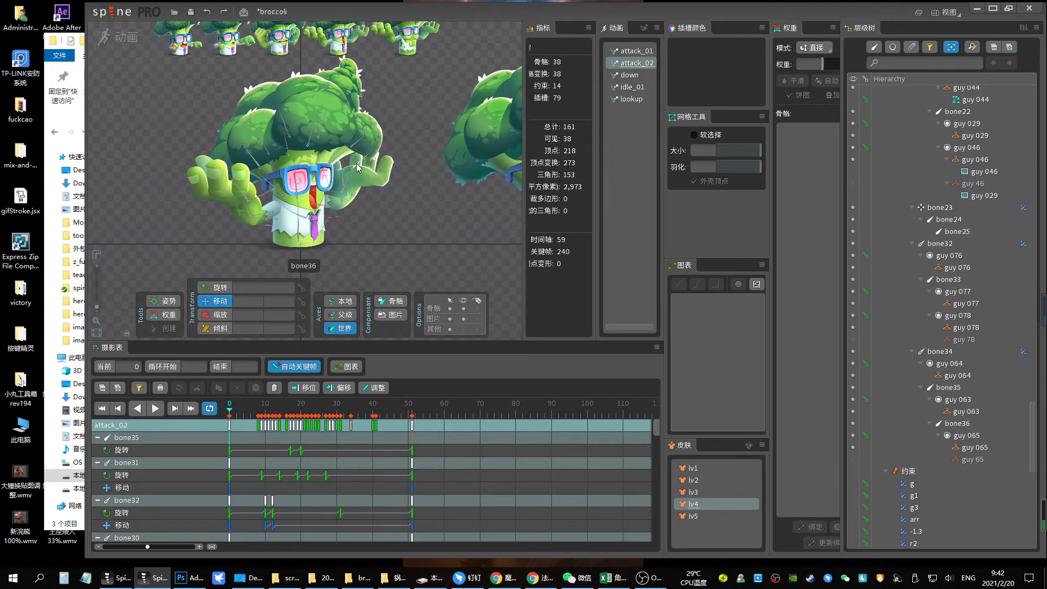
{"action": "left_click", "coordinate": [352, 168]}
{"action": "left_click_drag", "start_coordinate": [277, 406], "coordinate": [344, 407]}
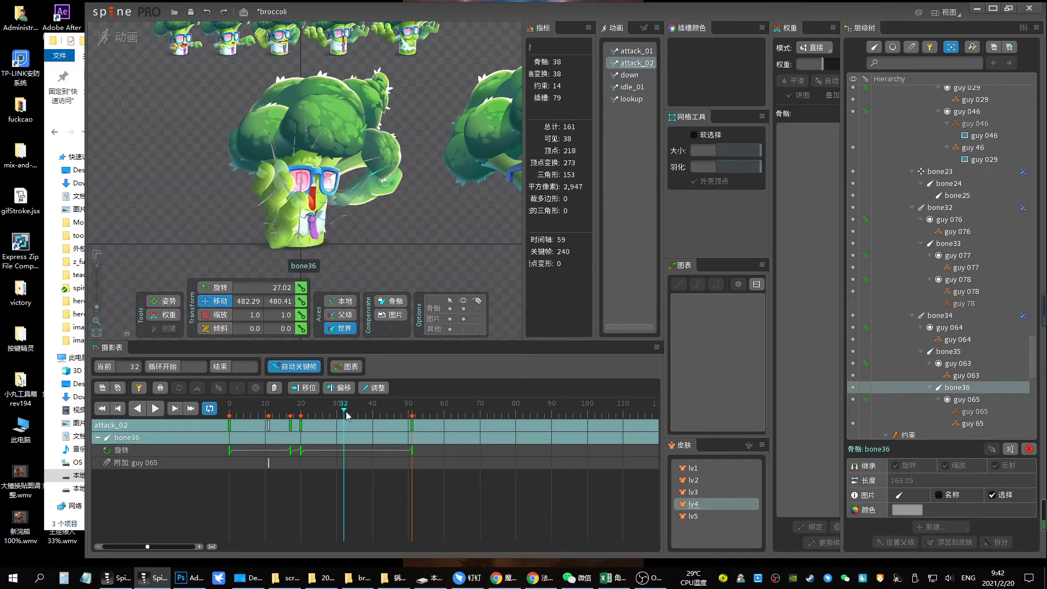
{"action": "left_click", "coordinate": [394, 184]}
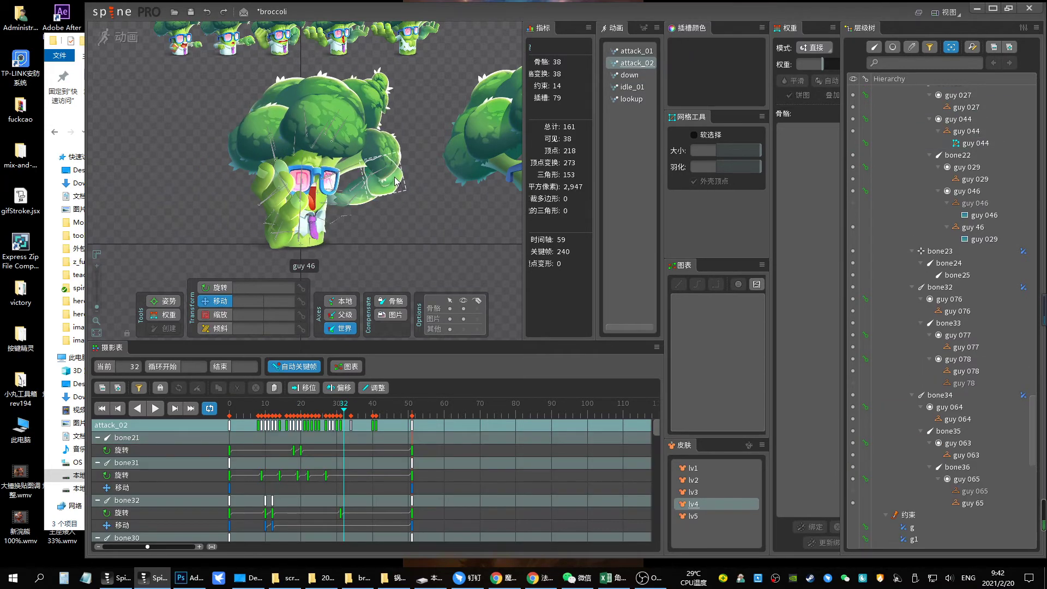
{"action": "left_click", "coordinate": [397, 186]}
{"action": "left_click", "coordinate": [853, 215]}
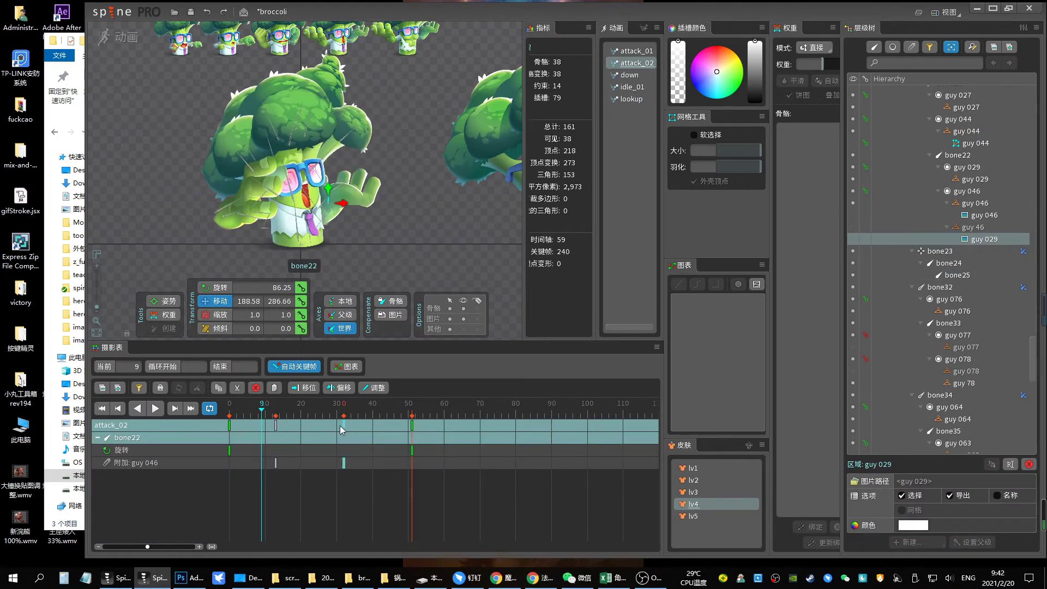
{"action": "left_click_drag", "start_coordinate": [340, 425], "coordinate": [319, 426]}
{"action": "left_click", "coordinate": [280, 407]}
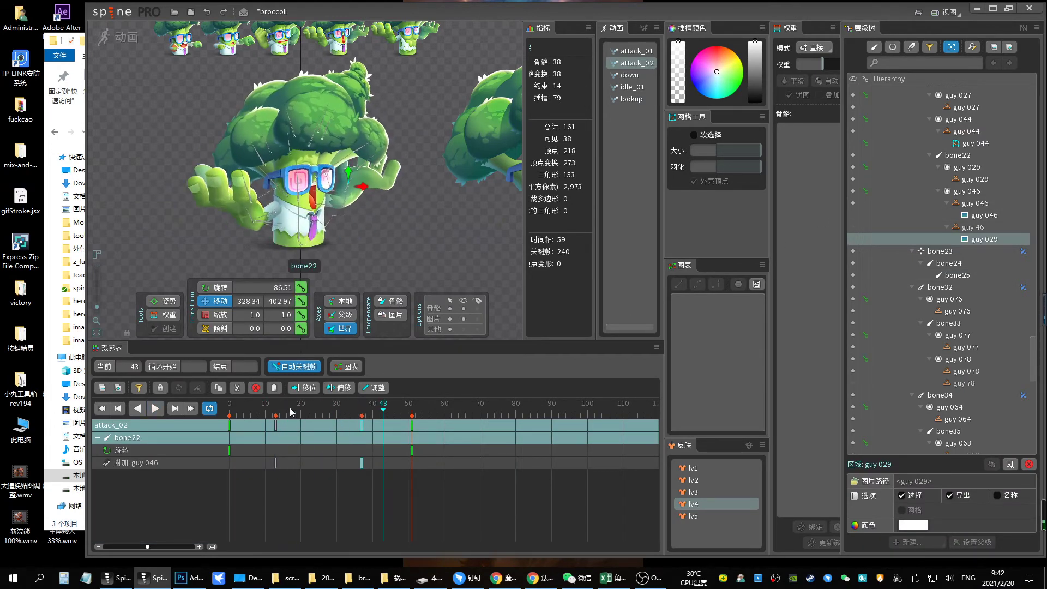
{"action": "key", "text": "space"}
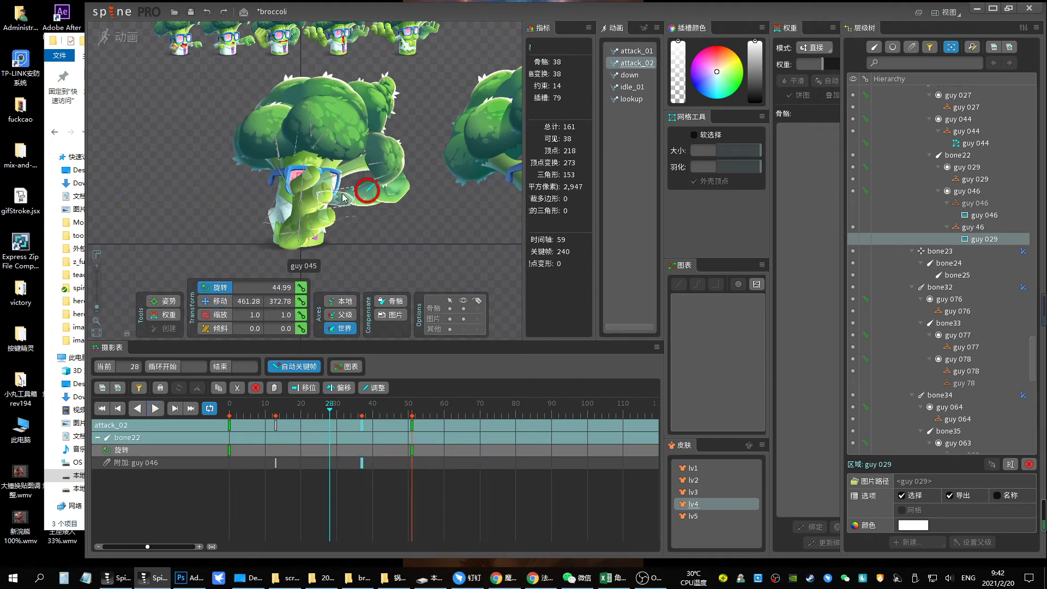
Rotate bone21's arm and key it at frame 34, then play attack_02 to check
{"action": "left_click", "coordinate": [325, 239]}
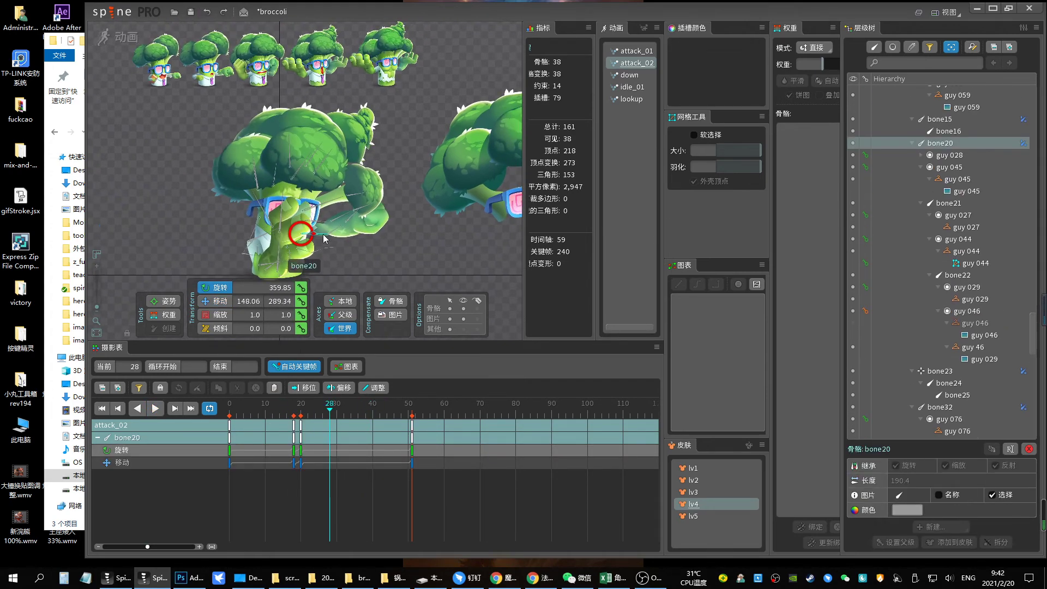
{"action": "left_click_drag", "start_coordinate": [325, 238], "coordinate": [380, 232]}
{"action": "key", "text": "Right"}
{"action": "key", "text": "Right"}
{"action": "key", "text": "Right"}
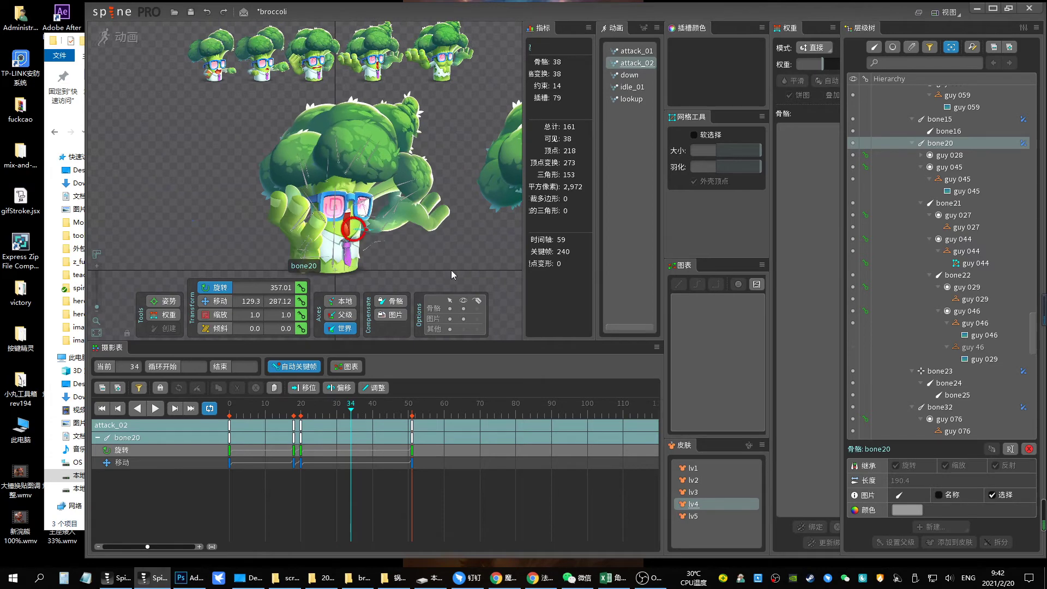
{"action": "left_click_drag", "start_coordinate": [452, 274], "coordinate": [355, 228]}
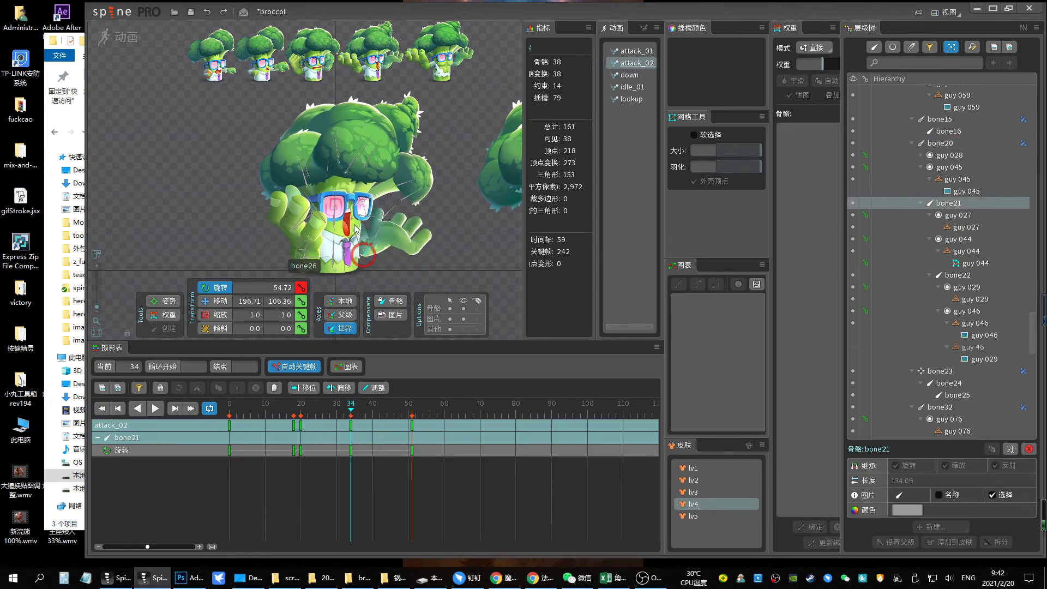
{"action": "key", "text": "space"}
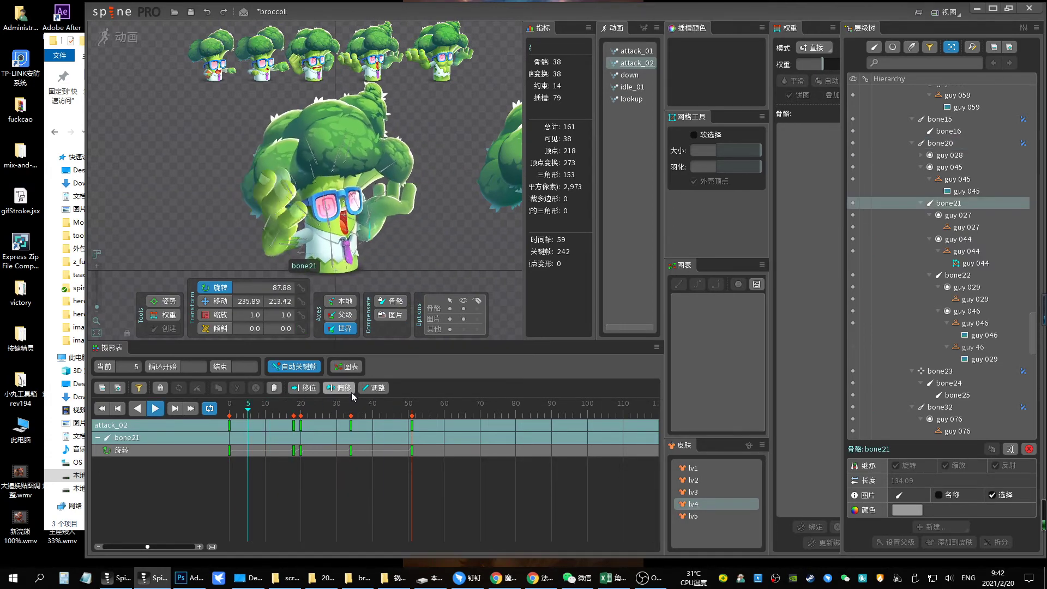
{"action": "key", "text": "space"}
Reselect bone20 and bone21 at frame 34 and replay attack_02 to review the arm
{"action": "left_click", "coordinate": [357, 229]}
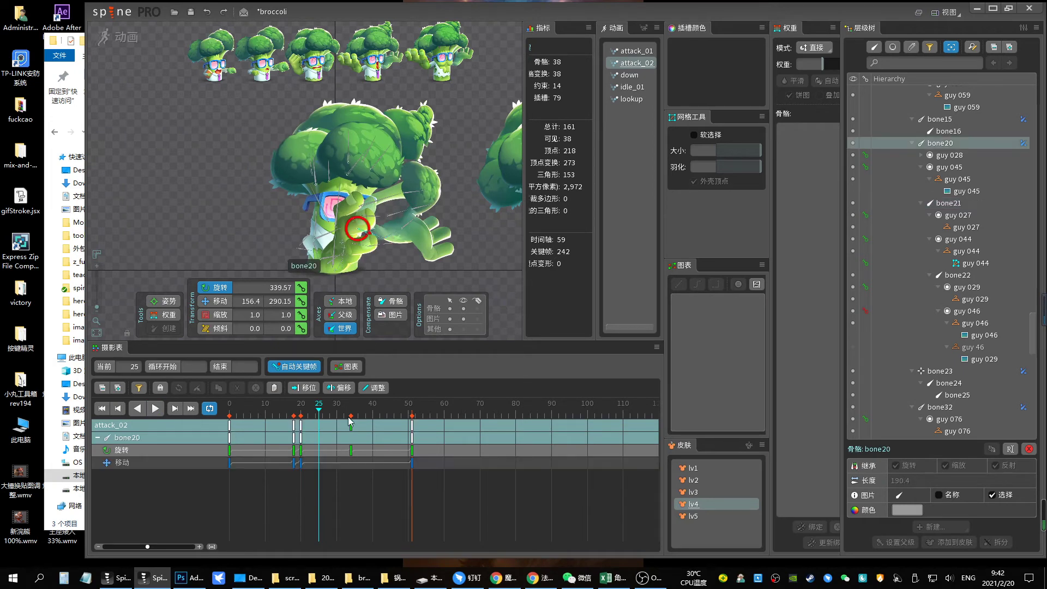
{"action": "left_click", "coordinate": [350, 421]}
{"action": "left_click", "coordinate": [375, 233]}
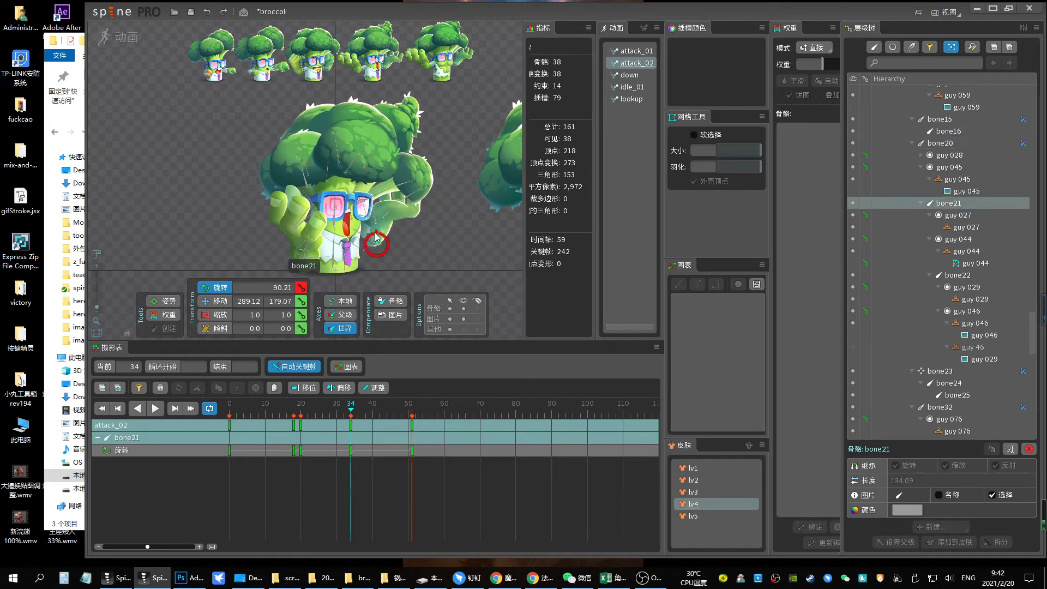
{"action": "key", "text": "space"}
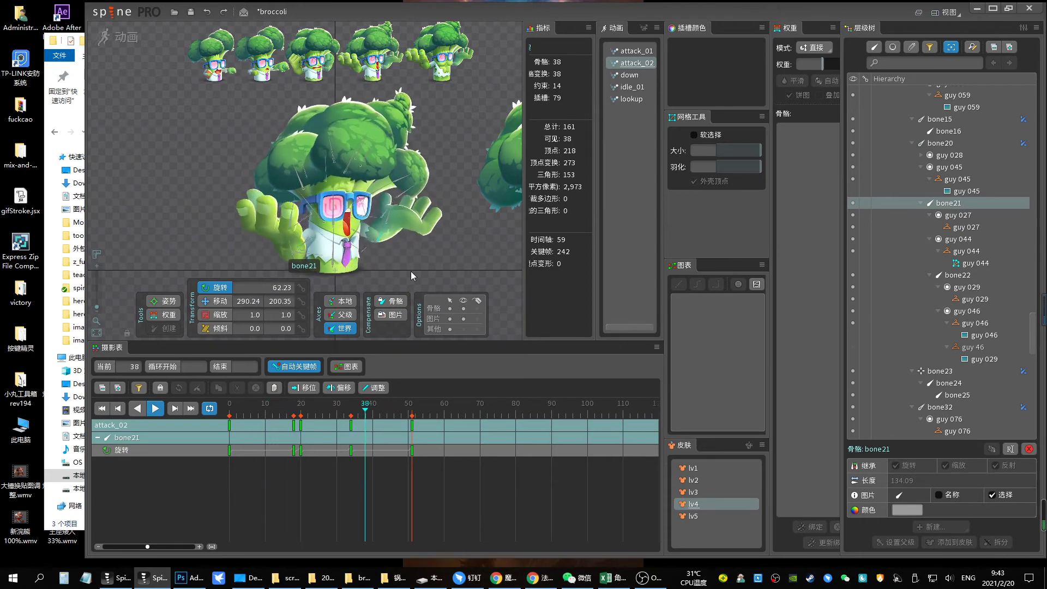
{"action": "key", "text": "space"}
{"action": "left_click", "coordinate": [413, 213]}
{"action": "key", "text": "space"}
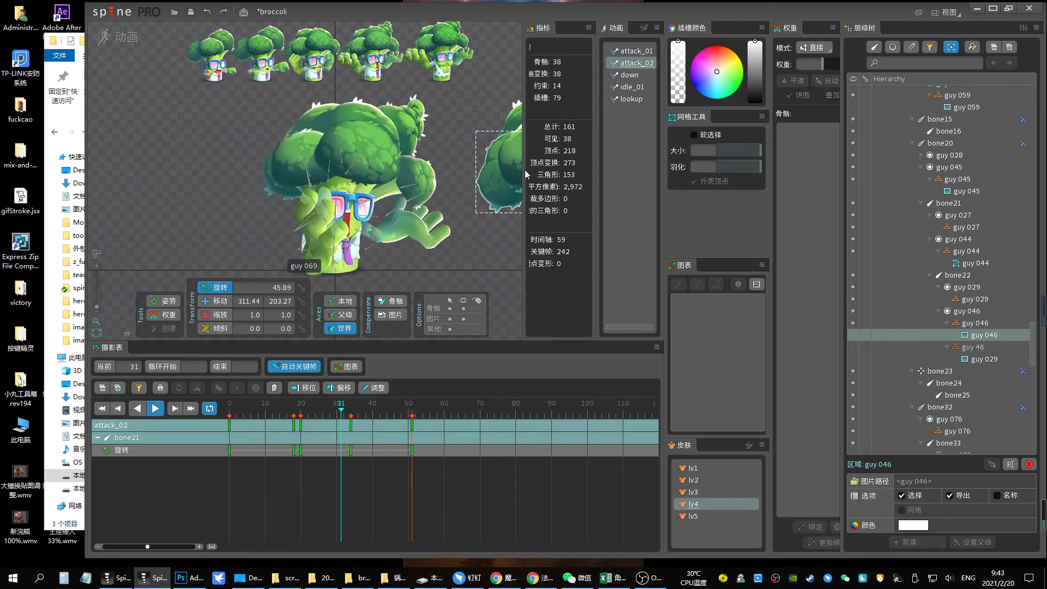
Enlarge the viewport and play the lookup animation
{"action": "left_click", "coordinate": [632, 99]}
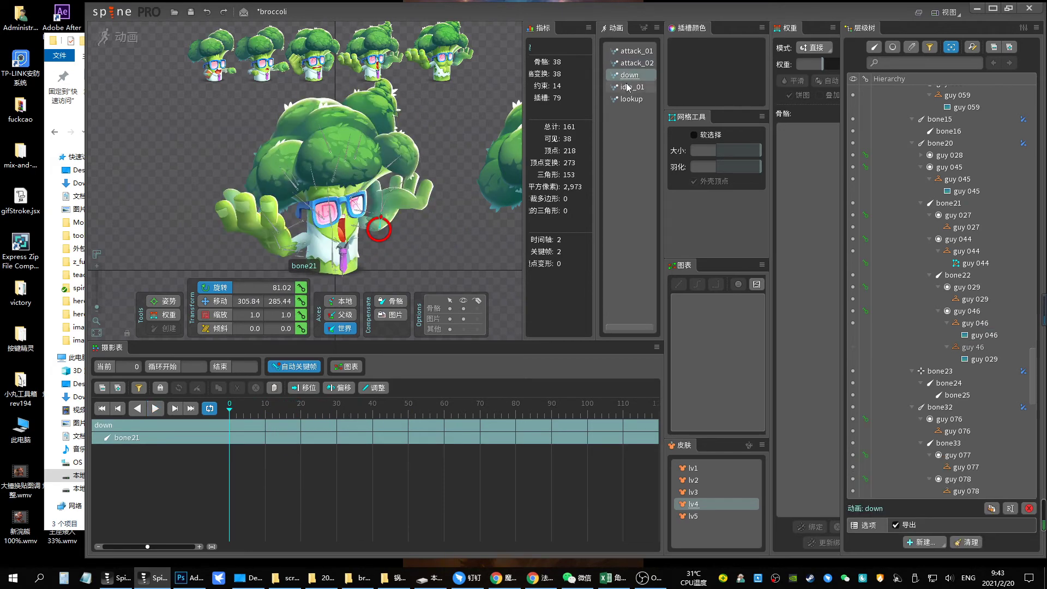
{"action": "key", "text": "space"}
{"action": "key", "text": "space"}
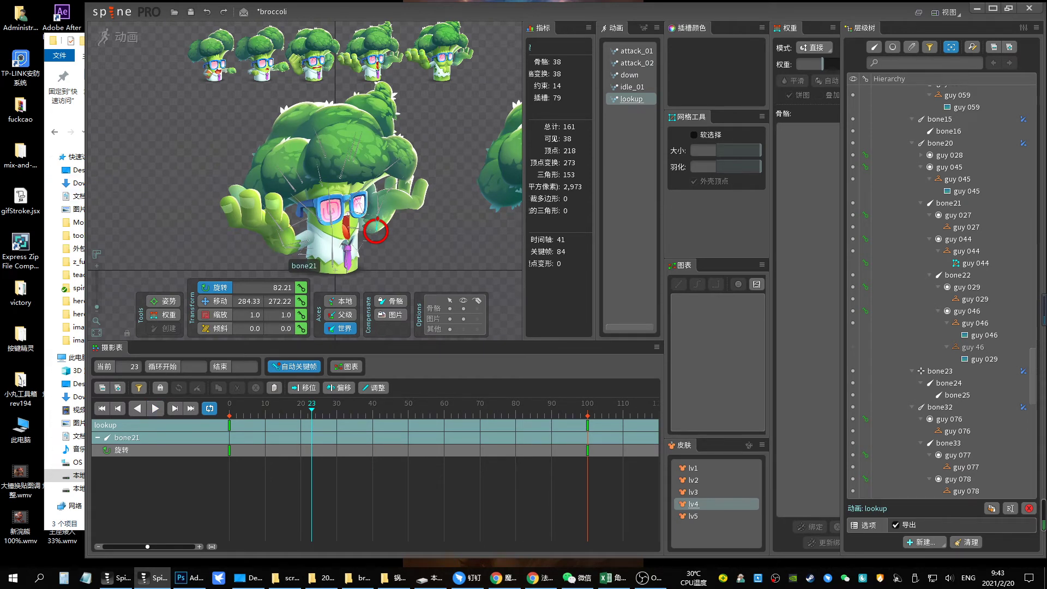
{"action": "left_click", "coordinate": [540, 577]}
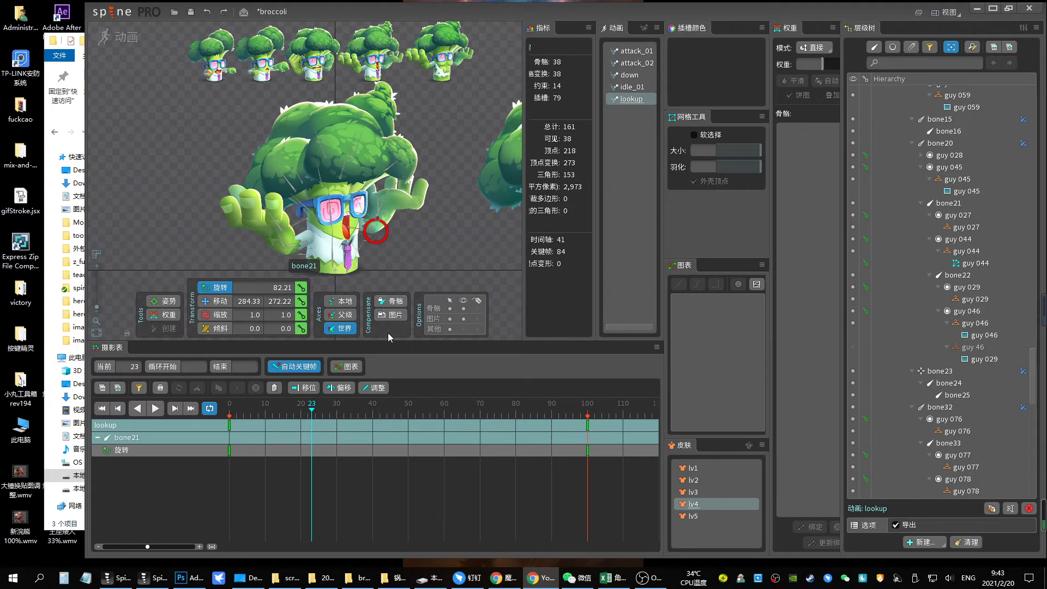
{"action": "left_click_drag", "start_coordinate": [385, 340], "coordinate": [380, 390]}
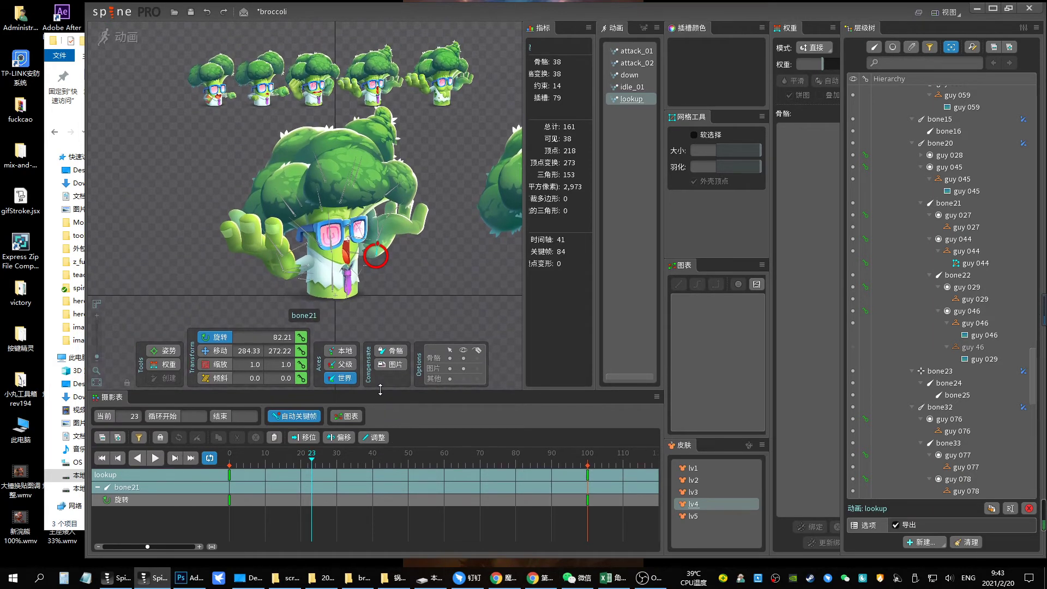
{"action": "key", "text": "space"}
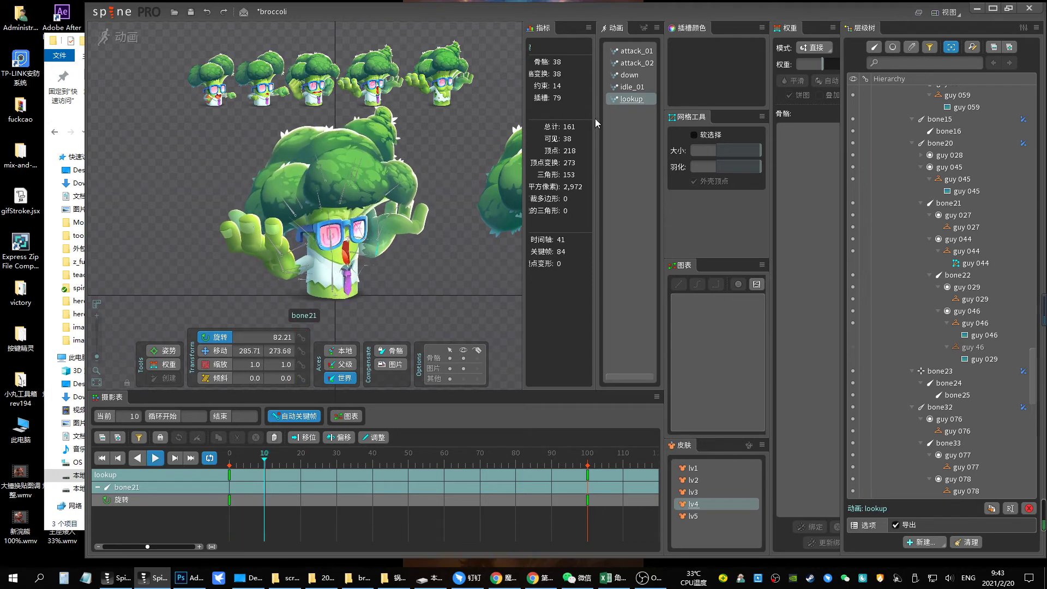
{"action": "key", "text": "space"}
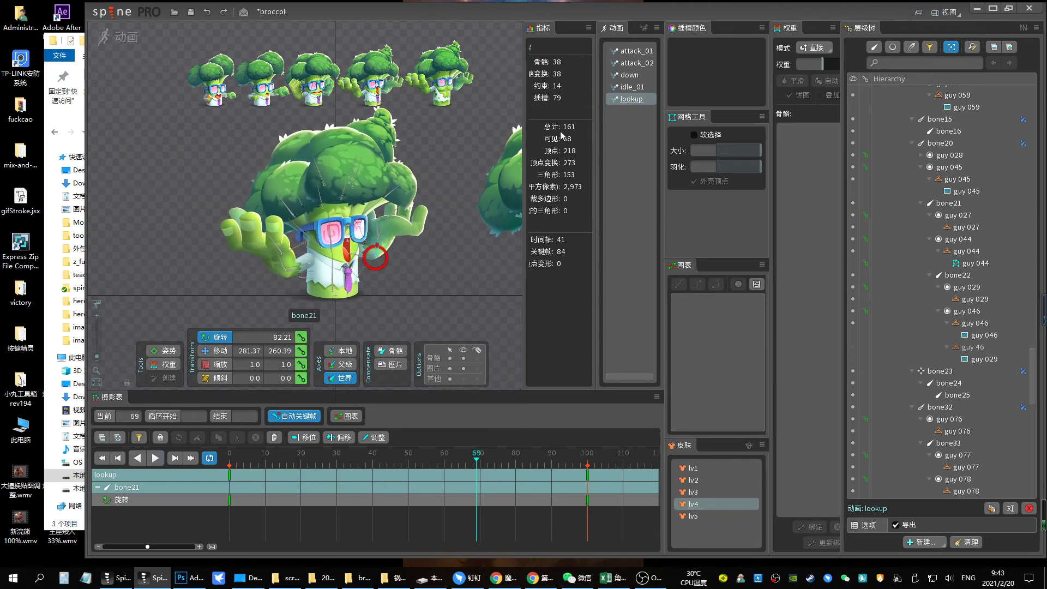
Save the broccoli project, replay lookup, and play idle_01 before opening down
{"action": "key", "text": "ctrl+s"}
{"action": "key", "text": "space"}
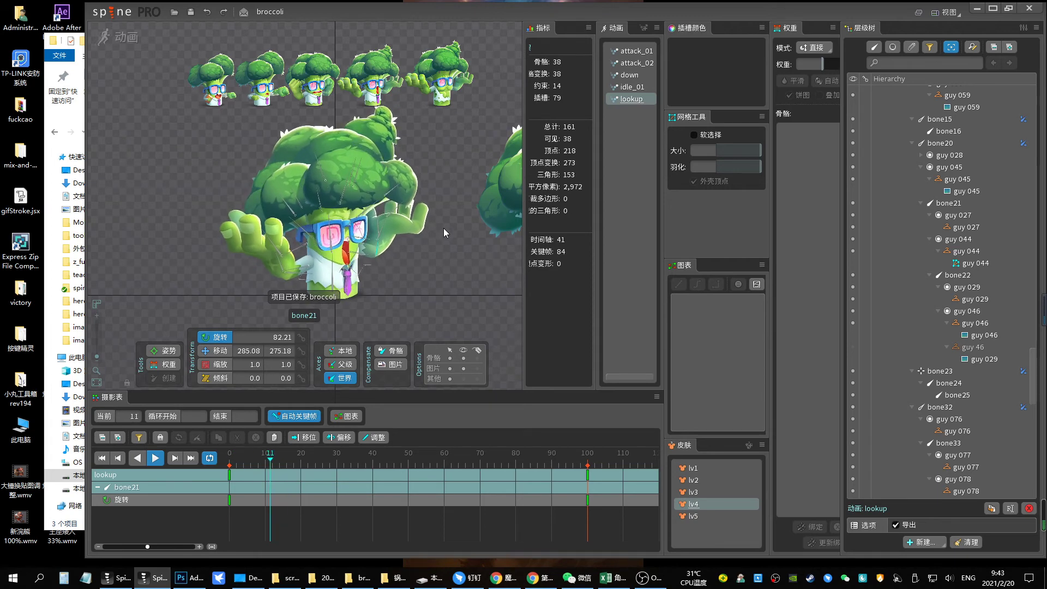
{"action": "left_click", "coordinate": [350, 258]}
{"action": "key", "text": "space"}
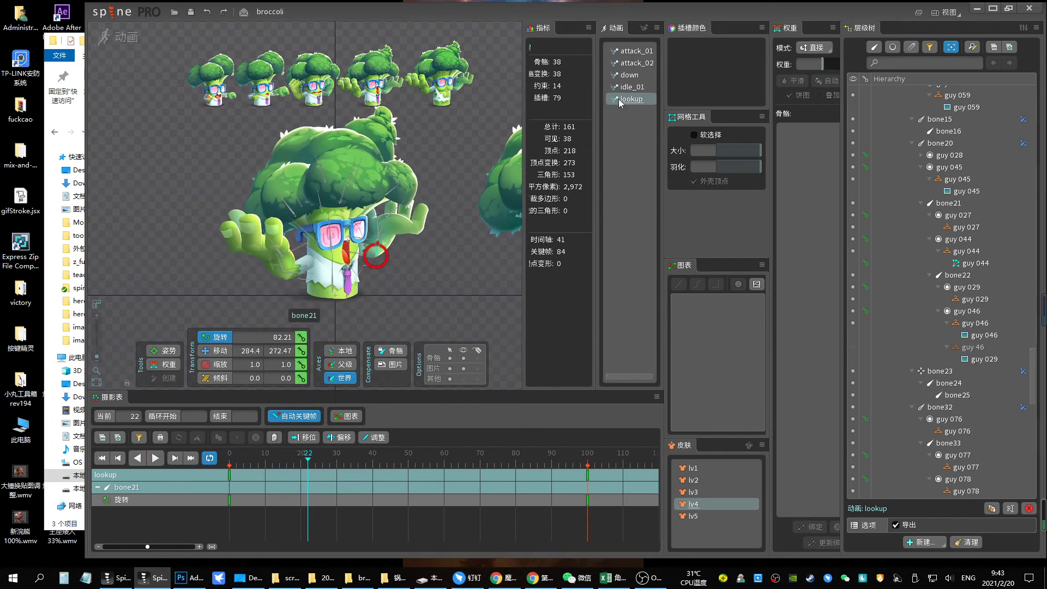
{"action": "left_click", "coordinate": [633, 87]}
{"action": "key", "text": "space"}
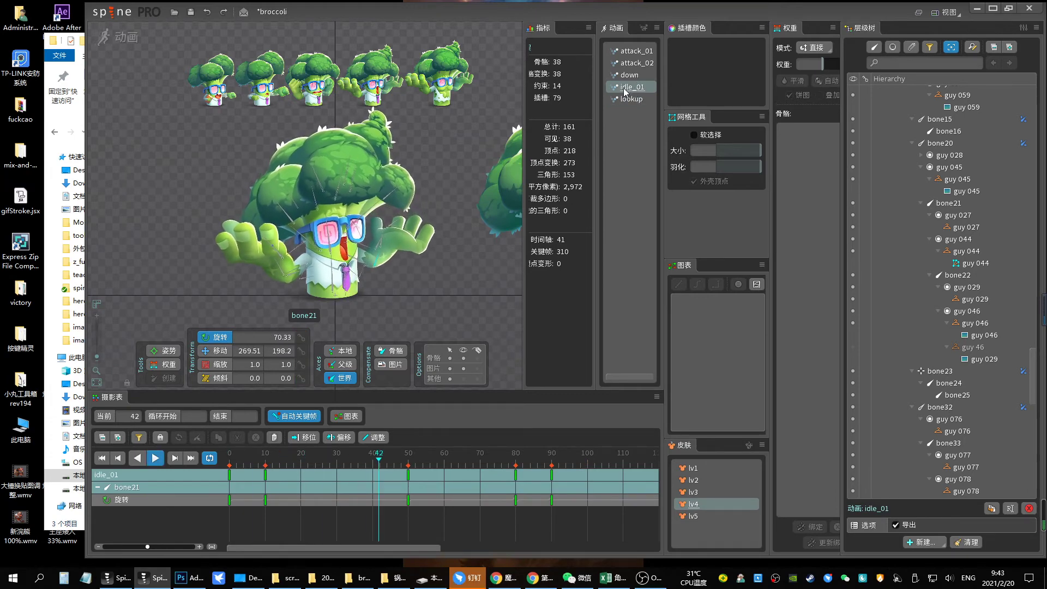
{"action": "key", "text": "space"}
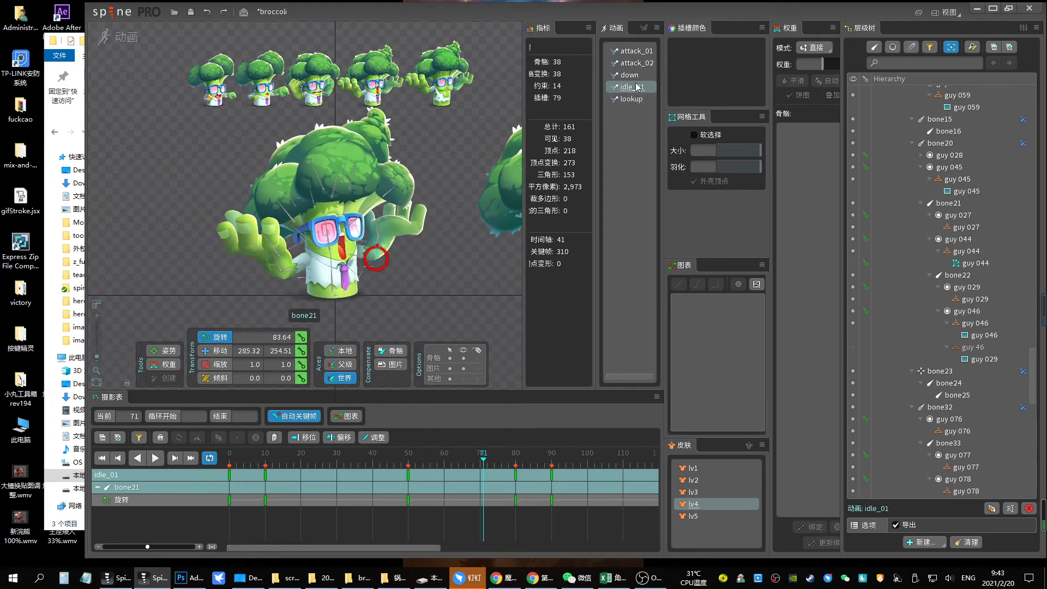
{"action": "left_click", "coordinate": [630, 75]}
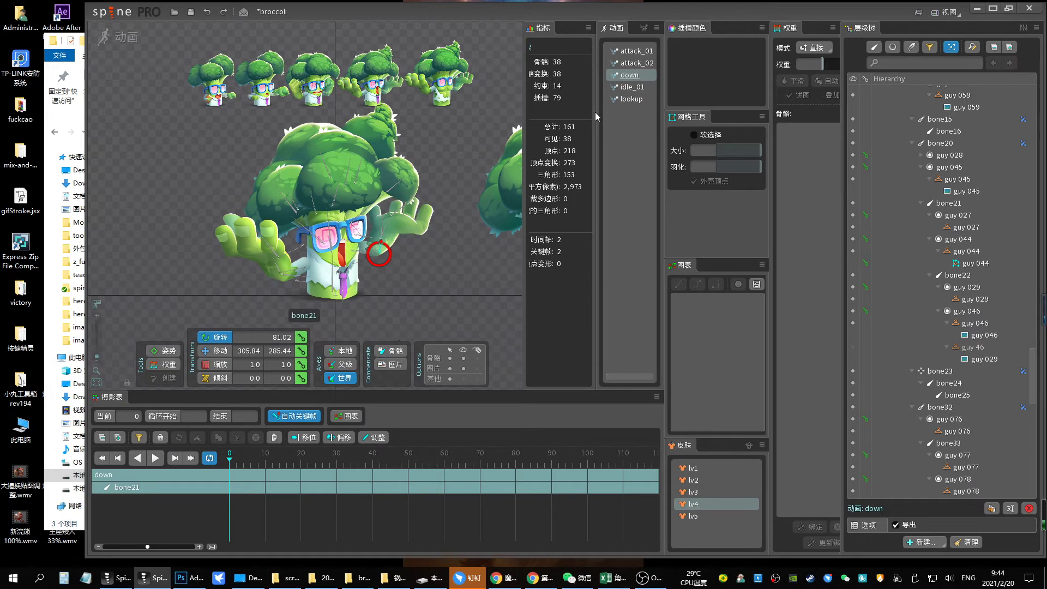
Make 'lookup' the active animation, showing bone21 rotation keys at frames 0 and 100
{"action": "left_click", "coordinate": [630, 99]}
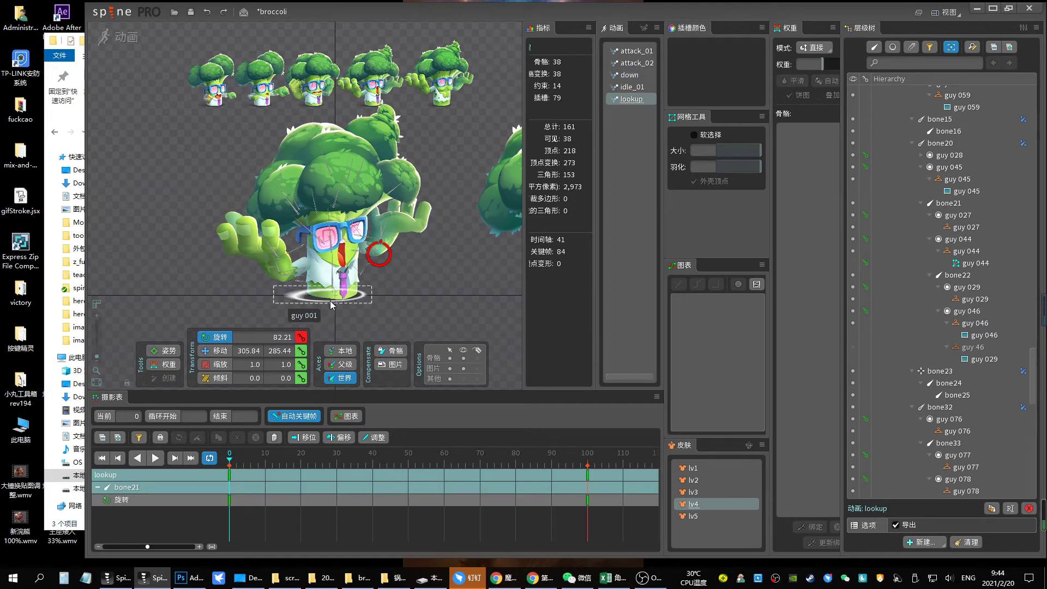
Paste bone3's translate key at frame 16, raise the head slightly, and preview the bob
{"action": "left_click", "coordinate": [333, 251]}
{"action": "key", "text": "v"}
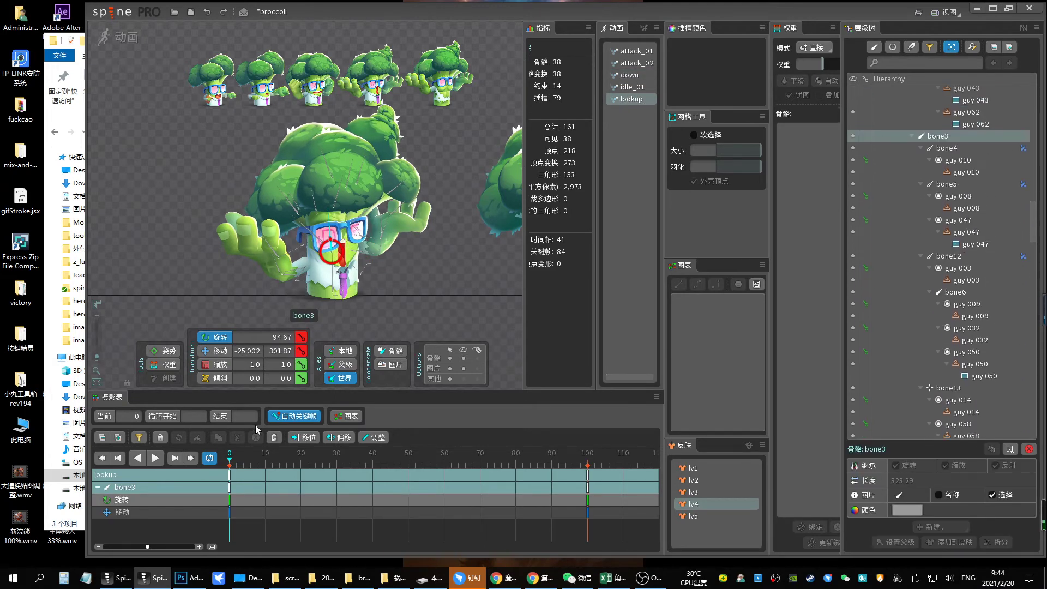
{"action": "key", "text": "ctrl+c"}
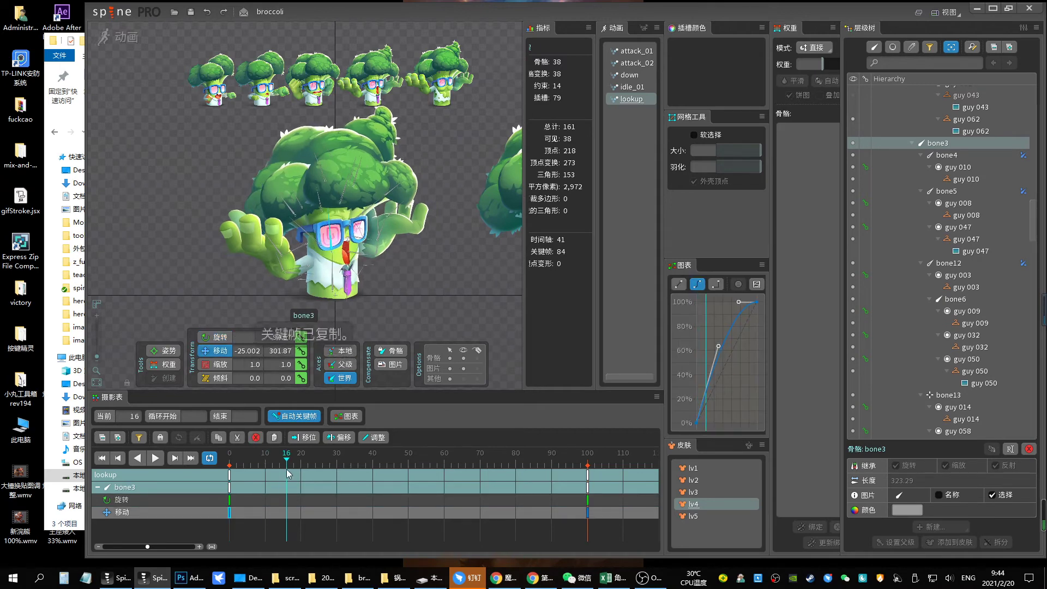
{"action": "key", "text": "ctrl+v"}
{"action": "left_click_drag", "start_coordinate": [325, 244], "coordinate": [335, 236]}
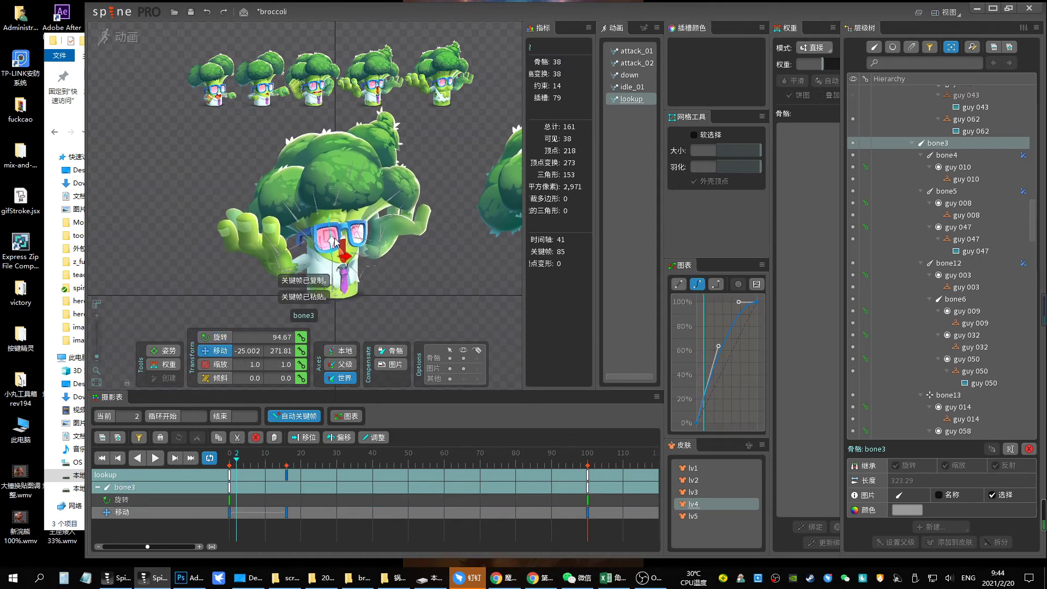
{"action": "key", "text": "space"}
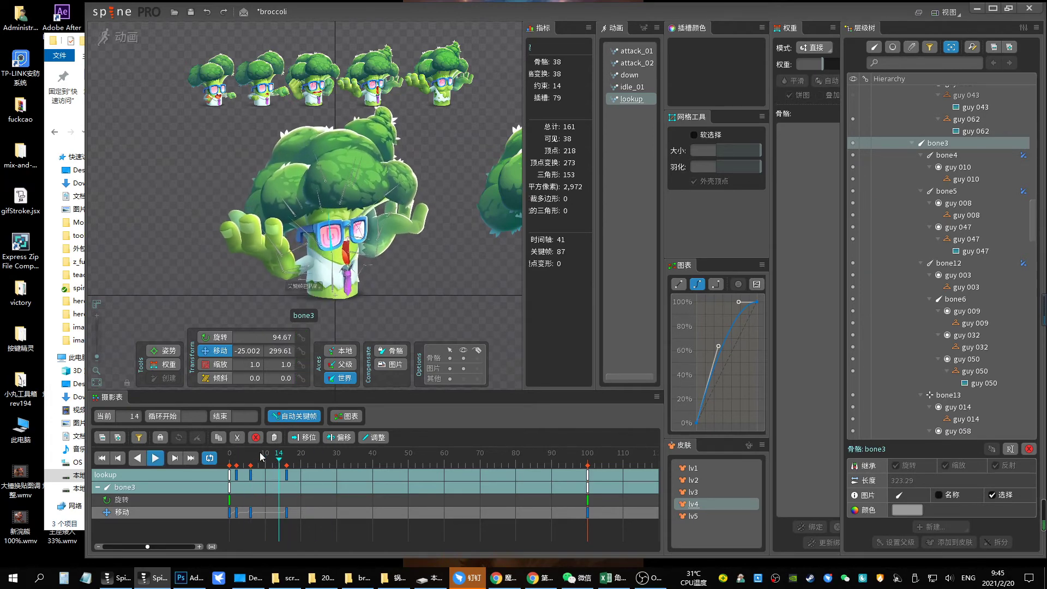
{"action": "left_click", "coordinate": [304, 280]}
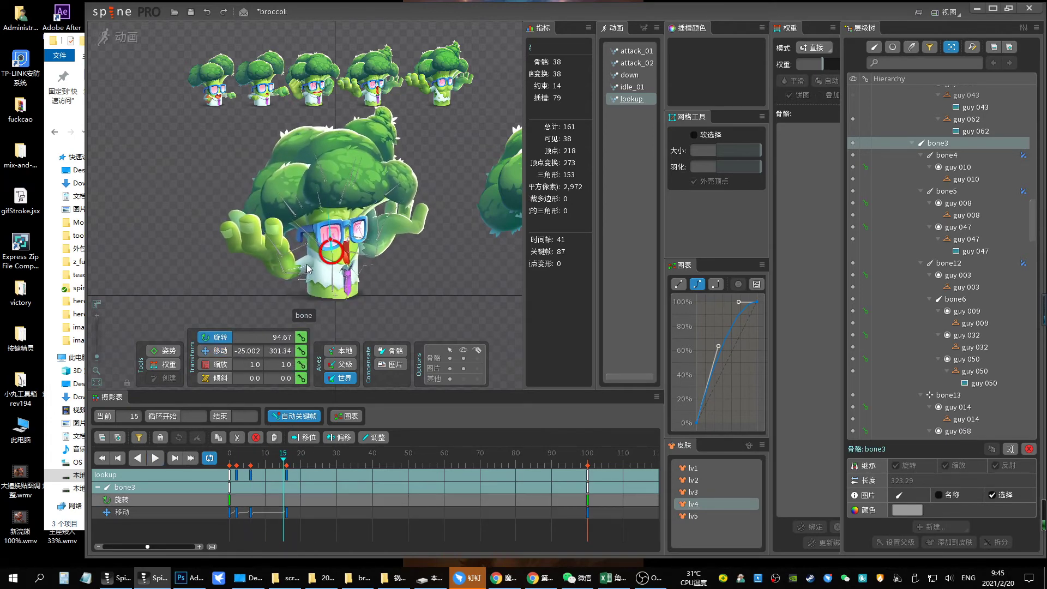
Key frame-15 rotations on bone, bone19 and bone21 to pose the arms
{"action": "left_click", "coordinate": [287, 462]}
{"action": "mouse_move", "coordinate": [234, 257]}
{"action": "left_mouse_down"}
{"action": "mouse_move", "coordinate": [308, 264]}
{"action": "mouse_move", "coordinate": [293, 274]}
{"action": "left_mouse_up"}
{"action": "left_click", "coordinate": [305, 272]}
{"action": "left_click", "coordinate": [356, 278]}
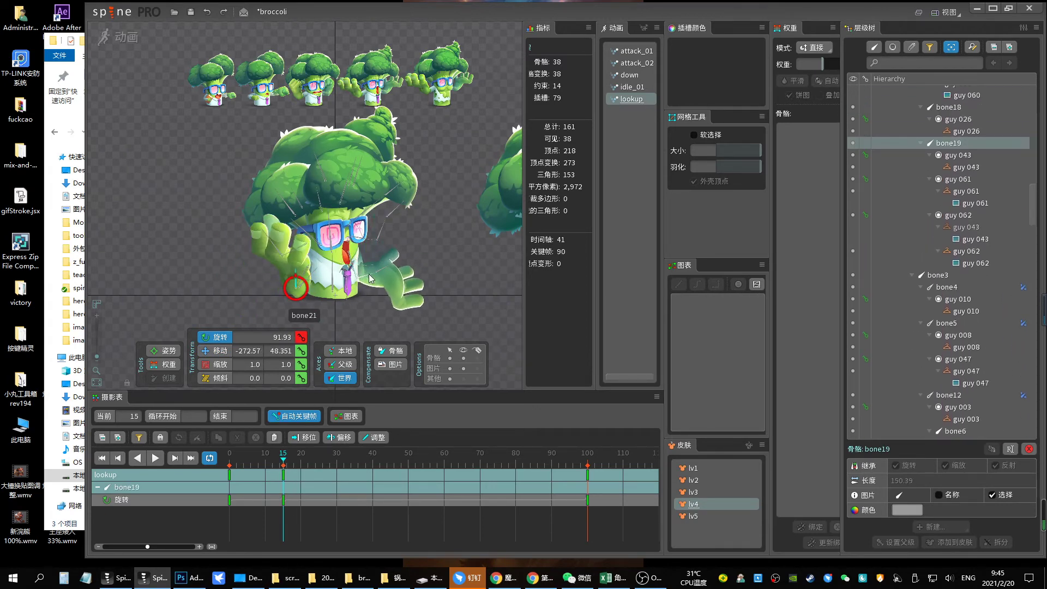
Rotate bone21's hand, then try a frame-30 arm swing and undo it
{"action": "left_click_drag", "start_coordinate": [356, 278], "coordinate": [382, 256]}
{"action": "left_click_drag", "start_coordinate": [256, 473], "coordinate": [337, 474]}
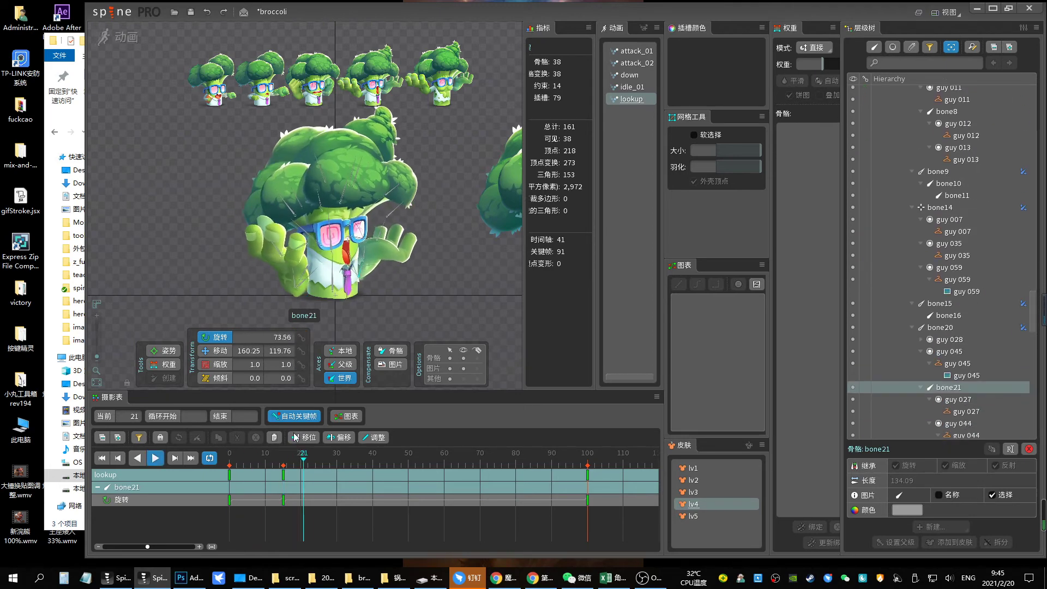
{"action": "left_click", "coordinate": [290, 279], "text": "ctrl"}
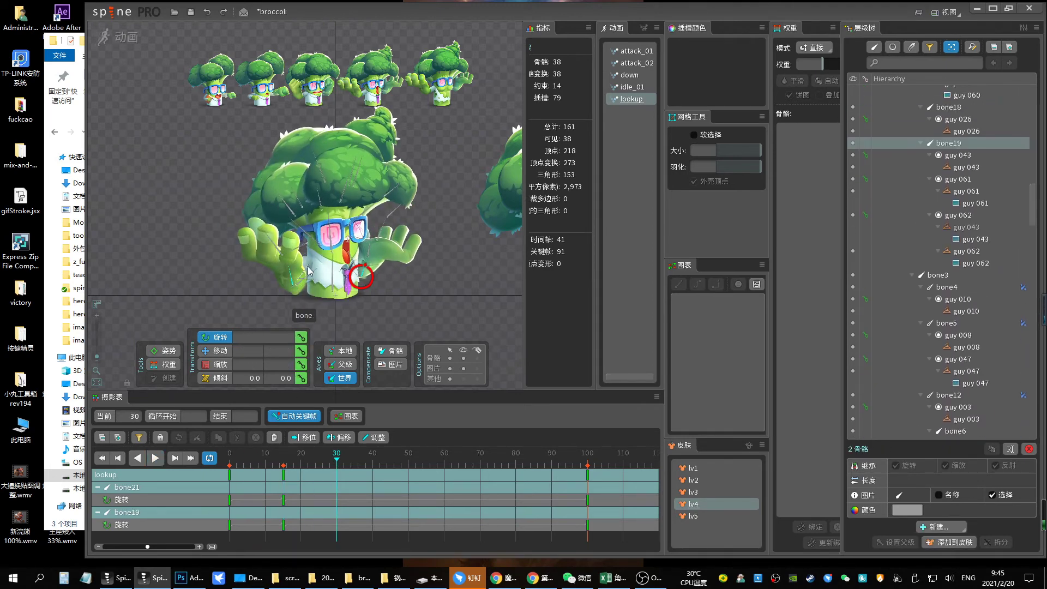
{"action": "left_click_drag", "start_coordinate": [360, 276], "coordinate": [399, 288]}
{"action": "key", "text": "ctrl+z"}
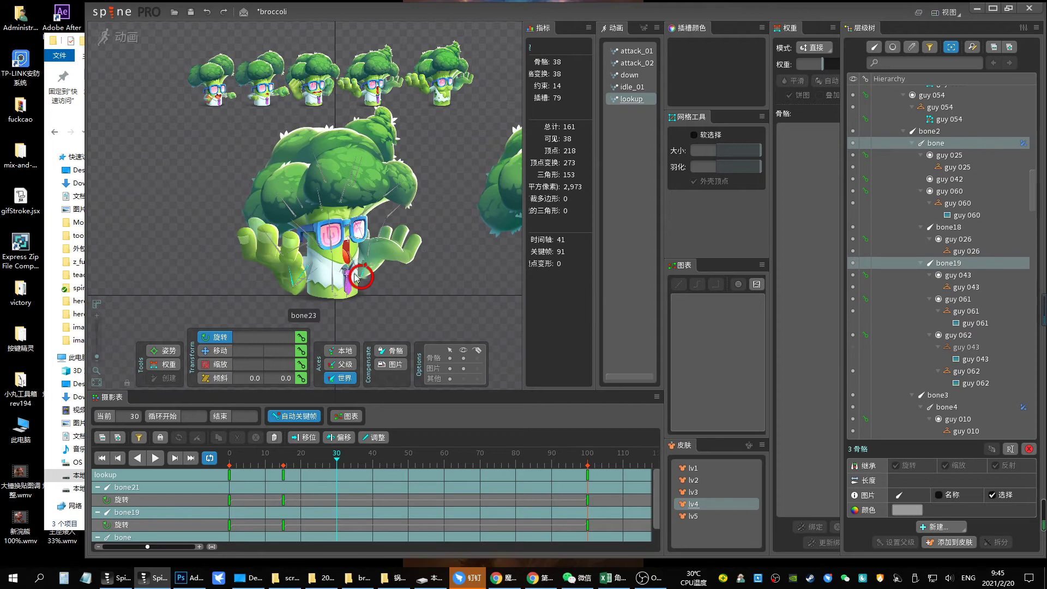
Move the arm bones' frame-15 keys to about frame 10 and play lookup from the start
{"action": "left_click", "coordinate": [355, 266], "text": "ctrl"}
{"action": "left_click_drag", "start_coordinate": [283, 474], "coordinate": [254, 475]}
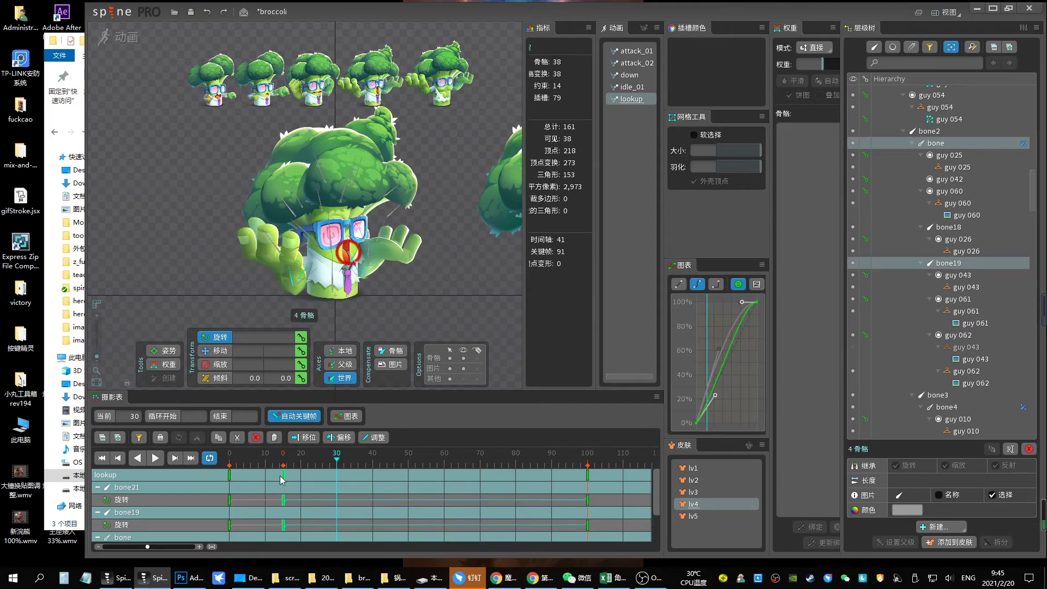
{"action": "left_click", "coordinate": [228, 464]}
{"action": "key", "text": "space"}
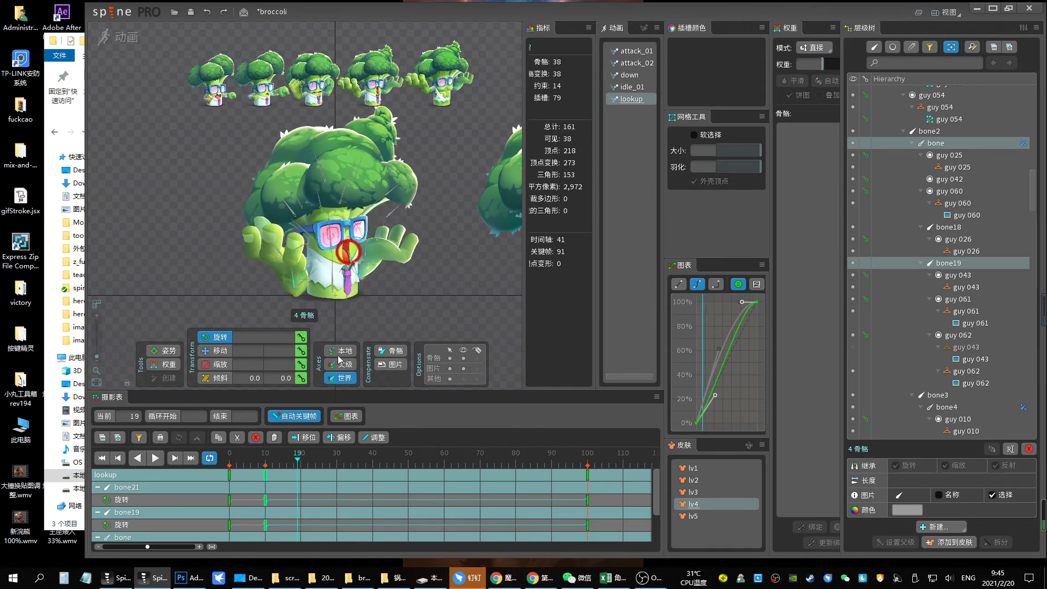
{"action": "left_click", "coordinate": [359, 293]}
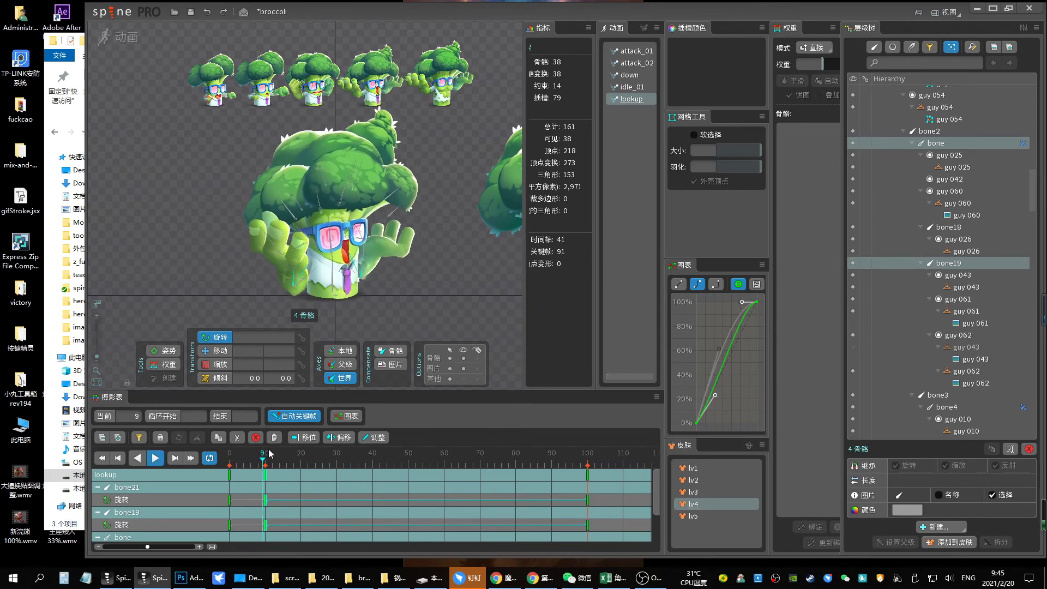
Check the arm pose at frames 18, 12 and 9
{"action": "left_click", "coordinate": [293, 461]}
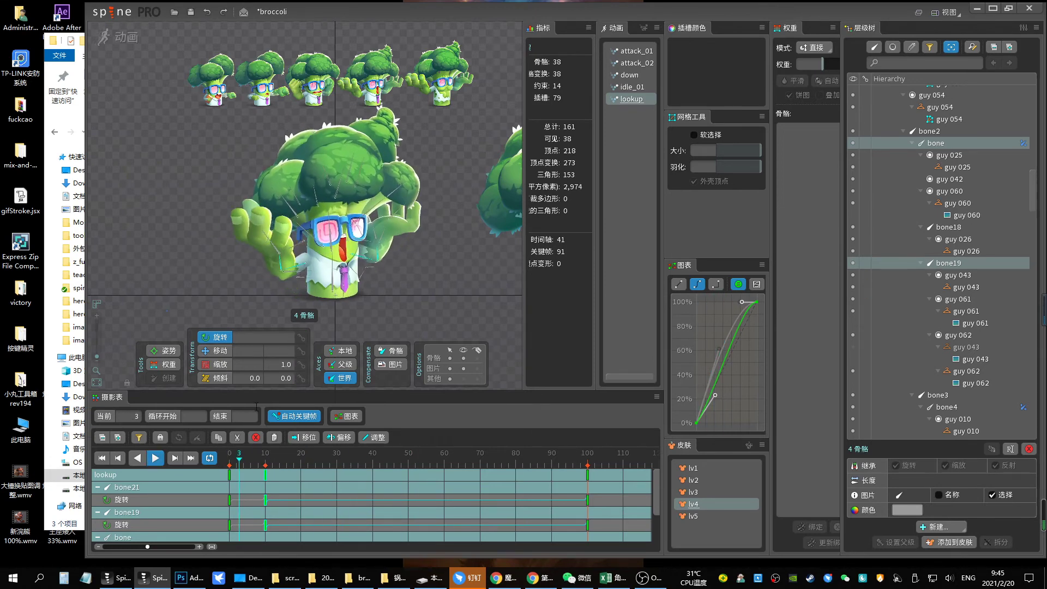
{"action": "left_click", "coordinate": [275, 464]}
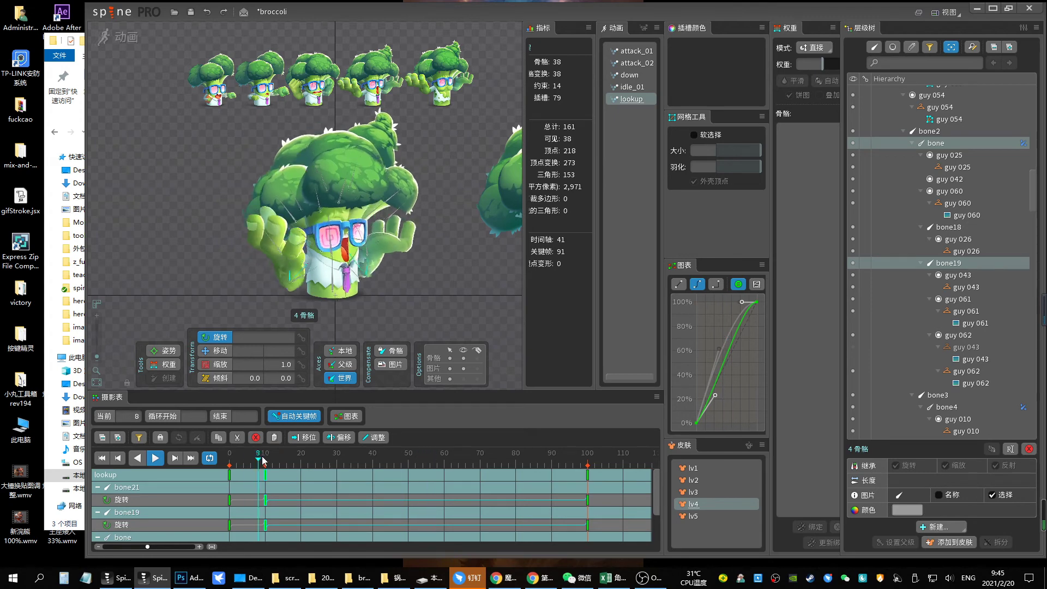
{"action": "left_click", "coordinate": [262, 463]}
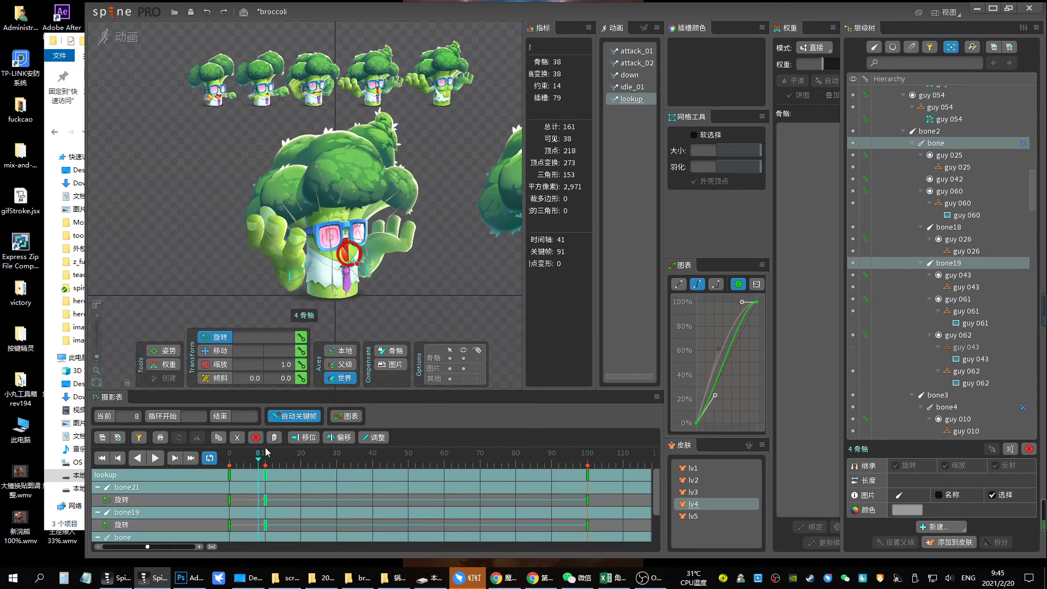
{"action": "key", "text": "space"}
Add frame-24 rotation keys swinging bone, bone19, bone20 and bone21 further
{"action": "left_click", "coordinate": [299, 265]}
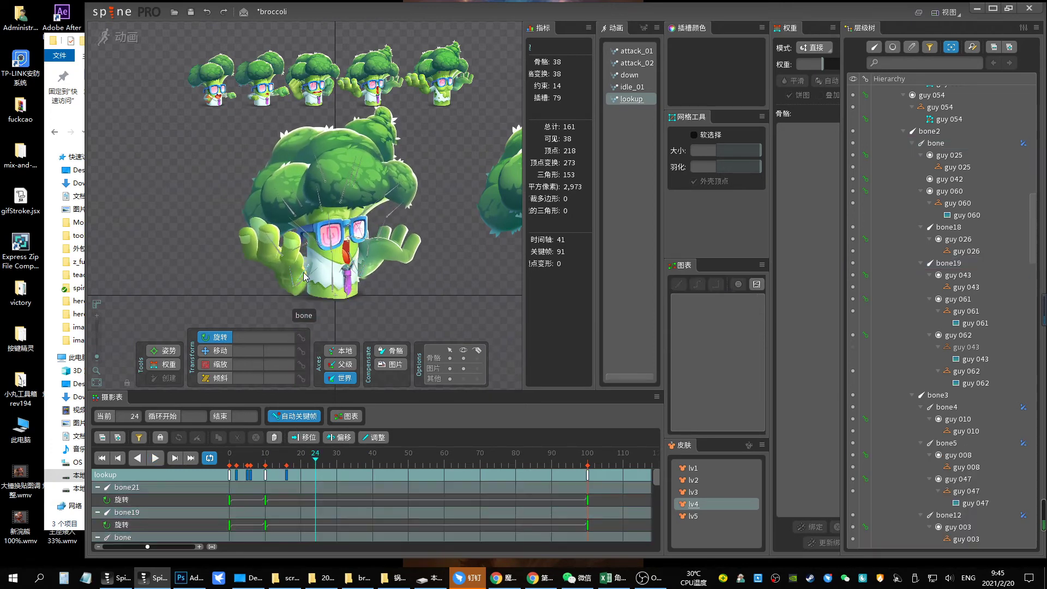
{"action": "left_click", "coordinate": [299, 264]}
{"action": "mouse_move", "coordinate": [299, 265]}
{"action": "left_mouse_down"}
{"action": "mouse_move", "coordinate": [296, 235]}
{"action": "mouse_move", "coordinate": [211, 253]}
{"action": "left_mouse_up"}
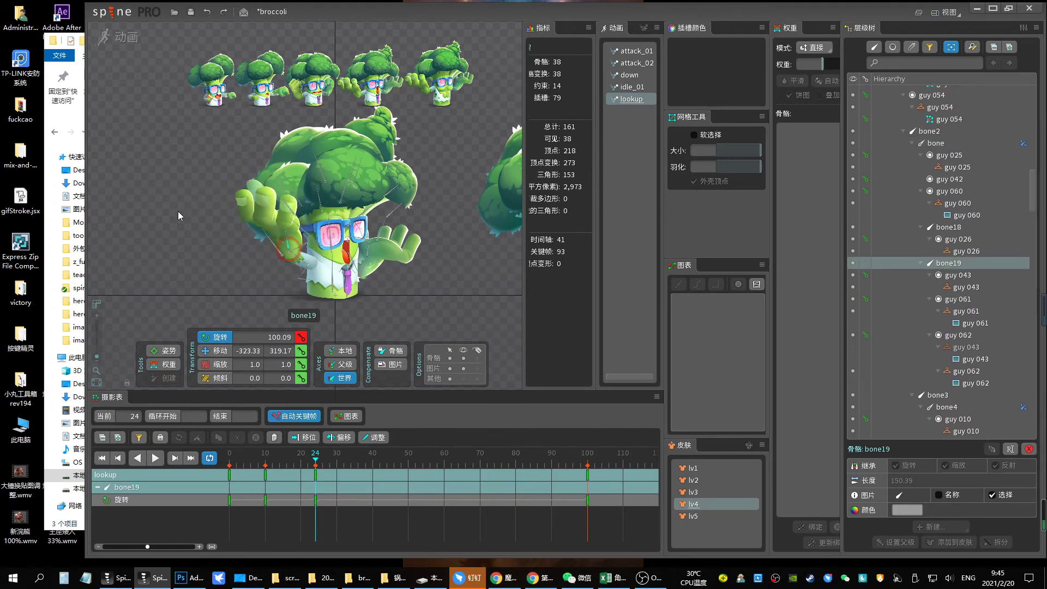
{"action": "mouse_move", "coordinate": [356, 268]}
{"action": "left_mouse_down"}
{"action": "mouse_move", "coordinate": [393, 224]}
{"action": "mouse_move", "coordinate": [425, 221]}
{"action": "left_mouse_up"}
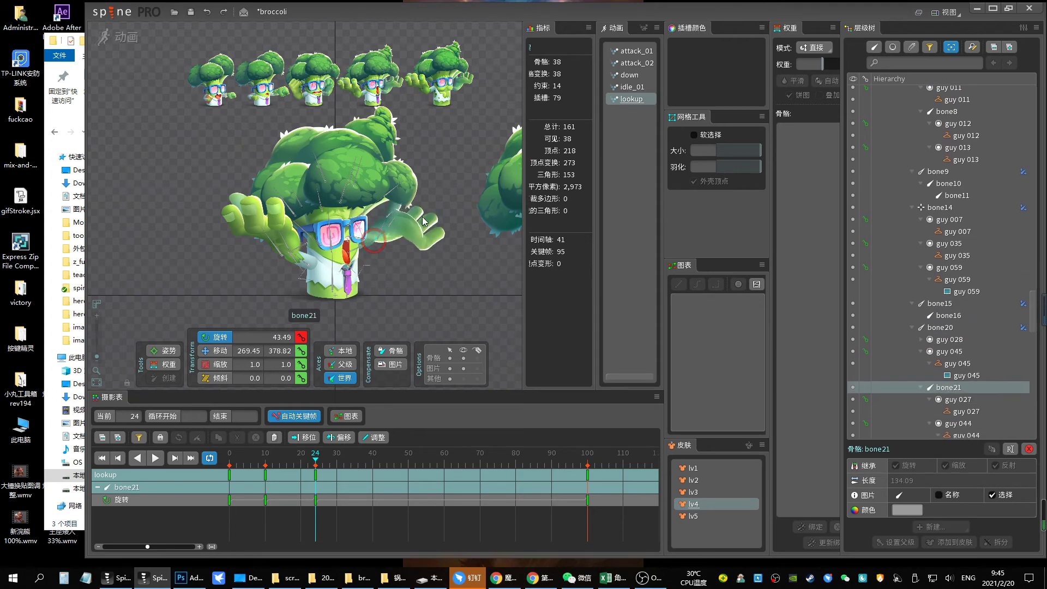
{"action": "mouse_move", "coordinate": [365, 257]}
{"action": "left_mouse_down"}
{"action": "mouse_move", "coordinate": [375, 264]}
{"action": "mouse_move", "coordinate": [303, 268]}
{"action": "mouse_move", "coordinate": [267, 228]}
{"action": "left_mouse_up"}
Review frames 24–42, compare skins lv3 and lv4, then bring up the chat window
{"action": "left_click_drag", "start_coordinate": [273, 465], "coordinate": [380, 459]}
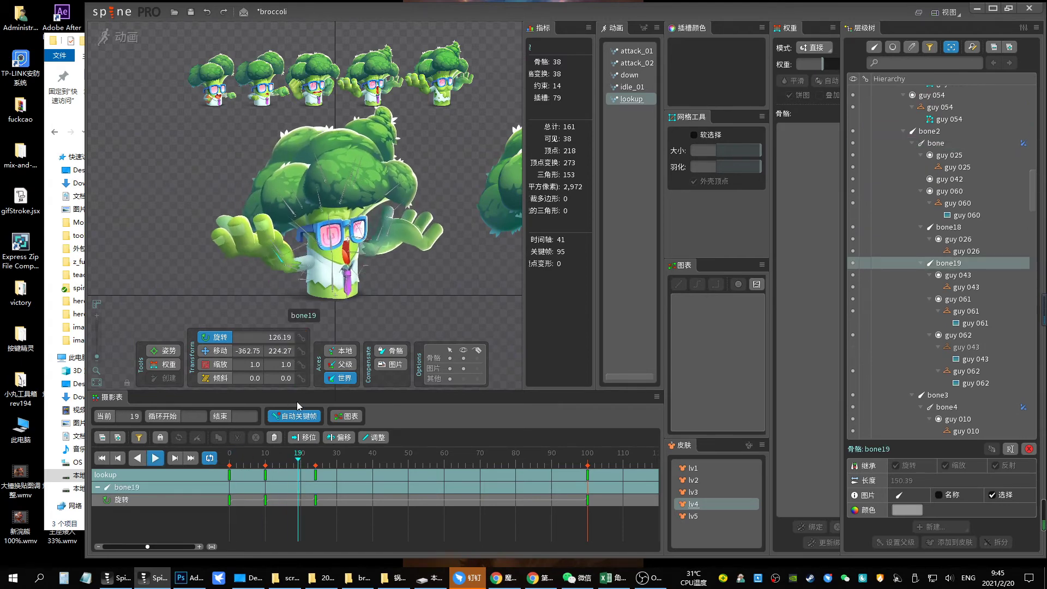
{"action": "left_click", "coordinate": [699, 495]}
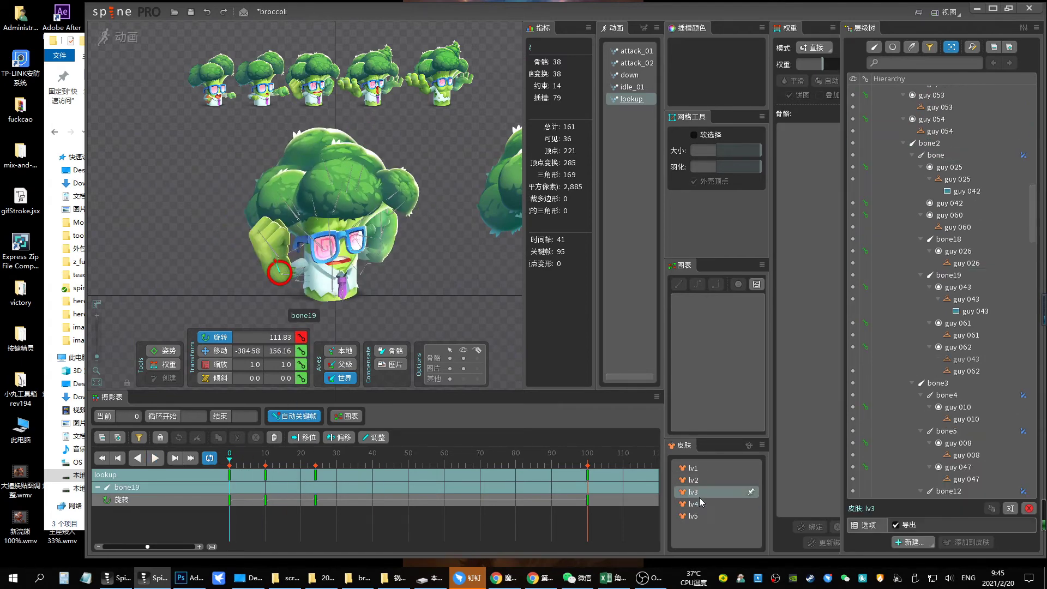
{"action": "left_click", "coordinate": [698, 502]}
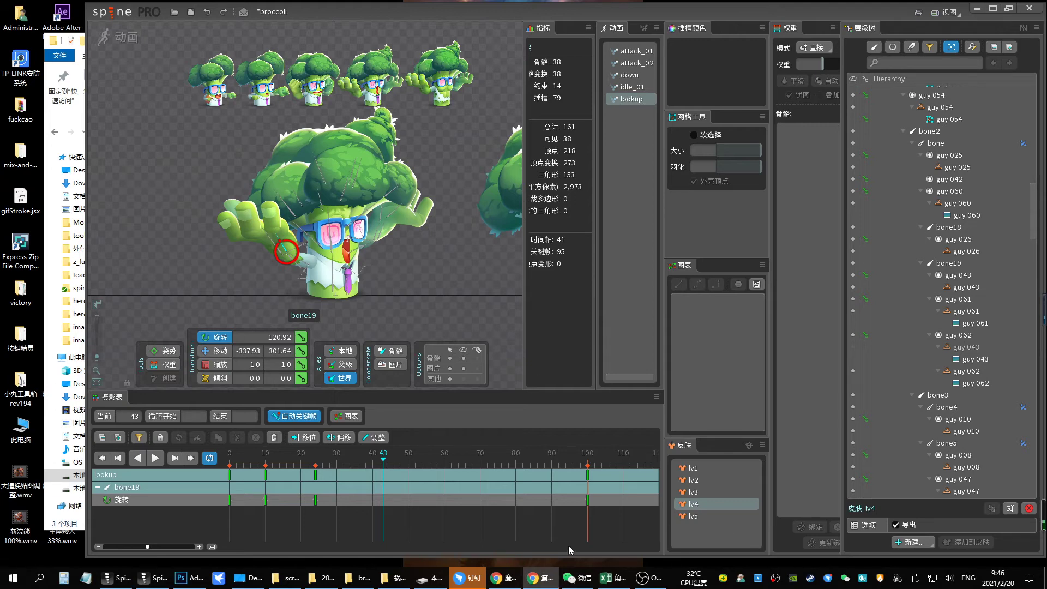
{"action": "left_click", "coordinate": [466, 577]}
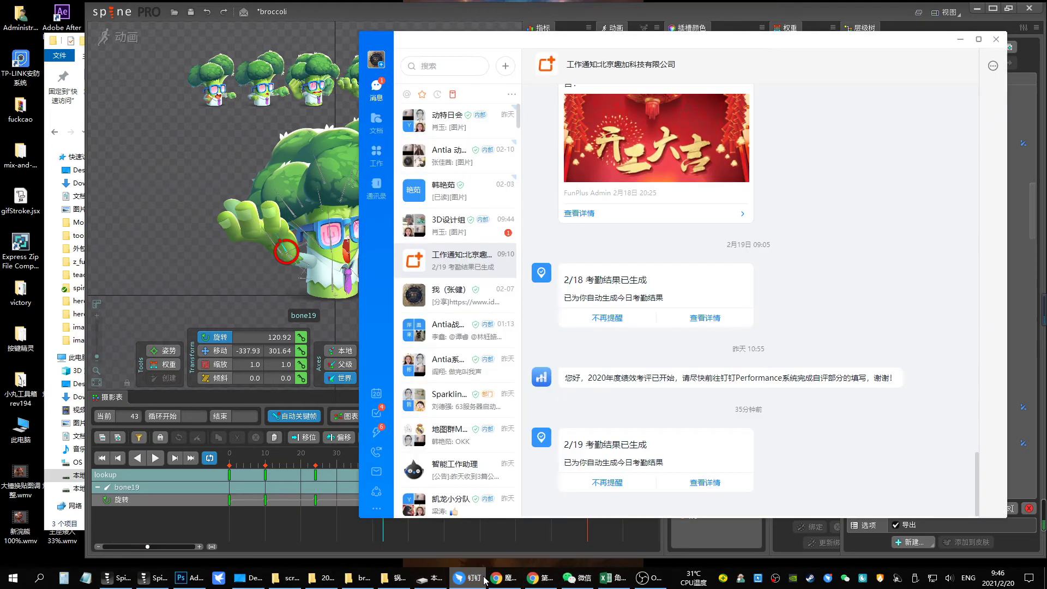
{"action": "left_click", "coordinate": [441, 233]}
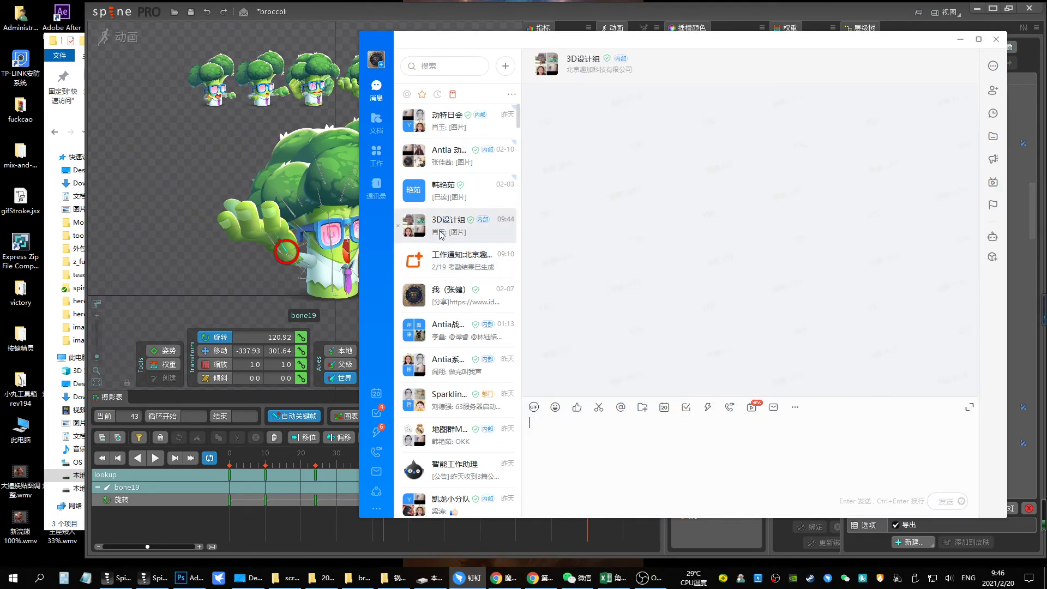
{"action": "left_click", "coordinate": [351, 13]}
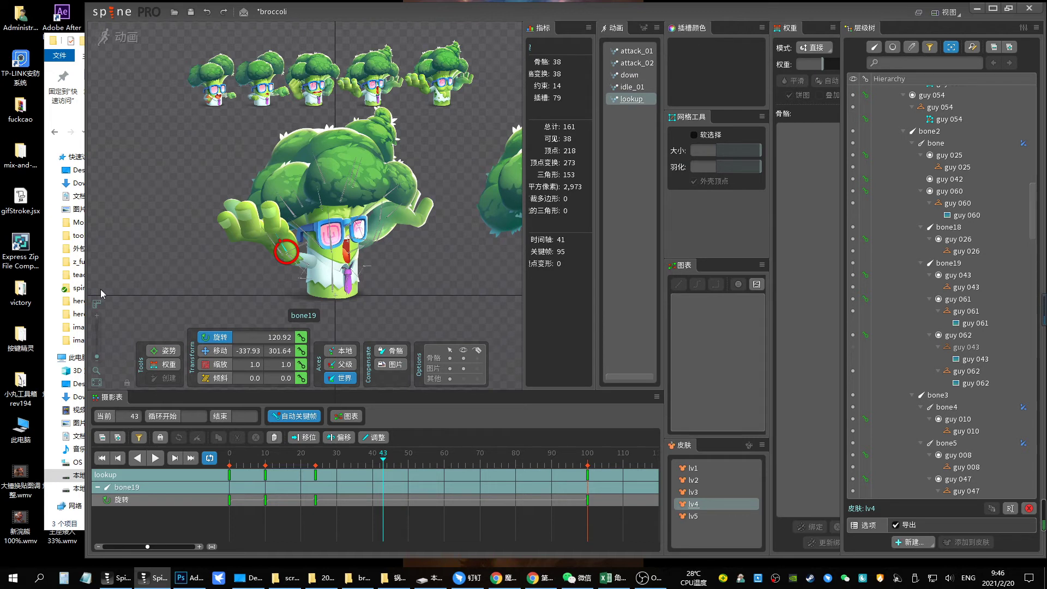
Review the frame-15 pose and save the broccoli project
{"action": "left_click", "coordinate": [540, 577]}
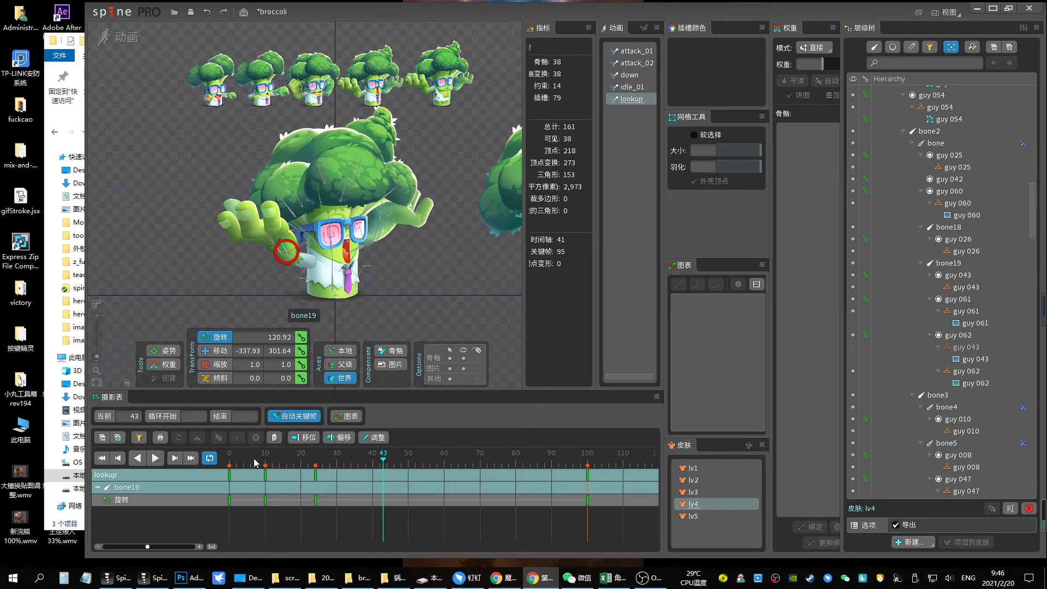
{"action": "left_click_drag", "start_coordinate": [255, 462], "coordinate": [262, 463]}
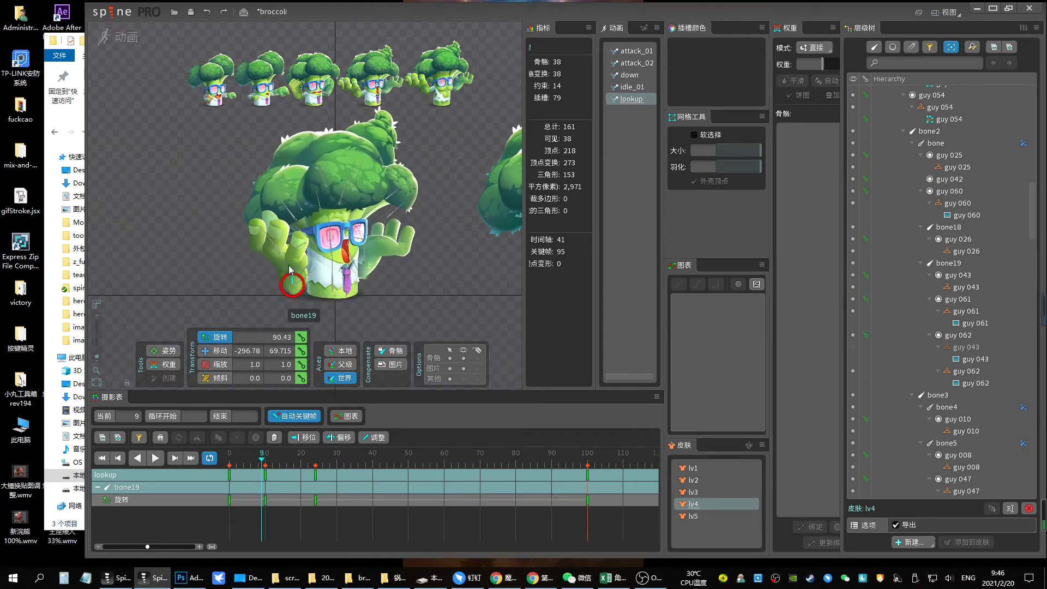
{"action": "left_click", "coordinate": [874, 50]}
{"action": "key", "text": "ctrl+s"}
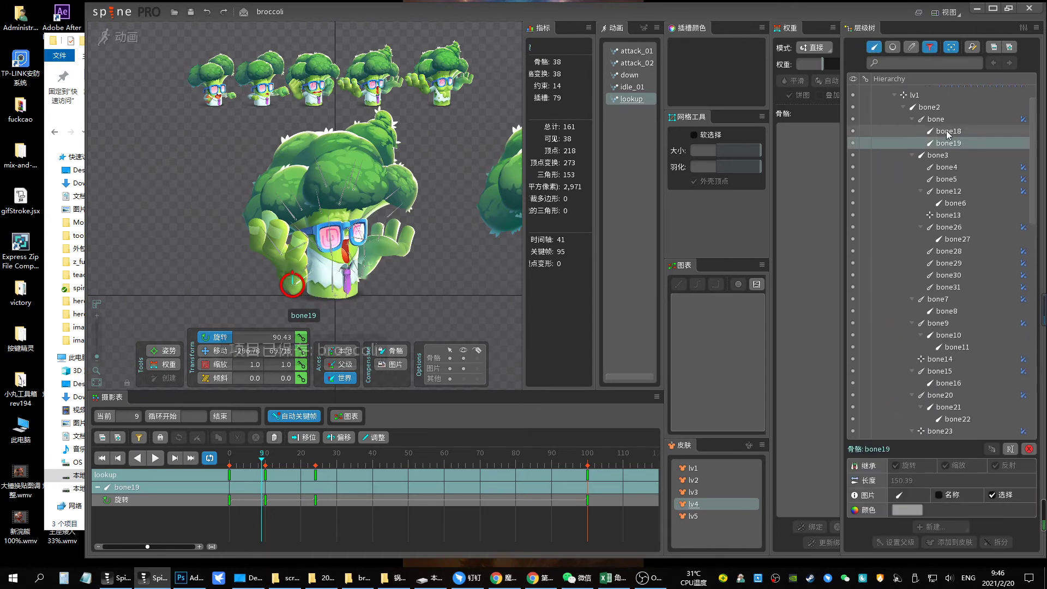
Select bone, bone20 and bone21 together to show their lookup keys
{"action": "left_click", "coordinate": [305, 270]}
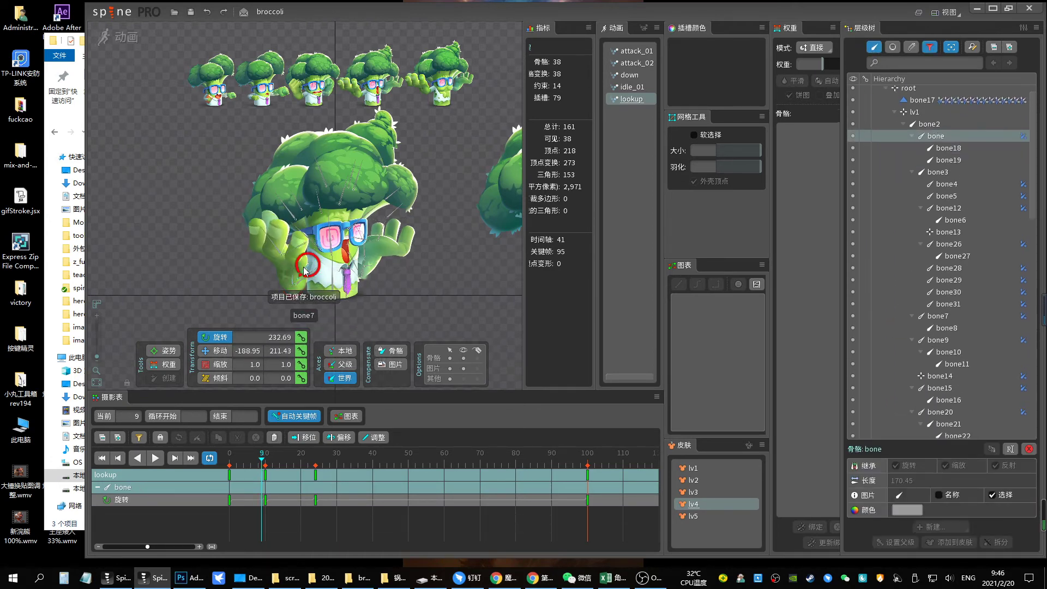
{"action": "left_click", "coordinate": [357, 264], "text": "ctrl"}
{"action": "left_click", "coordinate": [952, 399], "text": "ctrl"}
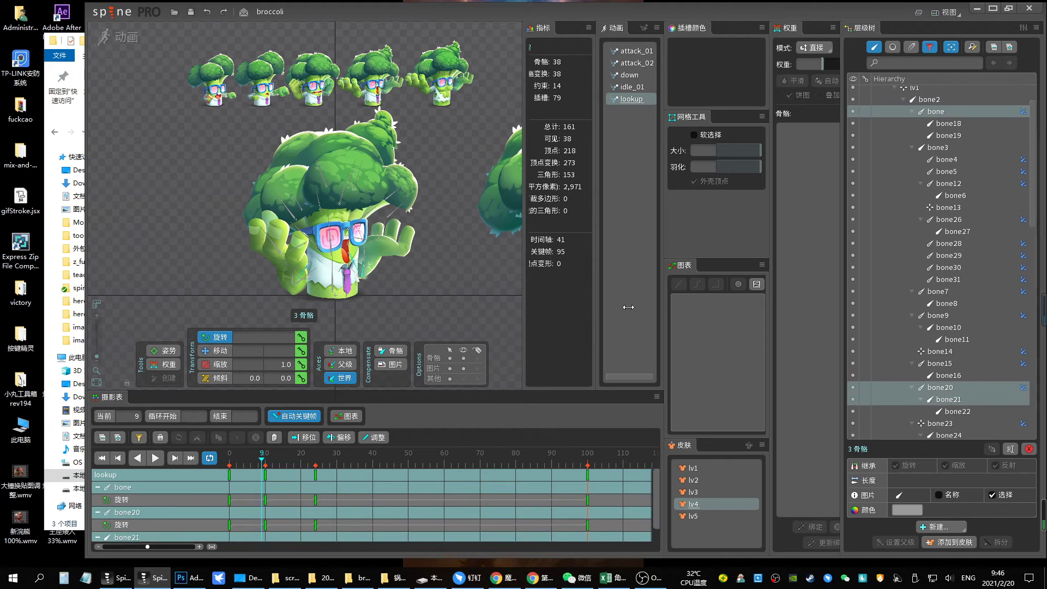
Add bone19 to the selection, pull the arm keys earlier, and play back
{"action": "left_click", "coordinate": [291, 279], "text": "ctrl"}
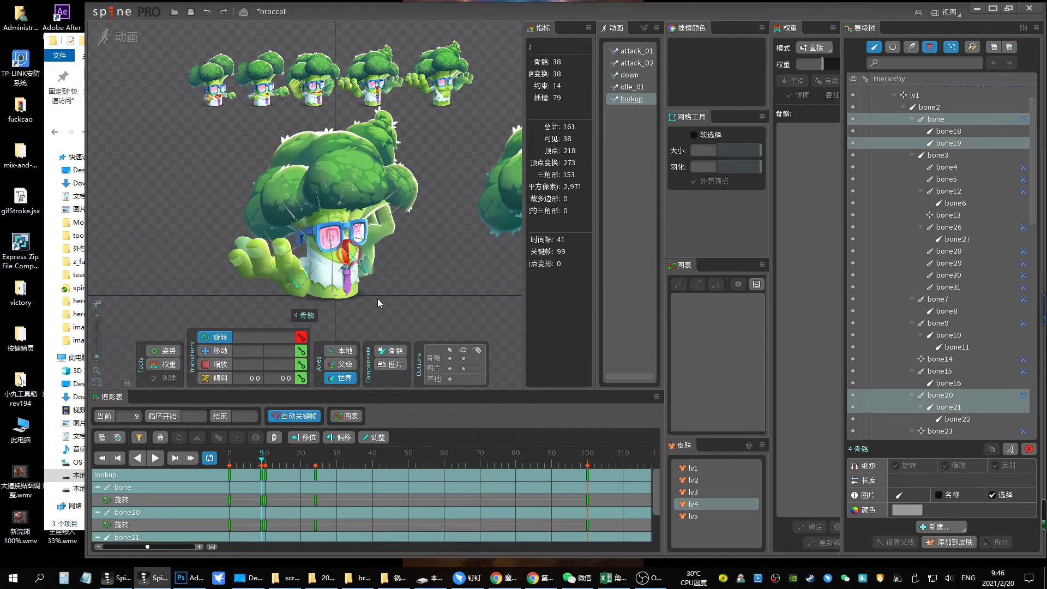
{"action": "left_click", "coordinate": [256, 468]}
{"action": "mouse_move", "coordinate": [265, 475]}
{"action": "left_mouse_down"}
{"action": "mouse_move", "coordinate": [297, 475]}
{"action": "mouse_move", "coordinate": [275, 475]}
{"action": "left_mouse_up"}
{"action": "key", "text": "space"}
{"action": "left_click", "coordinate": [229, 464]}
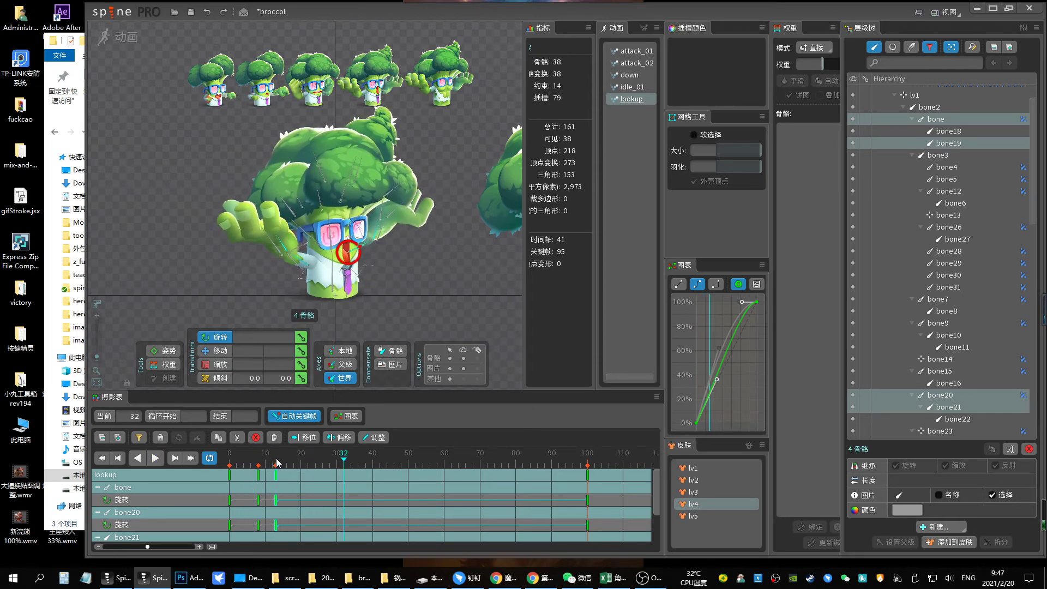
Paste a copy of the selected arm keys at frame 75 and replay from the start
{"action": "key", "text": "space"}
{"action": "key", "text": "ctrl+c"}
{"action": "left_click", "coordinate": [499, 477]}
{"action": "key", "text": "ctrl+v"}
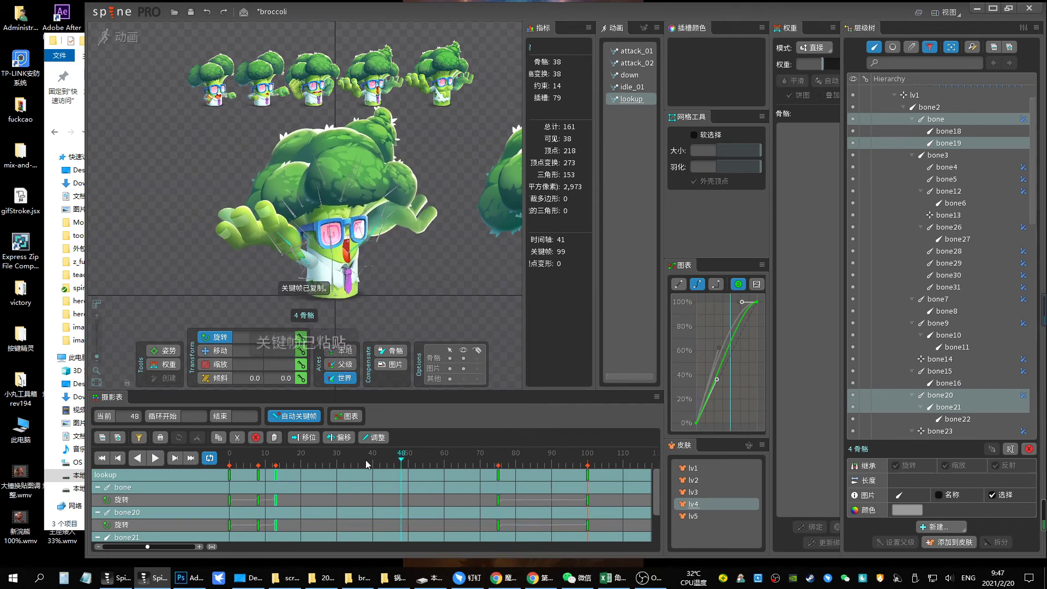
{"action": "key", "text": "space"}
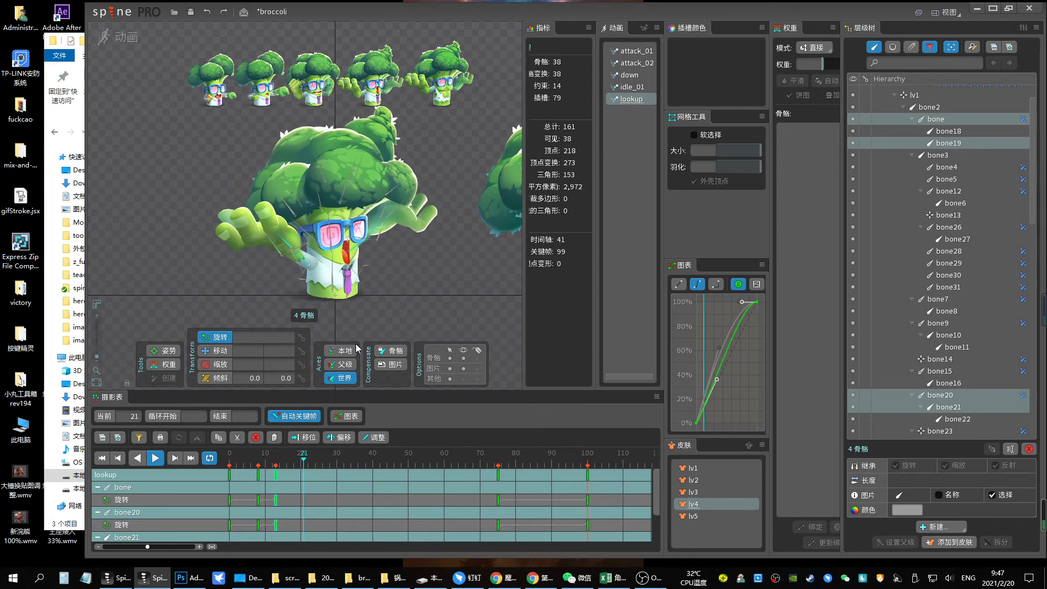
{"action": "left_click", "coordinate": [244, 456]}
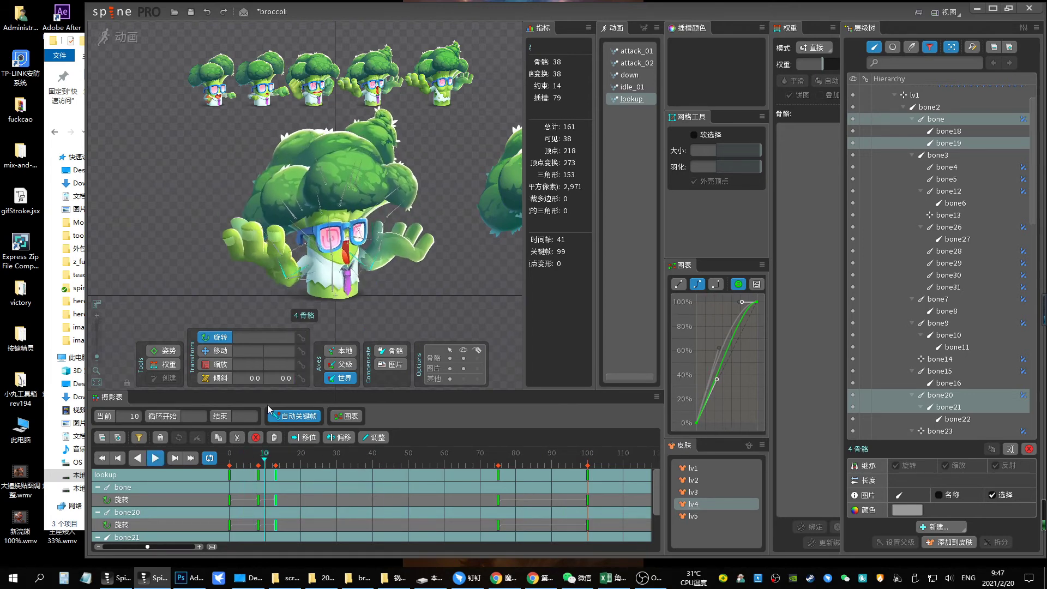
{"action": "key", "text": "space"}
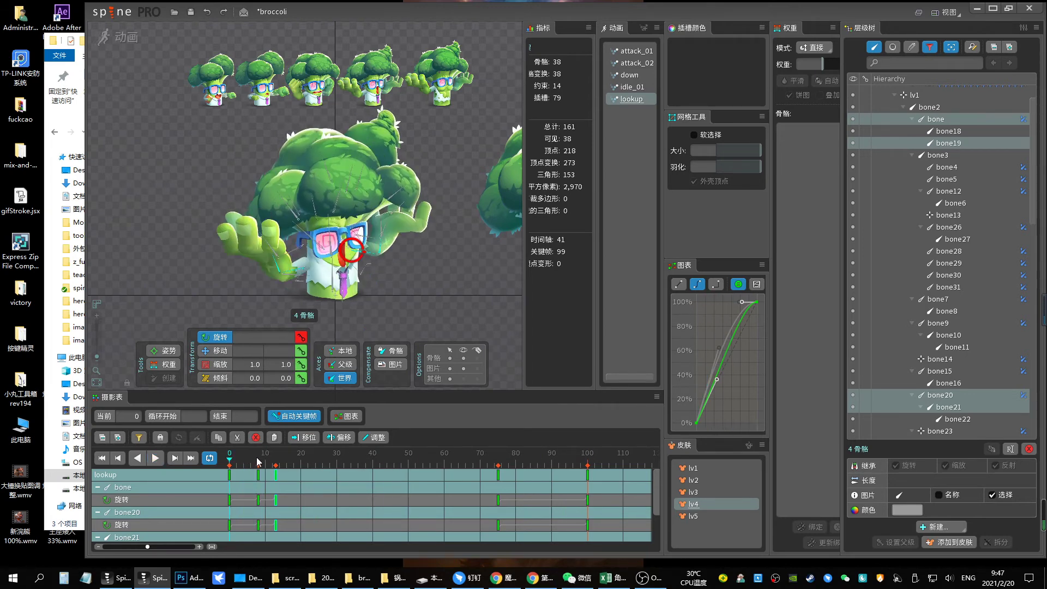
{"action": "key", "text": "space"}
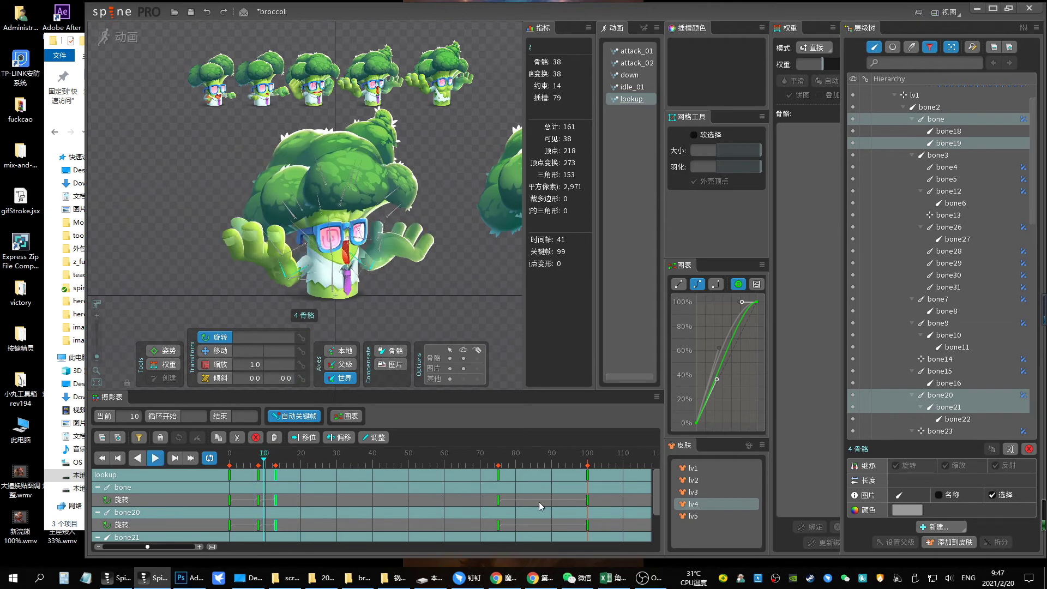
Give the bone20, bone21 and bone row keys an ease-in-out curve
{"action": "left_click_drag", "start_coordinate": [611, 506], "coordinate": [380, 545]}
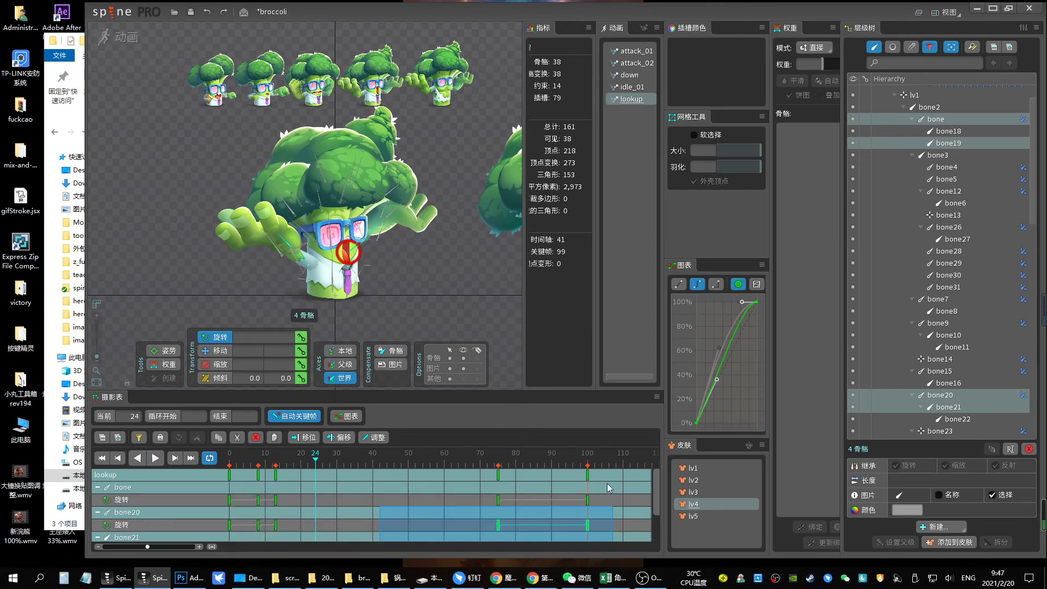
{"action": "left_click_drag", "start_coordinate": [607, 483], "coordinate": [146, 396]}
{"action": "left_click", "coordinate": [698, 286]}
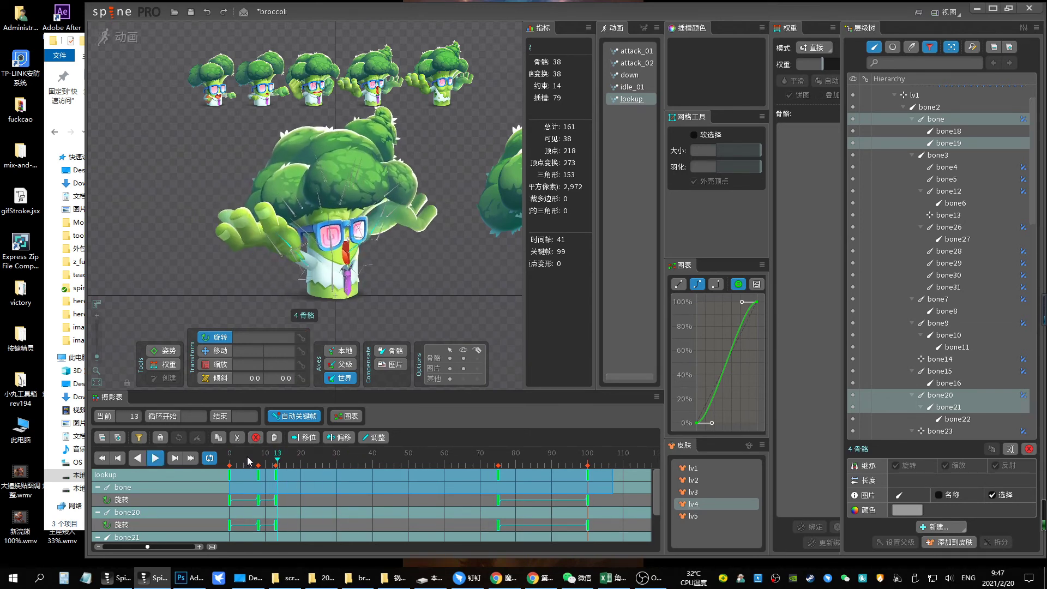
Shift a group of early keys one frame later, preview, and save the project
{"action": "mouse_move", "coordinate": [343, 517]}
{"action": "left_mouse_down"}
{"action": "mouse_move", "coordinate": [279, 489]}
{"action": "mouse_move", "coordinate": [289, 481]}
{"action": "mouse_move", "coordinate": [281, 473]}
{"action": "left_mouse_up"}
{"action": "key", "text": "space"}
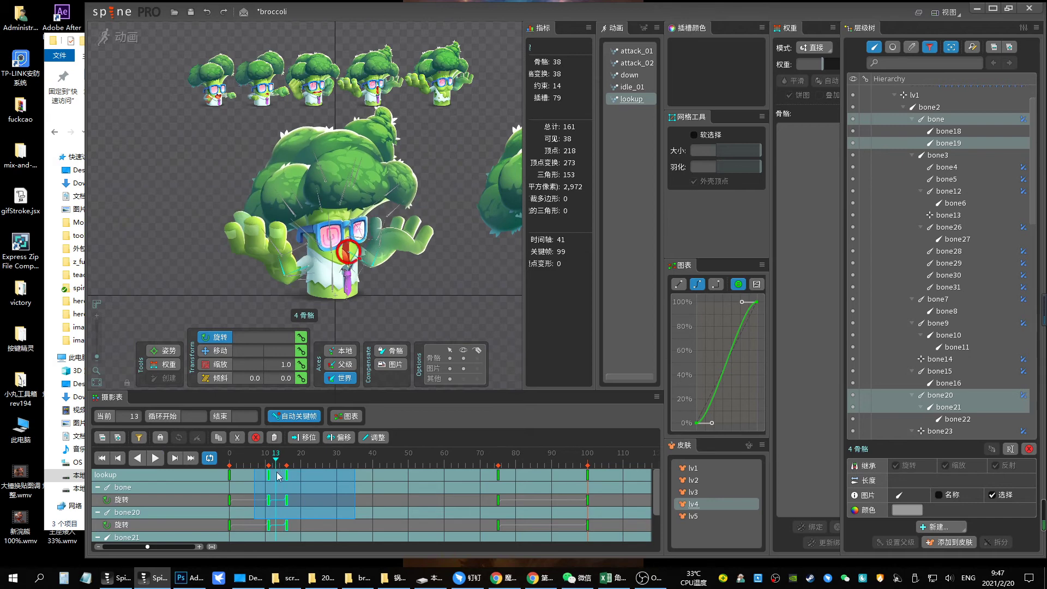
{"action": "left_click_drag", "start_coordinate": [280, 473], "coordinate": [284, 473]}
{"action": "key", "text": "space"}
{"action": "left_click", "coordinate": [264, 457]}
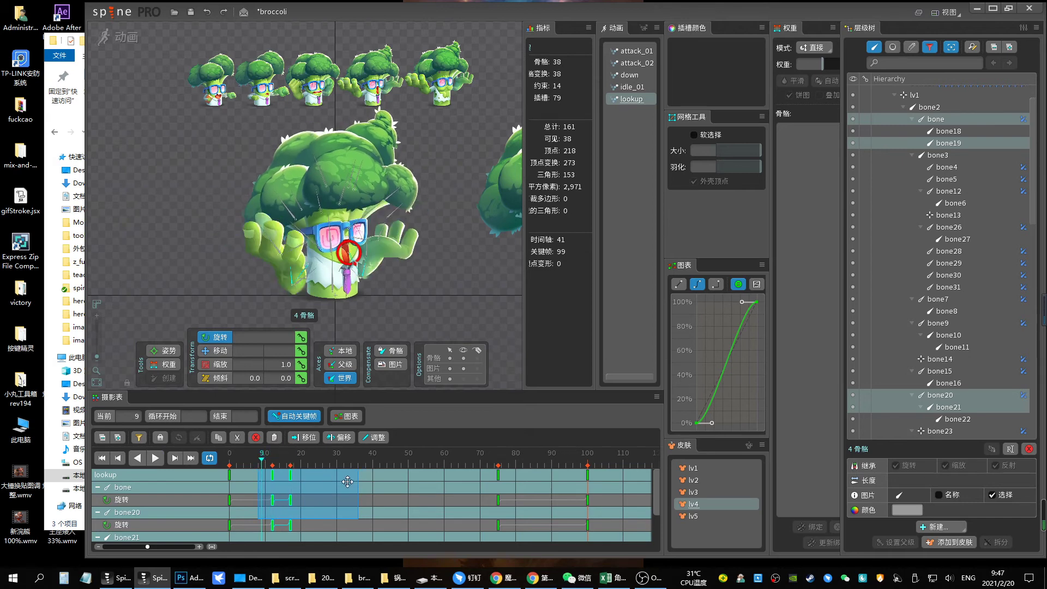
{"action": "left_click", "coordinate": [228, 459]}
{"action": "key", "text": "space"}
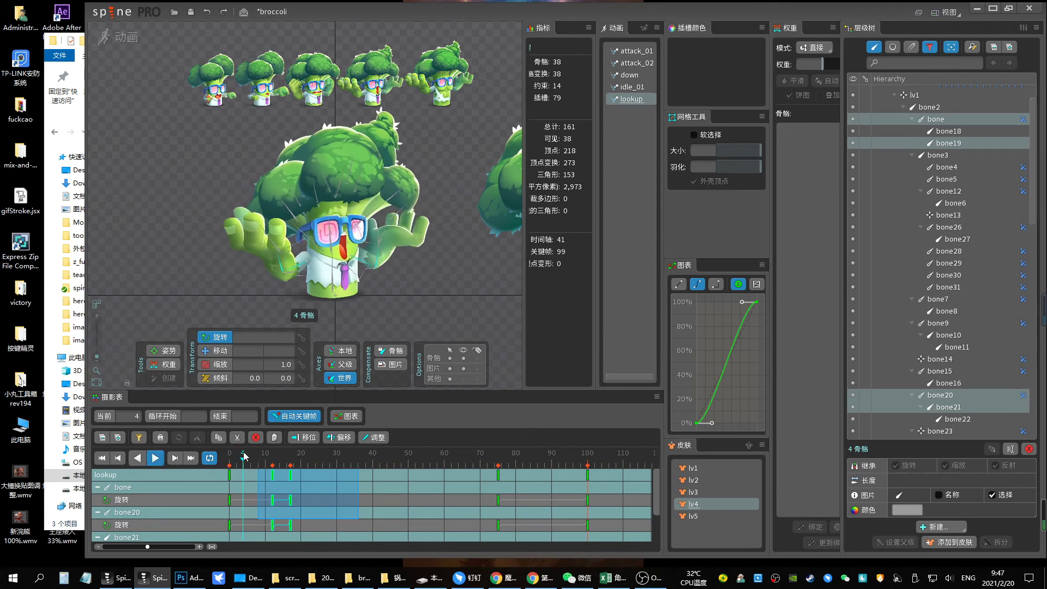
{"action": "key", "text": "ctrl+s"}
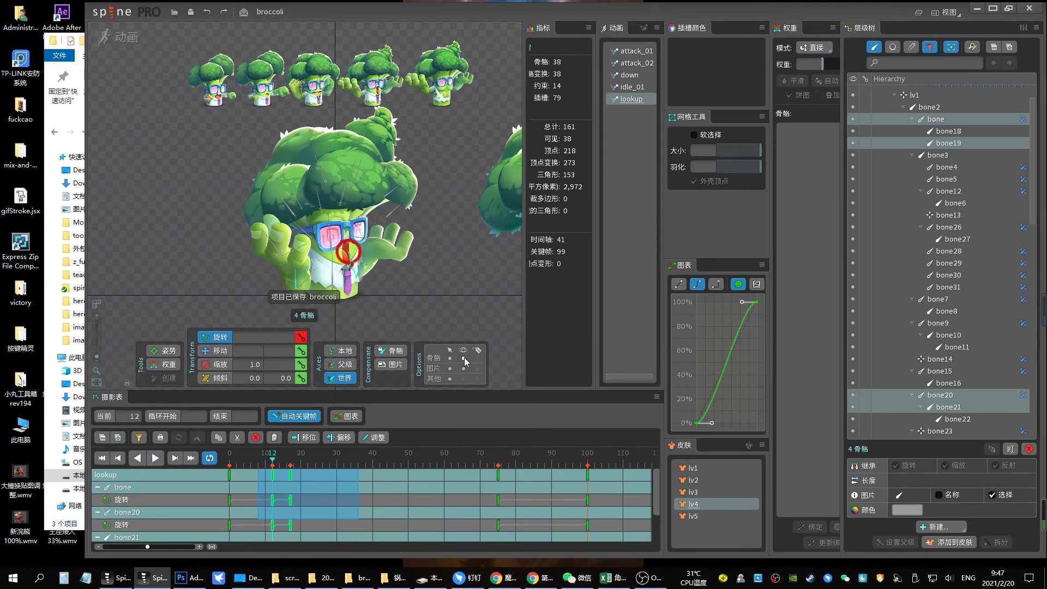
{"action": "mouse_move", "coordinate": [463, 359]}
{"action": "left_mouse_down"}
{"action": "mouse_move", "coordinate": [402, 139]}
{"action": "mouse_move", "coordinate": [397, 255]}
{"action": "mouse_move", "coordinate": [395, 171]}
{"action": "left_mouse_up"}
Key bone17's raised position around frames 13–15
{"action": "left_click", "coordinate": [355, 221]}
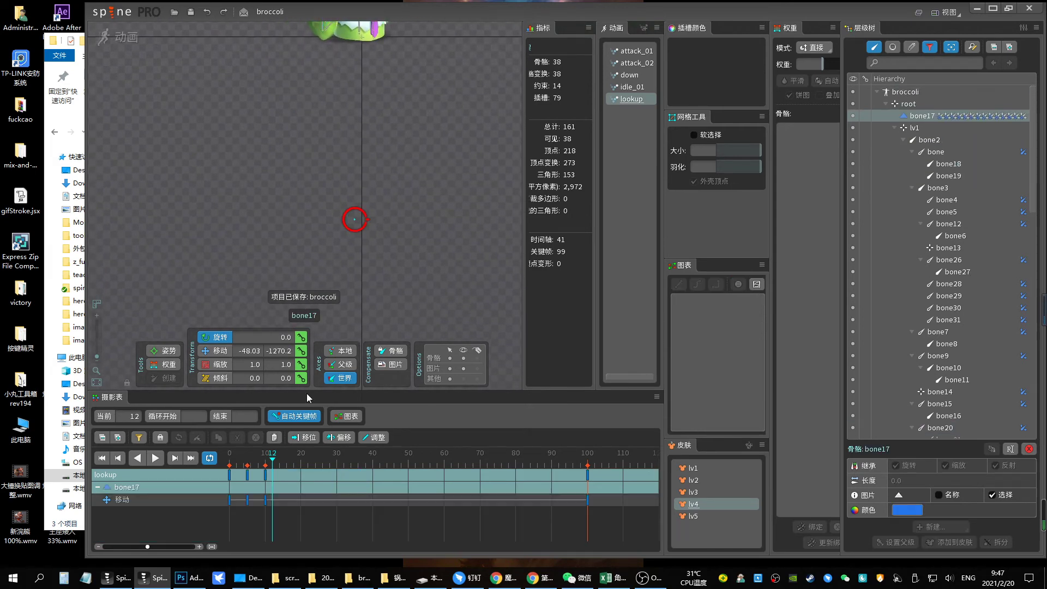
{"action": "mouse_move", "coordinate": [268, 476]}
{"action": "left_mouse_down"}
{"action": "mouse_move", "coordinate": [255, 497]}
{"action": "mouse_move", "coordinate": [241, 473]}
{"action": "left_mouse_up"}
{"action": "left_click_drag", "start_coordinate": [259, 483], "coordinate": [283, 473]}
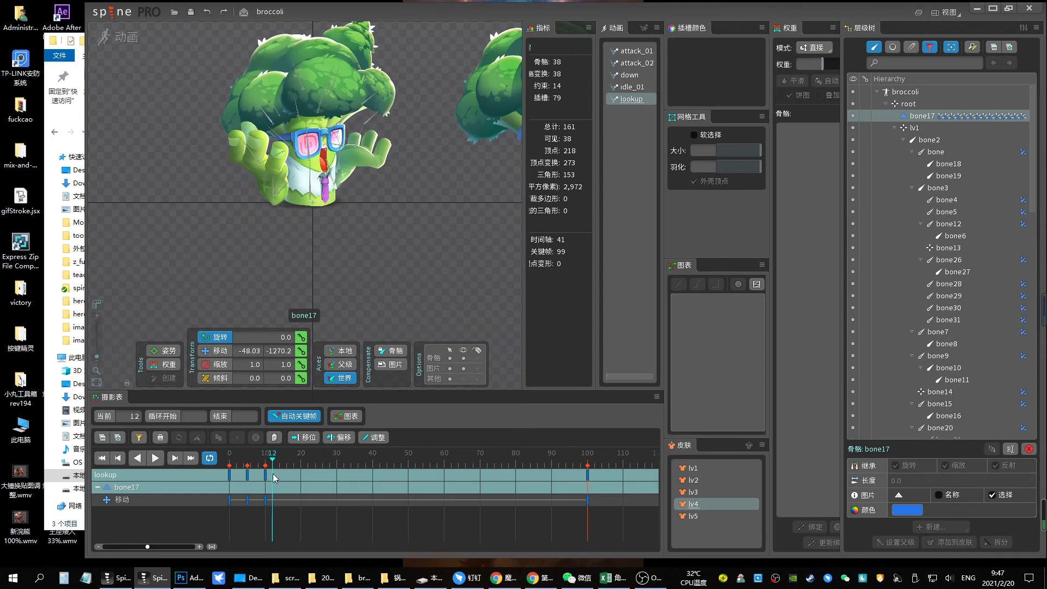
{"action": "left_click_drag", "start_coordinate": [108, 352], "coordinate": [334, 182]}
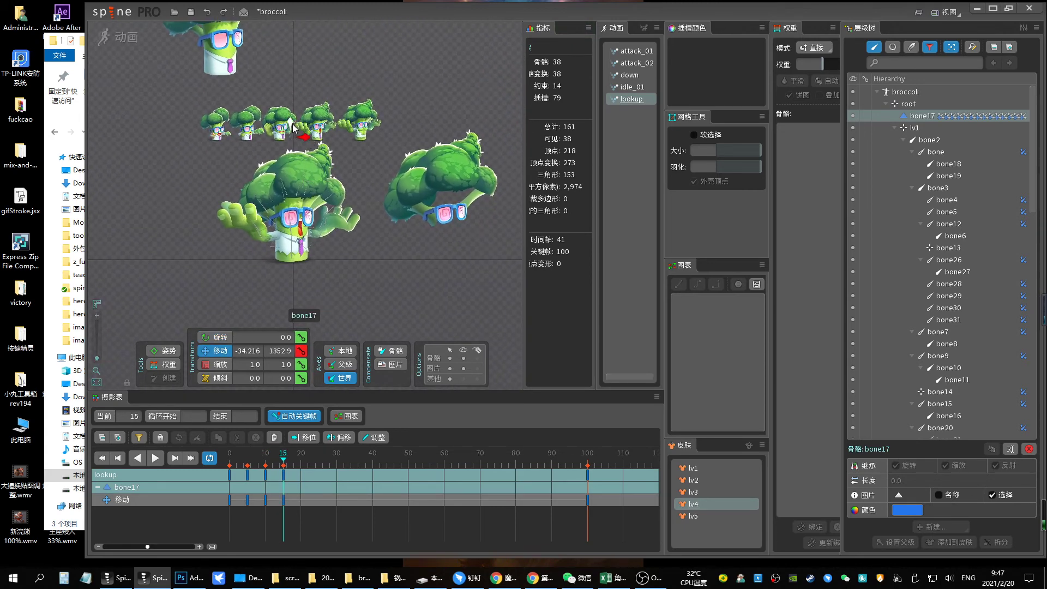
{"action": "left_click_drag", "start_coordinate": [288, 85], "coordinate": [307, 248]}
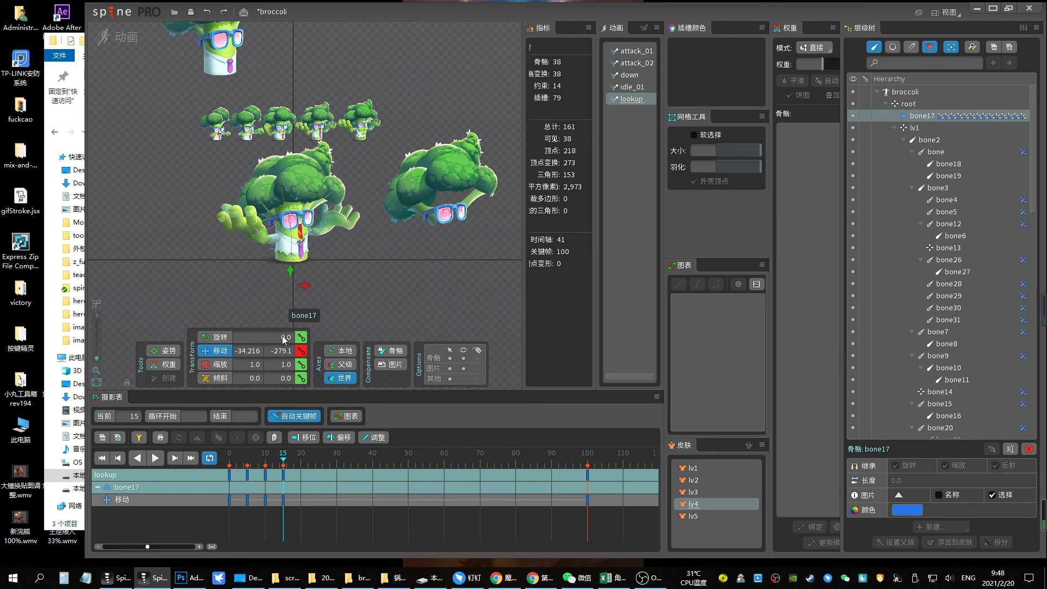
{"action": "mouse_move", "coordinate": [265, 486]}
{"action": "left_mouse_down"}
{"action": "mouse_move", "coordinate": [284, 483]}
{"action": "mouse_move", "coordinate": [275, 483]}
{"action": "left_mouse_up"}
{"action": "left_click_drag", "start_coordinate": [293, 323], "coordinate": [294, 128]}
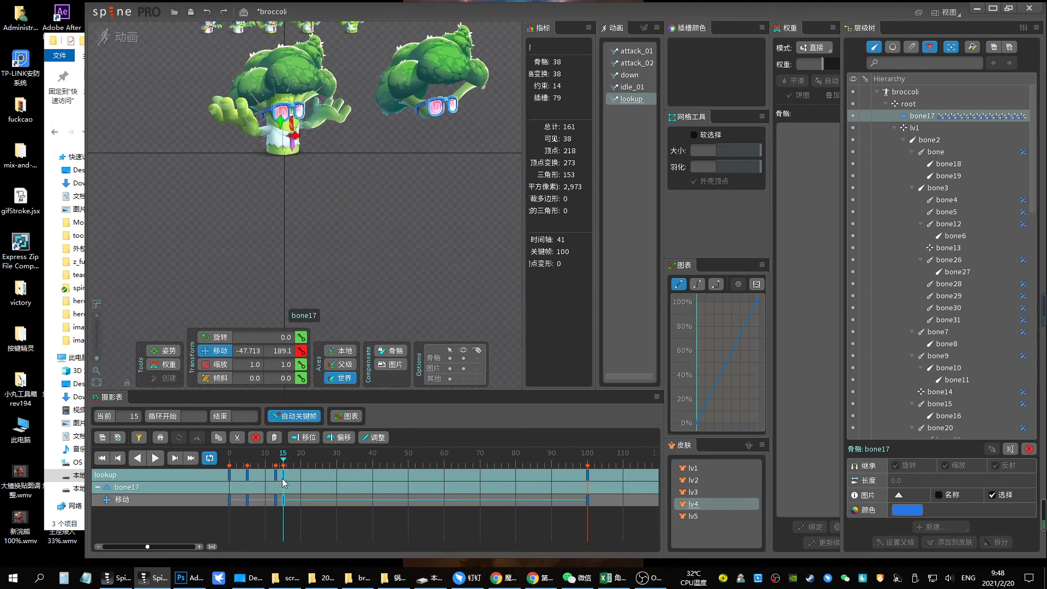
Lower bone17 below the character at frame 13 and replay the animation
{"action": "left_click_drag", "start_coordinate": [620, 532], "coordinate": [229, 469]}
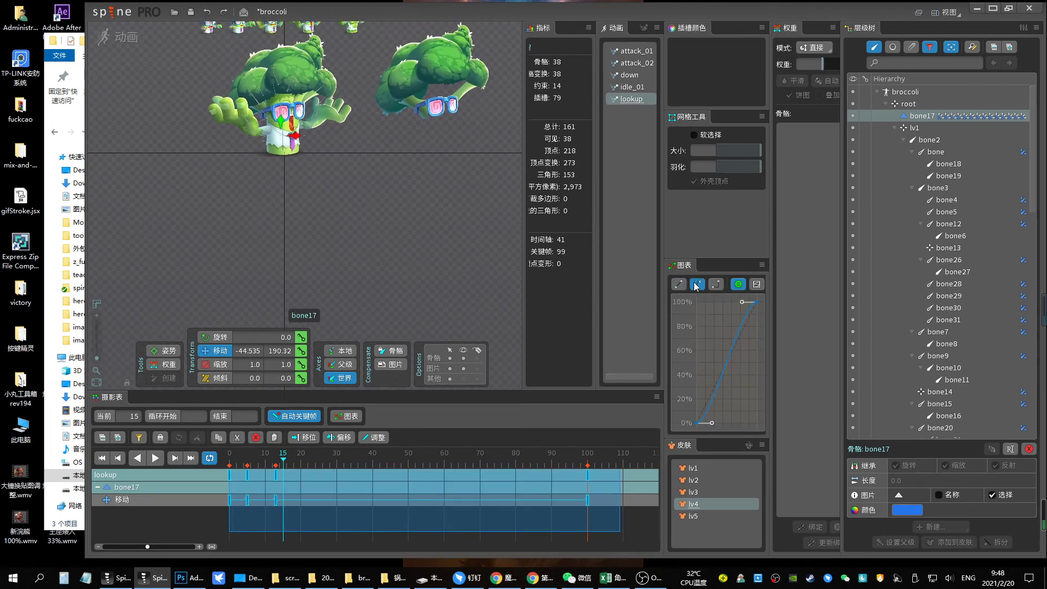
{"action": "key", "text": "space"}
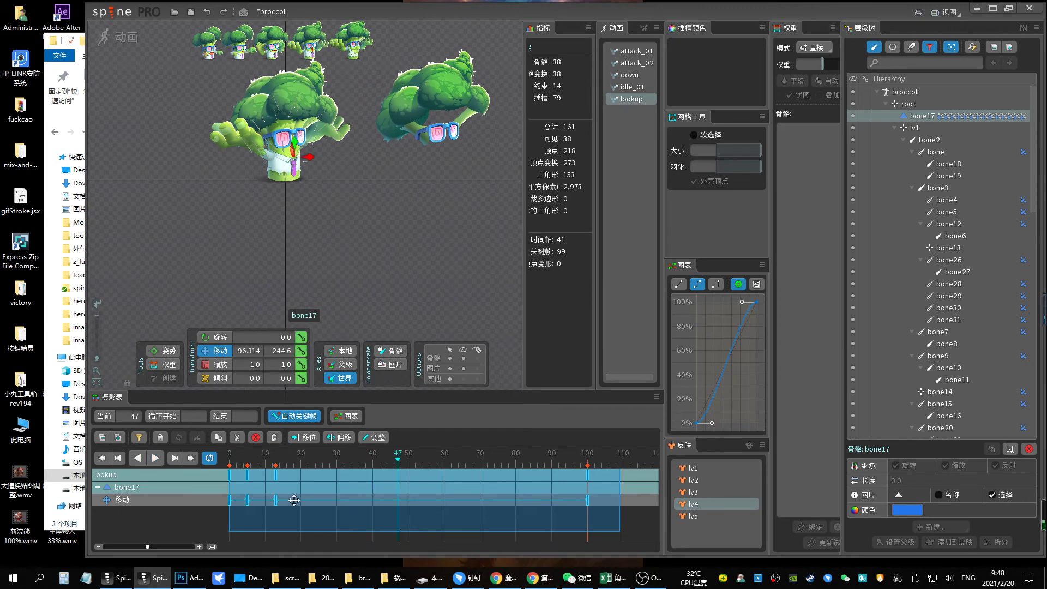
{"action": "left_click", "coordinate": [276, 500]}
{"action": "left_click_drag", "start_coordinate": [322, 196], "coordinate": [287, 234]}
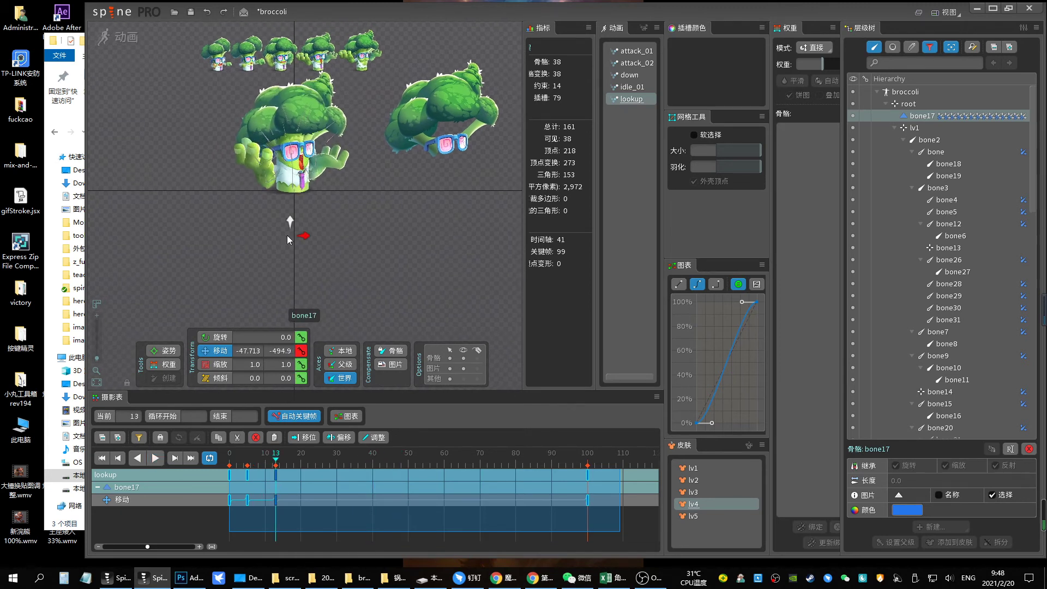
{"action": "key", "text": "space"}
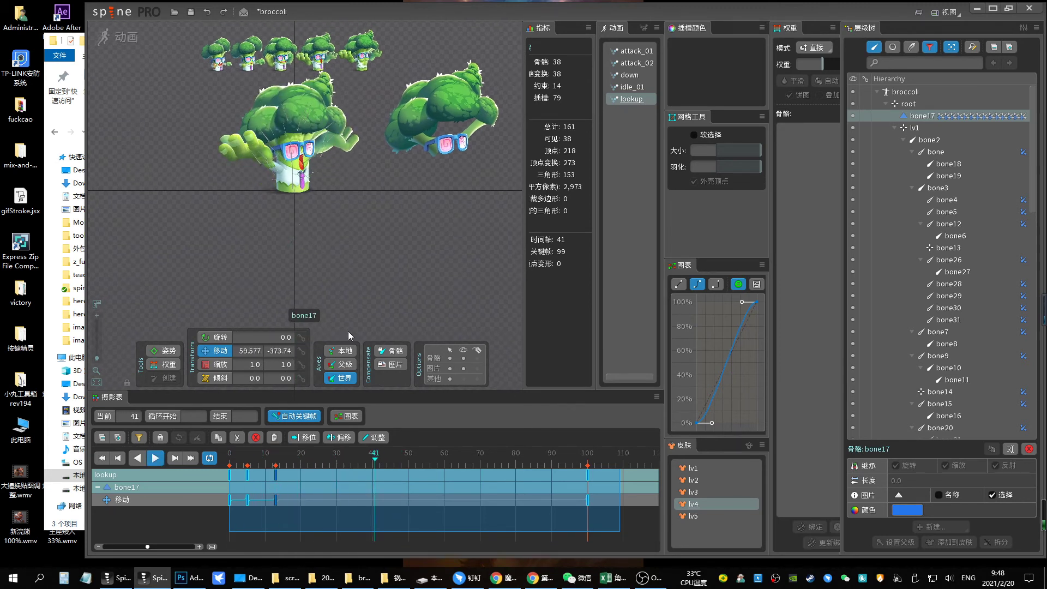
{"action": "key", "text": "space"}
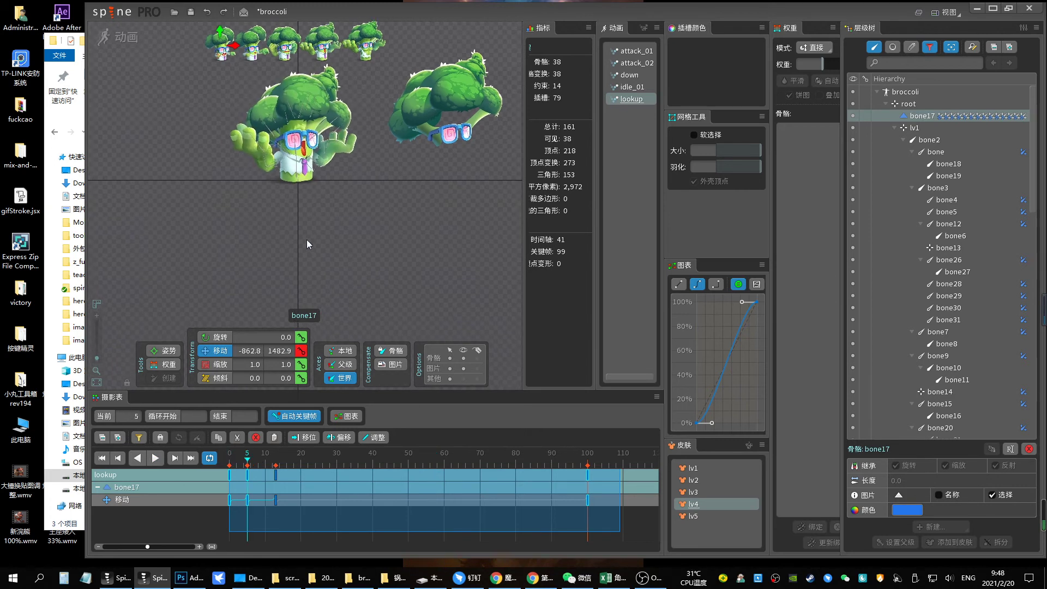
{"action": "key", "text": "space"}
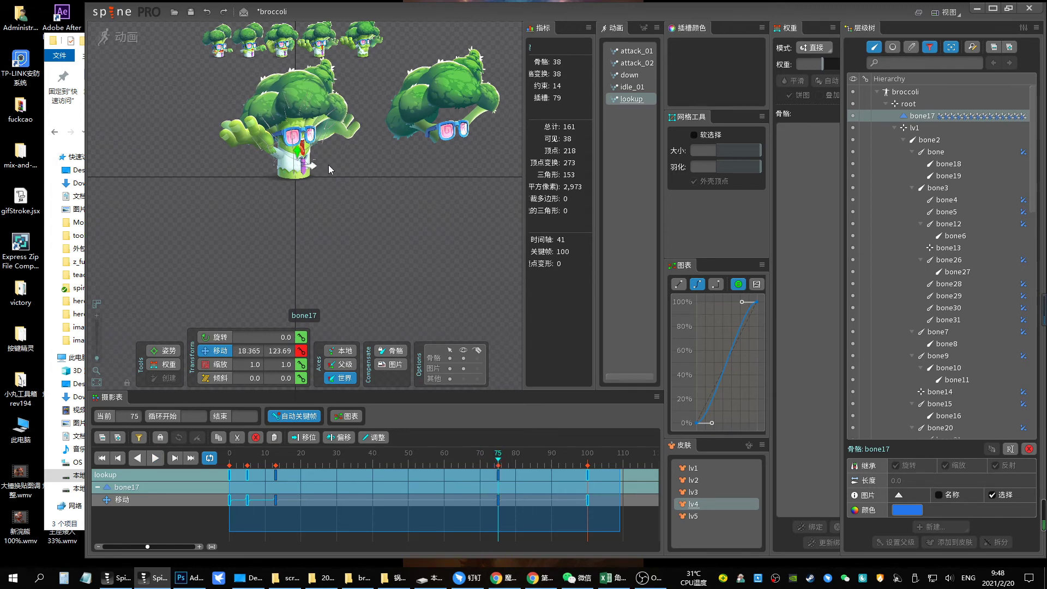
Slide bone17 far right, paste its key at frame 75, and play it back
{"action": "left_click_drag", "start_coordinate": [328, 165], "coordinate": [510, 172]}
{"action": "left_click", "coordinate": [333, 484]}
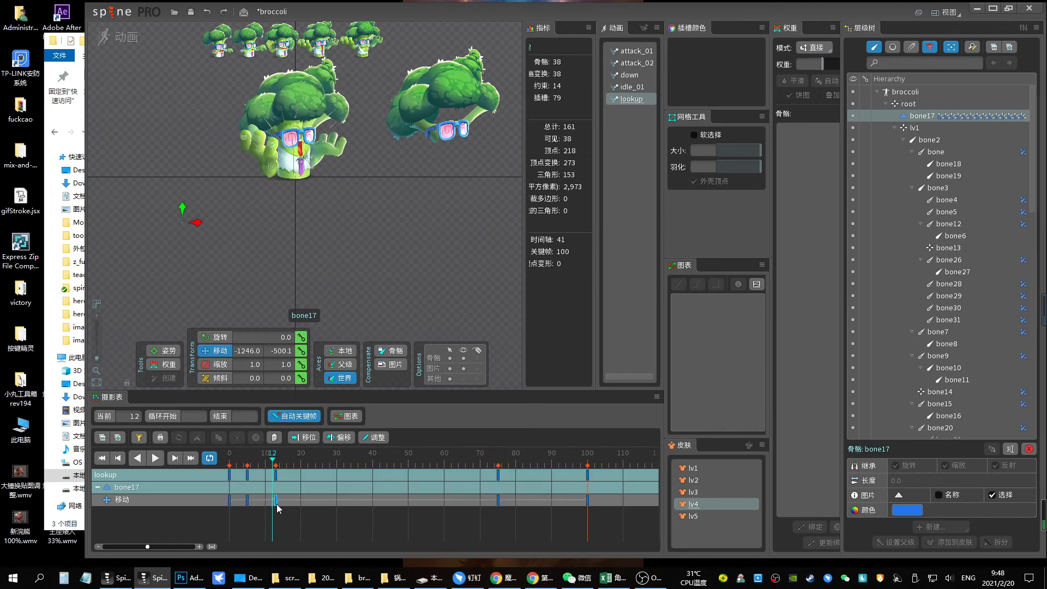
{"action": "key", "text": "ctrl+c"}
{"action": "key", "text": "ctrl+v"}
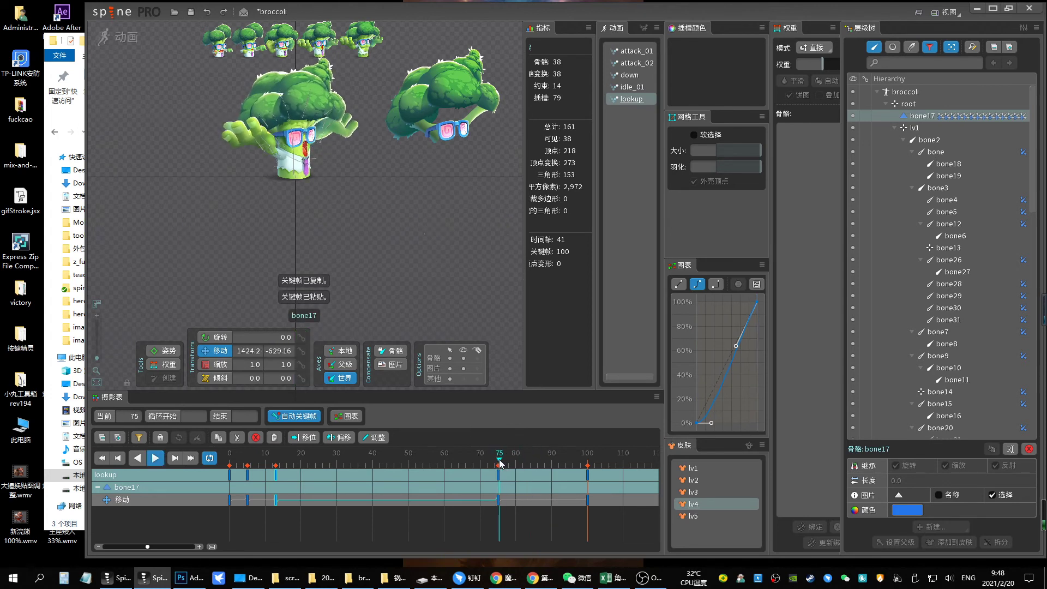
{"action": "left_click_drag", "start_coordinate": [498, 460], "coordinate": [537, 460]}
{"action": "key", "text": "space"}
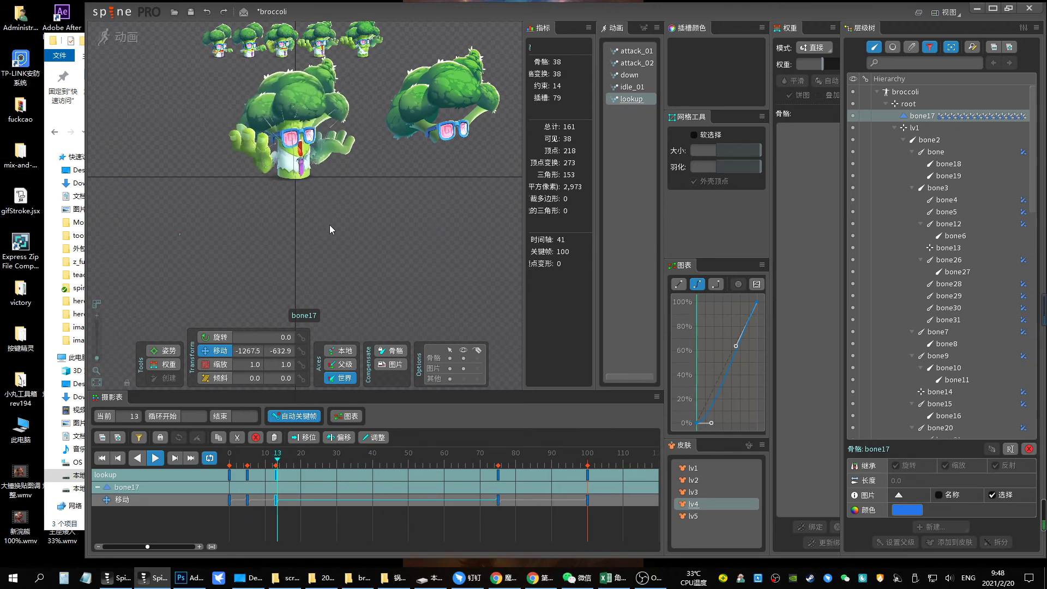
Switch the skin from lv3 to lv1, then select bone9 and bone10
{"action": "scroll", "coordinate": [203, 264], "scroll_direction": "up", "scroll_amount": 5}
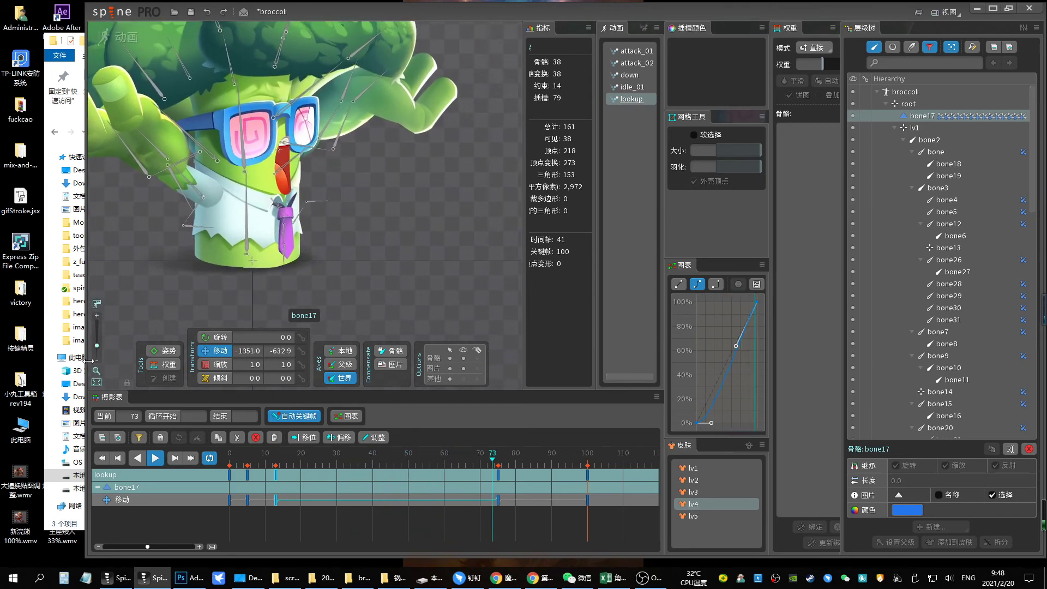
{"action": "scroll", "coordinate": [109, 329], "scroll_direction": "down", "scroll_amount": 3}
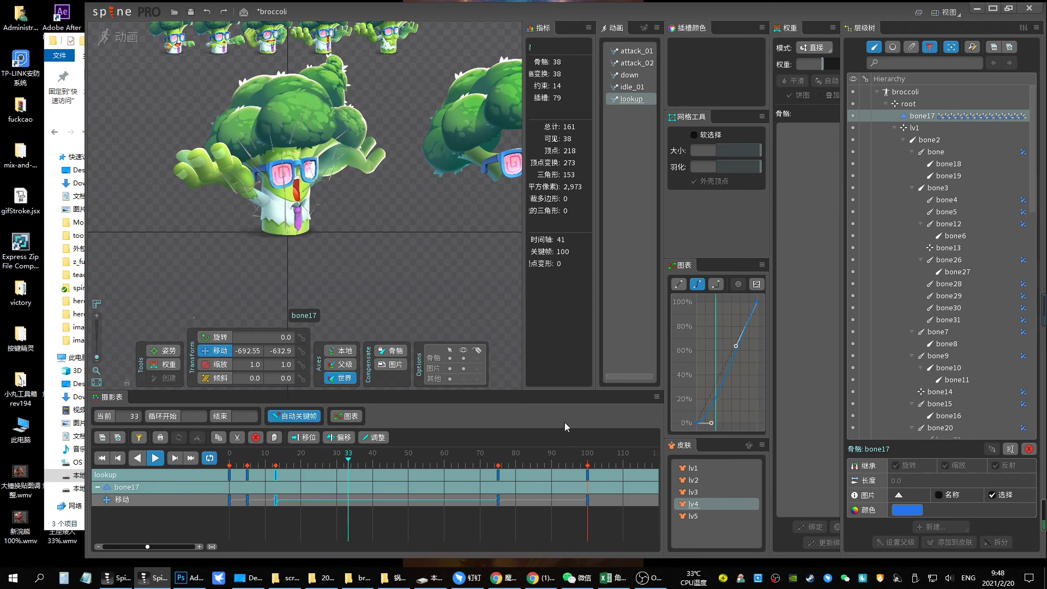
{"action": "left_click", "coordinate": [690, 492]}
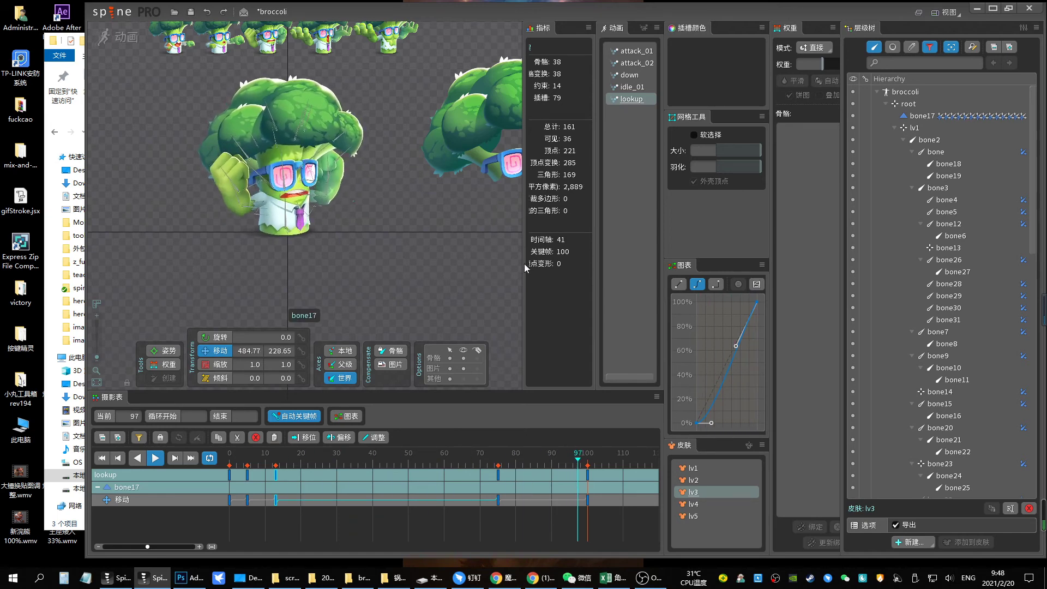
{"action": "left_click", "coordinate": [698, 467]}
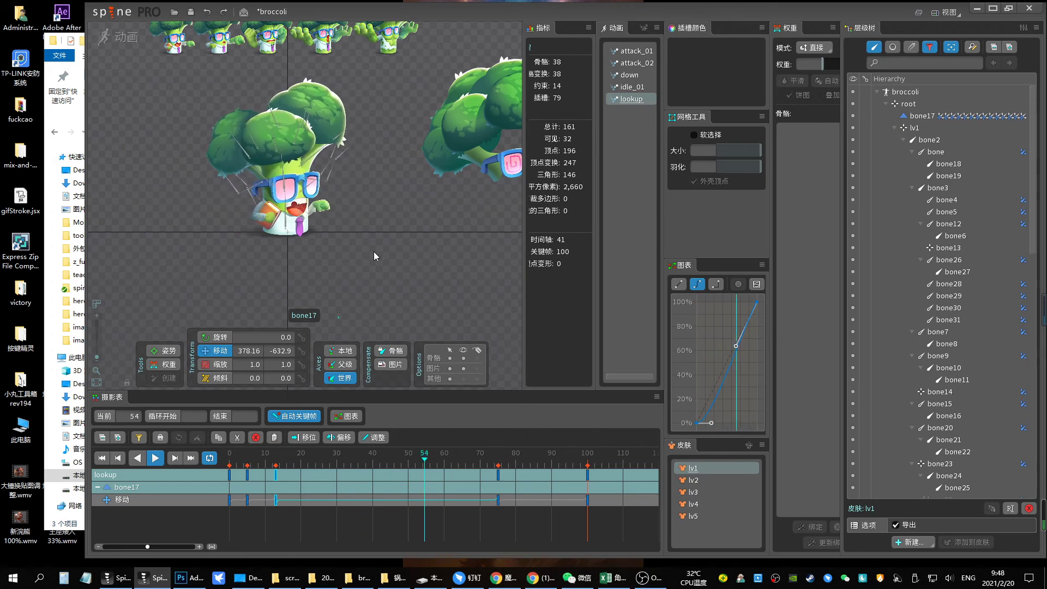
{"action": "scroll", "coordinate": [273, 262], "scroll_direction": "up", "scroll_amount": 3}
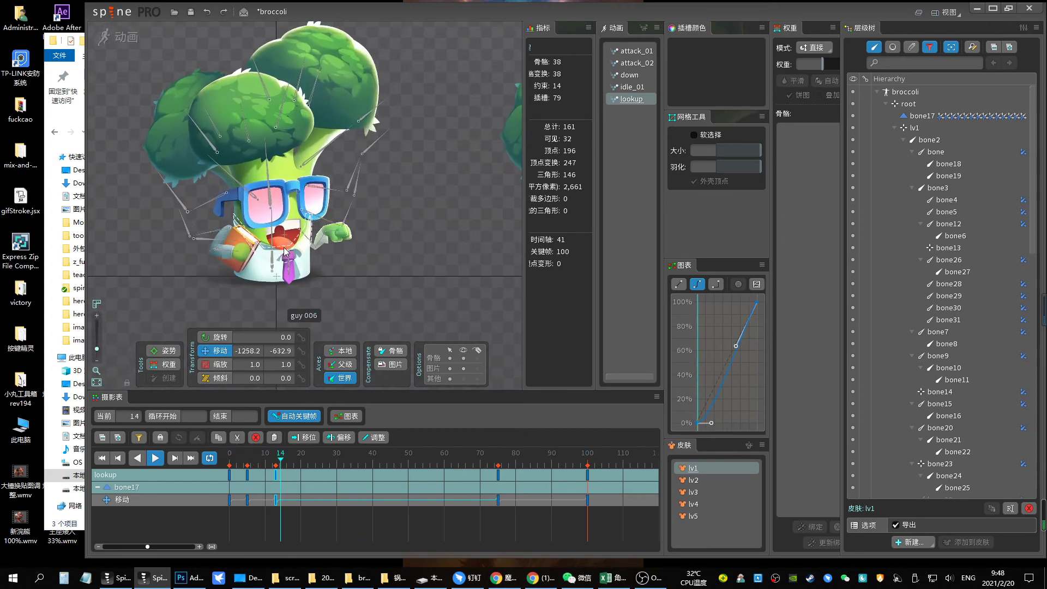
{"action": "left_click", "coordinate": [309, 241]}
{"action": "left_click", "coordinate": [313, 250], "text": "ctrl"}
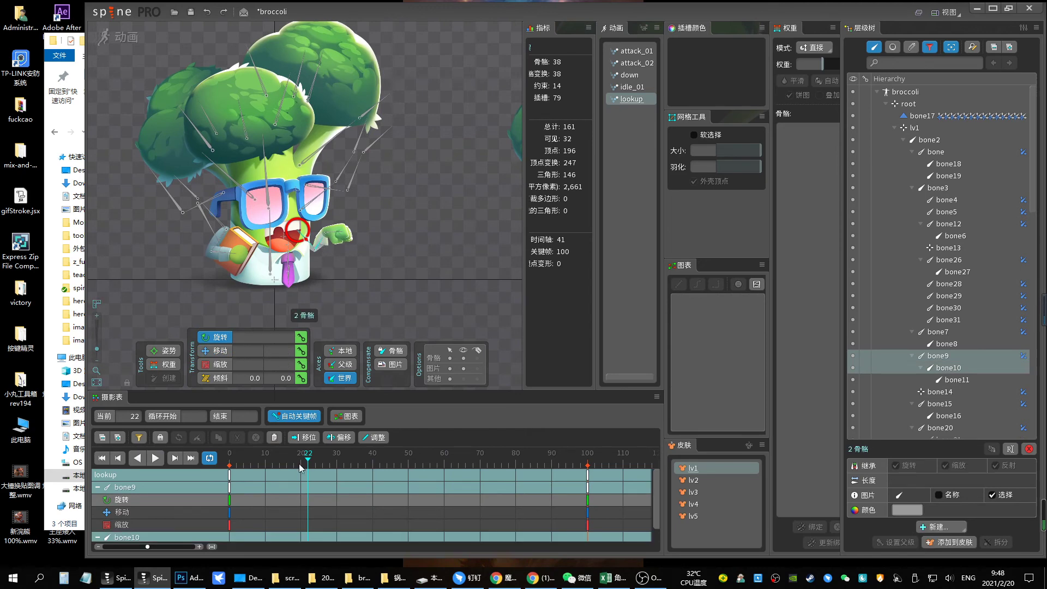
Key bone9 at frame 4 and rotate bone9 and bone10 at frame 16 to raise the hand
{"action": "left_click_drag", "start_coordinate": [306, 461], "coordinate": [244, 461]}
{"action": "left_click_drag", "start_coordinate": [380, 319], "coordinate": [360, 256]}
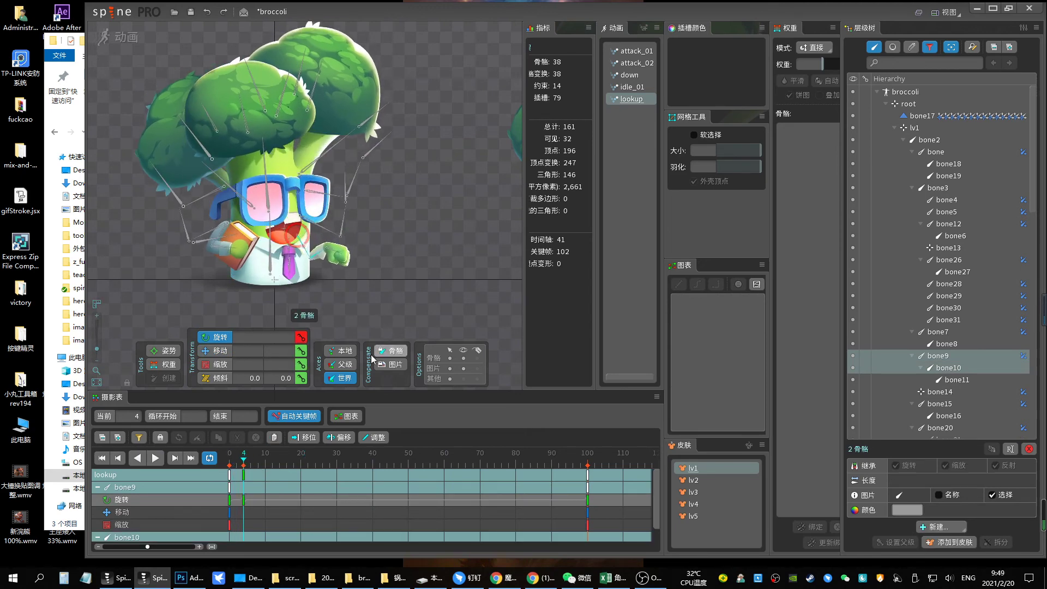
{"action": "left_click_drag", "start_coordinate": [243, 461], "coordinate": [289, 447]}
{"action": "left_click_drag", "start_coordinate": [381, 305], "coordinate": [416, 259]}
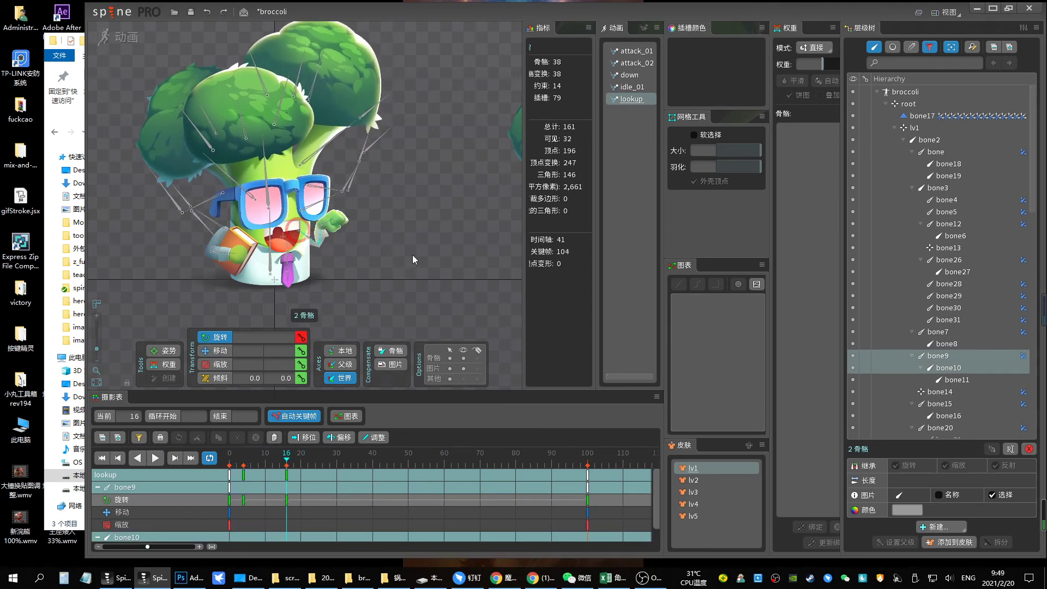
{"action": "left_click", "coordinate": [304, 254]}
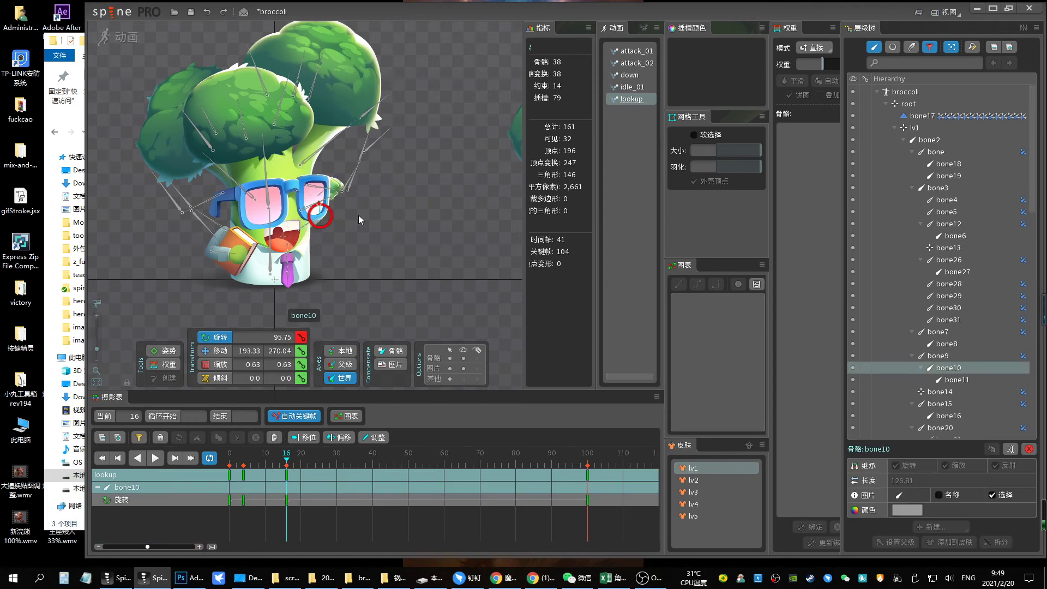
{"action": "mouse_move", "coordinate": [310, 221]}
{"action": "left_mouse_down"}
{"action": "mouse_move", "coordinate": [330, 231]}
{"action": "mouse_move", "coordinate": [351, 158]}
{"action": "left_mouse_up"}
{"action": "left_click", "coordinate": [326, 230]}
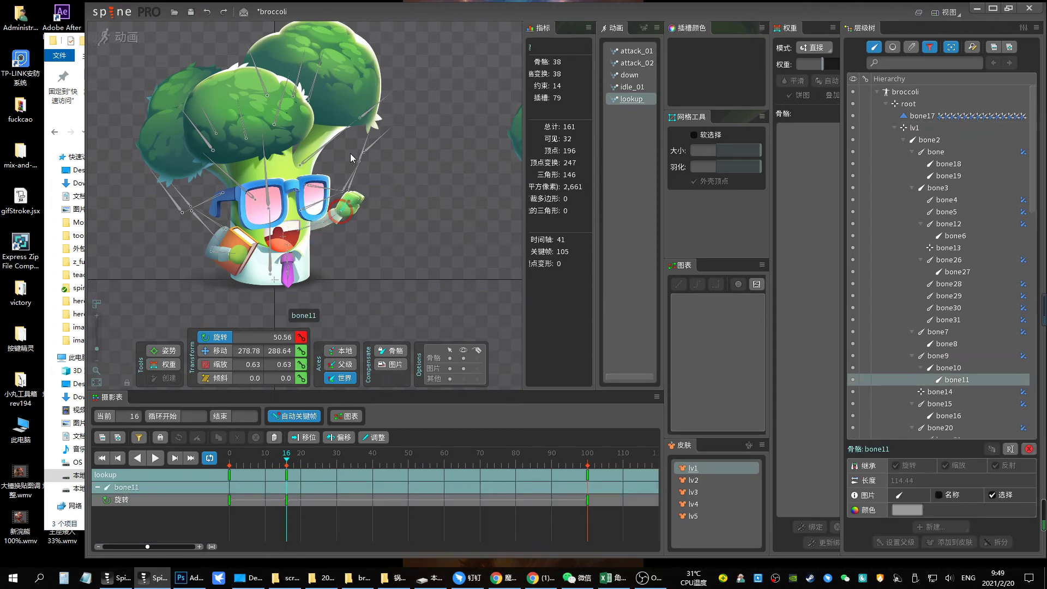
Retime the early arm keys, moving one from frame 14 to frame 12
{"action": "left_click_drag", "start_coordinate": [283, 461], "coordinate": [262, 462]}
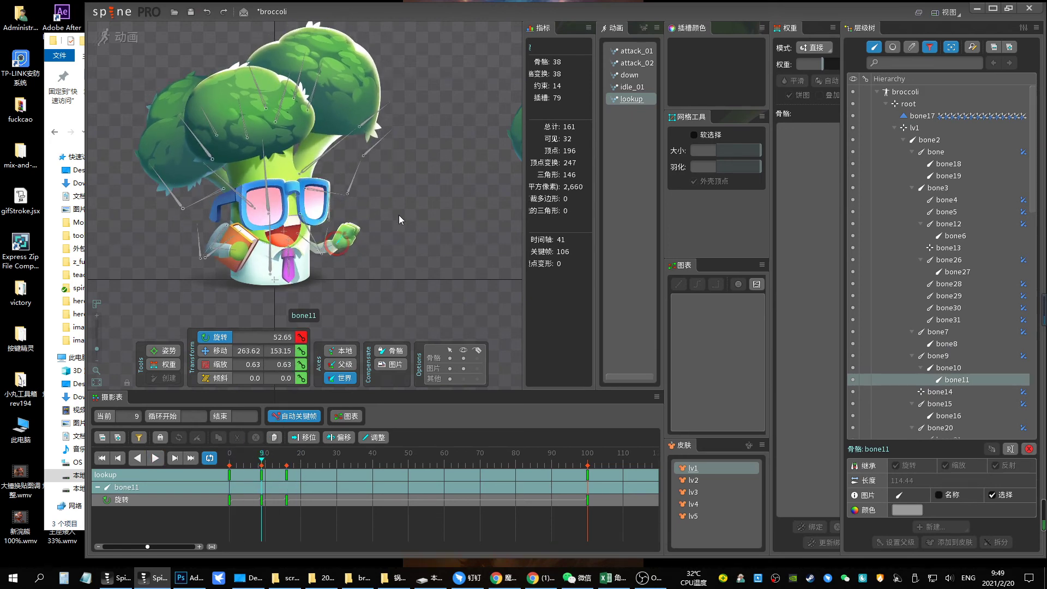
{"action": "left_click_drag", "start_coordinate": [262, 454], "coordinate": [200, 461]}
{"action": "key", "text": "space"}
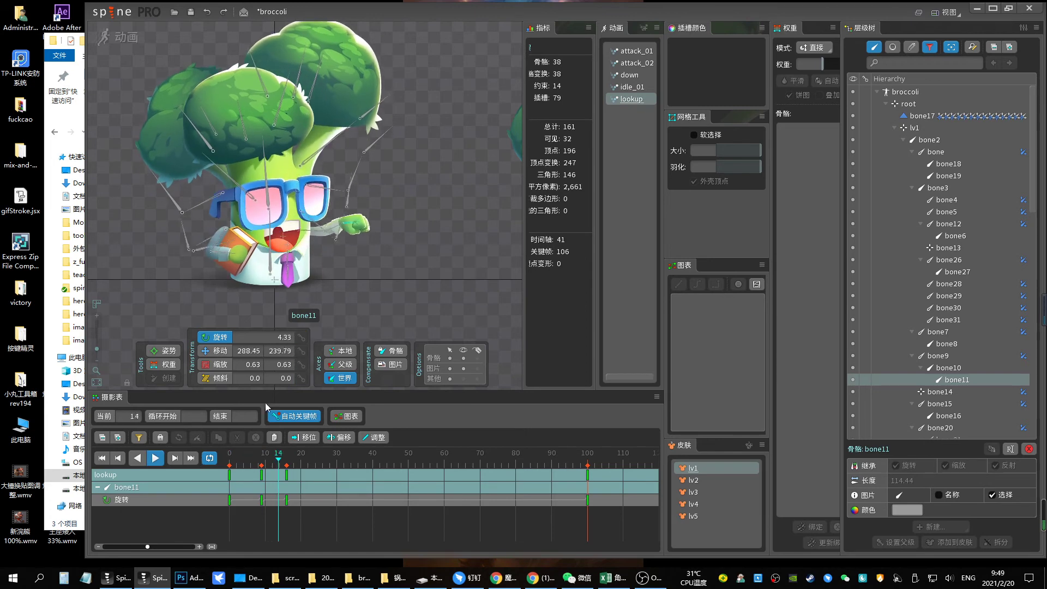
{"action": "left_click", "coordinate": [337, 214], "text": "ctrl"}
{"action": "left_click", "coordinate": [331, 225], "text": "ctrl"}
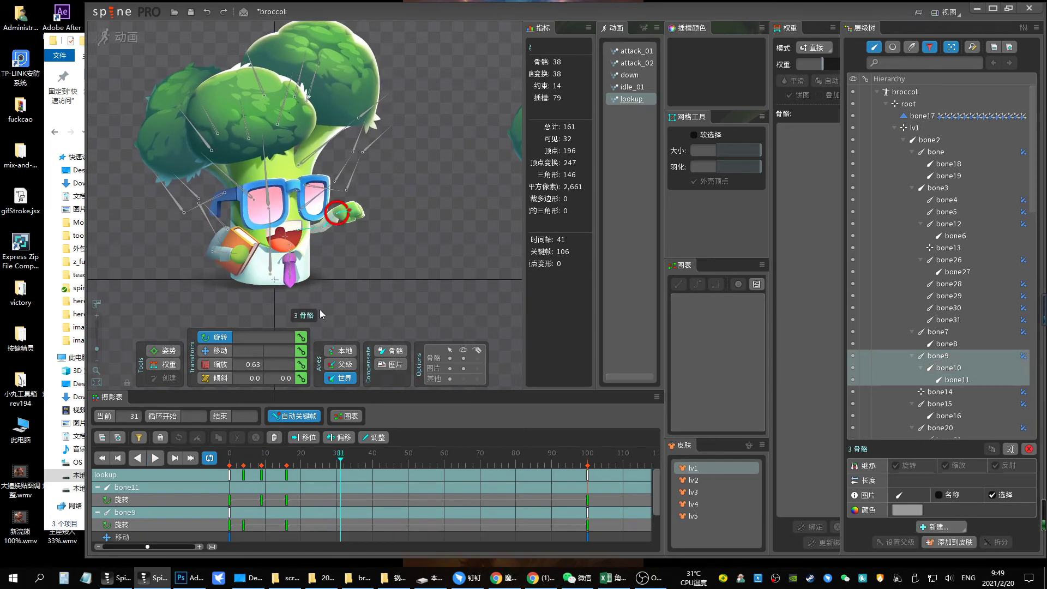
{"action": "mouse_move", "coordinate": [259, 482]}
{"action": "left_mouse_down"}
{"action": "mouse_move", "coordinate": [248, 474]}
{"action": "mouse_move", "coordinate": [268, 475]}
{"action": "left_mouse_up"}
{"action": "key", "text": "space"}
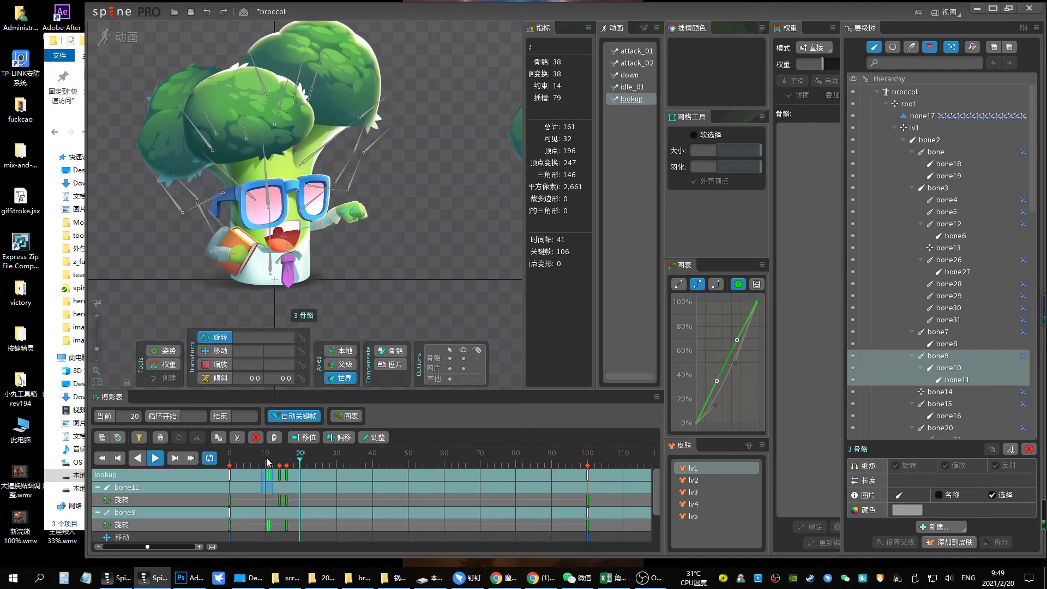
{"action": "key", "text": "space"}
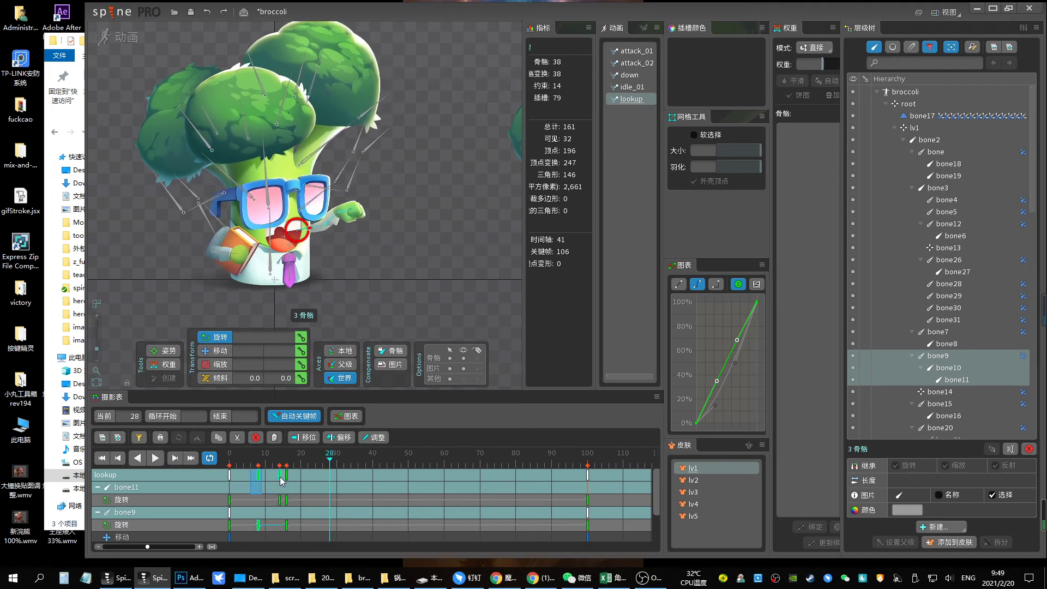
{"action": "left_click_drag", "start_coordinate": [280, 474], "coordinate": [272, 474]}
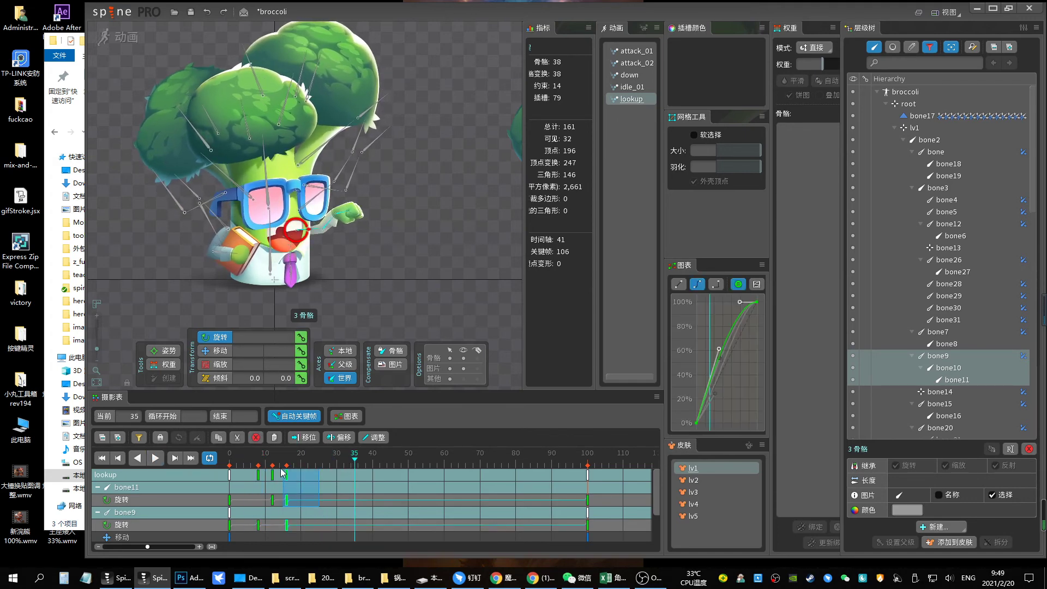
Paste a copy of the arm keys later in the timeline and play lookup
{"action": "key", "text": "ctrl+c"}
{"action": "left_click", "coordinate": [503, 461]}
{"action": "key", "text": "ctrl+v"}
{"action": "left_click", "coordinate": [398, 461]}
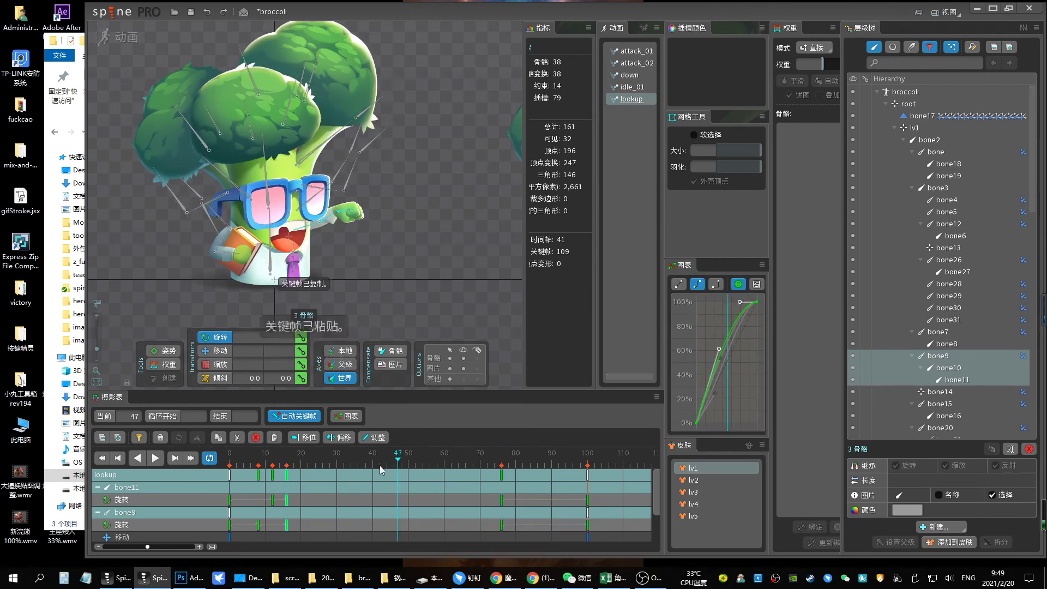
{"action": "key", "text": "space"}
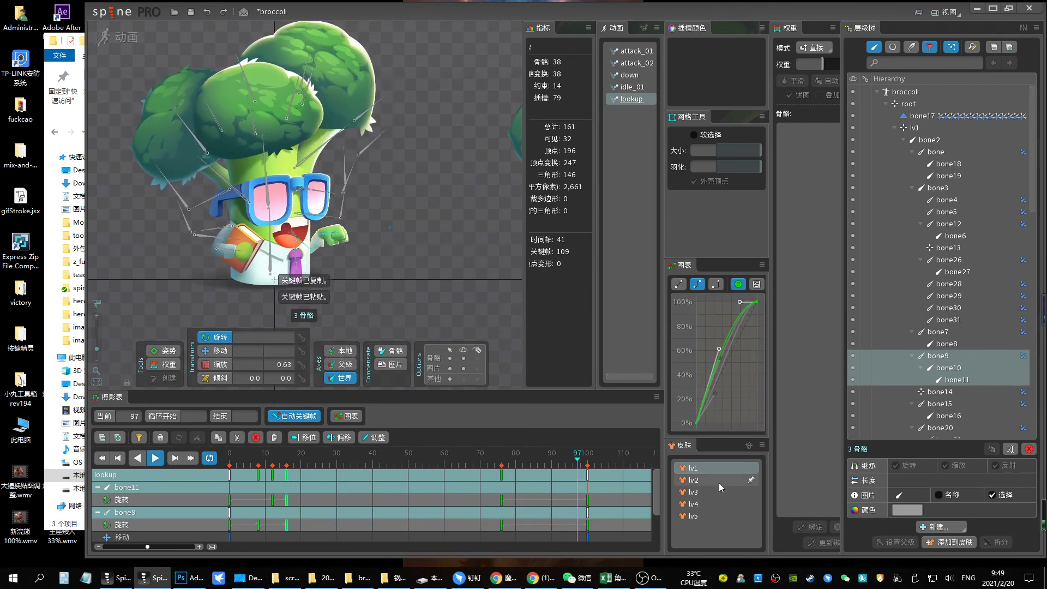
Switch to skin lv2 and raise bone18's forearm at frame 17
{"action": "left_click", "coordinate": [719, 483]}
{"action": "left_click", "coordinate": [261, 459]}
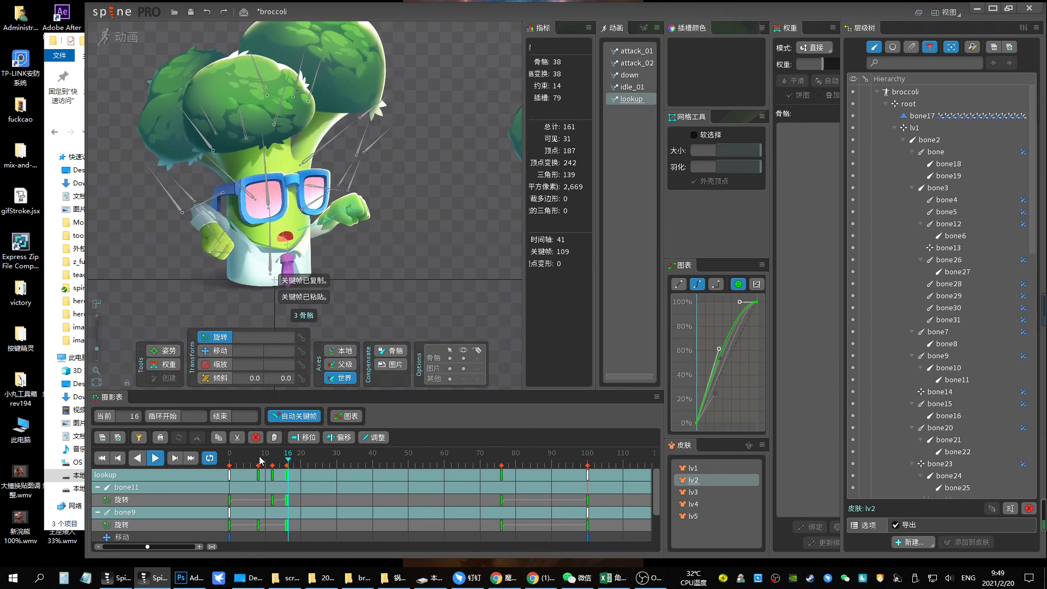
{"action": "left_click", "coordinate": [216, 247]}
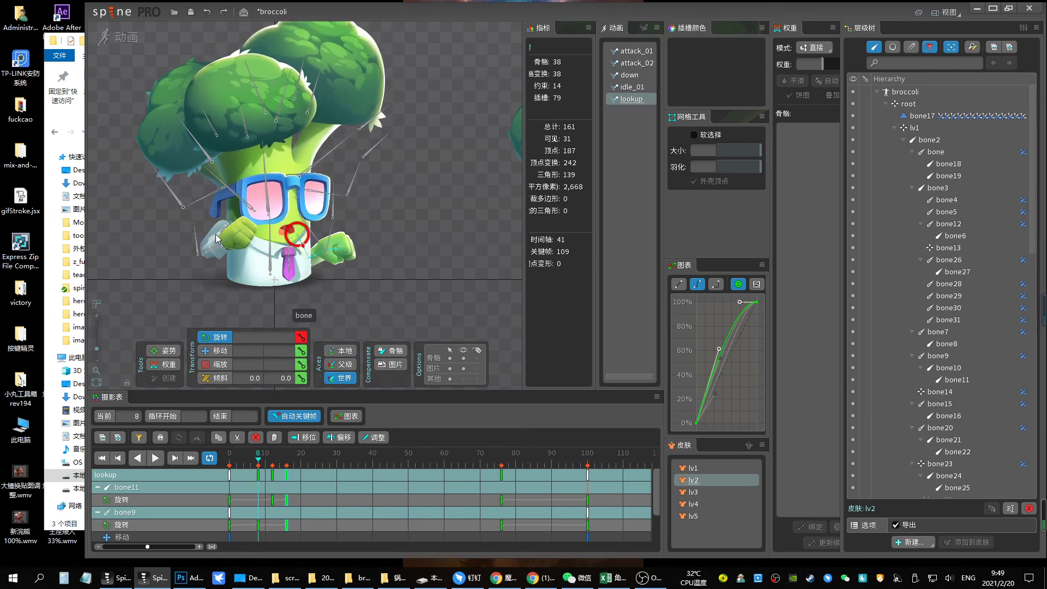
{"action": "left_click_drag", "start_coordinate": [216, 239], "coordinate": [227, 254]}
{"action": "key", "text": "ctrl+z"}
{"action": "left_click", "coordinate": [289, 465]}
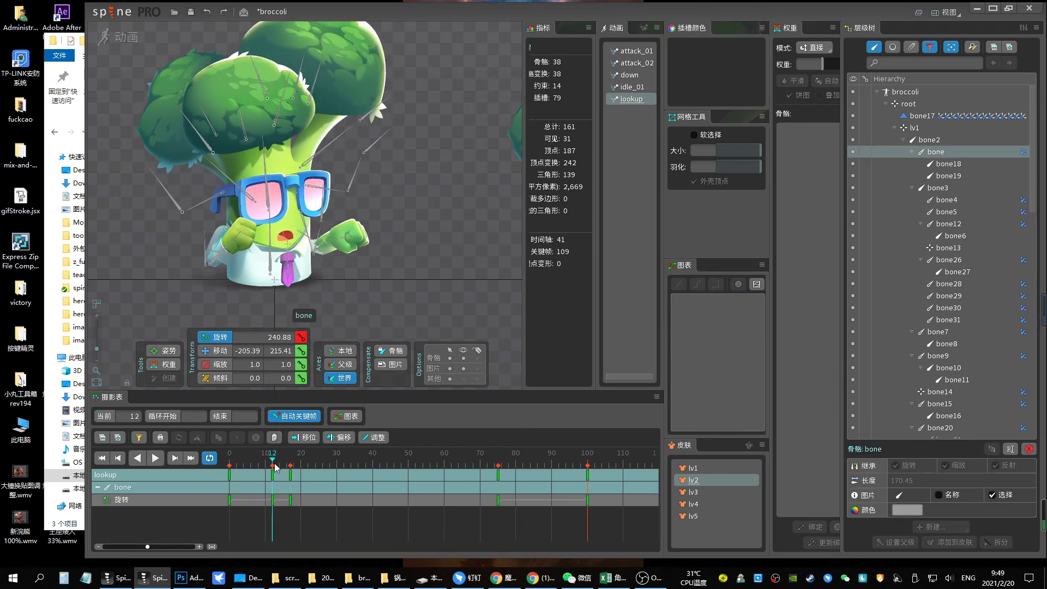
{"action": "left_click_drag", "start_coordinate": [213, 225], "coordinate": [179, 153]}
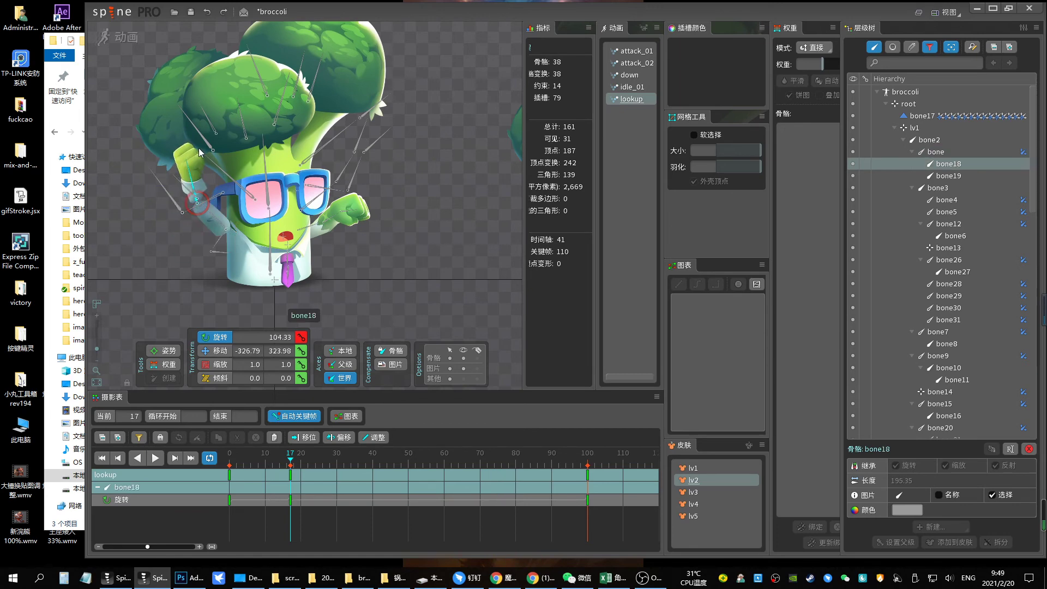
{"action": "left_click_drag", "start_coordinate": [348, 296], "coordinate": [363, 313]}
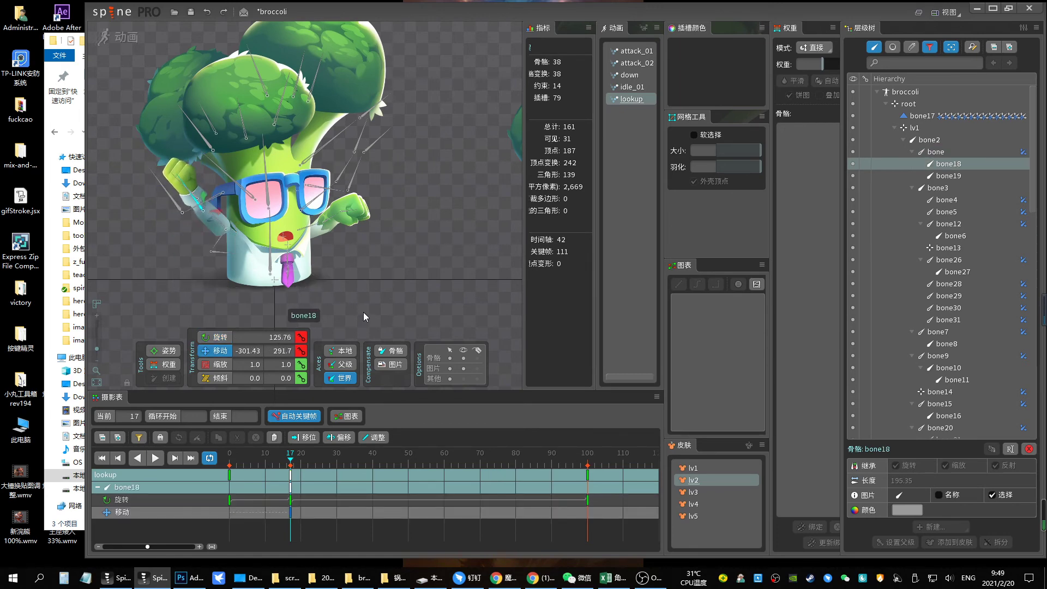
Copy bone18's frame-0 move key to frame 100 and preview
{"action": "left_click", "coordinate": [229, 453]}
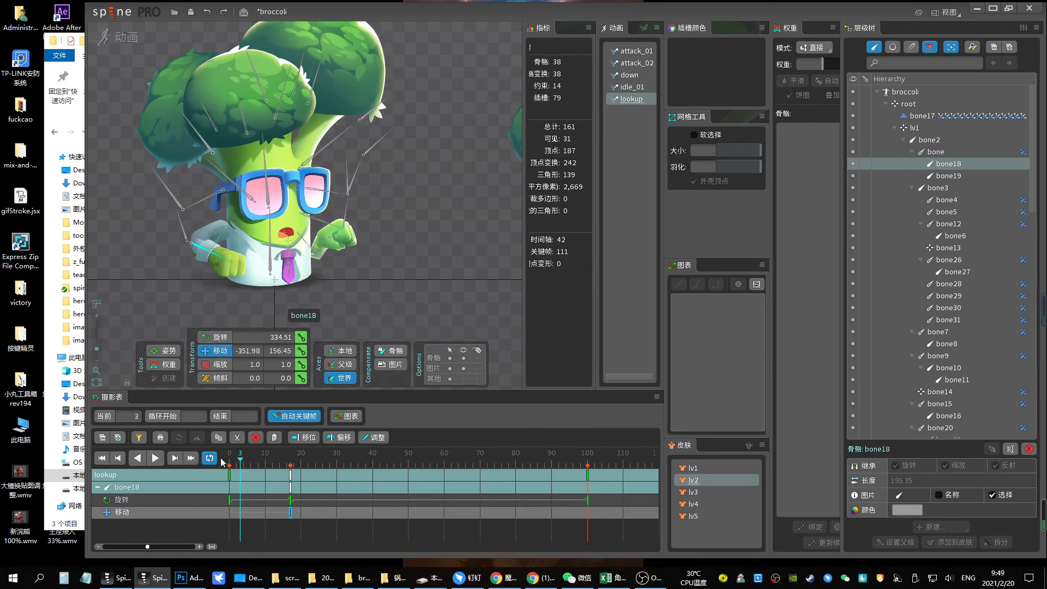
{"action": "key", "text": "ctrl+c"}
{"action": "left_click", "coordinate": [587, 454]}
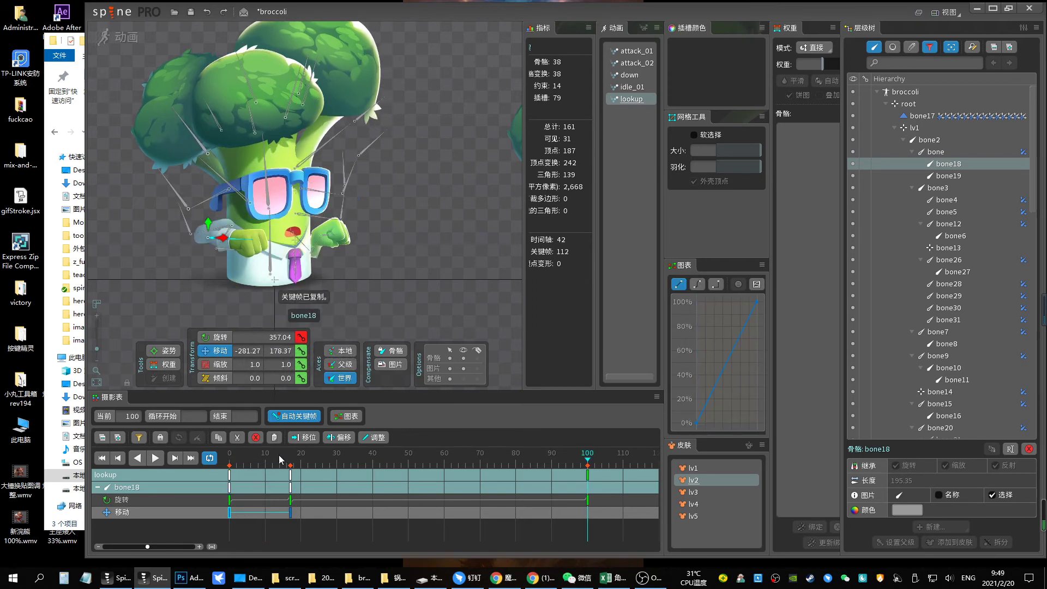
{"action": "key", "text": "ctrl+v"}
{"action": "key", "text": "space"}
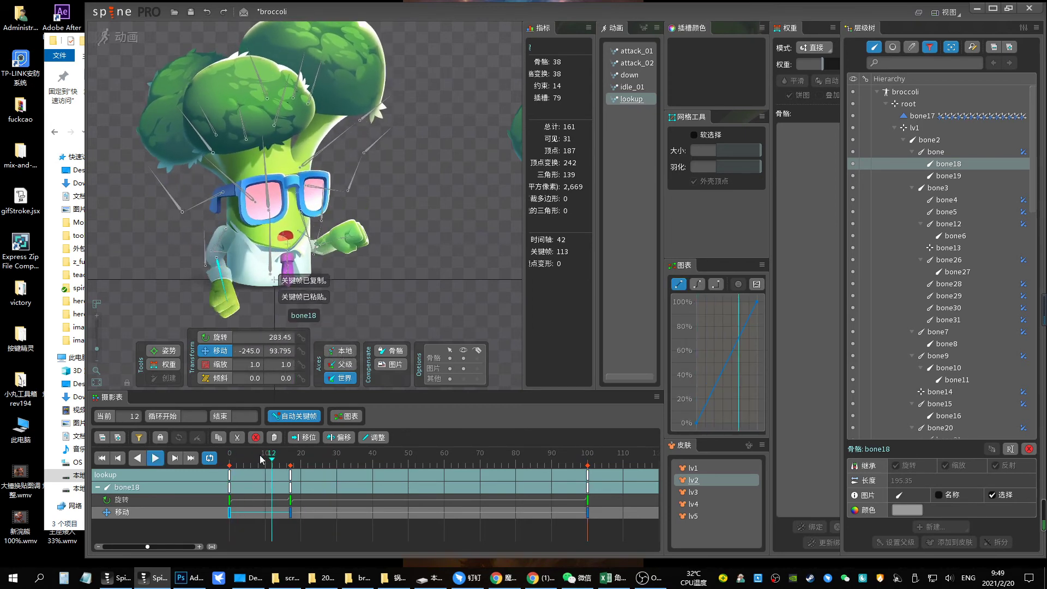
{"action": "key", "text": "space"}
Rotate bone18's arm upward at frames 10 and 75, reviewing frames 8–21
{"action": "key", "text": "c"}
{"action": "left_click_drag", "start_coordinate": [256, 290], "coordinate": [250, 194]}
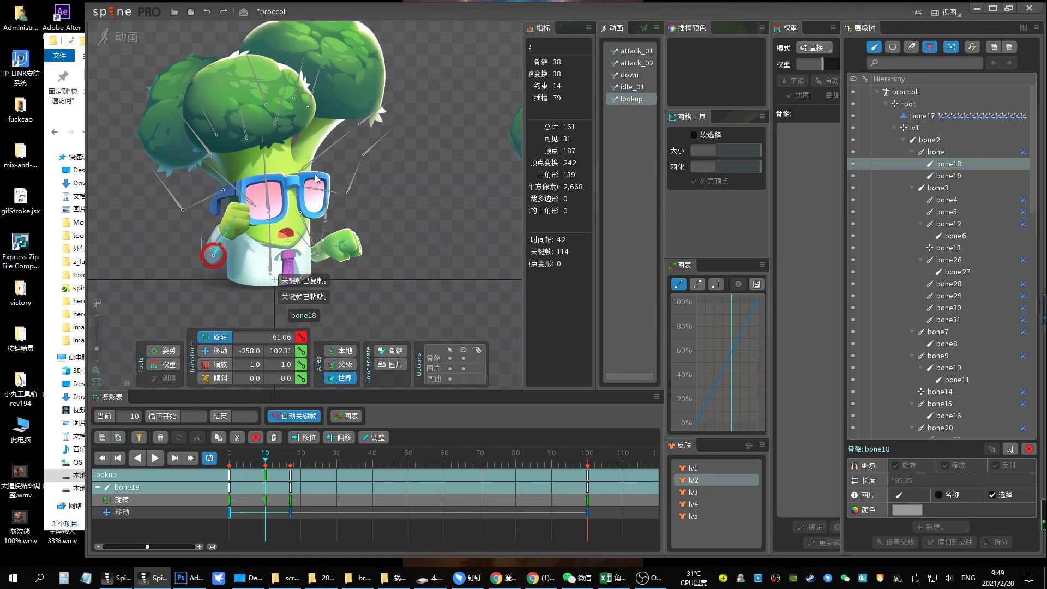
{"action": "left_click", "coordinate": [250, 454]}
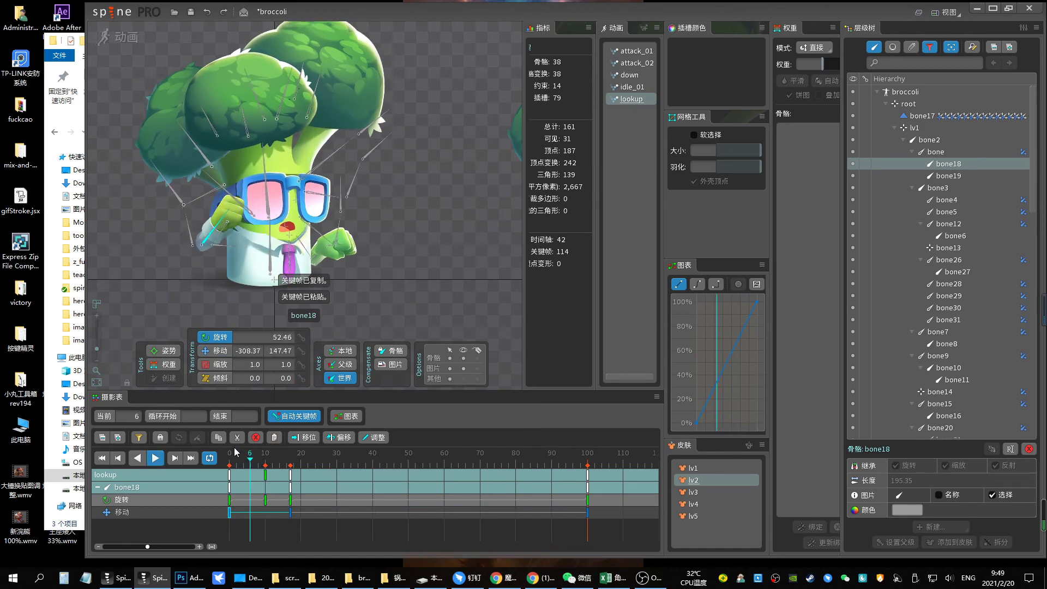
{"action": "left_click", "coordinate": [260, 462]}
{"action": "left_click_drag", "start_coordinate": [260, 464], "coordinate": [494, 464]}
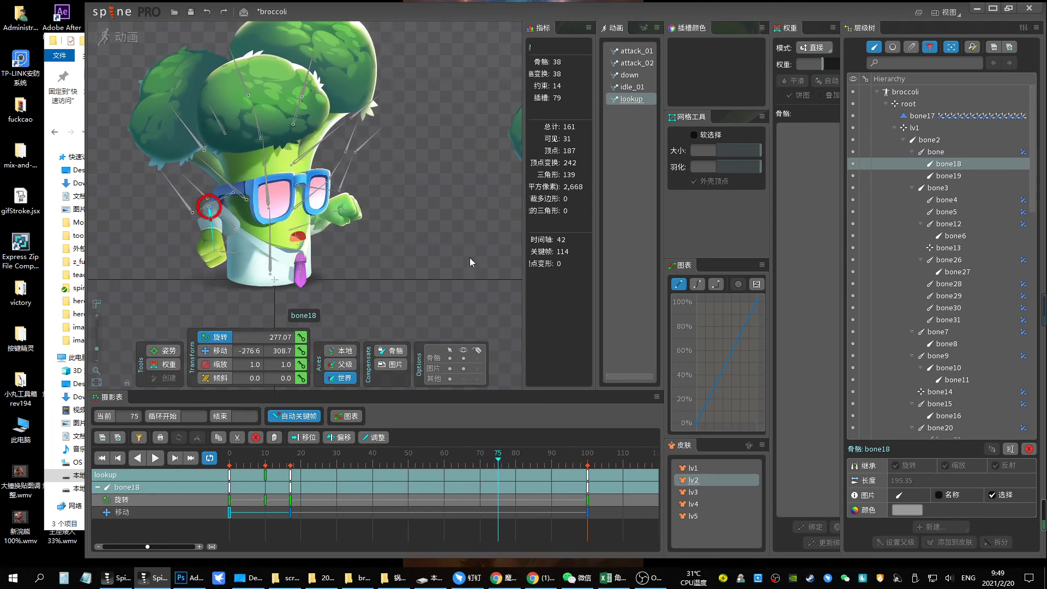
{"action": "mouse_move", "coordinate": [470, 258]}
{"action": "left_mouse_down"}
{"action": "mouse_move", "coordinate": [371, 142]}
{"action": "mouse_move", "coordinate": [321, 224]}
{"action": "mouse_move", "coordinate": [350, 187]}
{"action": "left_mouse_up"}
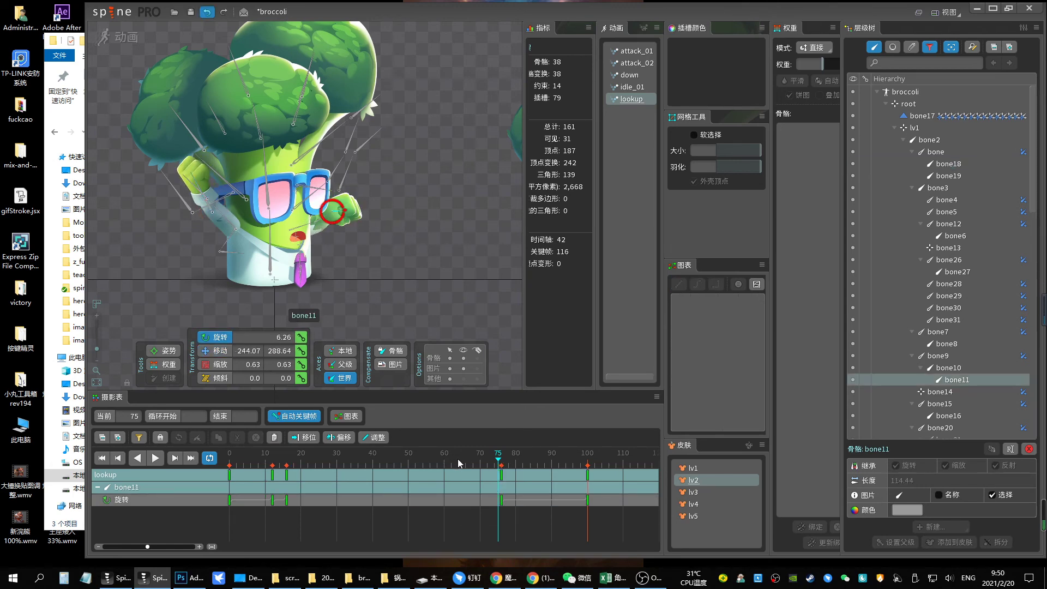
Copy bone11's rotation key at frame 16 and paste it at the start of the timeline
{"action": "left_click_drag", "start_coordinate": [317, 456], "coordinate": [286, 456]}
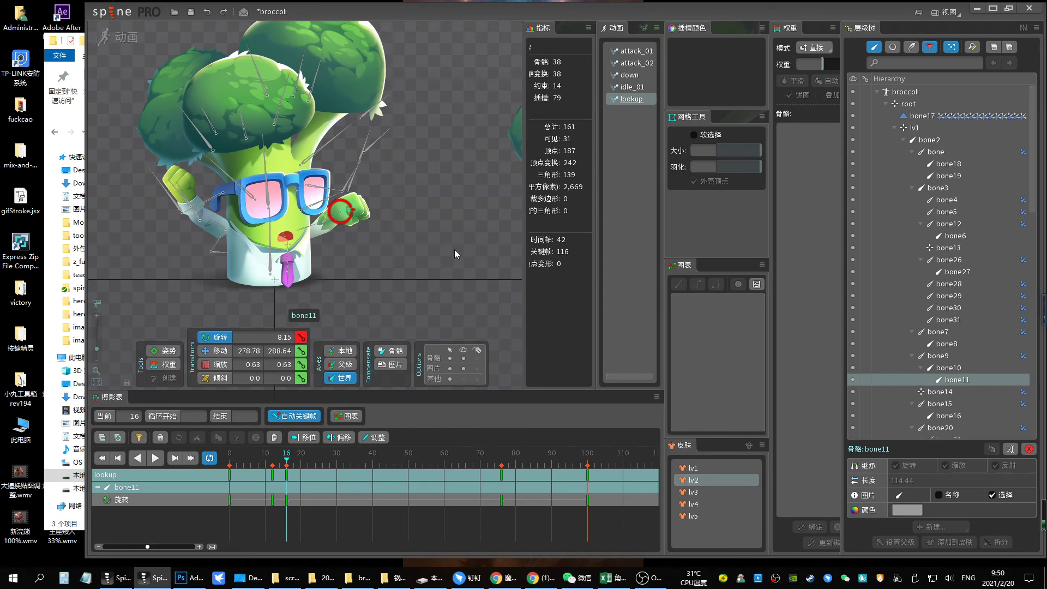
{"action": "left_click", "coordinate": [287, 475]}
{"action": "key", "text": "ctrl+c"}
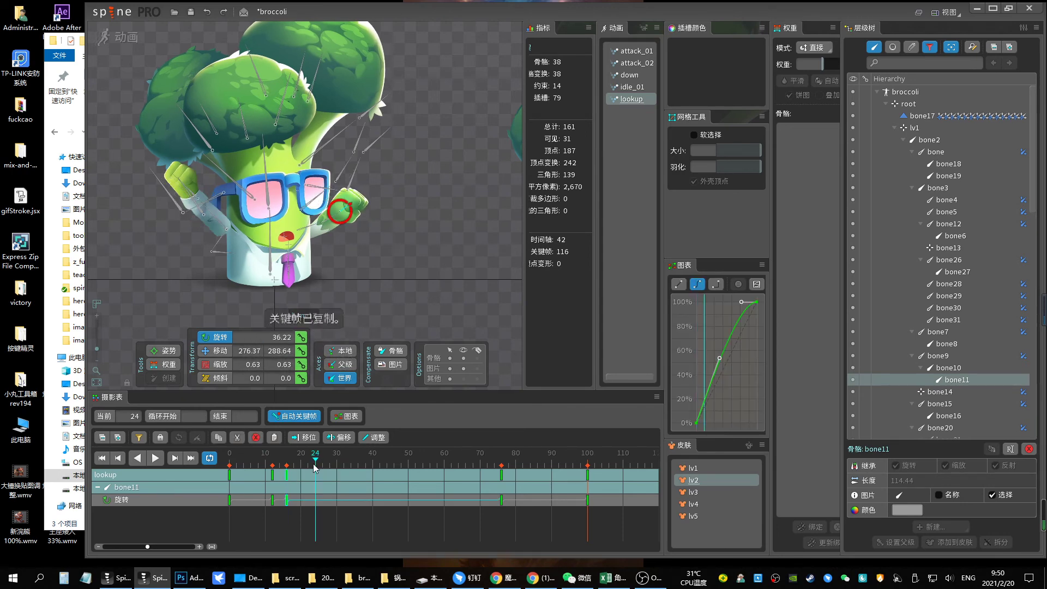
{"action": "mouse_move", "coordinate": [287, 456]}
{"action": "left_mouse_down"}
{"action": "mouse_move", "coordinate": [212, 456]}
{"action": "mouse_move", "coordinate": [272, 456]}
{"action": "left_mouse_up"}
{"action": "key", "text": "ctrl+v"}
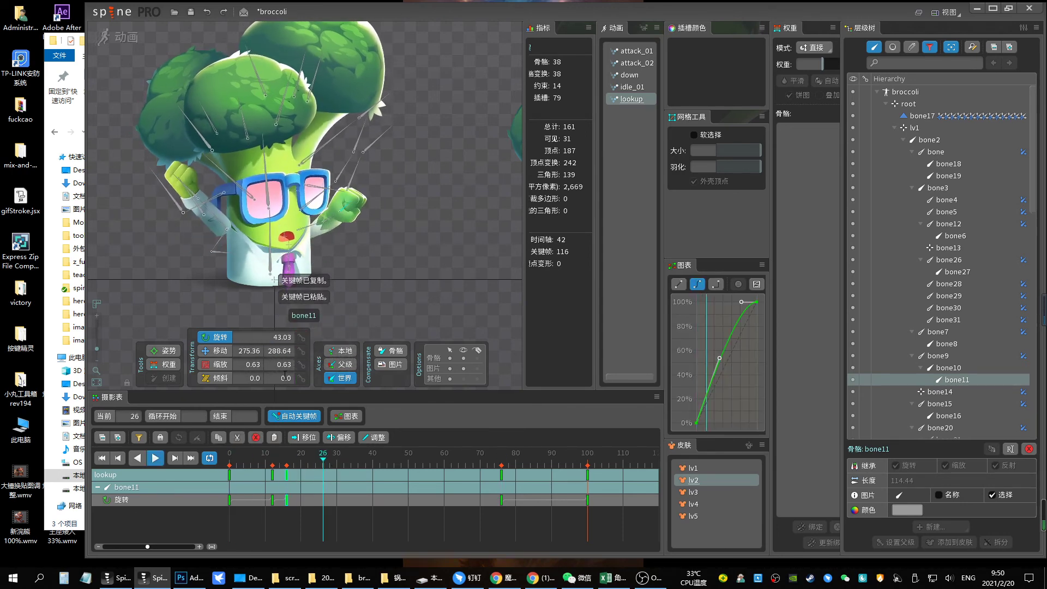
Key the arm bone named bone's translation at frames 0, 12 and 17
{"action": "left_click", "coordinate": [226, 230]}
{"action": "key", "text": "Home"}
{"action": "left_click", "coordinate": [299, 364]}
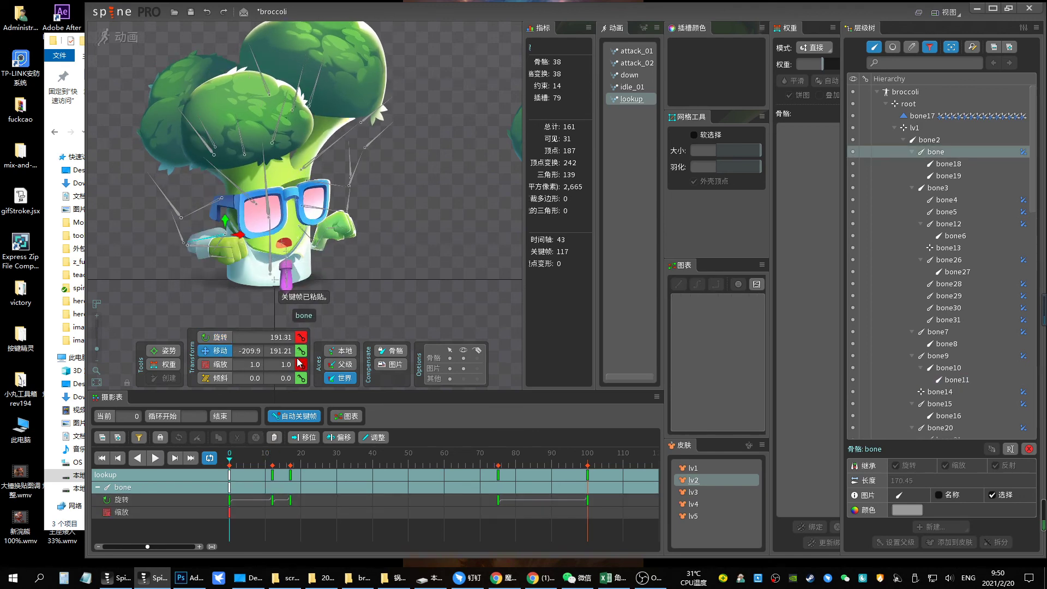
{"action": "left_click", "coordinate": [301, 350]}
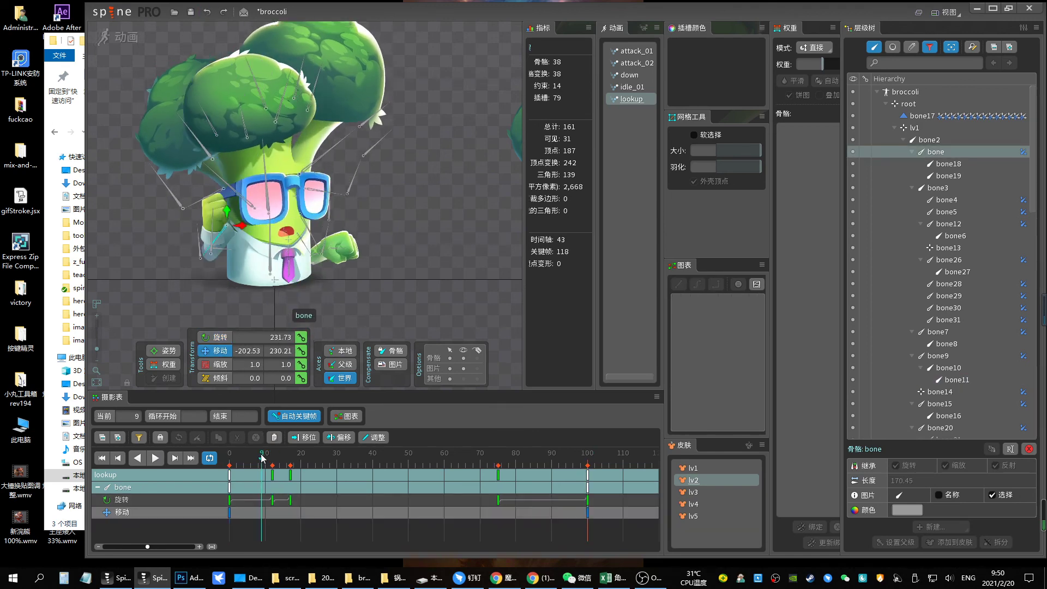
{"action": "left_click_drag", "start_coordinate": [401, 283], "coordinate": [388, 289]}
{"action": "key", "text": "Right"}
{"action": "key", "text": "Right"}
{"action": "key", "text": "Right"}
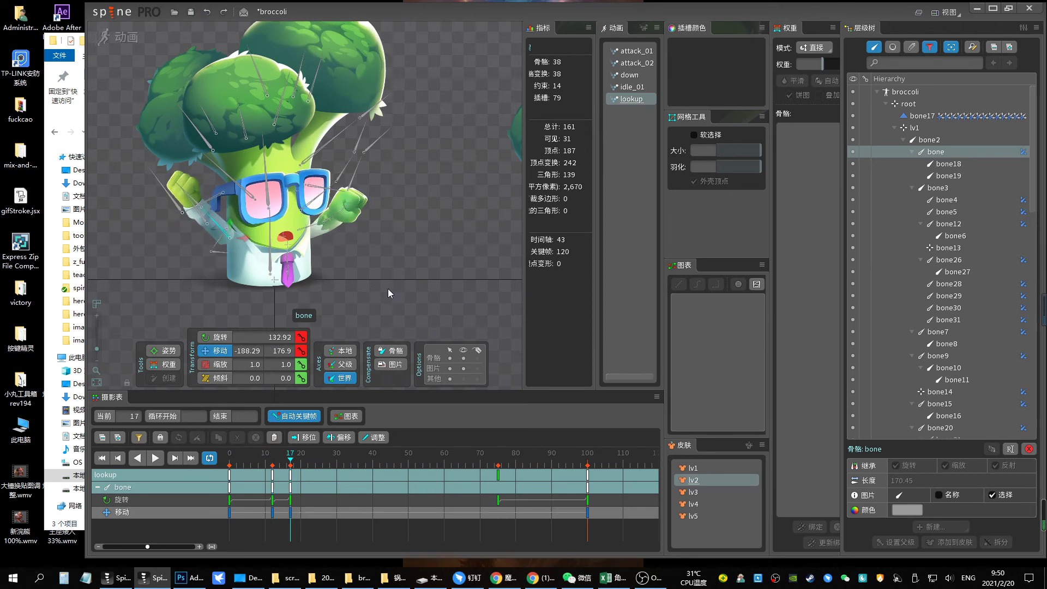
Copy bone's move keys to frame 75, play lookup, save broccoli and preview skin lv5
{"action": "left_click_drag", "start_coordinate": [603, 514], "coordinate": [190, 488]}
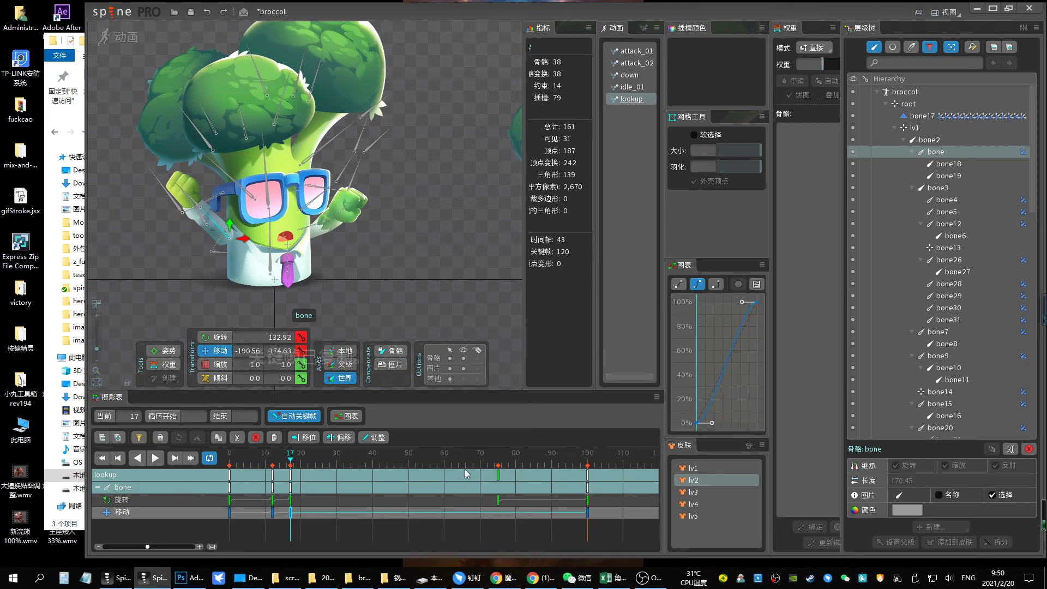
{"action": "key", "text": "ctrl+c"}
{"action": "key", "text": "ctrl+v"}
{"action": "key", "text": "space"}
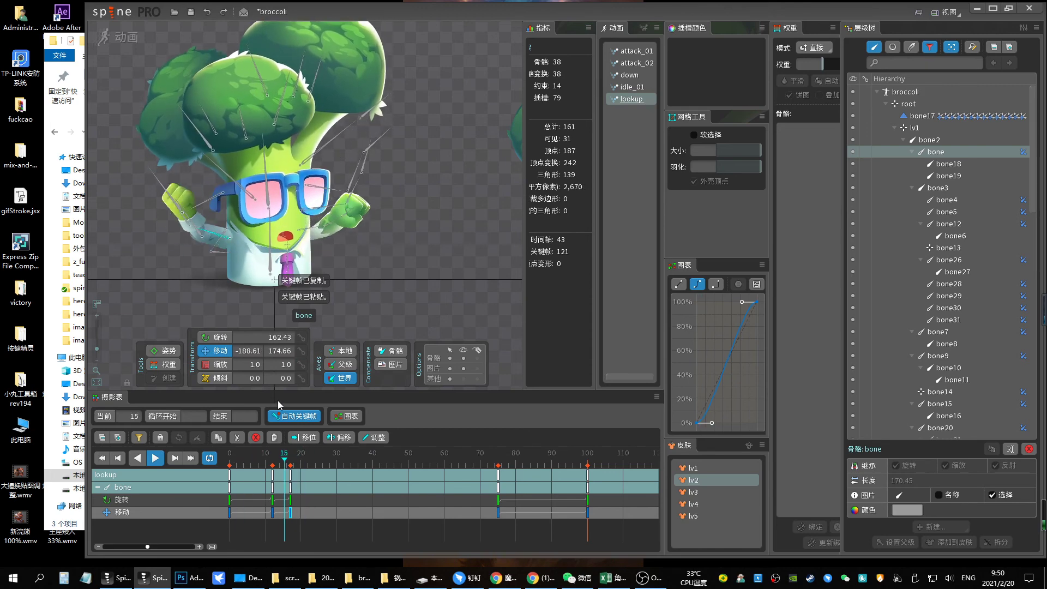
{"action": "key", "text": "ctrl+s"}
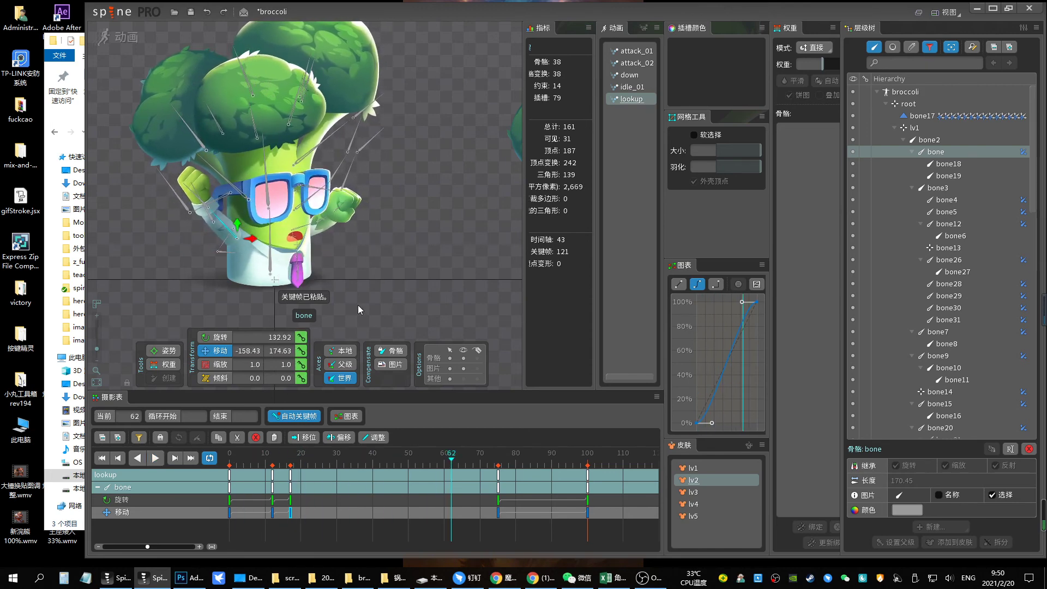
{"action": "left_click", "coordinate": [97, 355]}
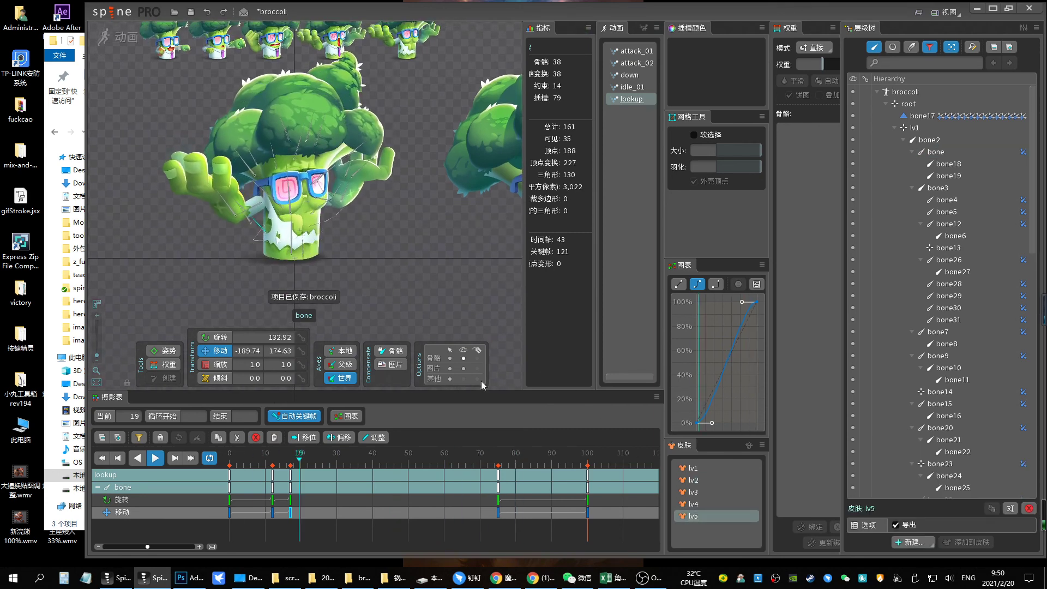
Preview the lv4 and lv3 skins, settle on lv4 and stop playback
{"action": "left_click", "coordinate": [698, 503]}
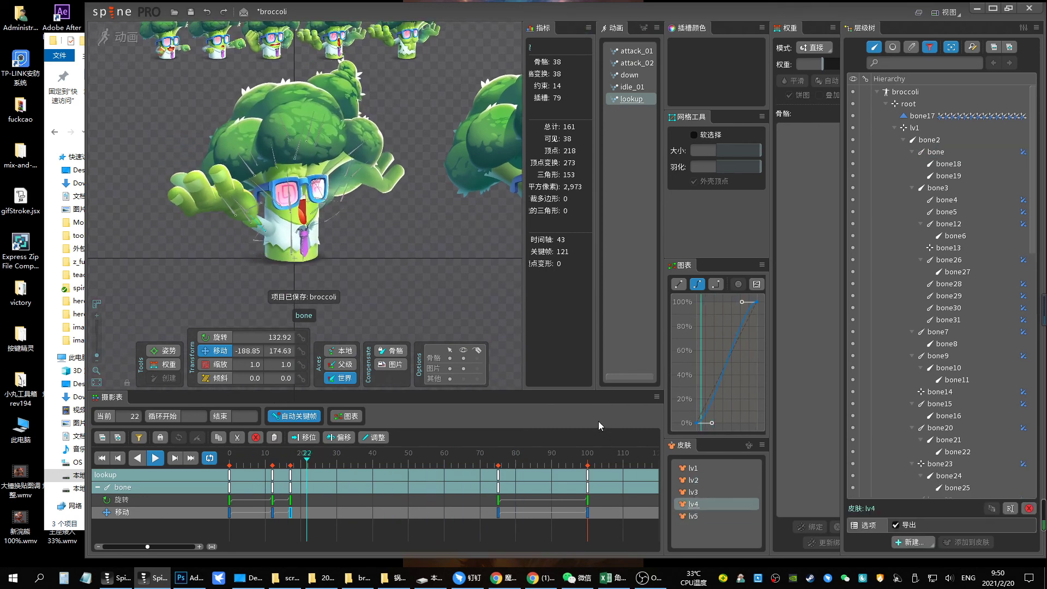
{"action": "left_click", "coordinate": [693, 492]}
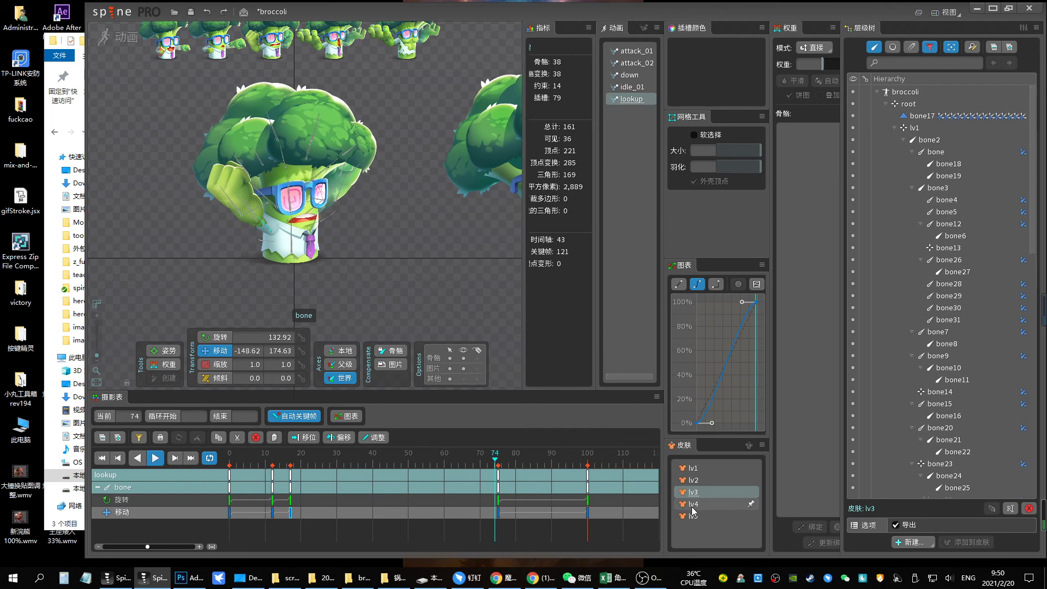
{"action": "left_click", "coordinate": [693, 504]}
{"action": "key", "text": "space"}
Select bone3 and scrub frames 14 to 18 to check its pose
{"action": "left_click", "coordinate": [288, 210]}
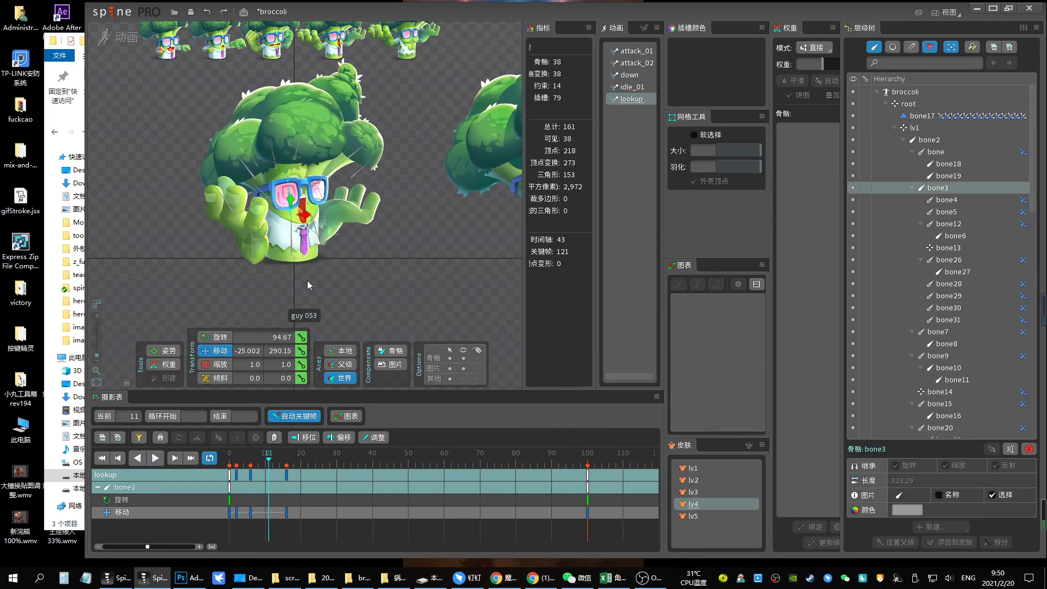
{"action": "left_click", "coordinate": [280, 465]}
{"action": "left_click_drag", "start_coordinate": [280, 464], "coordinate": [294, 468]}
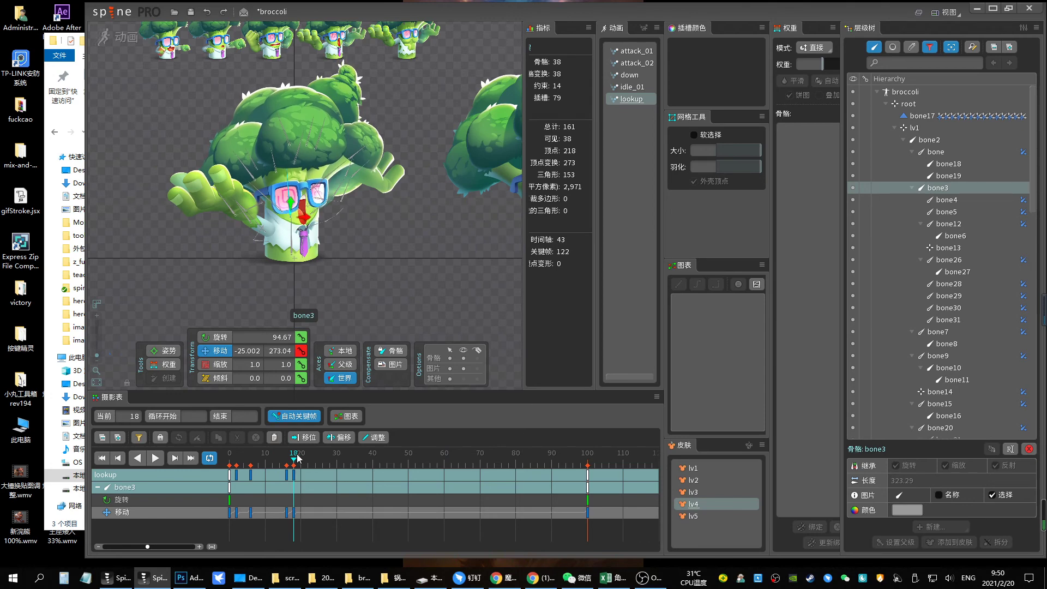
{"action": "left_click_drag", "start_coordinate": [304, 464], "coordinate": [286, 465]}
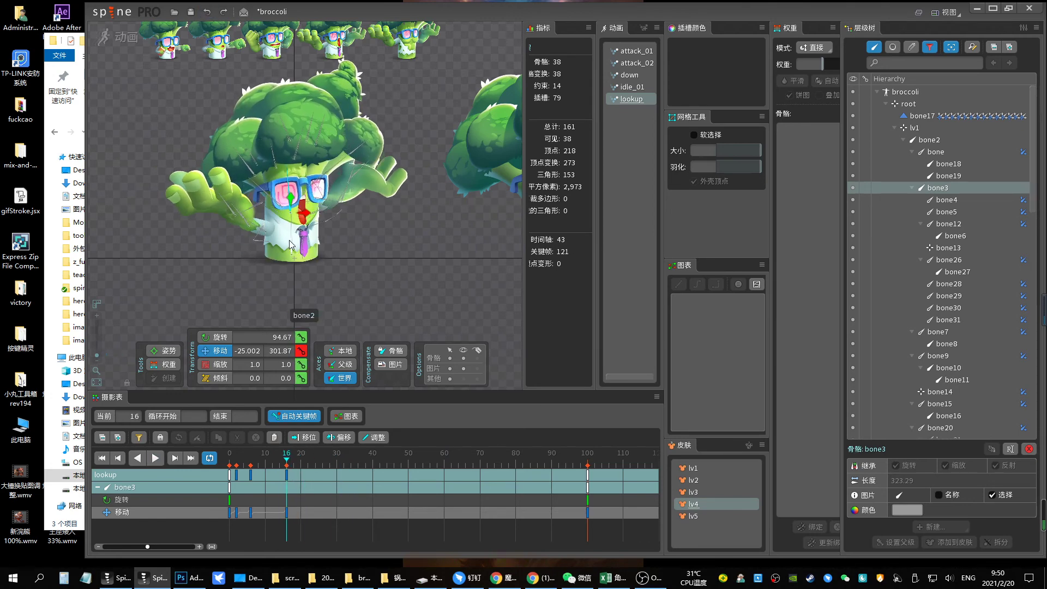
Lower bone2 at frame 13
{"action": "left_click", "coordinate": [291, 244]}
{"action": "left_click", "coordinate": [276, 462]}
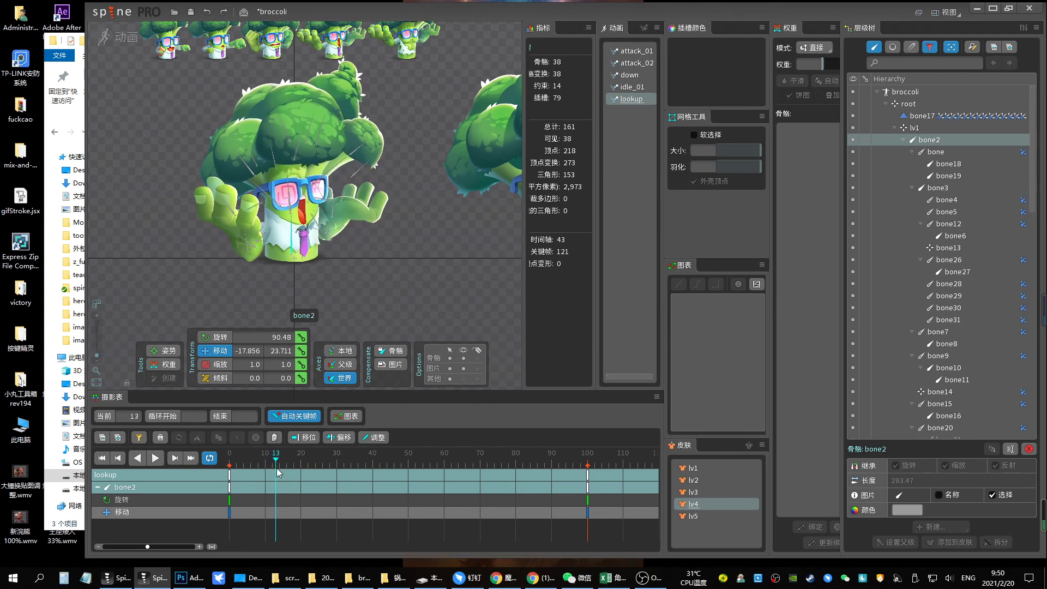
{"action": "left_click_drag", "start_coordinate": [303, 235], "coordinate": [294, 238]}
{"action": "left_click", "coordinate": [283, 460]}
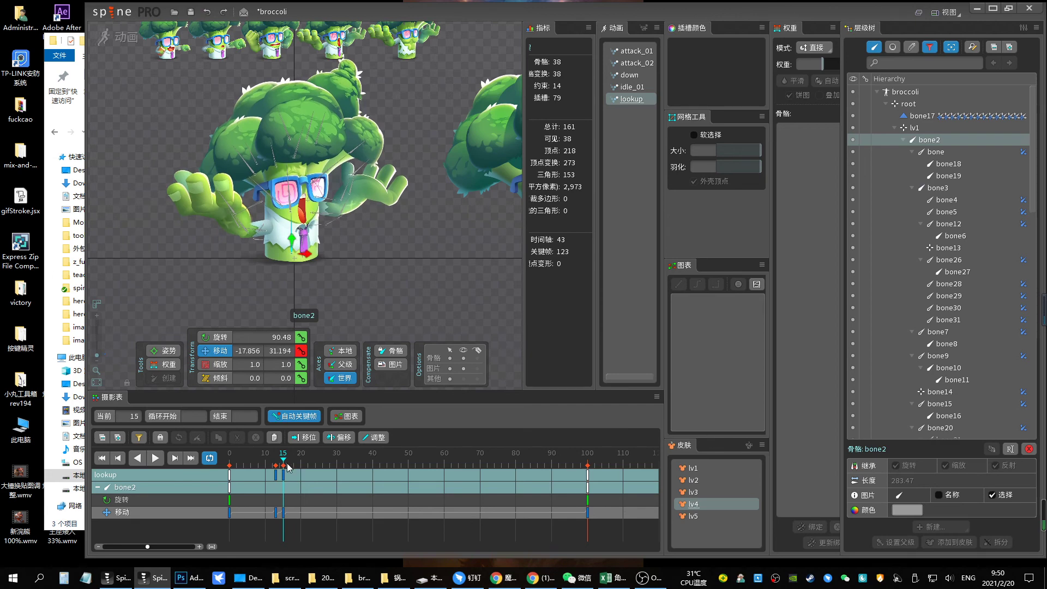
Copy bone2's rotation and move keys and paste them around frame 20
{"action": "left_click", "coordinate": [229, 499]}
{"action": "left_click", "coordinate": [301, 460]}
{"action": "key", "text": "ctrl+c"}
{"action": "key", "text": "ctrl+v"}
{"action": "left_click", "coordinate": [246, 460]}
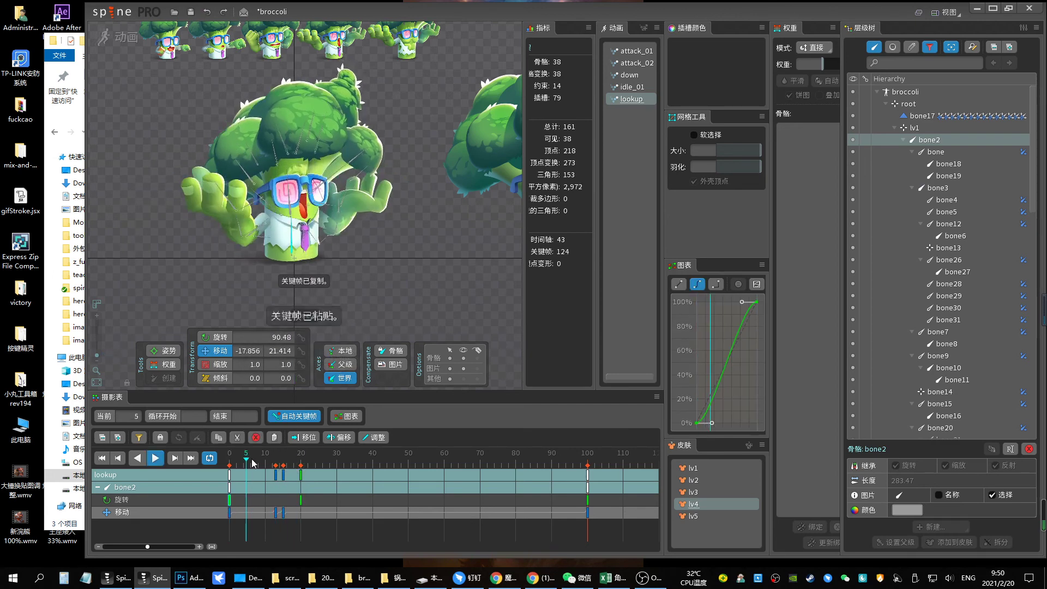
{"action": "key", "text": "ctrl+c"}
{"action": "key", "text": "ctrl+v"}
Play from frame 8, select bone2's translate keys and save the broccoli project
{"action": "left_click", "coordinate": [258, 460]}
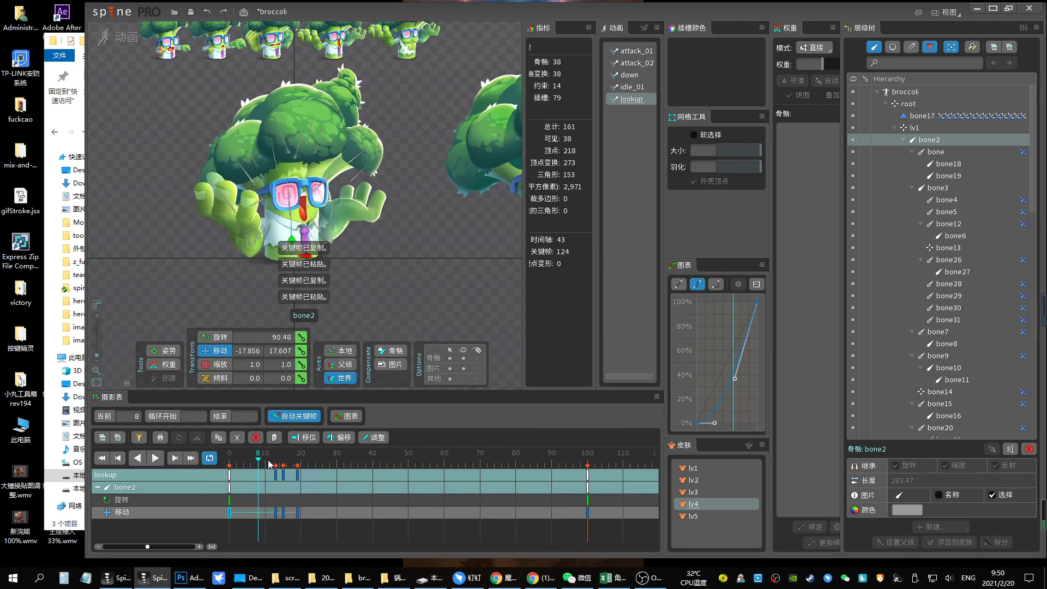
{"action": "key", "text": "space"}
{"action": "key", "text": "space"}
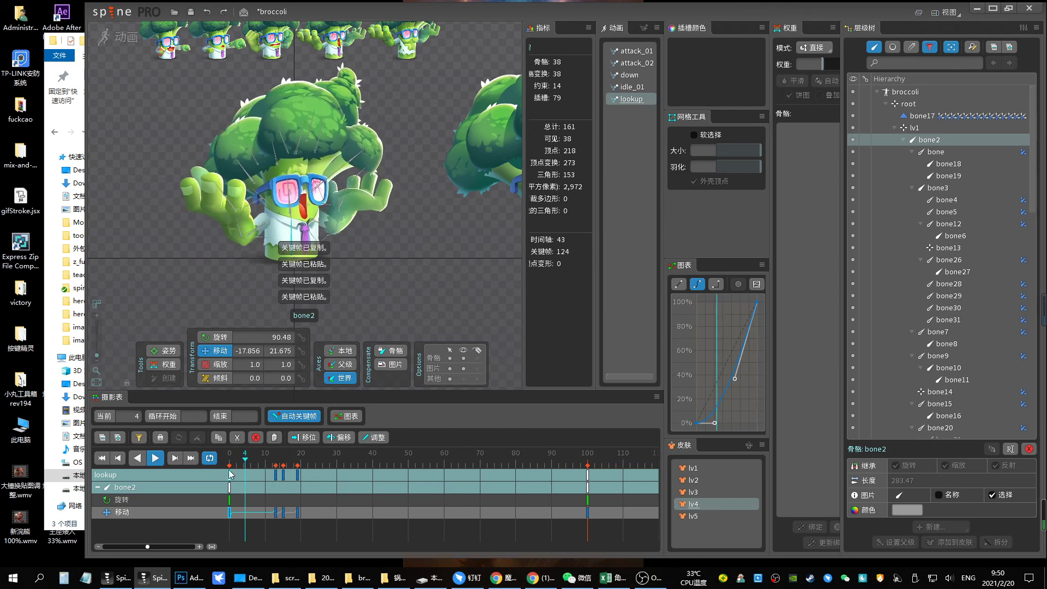
{"action": "left_click_drag", "start_coordinate": [320, 507], "coordinate": [309, 512]}
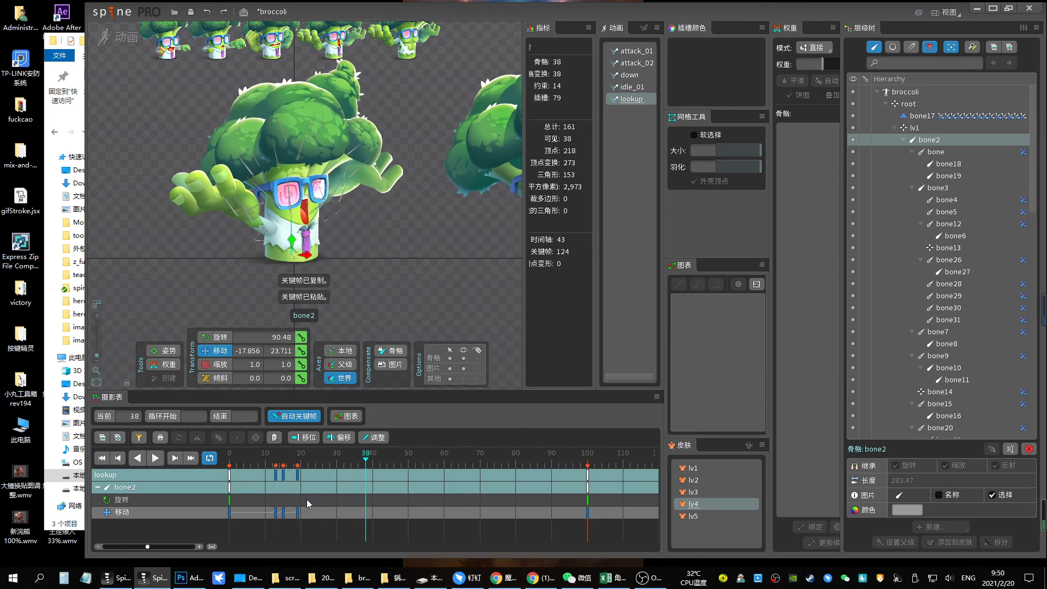
{"action": "key", "text": "ctrl+s"}
{"action": "key", "text": "space"}
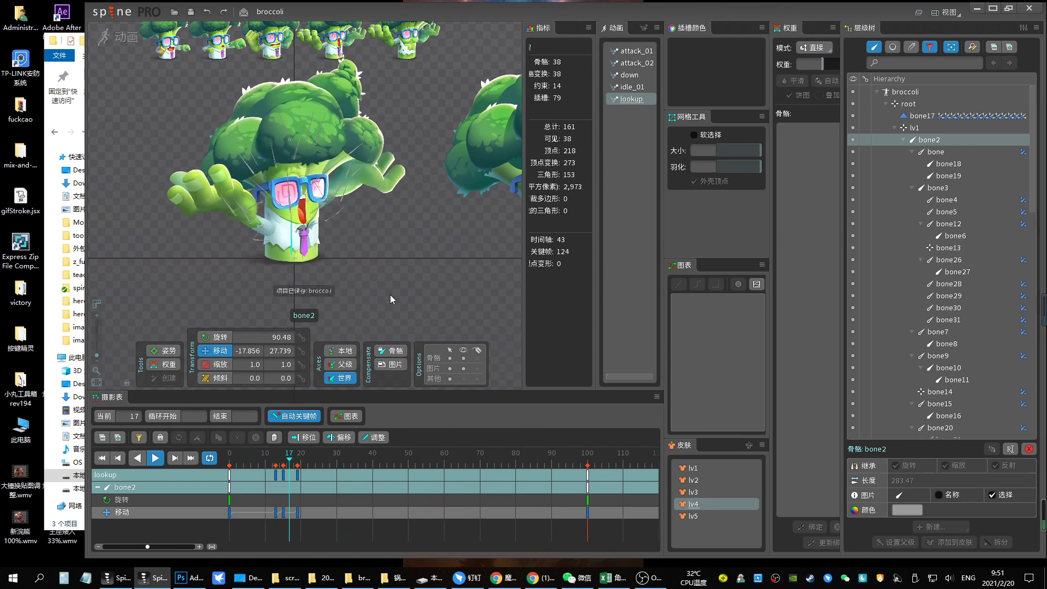
Show the lv2 skin, stop playback, pick the Rotate tool, select lv1 and save
{"action": "left_click", "coordinate": [692, 479]}
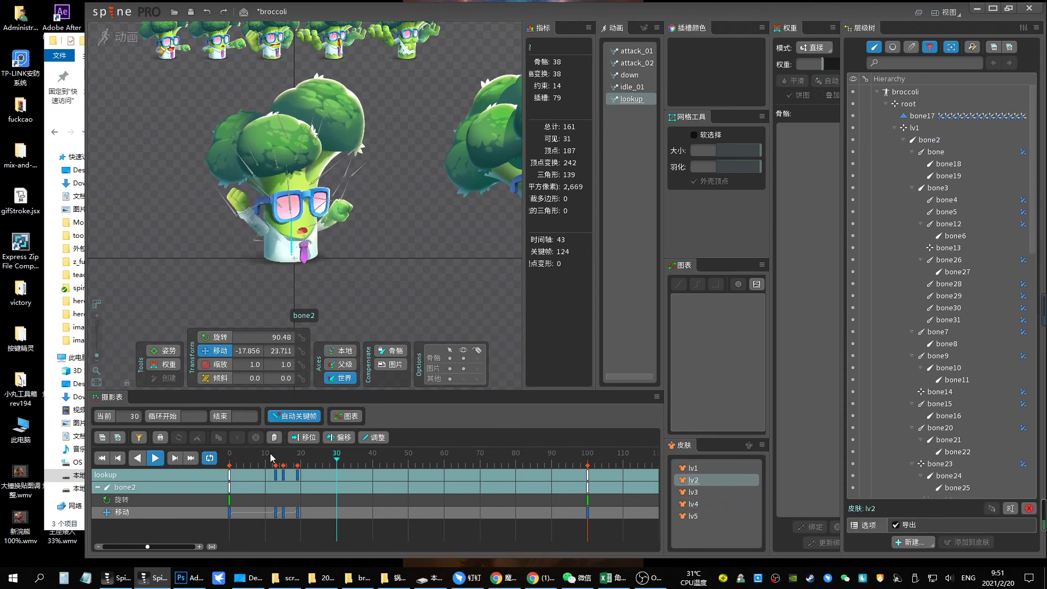
{"action": "key", "text": "space"}
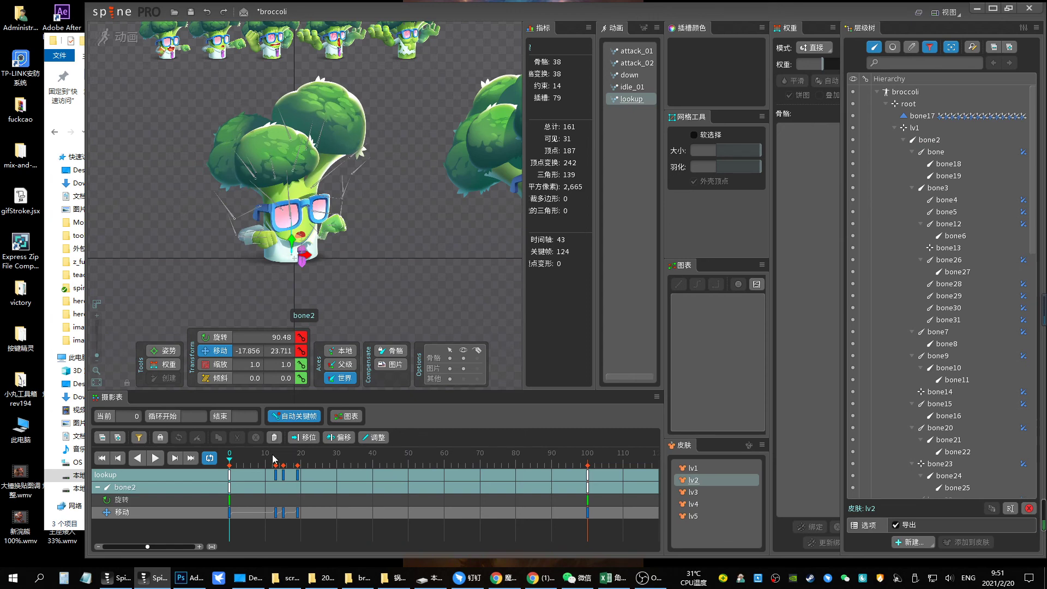
{"action": "key", "text": "c"}
{"action": "left_click", "coordinate": [316, 244]}
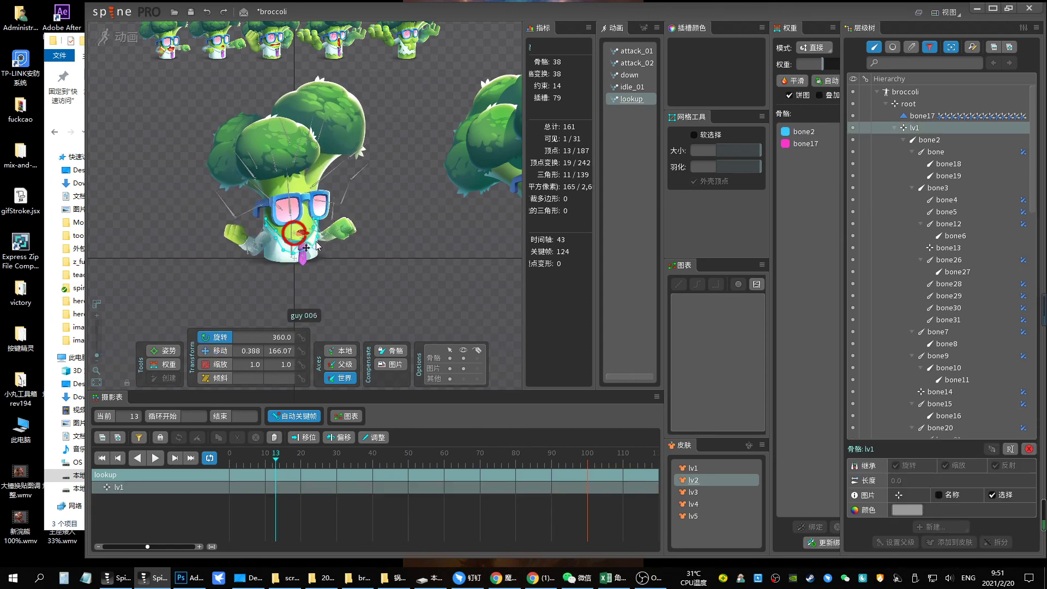
{"action": "scroll", "coordinate": [306, 219], "scroll_direction": "up", "scroll_amount": 2}
{"action": "scroll", "coordinate": [305, 218], "scroll_direction": "up", "scroll_amount": 2}
{"action": "scroll", "coordinate": [306, 218], "scroll_direction": "up", "scroll_amount": 2}
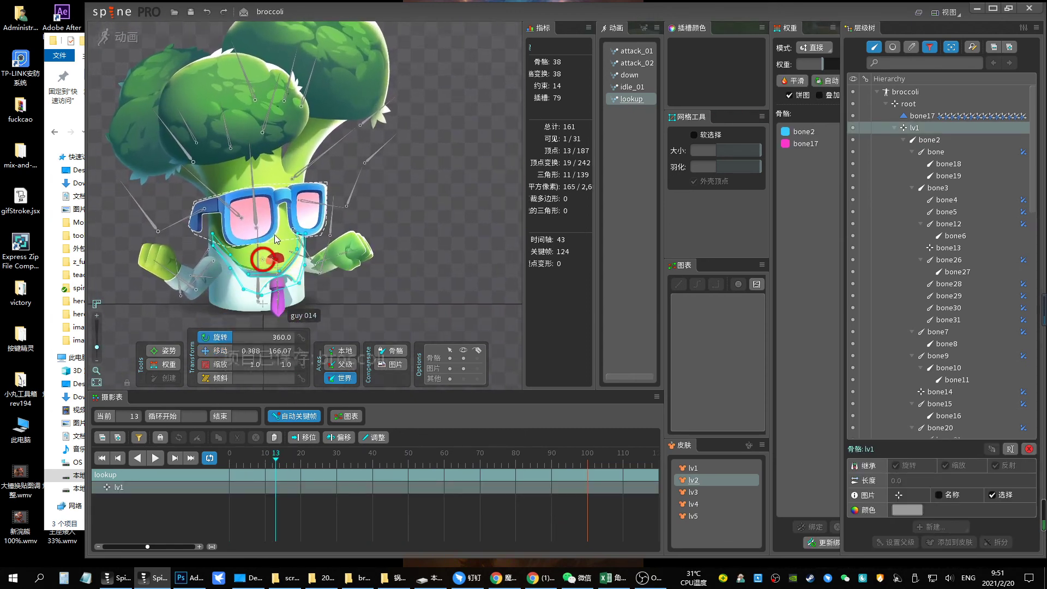
{"action": "key", "text": "ctrl+s"}
Rotate bone9 to raise the arm at frame 16 and slightly adjust bone10
{"action": "left_click", "coordinate": [305, 262]}
{"action": "key", "text": "Right"}
{"action": "key", "text": "Right"}
{"action": "key", "text": "Right"}
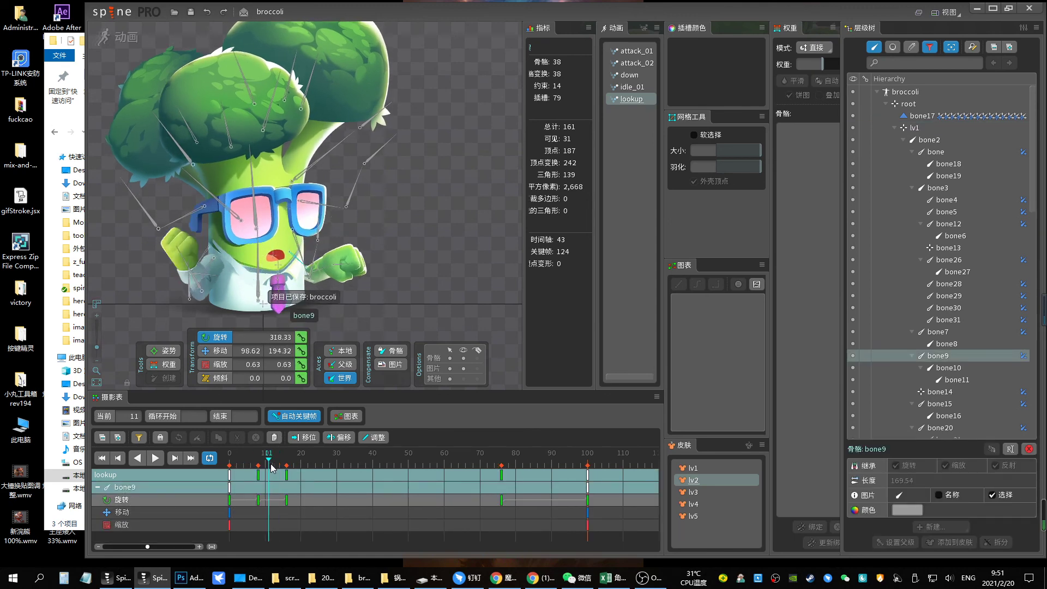
{"action": "mouse_move", "coordinate": [386, 296]}
{"action": "left_mouse_down"}
{"action": "mouse_move", "coordinate": [391, 265]}
{"action": "mouse_move", "coordinate": [330, 248]}
{"action": "mouse_move", "coordinate": [335, 214]}
{"action": "left_mouse_up"}
{"action": "key", "text": "v"}
{"action": "key", "text": "c"}
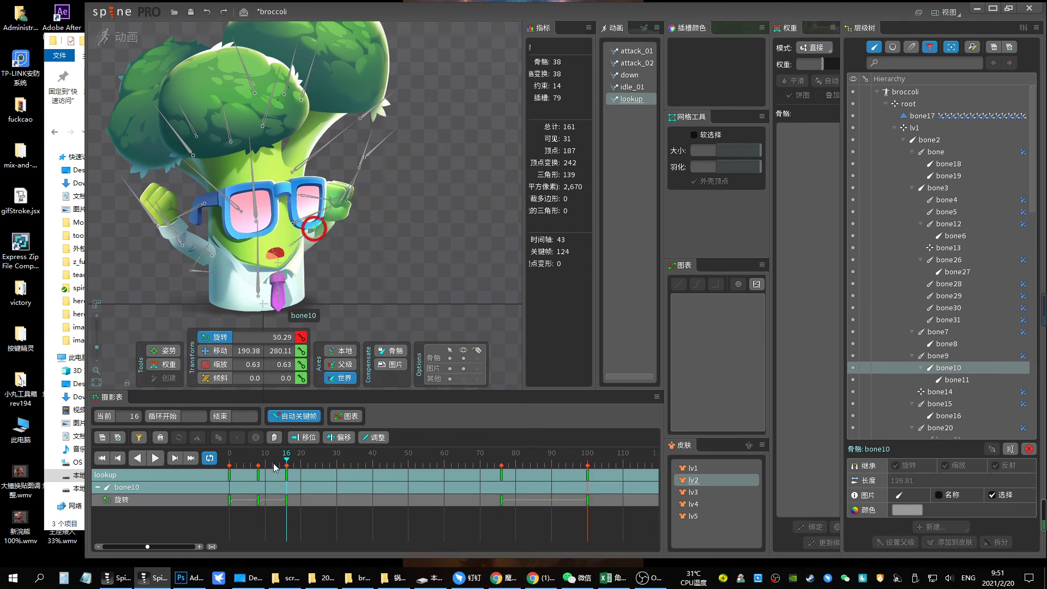
{"action": "left_click_drag", "start_coordinate": [421, 282], "coordinate": [419, 277]}
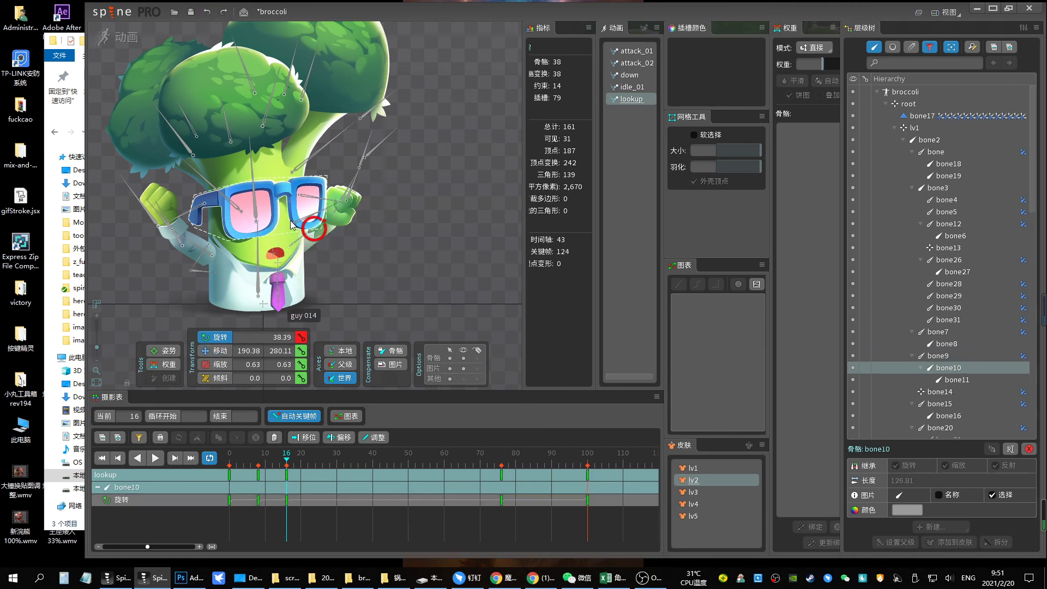
Select bone9 and the other arm's bone, scrub back to frame 9, play and save
{"action": "left_click", "coordinate": [303, 235]}
{"action": "left_click", "coordinate": [212, 255]}
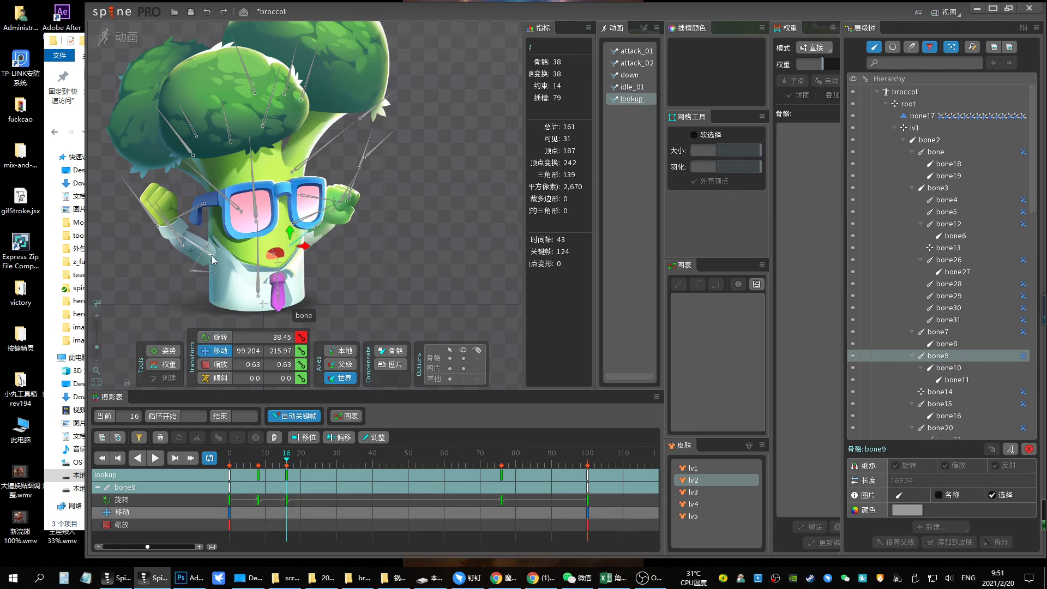
{"action": "left_click", "coordinate": [290, 454]}
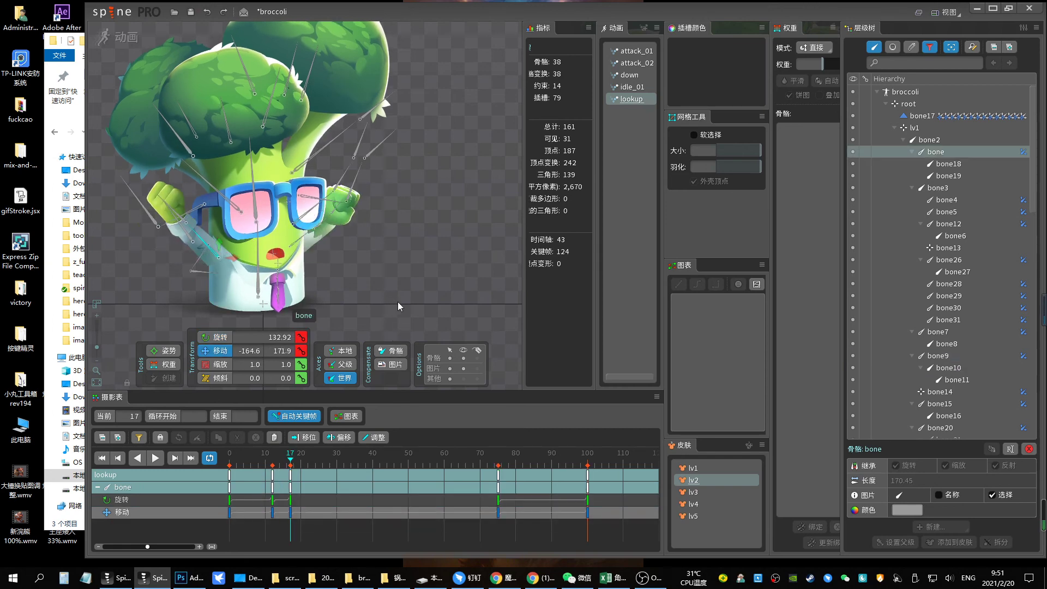
{"action": "left_click_drag", "start_coordinate": [290, 453], "coordinate": [262, 453]}
{"action": "key", "text": "space"}
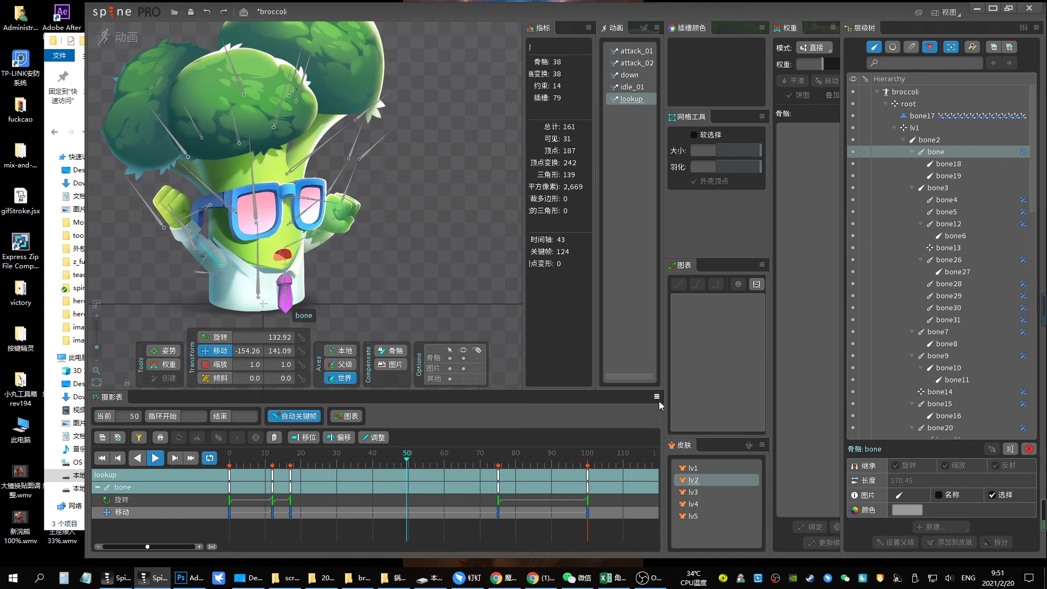
{"action": "key", "text": "ctrl+s"}
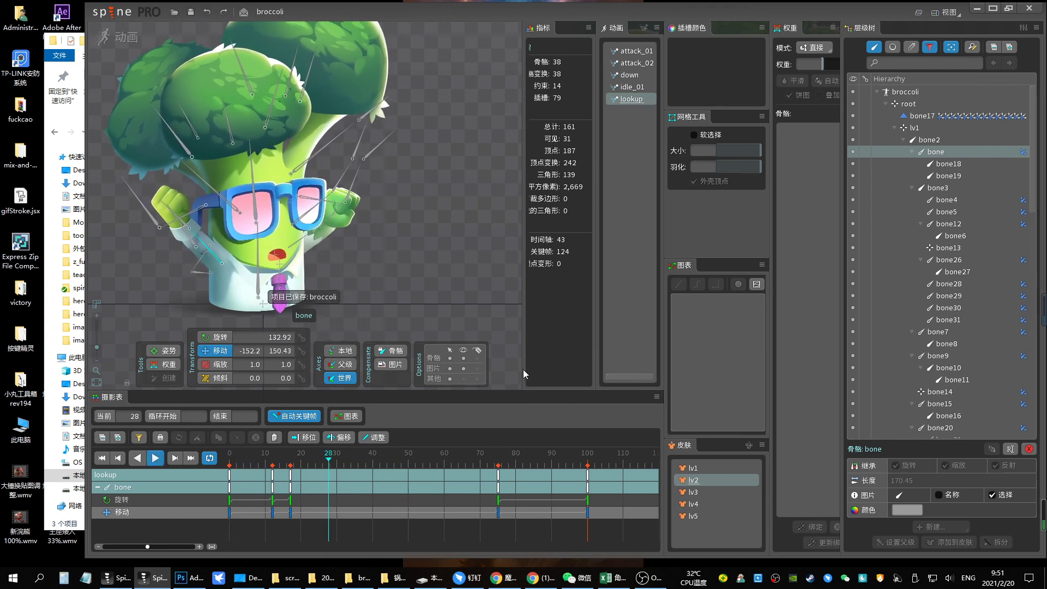
Rotate bone11 to key the hand at frame 4 and play to check it
{"action": "left_click", "coordinate": [347, 259]}
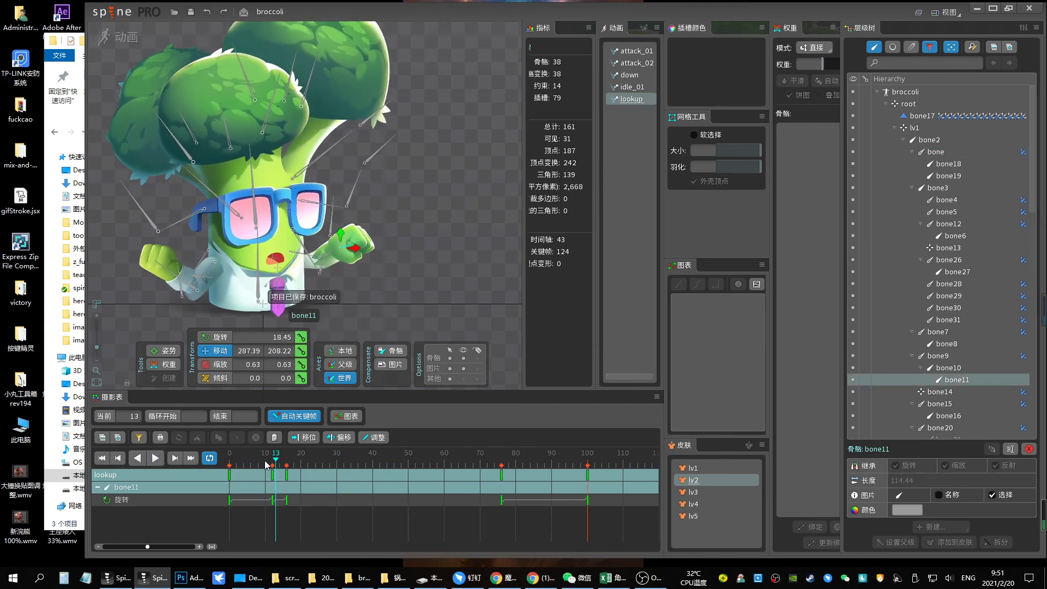
{"action": "left_click_drag", "start_coordinate": [267, 464], "coordinate": [260, 463]}
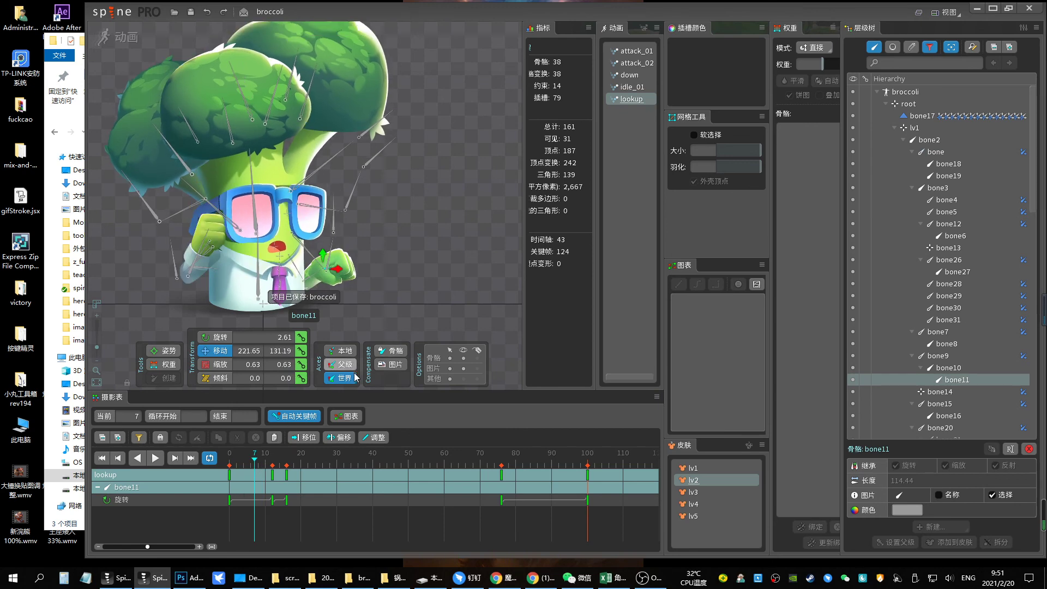
{"action": "key", "text": "alt+Right"}
{"action": "left_click_drag", "start_coordinate": [269, 460], "coordinate": [243, 460]}
{"action": "left_click_drag", "start_coordinate": [419, 335], "coordinate": [391, 188]}
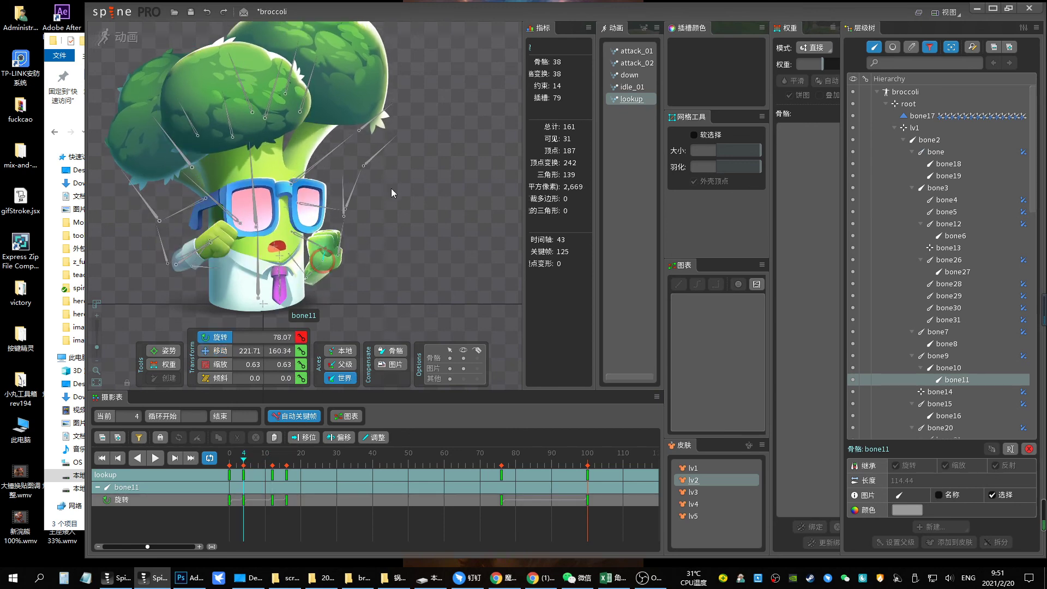
{"action": "key", "text": "space"}
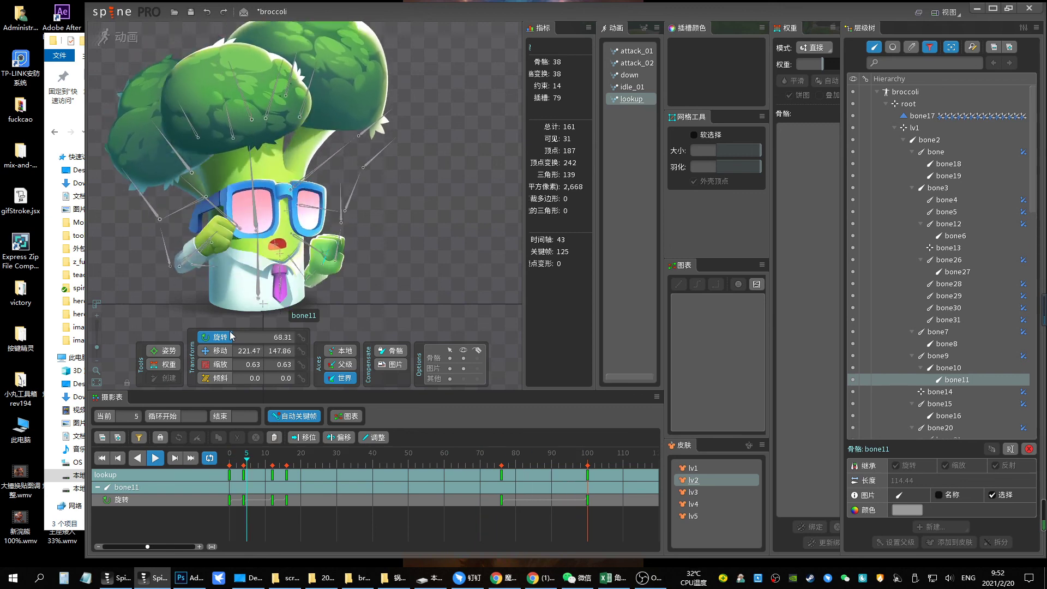
Zoom out, glance at the down animation, then return to and play lookup
{"action": "scroll", "coordinate": [407, 261], "scroll_direction": "up", "scroll_amount": 2}
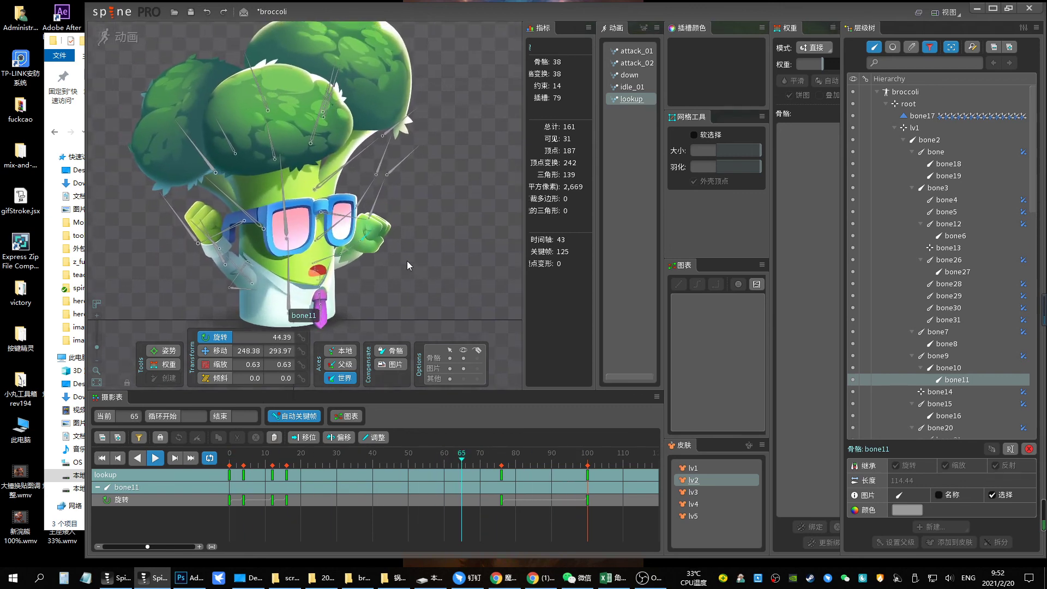
{"action": "left_click", "coordinate": [98, 353]}
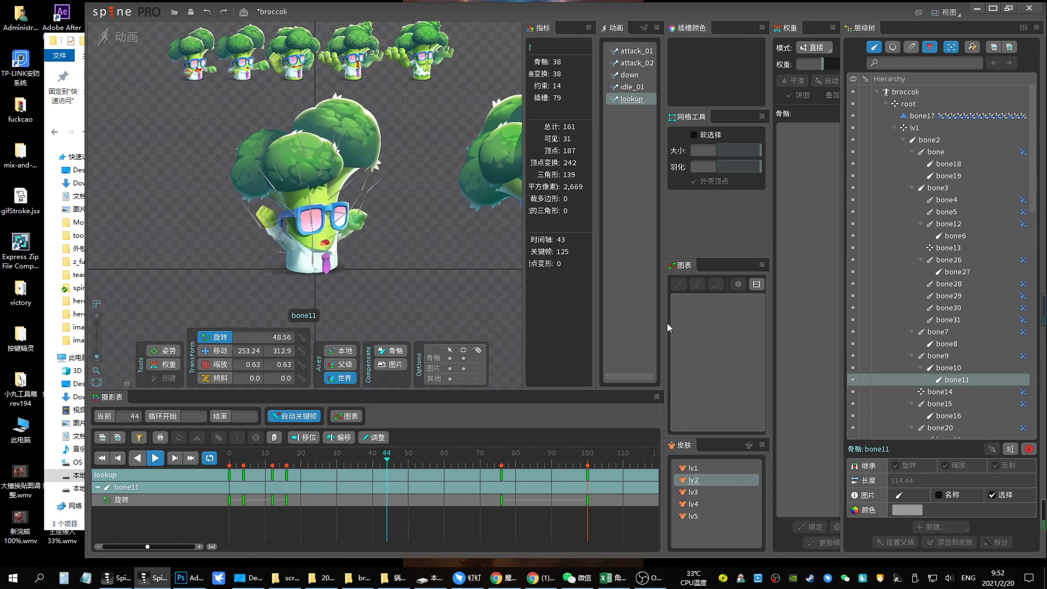
{"action": "left_click", "coordinate": [630, 75]}
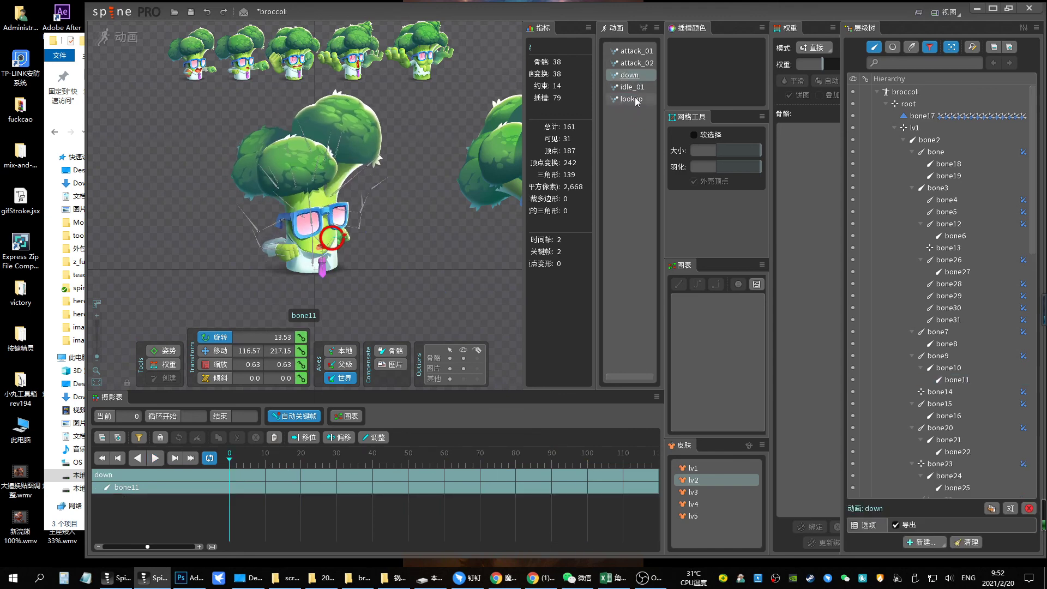
{"action": "left_click", "coordinate": [632, 99]}
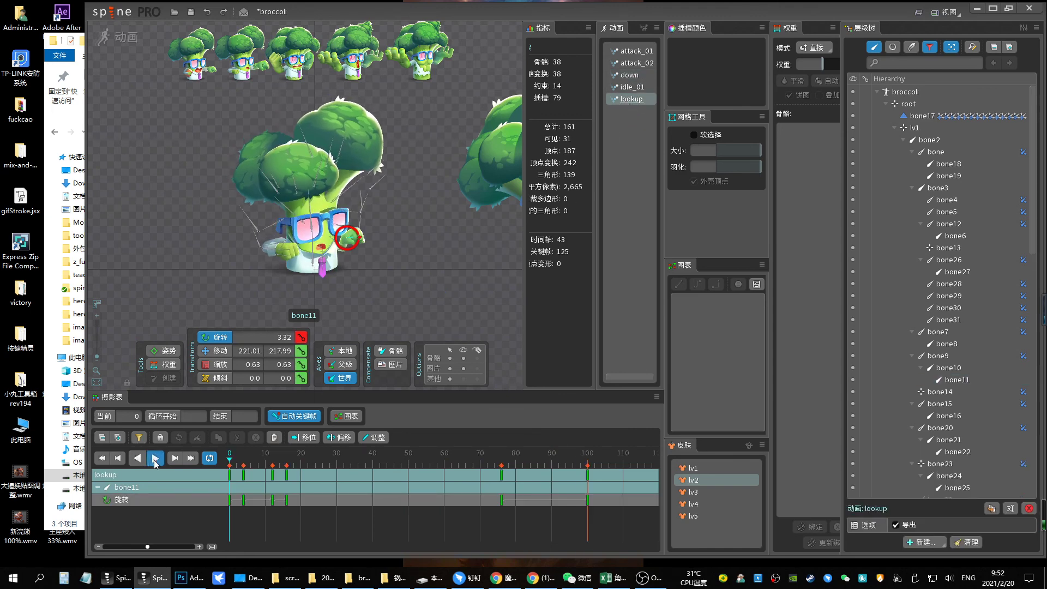
{"action": "left_click", "coordinate": [155, 460]}
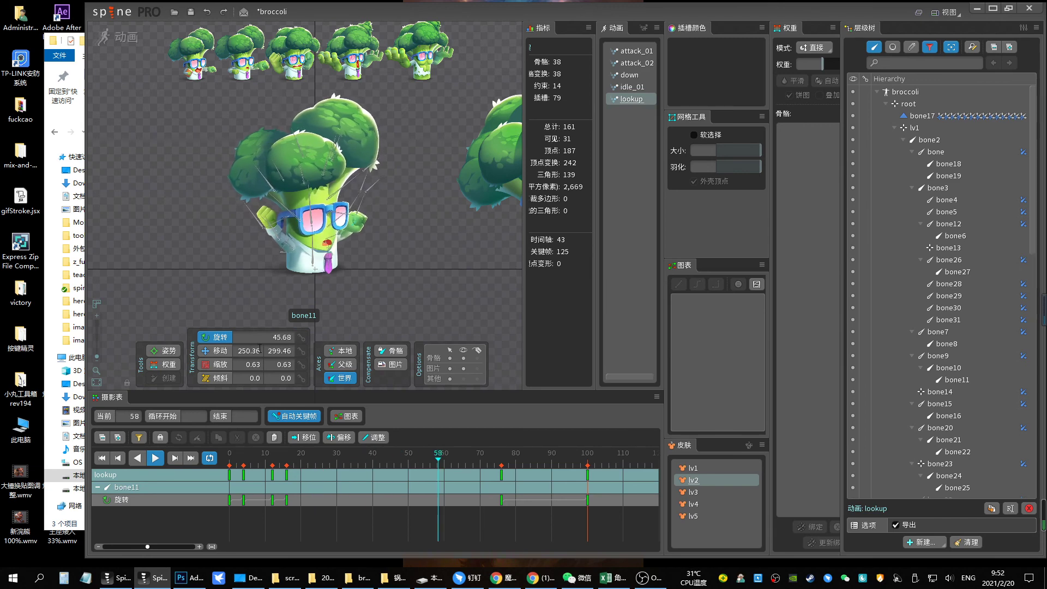
{"action": "scroll", "coordinate": [330, 270], "scroll_direction": "up", "scroll_amount": 2}
{"action": "scroll", "coordinate": [330, 270], "scroll_direction": "up", "scroll_amount": 2}
{"action": "scroll", "coordinate": [330, 270], "scroll_direction": "up", "scroll_amount": 2}
{"action": "scroll", "coordinate": [330, 270], "scroll_direction": "up", "scroll_amount": 1}
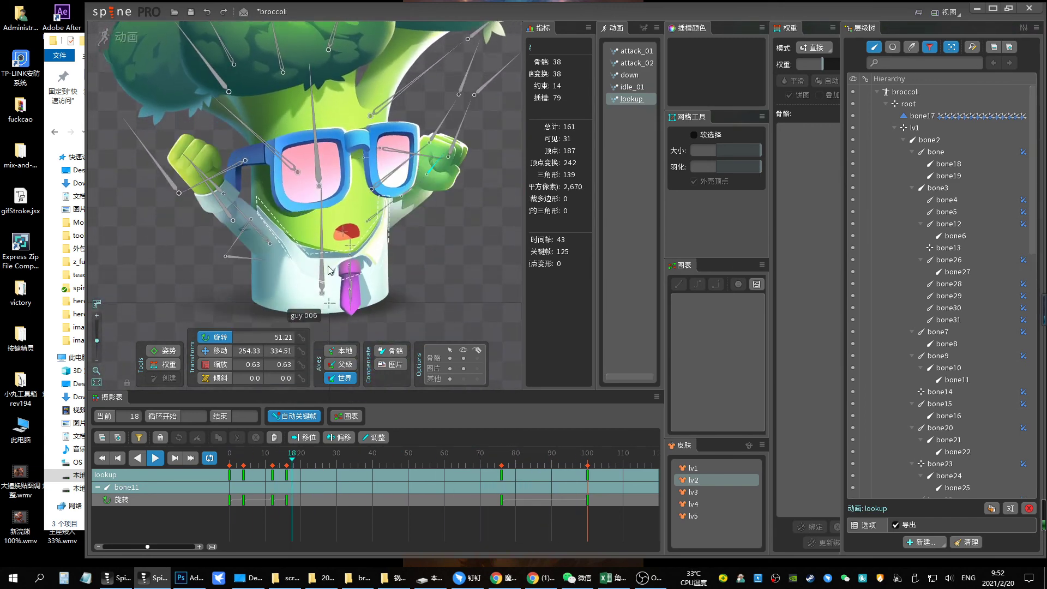
Select lv1's body mesh and set weight painting to remove mode with strength 0.3
{"action": "left_click", "coordinate": [302, 278]}
{"action": "left_click", "coordinate": [171, 365]}
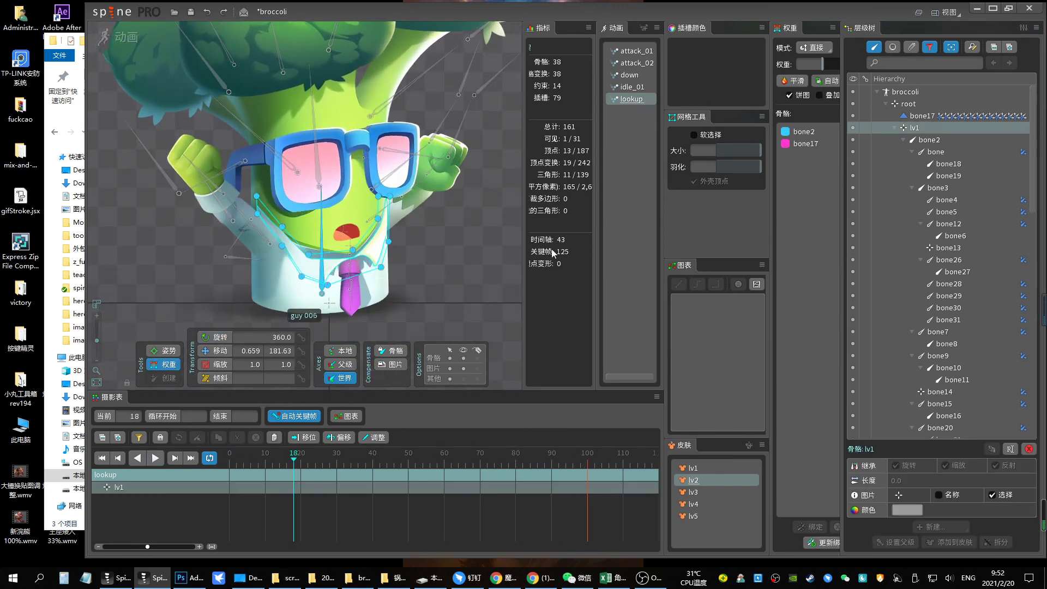
{"action": "left_click", "coordinate": [815, 48]}
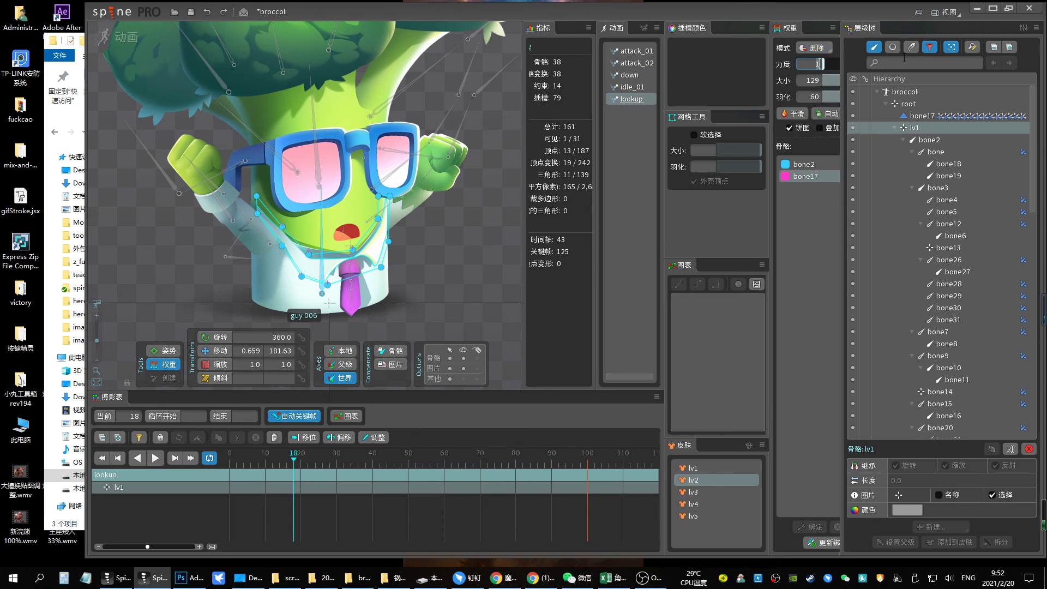
{"action": "key", "text": "Return"}
{"action": "scroll", "coordinate": [404, 273], "scroll_direction": "up", "scroll_amount": 2}
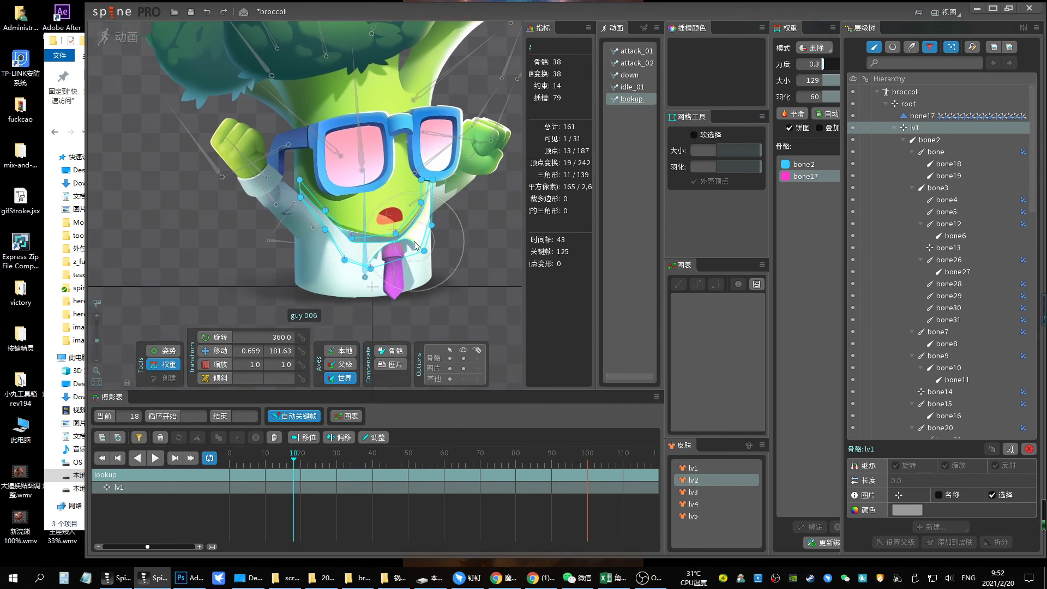
{"action": "scroll", "coordinate": [414, 241], "scroll_direction": "up", "scroll_amount": 3}
{"action": "scroll", "coordinate": [414, 241], "scroll_direction": "up", "scroll_amount": 2}
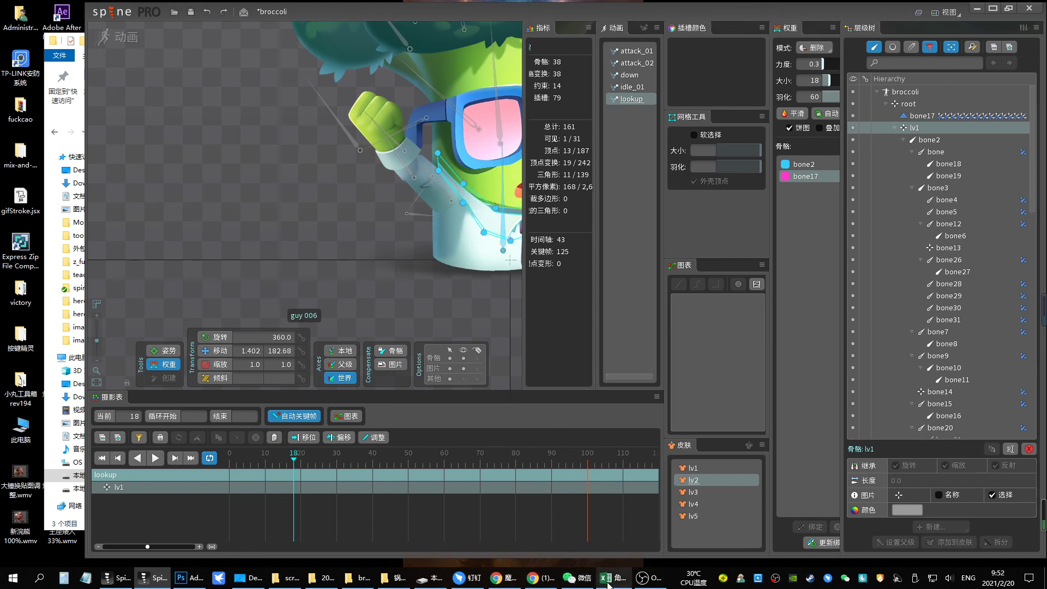
{"action": "scroll", "coordinate": [395, 329], "scroll_direction": "up", "scroll_amount": 3}
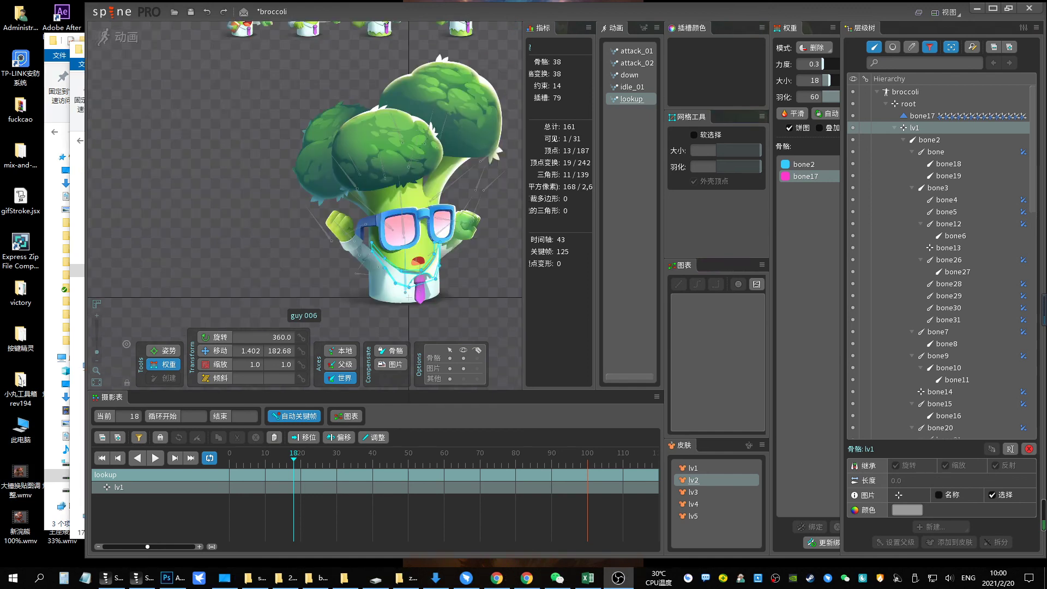
Deselect, pause, reselect the lv1 collar bone, zoom onto glasses and arm, resume playback
{"action": "left_click", "coordinate": [480, 299]}
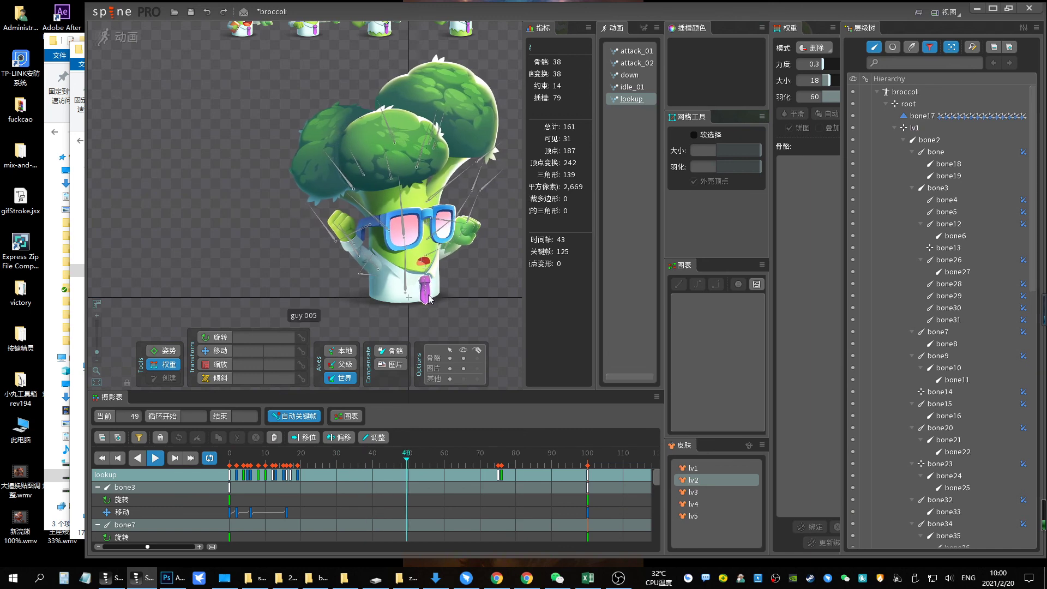
{"action": "key", "text": "space"}
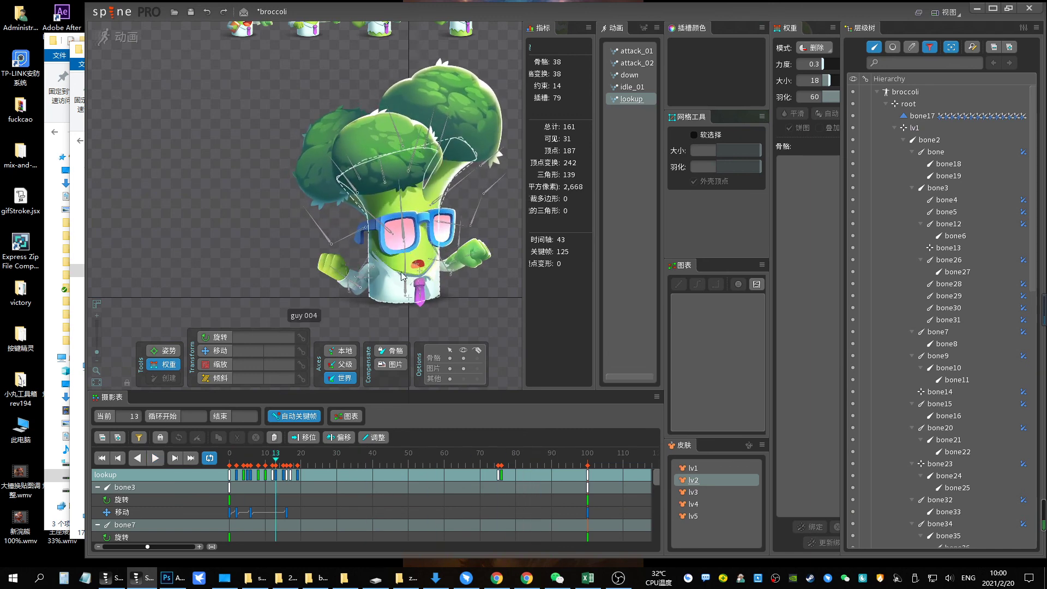
{"action": "left_click", "coordinate": [400, 280]}
{"action": "scroll", "coordinate": [349, 210], "scroll_direction": "up", "scroll_amount": 3}
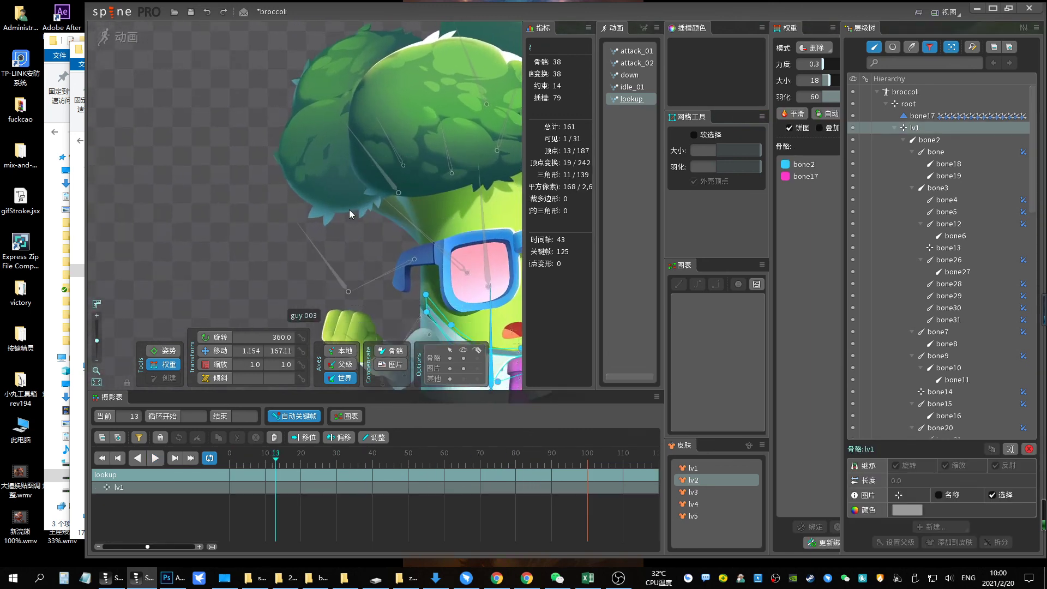
{"action": "scroll", "coordinate": [382, 197], "scroll_direction": "up", "scroll_amount": 2}
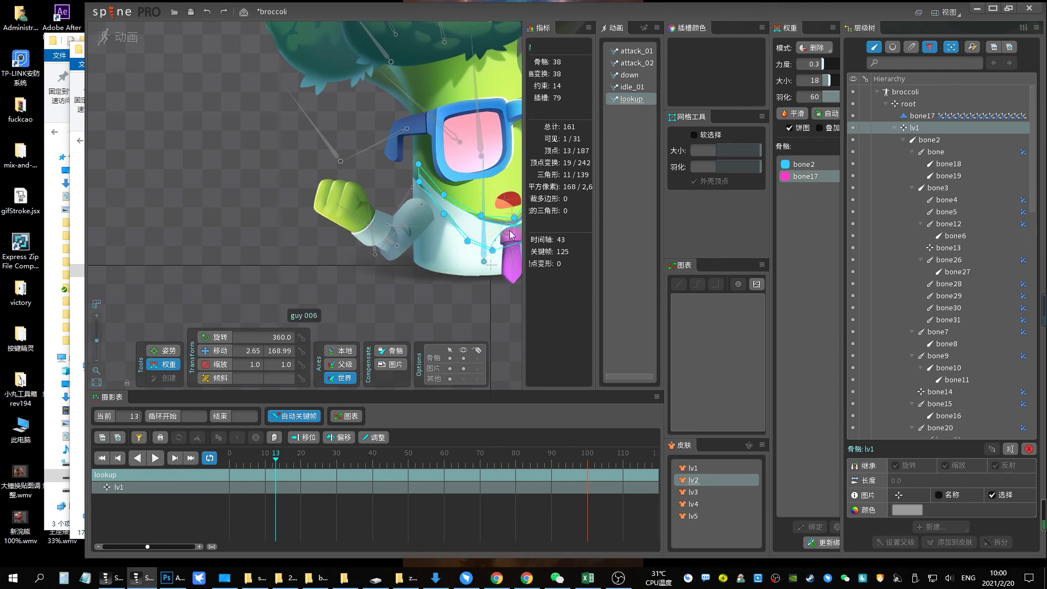
{"action": "key", "text": "space"}
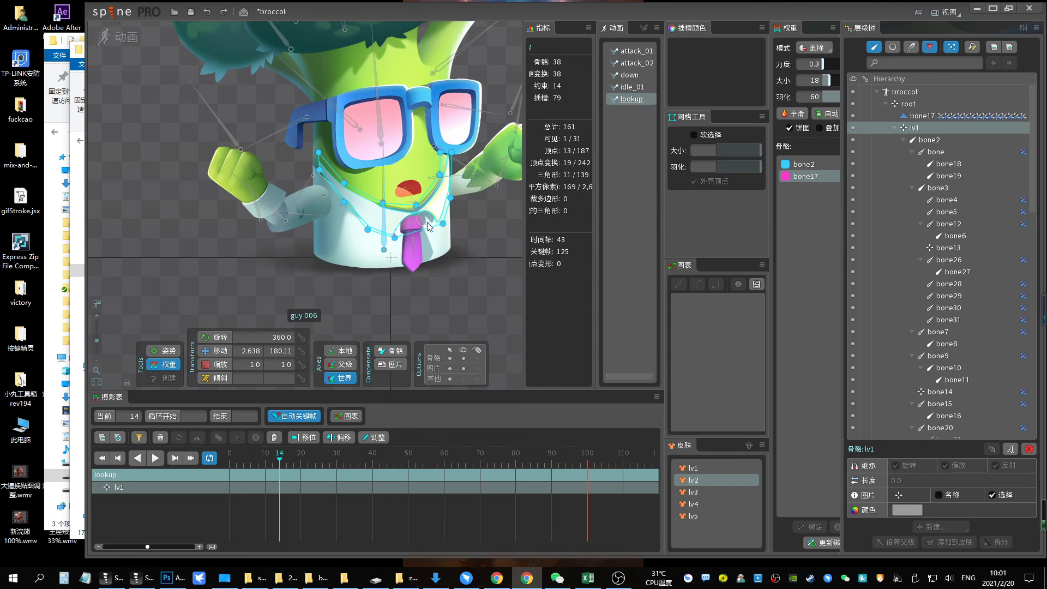
Cycle through skins lv3, lv4 and lv5, settle on lv4, select the collar's lv1 bone at frame 0
{"action": "left_click", "coordinate": [698, 494]}
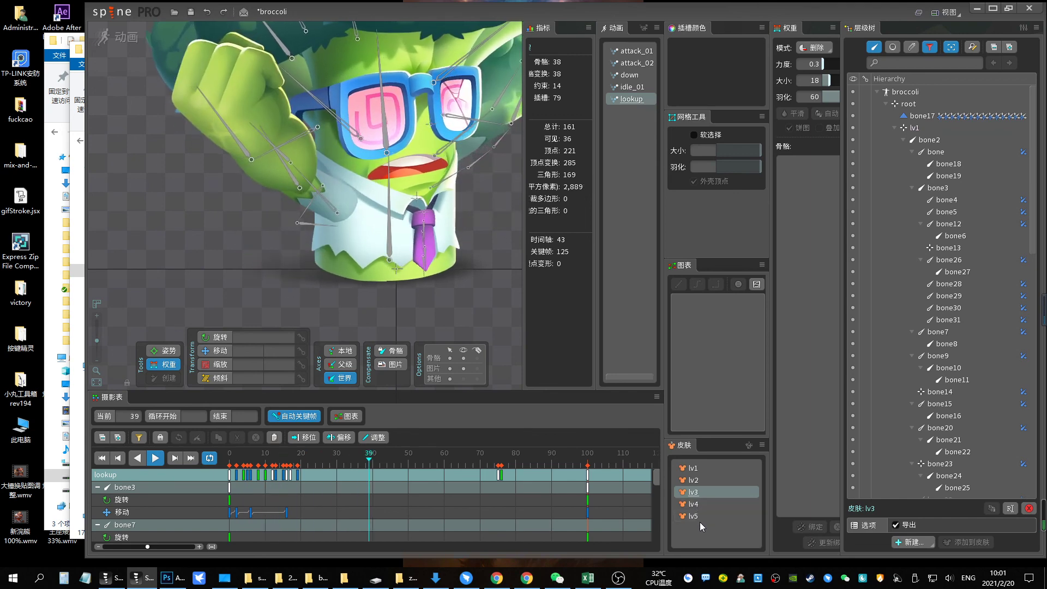
{"action": "left_click", "coordinate": [698, 504]}
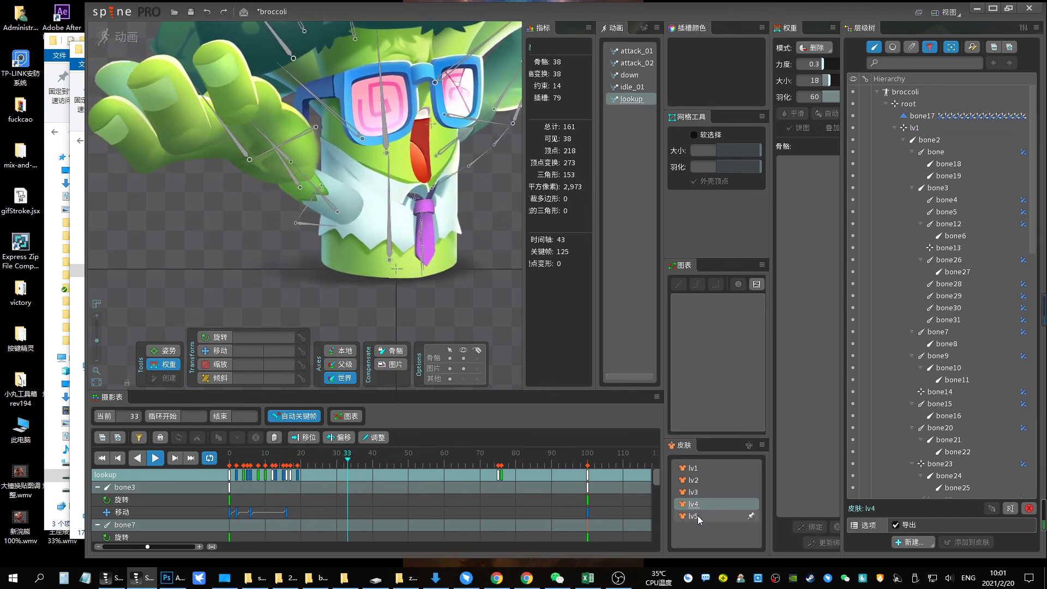
{"action": "left_click", "coordinate": [698, 517]}
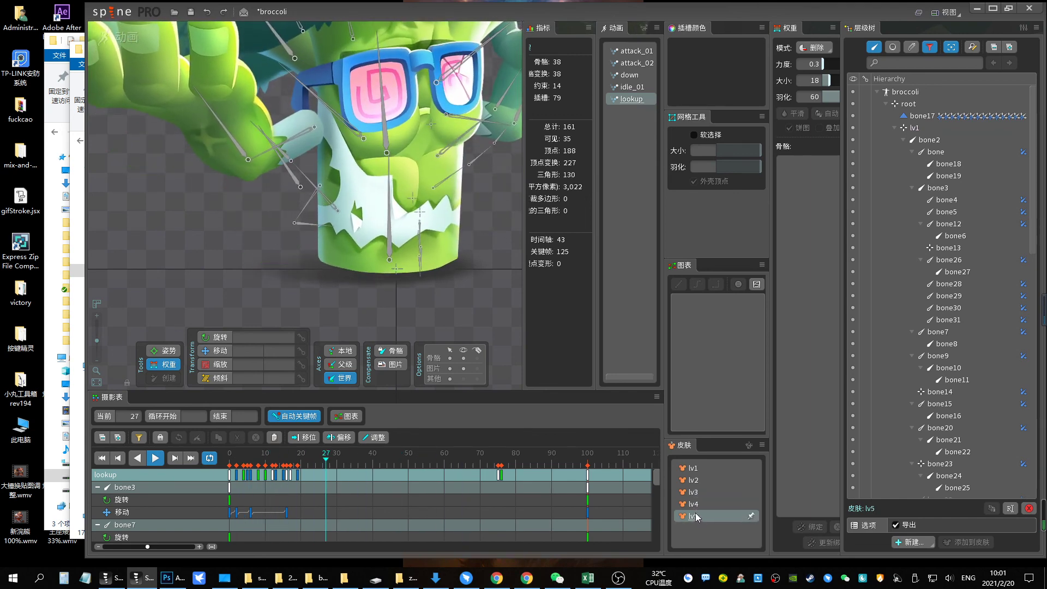
{"action": "left_click", "coordinate": [694, 504]}
{"action": "left_click", "coordinate": [412, 210]}
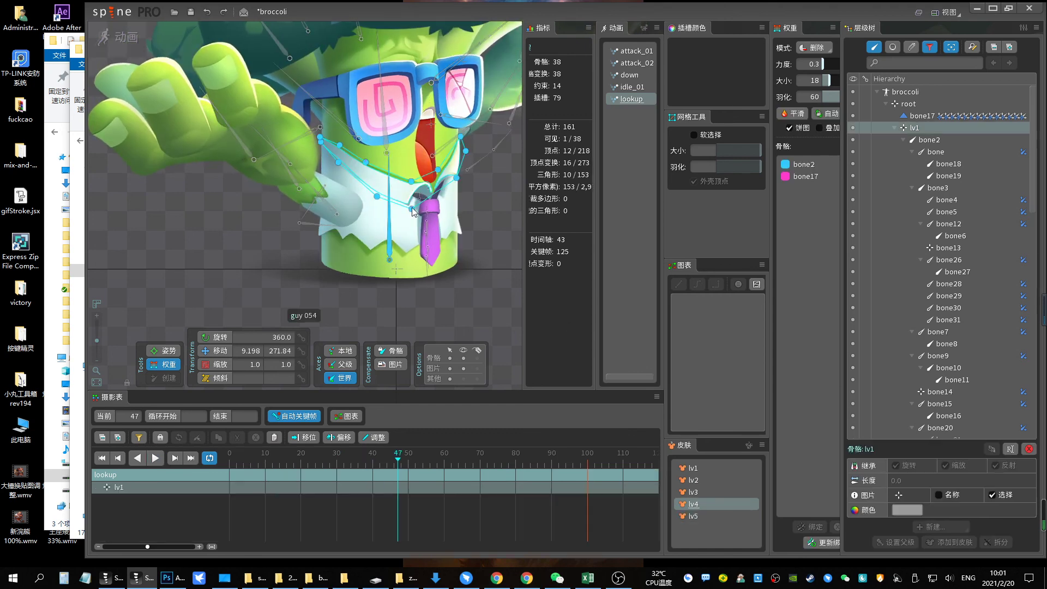
{"action": "left_click", "coordinate": [225, 461]}
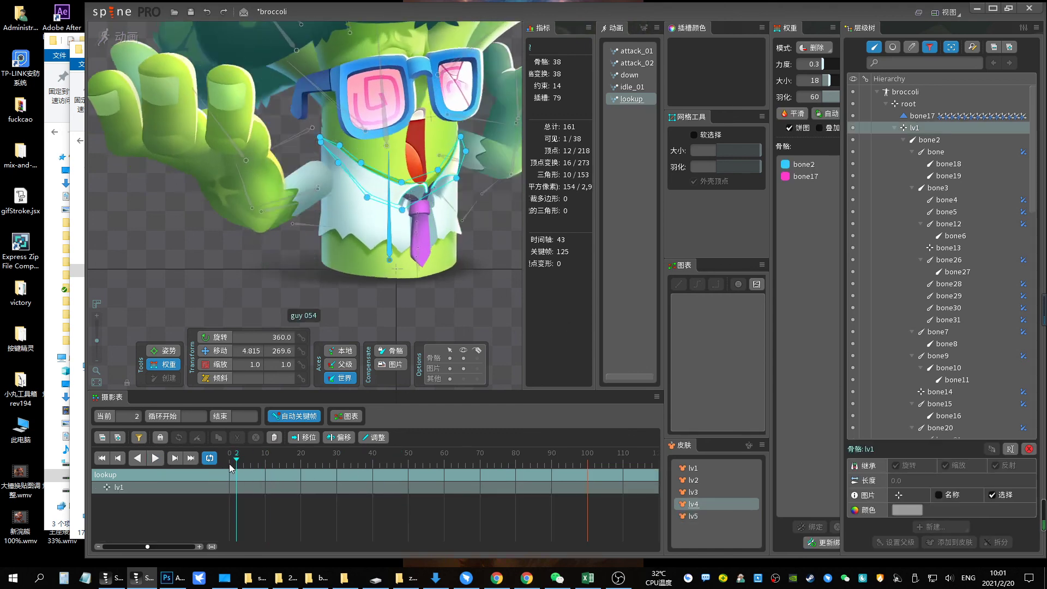
Set the weight-painting mode and brush size 41, then play lookup on lv4
{"action": "left_click", "coordinate": [825, 48]}
{"action": "left_click", "coordinate": [824, 78]}
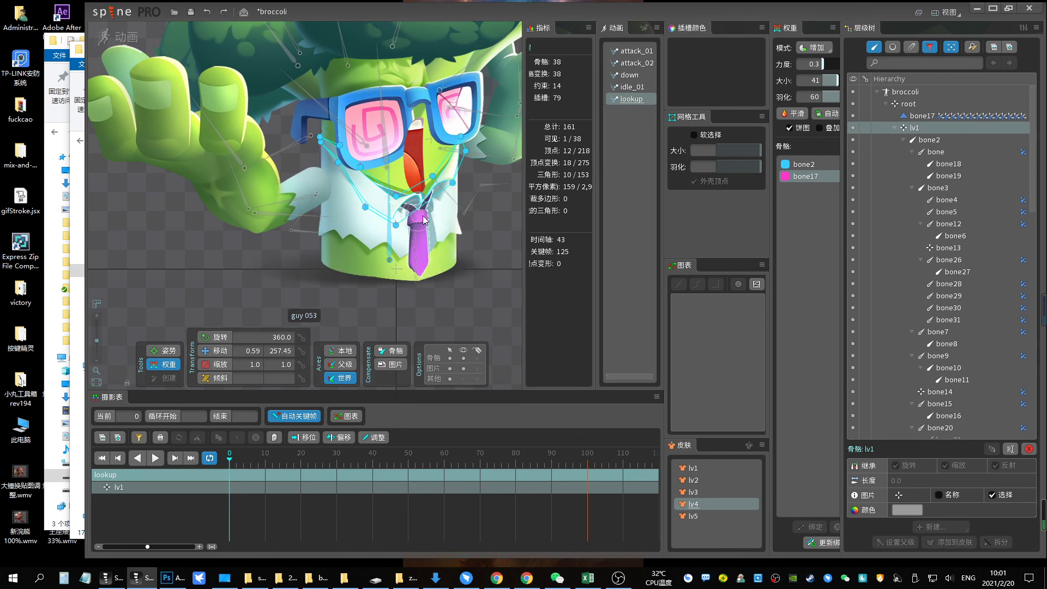
{"action": "left_click", "coordinate": [823, 50]}
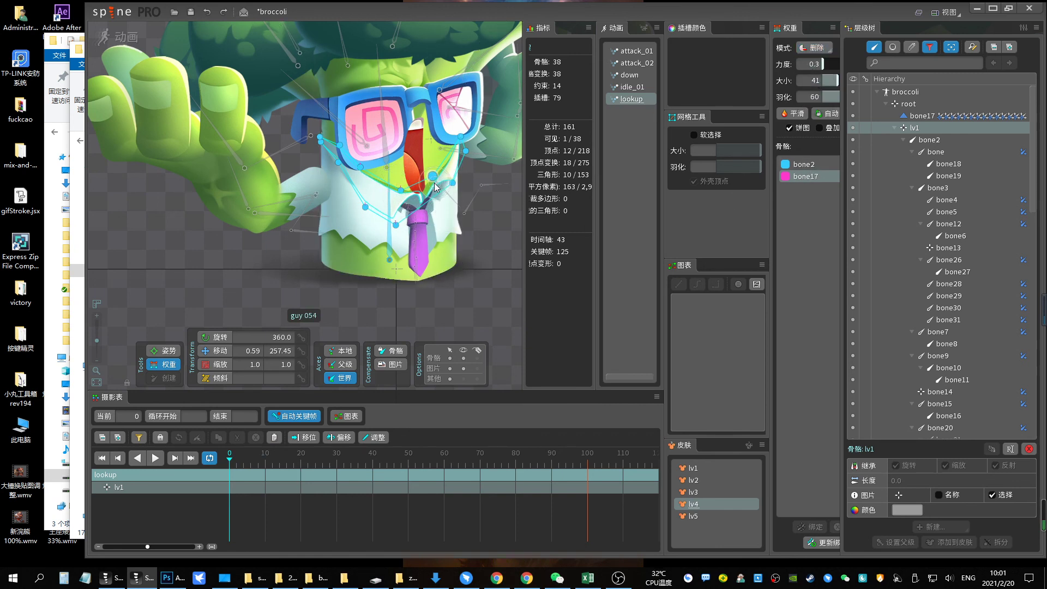
{"action": "key", "text": "space"}
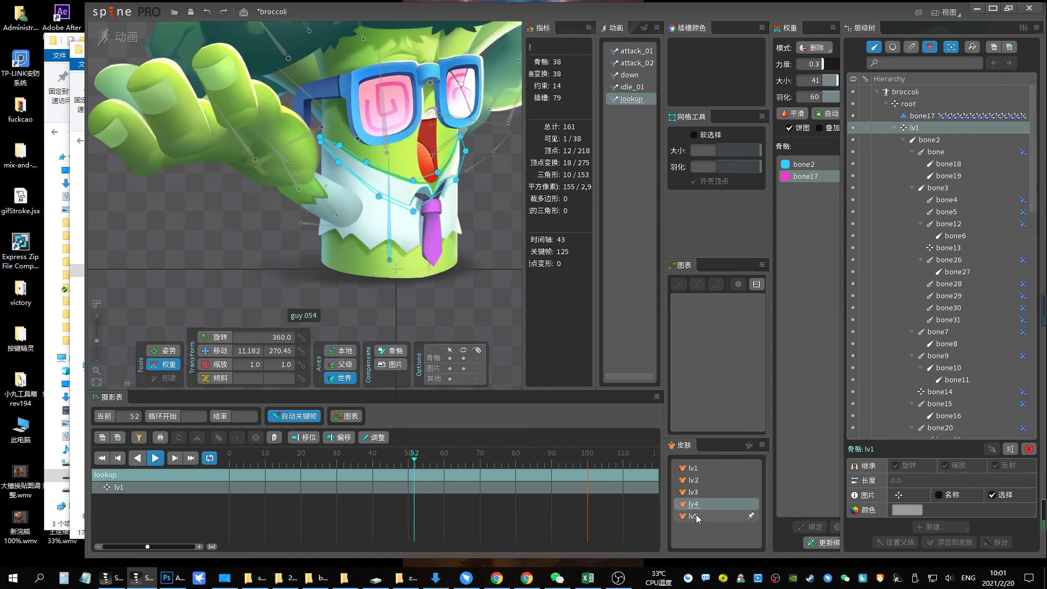
Switch to skin lv5, pause to inspect the pose, zoom out and restart playback
{"action": "left_click", "coordinate": [719, 515]}
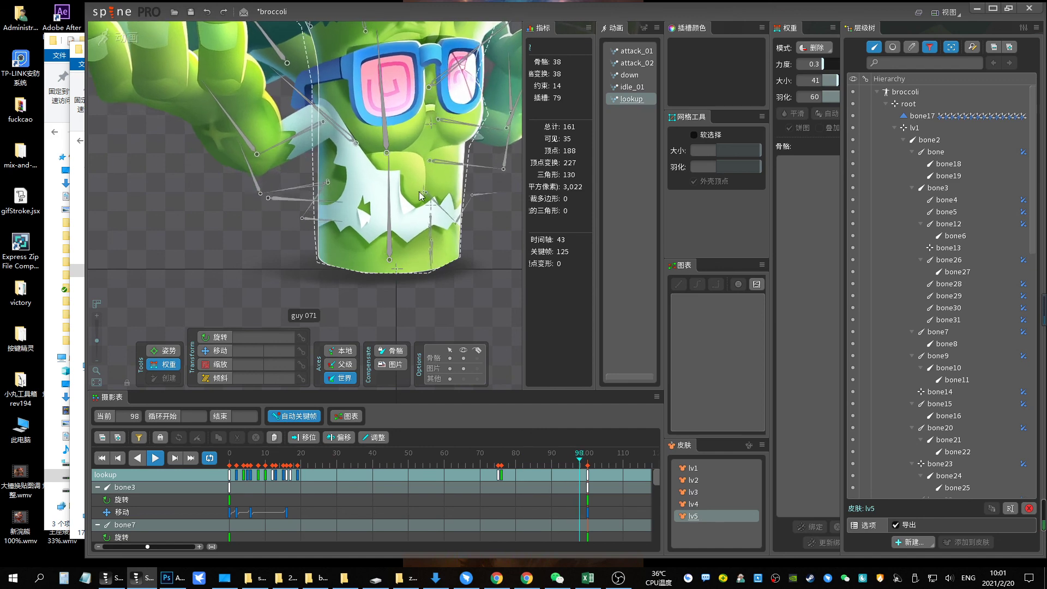
{"action": "key", "text": "space"}
{"action": "scroll", "coordinate": [429, 270], "scroll_direction": "down", "scroll_amount": 2}
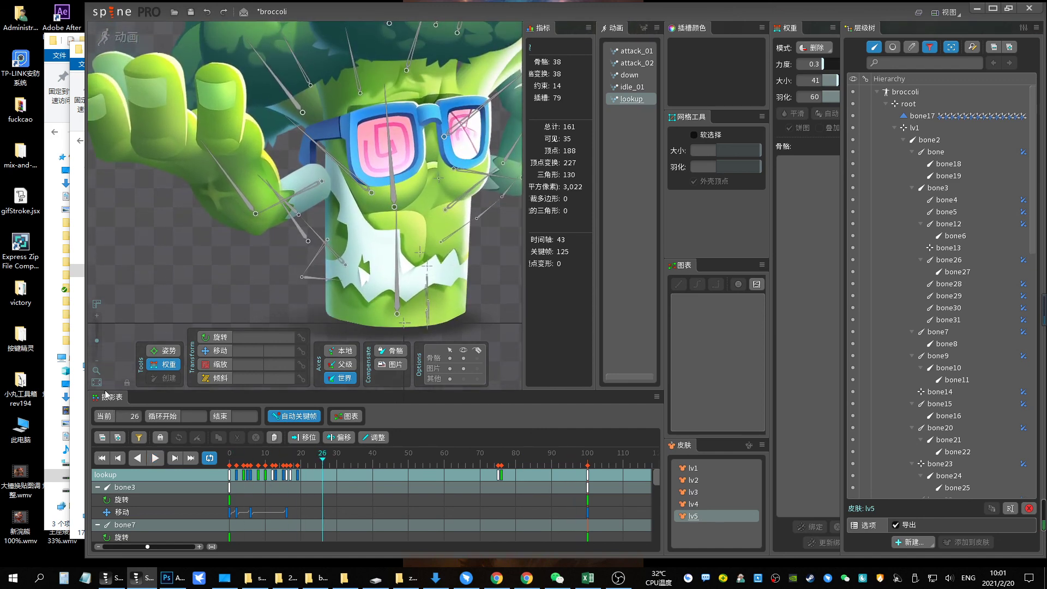
{"action": "scroll", "coordinate": [436, 256], "scroll_direction": "down", "scroll_amount": 2}
{"action": "key", "text": "space"}
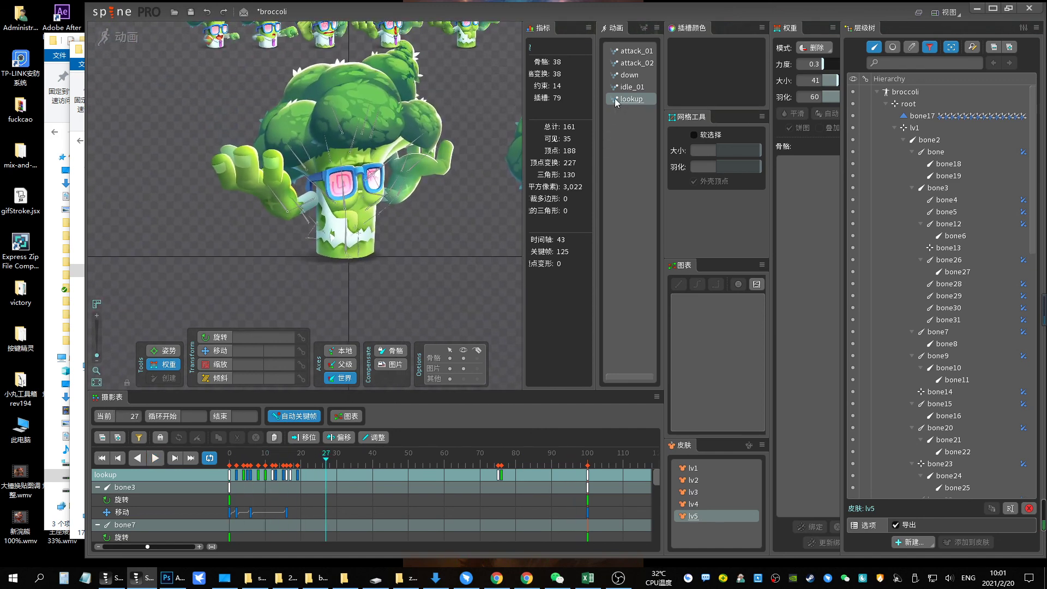
Open idle_01, save the project, and play it on the lv3 and lv4 skins
{"action": "left_click", "coordinate": [638, 90]}
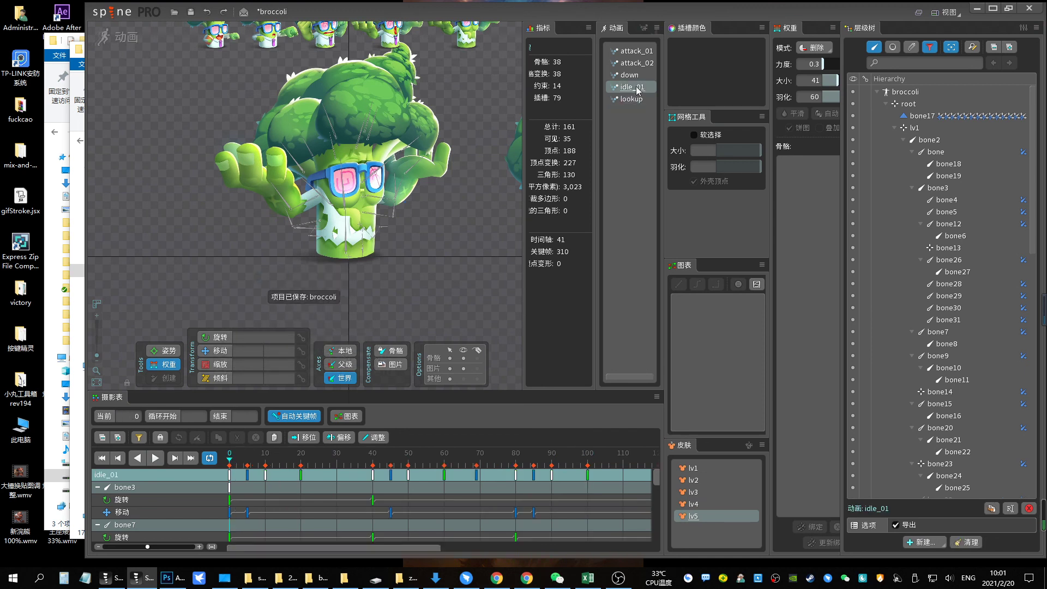
{"action": "key", "text": "ctrl+s"}
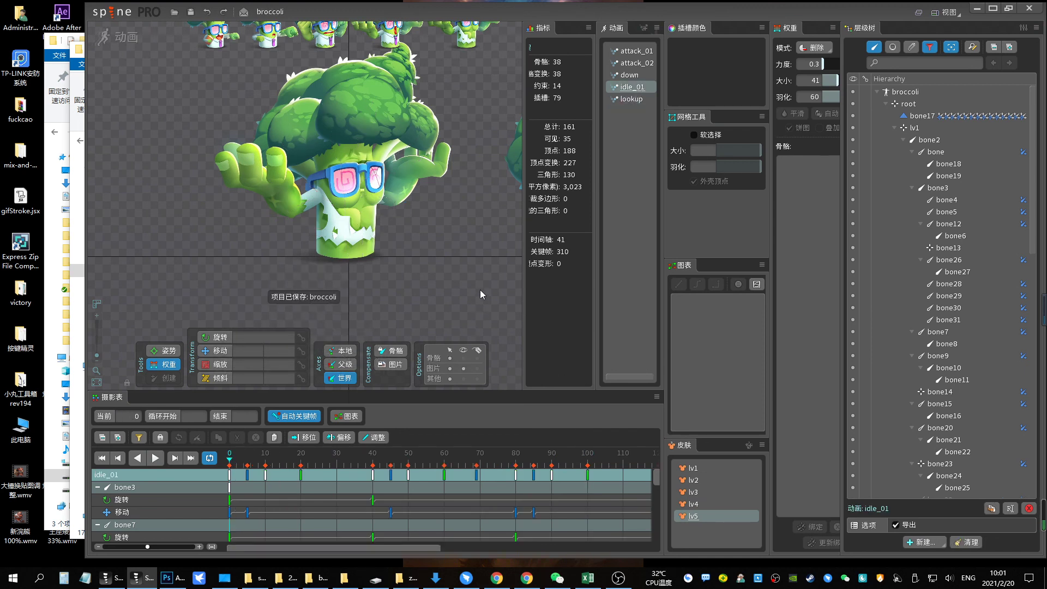
{"action": "scroll", "coordinate": [486, 248], "scroll_direction": "up", "scroll_amount": 1}
{"action": "key", "text": "space"}
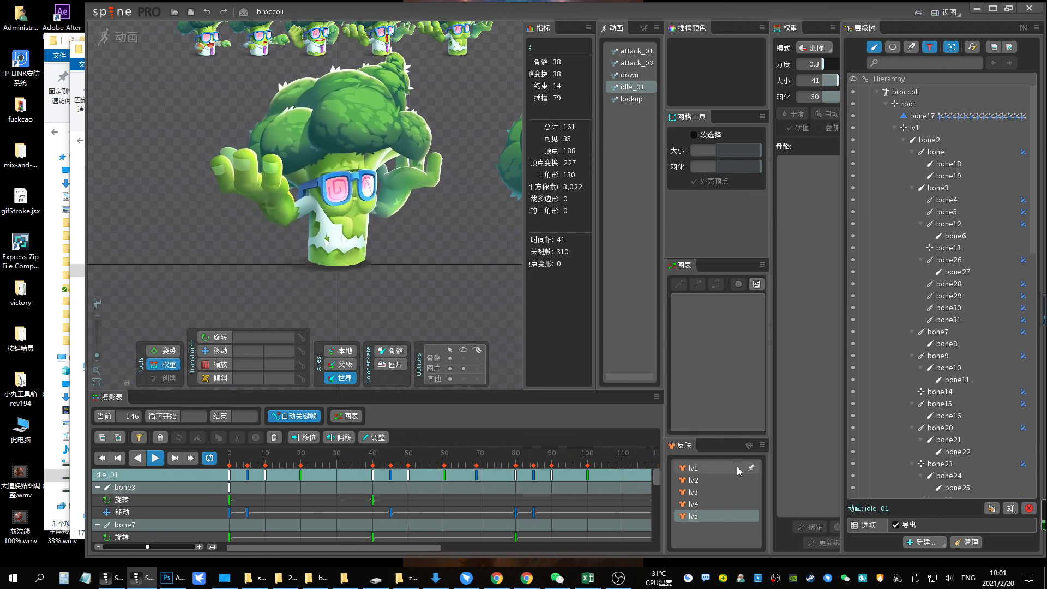
{"action": "left_click", "coordinate": [708, 491]}
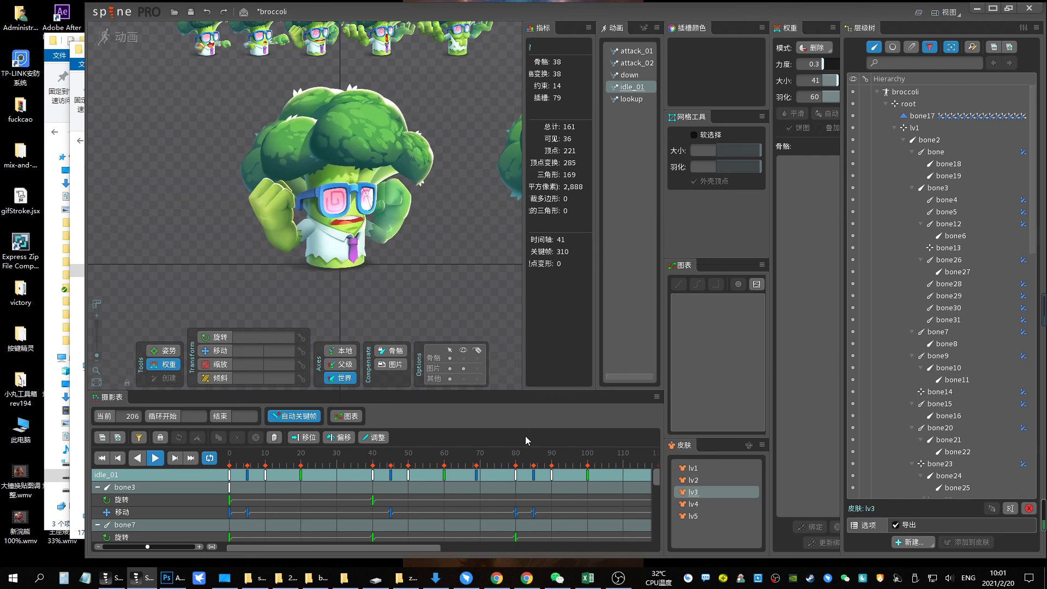
{"action": "left_click", "coordinate": [384, 462]}
{"action": "scroll", "coordinate": [384, 474], "scroll_direction": "down", "scroll_amount": 3}
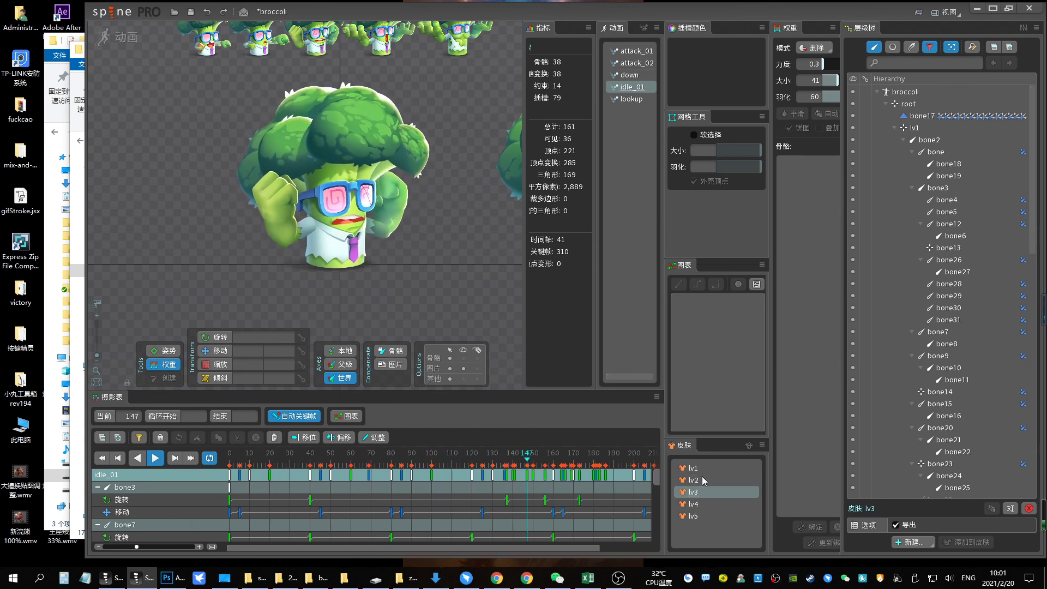
{"action": "left_click", "coordinate": [698, 504]}
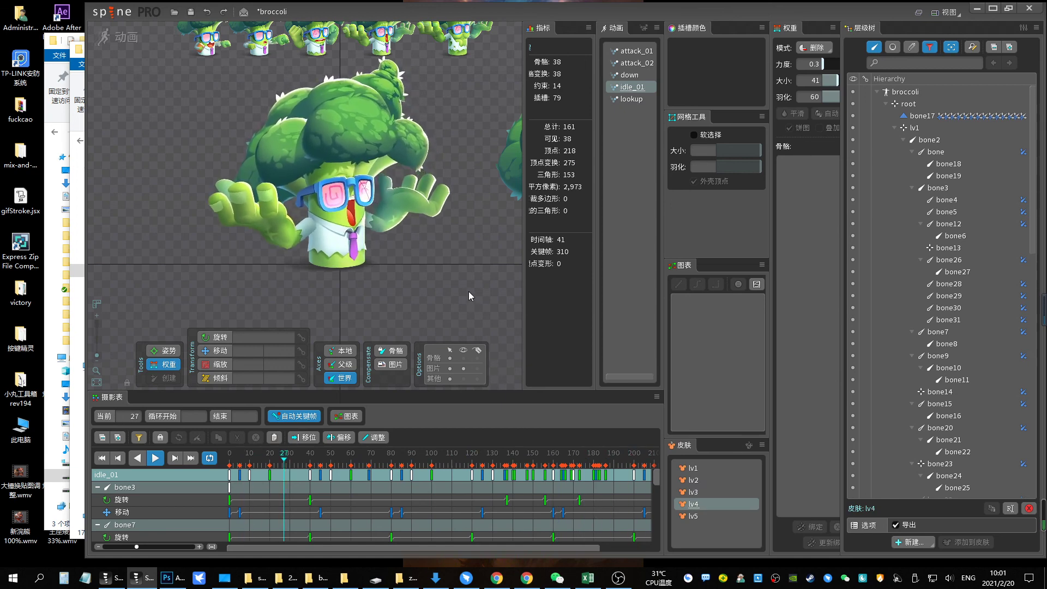
Preview attack_02, attack_01 and idle_01, return to lookup and save broccoli
{"action": "left_click", "coordinate": [637, 63]}
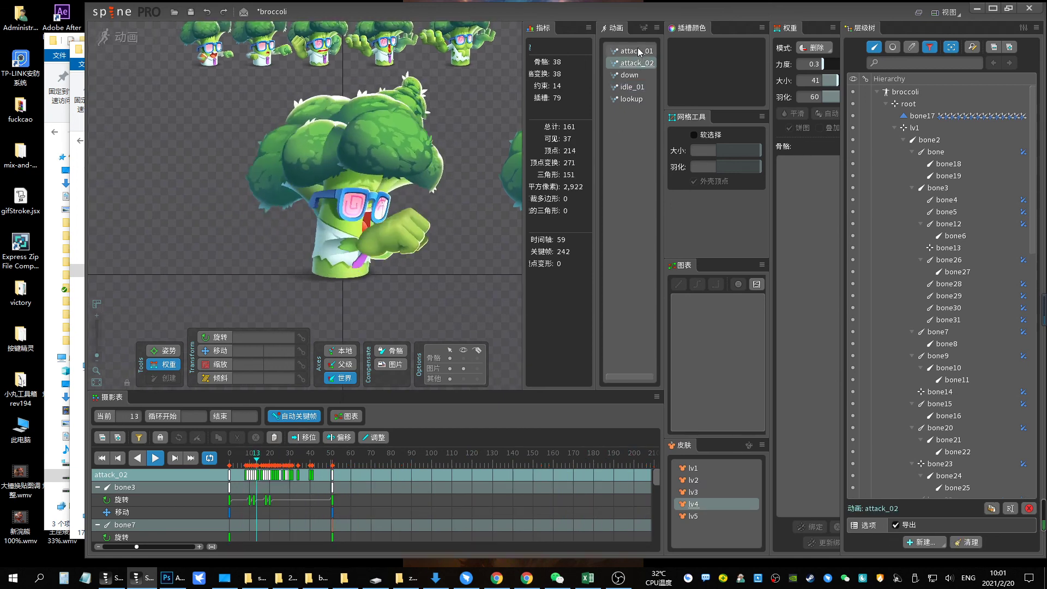
{"action": "left_click", "coordinate": [637, 61]}
{"action": "left_click", "coordinate": [636, 53]}
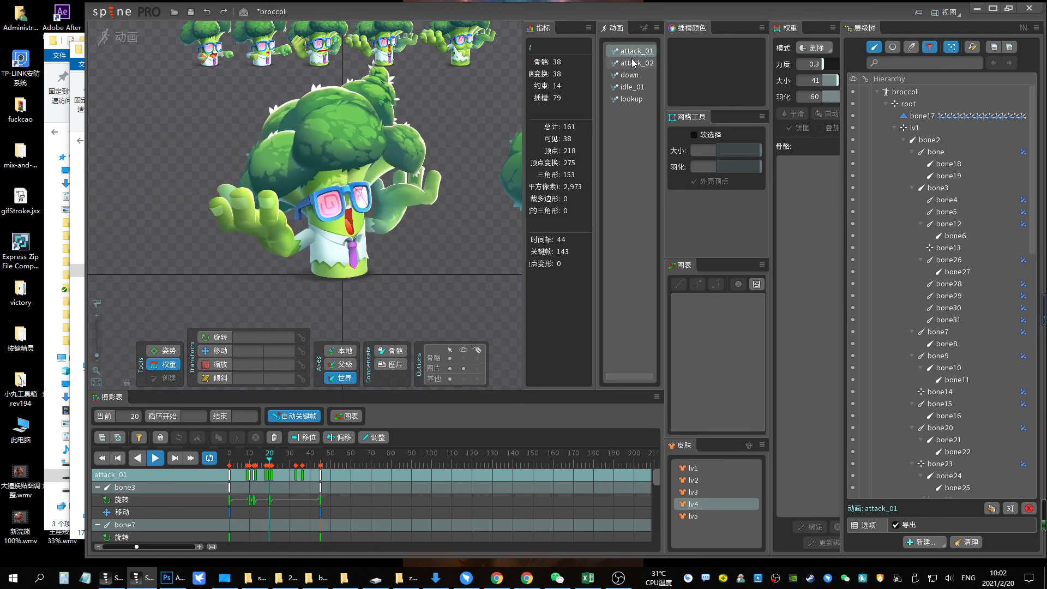
{"action": "left_click", "coordinate": [631, 86]}
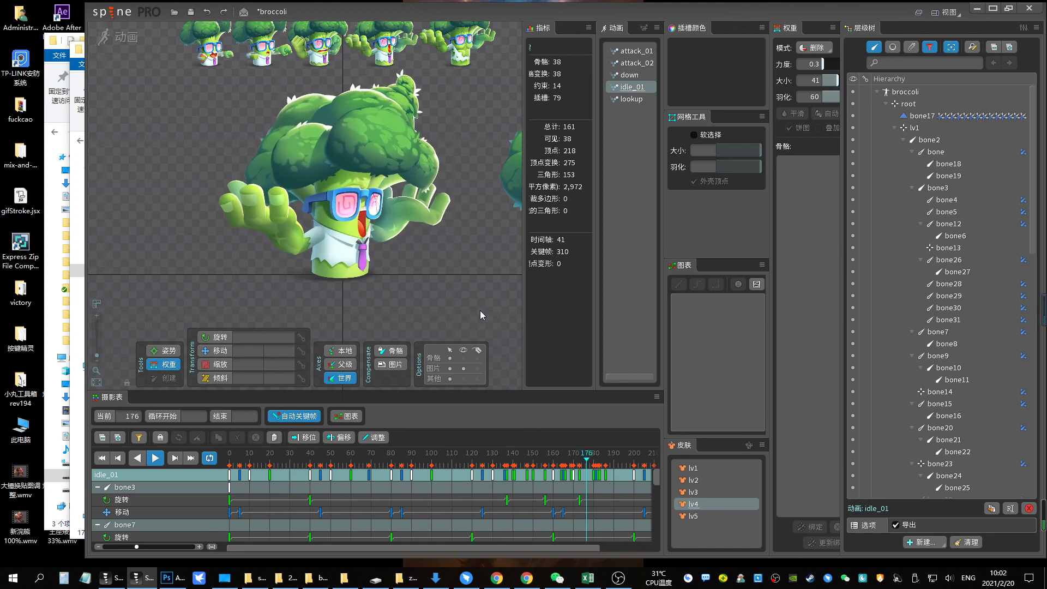
{"action": "left_click", "coordinate": [633, 99]}
{"action": "key", "text": "ctrl+s"}
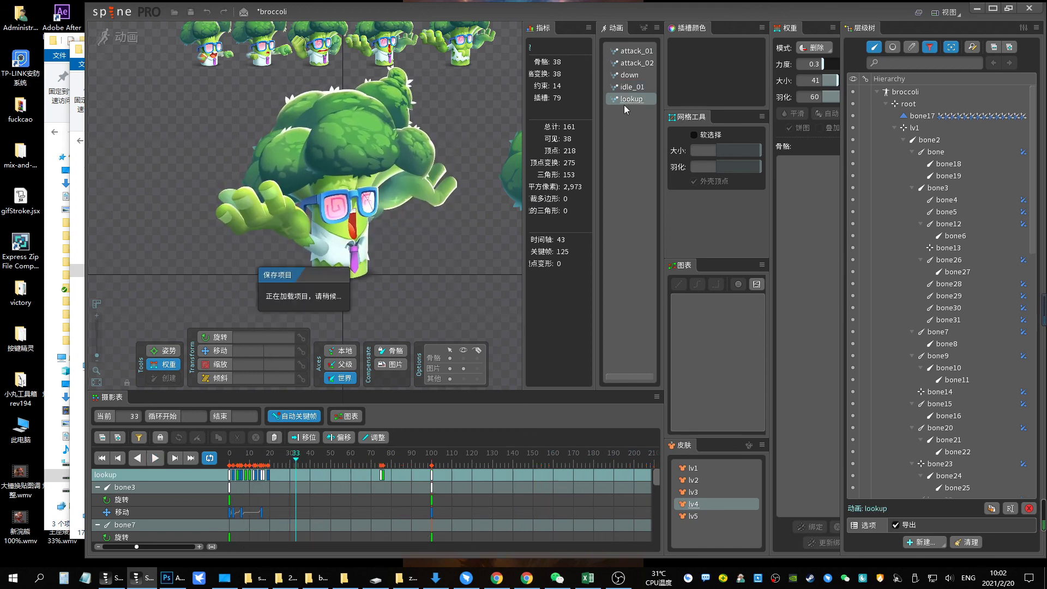